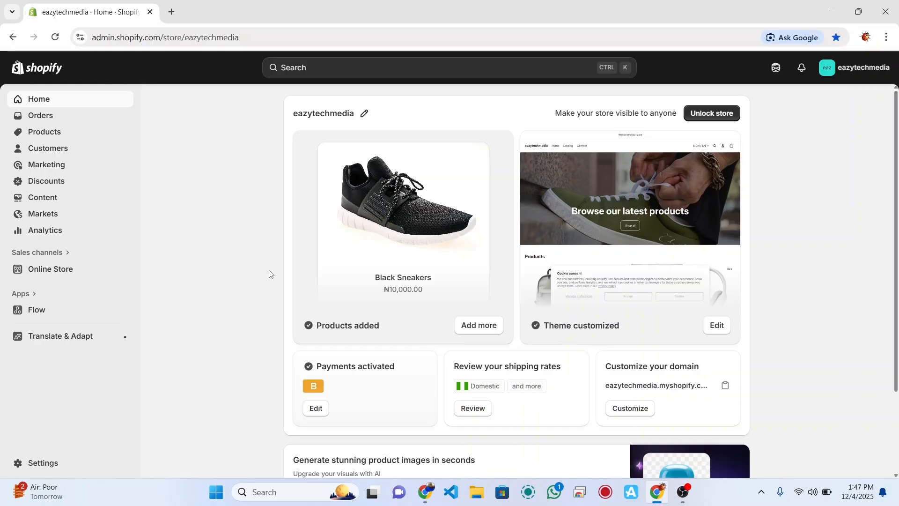
# Step: Search the admin for 'Gem' and open the GemPages Builder App Store listing
pyautogui.click(335, 73)
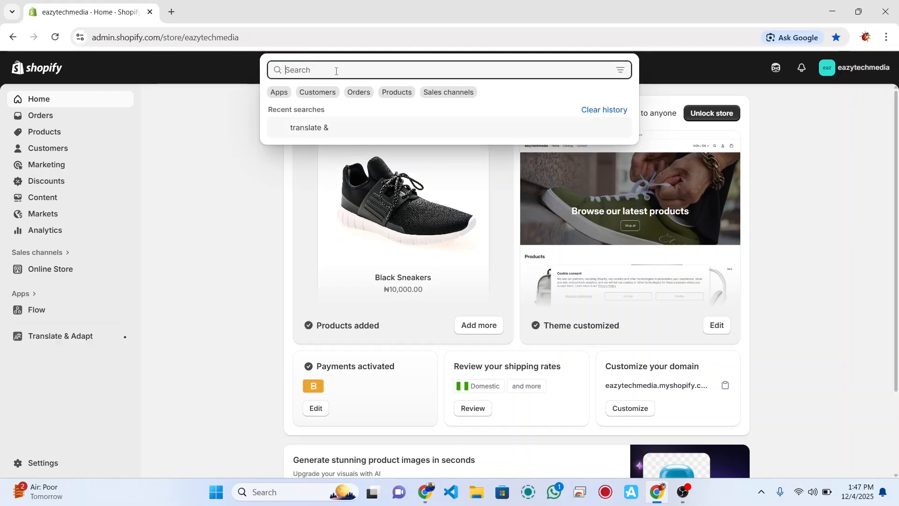
pyautogui.write('G')
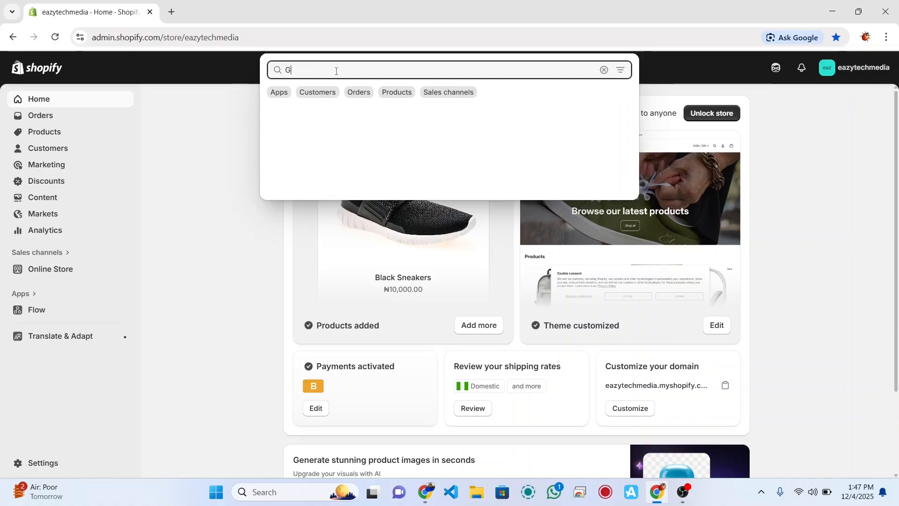
pyautogui.write('empages')
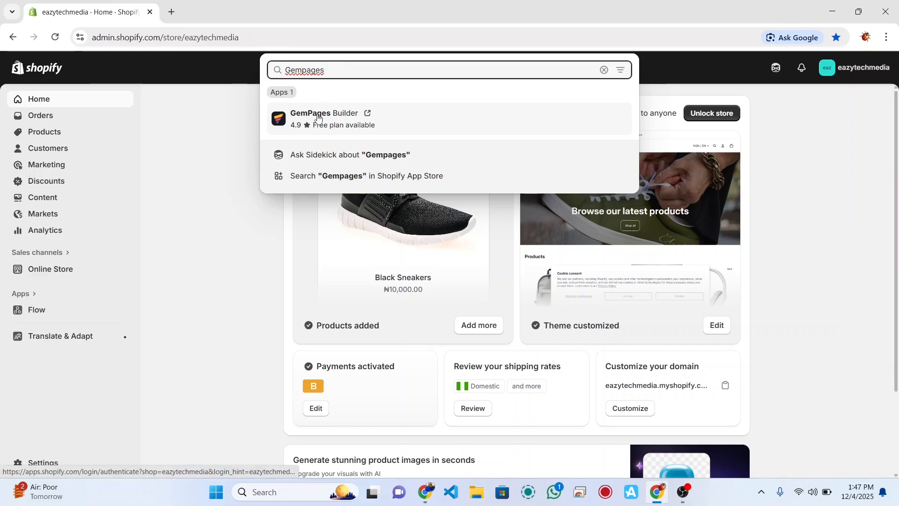
pyautogui.click(318, 117)
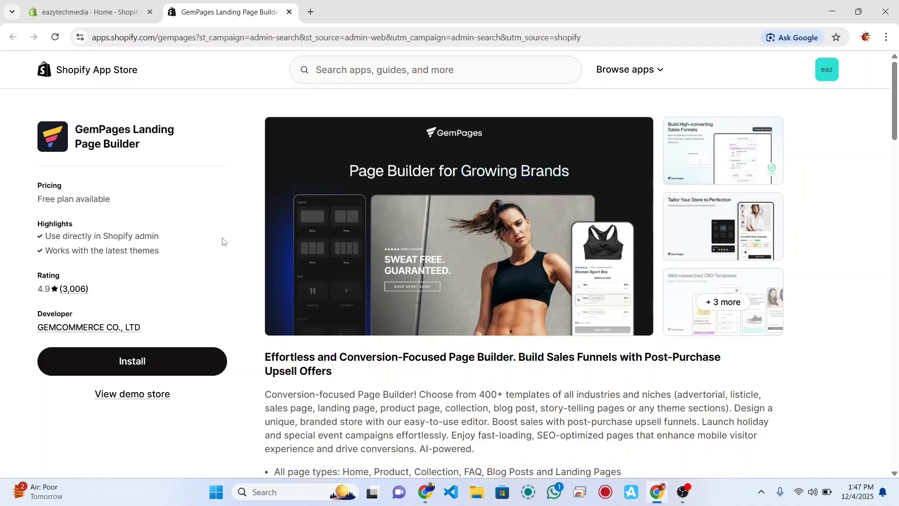
# Step: Install GemPages Landing Page Builder from its listing and confirm the installation
pyautogui.click(141, 361)
pyautogui.click(603, 374)
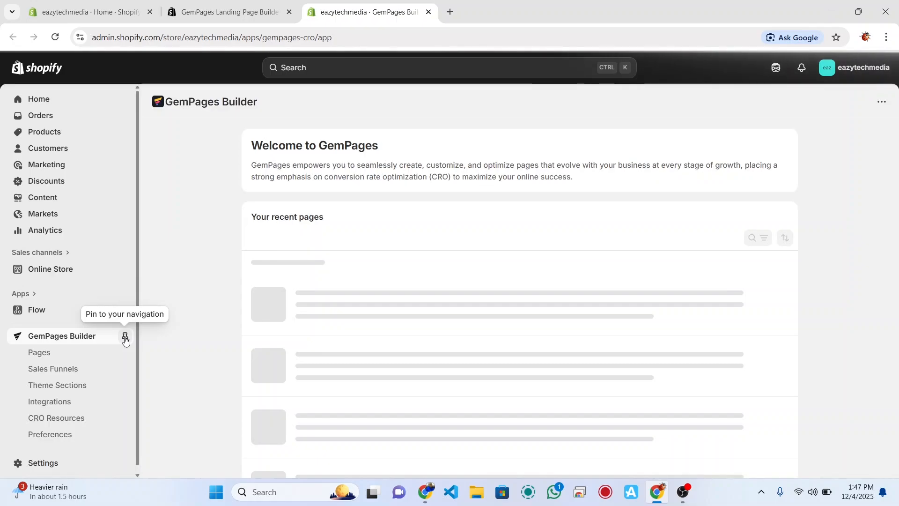
# Step: Pin GemPages Builder to the admin navigation and filter its Pages list to Home
pyautogui.click(125, 337)
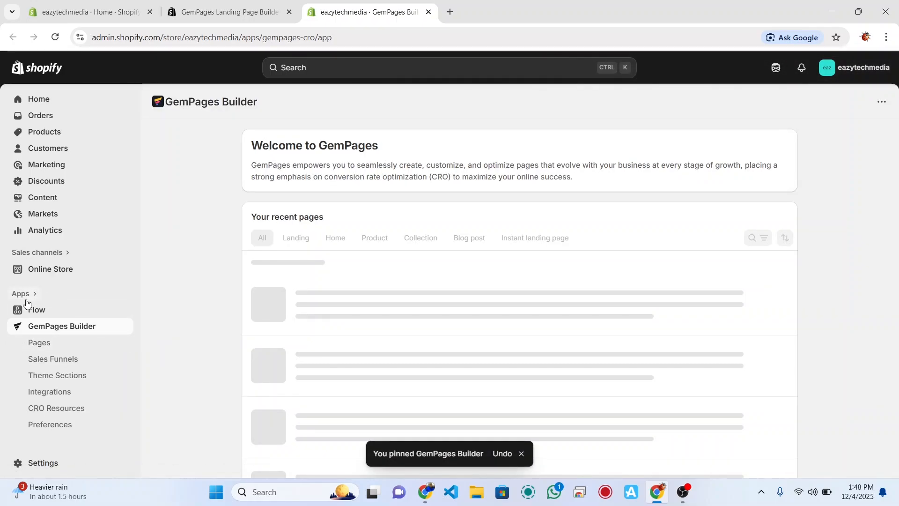
pyautogui.click(47, 347)
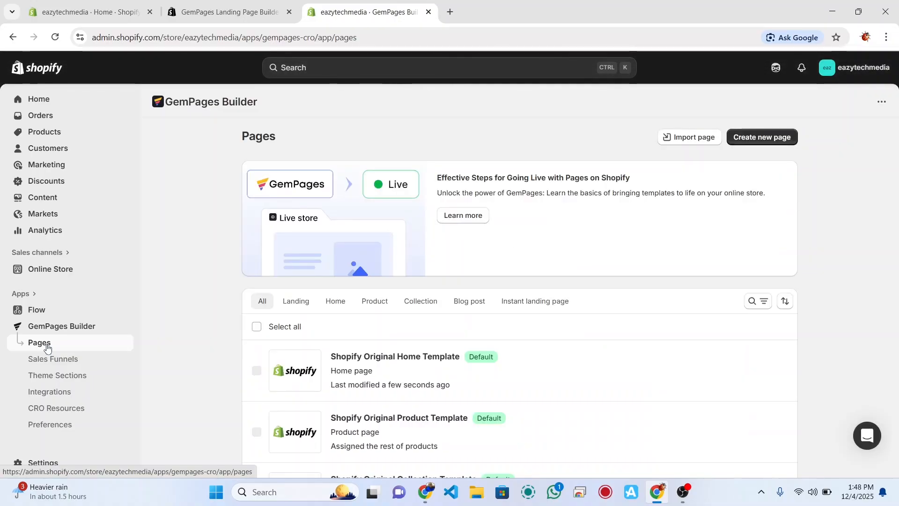
pyautogui.scroll(-2, 324, 370)
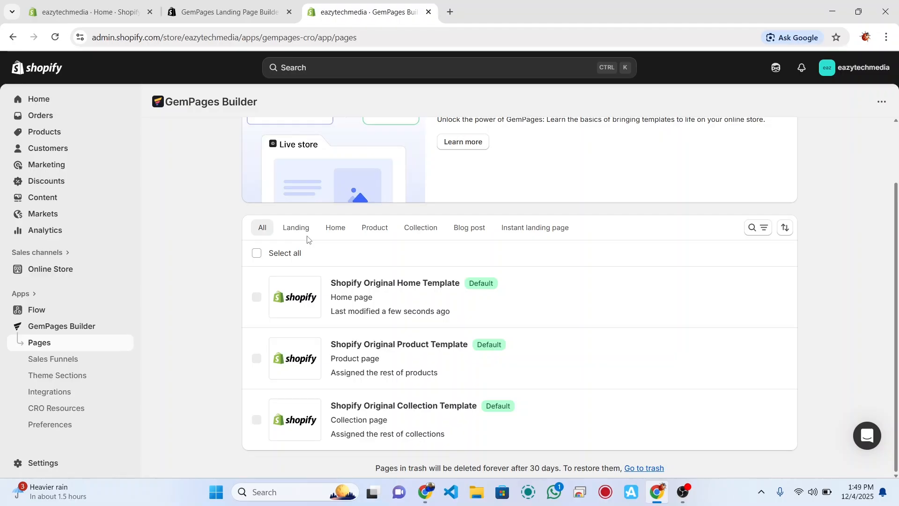
pyautogui.click(335, 228)
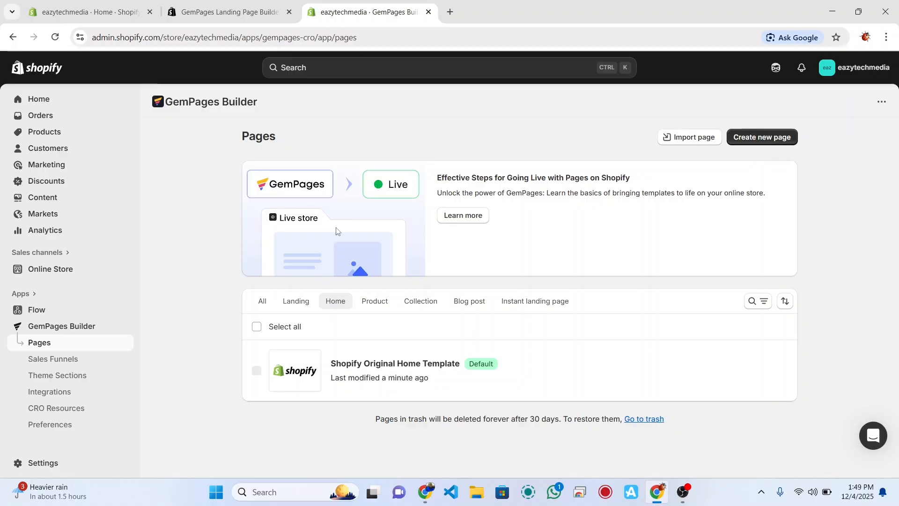
# Step: Start a new page and browse Home Page templates like Green Furniture and Pet Toys
pyautogui.click(748, 140)
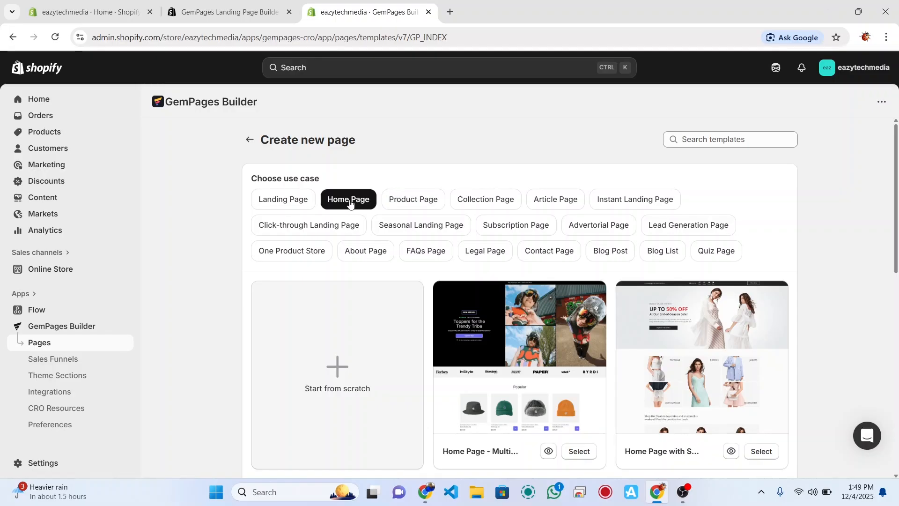
pyautogui.scroll(-6, 561, 356)
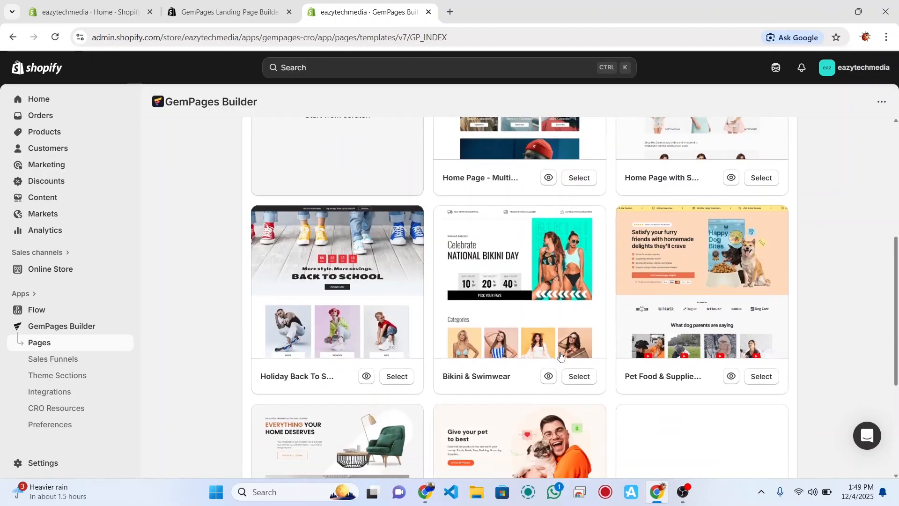
pyautogui.scroll(-4, 560, 356)
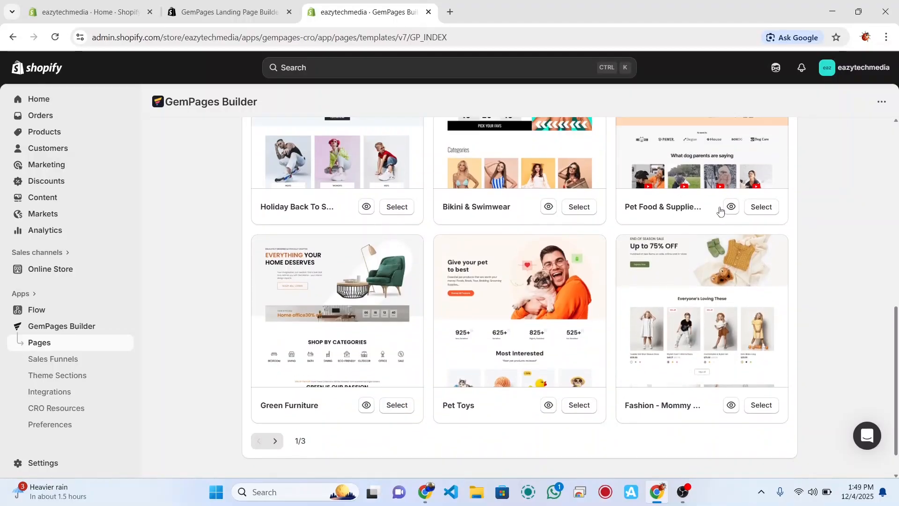
pyautogui.scroll(1, 720, 211)
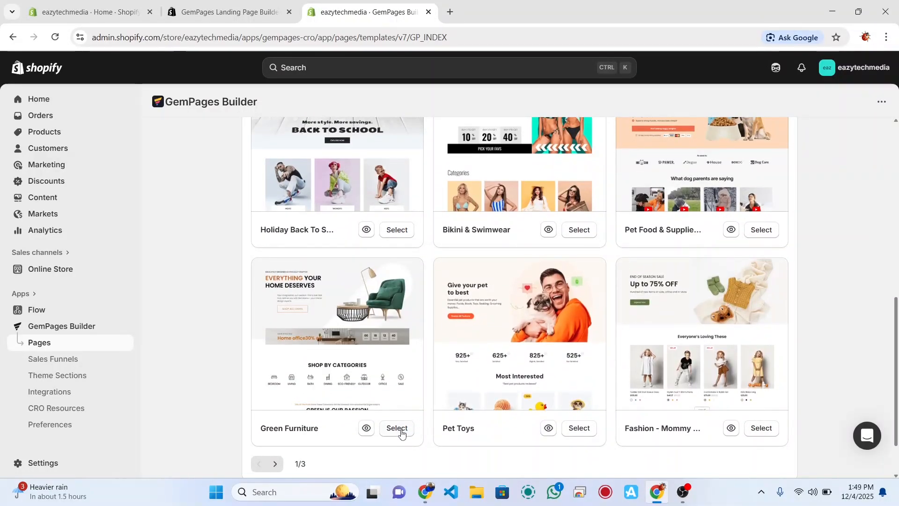
pyautogui.click(367, 429)
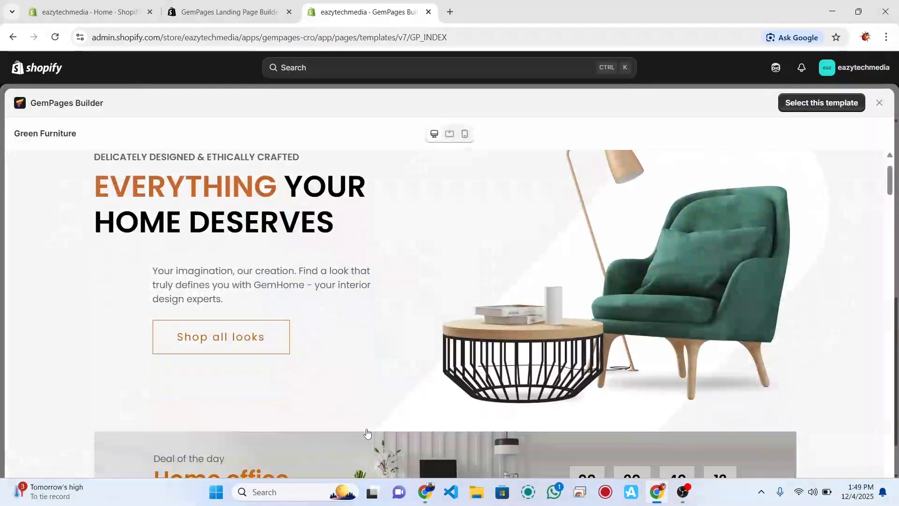
pyautogui.scroll(-12, 367, 432)
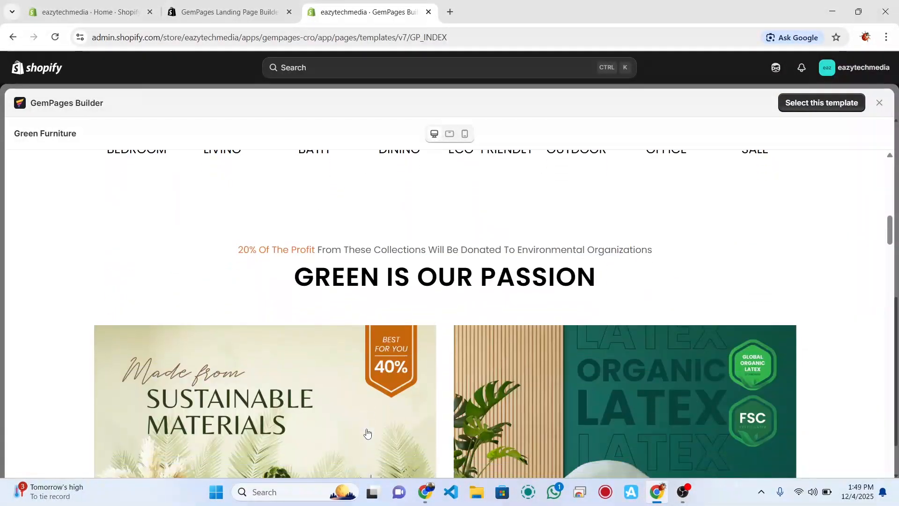
pyautogui.scroll(-10, 367, 434)
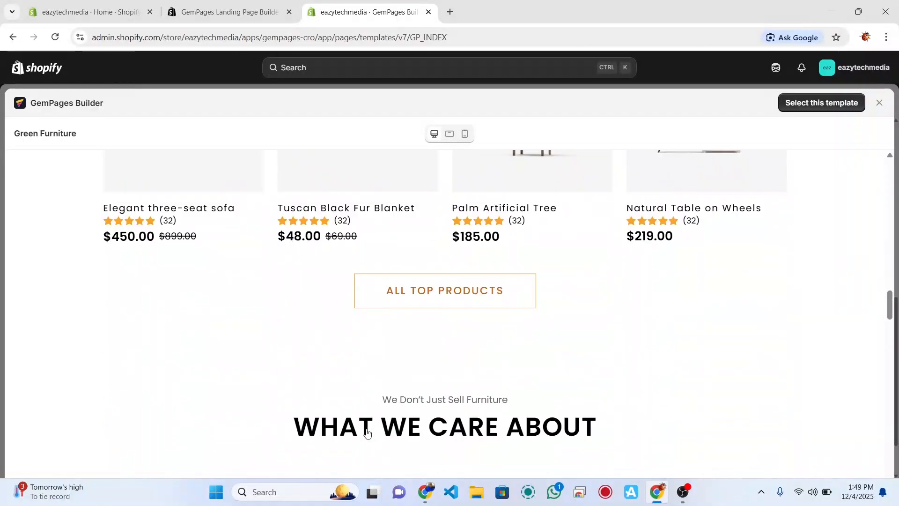
pyautogui.scroll(-10, 367, 433)
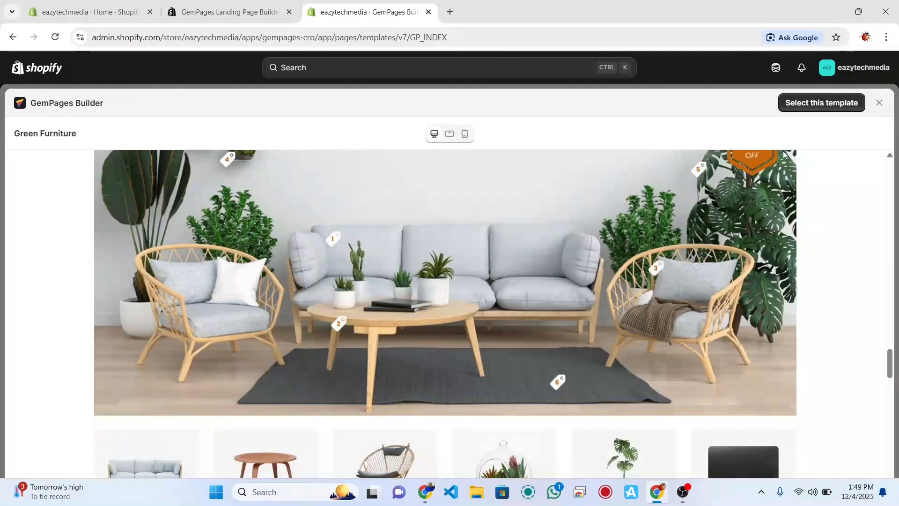
pyautogui.scroll(-1, 588, 362)
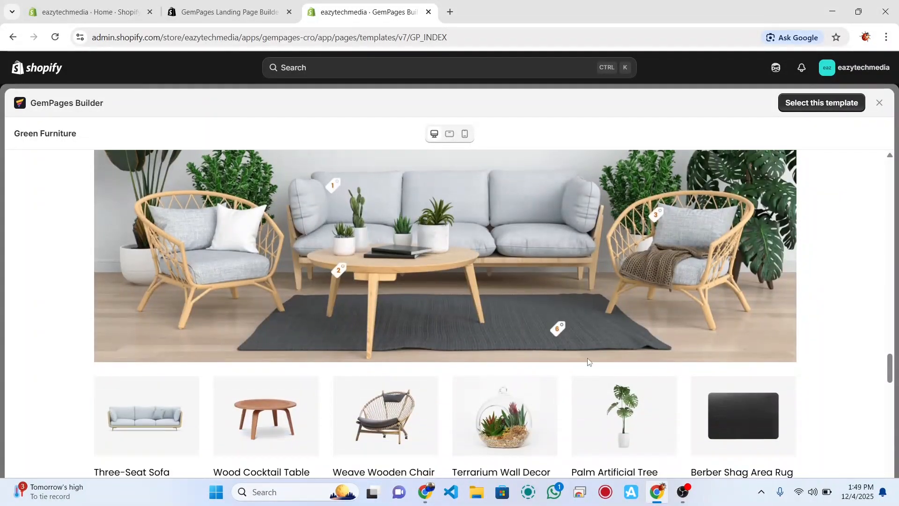
pyautogui.scroll(-2, 588, 361)
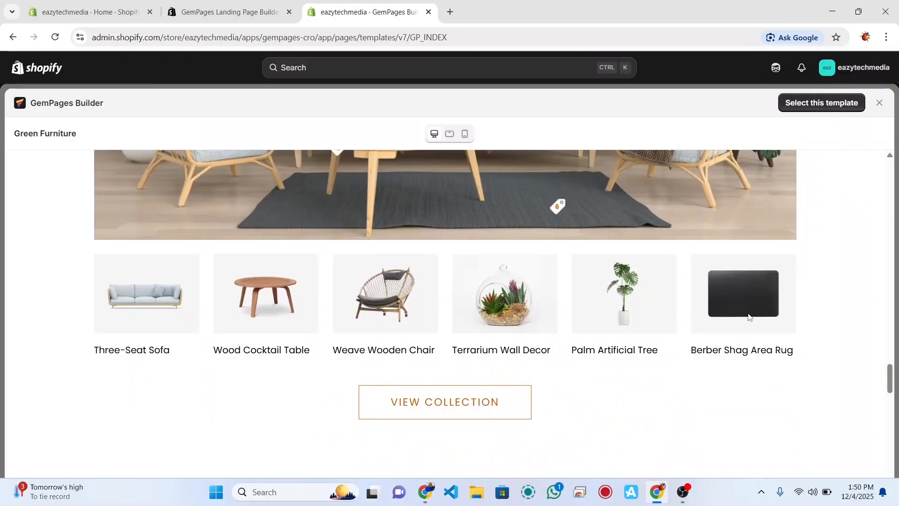
pyautogui.scroll(-5, 749, 317)
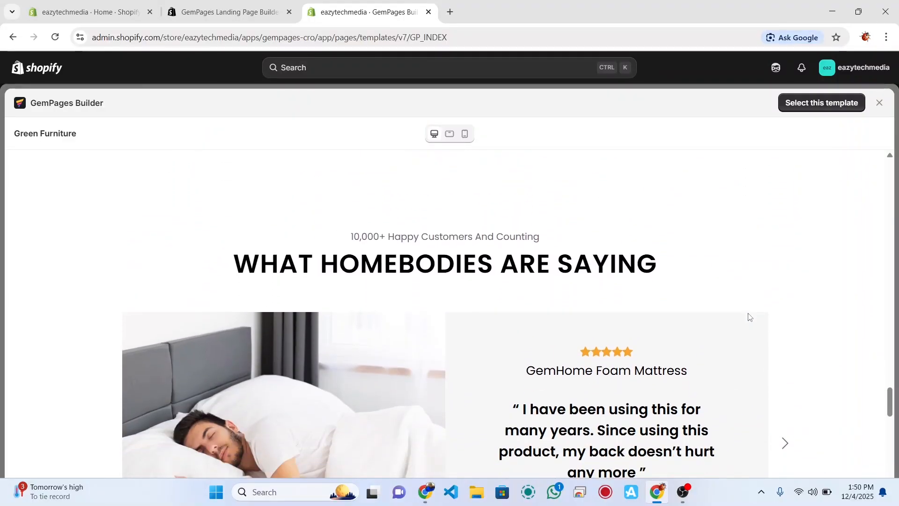
pyautogui.scroll(-5, 749, 317)
pyautogui.scroll(2, 749, 317)
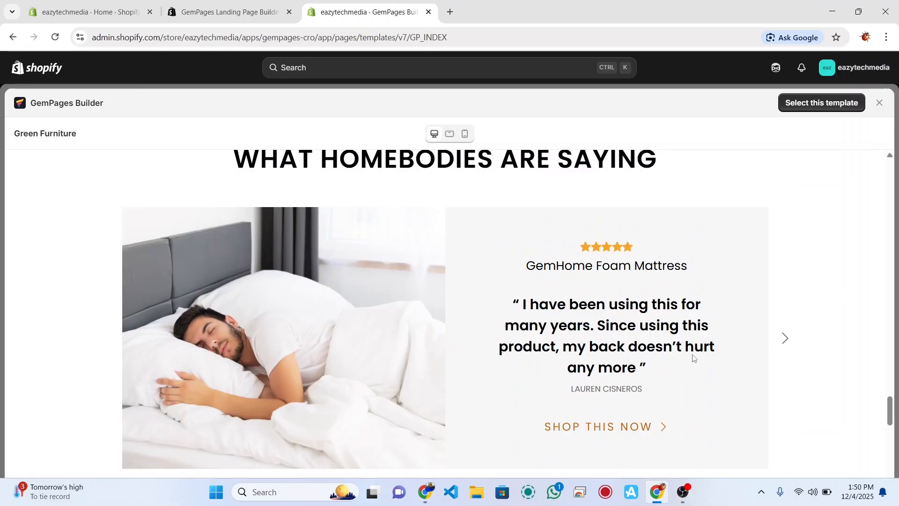
pyautogui.scroll(-1, 694, 358)
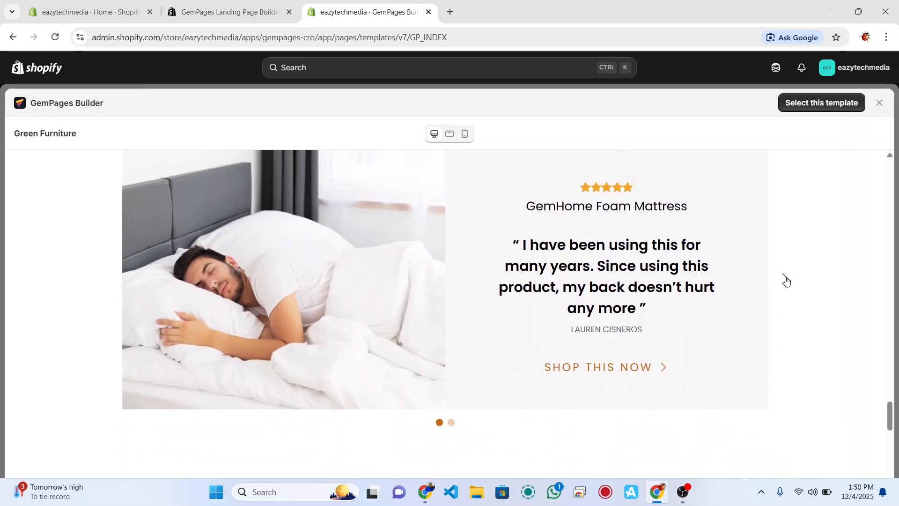
pyautogui.click(785, 279)
pyautogui.click(104, 281)
pyautogui.scroll(10, 552, 203)
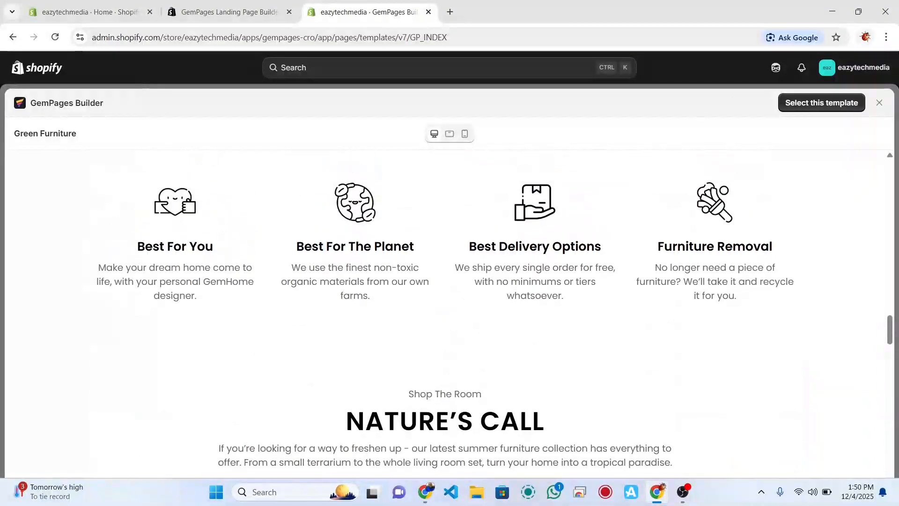
# Step: Close the Green Furniture preview and create a blank Home Page from scratch
pyautogui.click(880, 103)
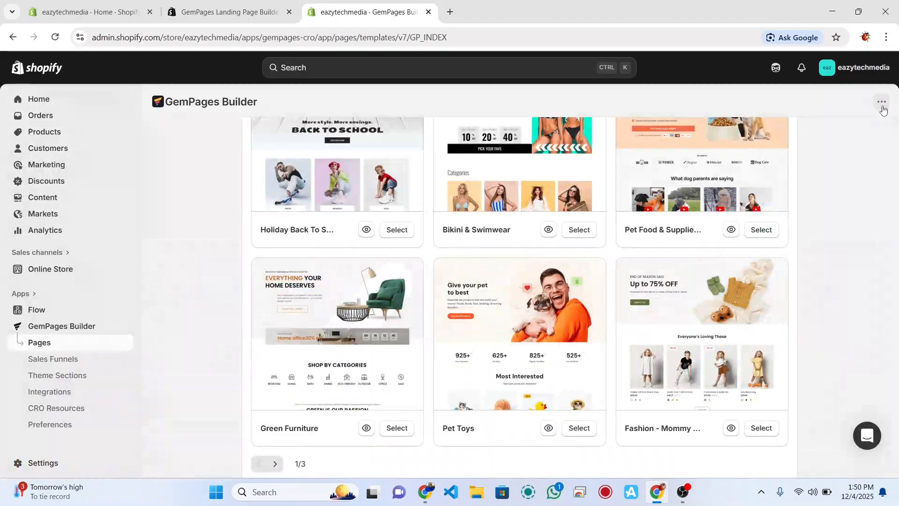
pyautogui.scroll(9, 586, 198)
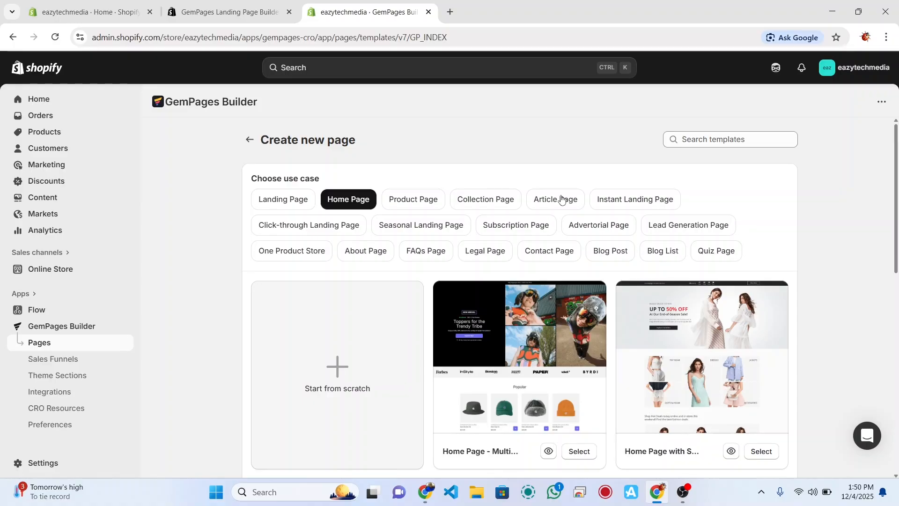
pyautogui.click(336, 373)
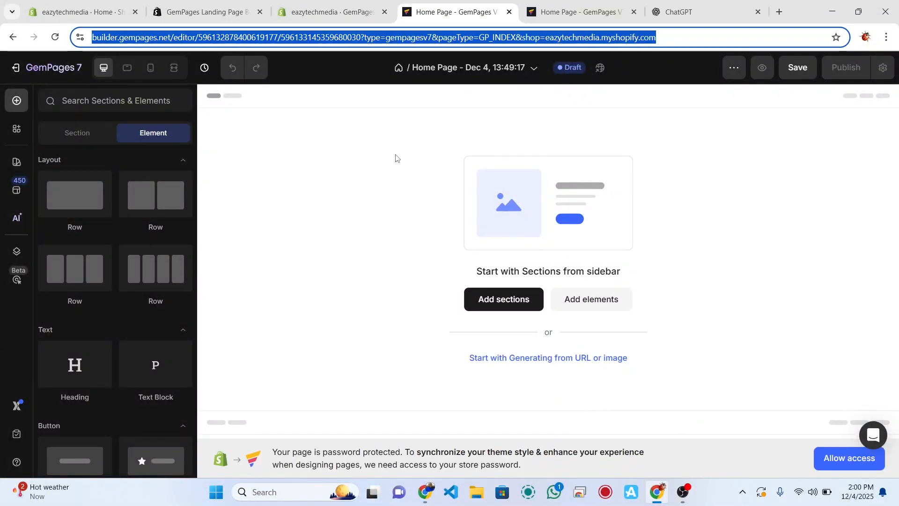
# Step: Browse the Sections, Elements and Apps lists, then show Global Styles' colour palettes and fonts
pyautogui.click(393, 158)
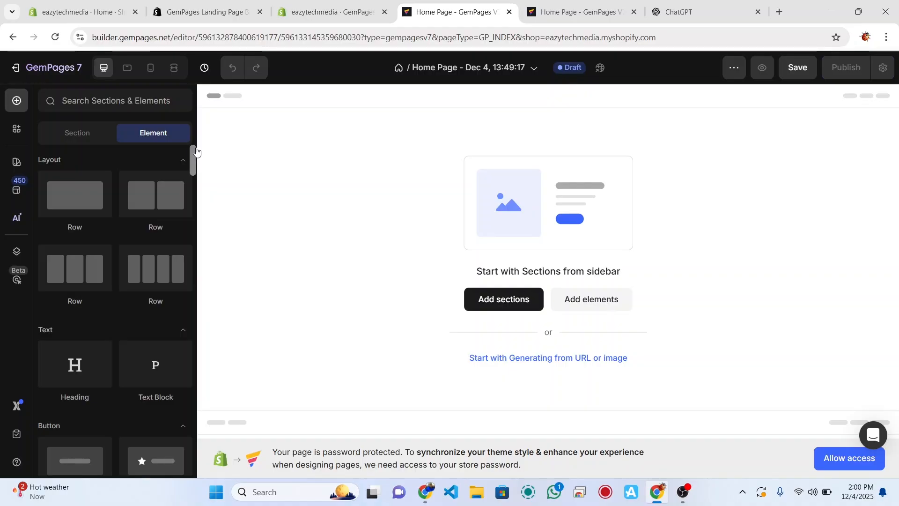
pyautogui.click(68, 134)
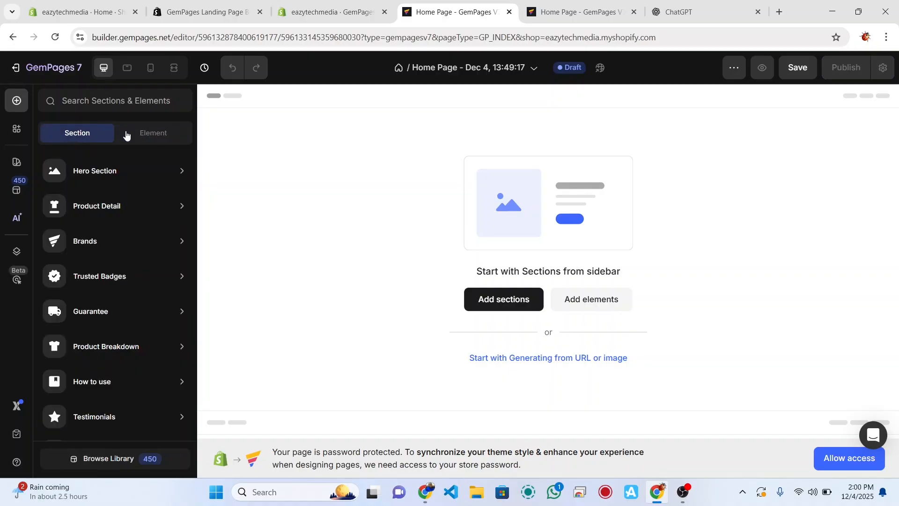
pyautogui.click(164, 133)
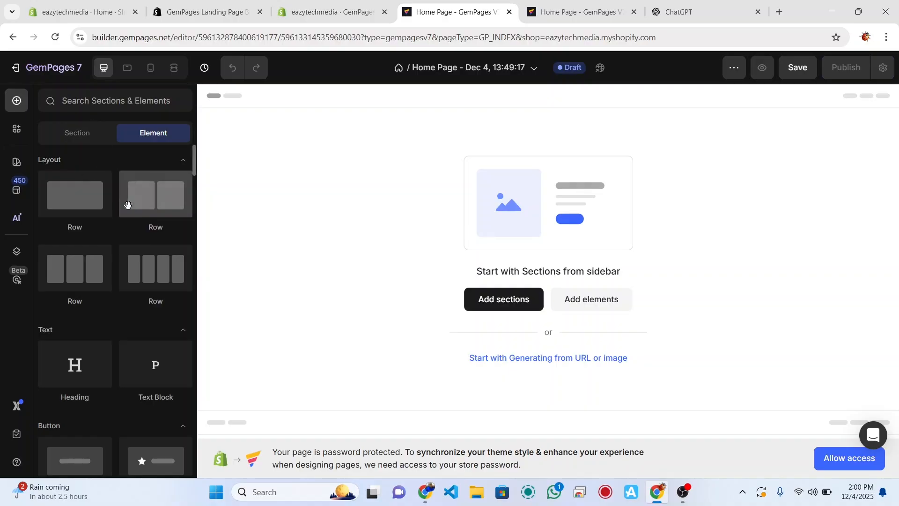
pyautogui.click(12, 135)
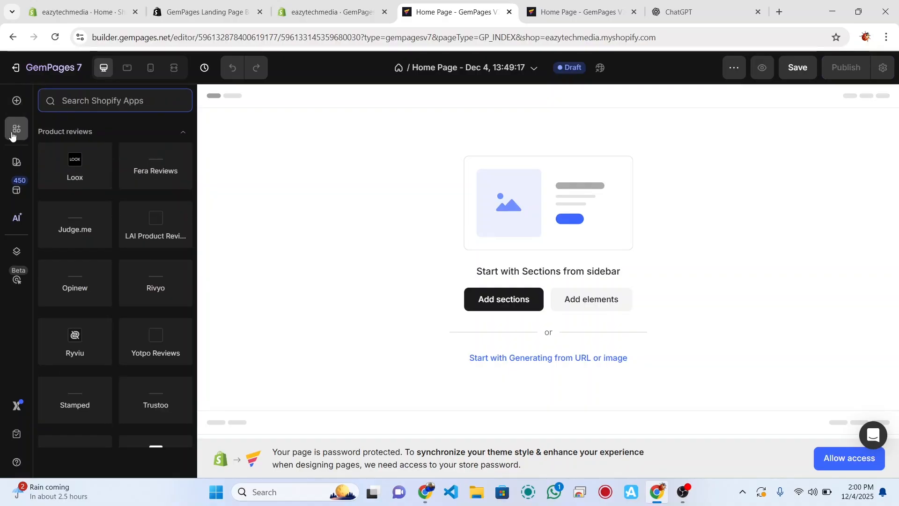
pyautogui.scroll(-7, 80, 398)
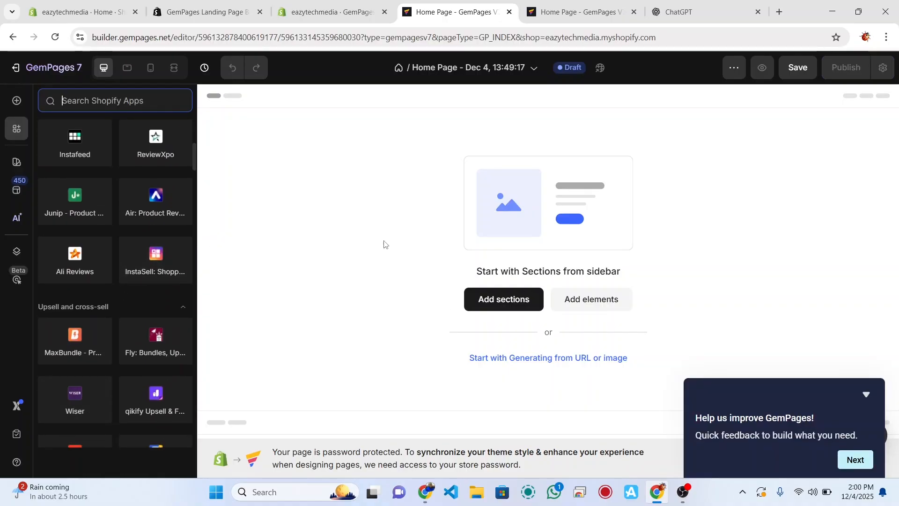
pyautogui.scroll(7, 115, 194)
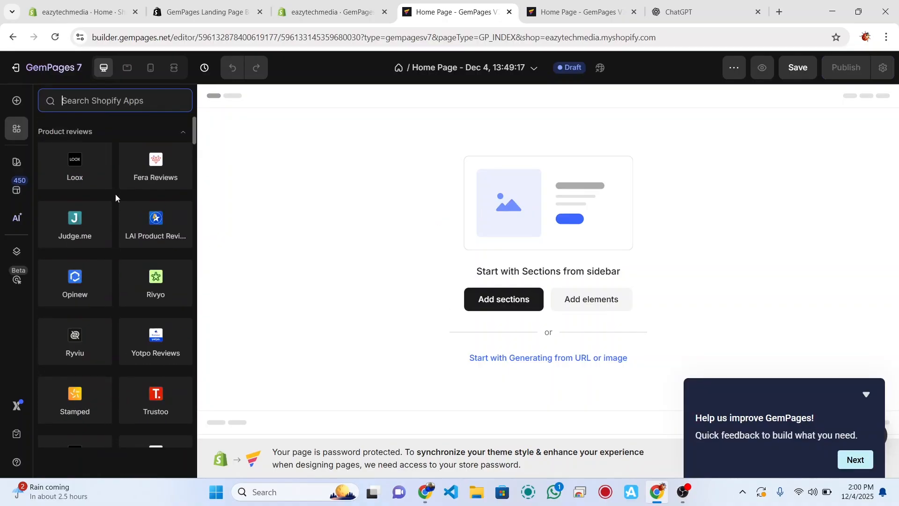
pyautogui.click(15, 165)
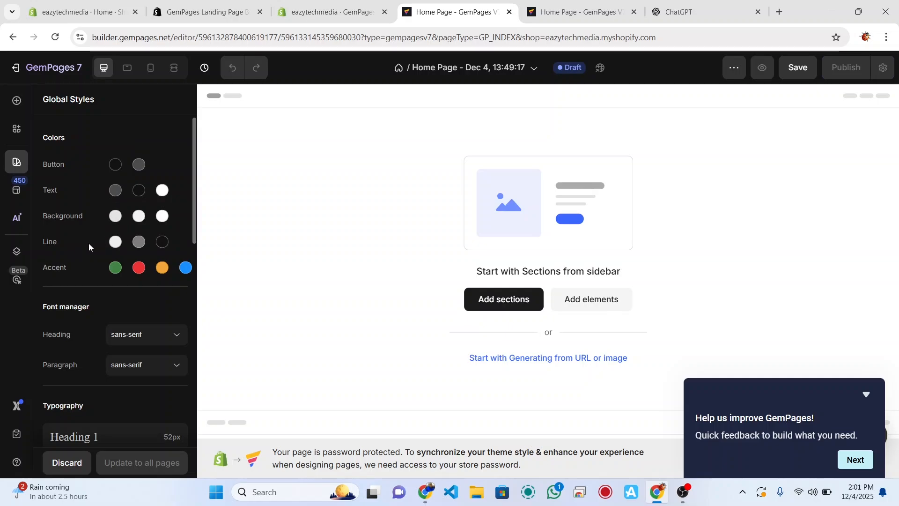
# Step: Open the AI Image to Layout generator from the left sidebar
pyautogui.click(17, 221)
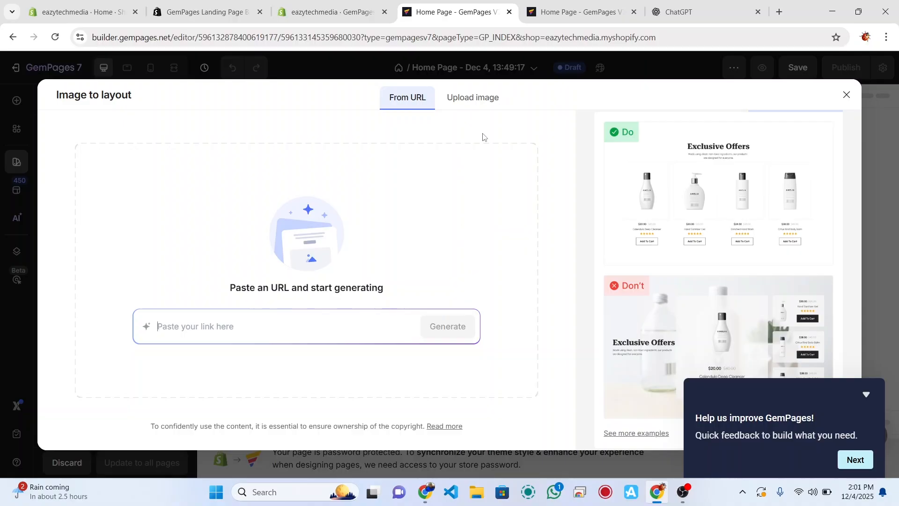
# Step: Check the Upload image and From URL options, then dismiss the Image to layout dialog
pyautogui.click(481, 102)
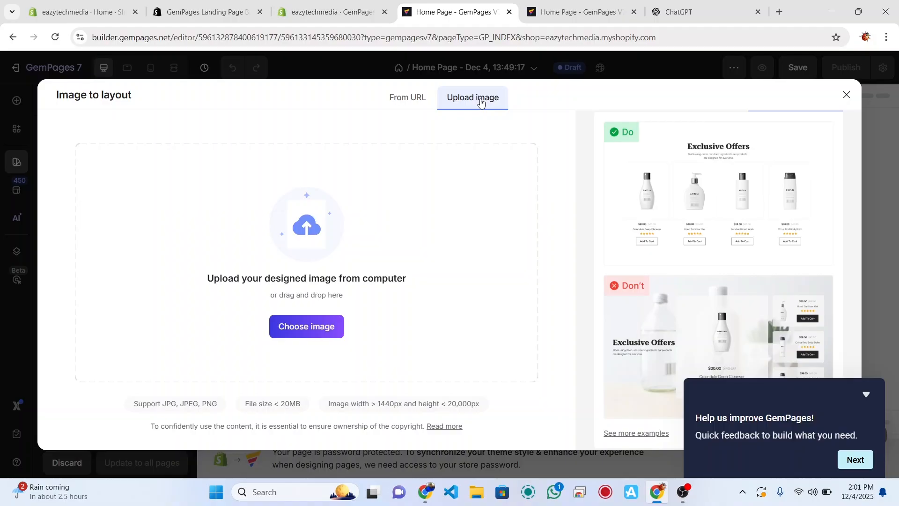
pyautogui.click(404, 103)
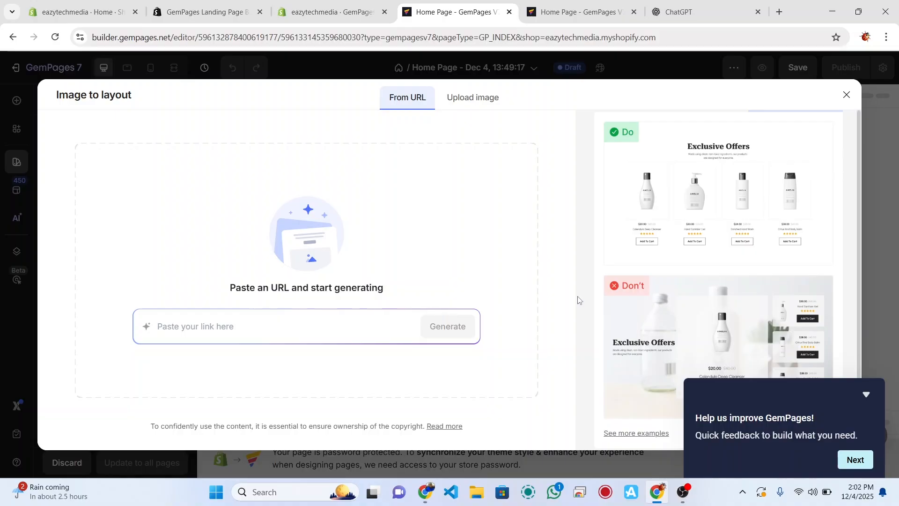
pyautogui.press('Escape')
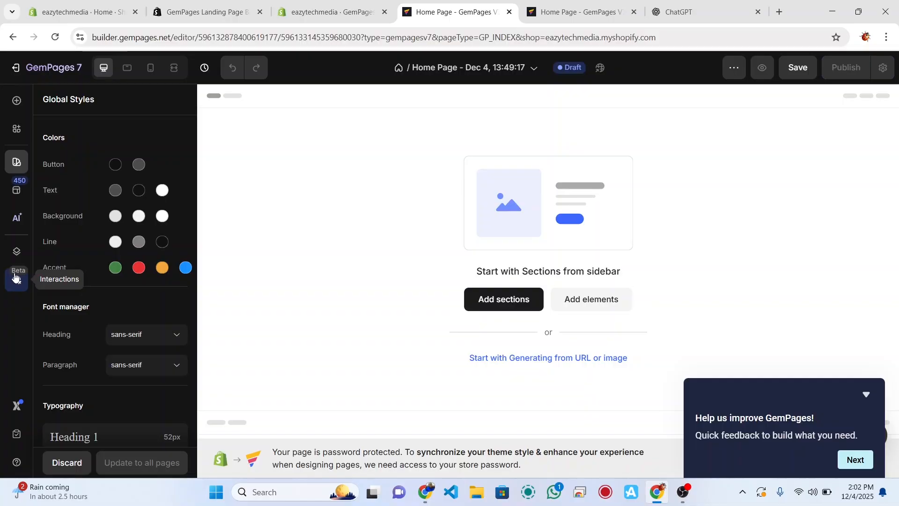
# Step: Open the Elements library and save the blank Home Page draft
pyautogui.click(16, 129)
pyautogui.click(14, 104)
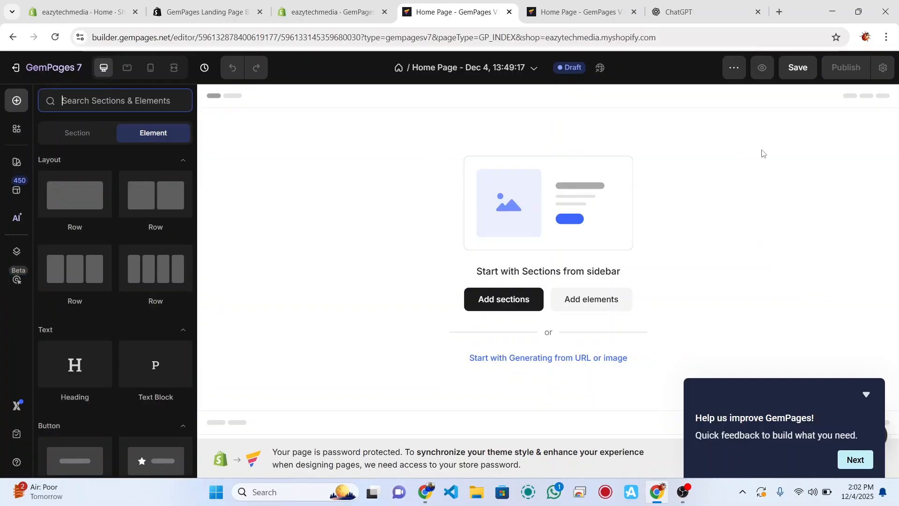
pyautogui.click(826, 338)
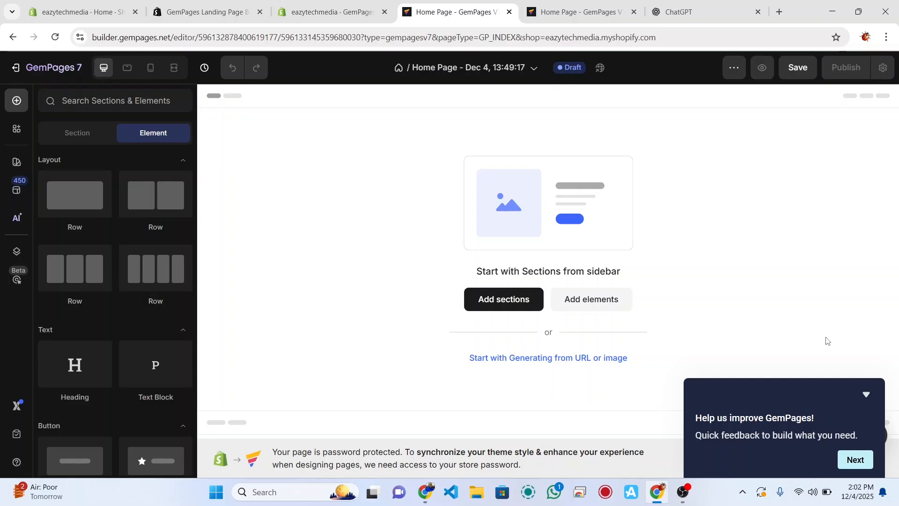
pyautogui.hotkey('ctrl', 's')
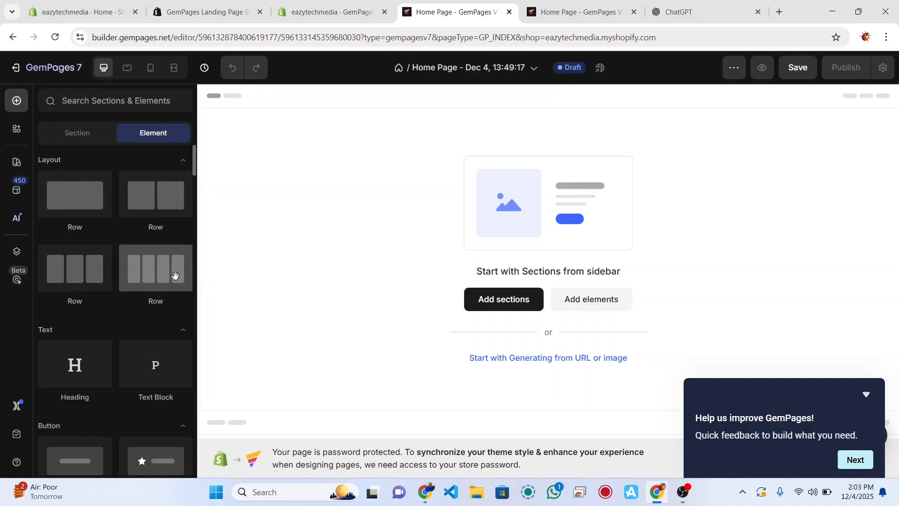
# Step: Scroll the Elements list down to the Media section's Video and Hero Banner tiles
pyautogui.scroll(-2, 185, 309)
pyautogui.scroll(-2, 182, 307)
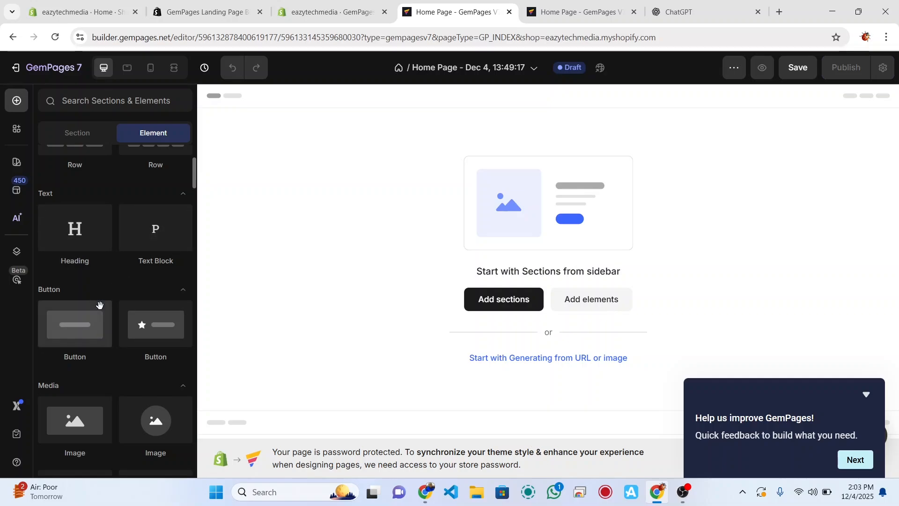
pyautogui.scroll(-2, 85, 330)
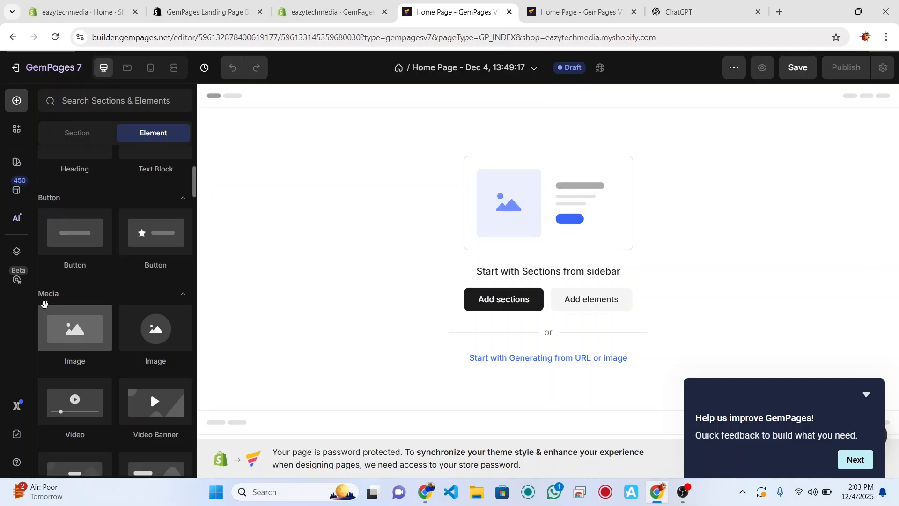
pyautogui.scroll(-2, 71, 336)
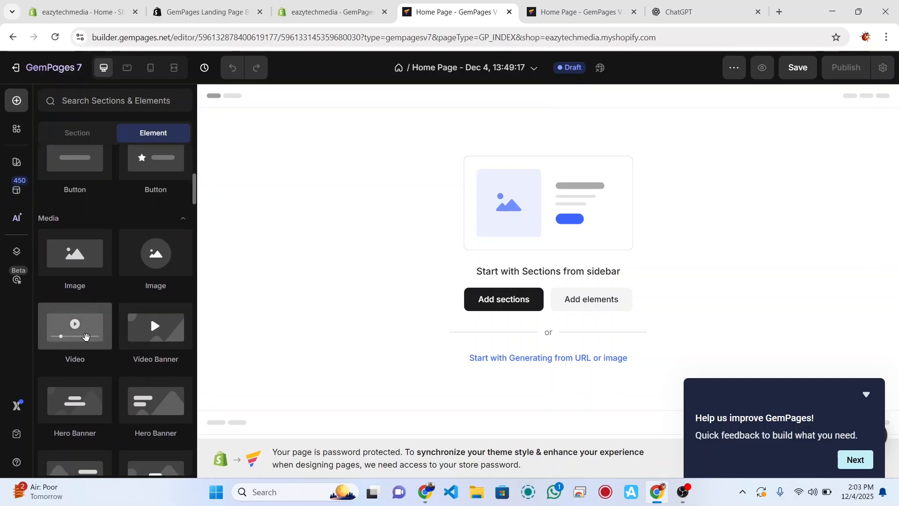
pyautogui.scroll(-3, 93, 395)
pyautogui.scroll(9, 130, 331)
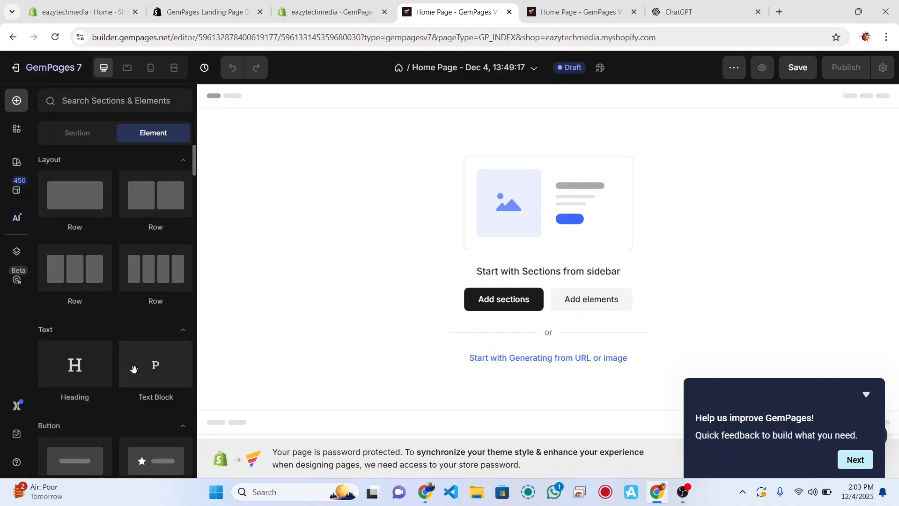
pyautogui.scroll(-5, 133, 368)
pyautogui.scroll(-3, 134, 369)
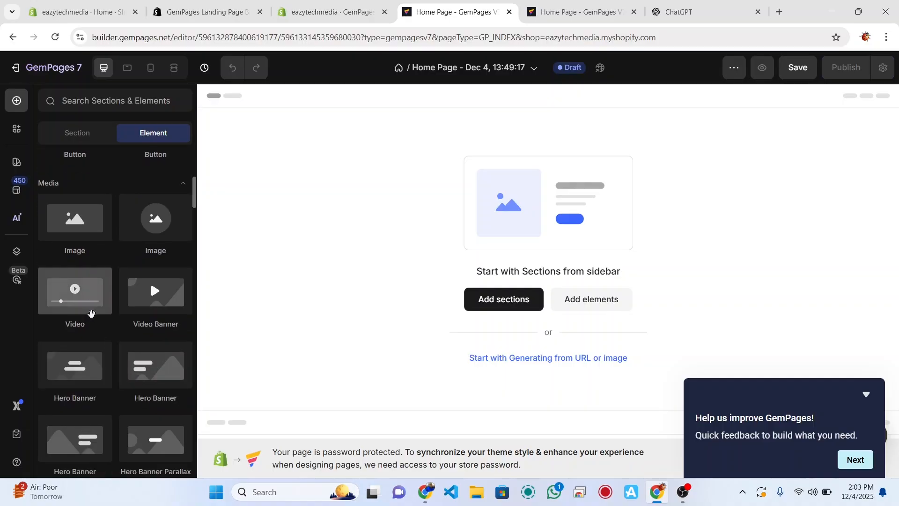
pyautogui.scroll(-2, 141, 363)
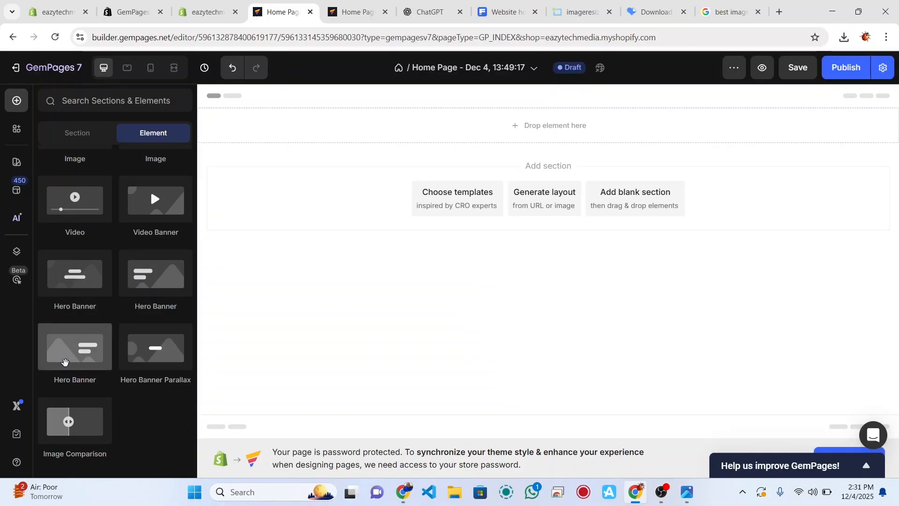
# Step: Drop a Hero Banner at the top of the page and set its layout to Middle left
pyautogui.moveTo(64, 361); pyautogui.dragTo(301, 123)
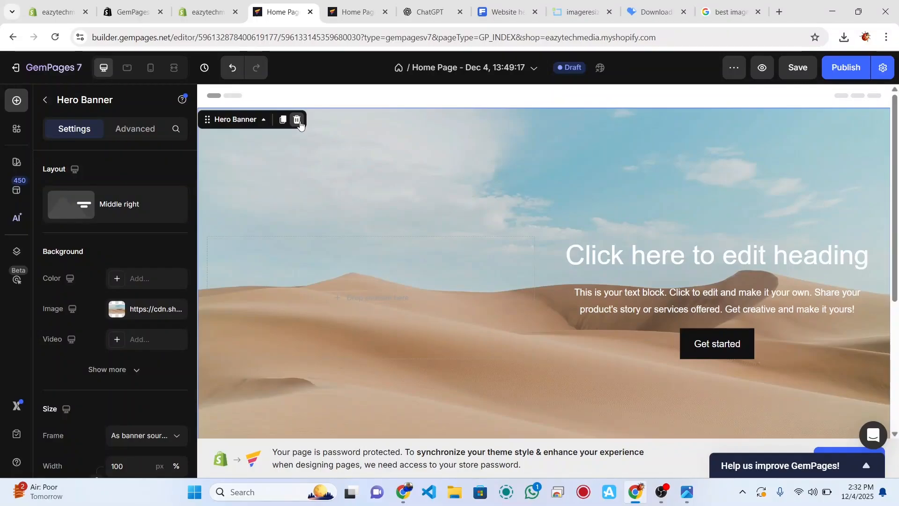
pyautogui.click(150, 209)
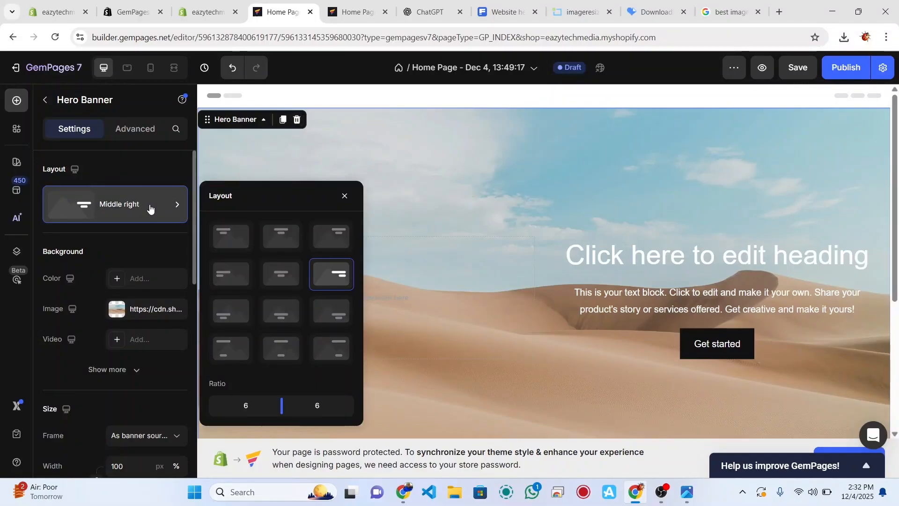
pyautogui.click(224, 276)
pyautogui.click(412, 188)
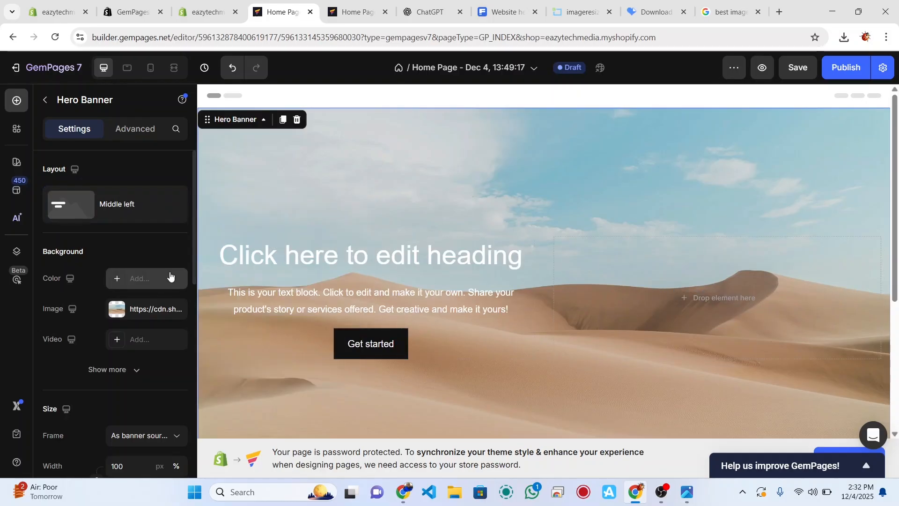
# Step: Upload the pink-haired girl with shopping bag photo and use it as the hero banner background
pyautogui.click(155, 311)
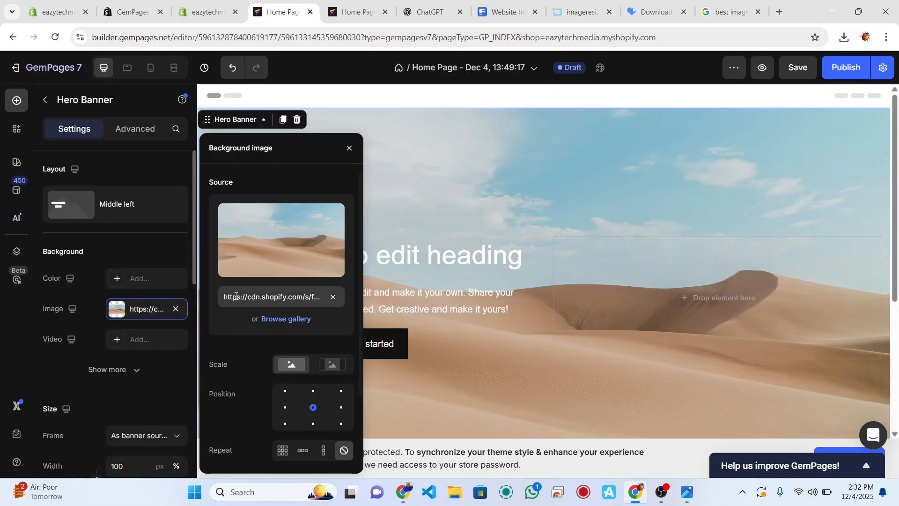
pyautogui.click(284, 320)
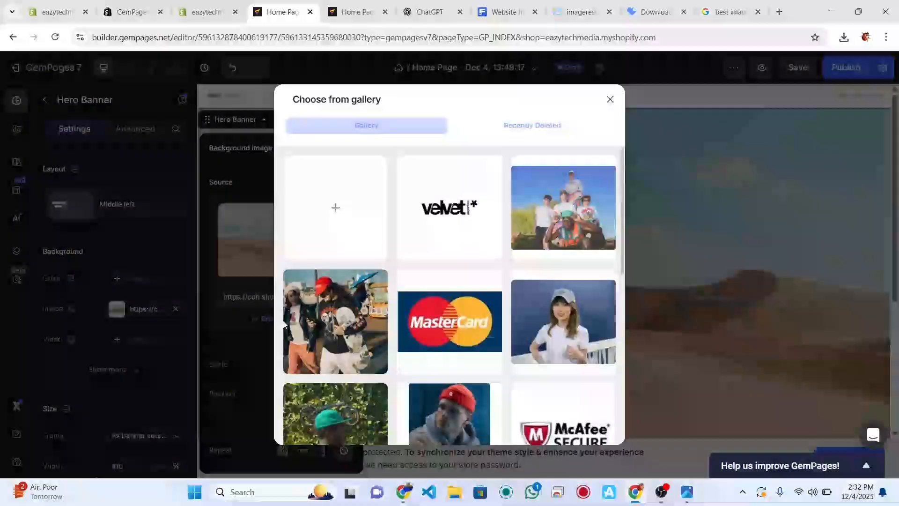
pyautogui.click(336, 210)
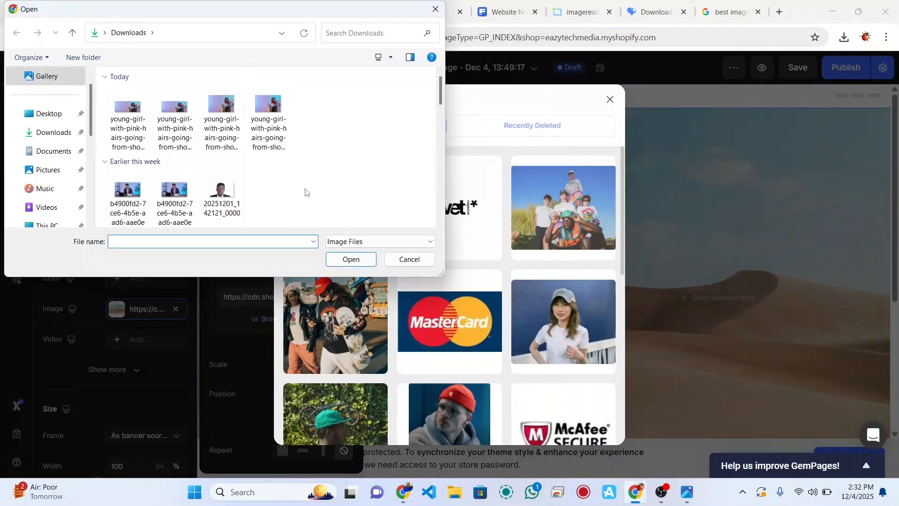
pyautogui.doubleClick(139, 111)
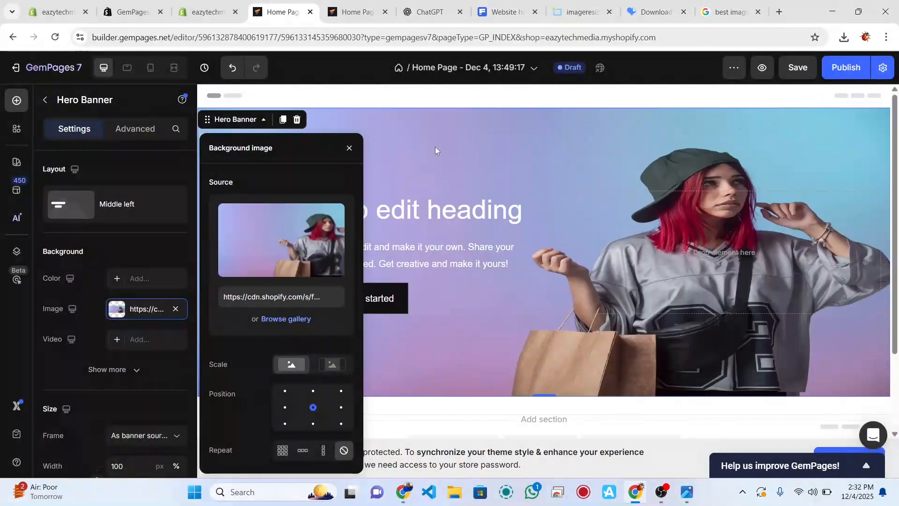
pyautogui.click(538, 137)
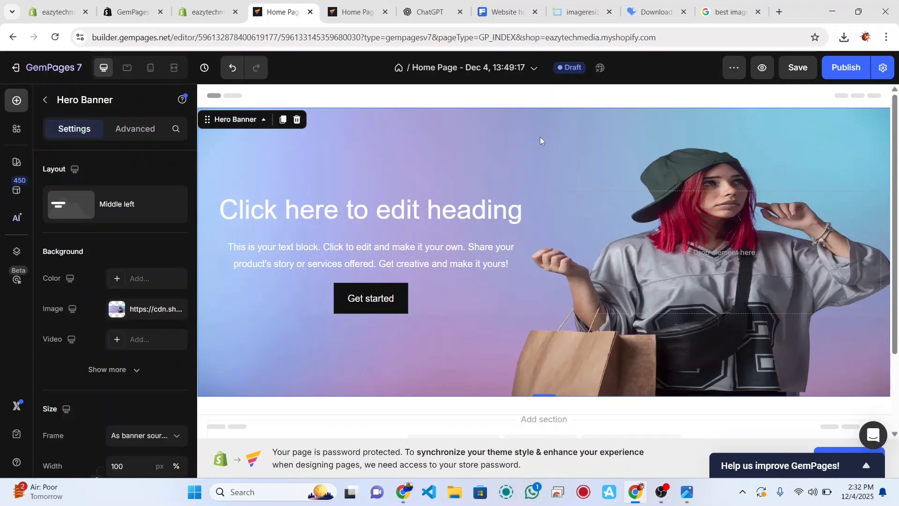
# Step: Paste the slogan 'Step Into Style. Step Into Sound.' as the heading and set its size to 35
pyautogui.click(451, 209)
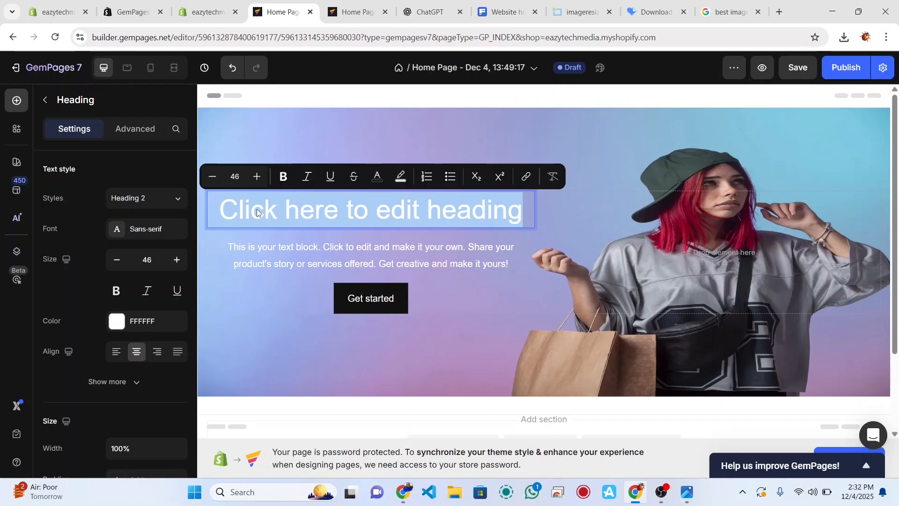
pyautogui.write('Step Into Style. Step Into Sound.')
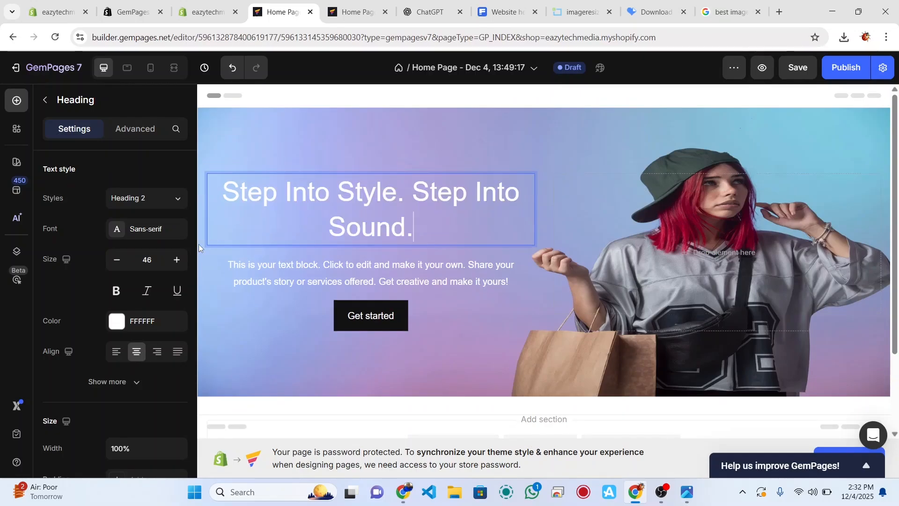
pyautogui.doubleClick(151, 259)
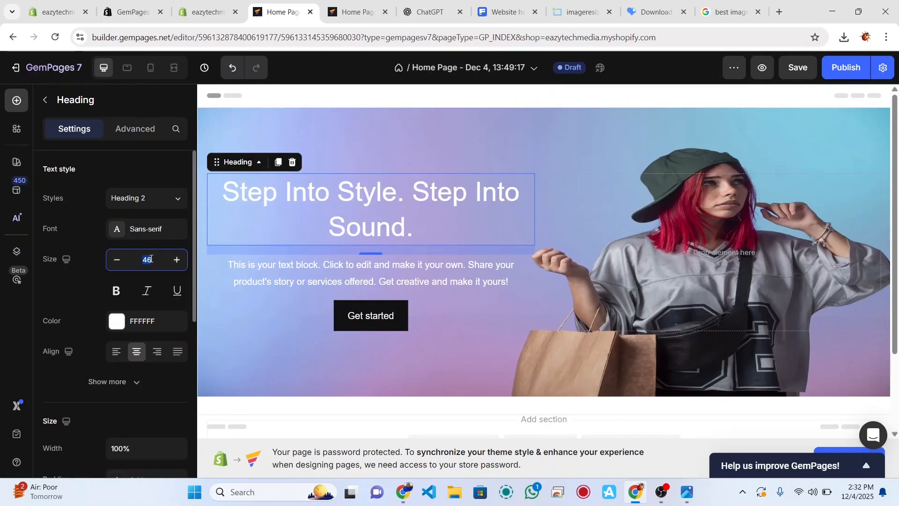
pyautogui.write('33')
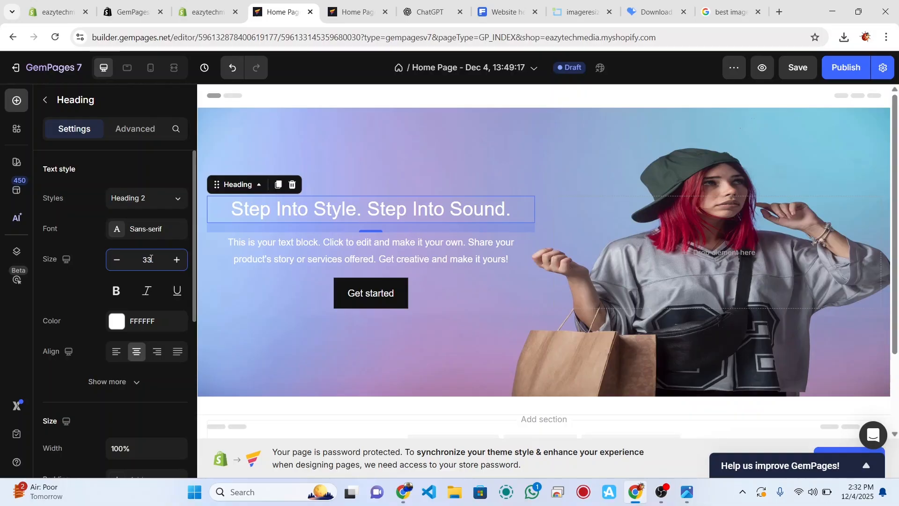
pyautogui.press('BackSpace')
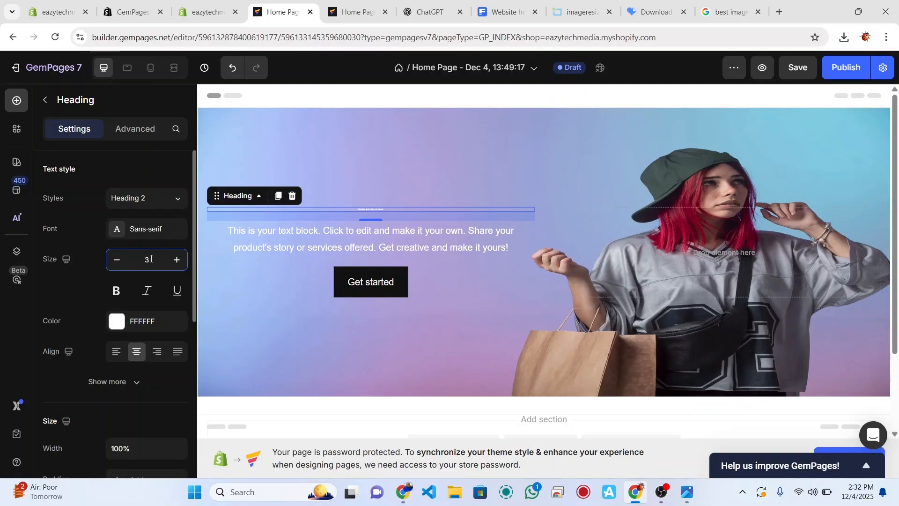
pyautogui.write('40')
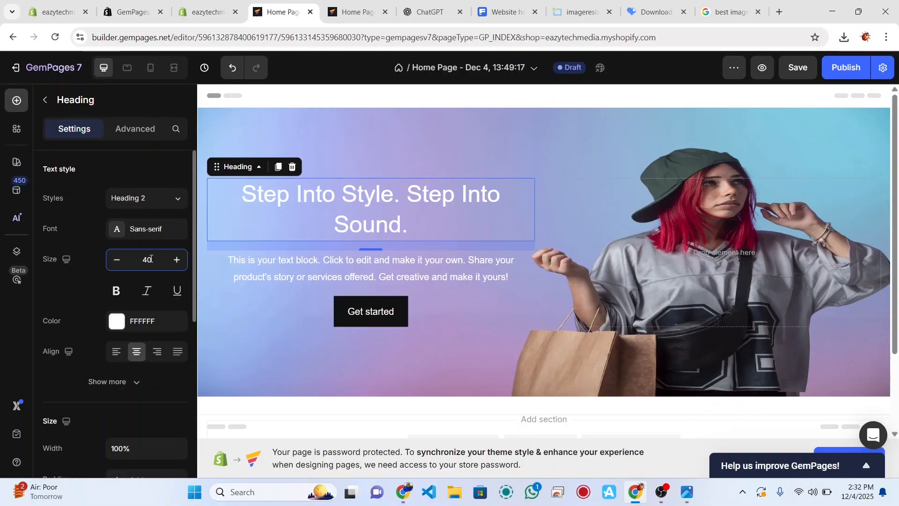
pyautogui.press('BackSpace')
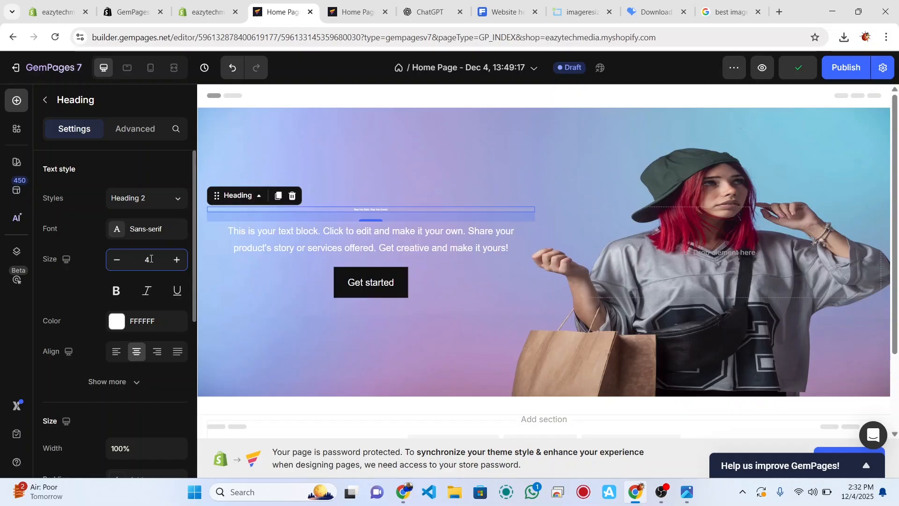
pyautogui.write('35')
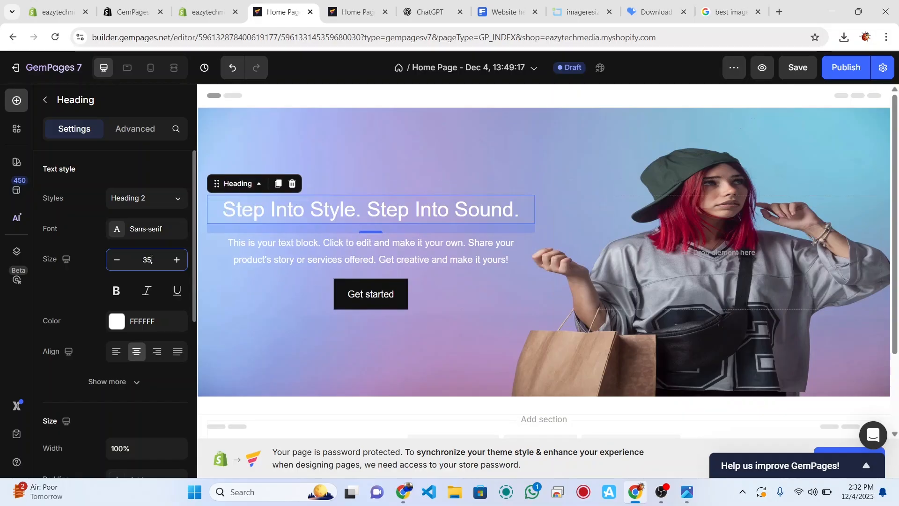
# Step: Make the hero heading bold
pyautogui.click(404, 153)
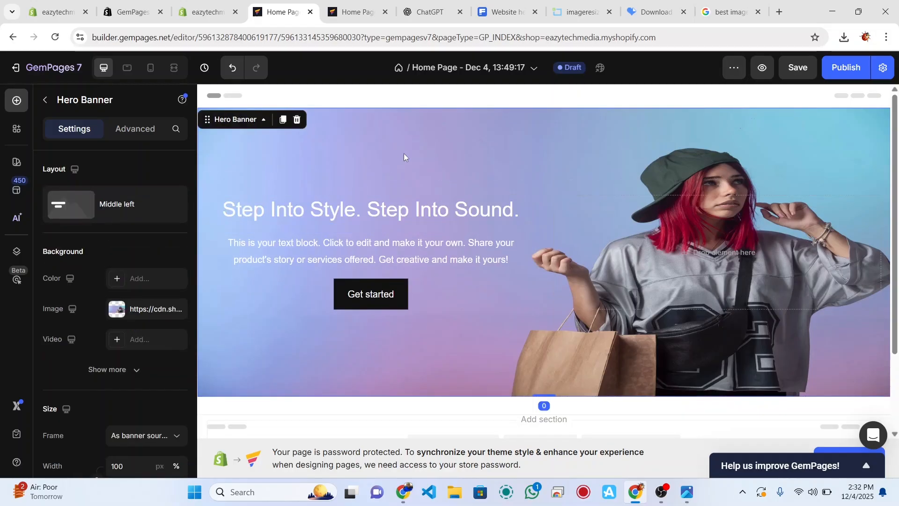
pyautogui.doubleClick(342, 215)
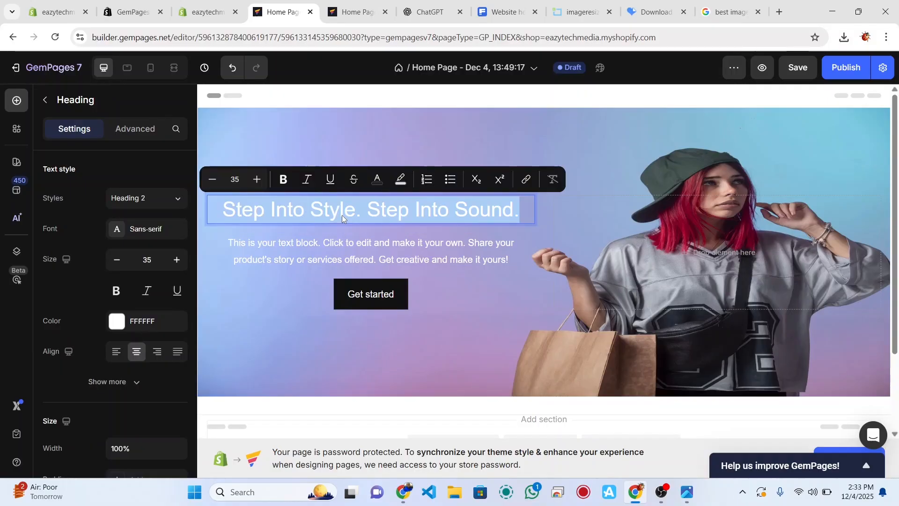
pyautogui.click(341, 215)
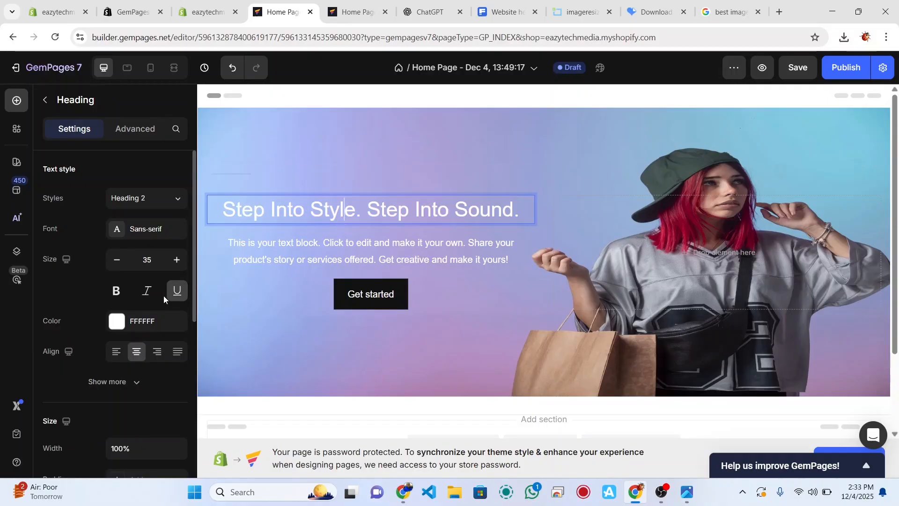
pyautogui.click(108, 296)
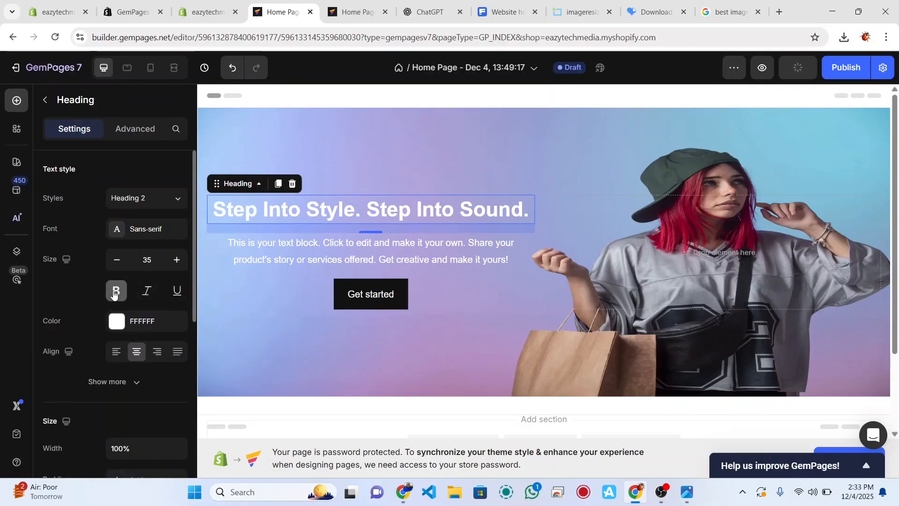
# Step: Replace the placeholder paragraph with the 'Discover the latest sneakers, hoodies, backpacks, and headphones…' description
pyautogui.doubleClick(254, 260)
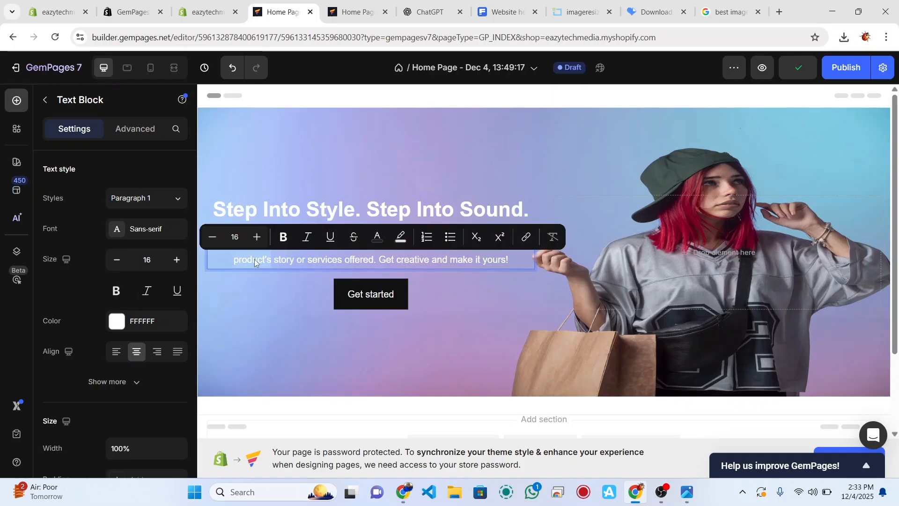
pyautogui.click(254, 259)
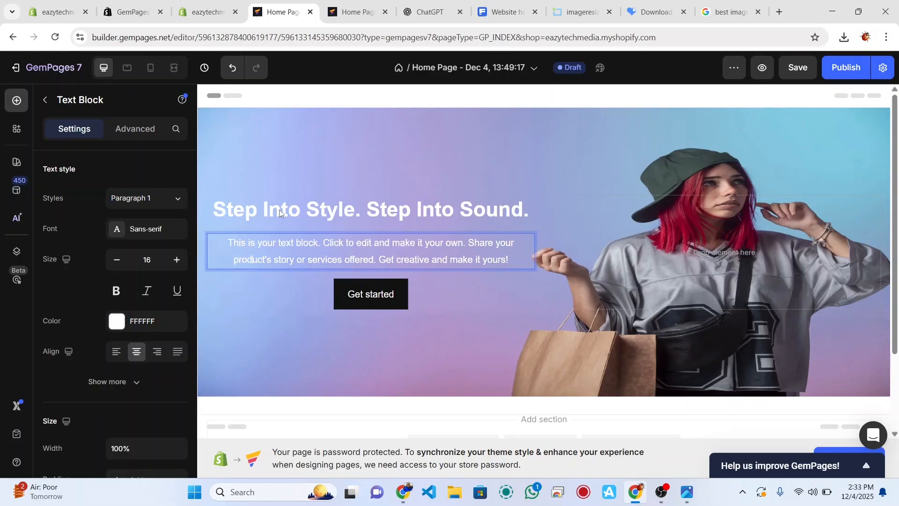
pyautogui.tripleClick(288, 249)
pyautogui.tripleClick(287, 248)
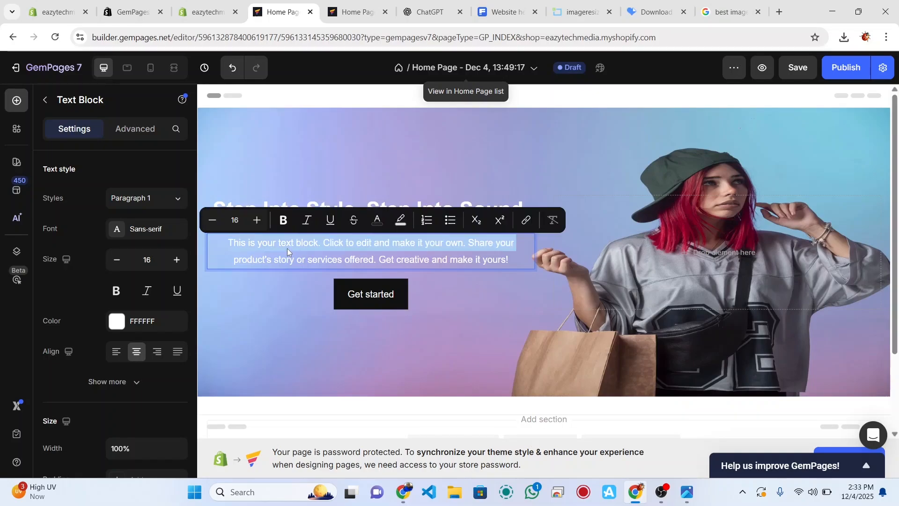
pyautogui.click(228, 235)
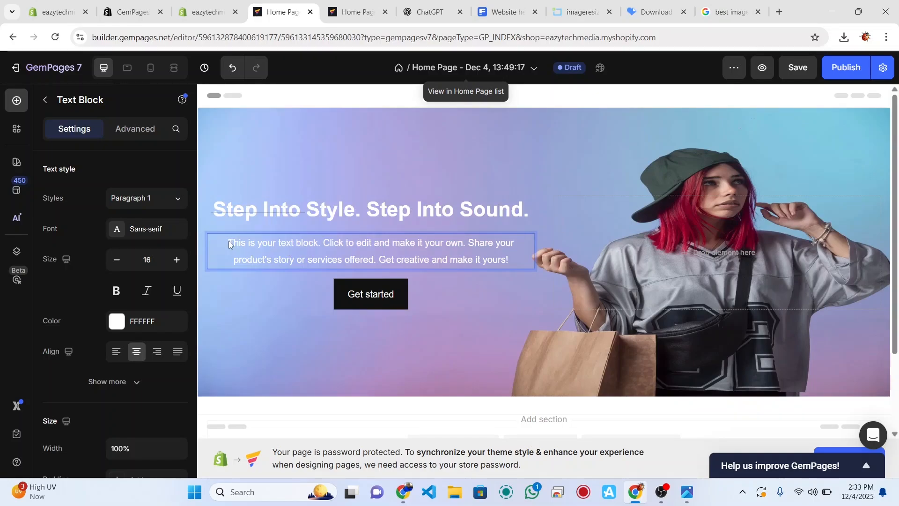
pyautogui.moveTo(229, 240); pyautogui.dragTo(518, 259)
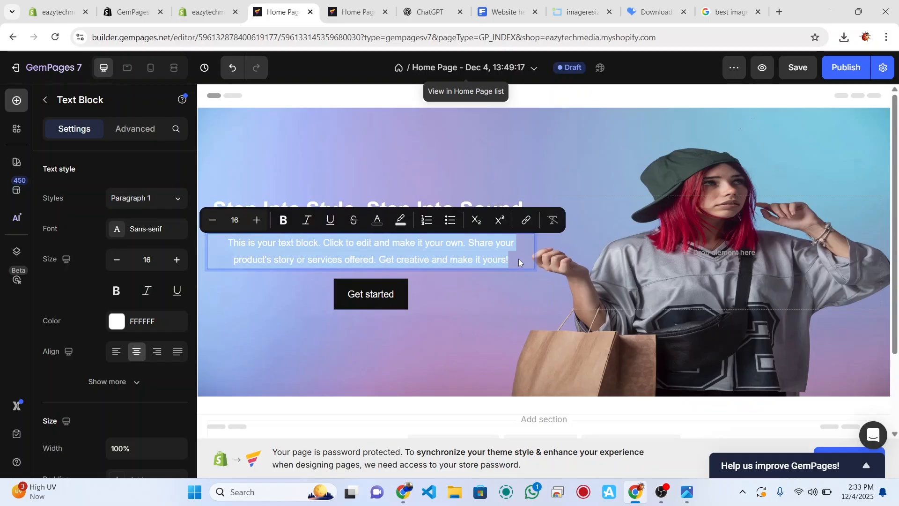
pyautogui.write('Discover the latest sneakers, hoodies, backpacks, and headphones designed for comfort, durability, and everyday style. Shop the trends that move with you')
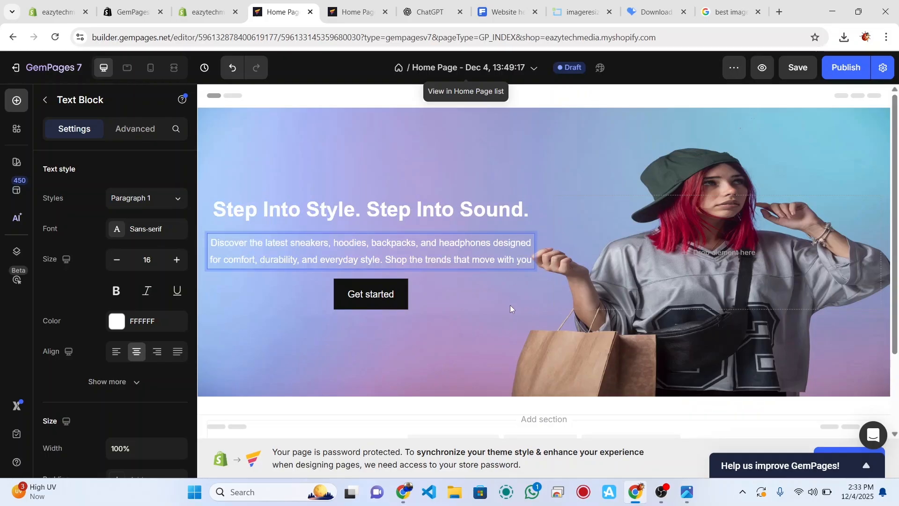
pyautogui.click(406, 303)
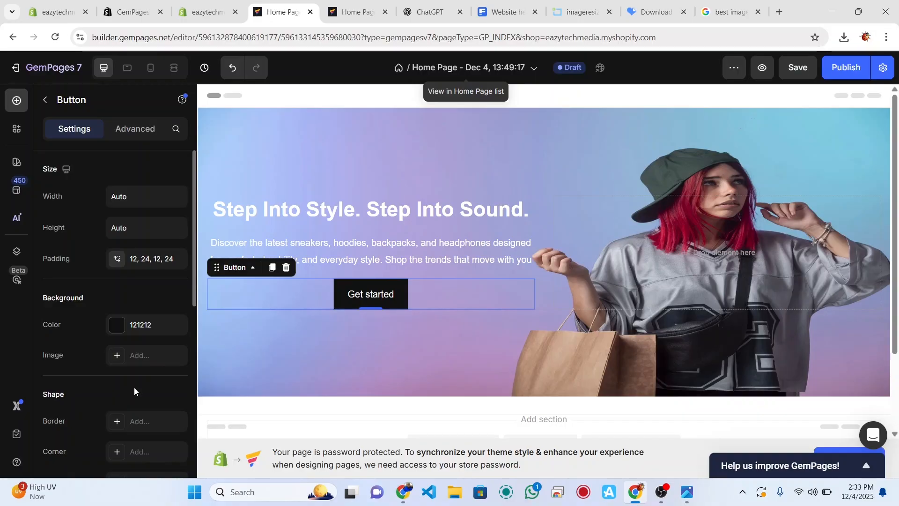
# Step: Set the Get started button's corner shape to Round with radius 8
pyautogui.scroll(-1, 133, 395)
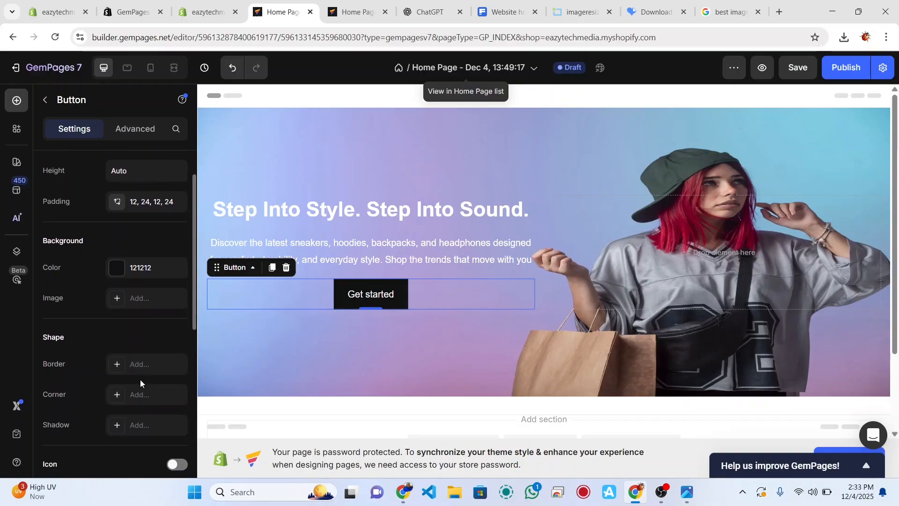
pyautogui.click(147, 398)
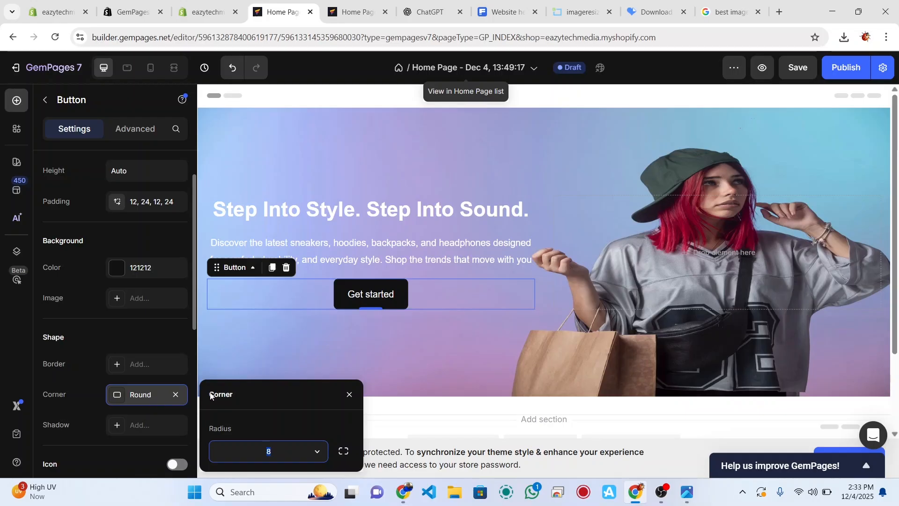
pyautogui.click(401, 346)
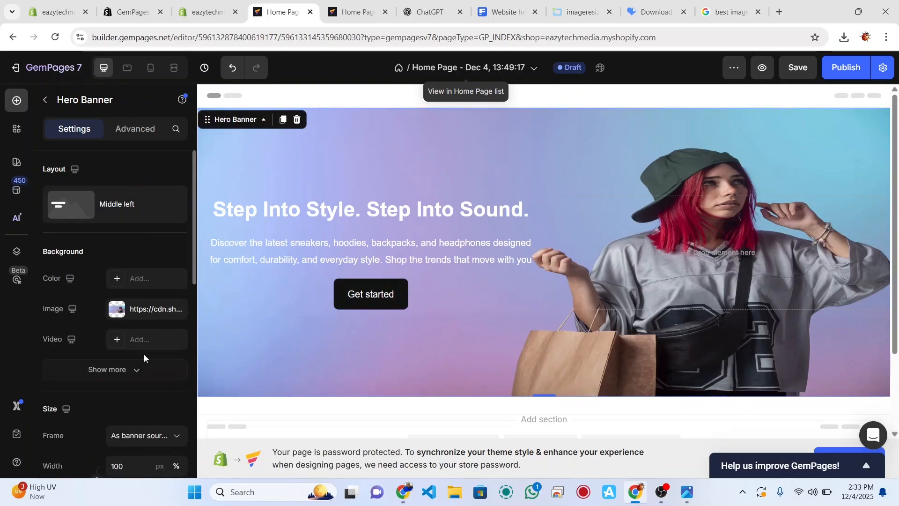
pyautogui.click(349, 307)
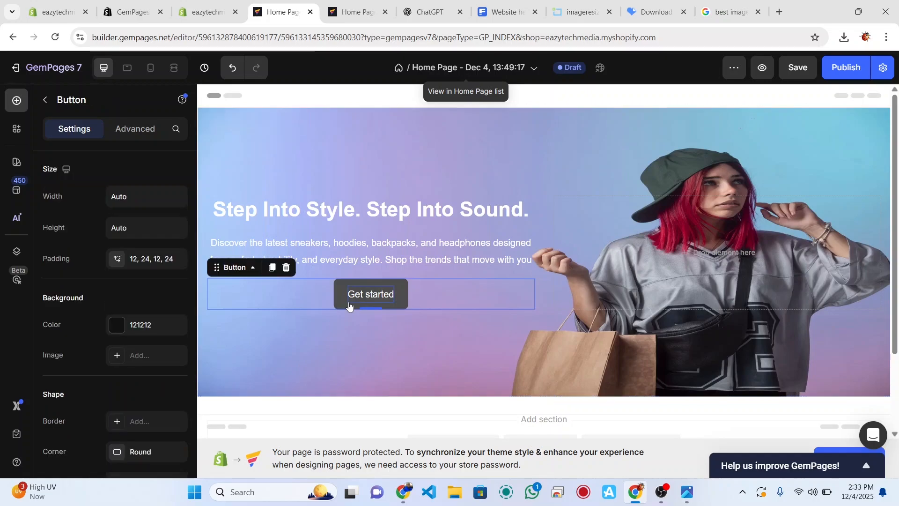
pyautogui.scroll(-1, 141, 396)
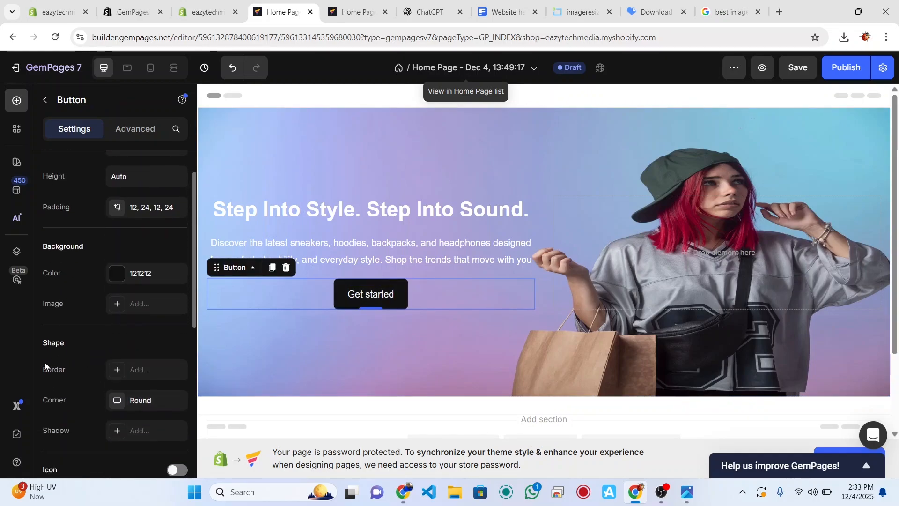
pyautogui.click(146, 404)
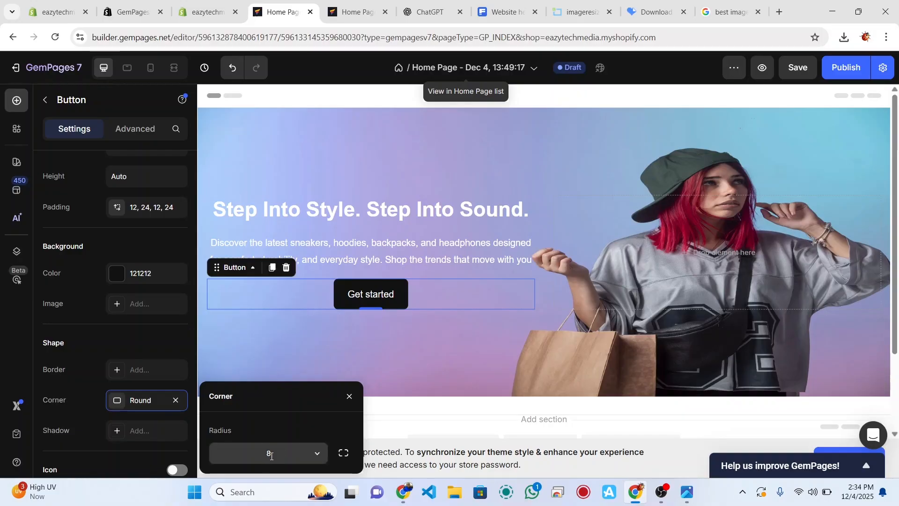
pyautogui.click(417, 345)
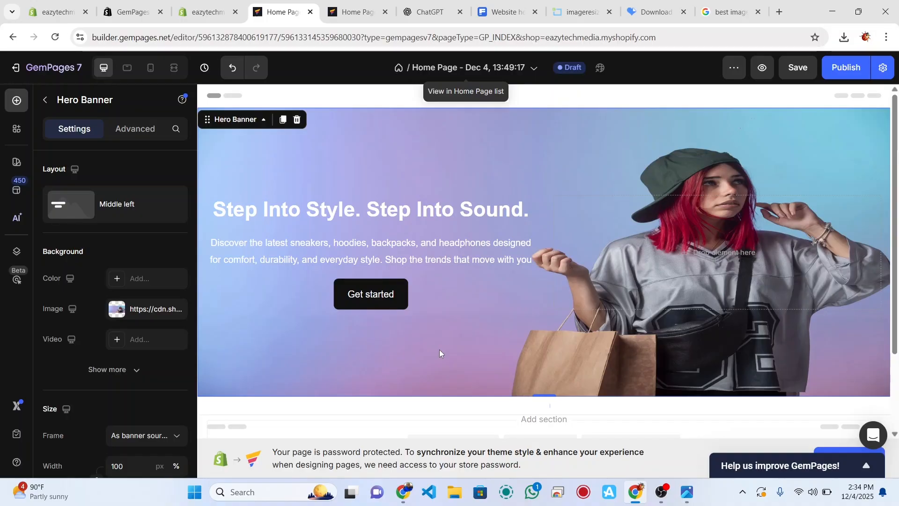
# Step: Drag an empty Row onto the page below the hero banner
pyautogui.scroll(-2, 439, 350)
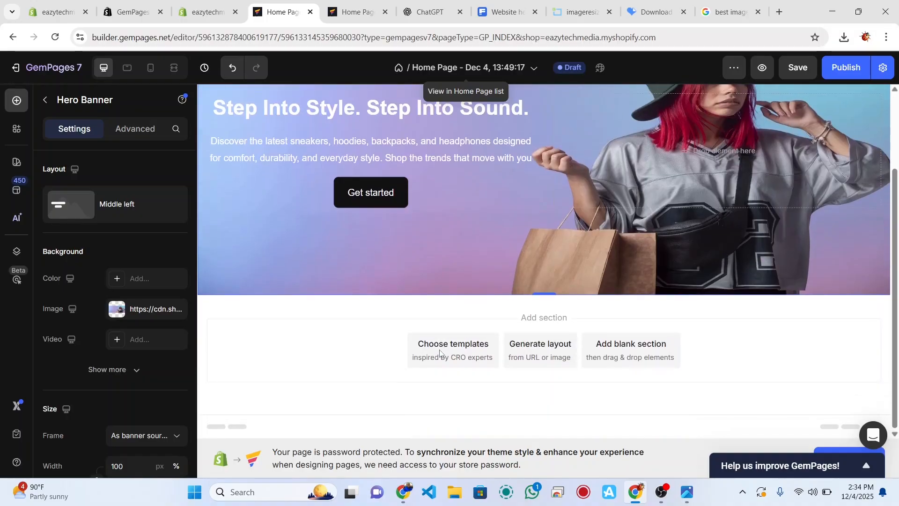
pyautogui.click(17, 102)
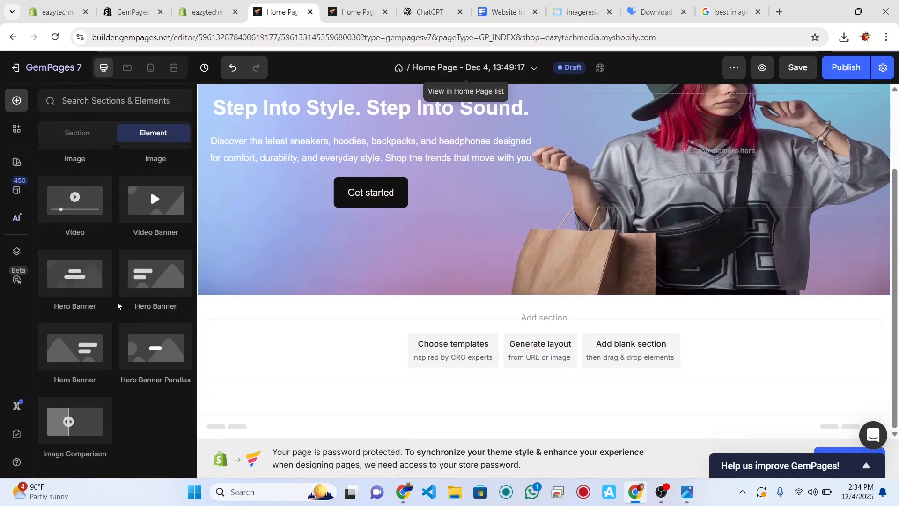
pyautogui.scroll(10, 77, 202)
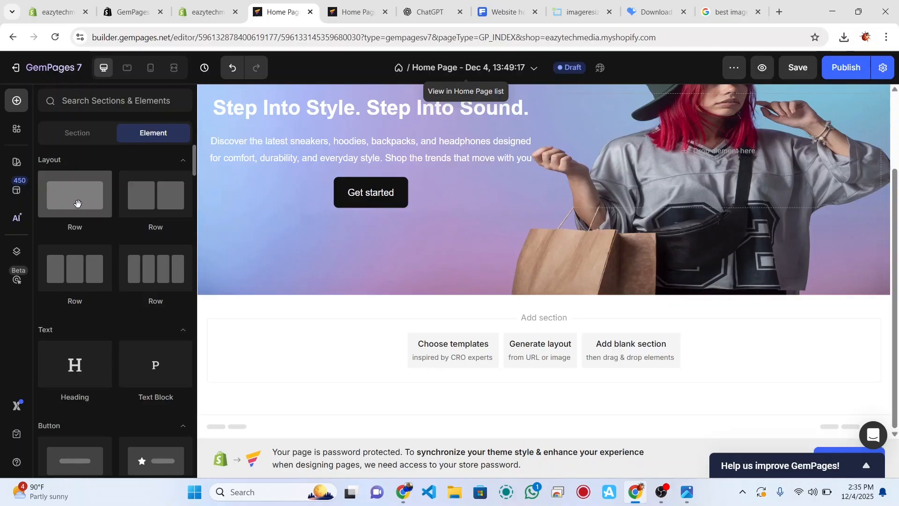
pyautogui.moveTo(77, 202); pyautogui.dragTo(319, 347)
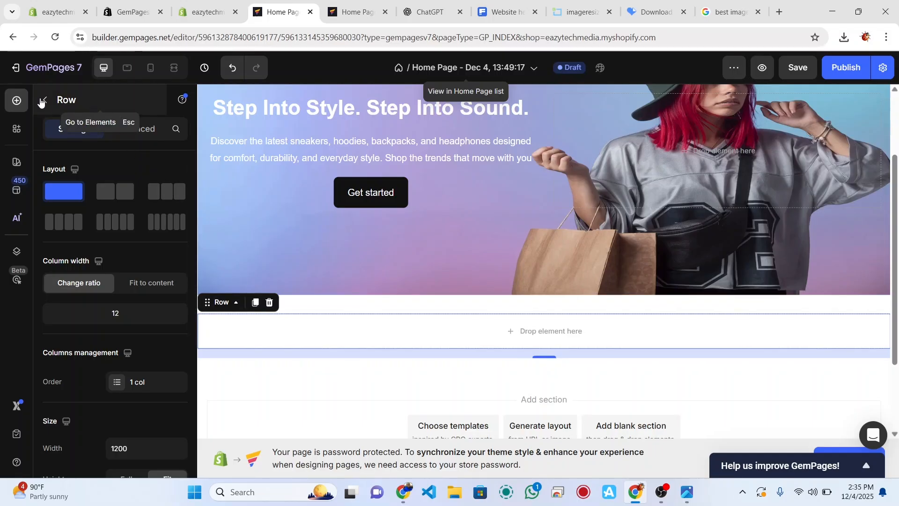
# Step: Search the elements for 'product list' and show the matching elements
pyautogui.click(17, 100)
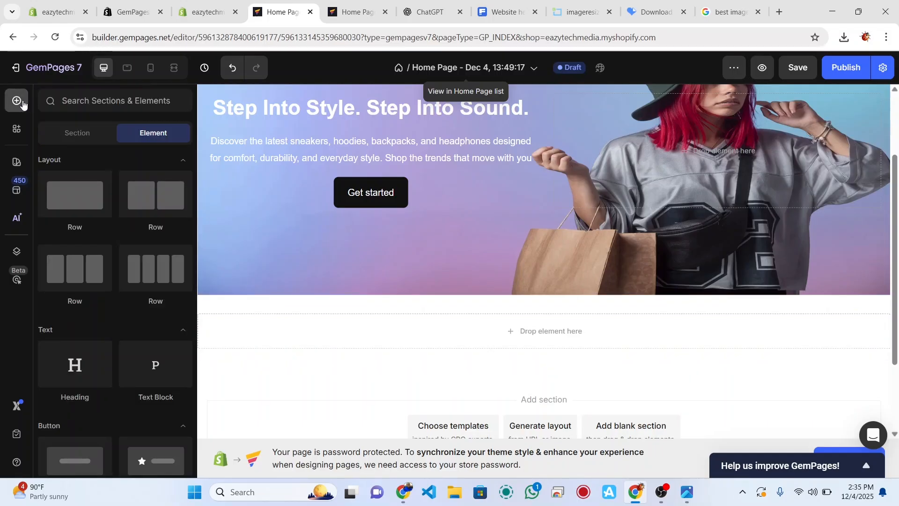
pyautogui.click(85, 100)
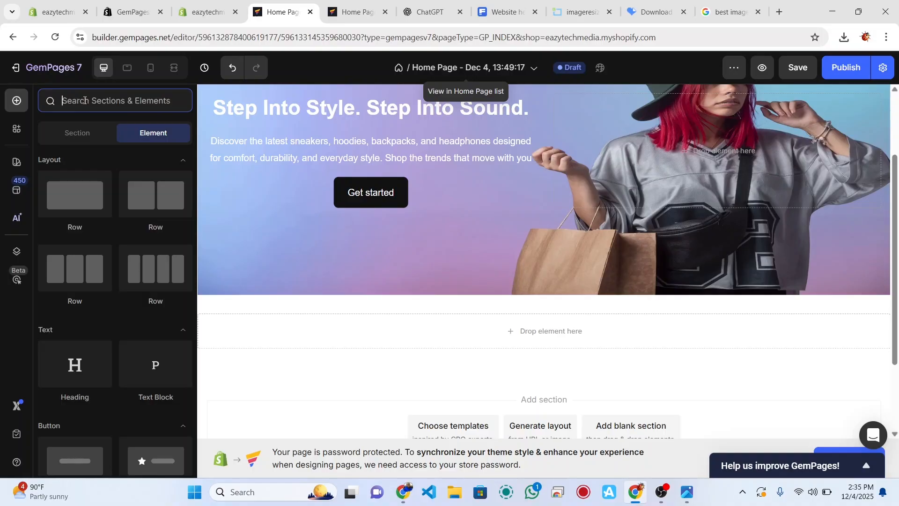
pyautogui.write('p')
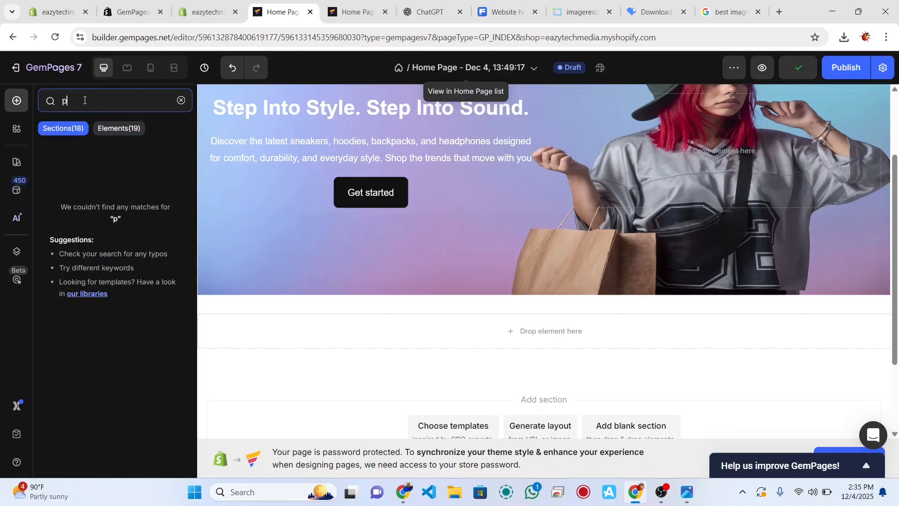
pyautogui.write('rodu')
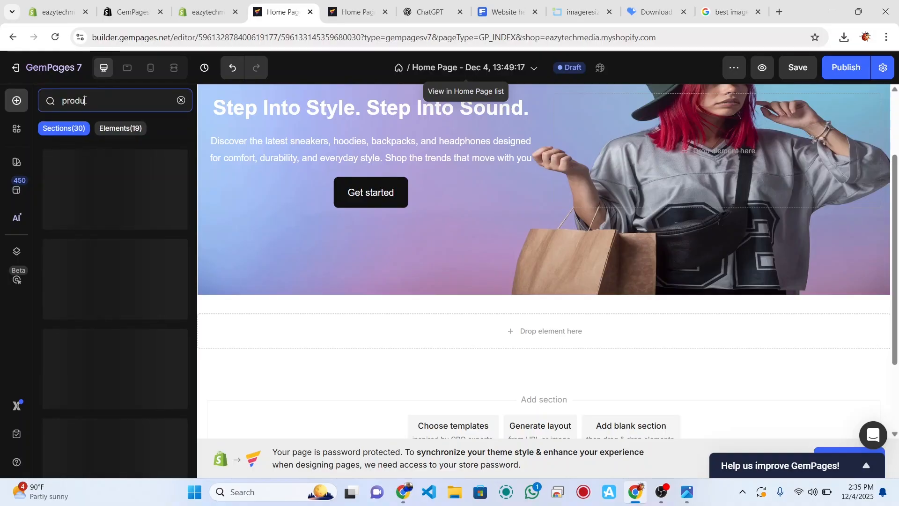
pyautogui.write('ct')
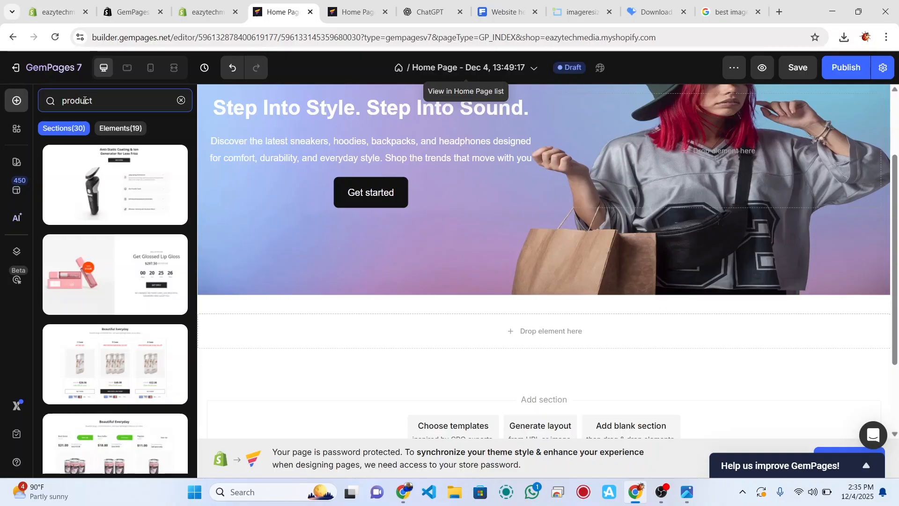
pyautogui.write(' lis')
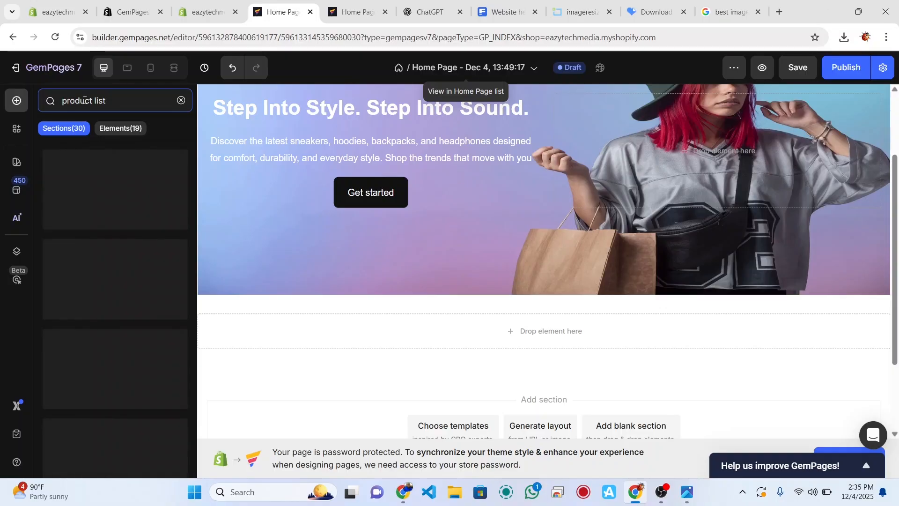
pyautogui.write('t')
pyautogui.click(112, 132)
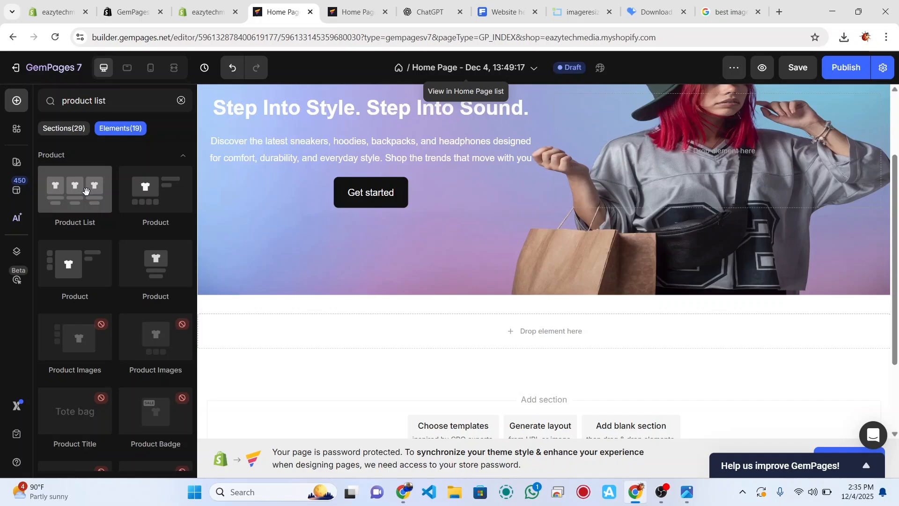
# Step: Place a Product List grid into the empty row below the hero
pyautogui.moveTo(85, 190); pyautogui.dragTo(322, 324)
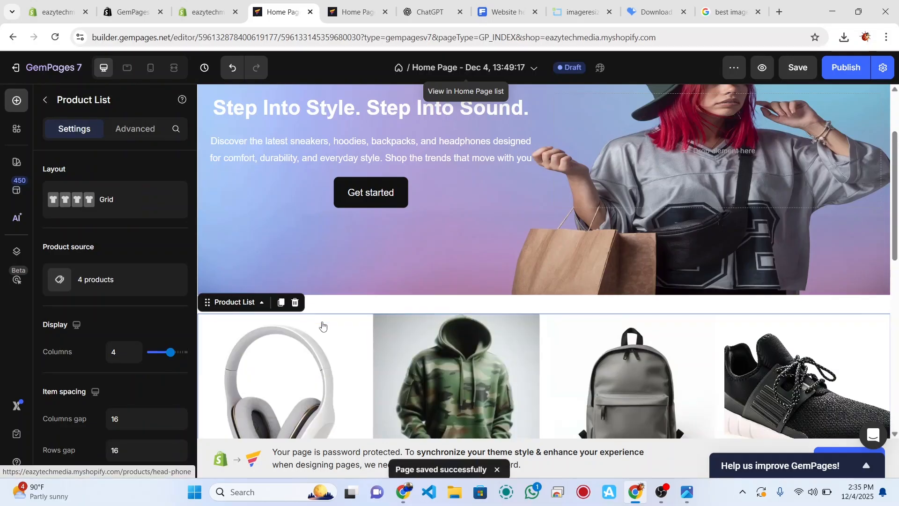
pyautogui.scroll(-4, 322, 325)
pyautogui.scroll(-2, 322, 324)
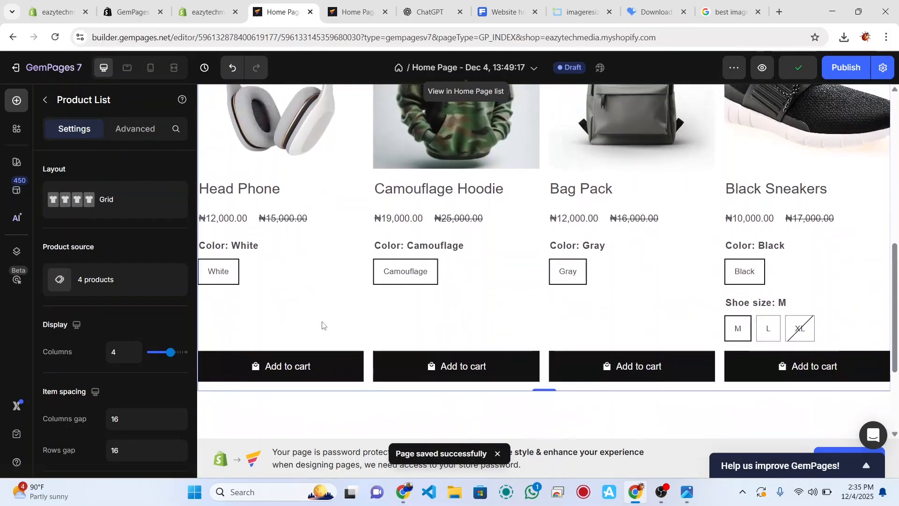
pyautogui.scroll(6, 322, 324)
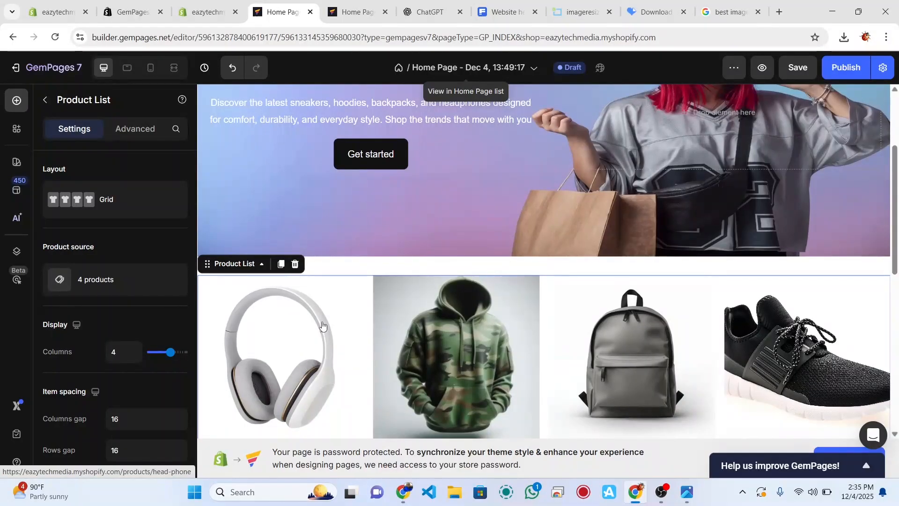
pyautogui.scroll(-1, 323, 325)
pyautogui.scroll(-2, 323, 325)
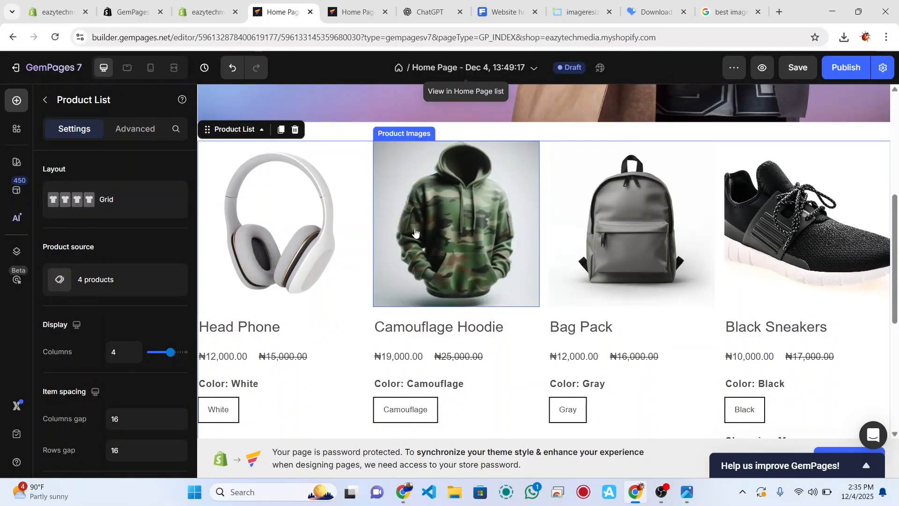
pyautogui.scroll(1, 356, 219)
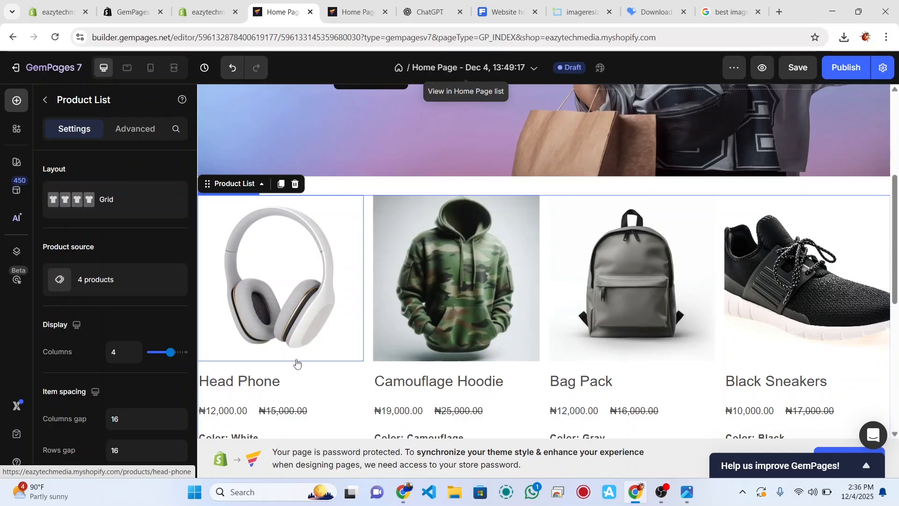
pyautogui.scroll(-2, 297, 363)
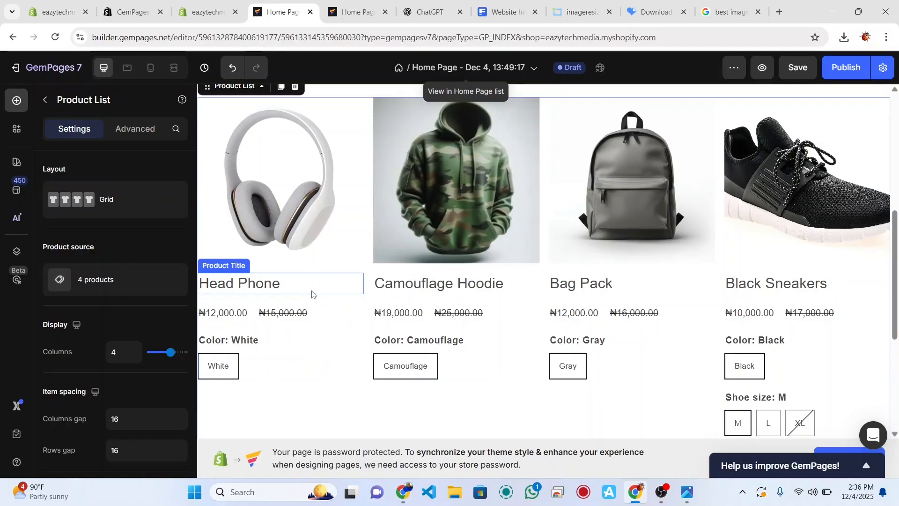
pyautogui.scroll(1, 313, 294)
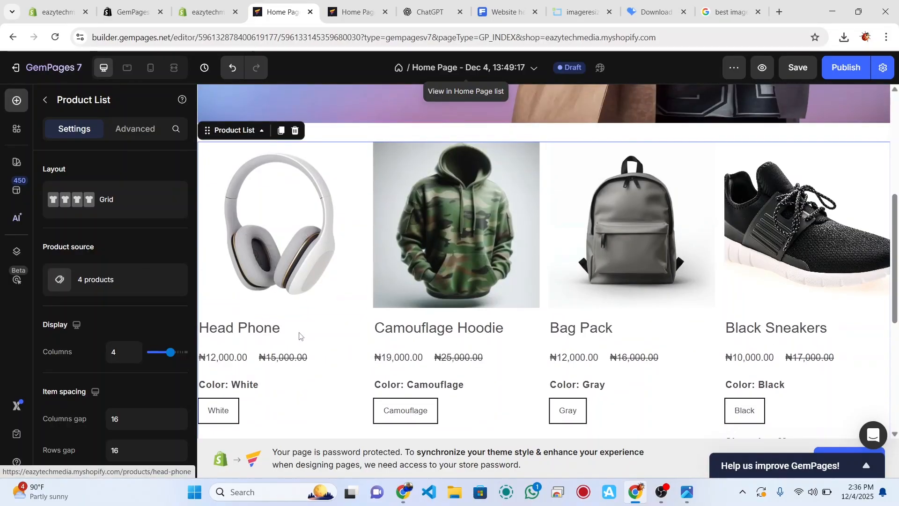
# Step: Delete the price row, colour/size swatches and Add to cart buttons from the product cards
pyautogui.click(322, 362)
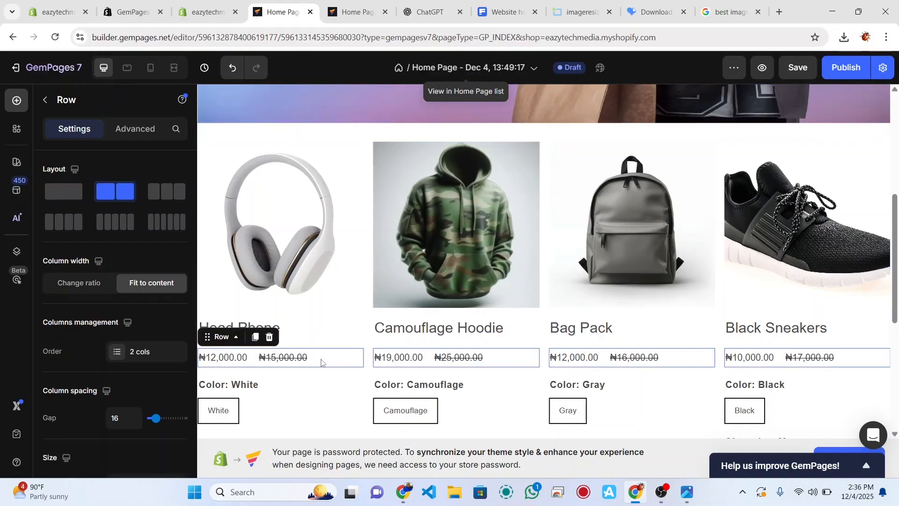
pyautogui.click(274, 342)
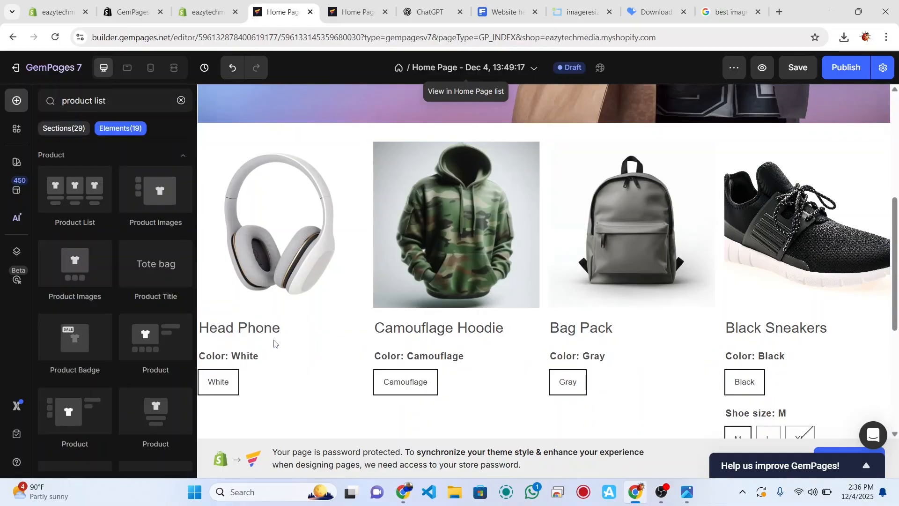
pyautogui.click(258, 361)
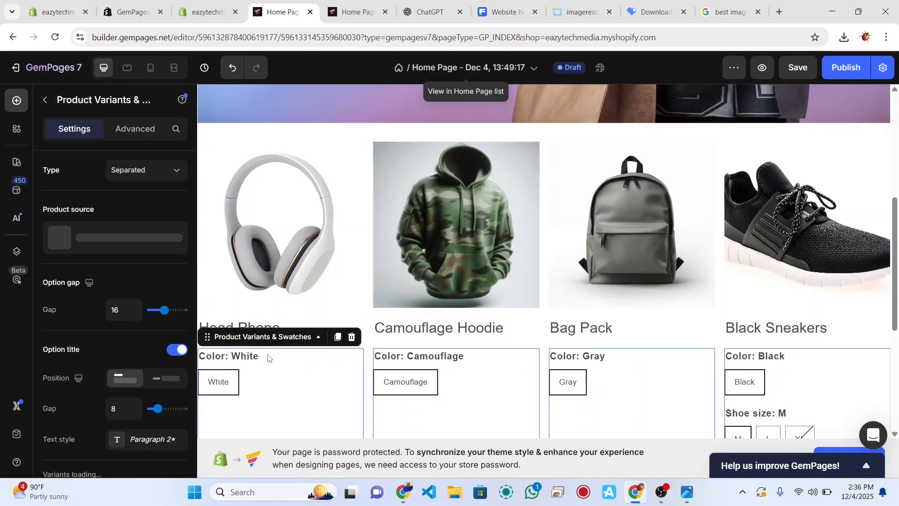
pyautogui.click(352, 341)
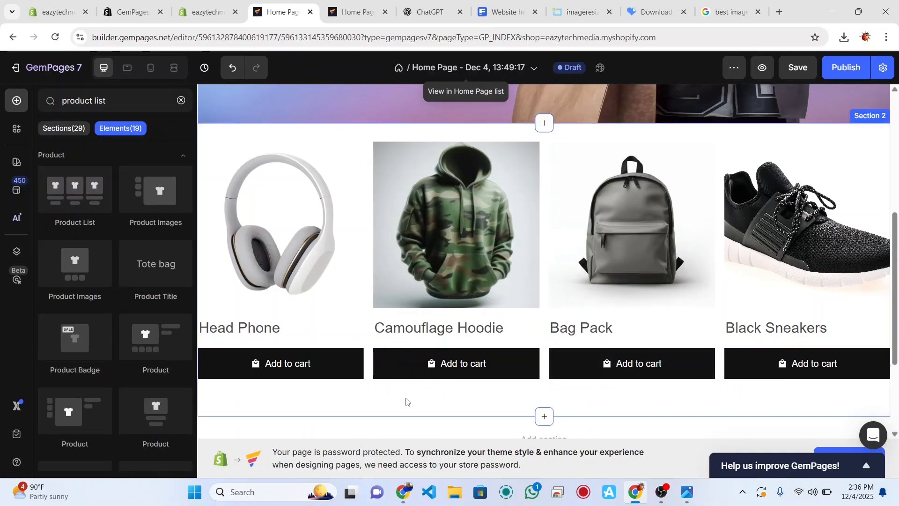
pyautogui.click(357, 369)
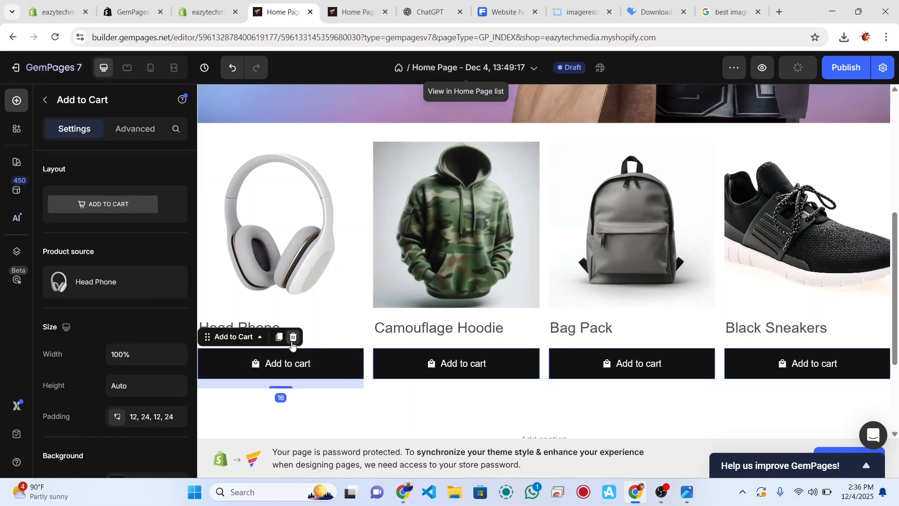
pyautogui.click(293, 338)
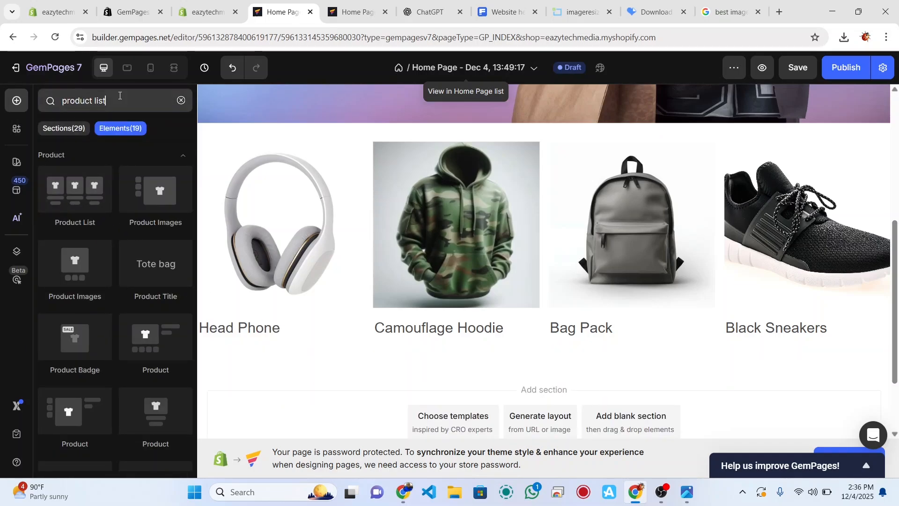
# Step: Search for 'vie' and place a Product View More button under the product titles
pyautogui.click(120, 96)
pyautogui.press('BackSpace')
pyautogui.press('BackSpace')
pyautogui.press('BackSpace')
pyautogui.press('BackSpace')
pyautogui.press('BackSpace')
pyautogui.press('BackSpace')
pyautogui.press('BackSpace')
pyautogui.press('BackSpace')
pyautogui.press('BackSpace')
pyautogui.press('BackSpace')
pyautogui.press('BackSpace')
pyautogui.press('BackSpace')
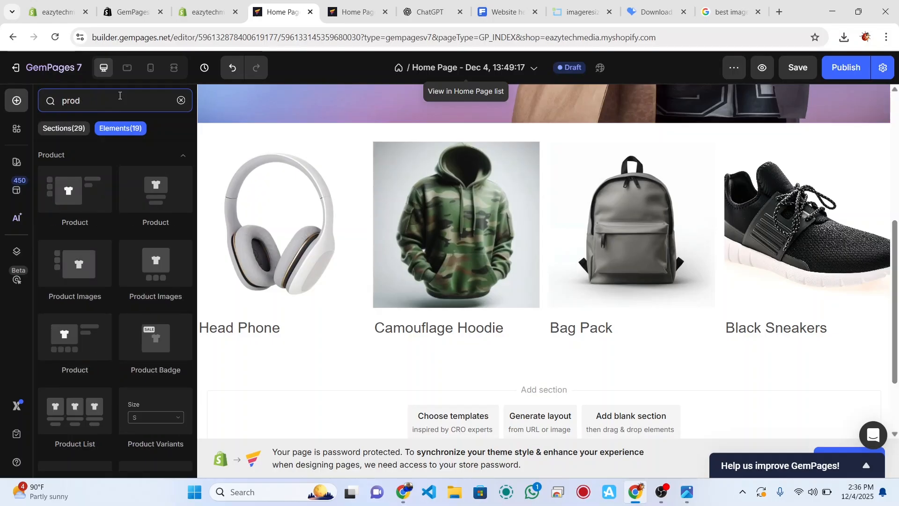
pyautogui.write('v')
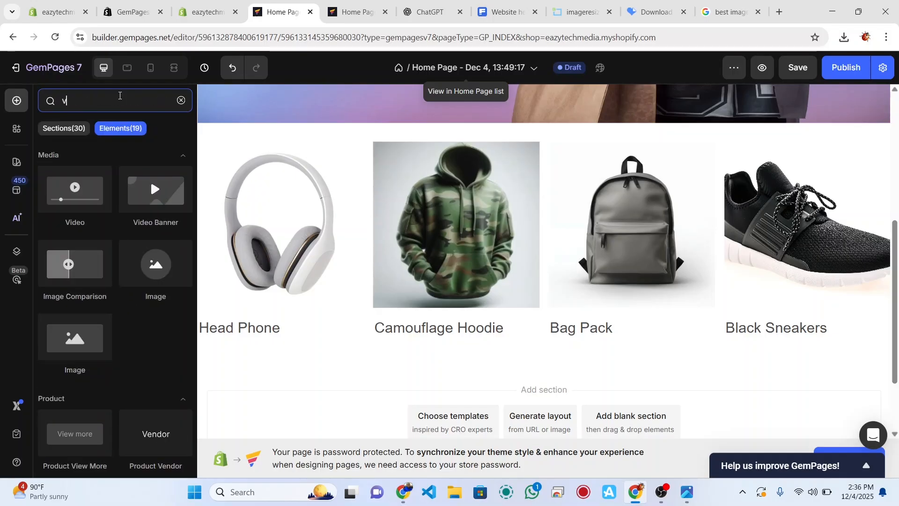
pyautogui.write('ie')
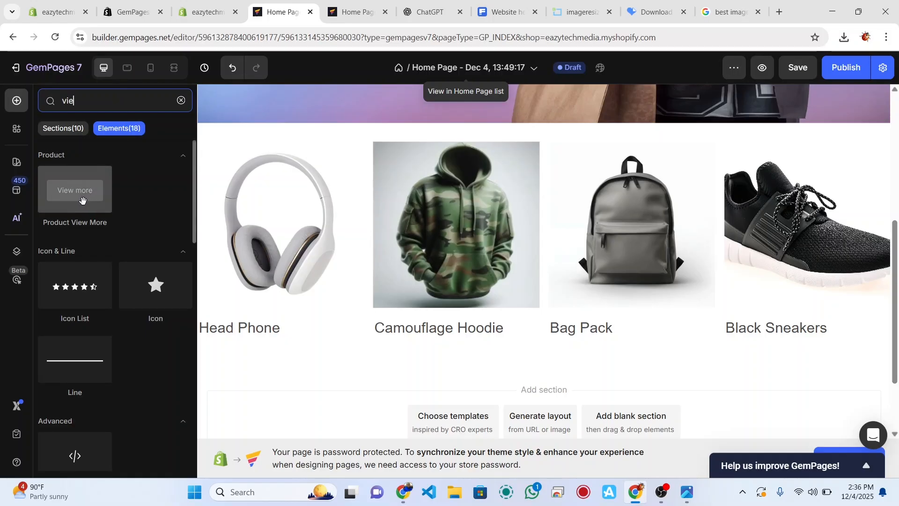
pyautogui.moveTo(82, 200); pyautogui.dragTo(248, 343)
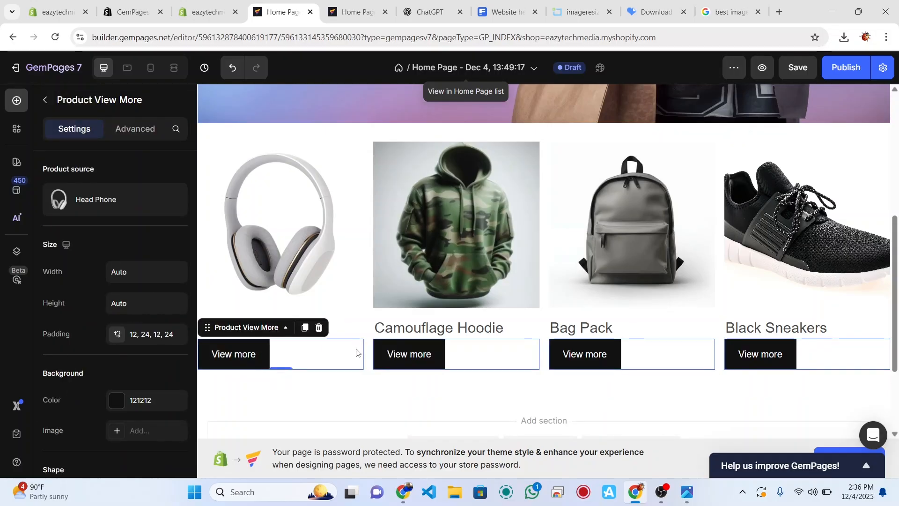
# Step: Centre the View more buttons and give them Round corners with radius 8
pyautogui.scroll(-1, 117, 415)
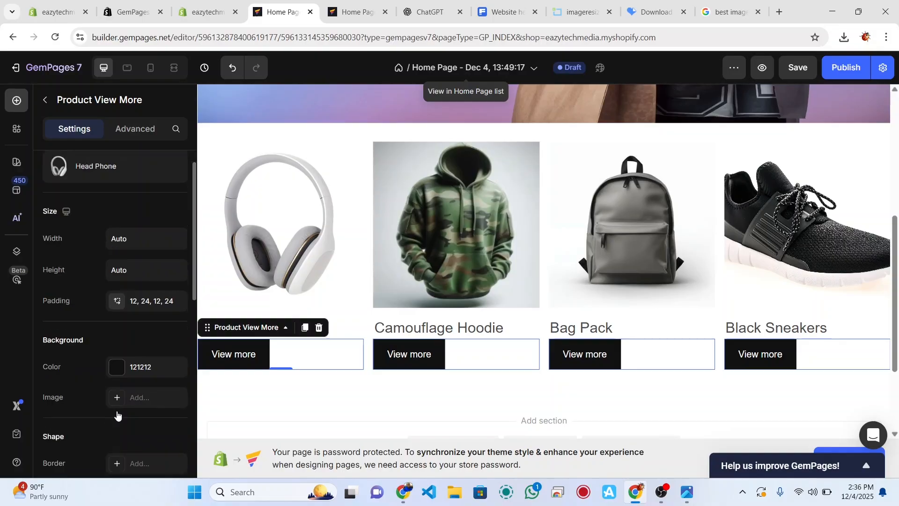
pyautogui.scroll(-5, 117, 416)
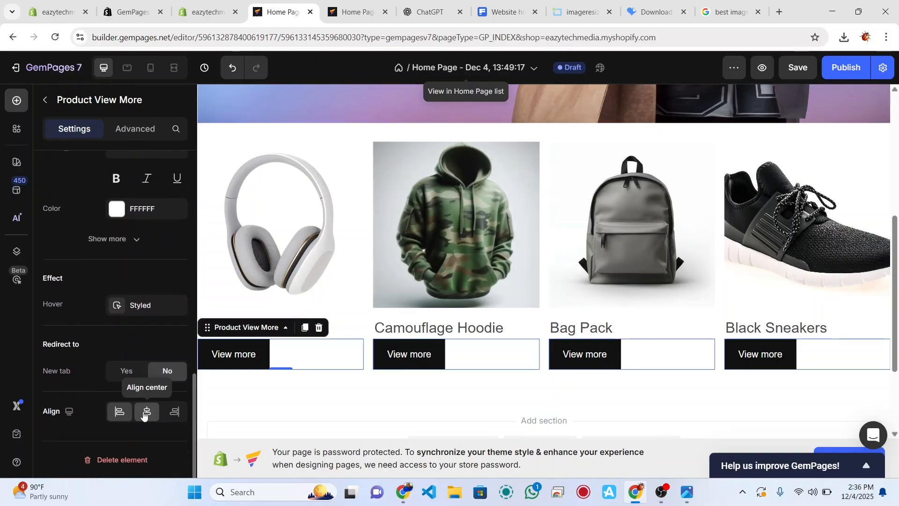
pyautogui.click(145, 414)
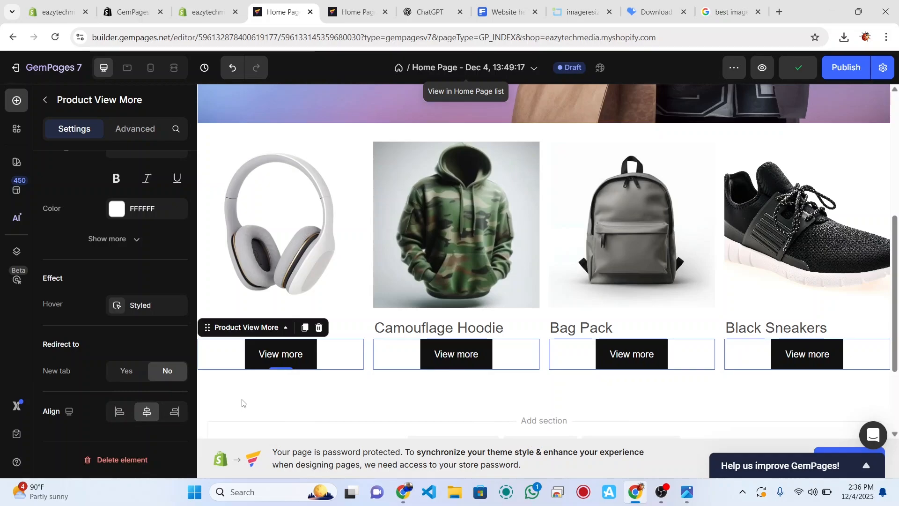
pyautogui.scroll(6, 103, 281)
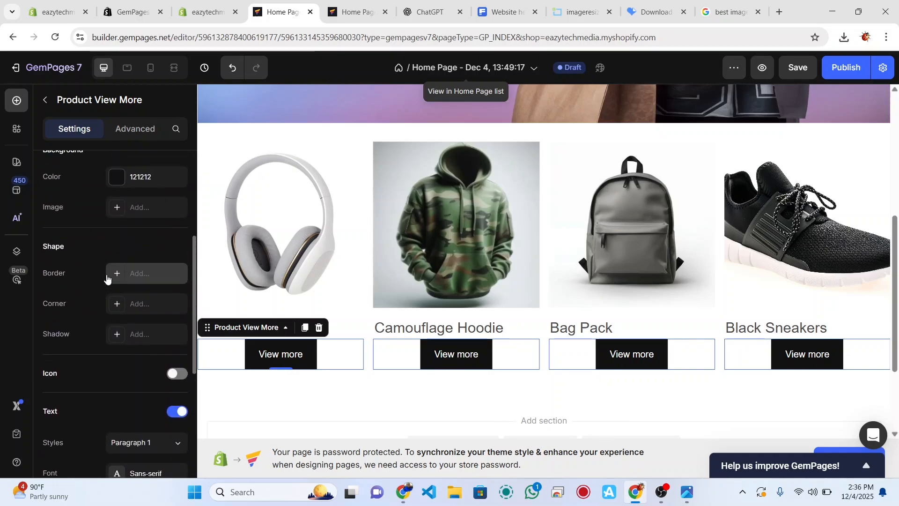
pyautogui.scroll(-3, 106, 277)
pyautogui.scroll(5, 107, 277)
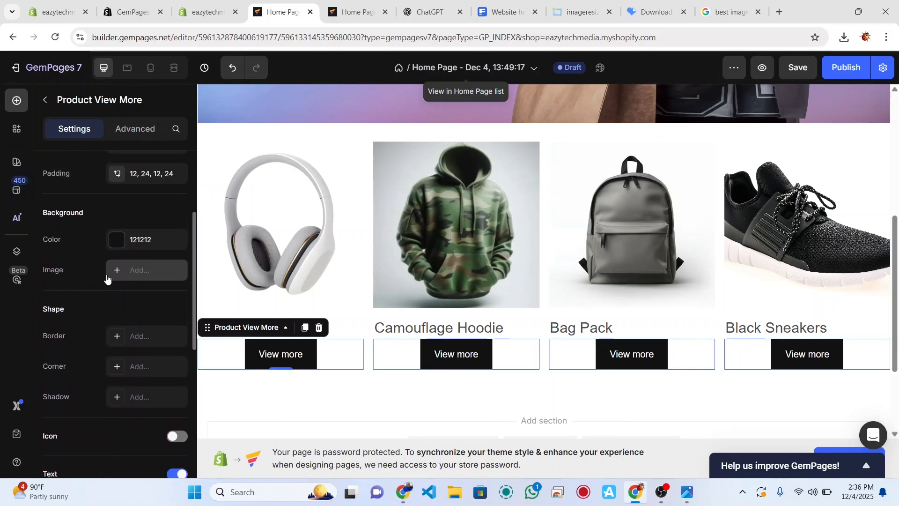
pyautogui.scroll(-2, 108, 276)
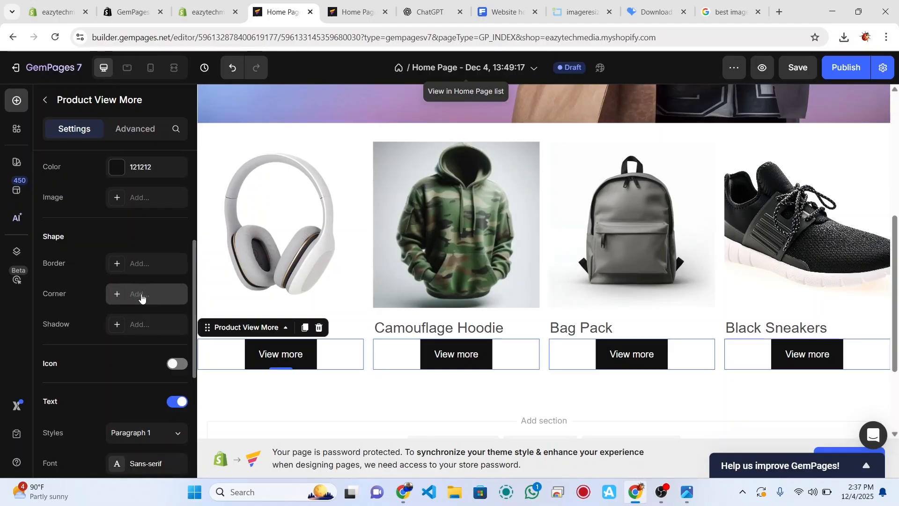
pyautogui.click(142, 298)
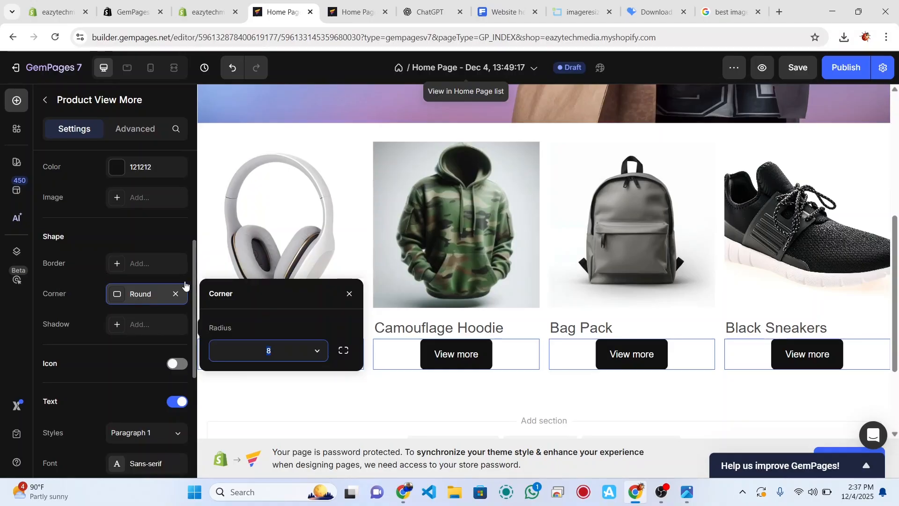
pyautogui.click(403, 374)
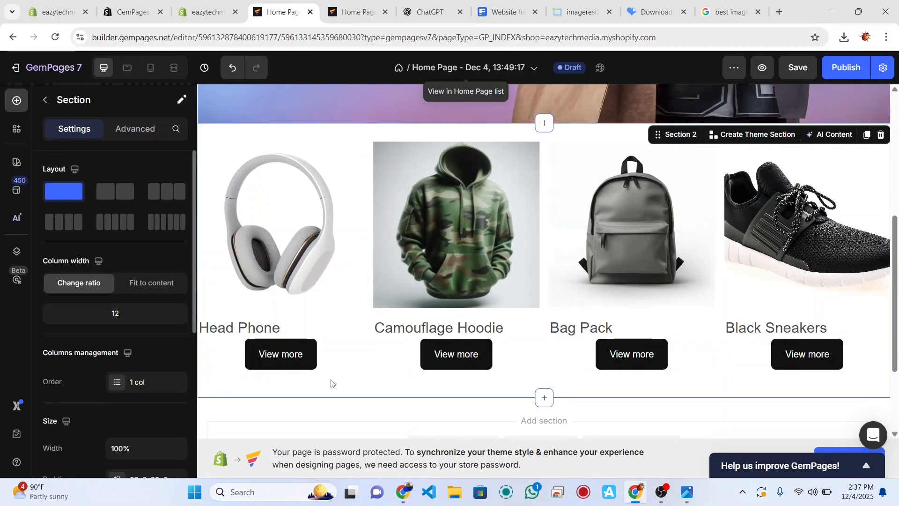
# Step: Set the product section's top padding to 10
pyautogui.scroll(-2, 129, 434)
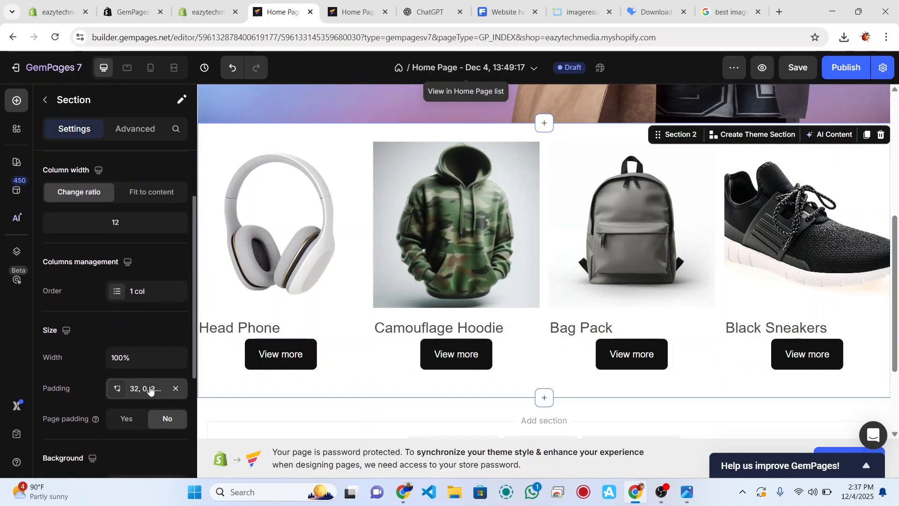
pyautogui.click(150, 389)
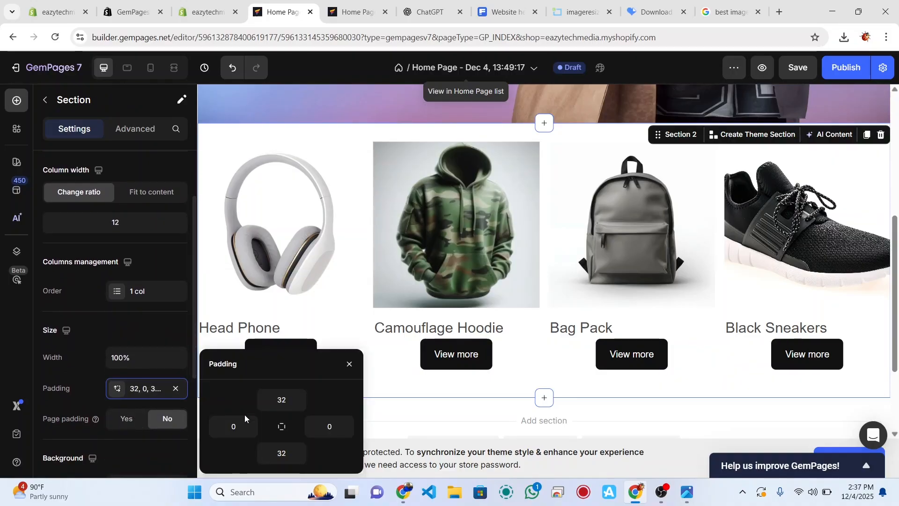
pyautogui.click(278, 400)
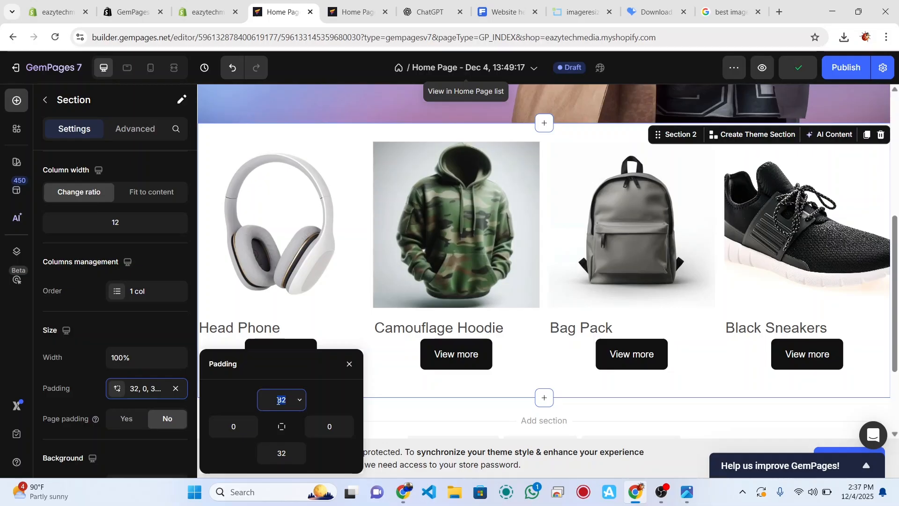
pyautogui.write('10')
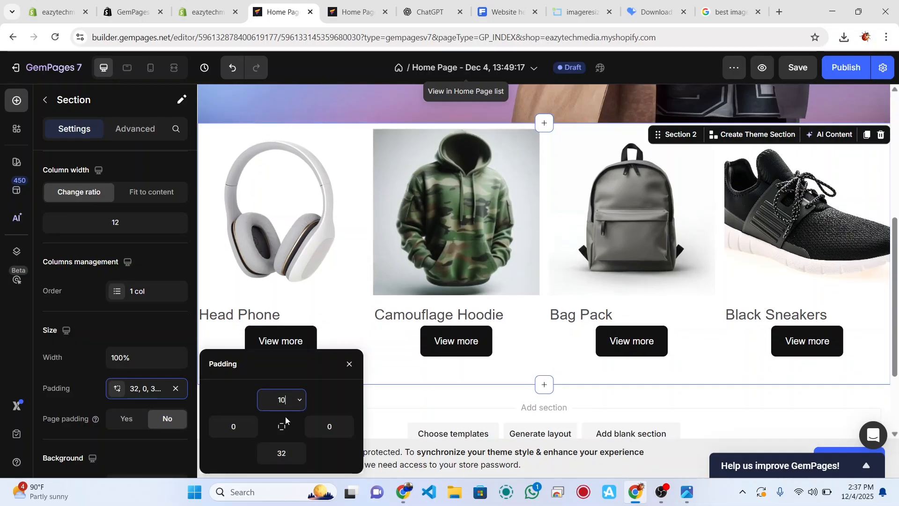
pyautogui.click(283, 452)
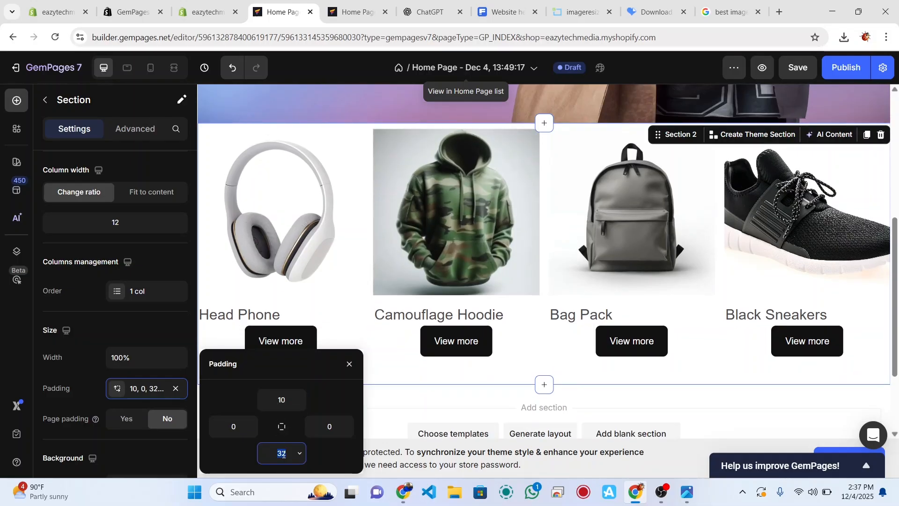
pyautogui.write('10')
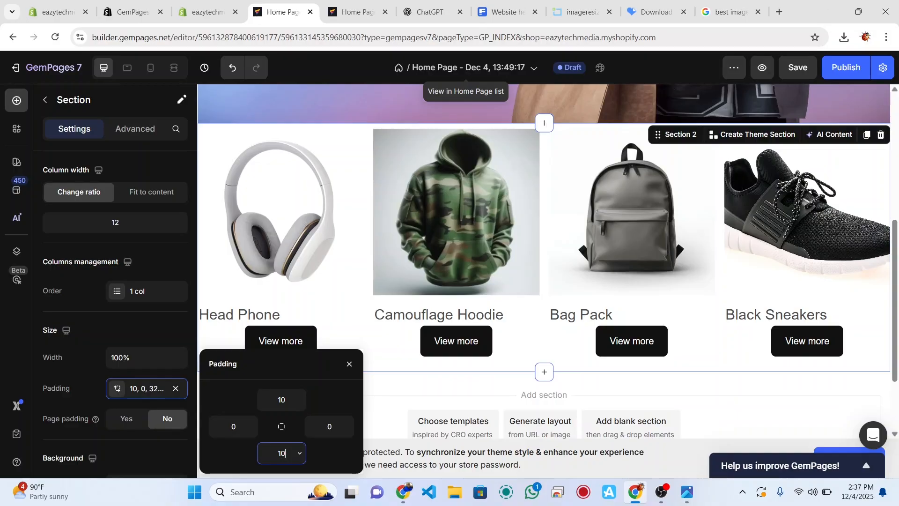
pyautogui.click(403, 379)
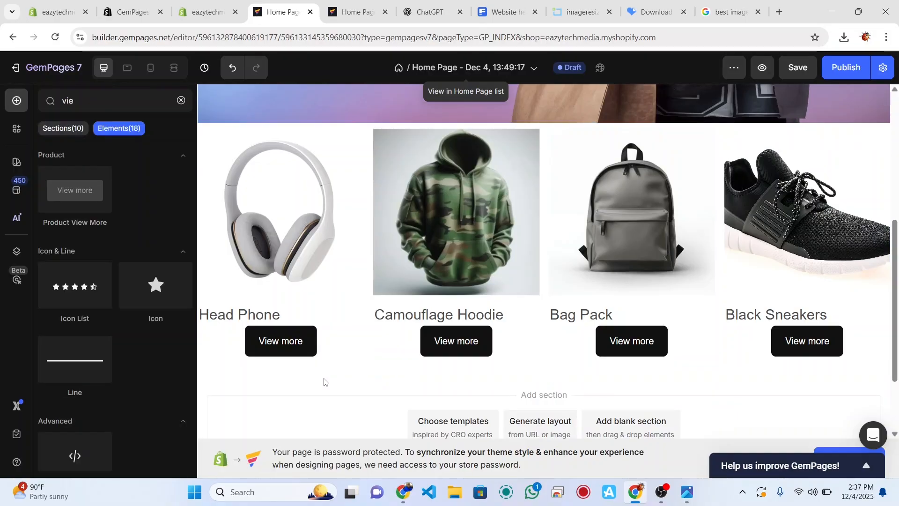
# Step: Set the View more button's top and bottom padding to 8, then save the page
pyautogui.click(306, 343)
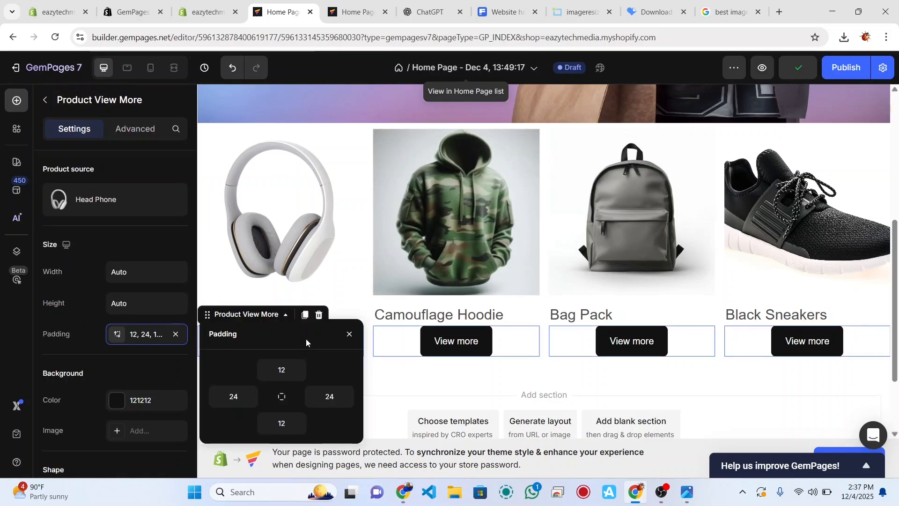
pyautogui.click(282, 371)
pyautogui.write('5')
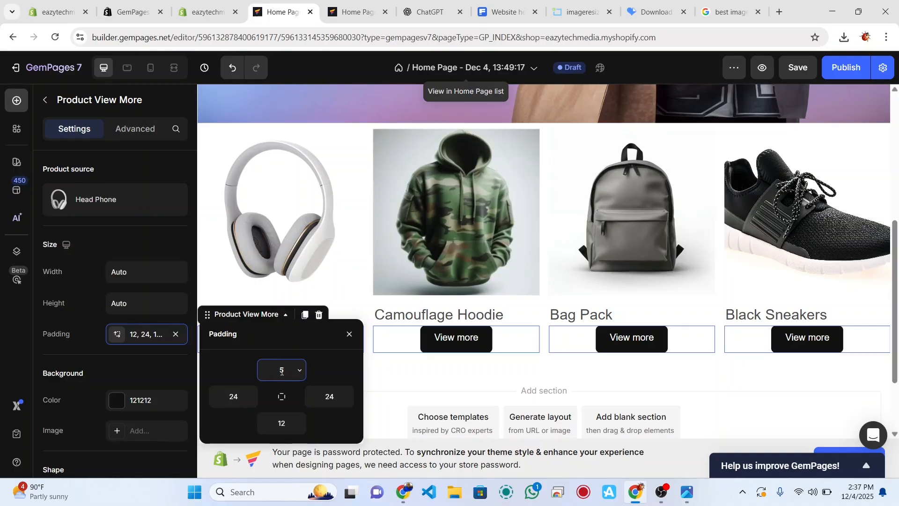
pyautogui.press('BackSpace')
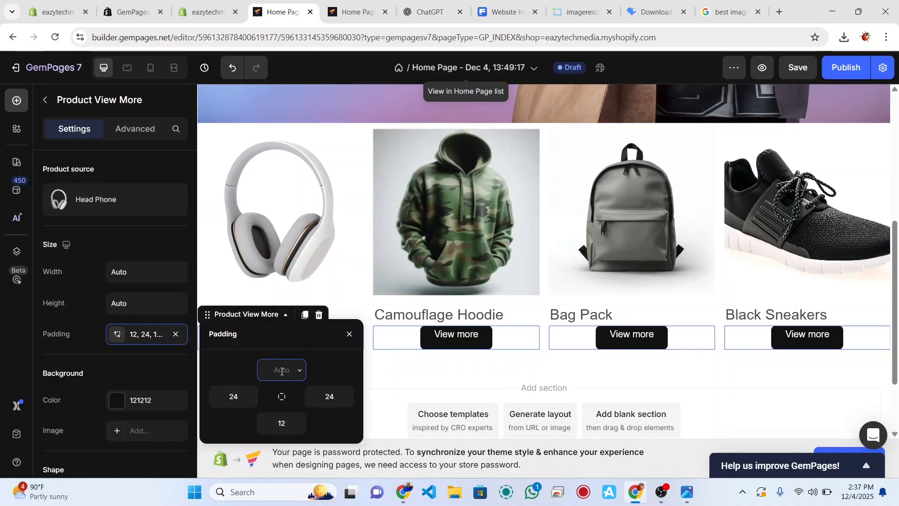
pyautogui.write('8')
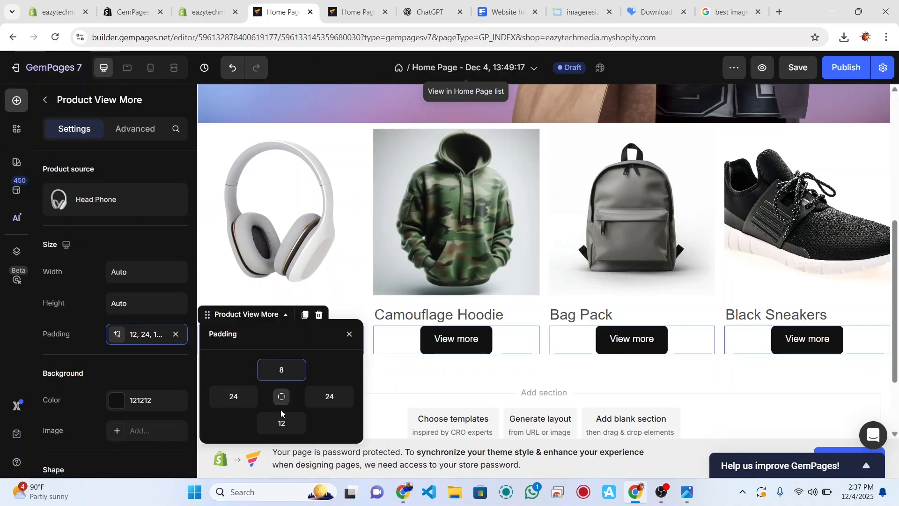
pyautogui.click(281, 424)
pyautogui.write('8')
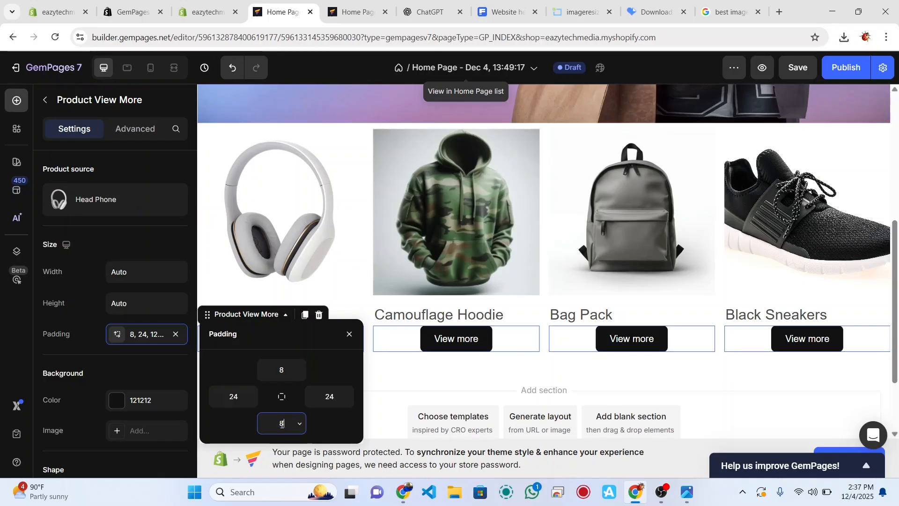
pyautogui.click(491, 390)
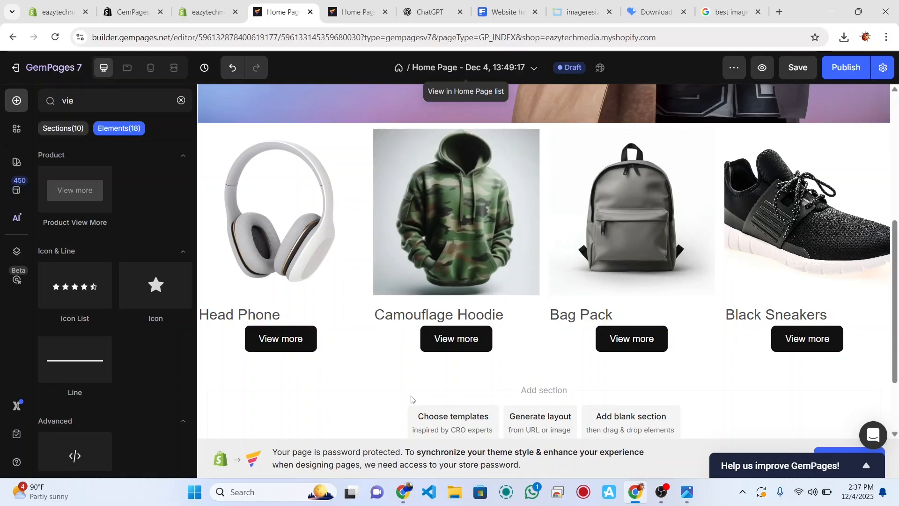
pyautogui.hotkey('ctrl', 's')
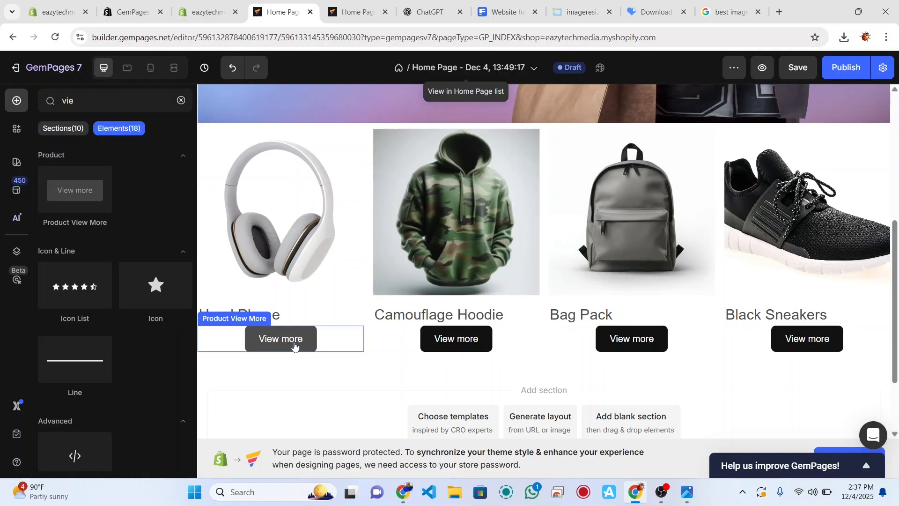
# Step: Centre-align the product titles and reduce their size from 25 to 22
pyautogui.click(277, 314)
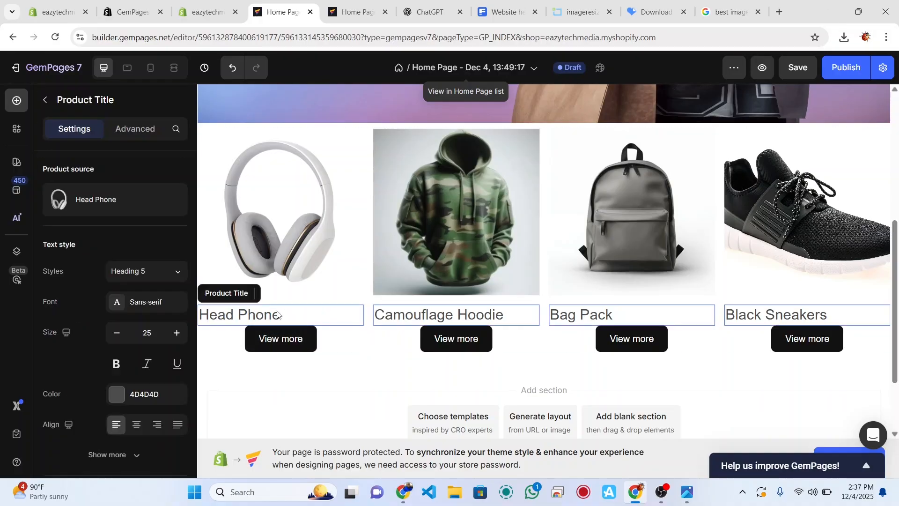
pyautogui.scroll(-10, 135, 429)
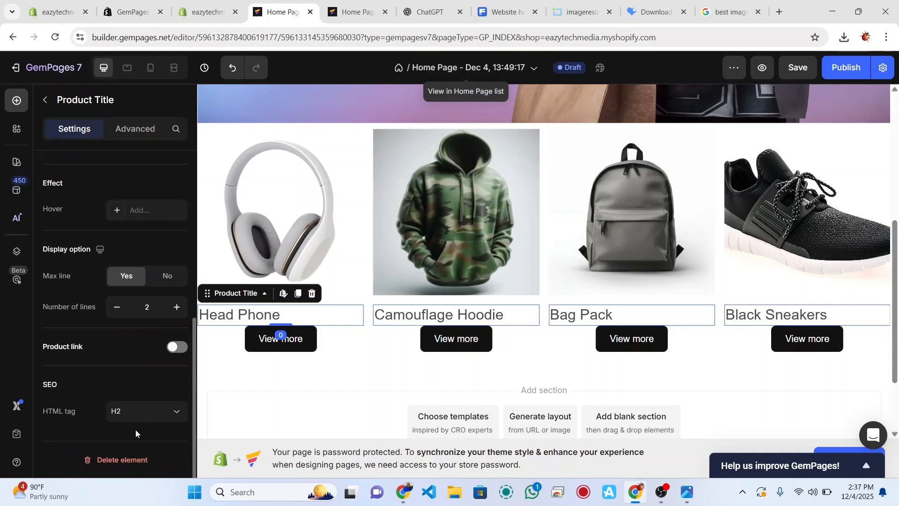
pyautogui.scroll(5, 142, 351)
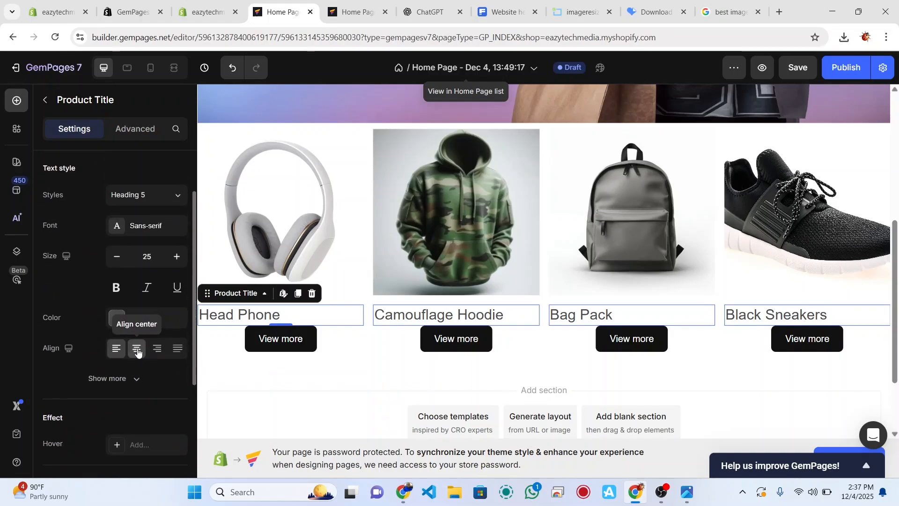
pyautogui.click(136, 349)
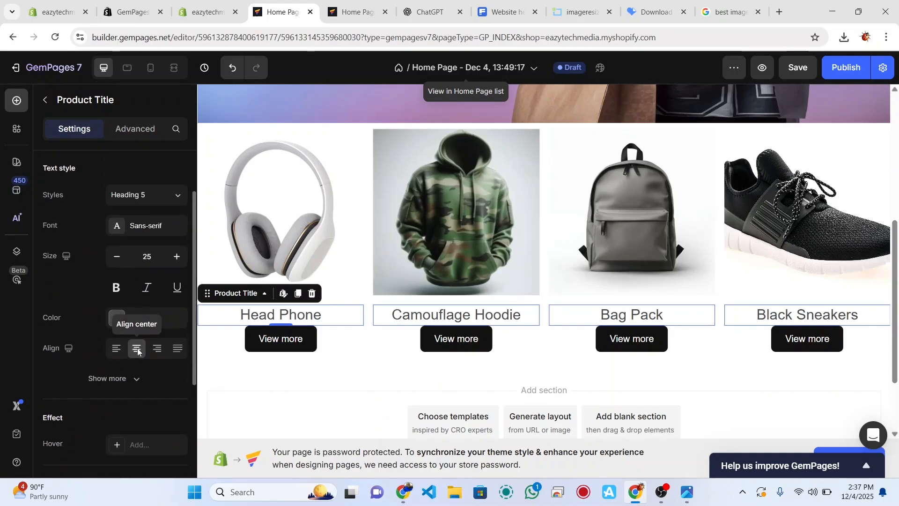
pyautogui.click(323, 361)
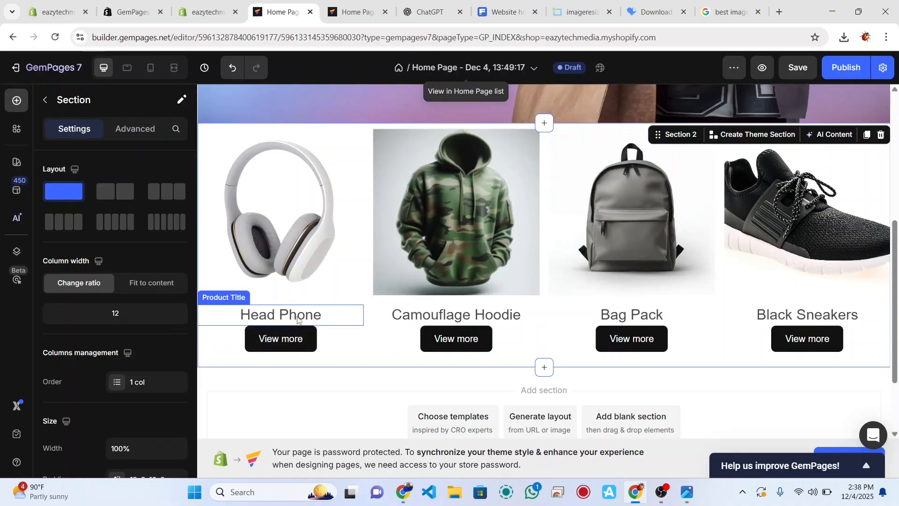
pyautogui.click(297, 320)
pyautogui.doubleClick(148, 334)
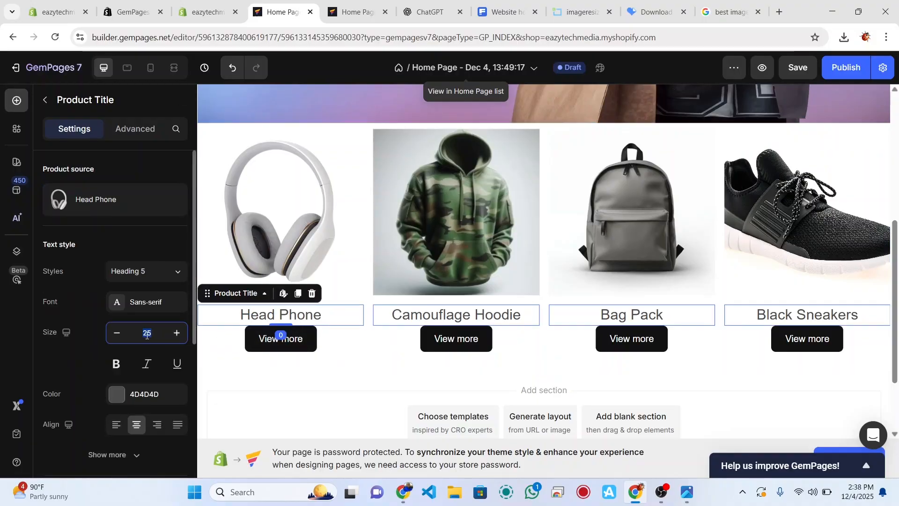
pyautogui.write('22')
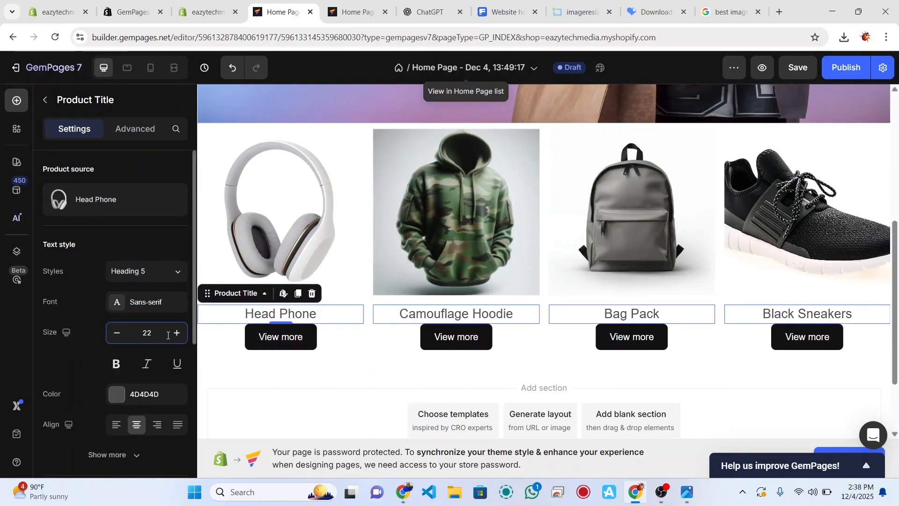
pyautogui.click(332, 378)
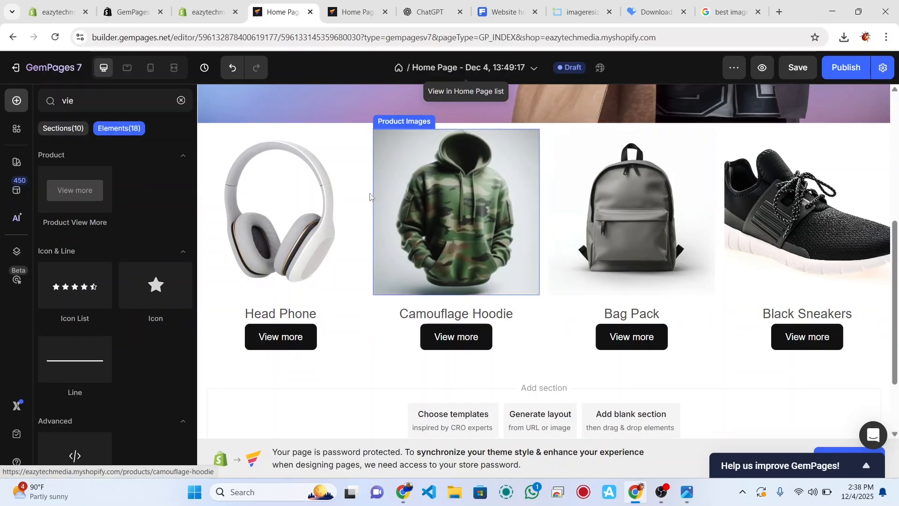
# Step: Save the page and open the layer tree for the product section
pyautogui.hotkey('ctrl', 's')
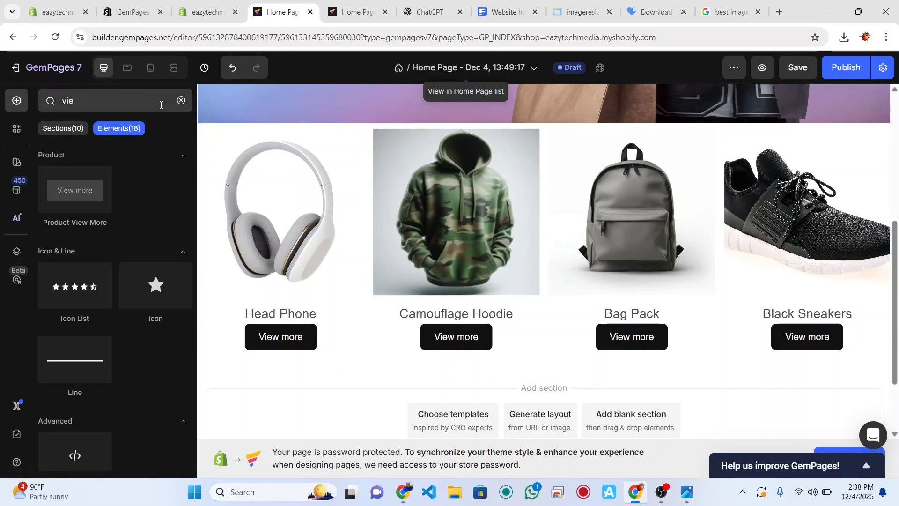
pyautogui.click(210, 135)
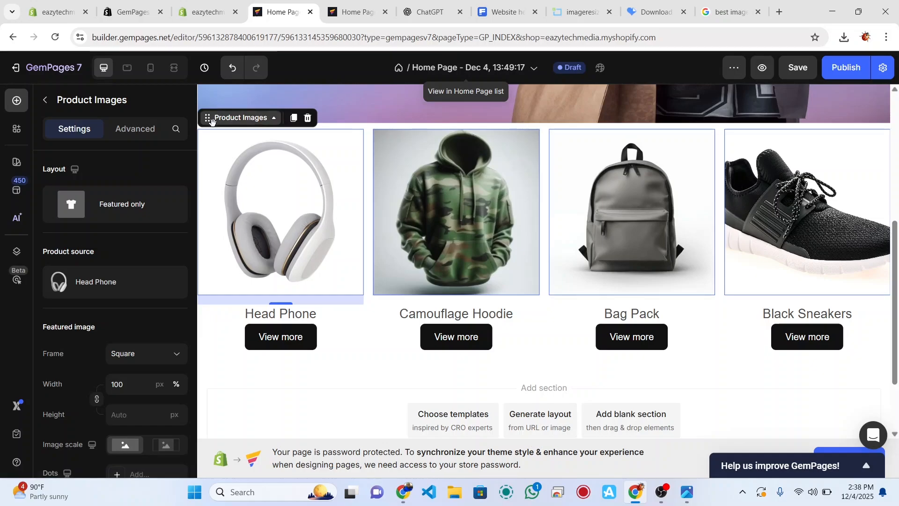
pyautogui.rightClick(215, 125)
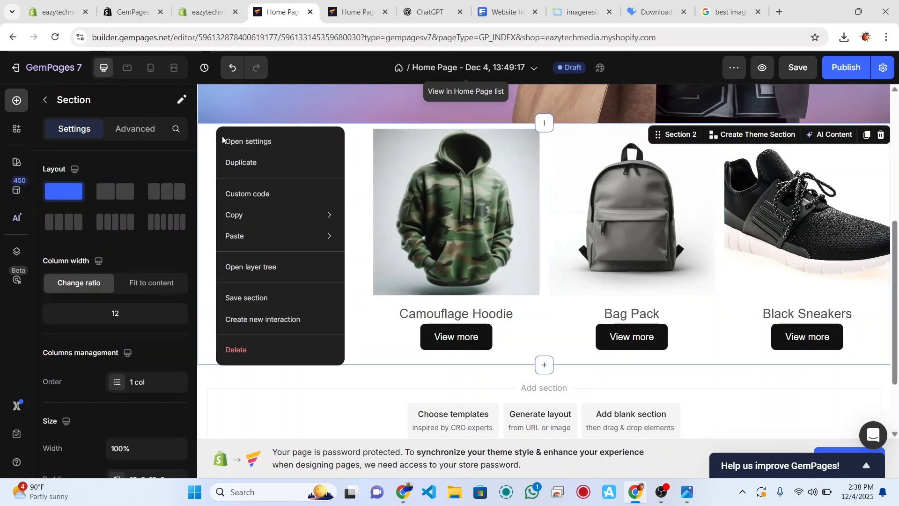
pyautogui.click(271, 267)
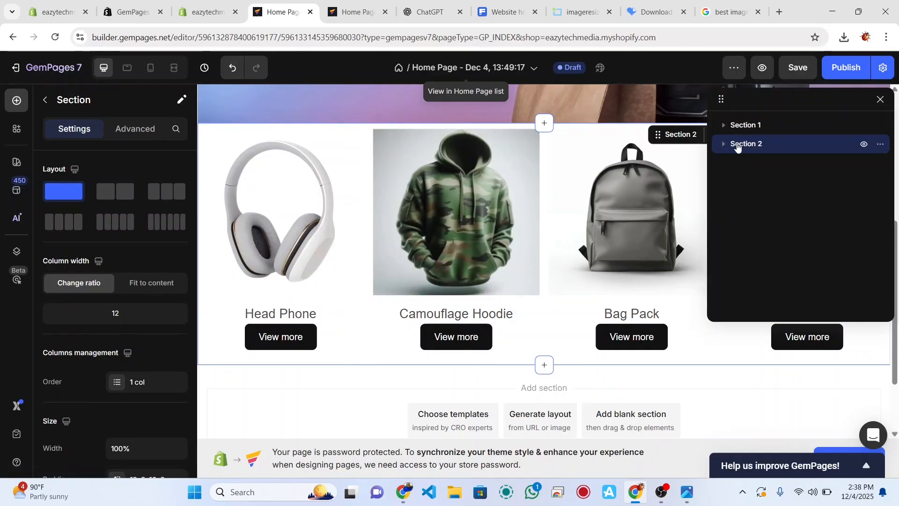
# Step: Inspect Section 2's Product List row in the layer tree, then show the element library
pyautogui.click(729, 146)
pyautogui.click(762, 184)
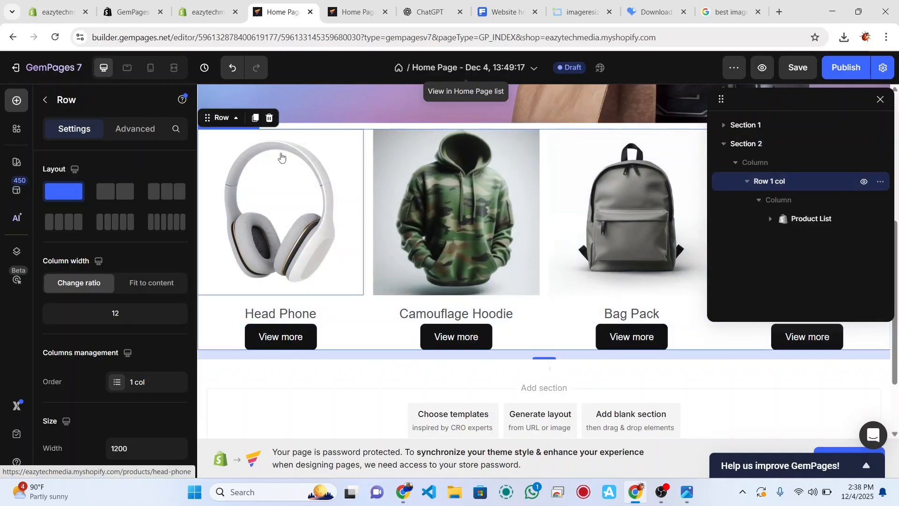
pyautogui.click(6, 107)
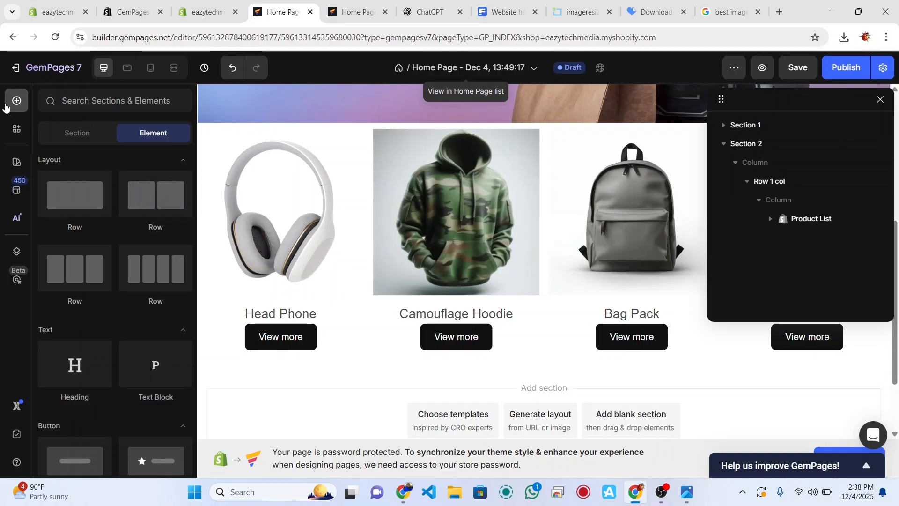
pyautogui.click(881, 100)
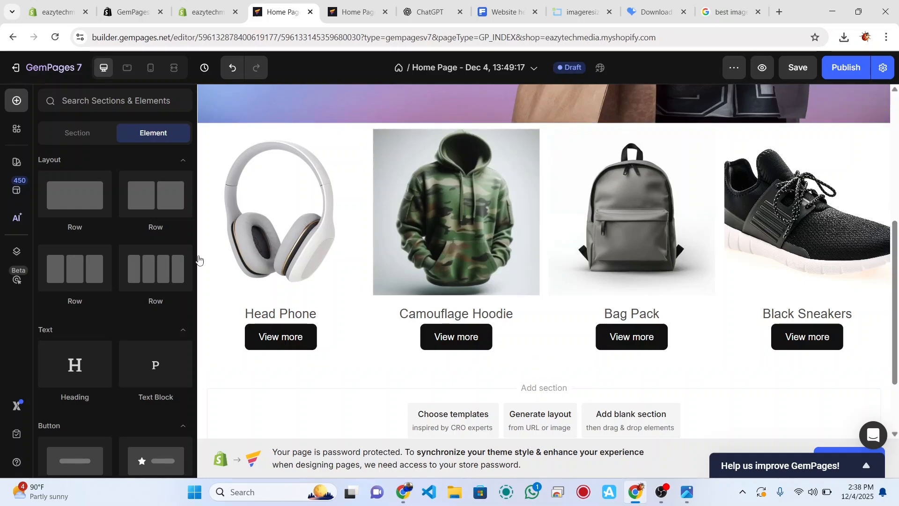
# Step: Drop a Heading onto the canvas and move it into the product section above the grid
pyautogui.moveTo(187, 274); pyautogui.dragTo(472, 231)
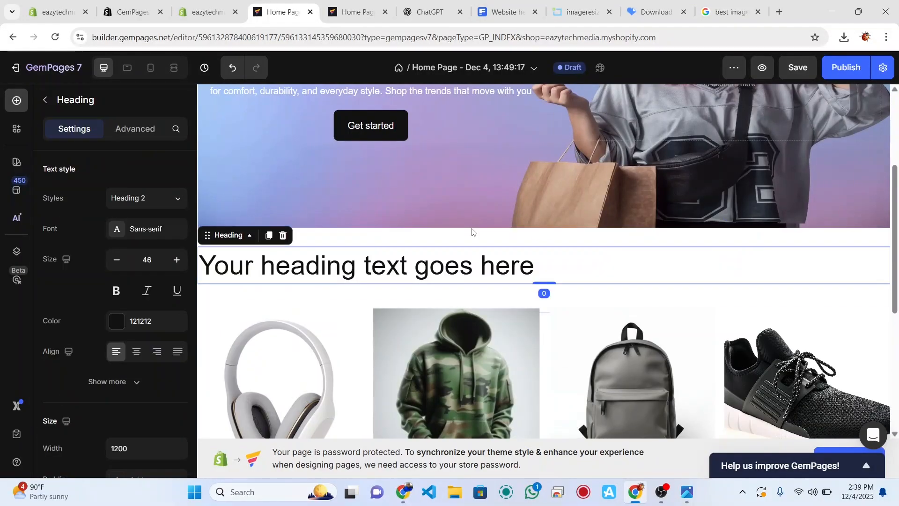
pyautogui.click(626, 280)
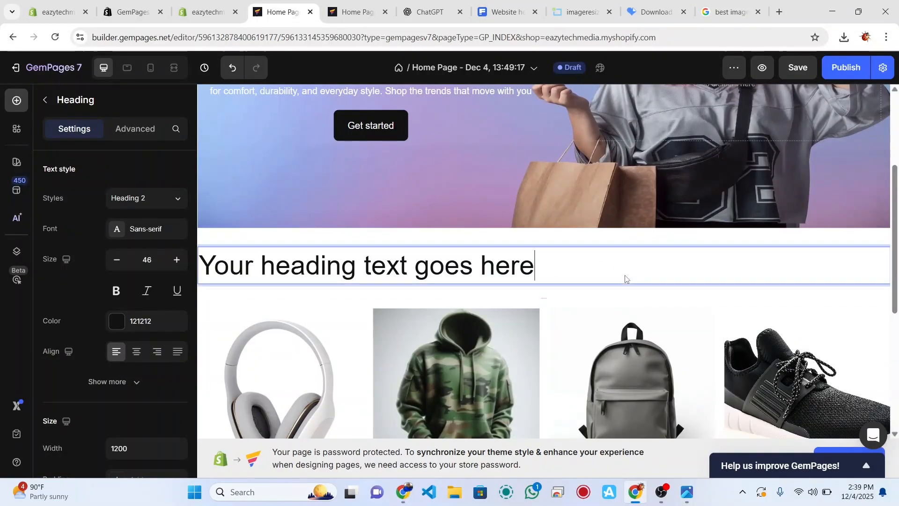
pyautogui.click(602, 239)
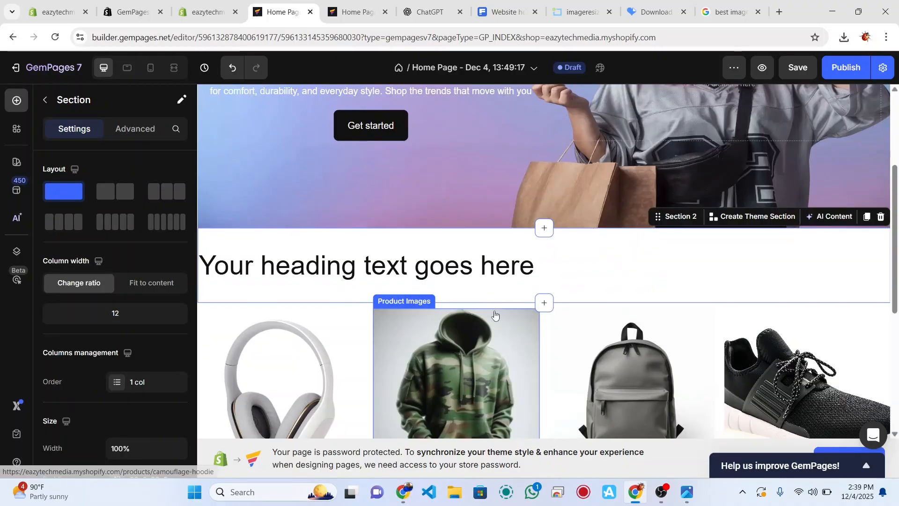
pyautogui.click(430, 304)
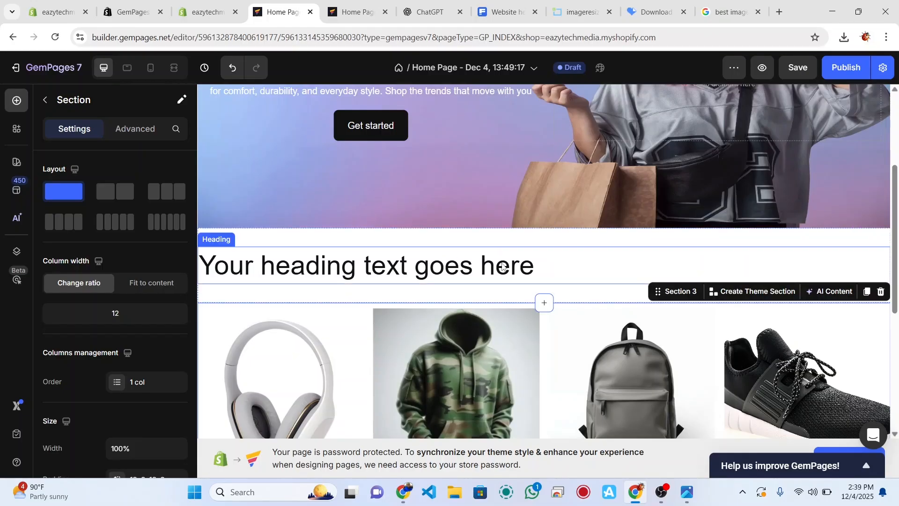
pyautogui.click(322, 257)
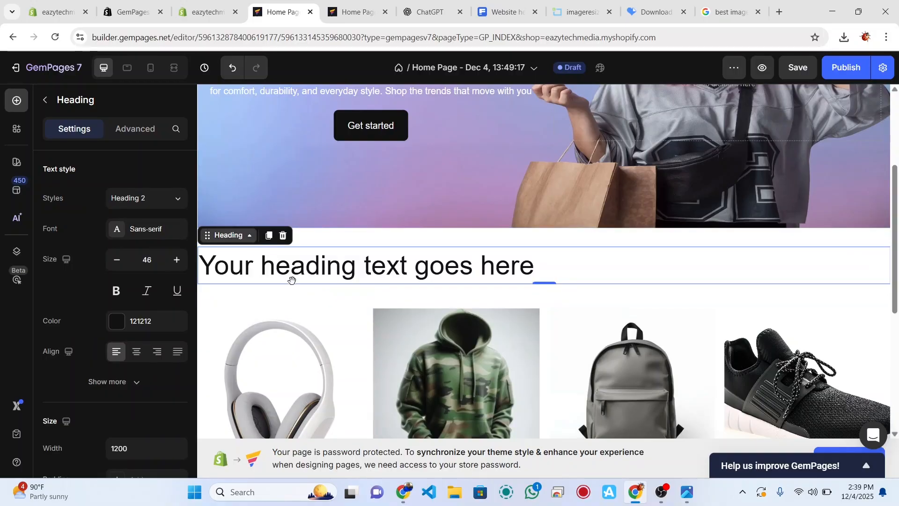
pyautogui.moveTo(292, 280); pyautogui.dragTo(328, 307)
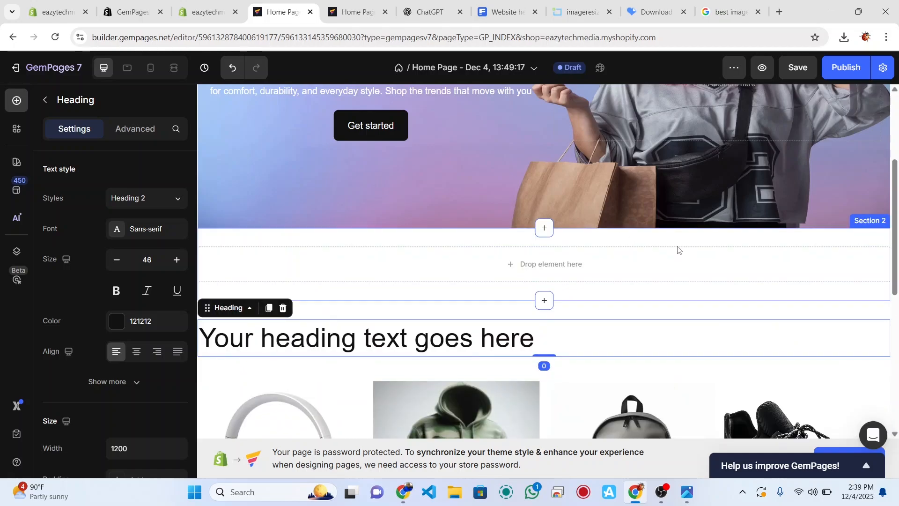
# Step: Delete the leftover empty section and centre the heading text
pyautogui.click(680, 263)
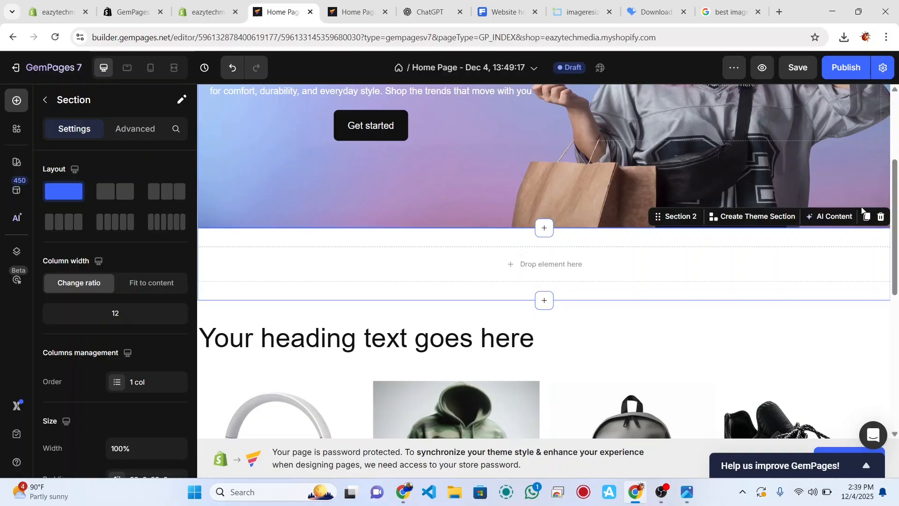
pyautogui.click(882, 218)
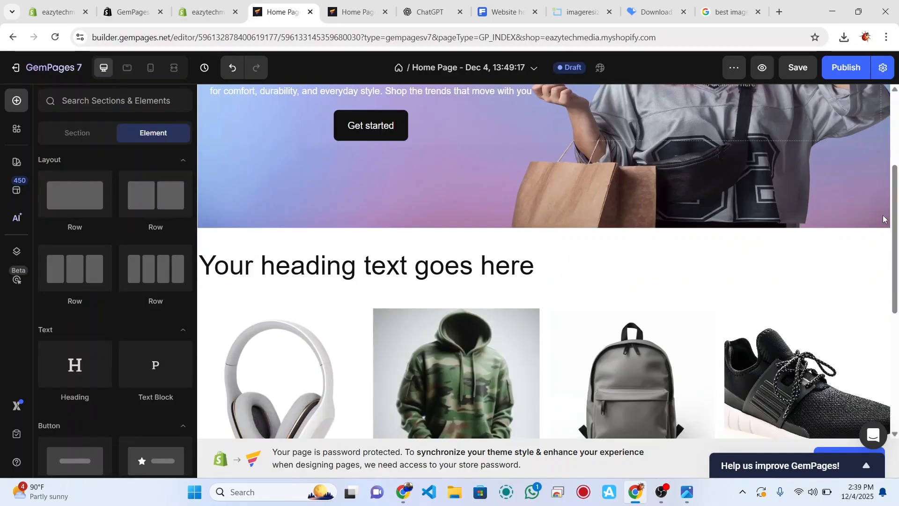
pyautogui.click(467, 277)
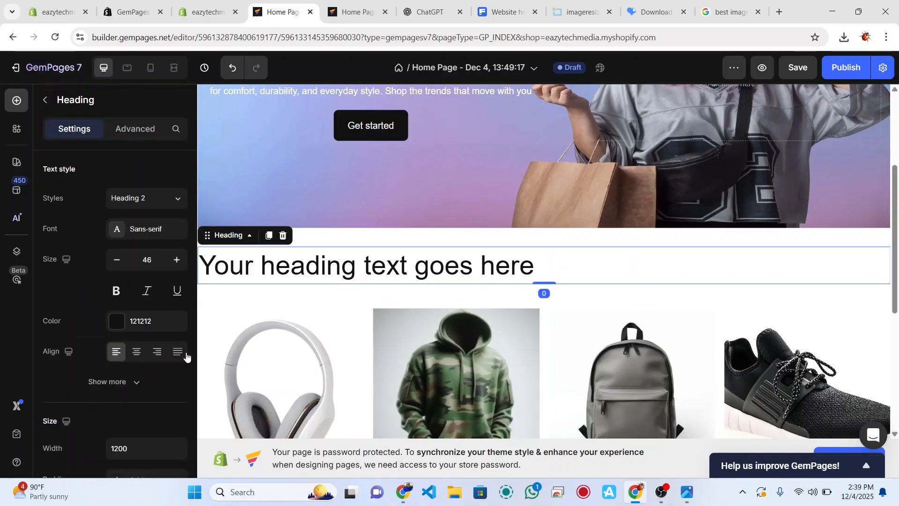
pyautogui.click(137, 353)
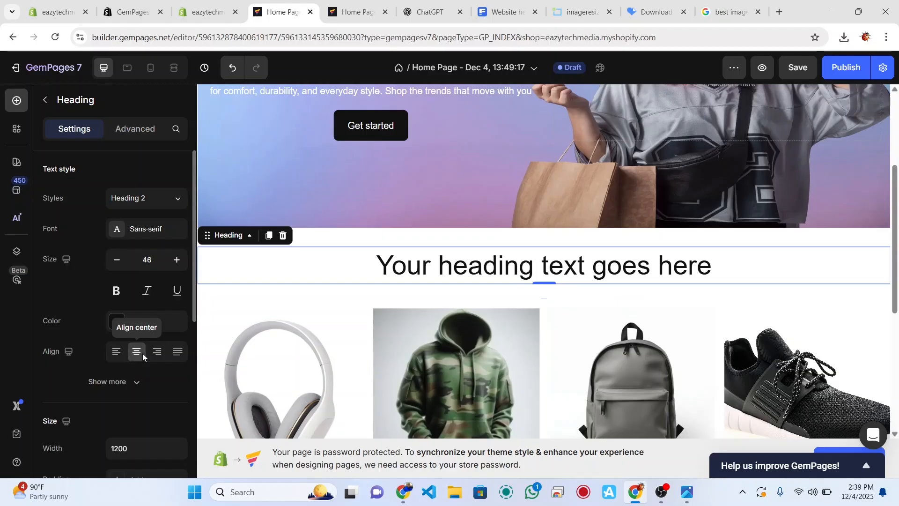
# Step: Retitle the heading 'Featured products' with size 40 and bold
pyautogui.tripleClick(495, 268)
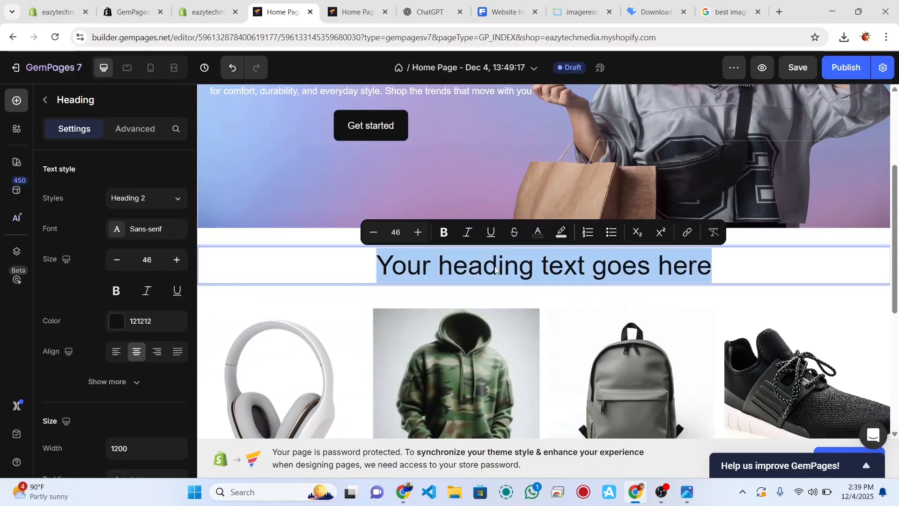
pyautogui.write('Fea')
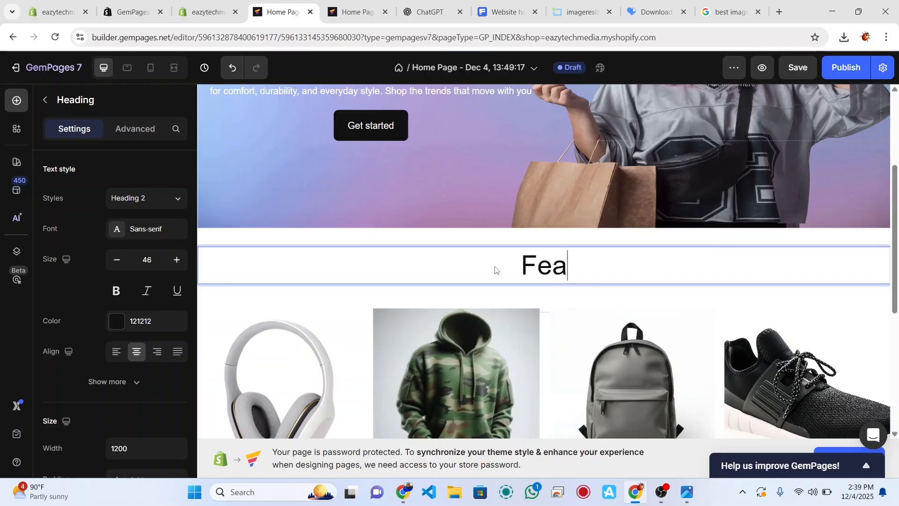
pyautogui.write('tu')
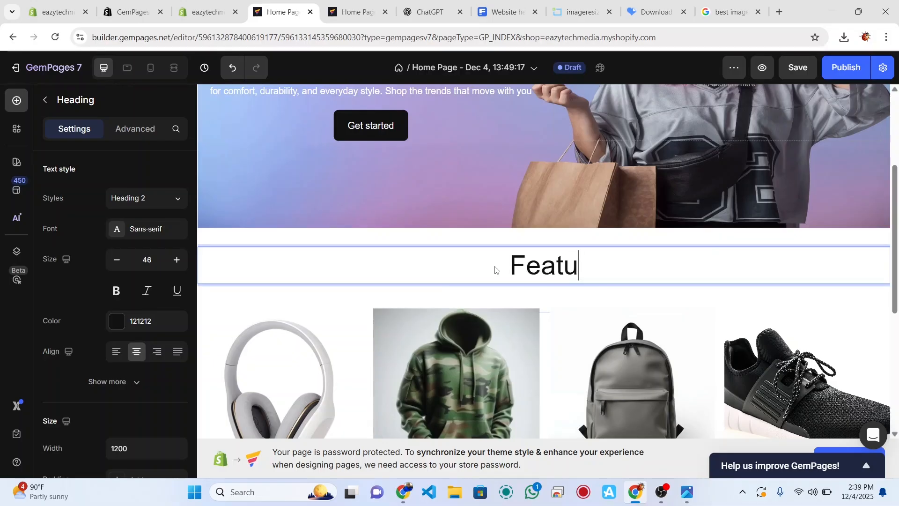
pyautogui.write('t')
pyautogui.press('BackSpace')
pyautogui.write('red')
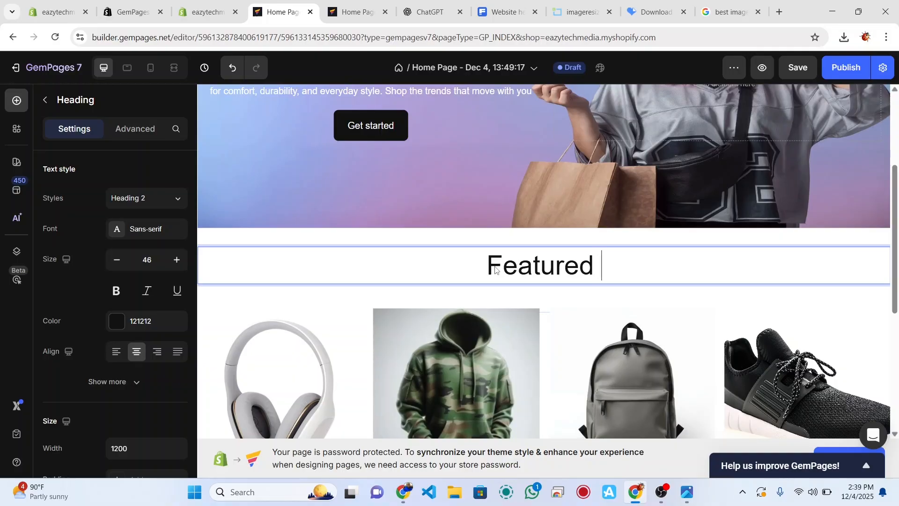
pyautogui.write(' products')
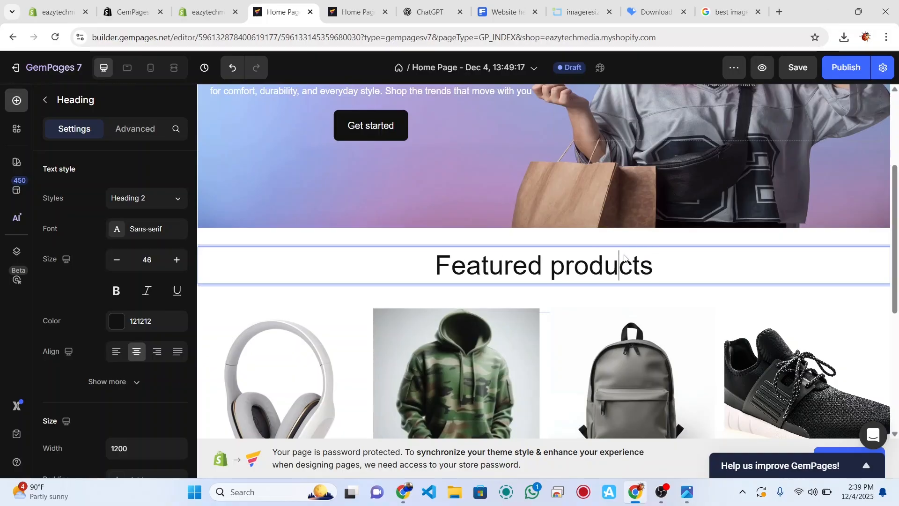
pyautogui.doubleClick(146, 259)
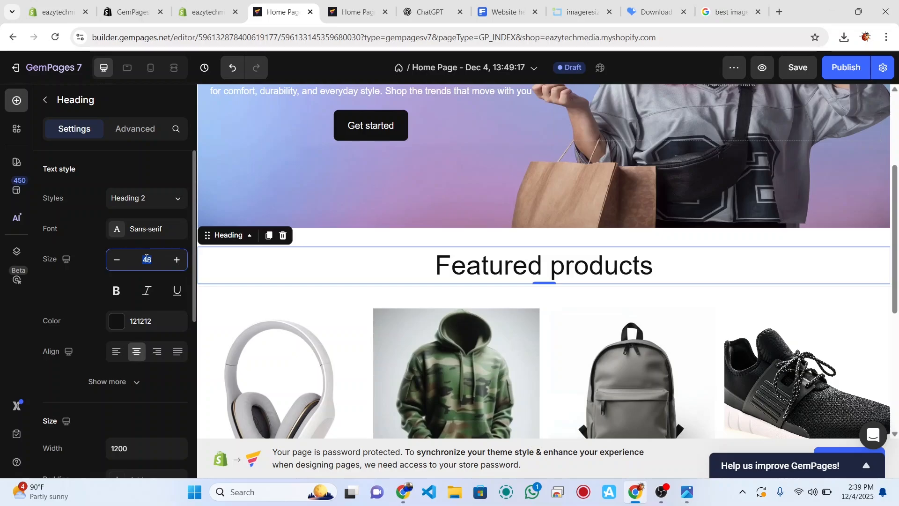
pyautogui.write('40')
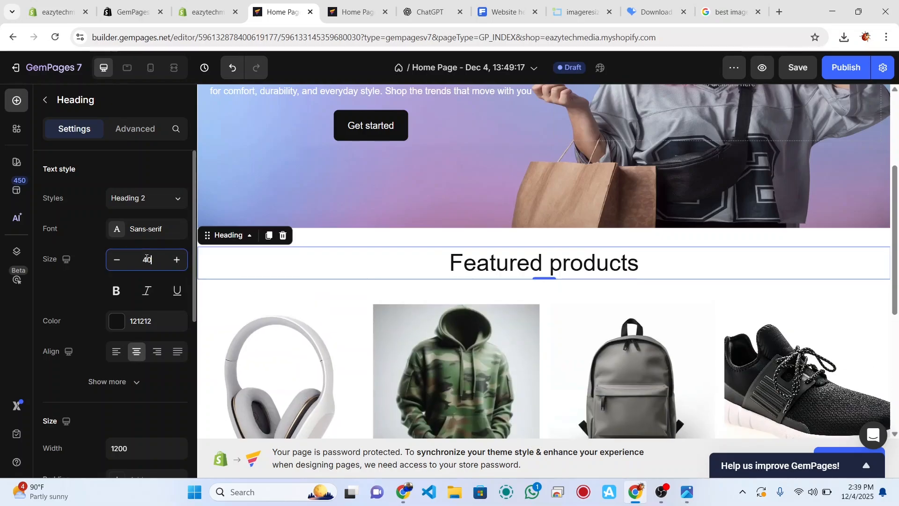
pyautogui.click(116, 290)
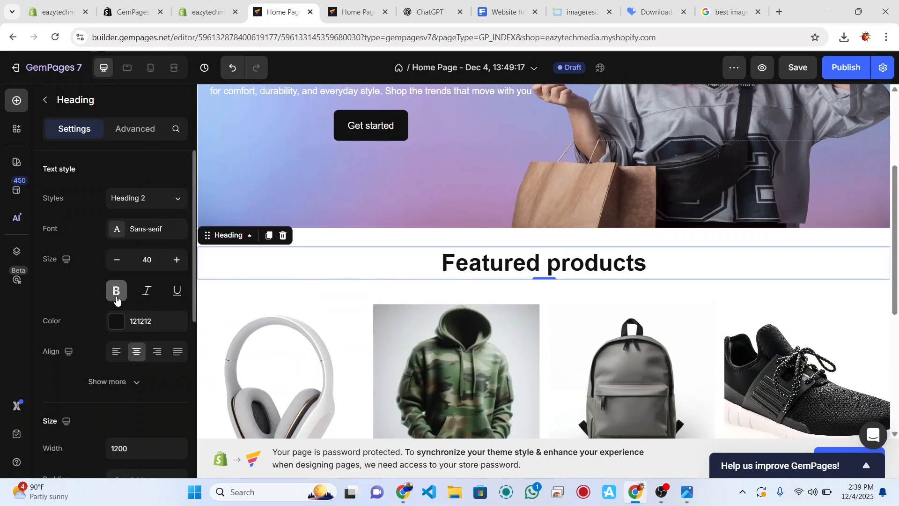
# Step: Try Light, Medium and Normal font weights on the heading, turning bold off
pyautogui.click(726, 275)
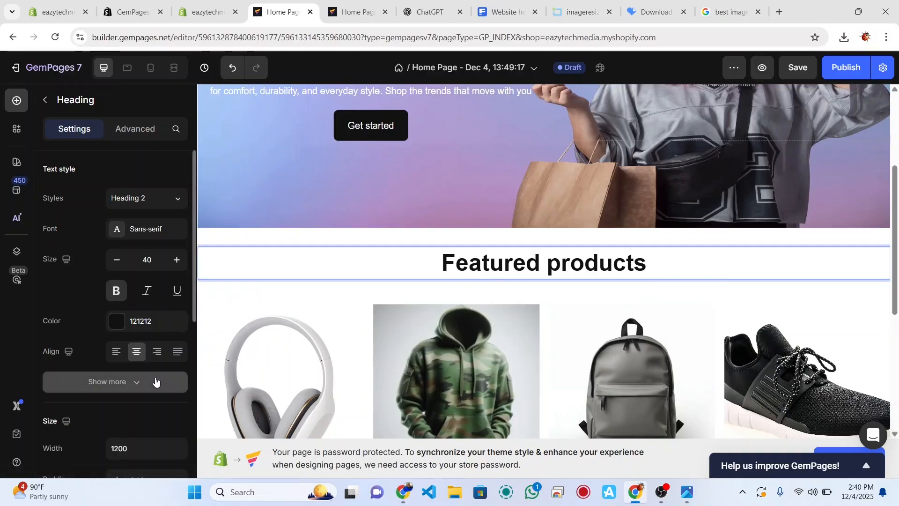
pyautogui.click(156, 382)
pyautogui.scroll(-3, 155, 378)
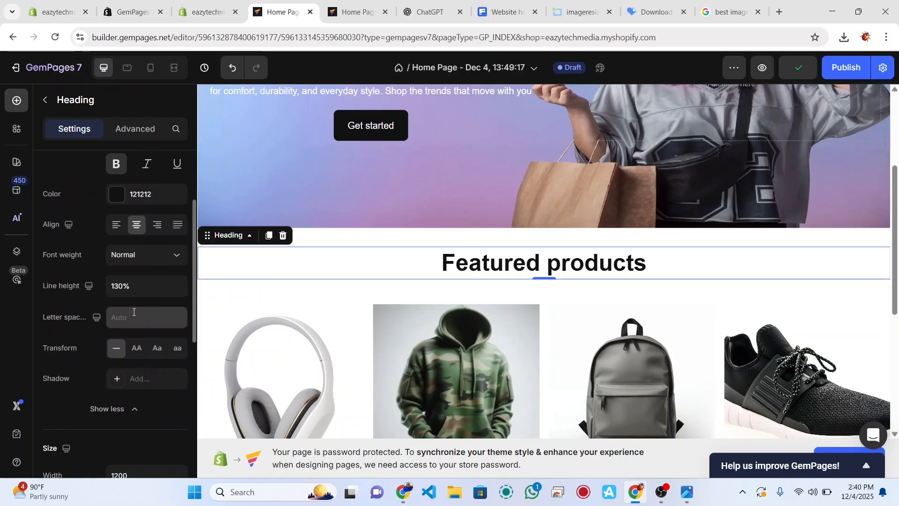
pyautogui.click(173, 259)
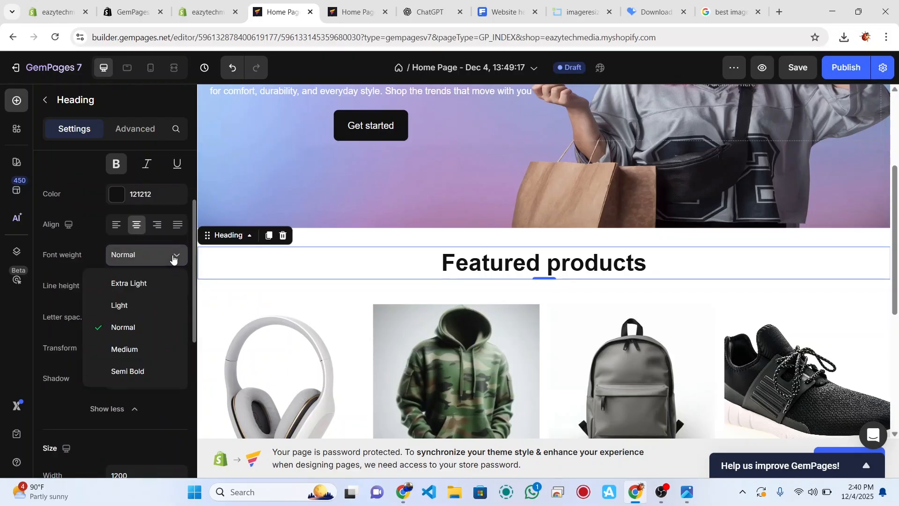
pyautogui.click(147, 307)
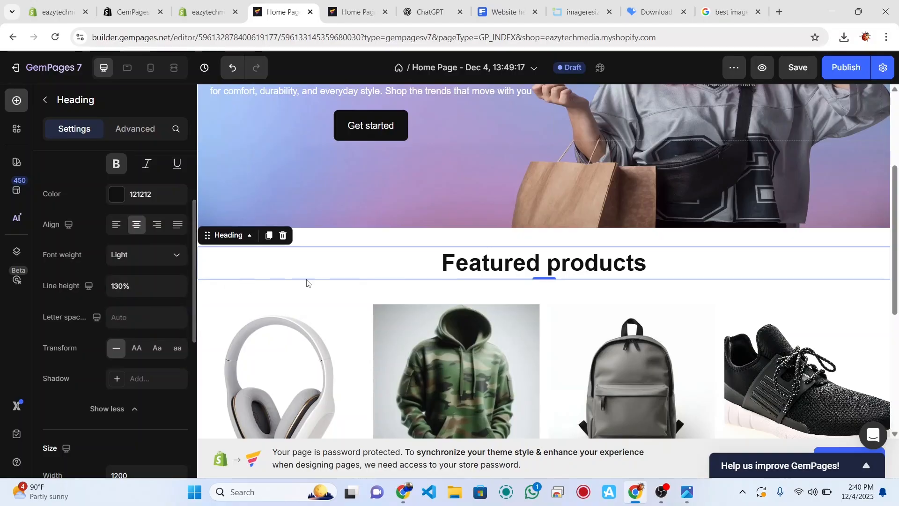
pyautogui.click(402, 276)
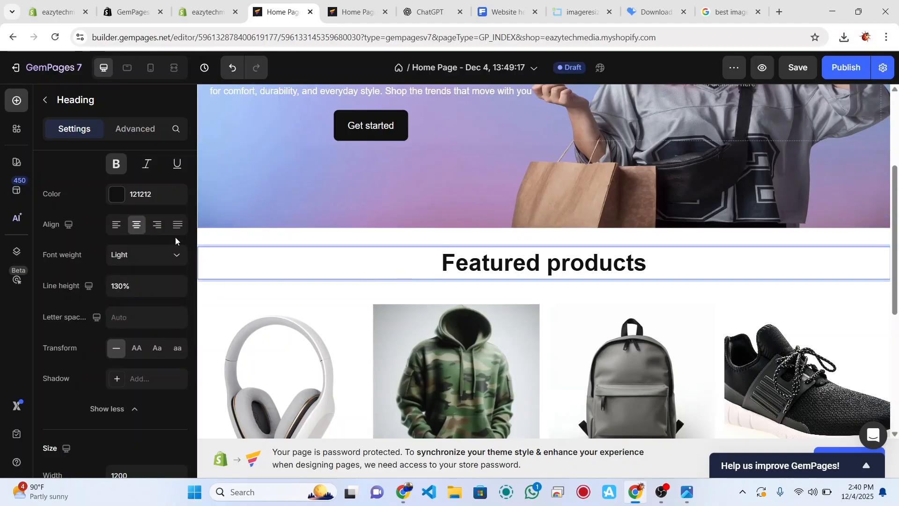
pyautogui.click(160, 255)
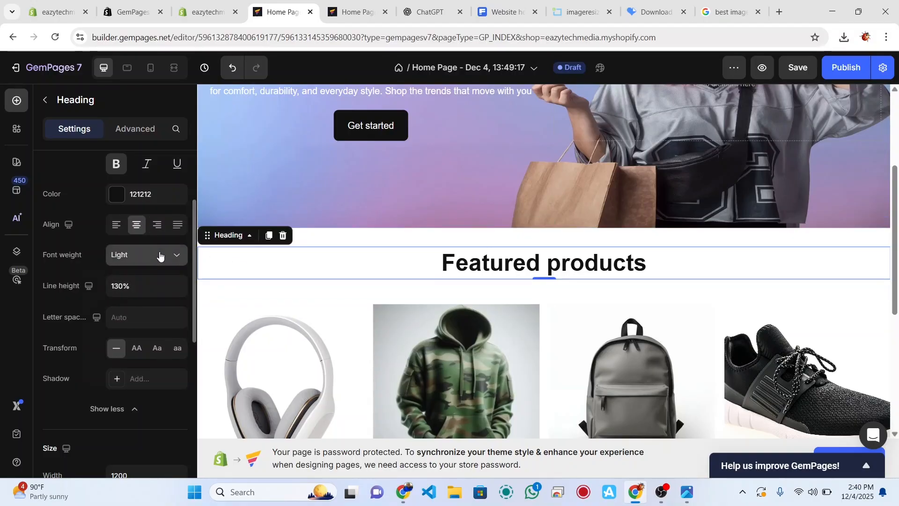
pyautogui.click(121, 169)
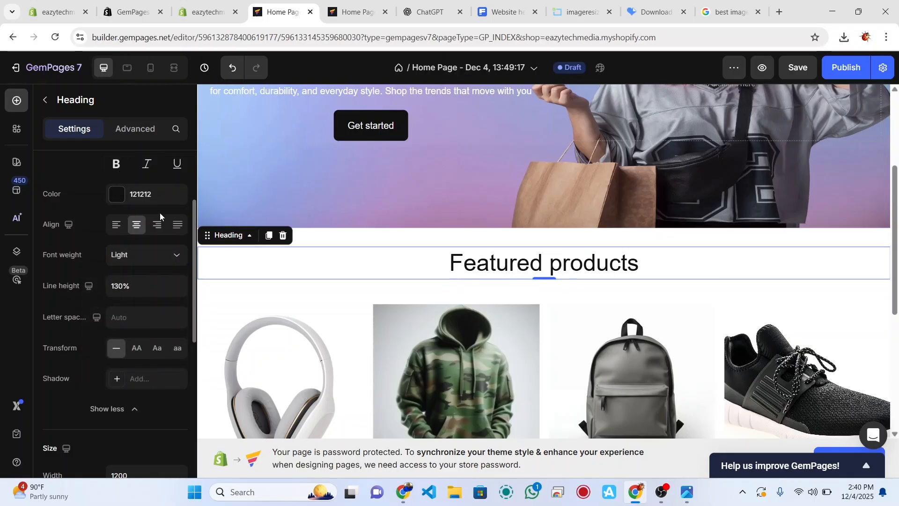
pyautogui.click(177, 261)
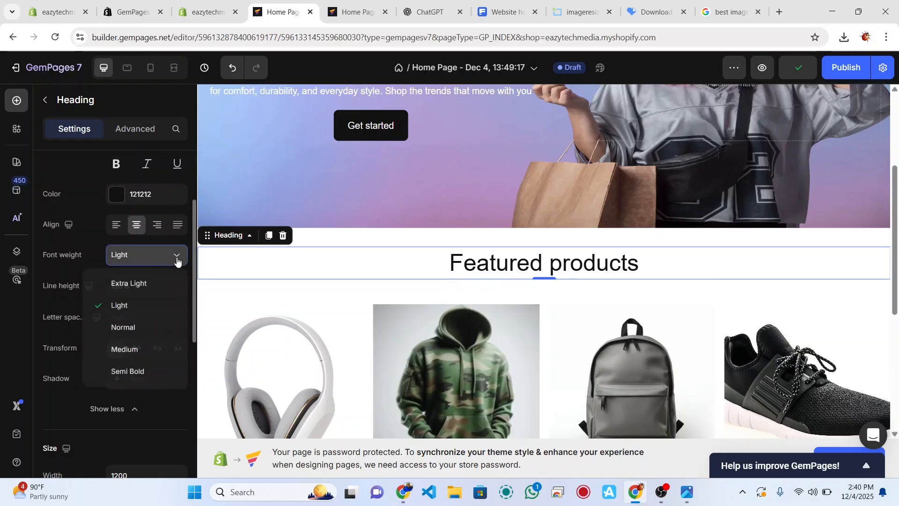
pyautogui.click(123, 348)
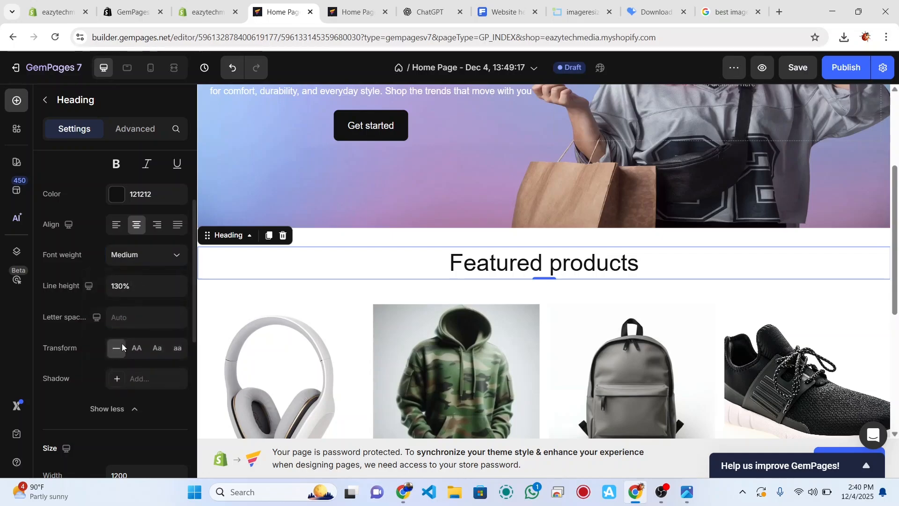
pyautogui.click(379, 267)
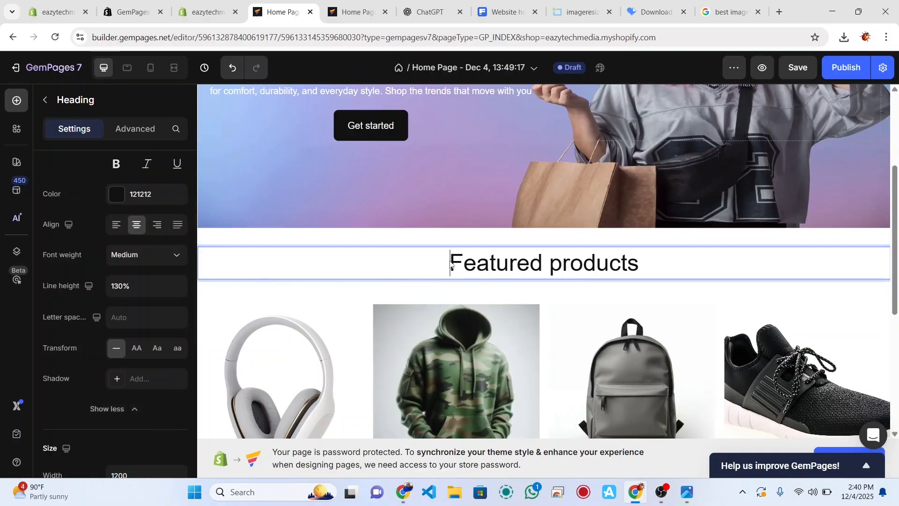
pyautogui.moveTo(449, 263); pyautogui.dragTo(640, 262)
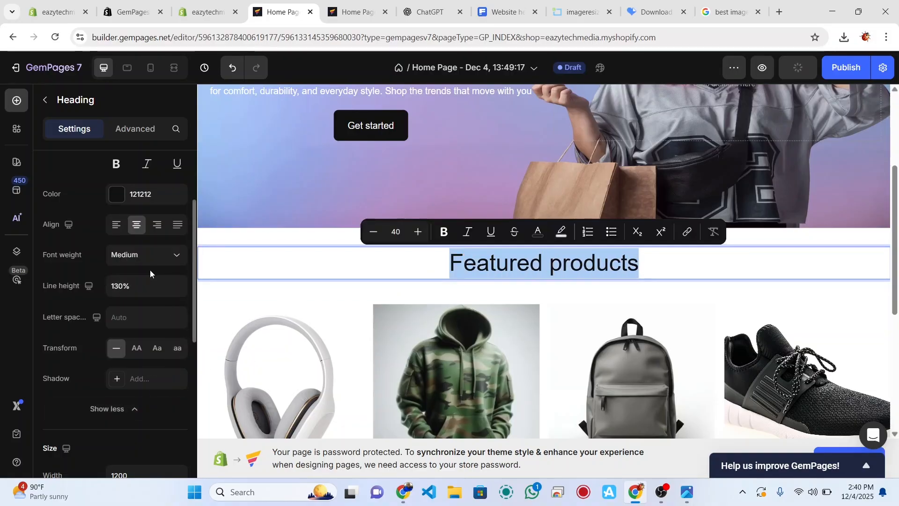
pyautogui.click(170, 264)
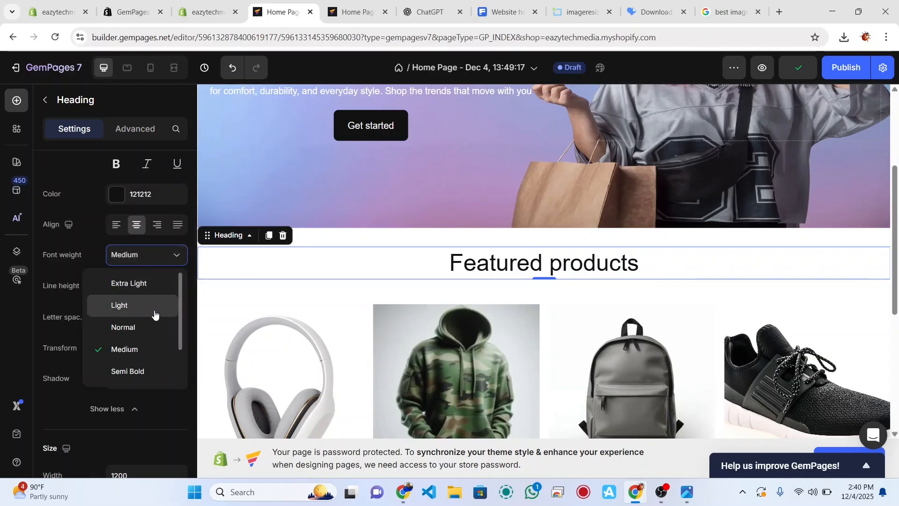
pyautogui.click(148, 331)
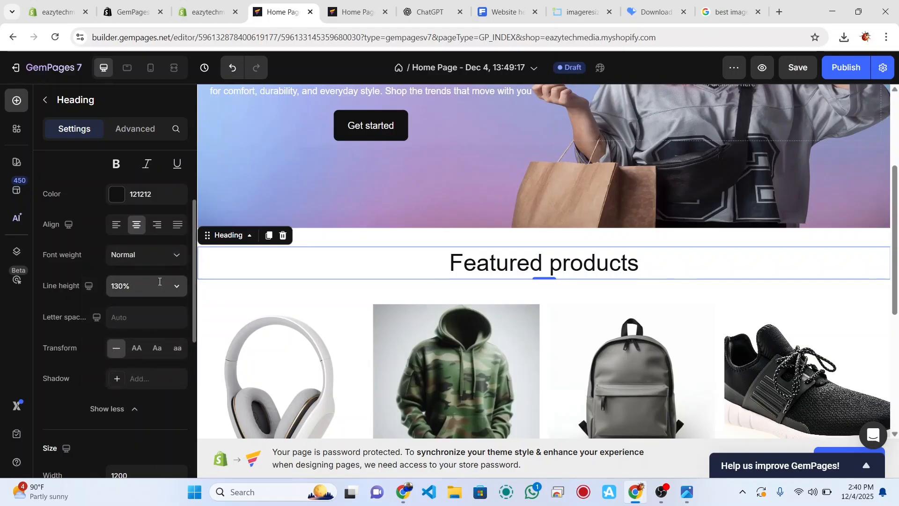
# Step: Compare Bold, Semi Bold, Medium and Extra Bold weights, settling on Semi Bold
pyautogui.click(177, 260)
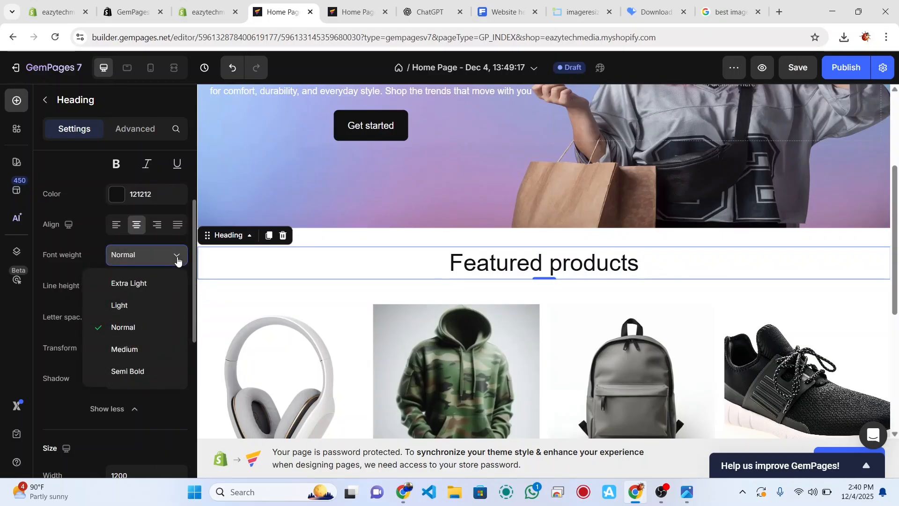
pyautogui.scroll(-2, 143, 355)
pyautogui.click(134, 350)
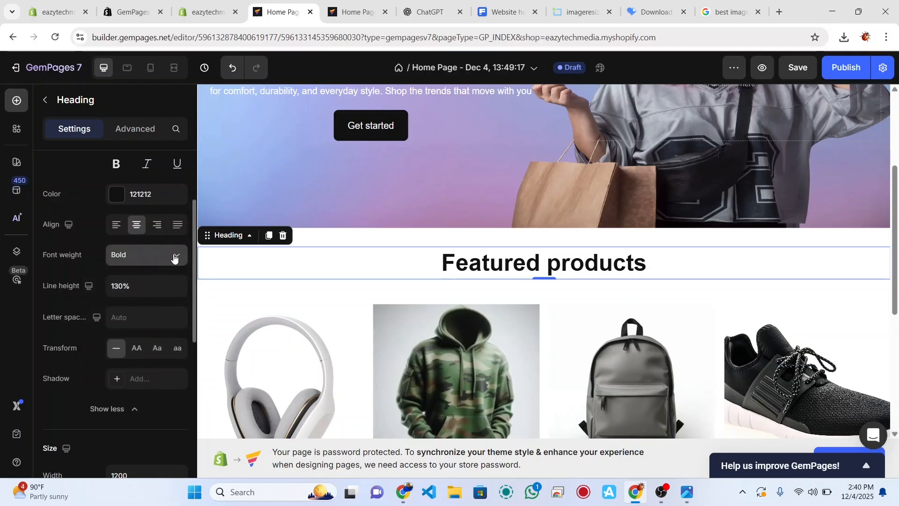
pyautogui.click(174, 258)
pyautogui.click(130, 331)
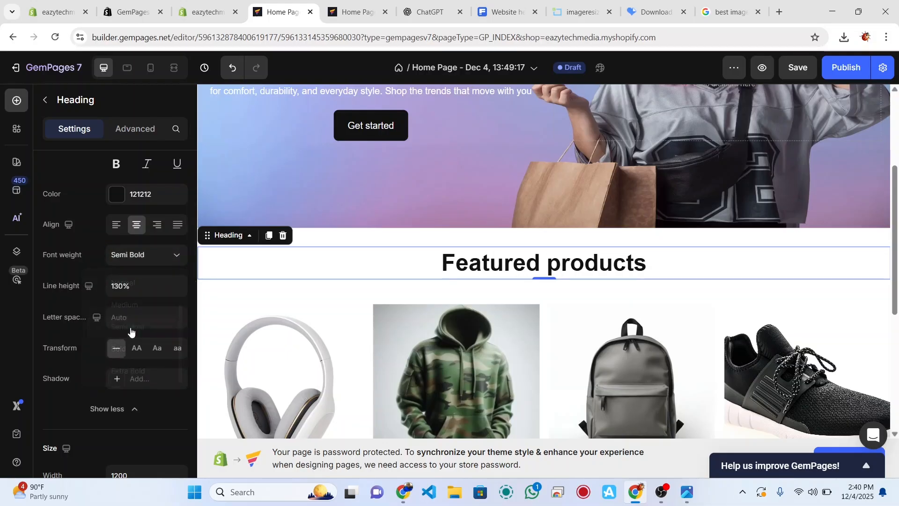
pyautogui.click(177, 261)
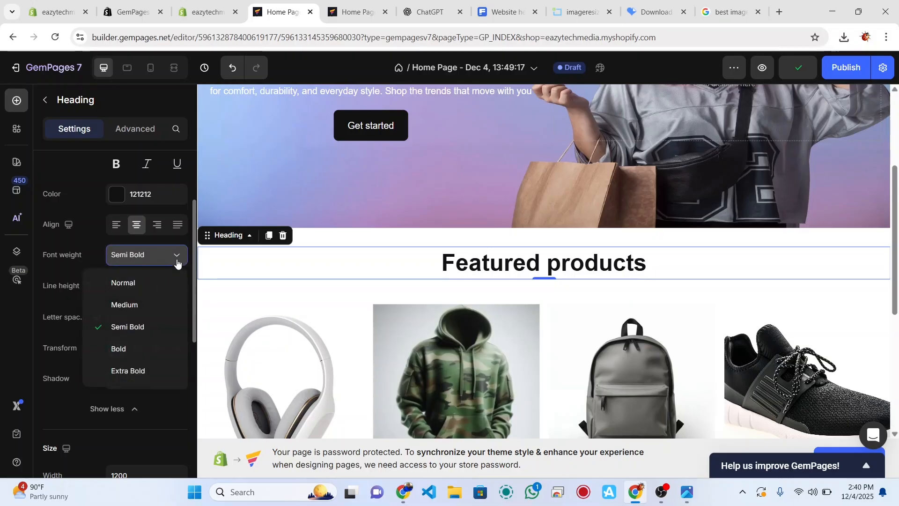
pyautogui.click(130, 309)
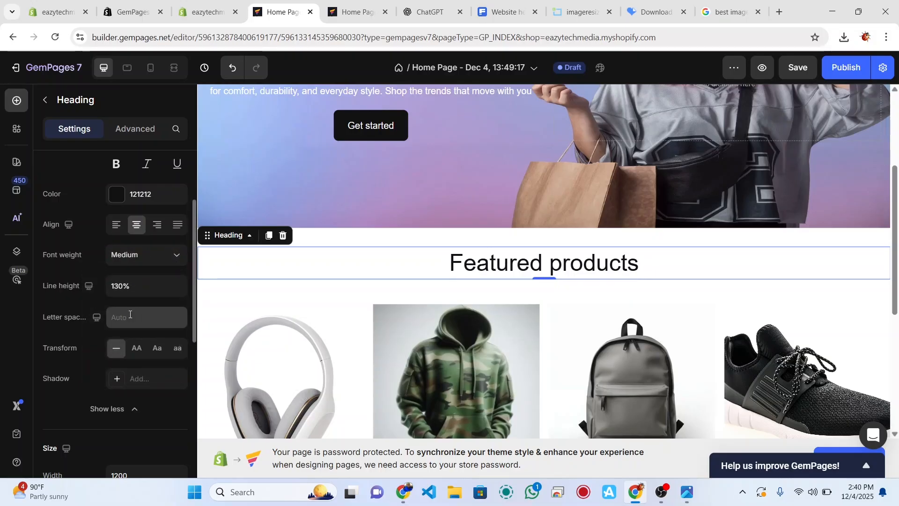
pyautogui.click(164, 258)
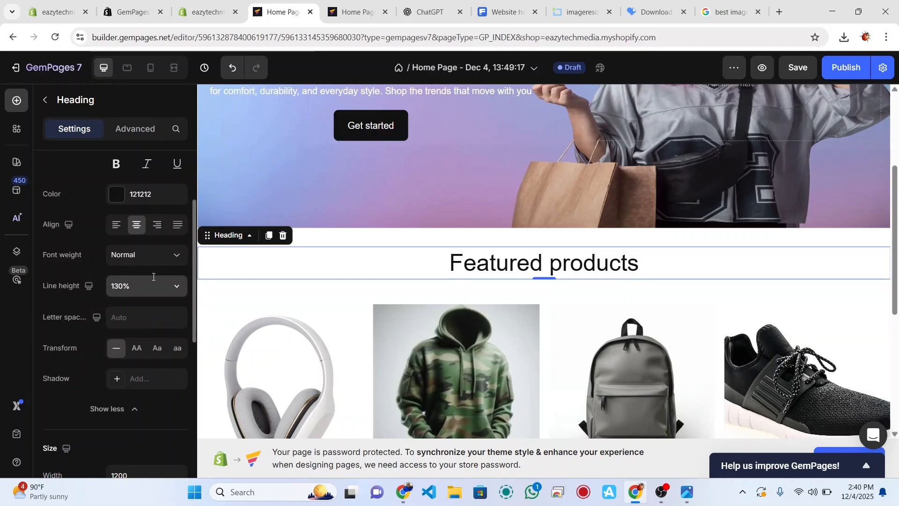
pyautogui.click(167, 258)
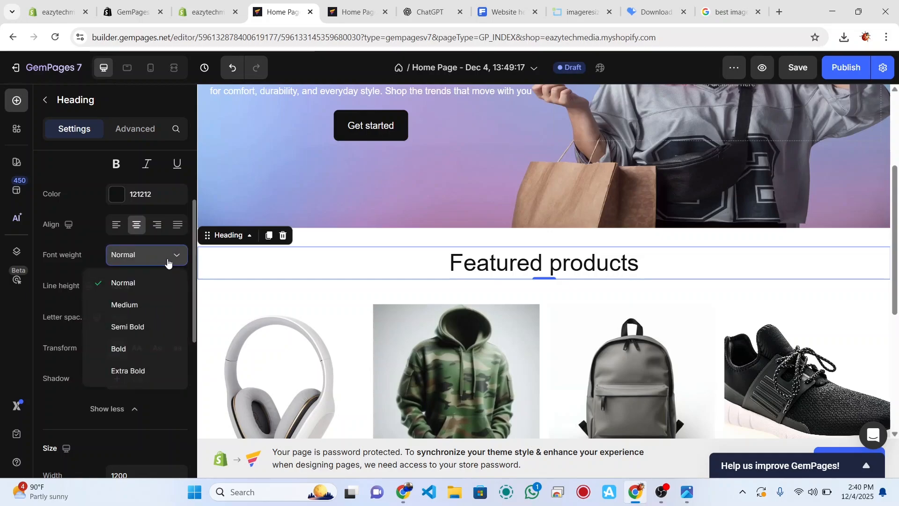
pyautogui.click(135, 370)
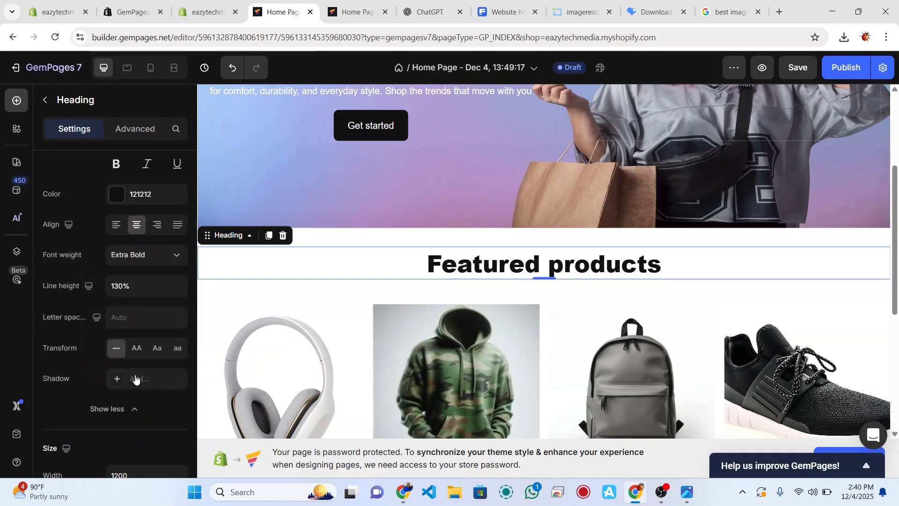
pyautogui.click(177, 257)
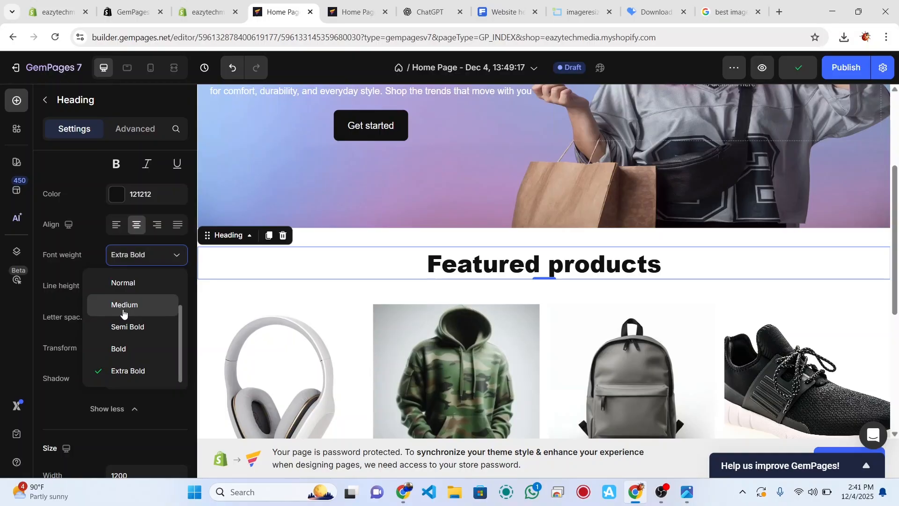
pyautogui.click(123, 313)
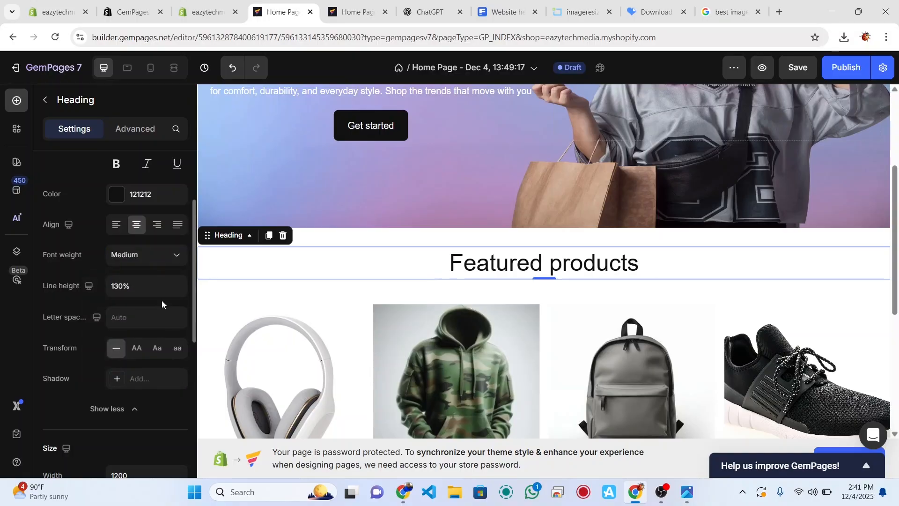
pyautogui.click(174, 255)
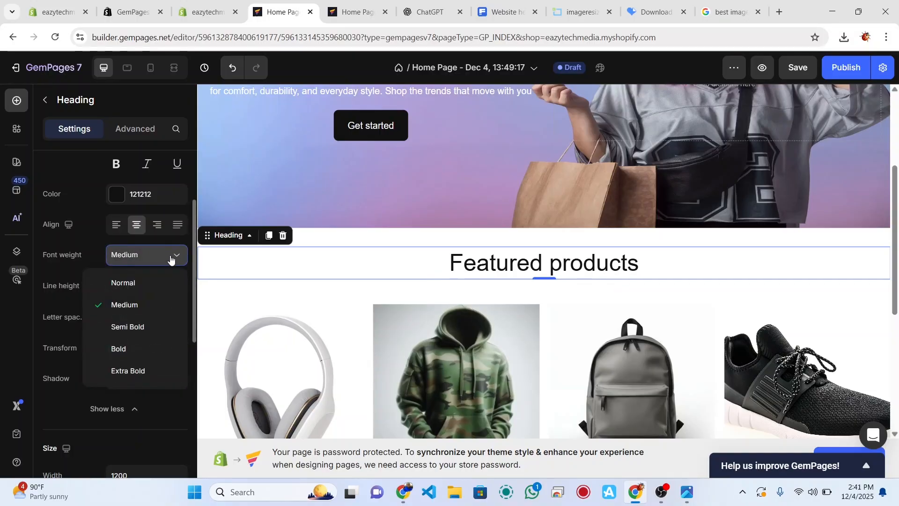
pyautogui.click(144, 327)
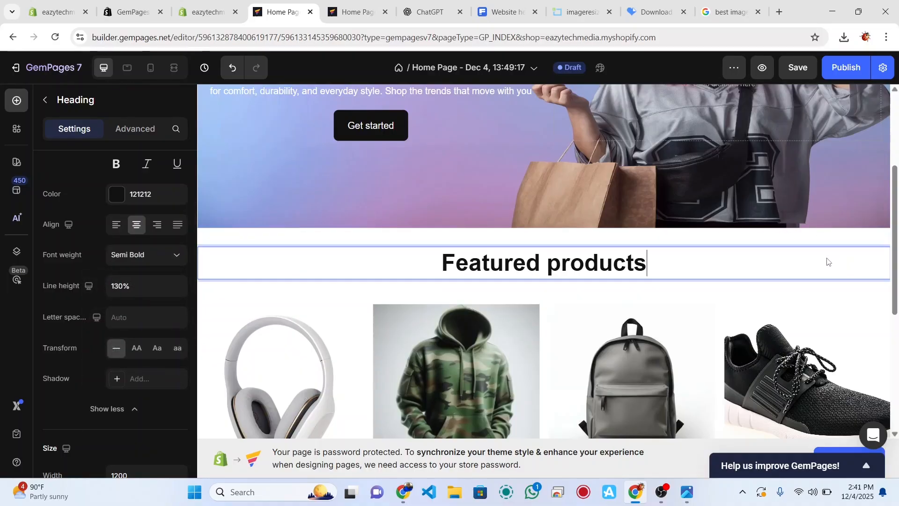
pyautogui.scroll(-6, 462, 307)
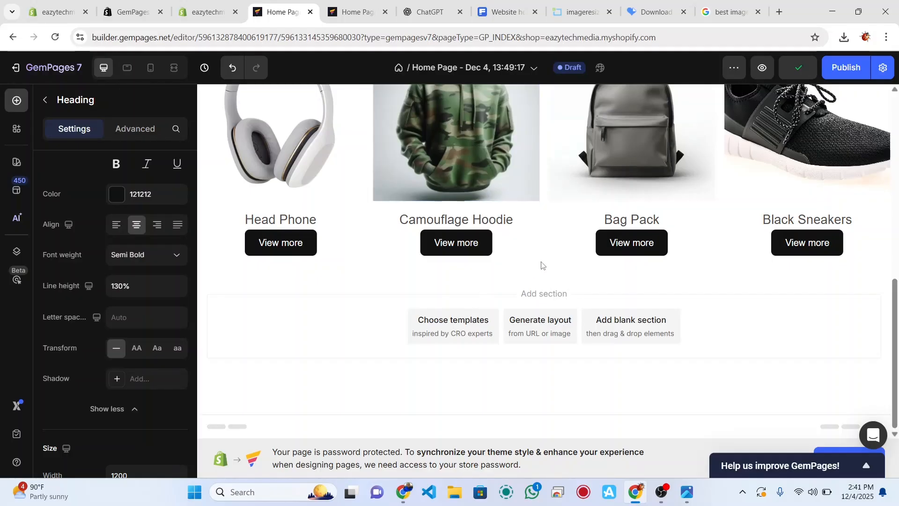
pyautogui.scroll(1, 566, 287)
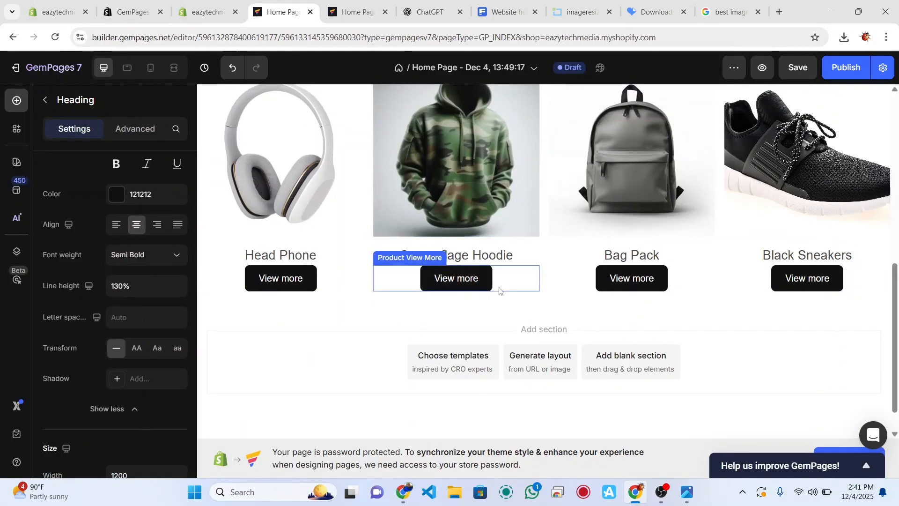
pyautogui.scroll(5, 499, 291)
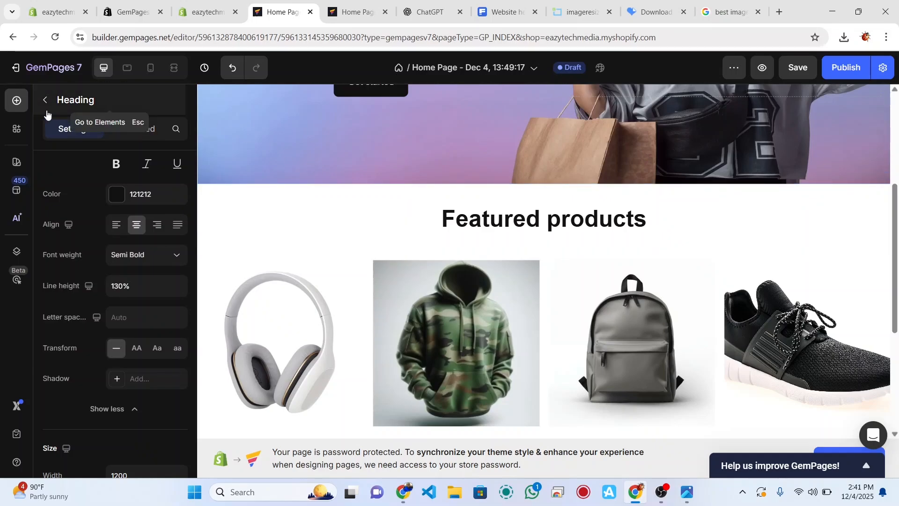
# Step: Search elements for 'marq' and drop a Marquee strip above Featured products
pyautogui.click(17, 101)
pyautogui.click(88, 102)
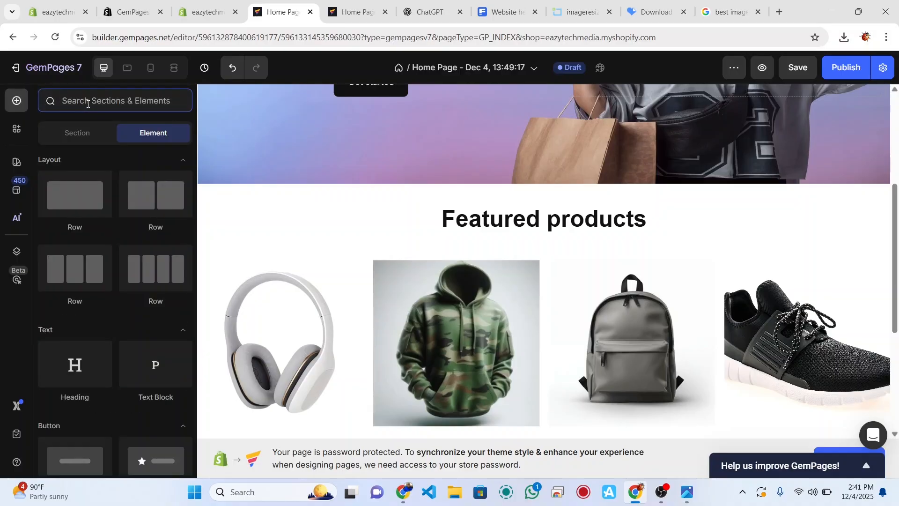
pyautogui.write('mar')
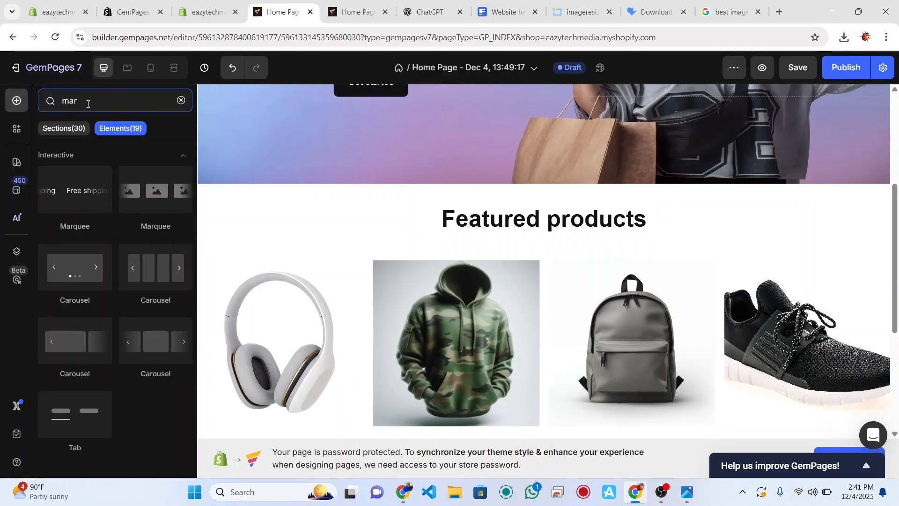
pyautogui.write('q')
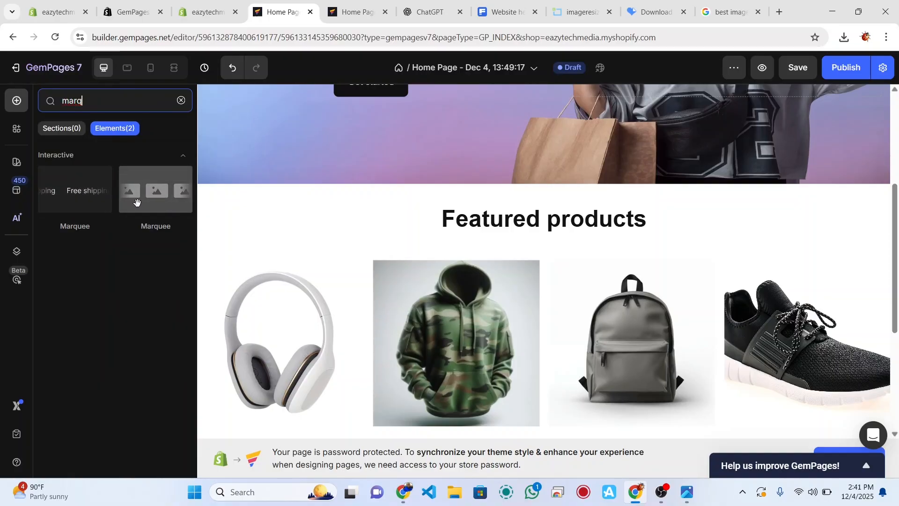
pyautogui.moveTo(74, 202); pyautogui.dragTo(467, 186)
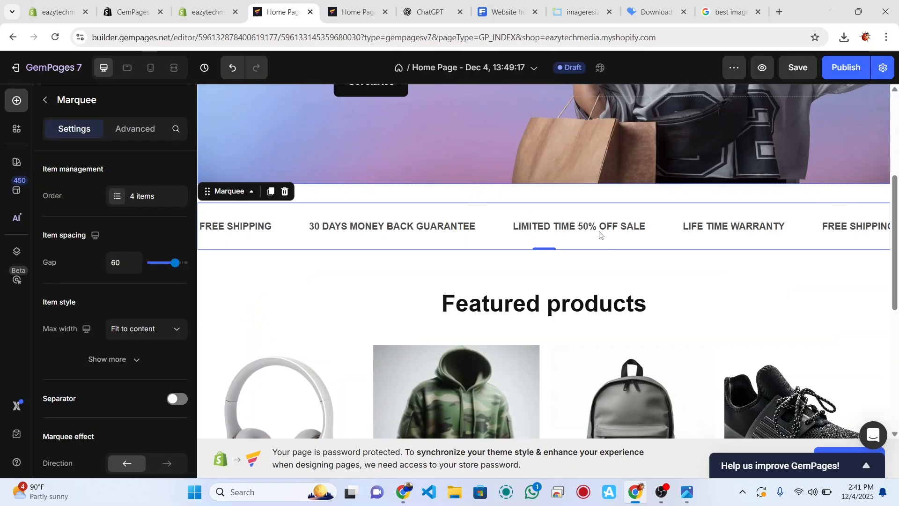
# Step: Select Section 2 holding the marquee and scroll its settings to Size and Background
pyautogui.click(285, 287)
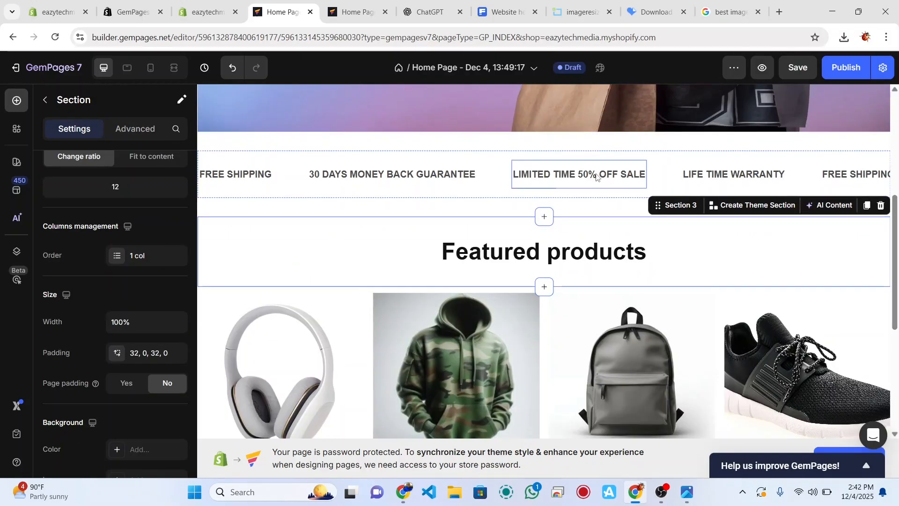
pyautogui.click(596, 177)
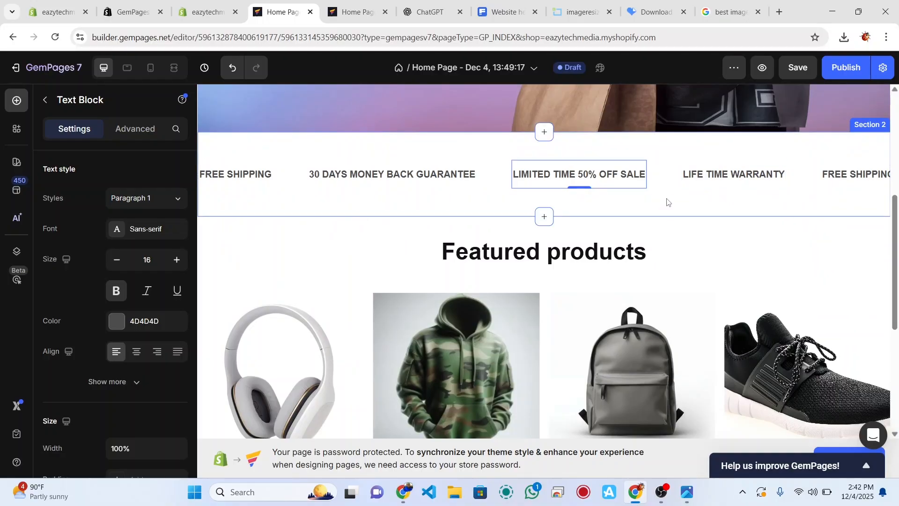
pyautogui.click(610, 202)
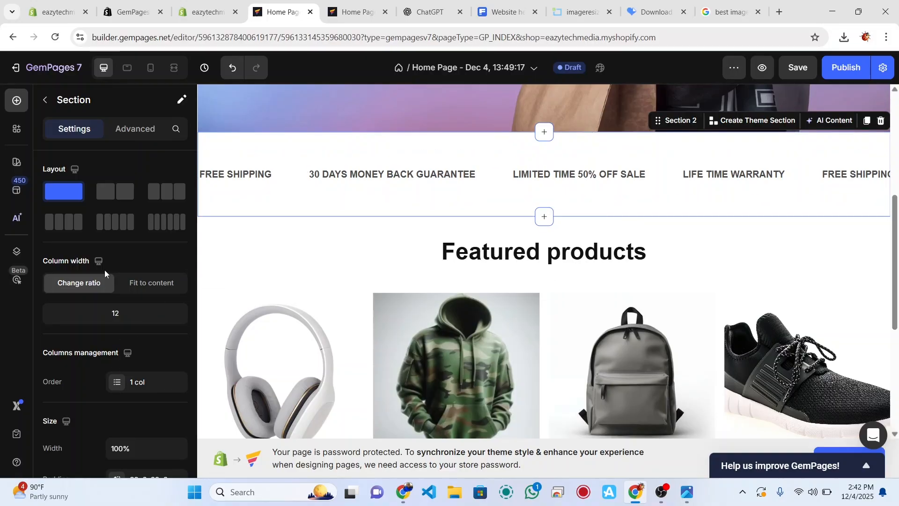
pyautogui.scroll(-4, 42, 194)
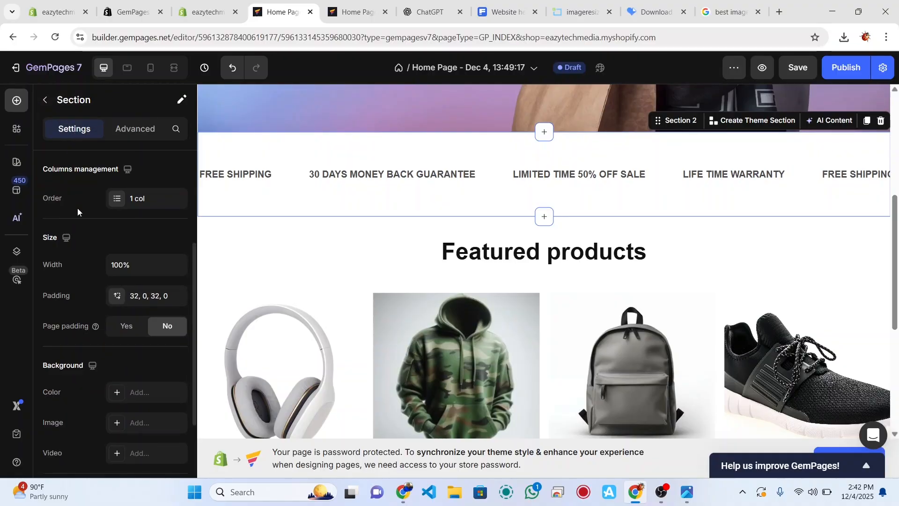
pyautogui.click(139, 394)
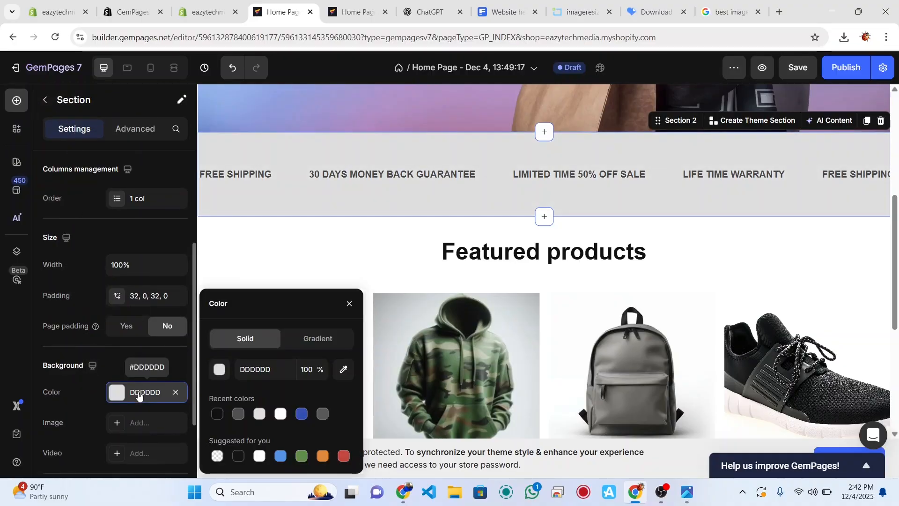
pyautogui.click(323, 455)
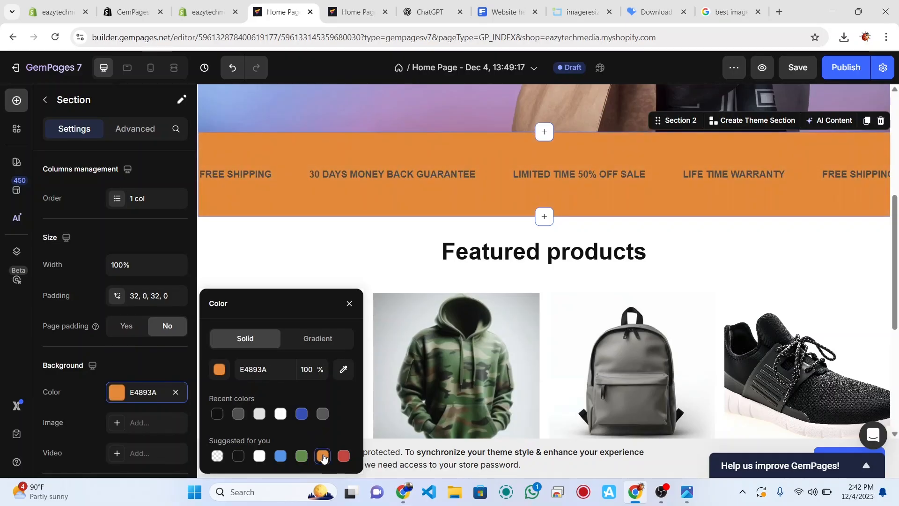
pyautogui.click(303, 456)
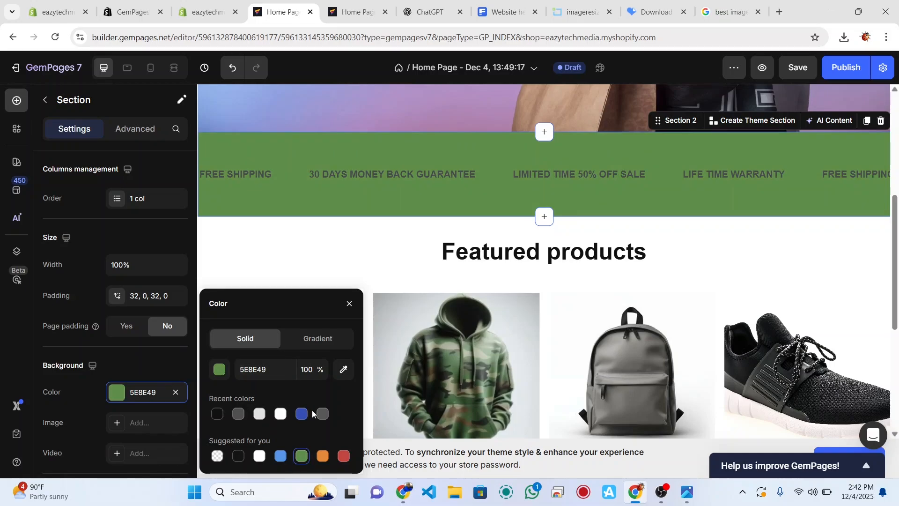
pyautogui.click(313, 339)
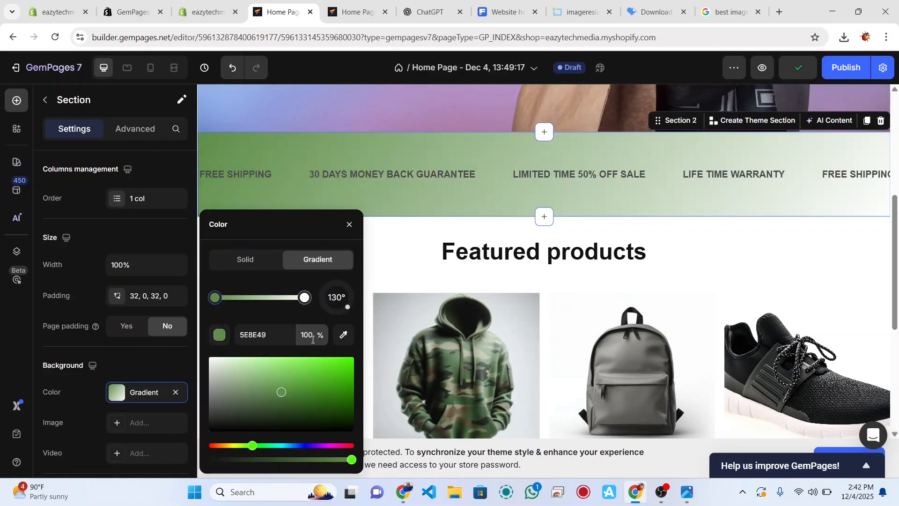
pyautogui.click(323, 445)
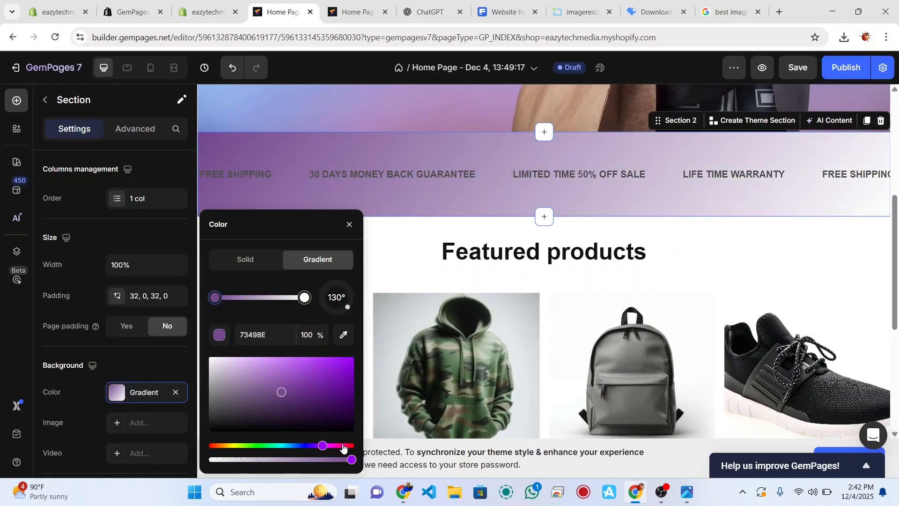
pyautogui.click(344, 445)
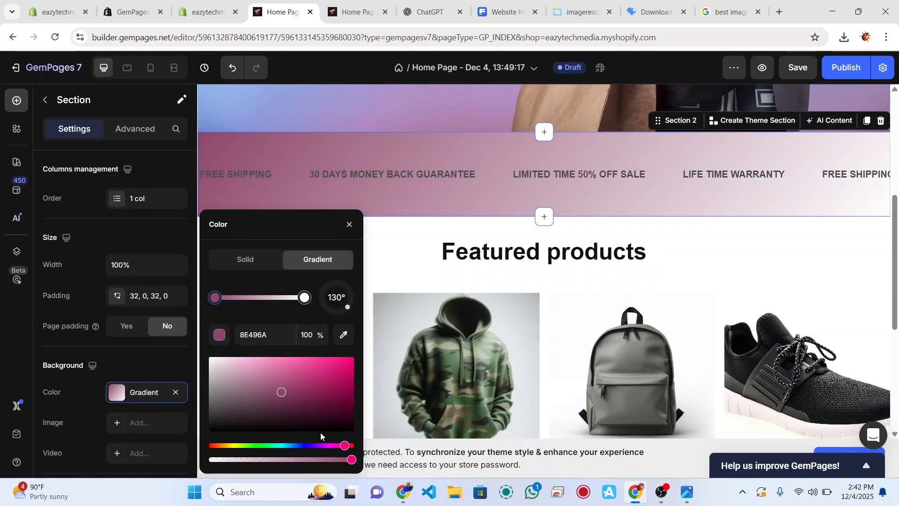
pyautogui.moveTo(343, 445); pyautogui.dragTo(277, 444)
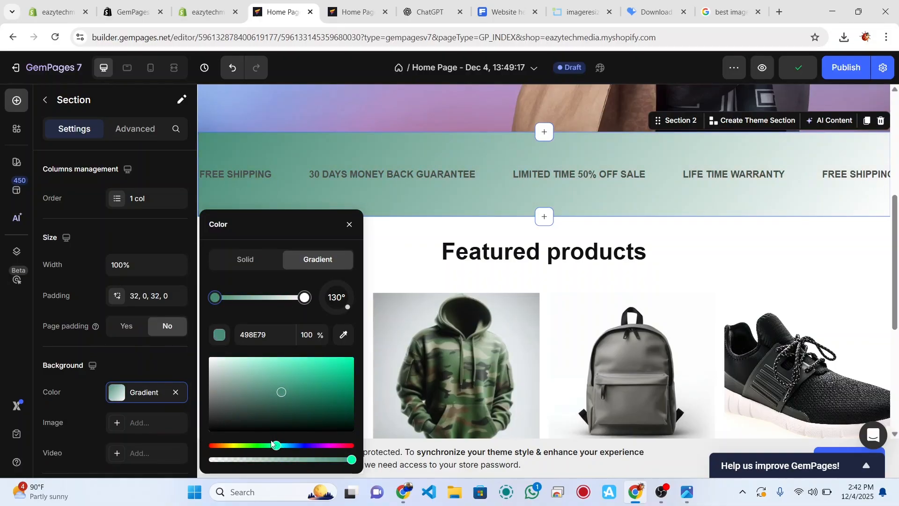
pyautogui.moveTo(272, 443); pyautogui.dragTo(326, 445)
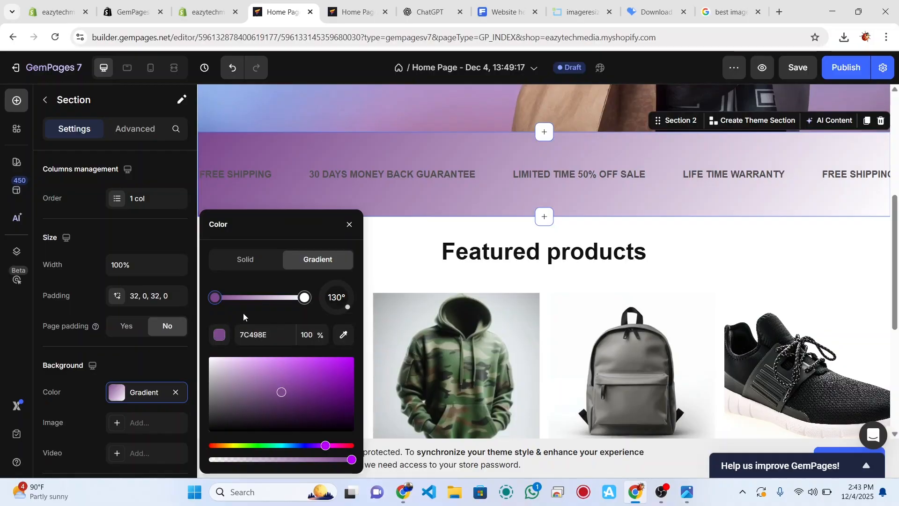
pyautogui.click(177, 395)
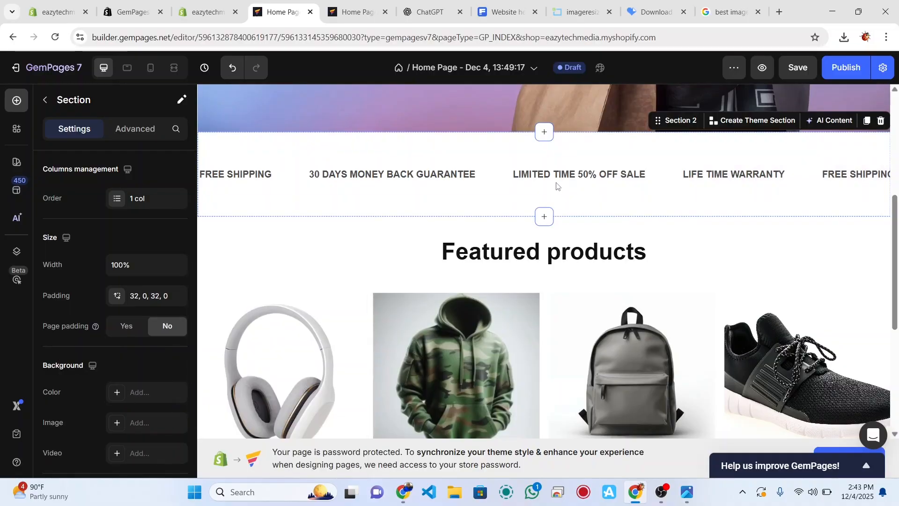
# Step: Set the marquee section's bottom padding to 0, keeping 32 on top
pyautogui.click(141, 300)
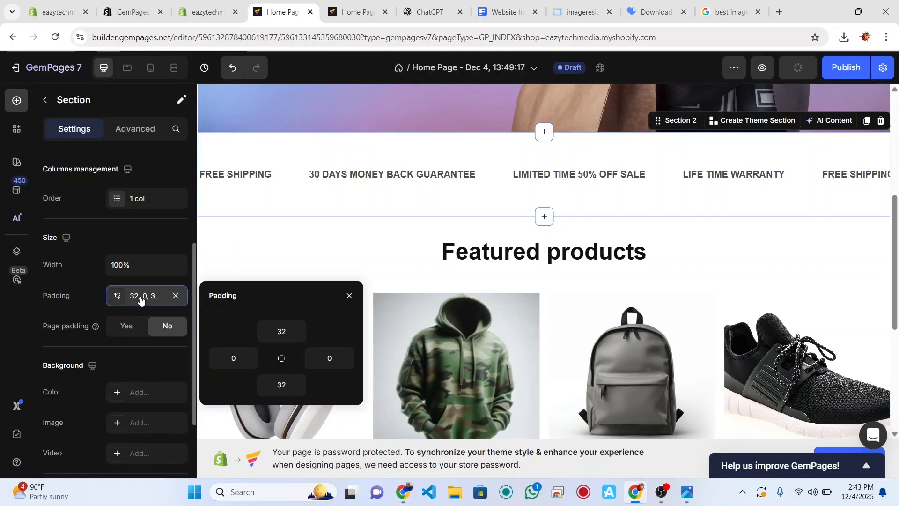
pyautogui.click(284, 337)
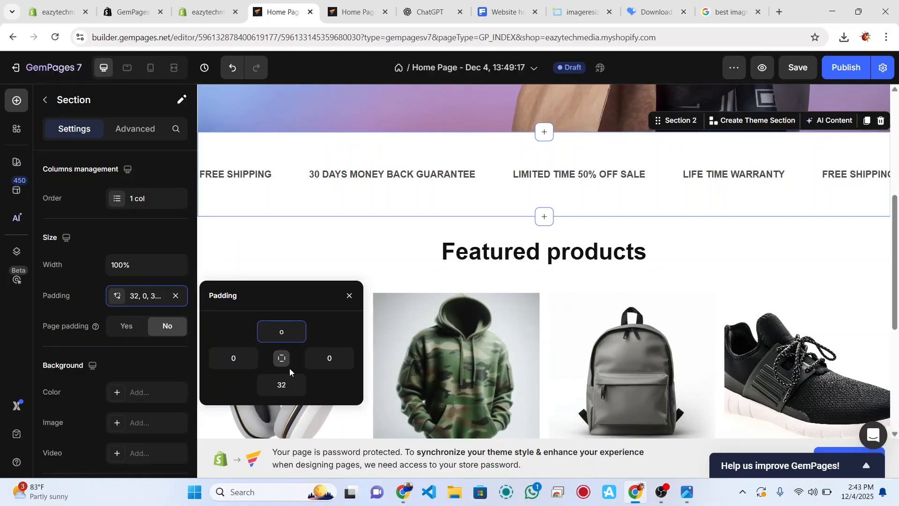
pyautogui.click(285, 383)
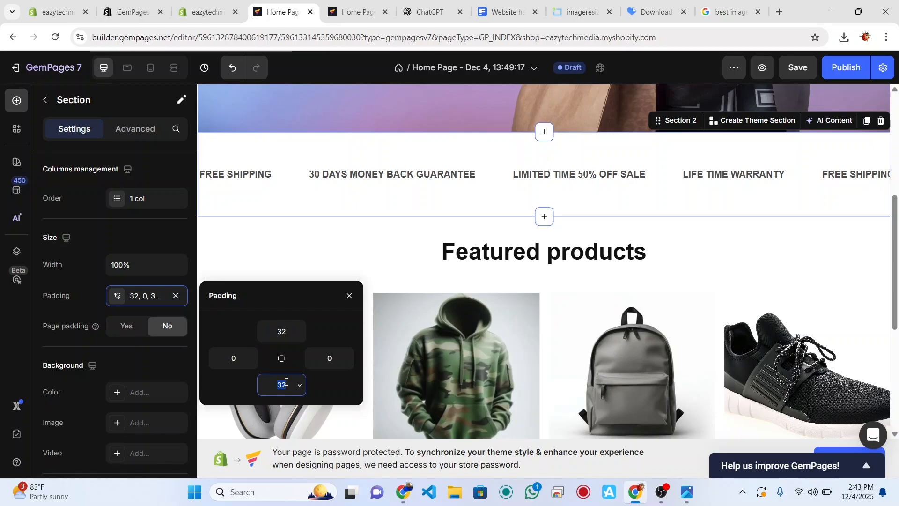
pyautogui.write('0')
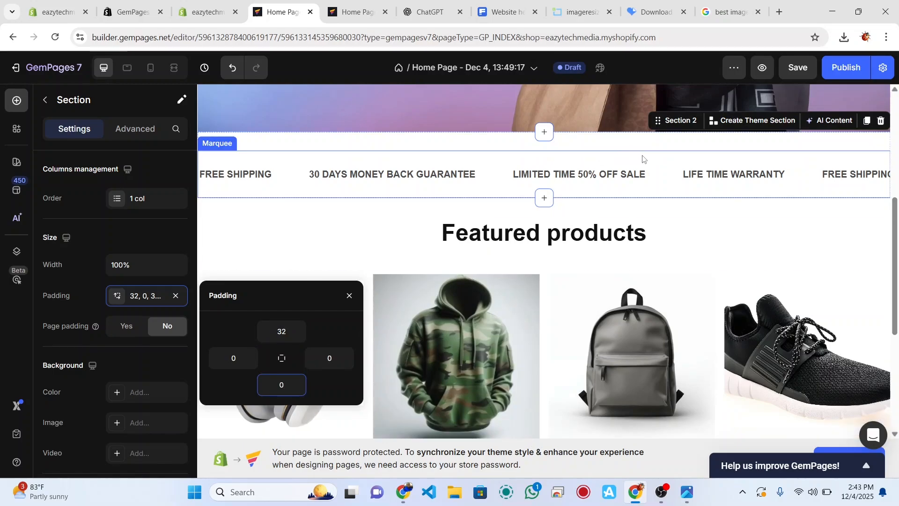
pyautogui.click(663, 179)
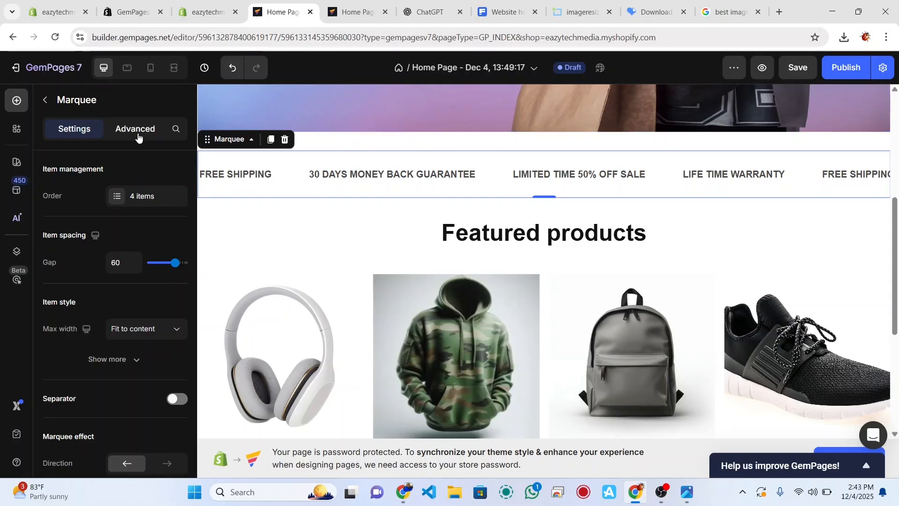
# Step: Set the marquee element's own top and bottom spacing to 0
pyautogui.click(138, 137)
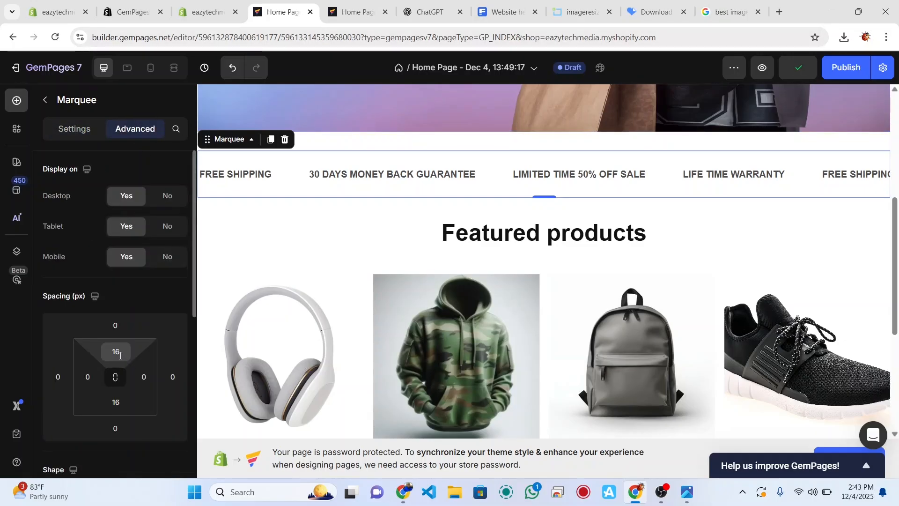
pyautogui.click(120, 355)
pyautogui.write('0')
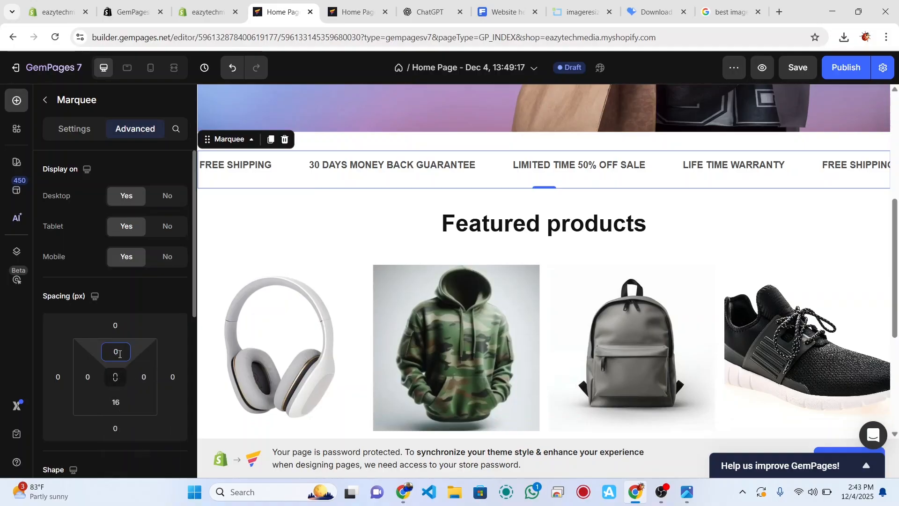
pyautogui.click(119, 410)
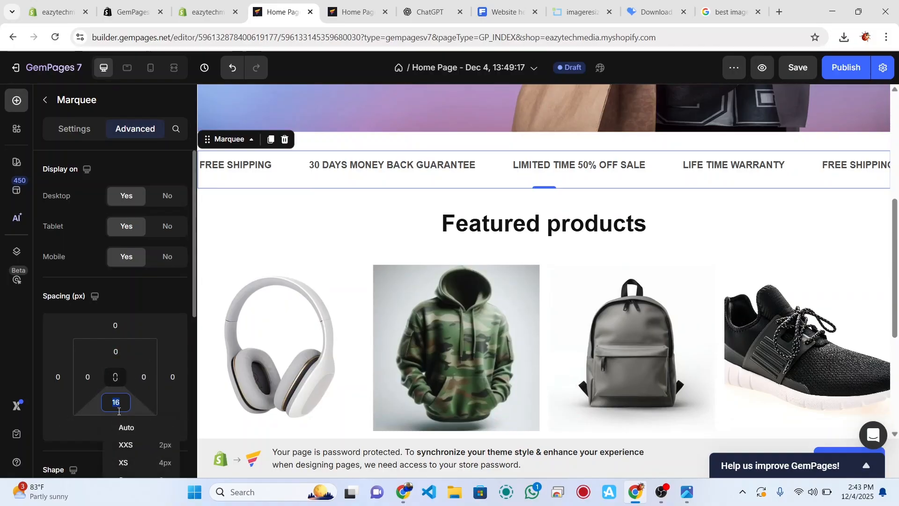
pyautogui.write('0')
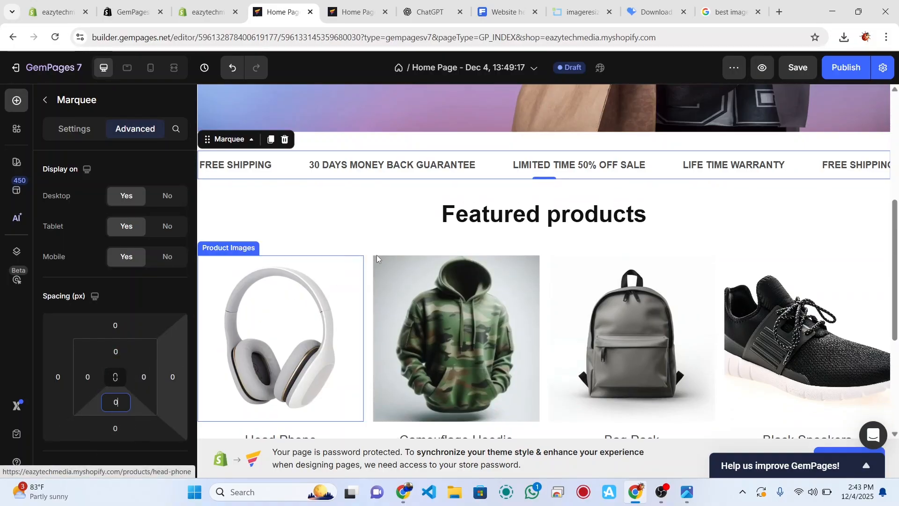
# Step: Change the marquee section's top spacing to 10
pyautogui.click(632, 146)
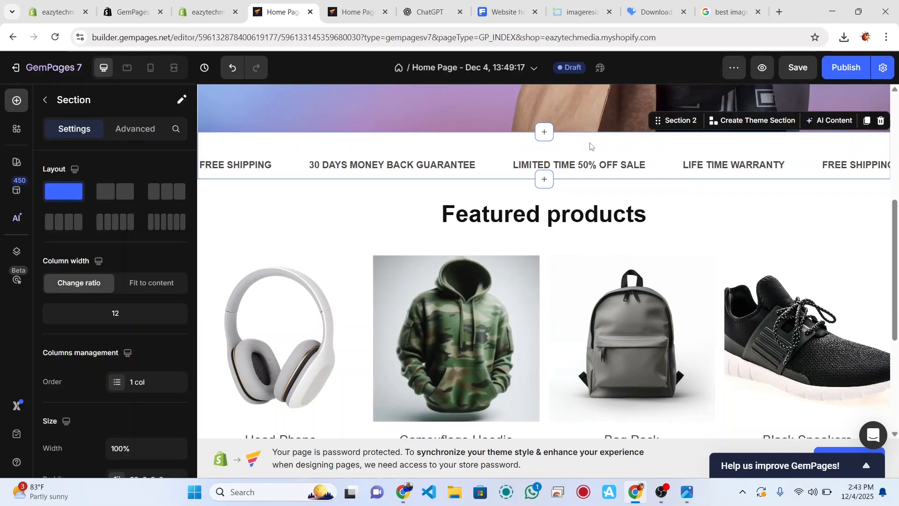
pyautogui.click(136, 132)
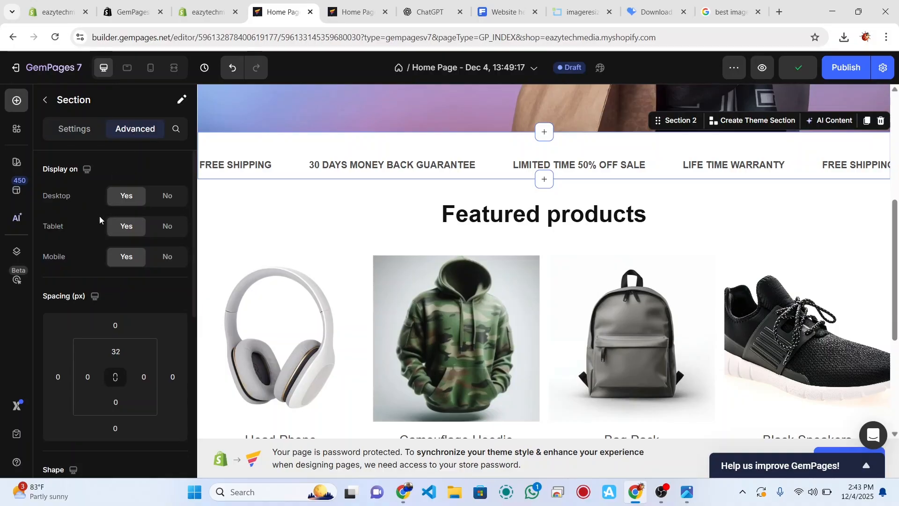
pyautogui.click(124, 351)
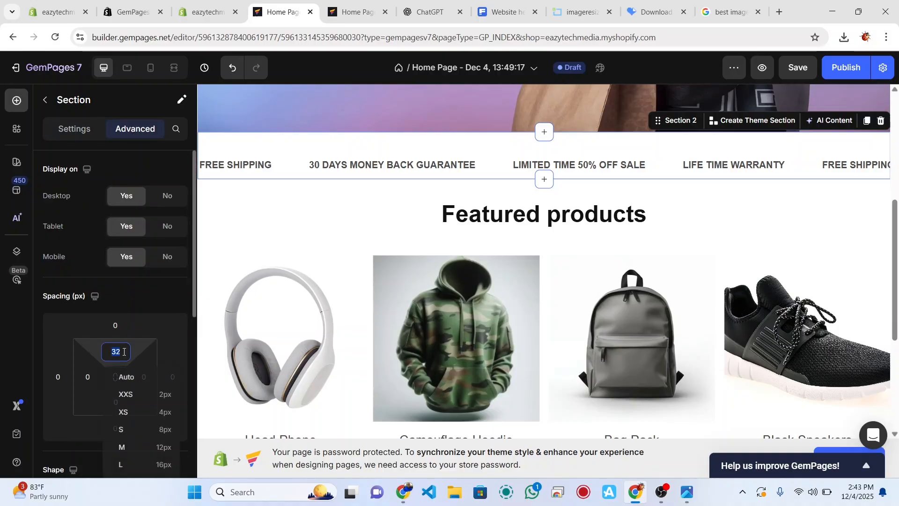
pyautogui.write('10')
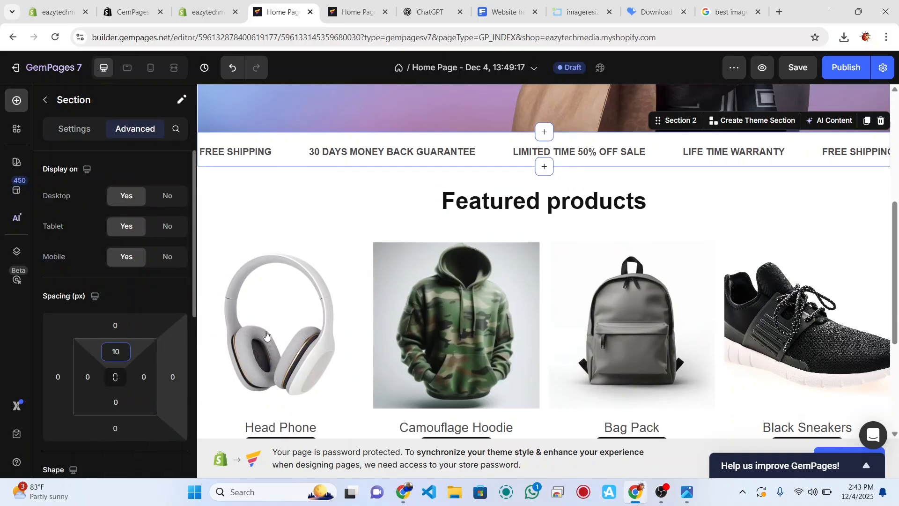
pyautogui.click(676, 241)
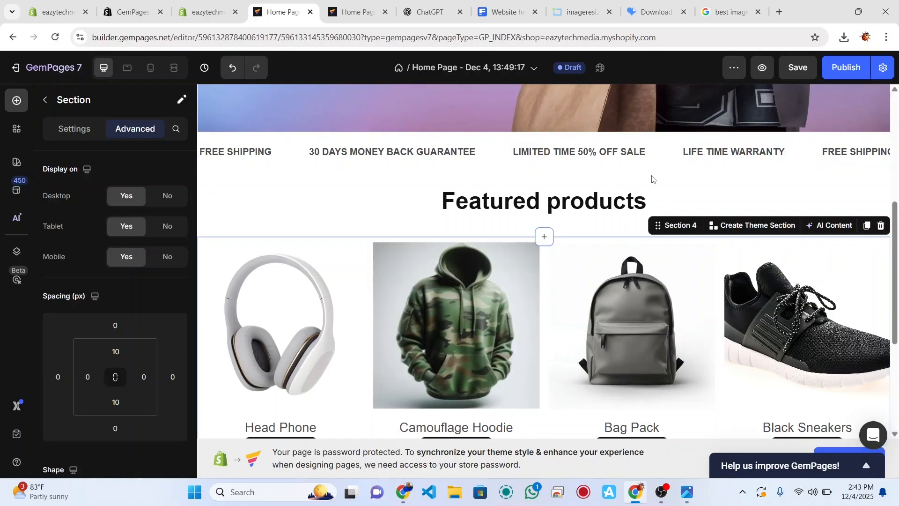
# Step: Drag a Hero Banner from the Media elements group below the Featured products grid
pyautogui.scroll(-3, 659, 161)
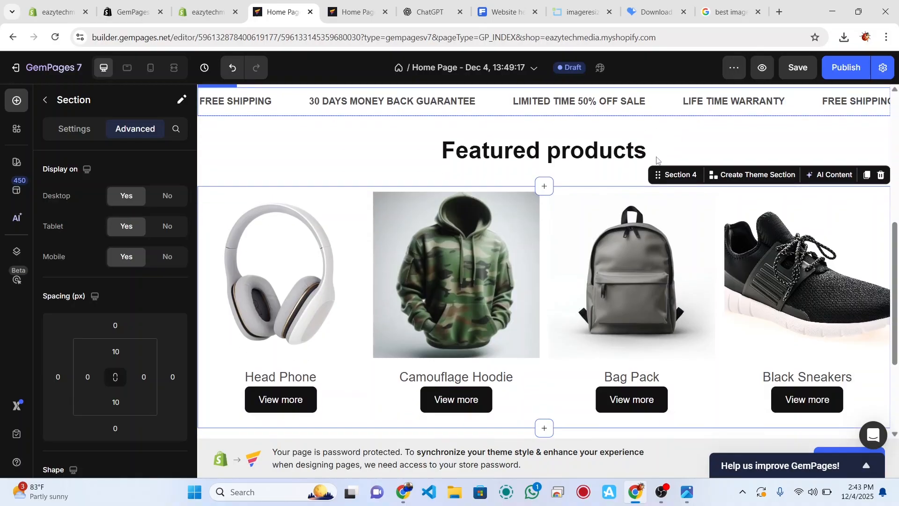
pyautogui.scroll(4, 659, 161)
pyautogui.scroll(2, 657, 161)
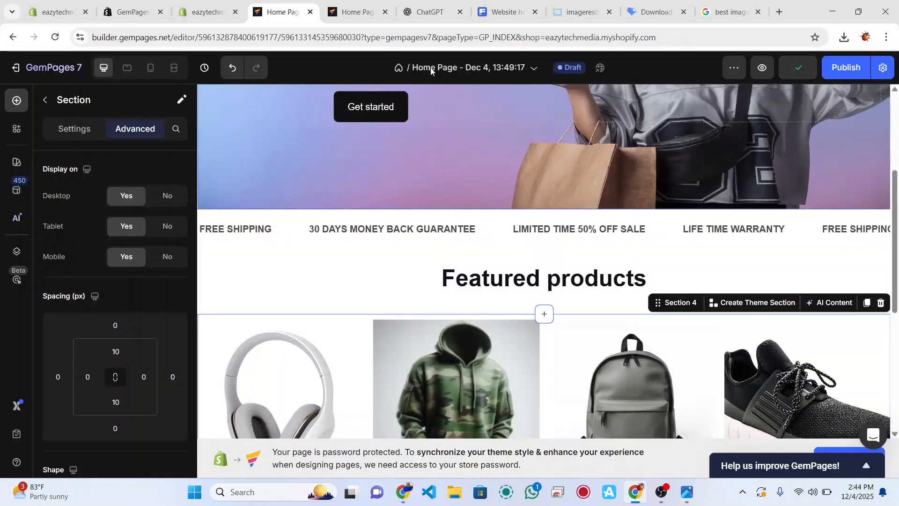
pyautogui.scroll(-3, 454, 310)
pyautogui.scroll(-3, 454, 312)
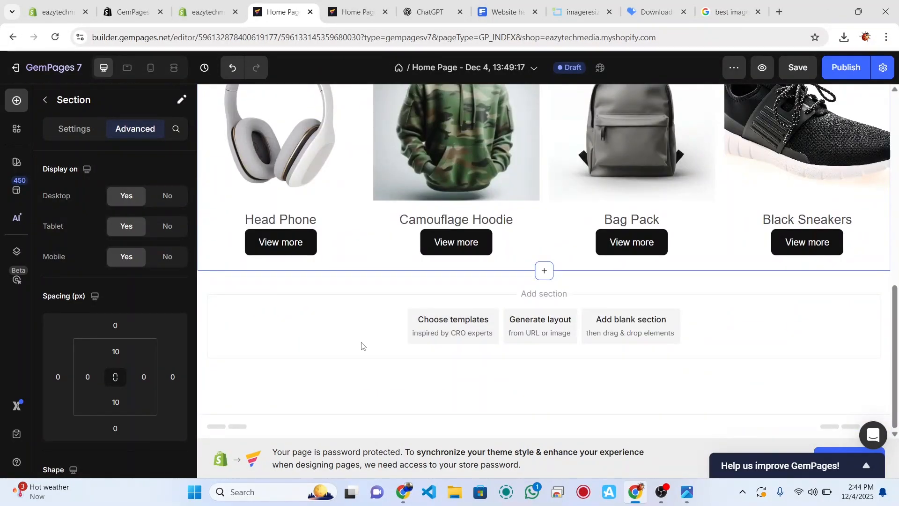
pyautogui.click(19, 109)
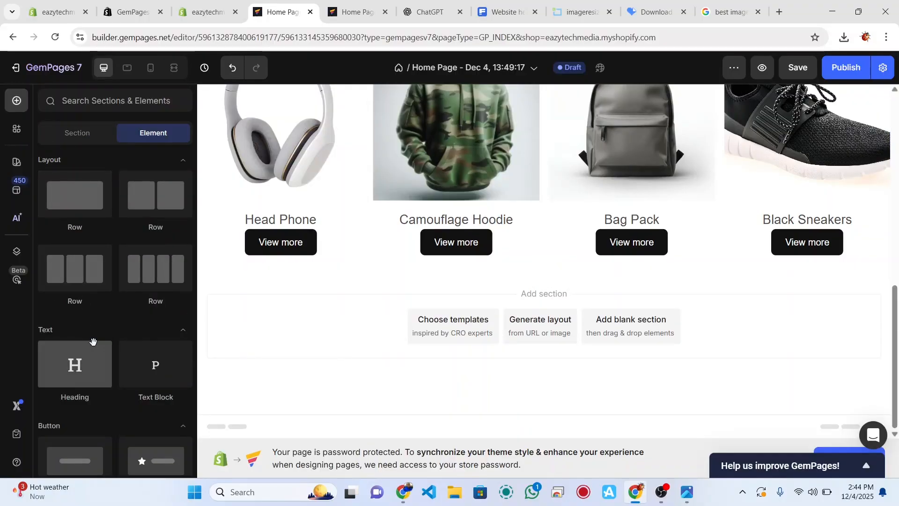
pyautogui.scroll(-6, 93, 343)
pyautogui.scroll(-2, 93, 342)
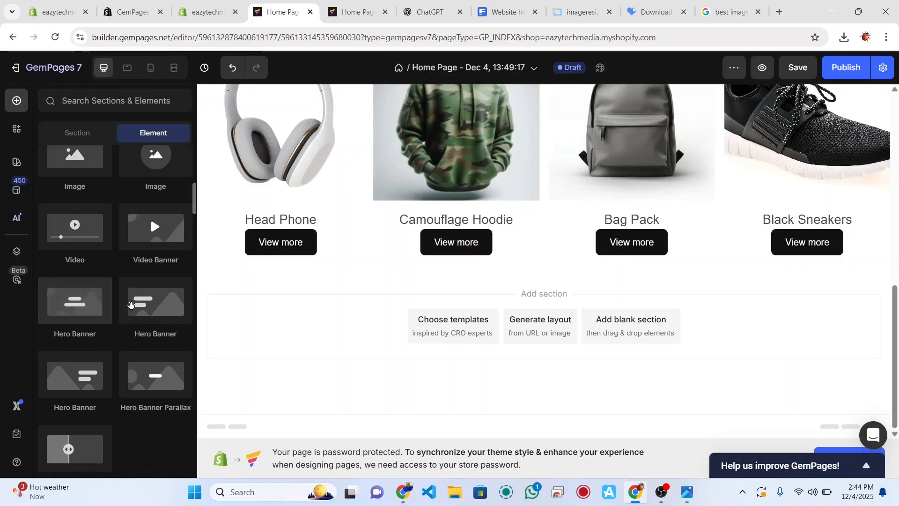
pyautogui.moveTo(147, 310); pyautogui.dragTo(409, 308)
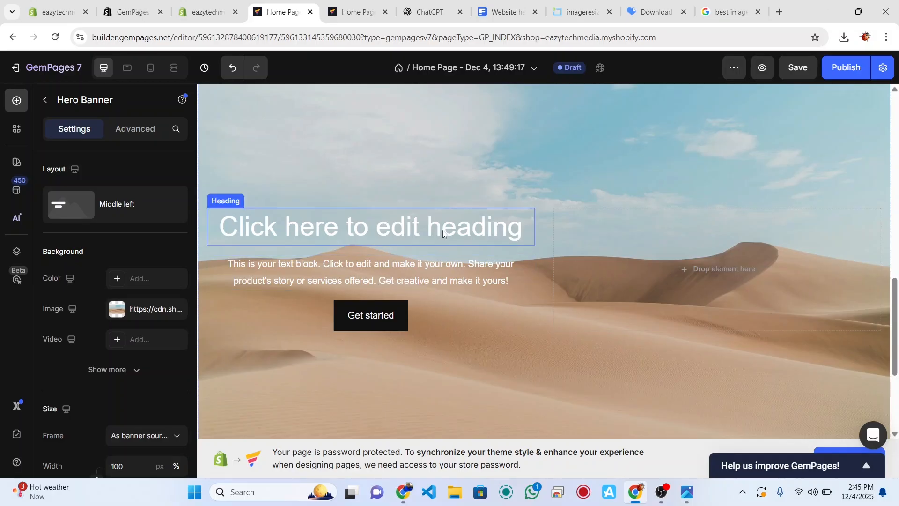
# Step: Set the second banner's background to the gallery photo of a woman in a white cap
pyautogui.scroll(1, 443, 230)
pyautogui.scroll(-3, 386, 216)
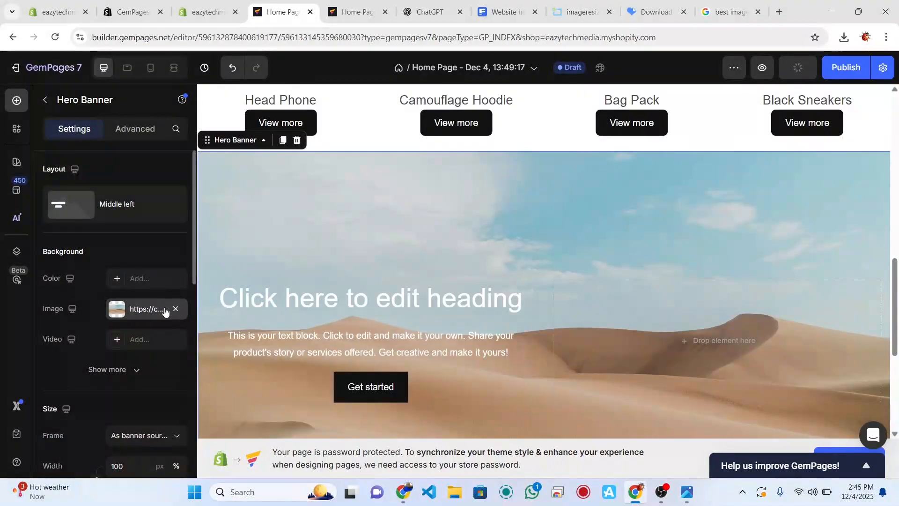
pyautogui.click(158, 311)
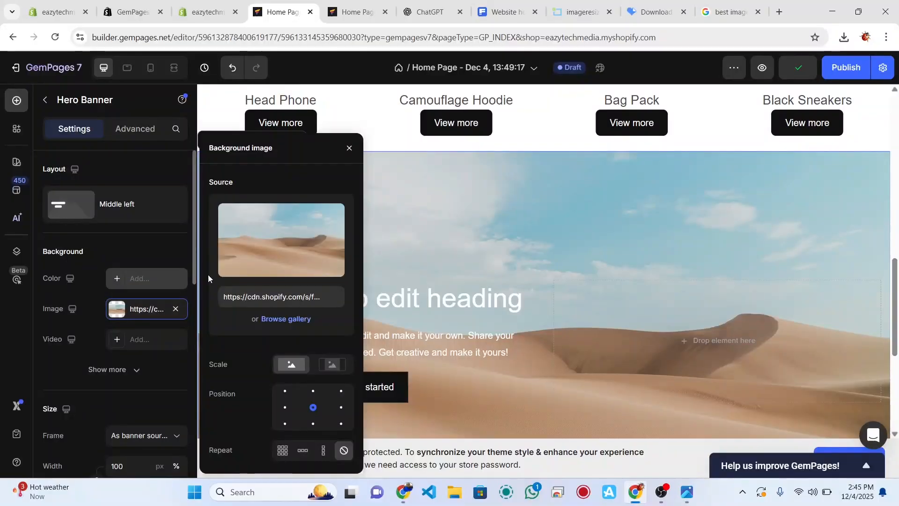
pyautogui.click(281, 319)
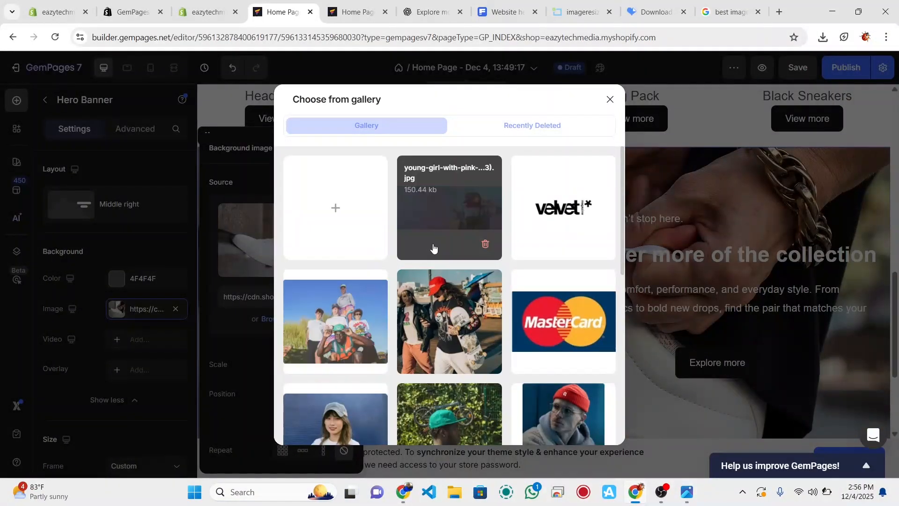
pyautogui.scroll(-3, 411, 360)
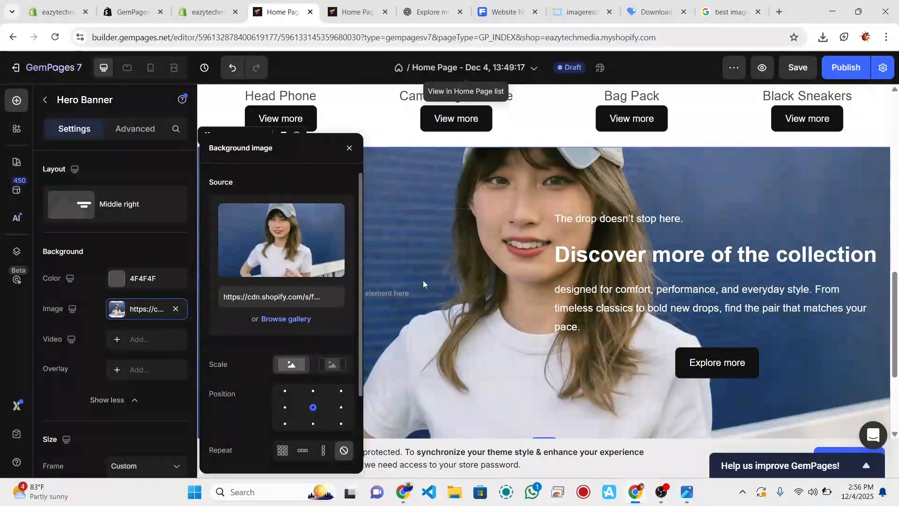
pyautogui.click(451, 281)
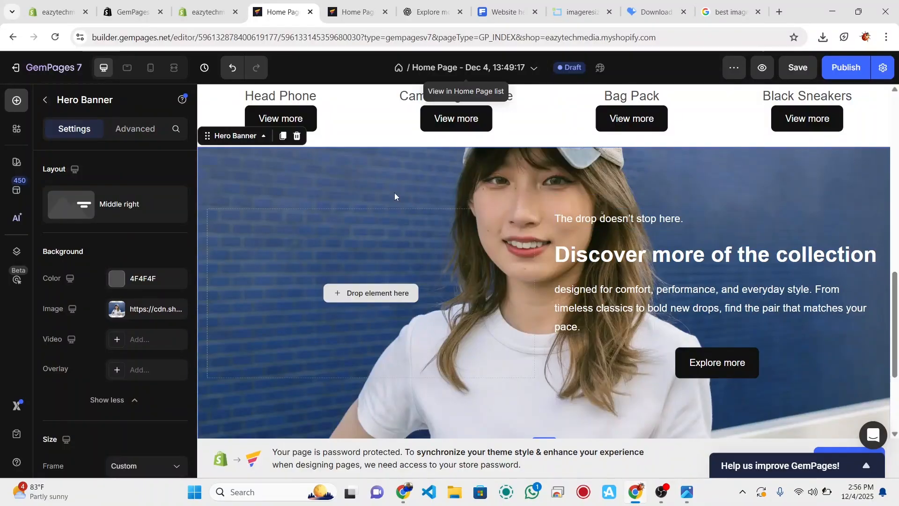
pyautogui.scroll(1, 444, 183)
pyautogui.scroll(-1, 444, 184)
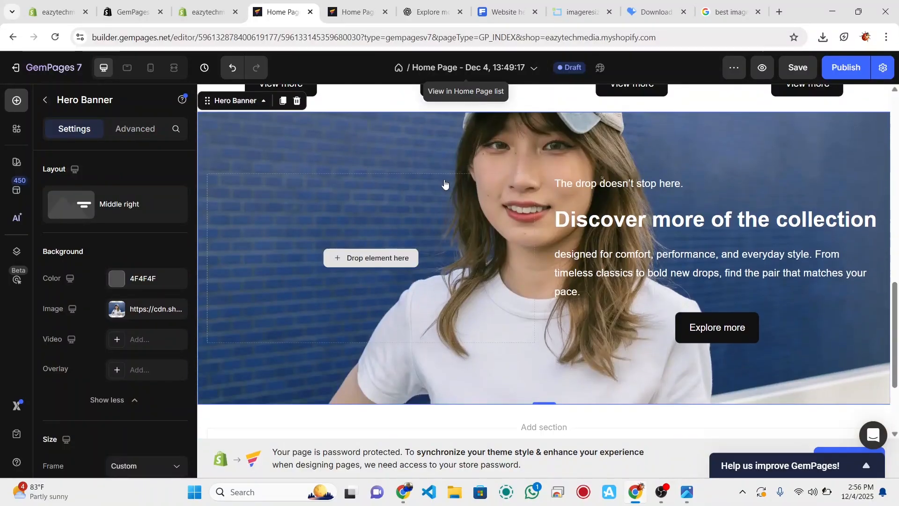
pyautogui.scroll(11, 444, 184)
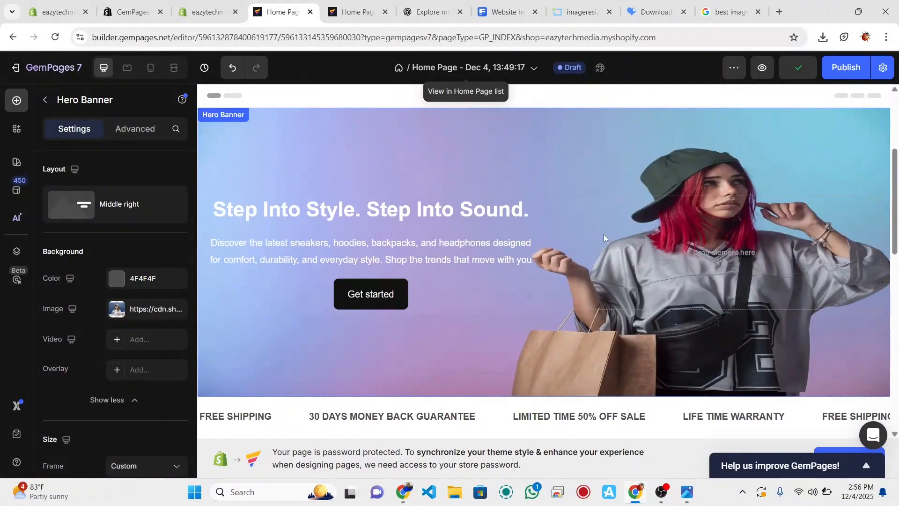
pyautogui.scroll(-4, 538, 327)
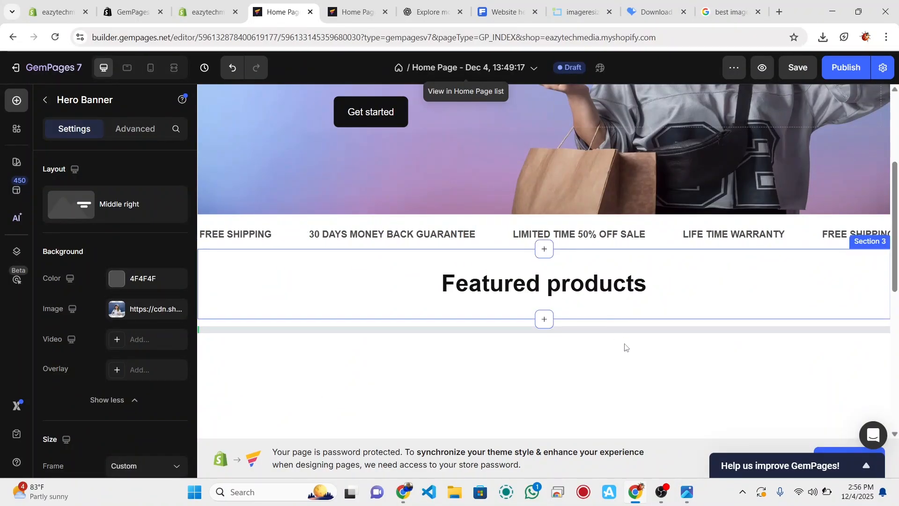
pyautogui.scroll(-3, 653, 214)
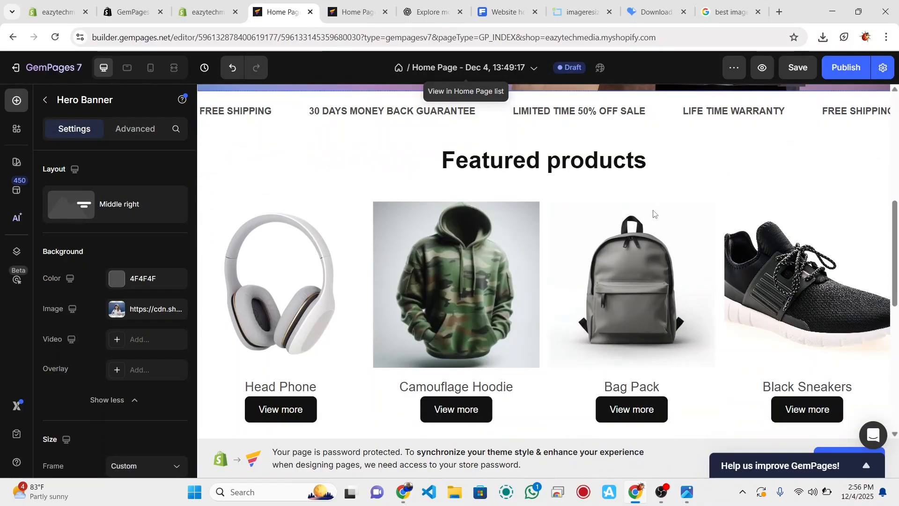
pyautogui.scroll(-10, 654, 214)
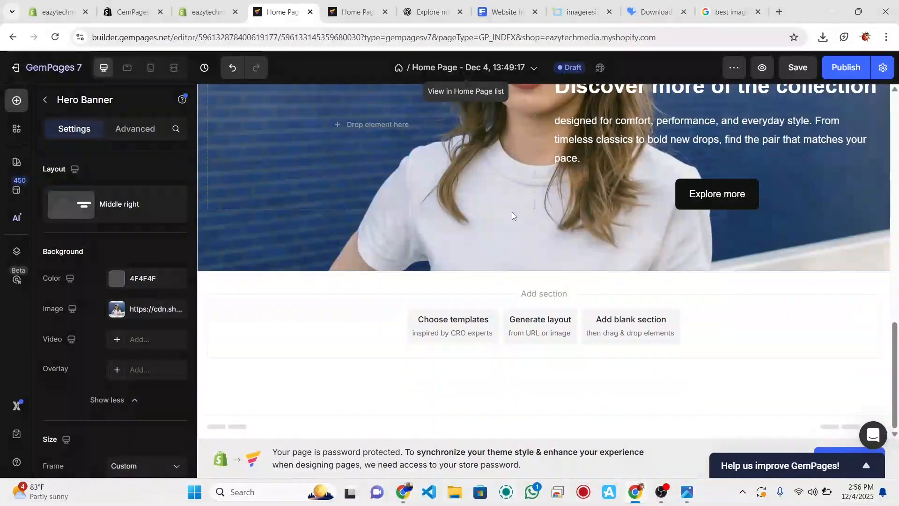
pyautogui.scroll(3, 536, 201)
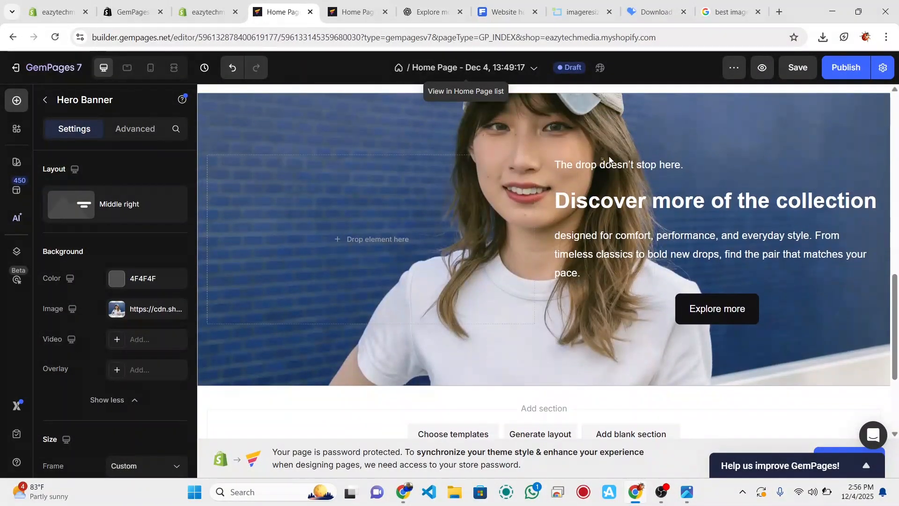
# Step: Save the draft, then publish it with 'Replace current Home page' ticked
pyautogui.click(795, 70)
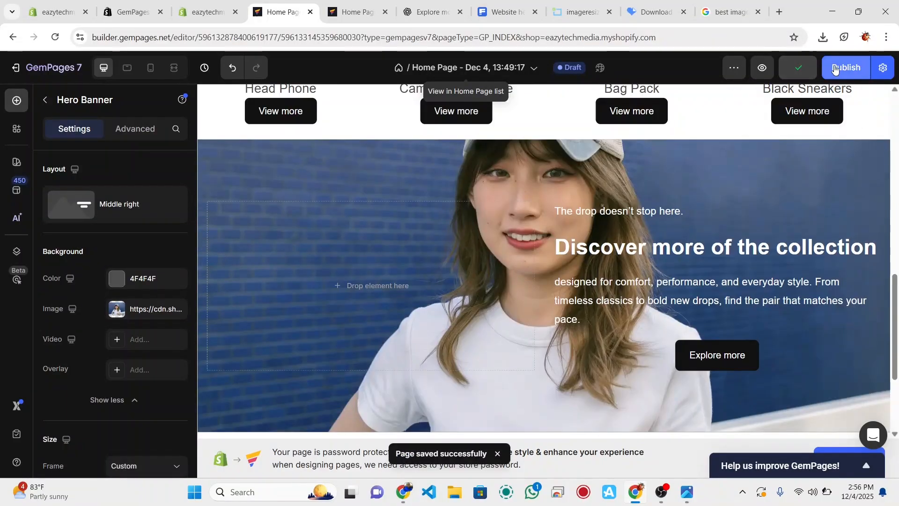
pyautogui.click(840, 68)
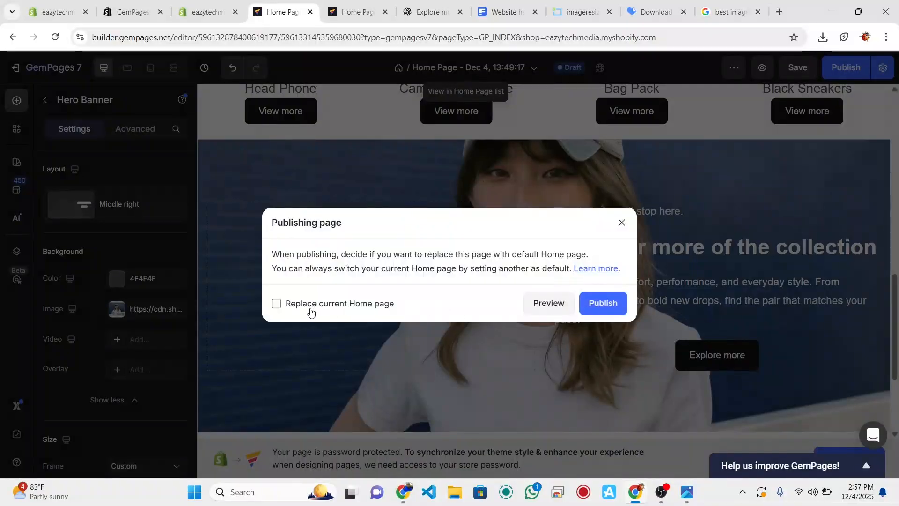
pyautogui.click(278, 304)
pyautogui.click(621, 302)
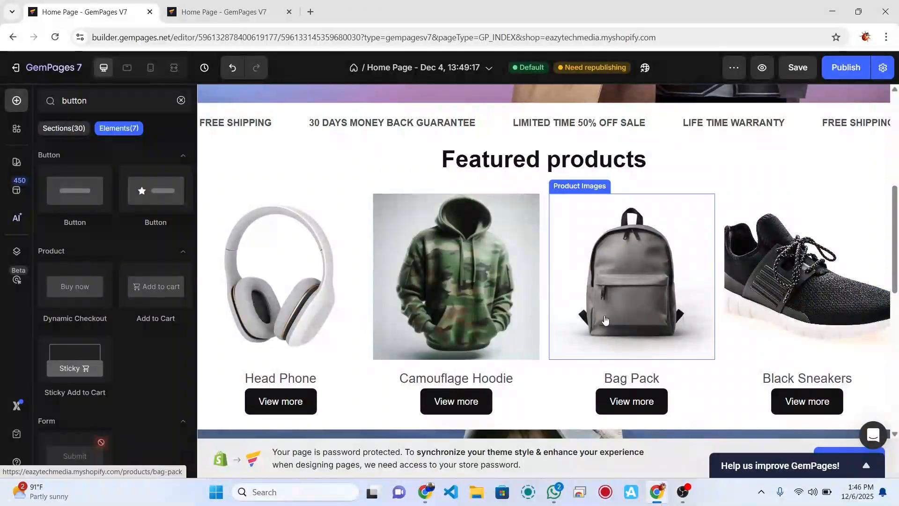
pyautogui.scroll(-8, 604, 316)
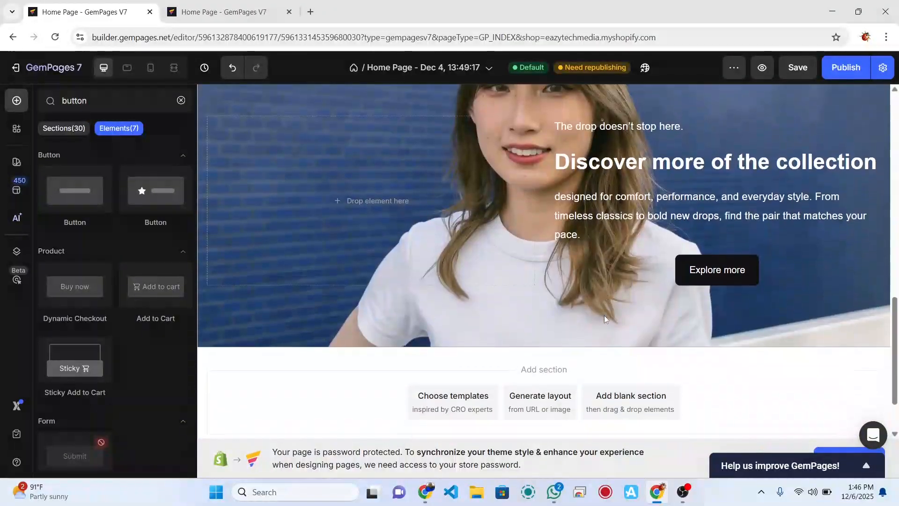
pyautogui.scroll(1, 604, 316)
pyautogui.scroll(1, 604, 316)
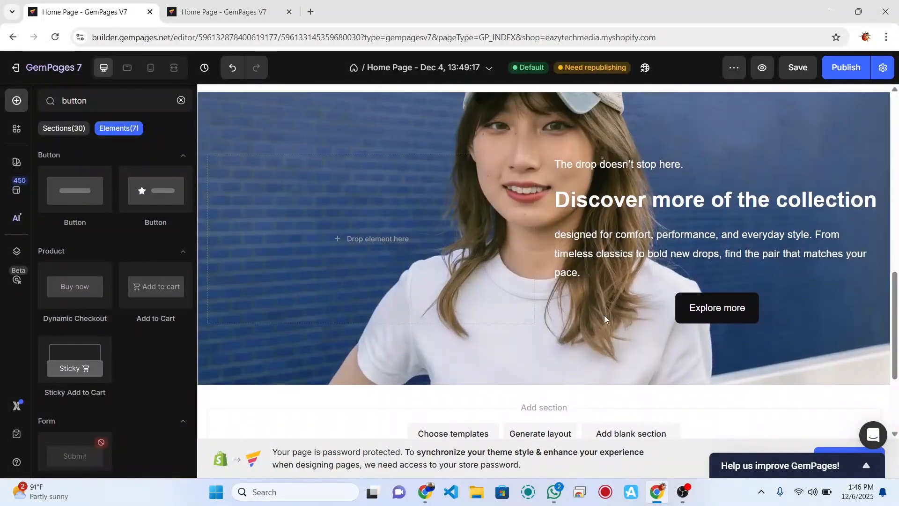
pyautogui.scroll(4, 639, 235)
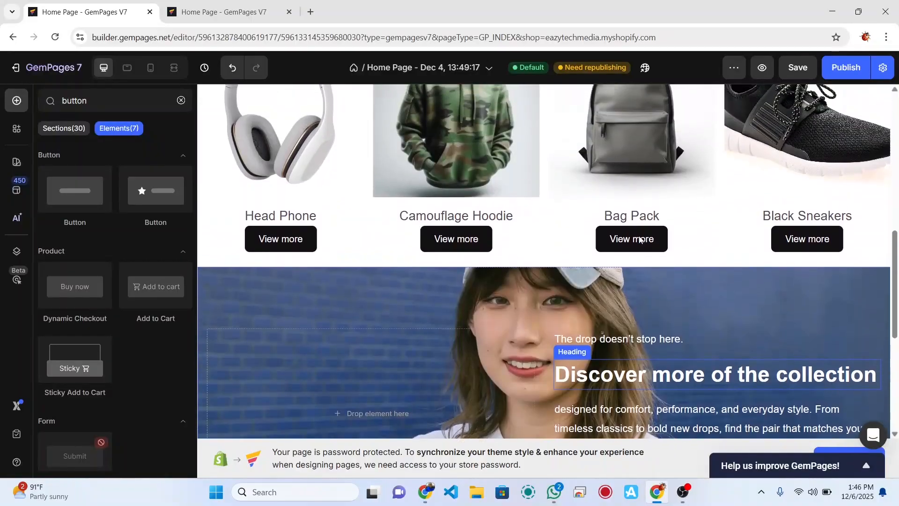
pyautogui.scroll(1, 639, 239)
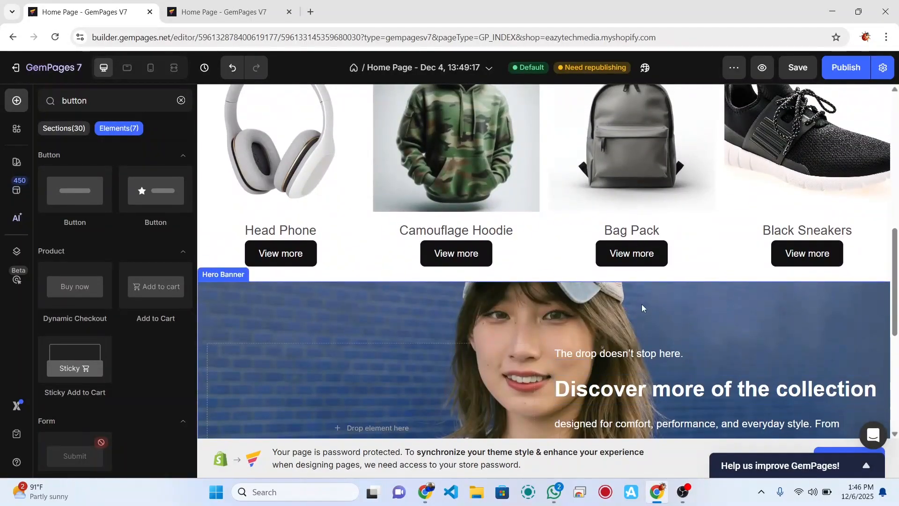
pyautogui.scroll(3, 641, 307)
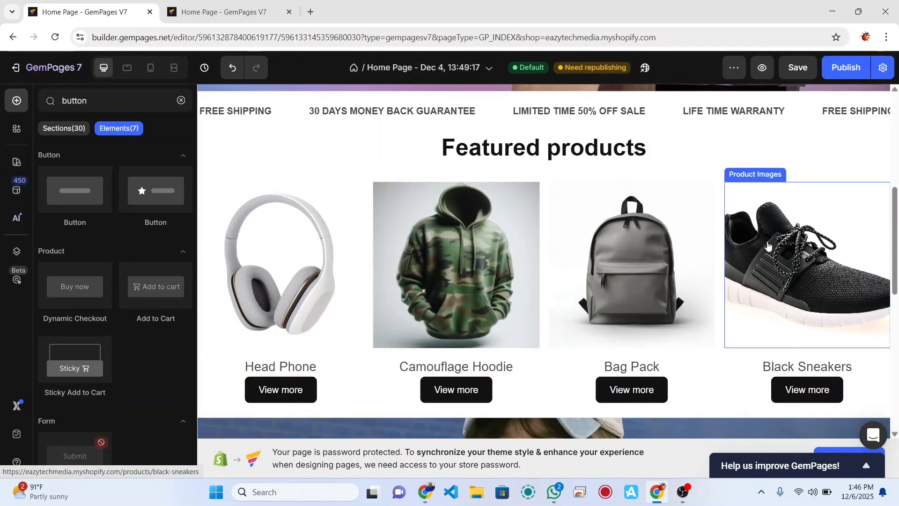
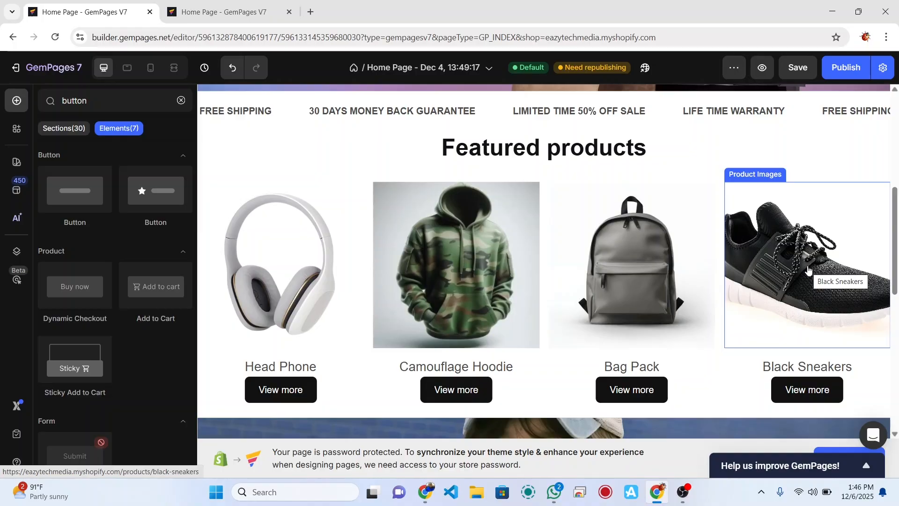
# Step: Set the Product Images' Featured image scale to Fit image so each whole shoe shows
pyautogui.click(808, 270)
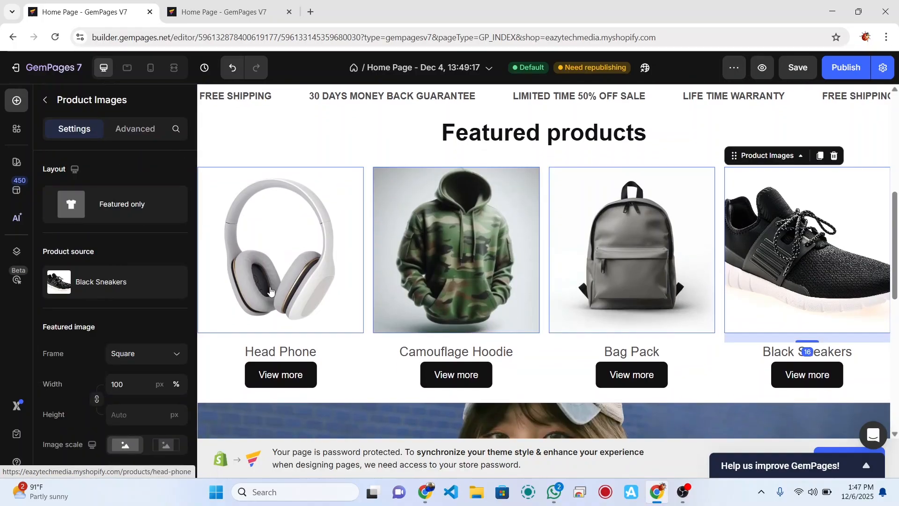
pyautogui.scroll(-1, 127, 322)
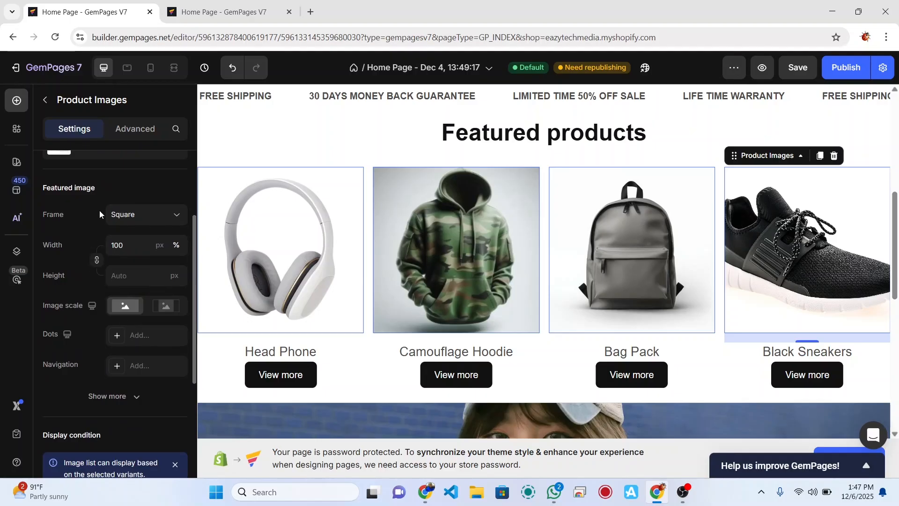
pyautogui.scroll(2, 78, 234)
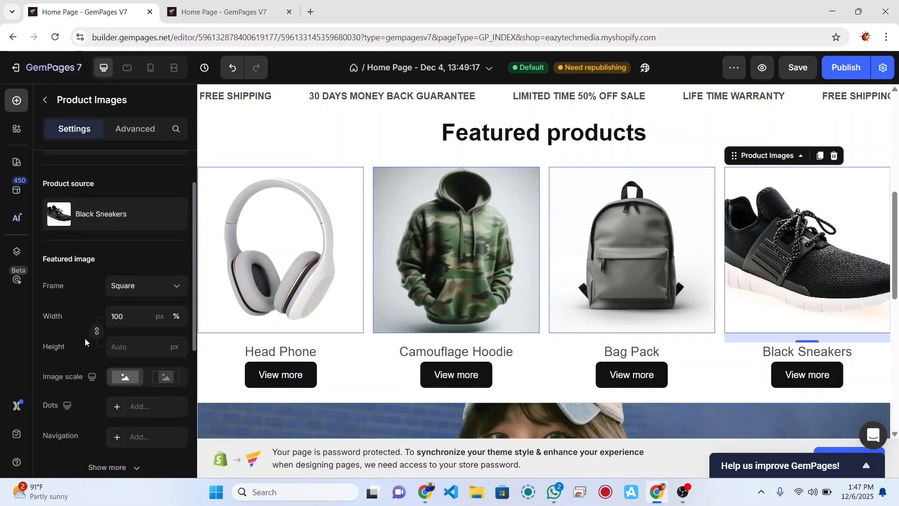
pyautogui.scroll(-2, 85, 342)
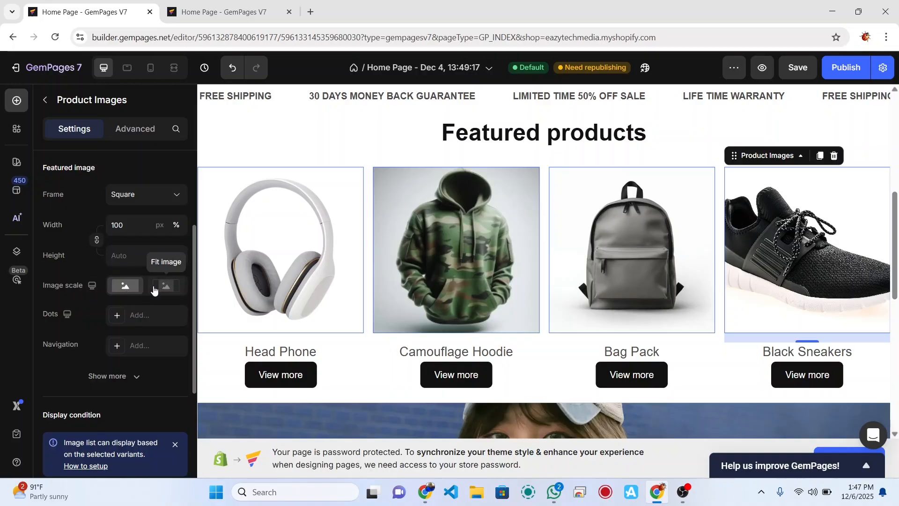
pyautogui.click(165, 290)
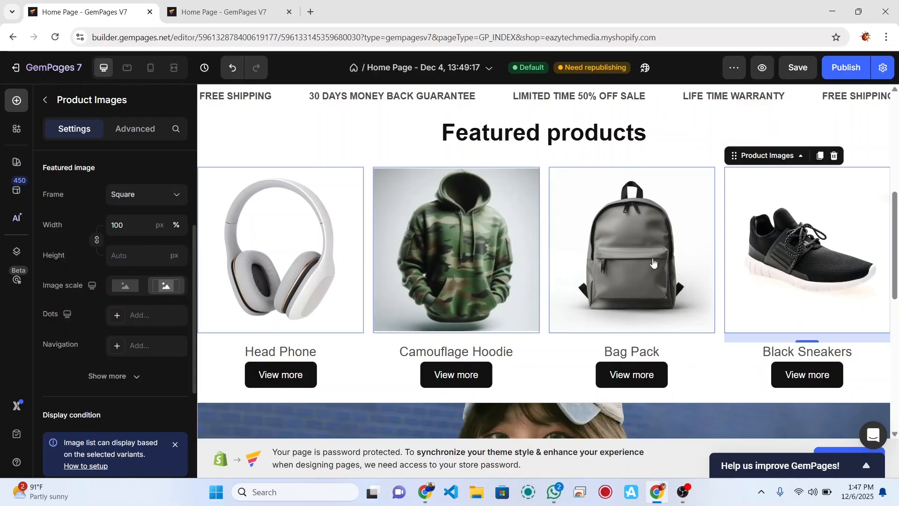
pyautogui.scroll(-10, 779, 277)
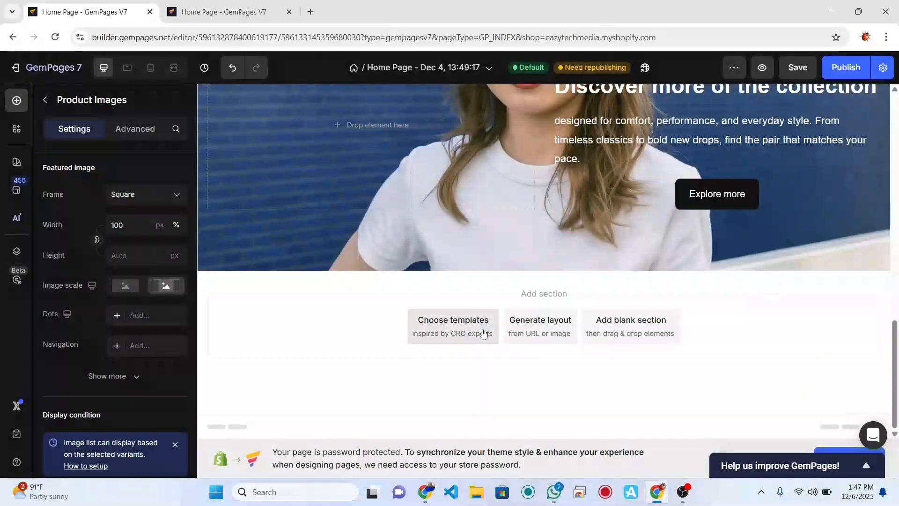
# Step: Search 'marquee' and drop a Marquee element at the bottom of the home page
pyautogui.click(16, 101)
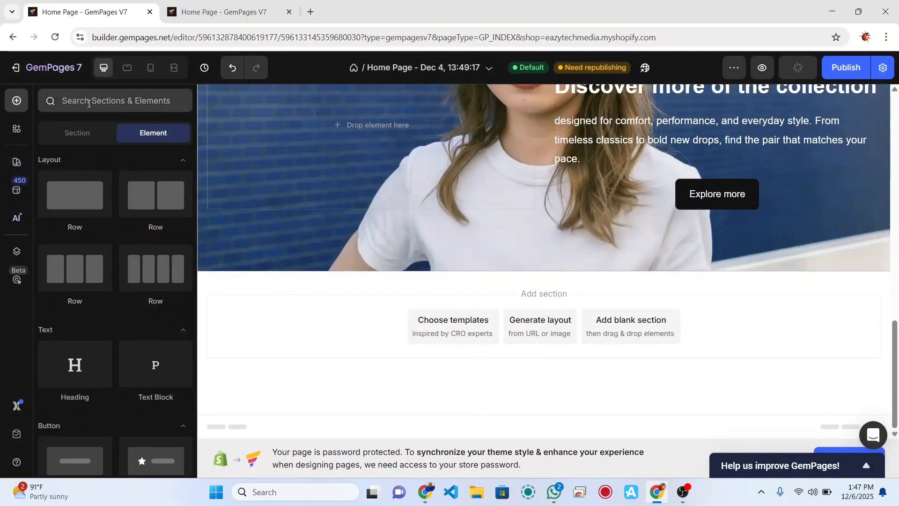
pyautogui.click(89, 103)
pyautogui.write('mar')
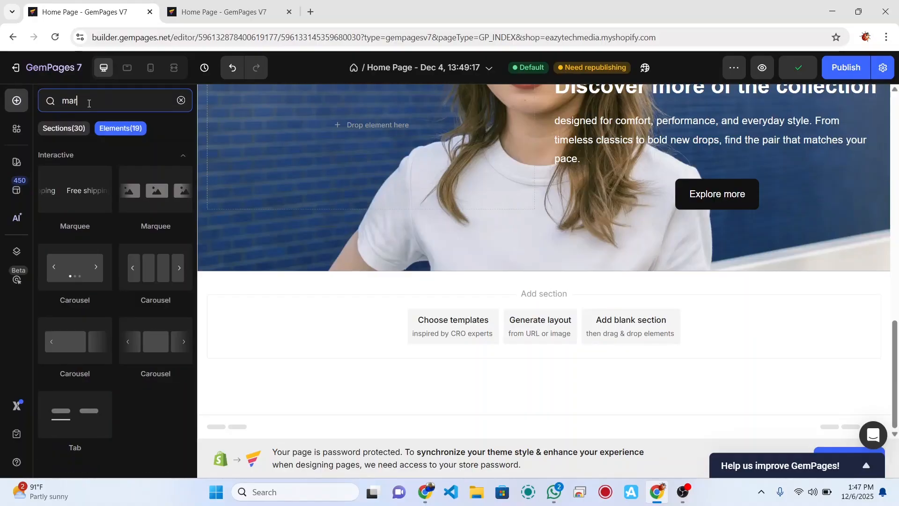
pyautogui.write('quee')
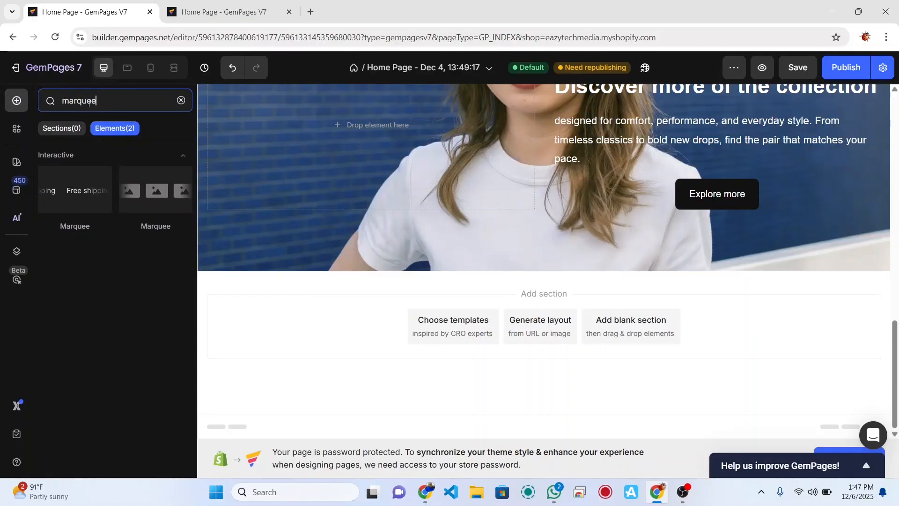
pyautogui.moveTo(88, 189); pyautogui.dragTo(438, 287)
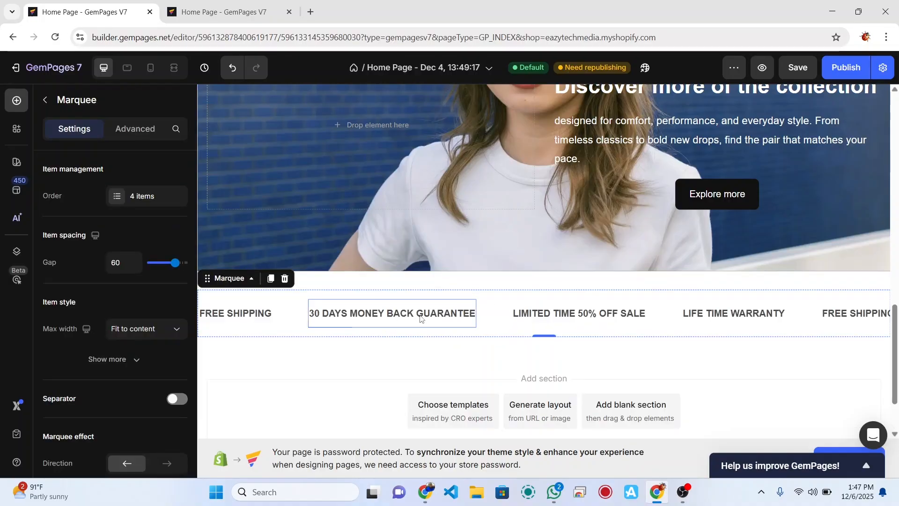
pyautogui.scroll(6, 555, 190)
pyautogui.scroll(4, 554, 190)
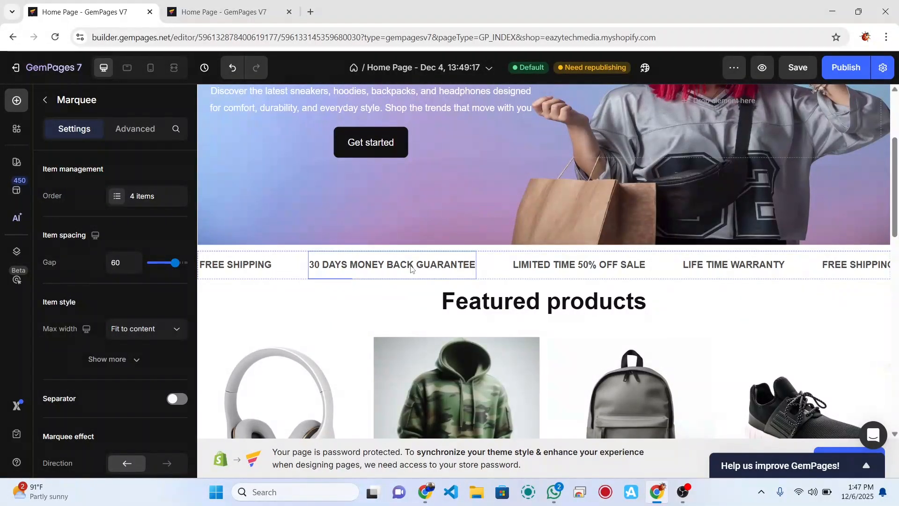
pyautogui.scroll(-15, 410, 269)
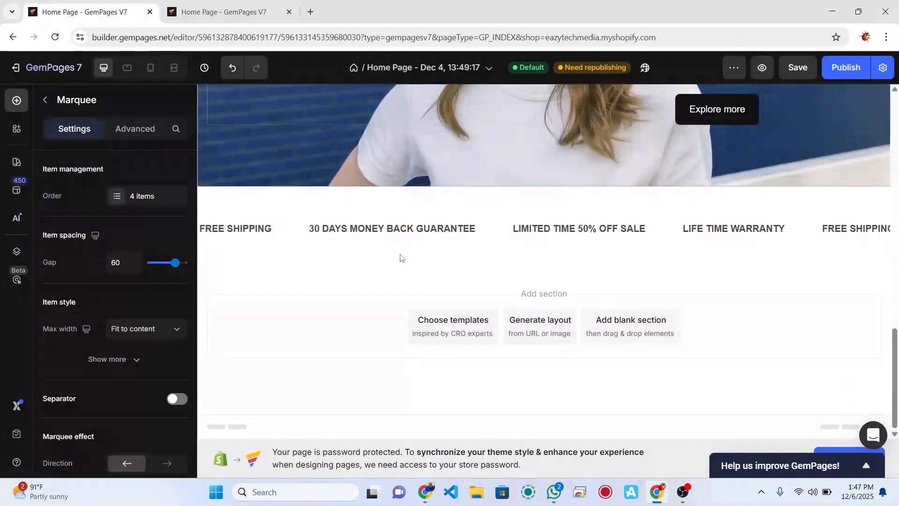
pyautogui.click(406, 239)
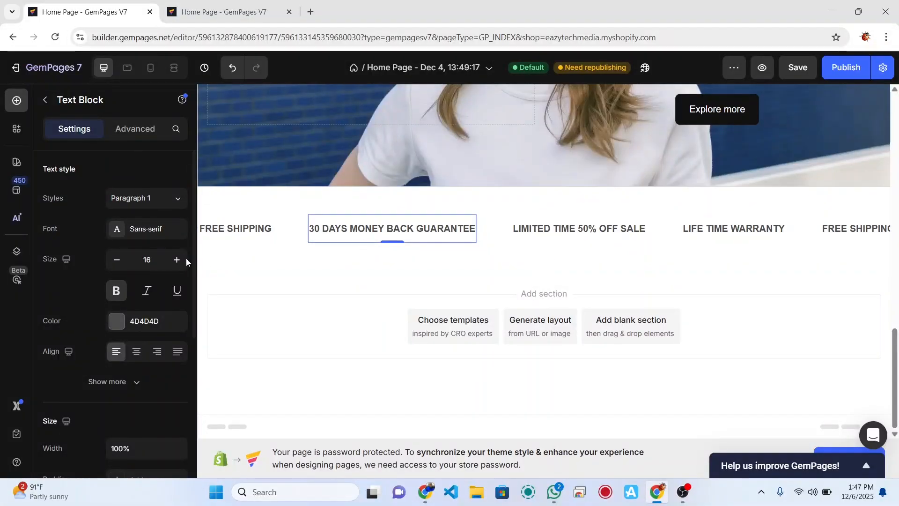
# Step: Change the 30 Days Money Back Guarantee and Free Shipping text size to 23
pyautogui.doubleClick(150, 258)
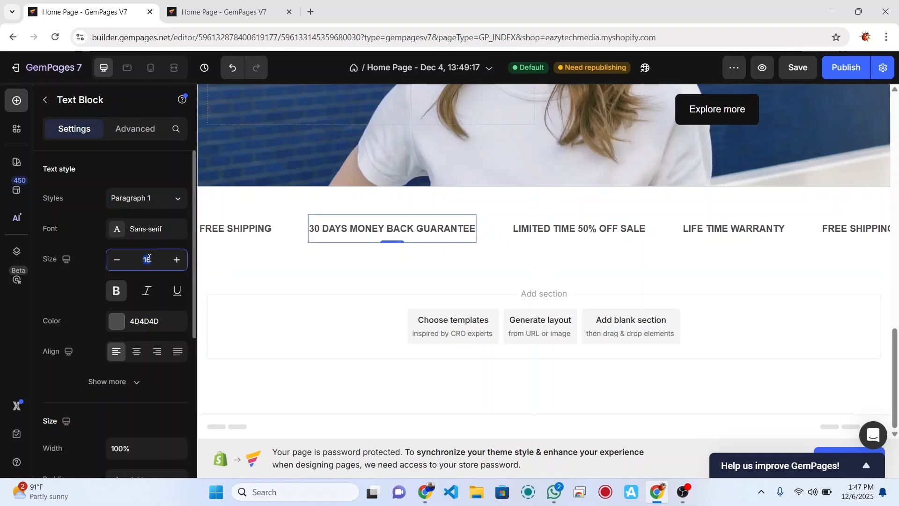
pyautogui.write('23')
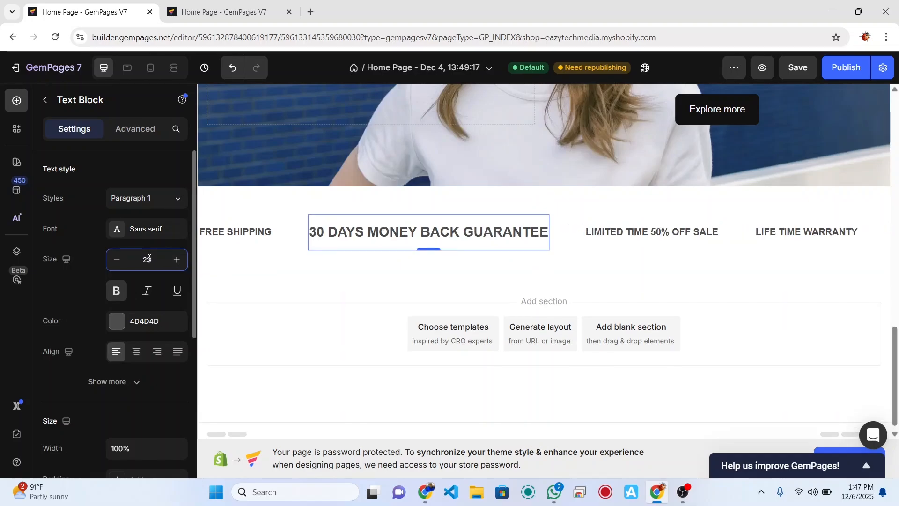
pyautogui.click(226, 237)
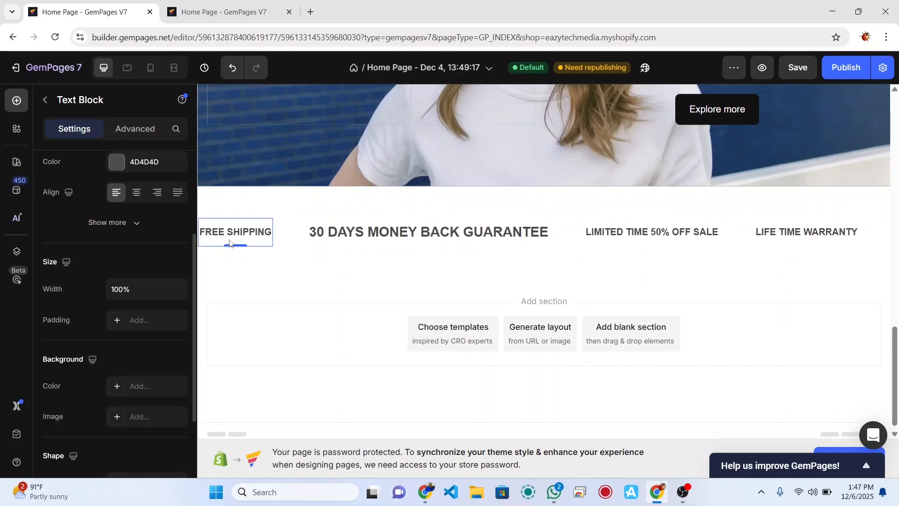
pyautogui.scroll(3, 141, 197)
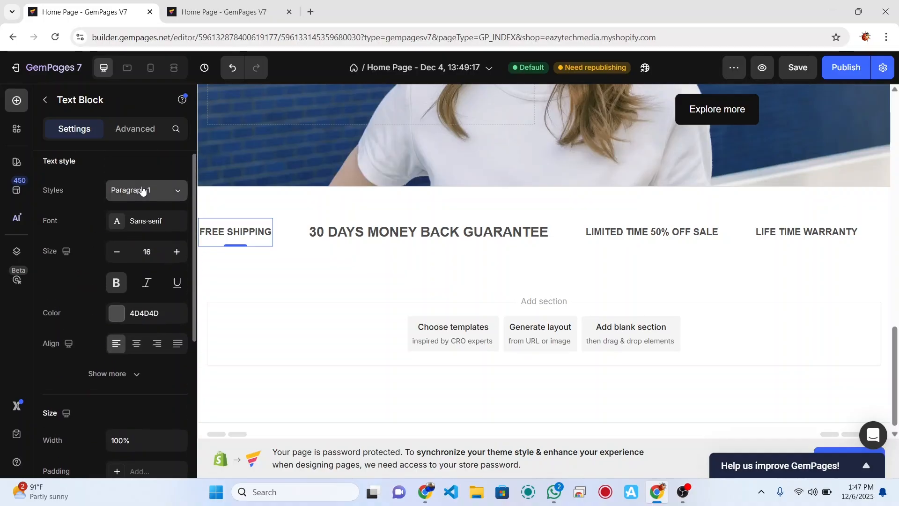
pyautogui.doubleClick(147, 252)
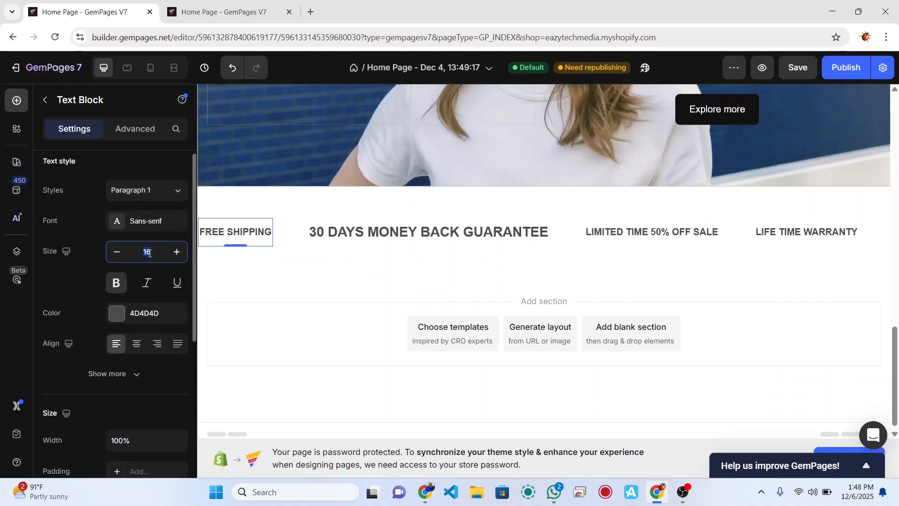
pyautogui.write('23')
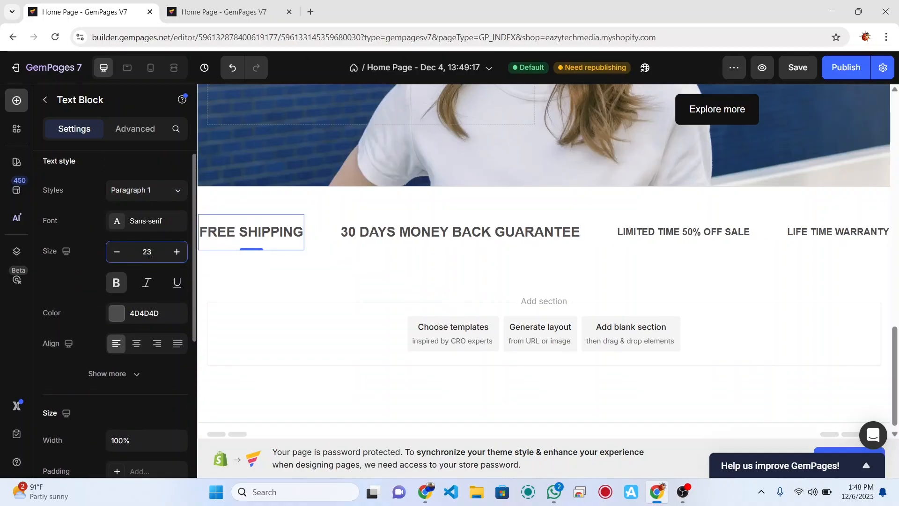
# Step: Change the Limited Time 50% Off Sale and Life Time Warranty text size to 23
pyautogui.click(631, 236)
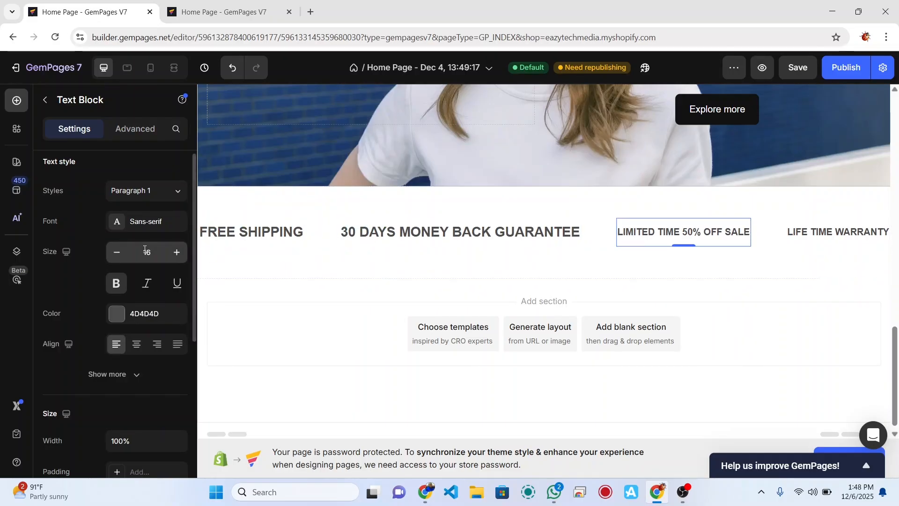
pyautogui.click(147, 251)
pyautogui.write('23')
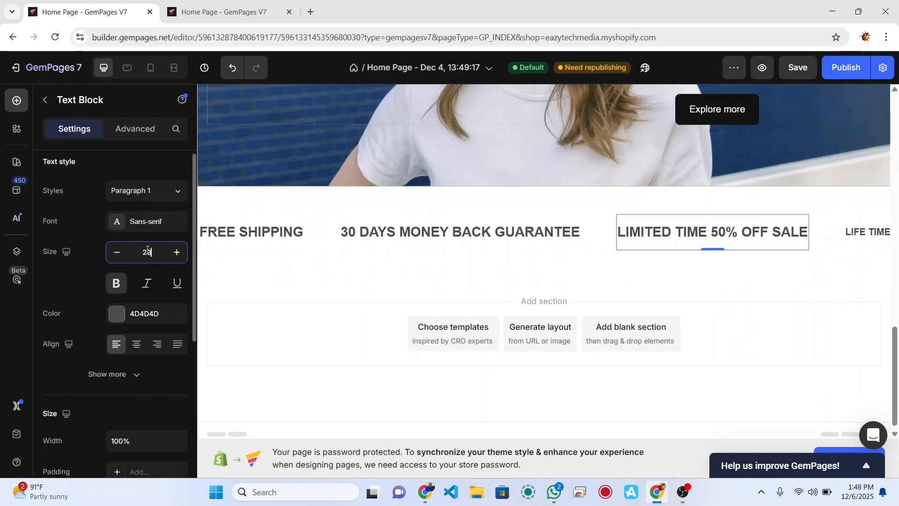
pyautogui.click(879, 239)
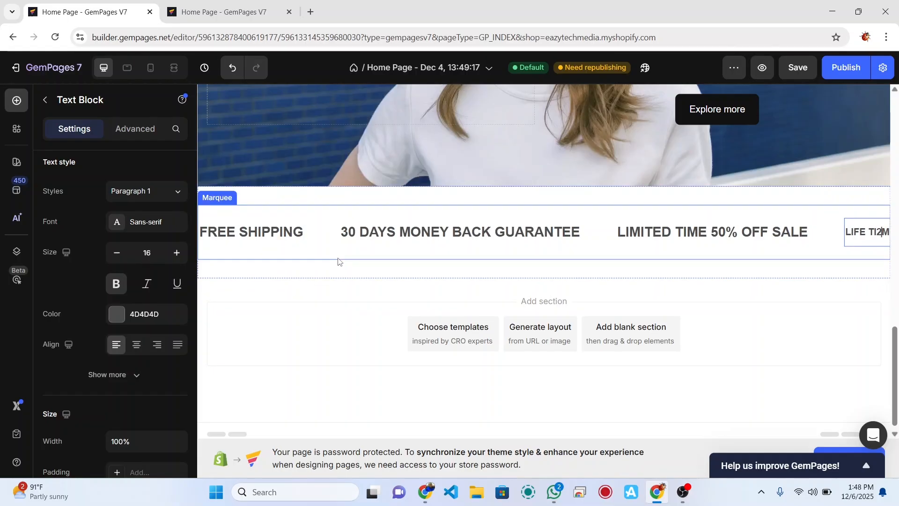
pyautogui.doubleClick(151, 252)
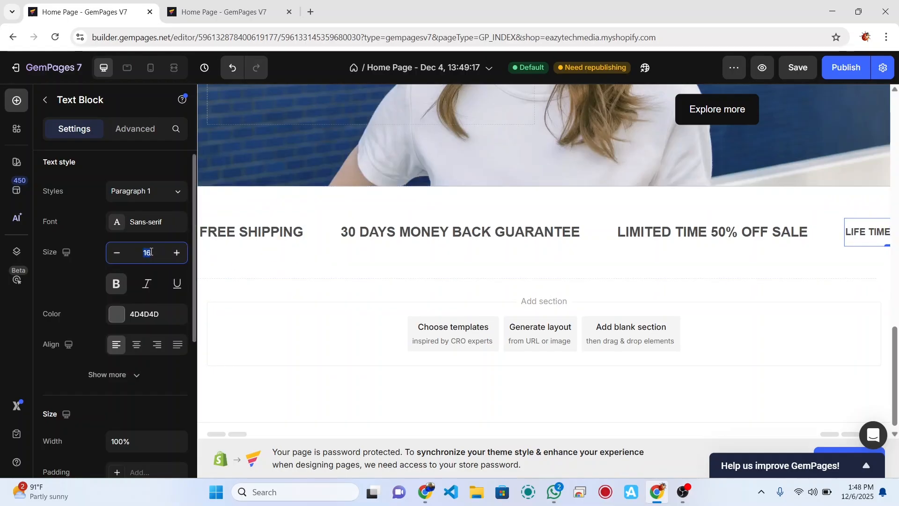
pyautogui.write('23')
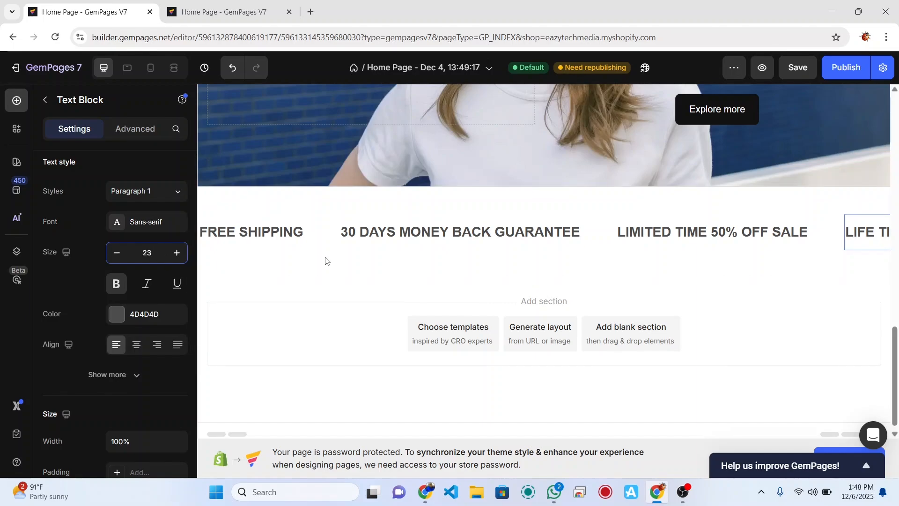
pyautogui.click(326, 257)
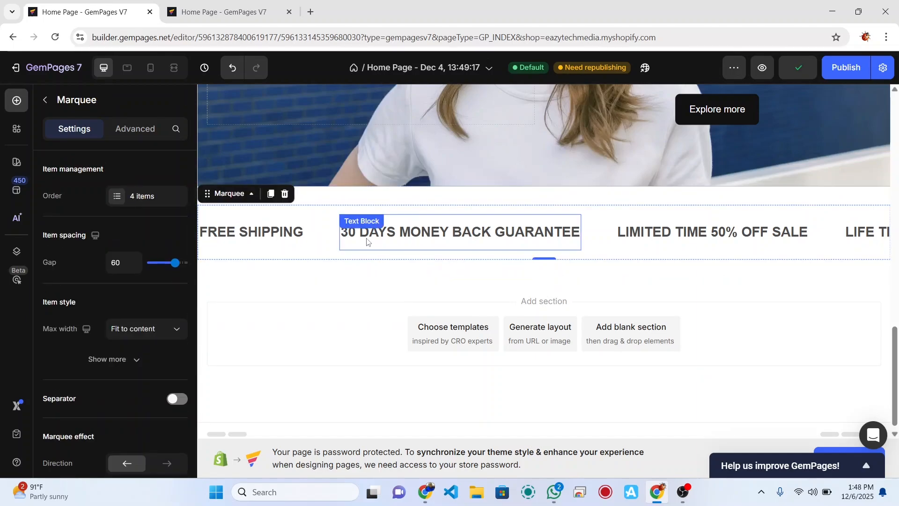
# Step: Set the first marquee item's line height to 130%
pyautogui.click(268, 240)
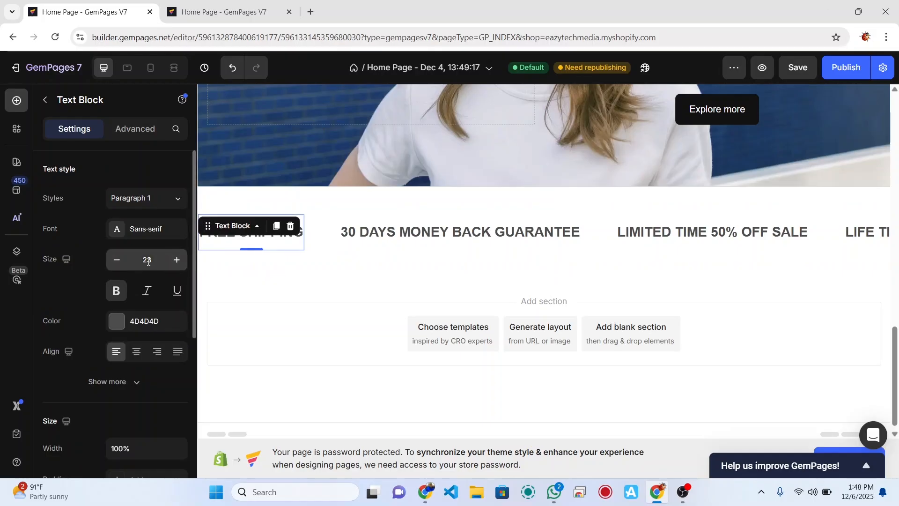
pyautogui.click(378, 239)
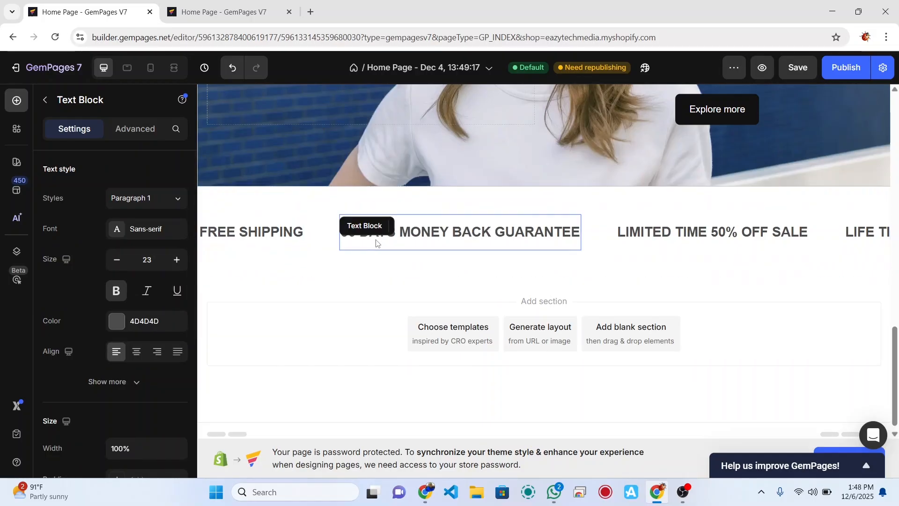
pyautogui.click(211, 236)
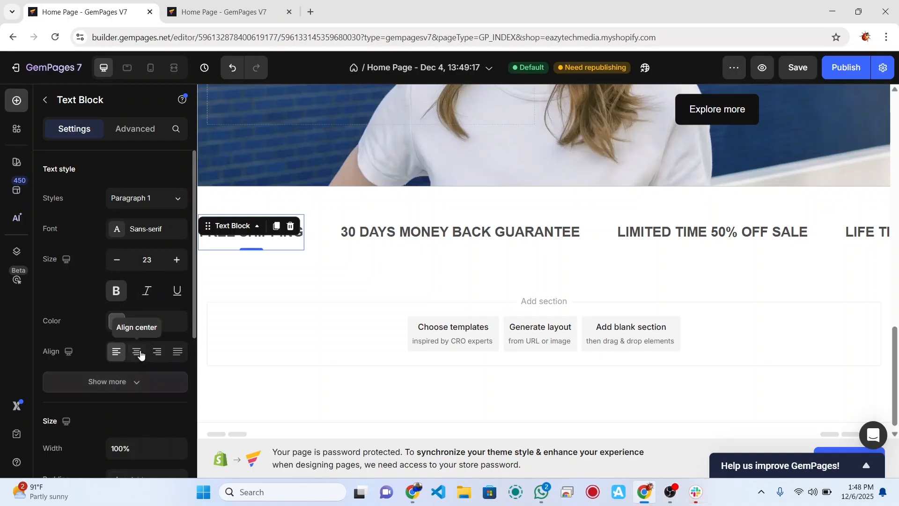
pyautogui.scroll(-2, 134, 326)
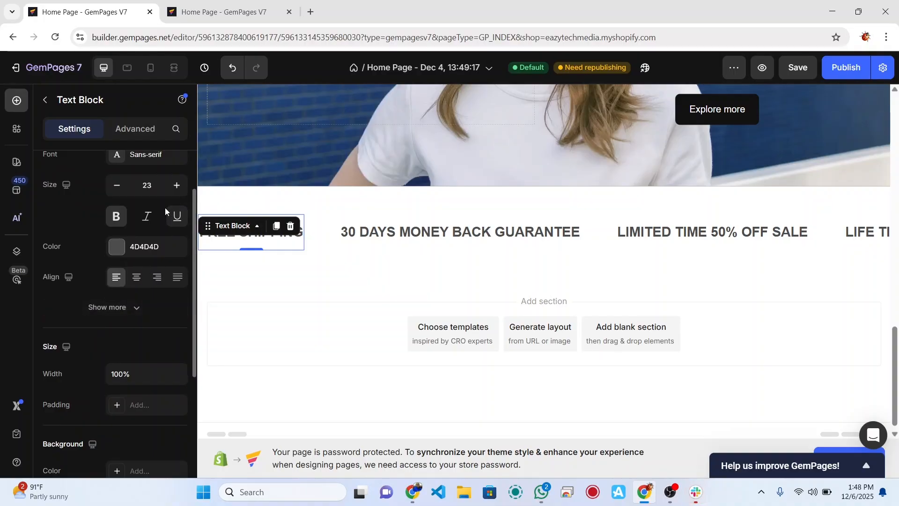
pyautogui.click(135, 317)
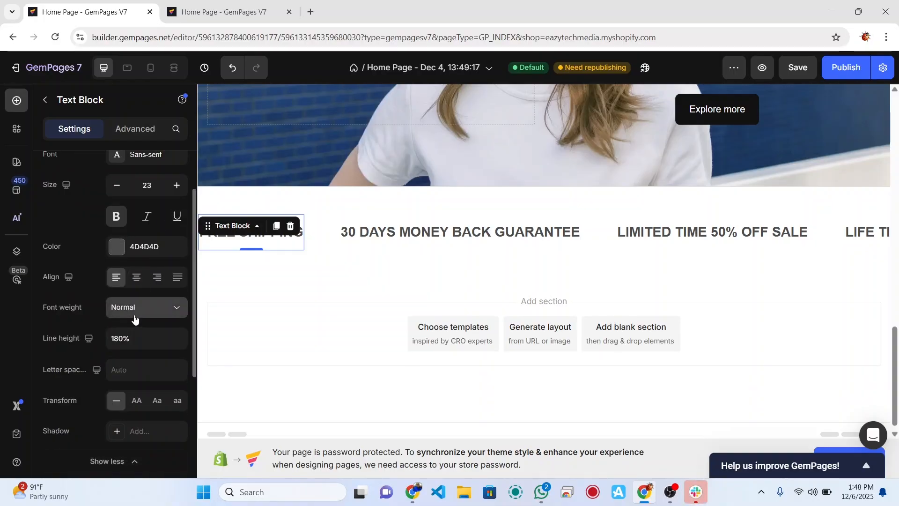
pyautogui.moveTo(112, 338); pyautogui.dragTo(118, 338)
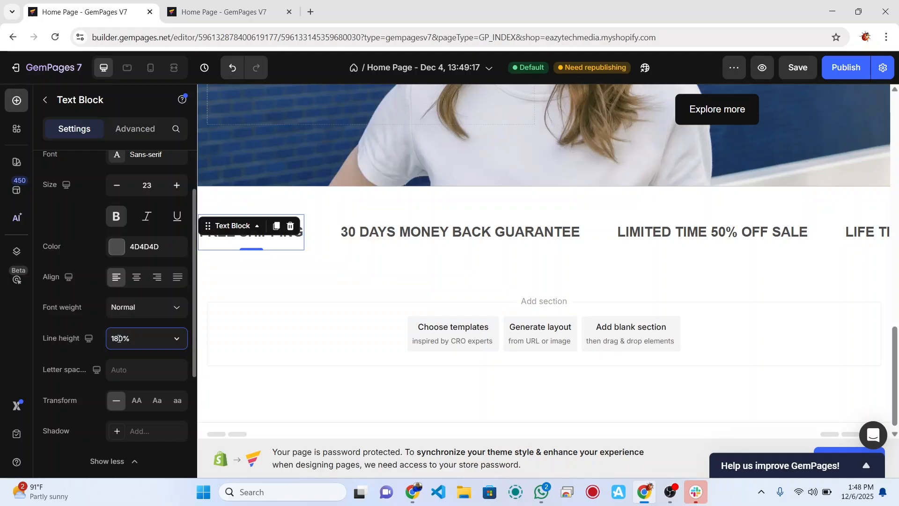
pyautogui.write('13')
pyautogui.click(161, 406)
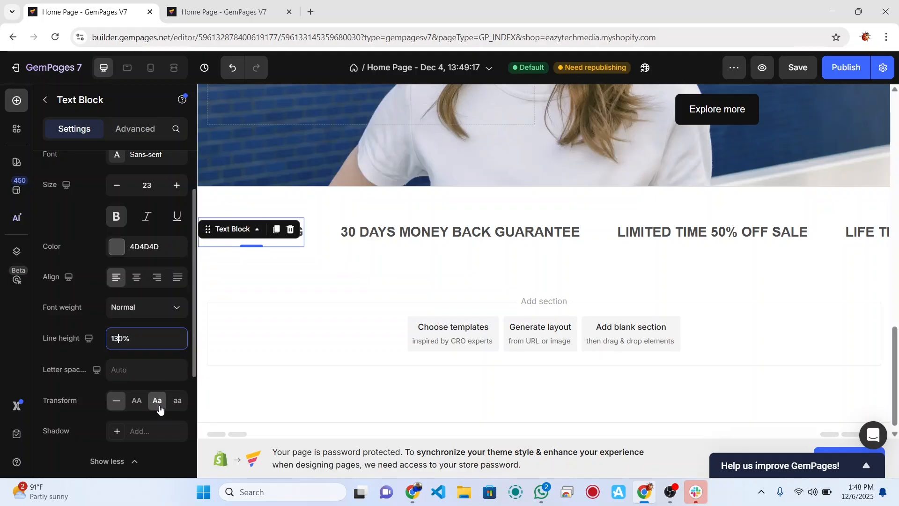
pyautogui.click(302, 319)
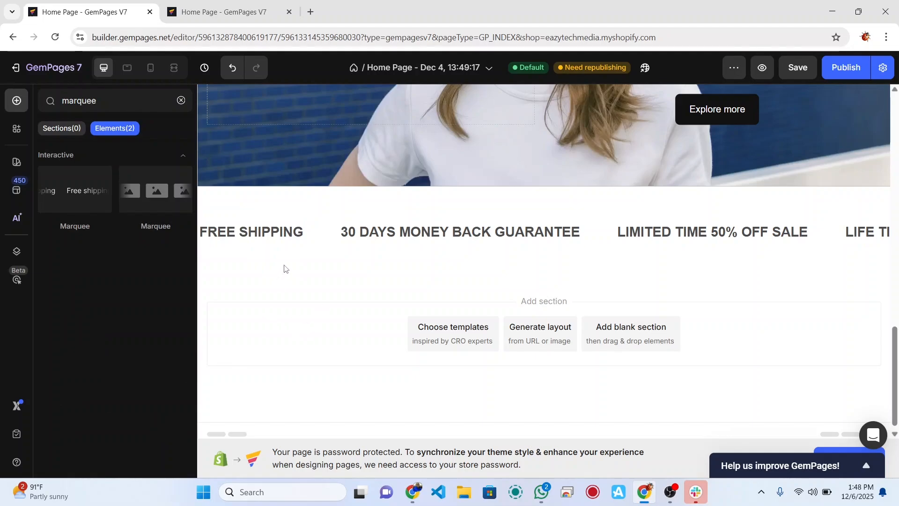
# Step: Make Free Shipping regular weight and title case
pyautogui.click(281, 241)
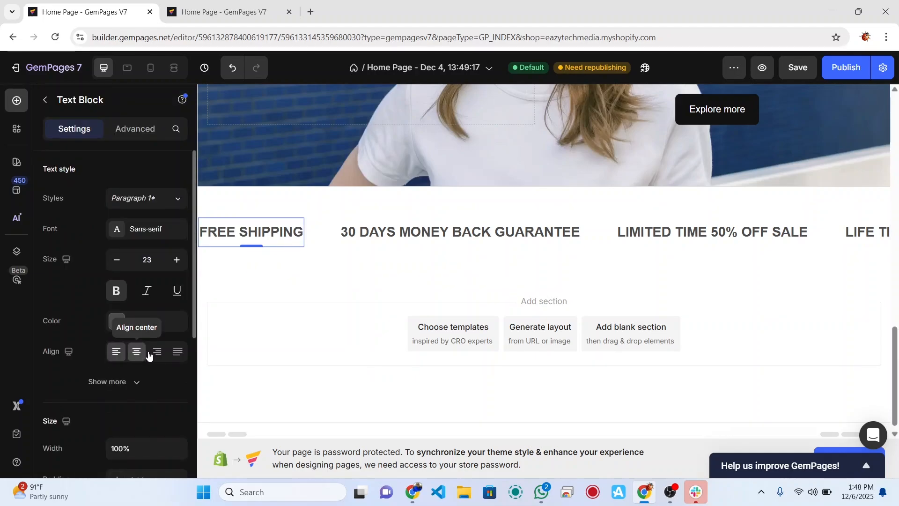
pyautogui.click(121, 294)
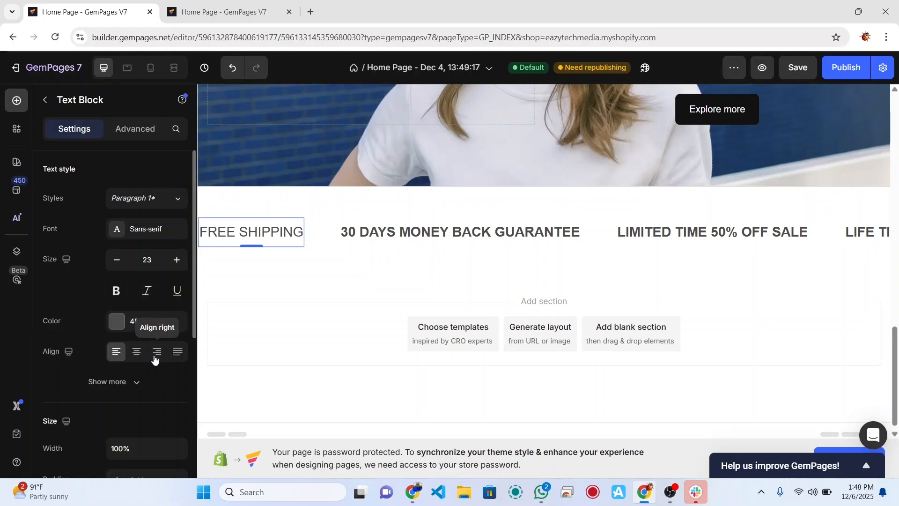
pyautogui.scroll(-1, 137, 360)
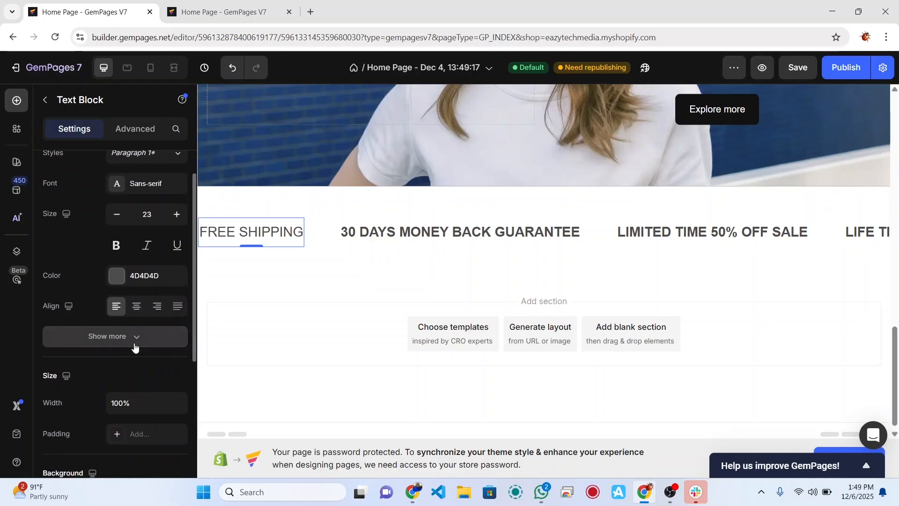
pyautogui.click(134, 339)
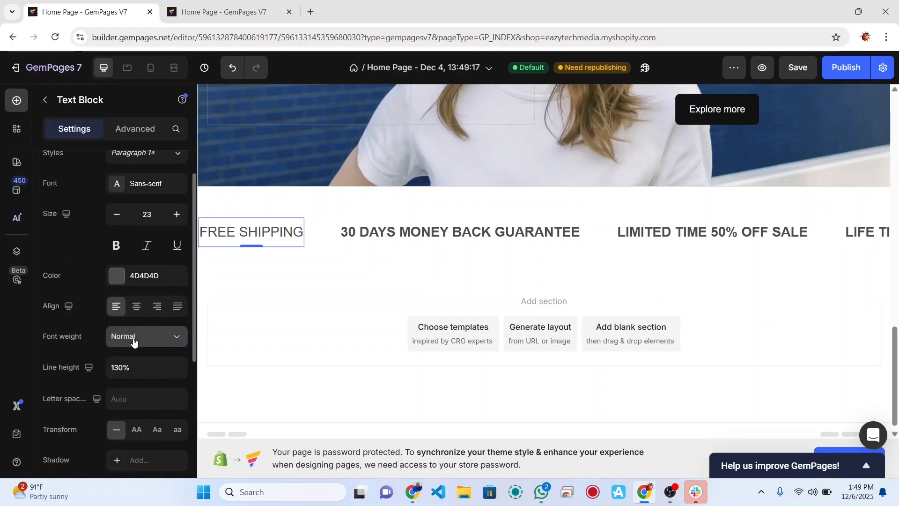
pyautogui.click(155, 433)
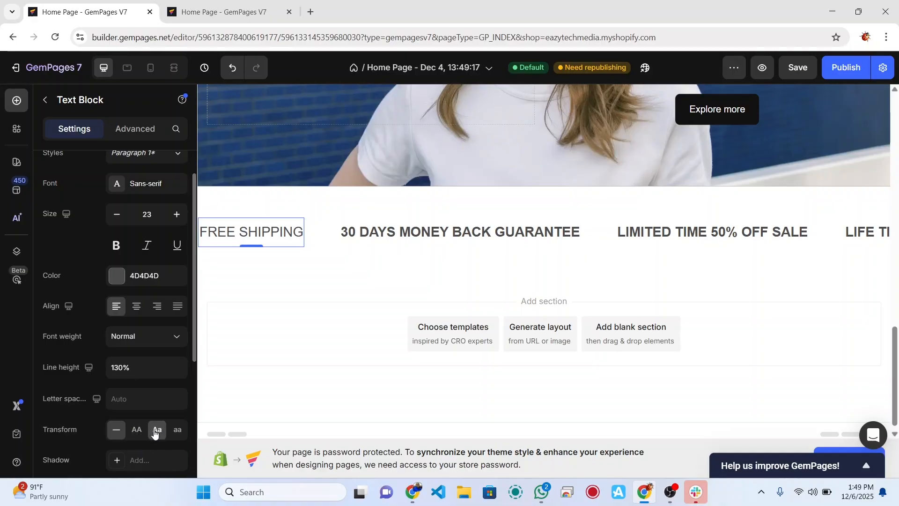
pyautogui.click(155, 434)
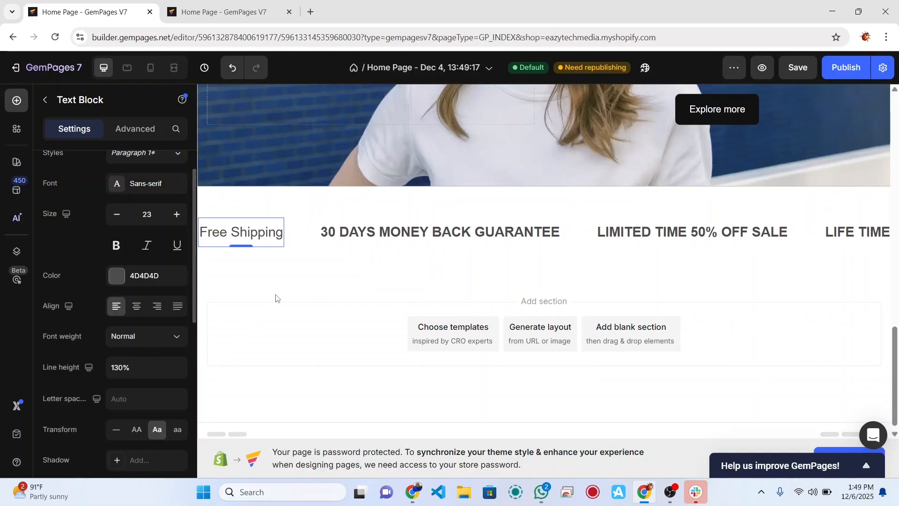
# Step: Set the 30 Days Money Back Guarantee item's line height to 130%
pyautogui.click(405, 235)
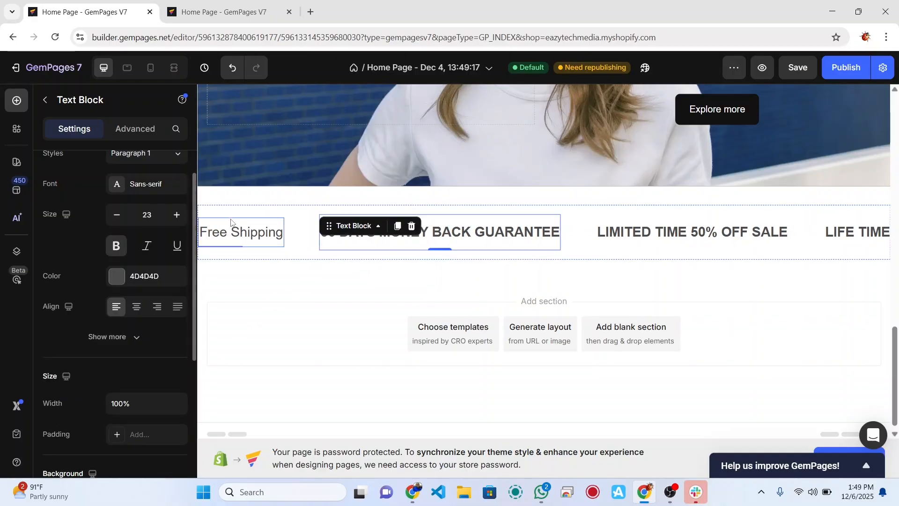
pyautogui.click(120, 336)
pyautogui.press('BackSpace')
pyautogui.write('30')
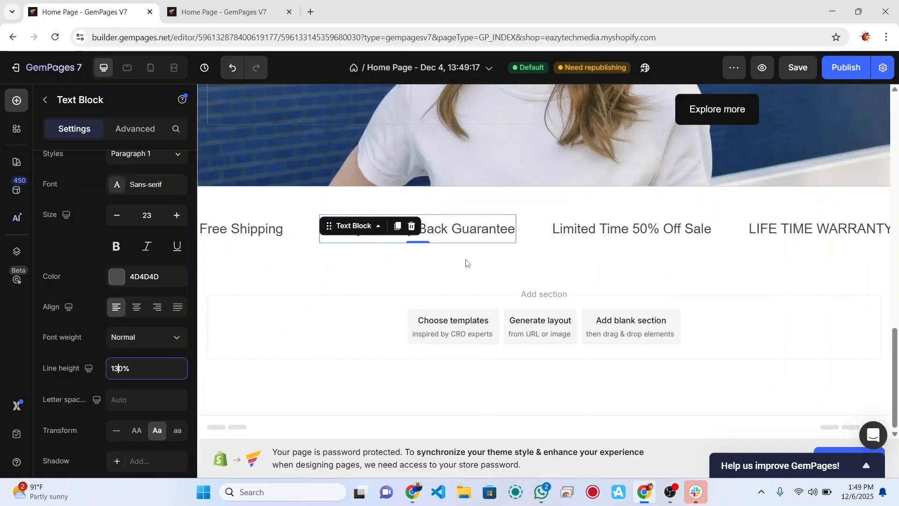
pyautogui.click(602, 264)
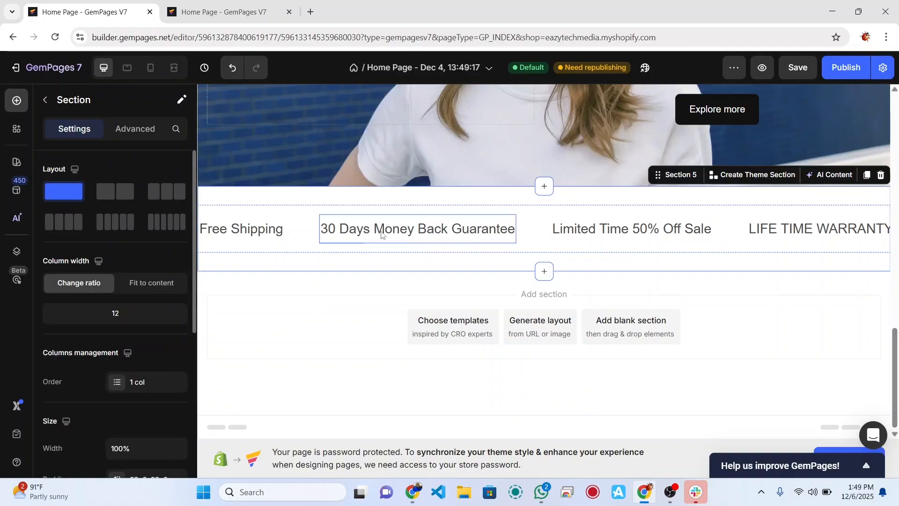
# Step: Save the page changes with Ctrl+S
pyautogui.hotkey('ctrl', 's')
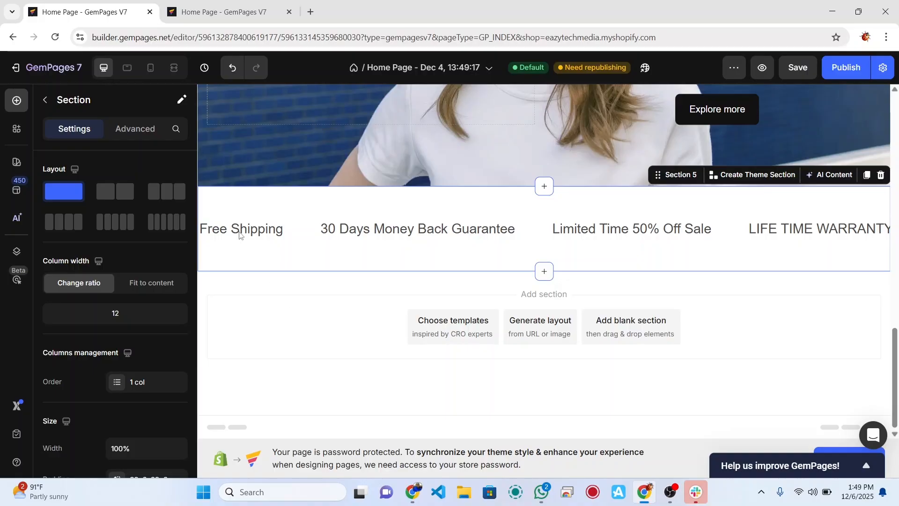
pyautogui.scroll(8, 375, 135)
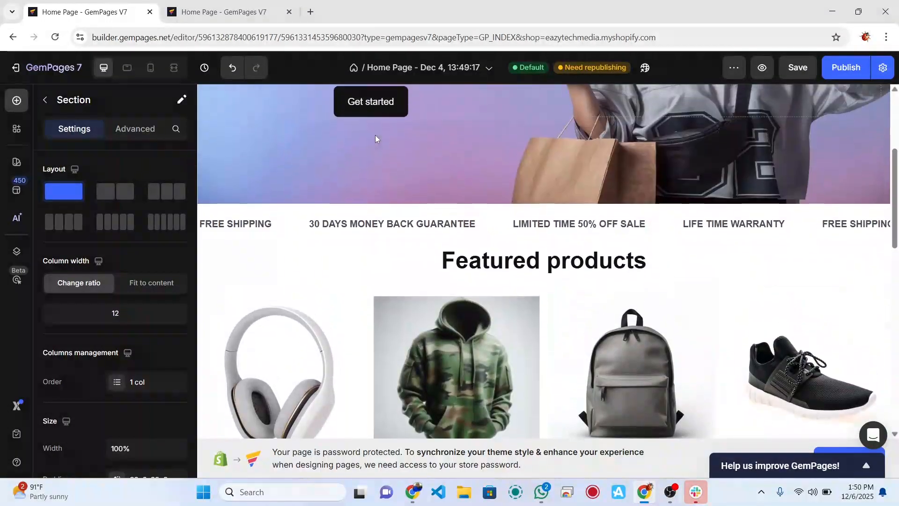
pyautogui.scroll(-8, 370, 248)
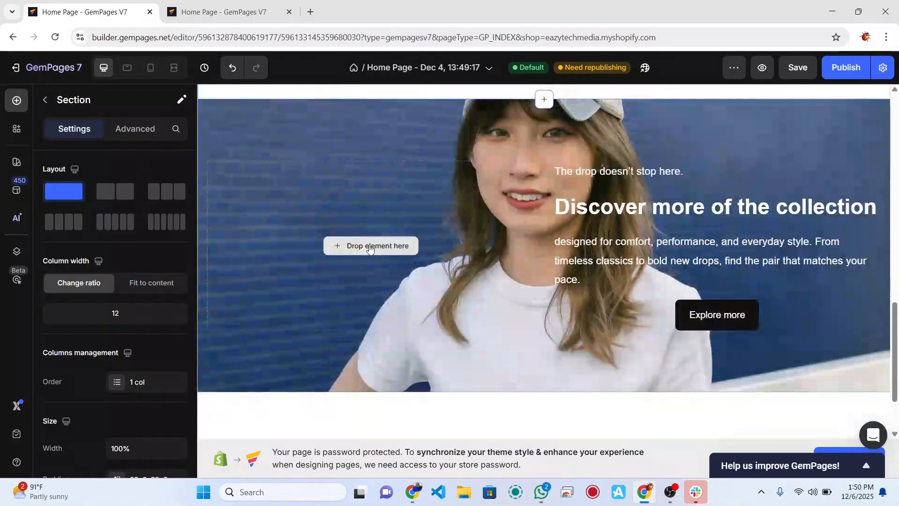
pyautogui.scroll(-4, 370, 248)
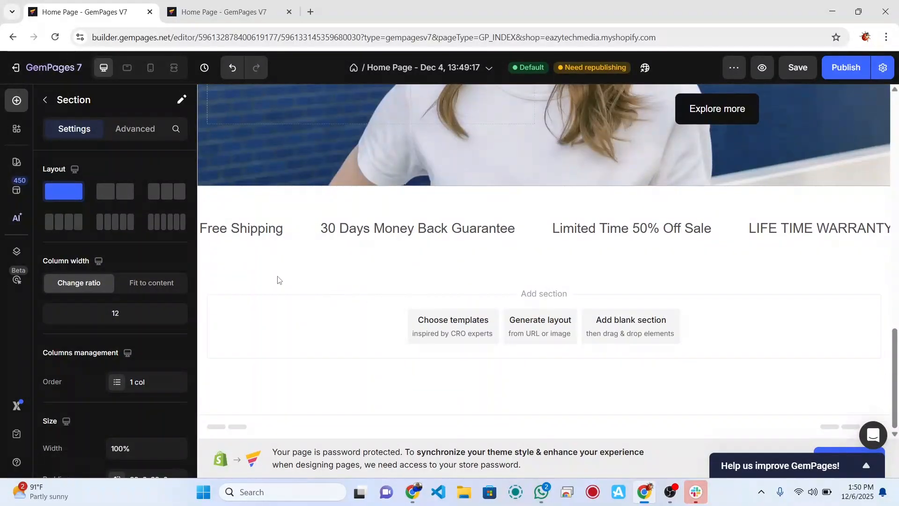
# Step: Add a 4/4/4 three-column row in its own section below the marquee
pyautogui.click(18, 107)
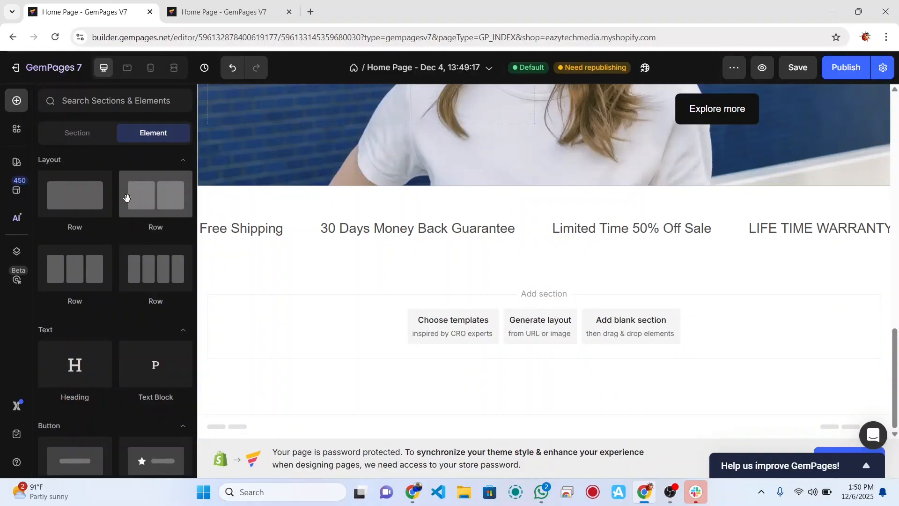
pyautogui.moveTo(76, 267); pyautogui.dragTo(372, 263)
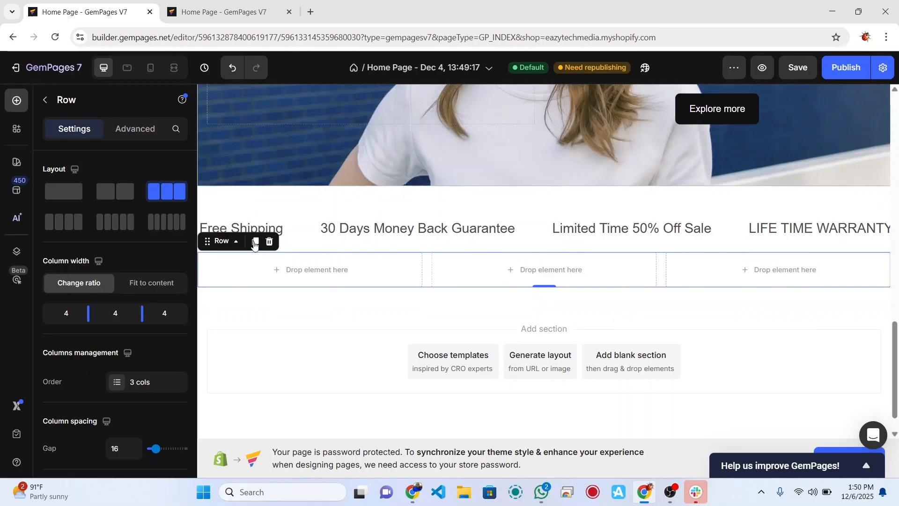
pyautogui.moveTo(257, 255); pyautogui.dragTo(291, 333)
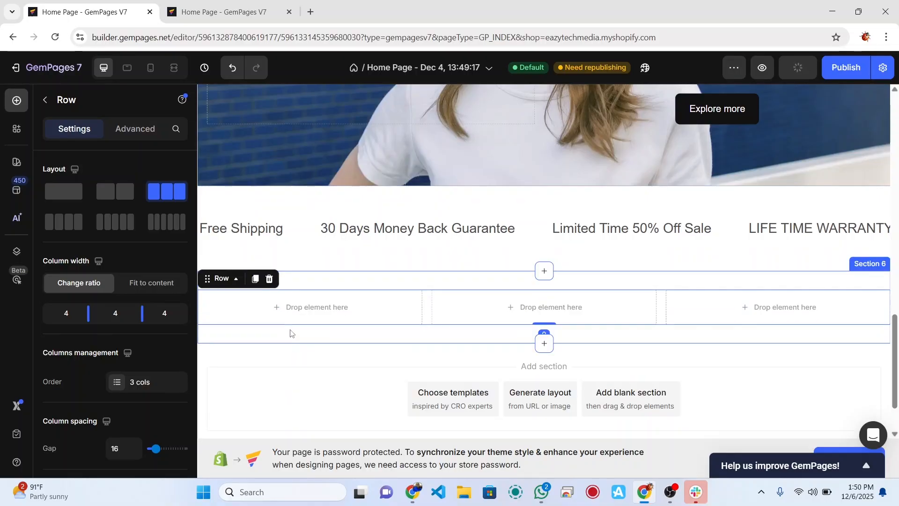
# Step: Drop a single-column row into the first column of the three-column row
pyautogui.click(551, 248)
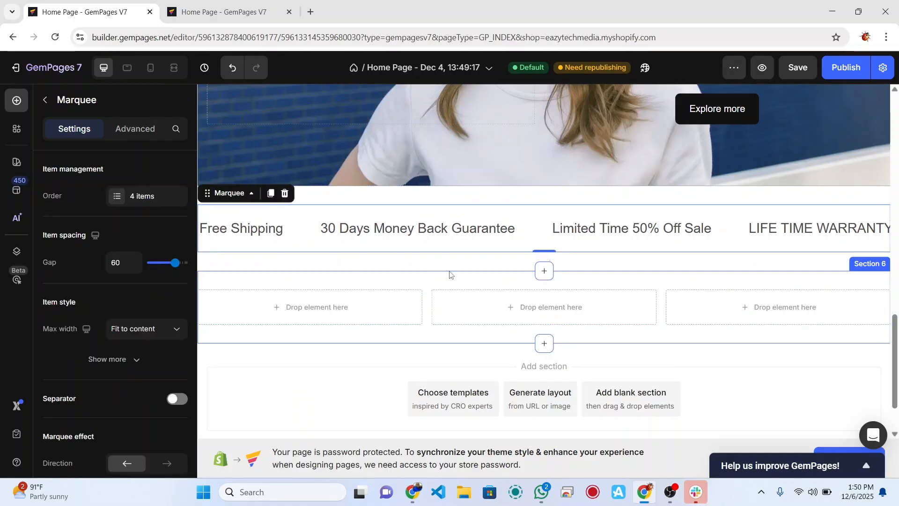
pyautogui.click(17, 101)
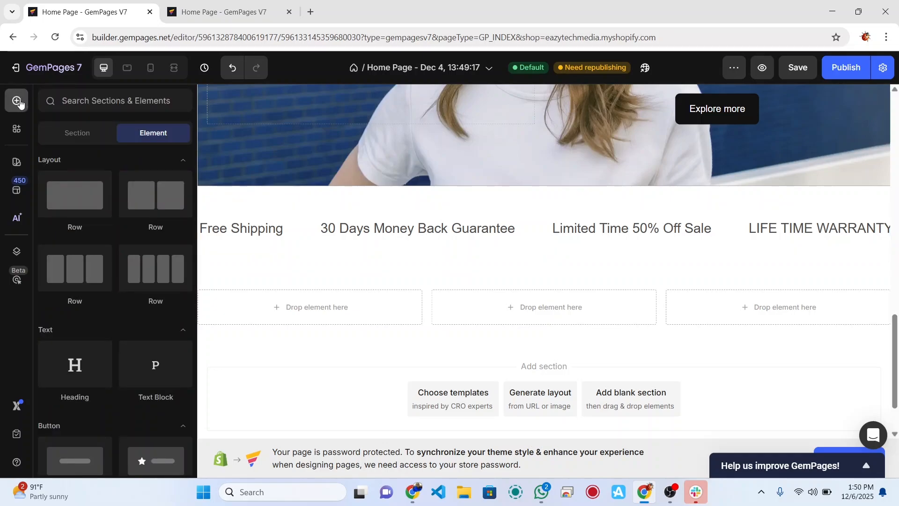
pyautogui.scroll(3, 424, 128)
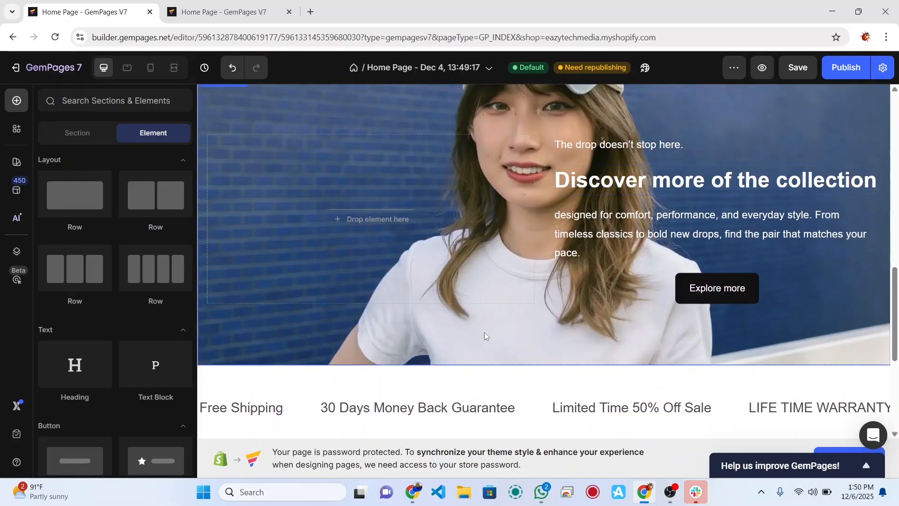
pyautogui.scroll(-5, 479, 354)
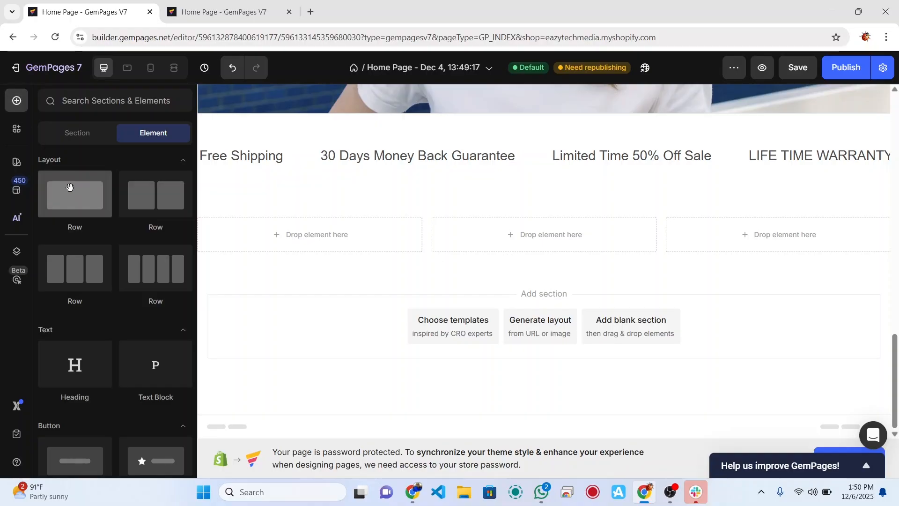
pyautogui.moveTo(70, 187); pyautogui.dragTo(280, 234)
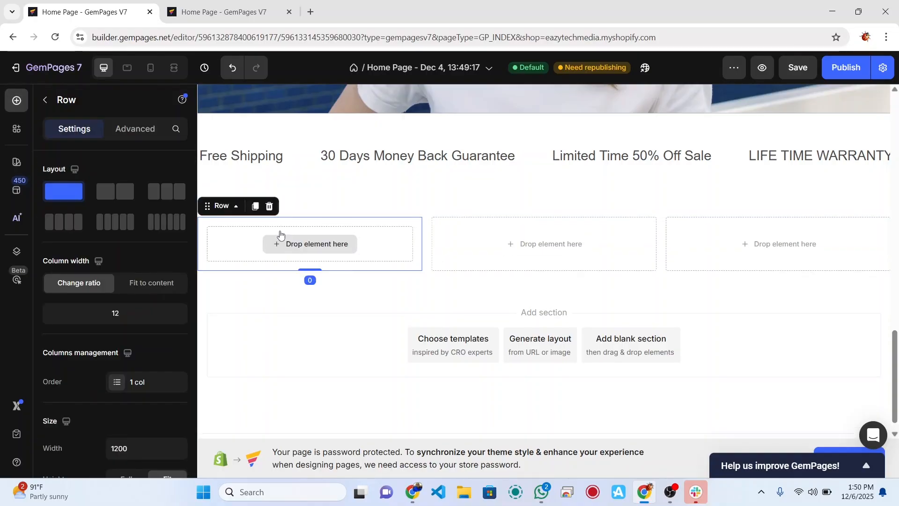
# Step: Place an Image element showing three handbags in that inner row
pyautogui.click(16, 101)
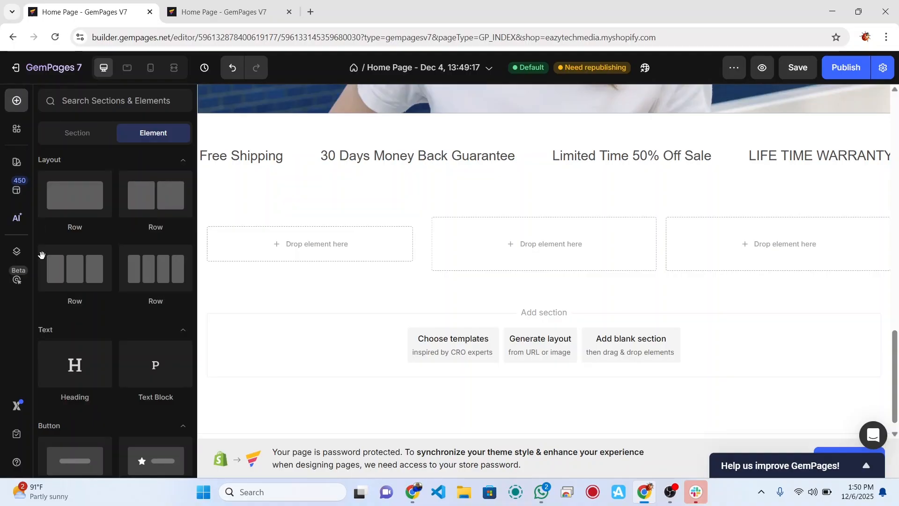
pyautogui.scroll(-5, 67, 345)
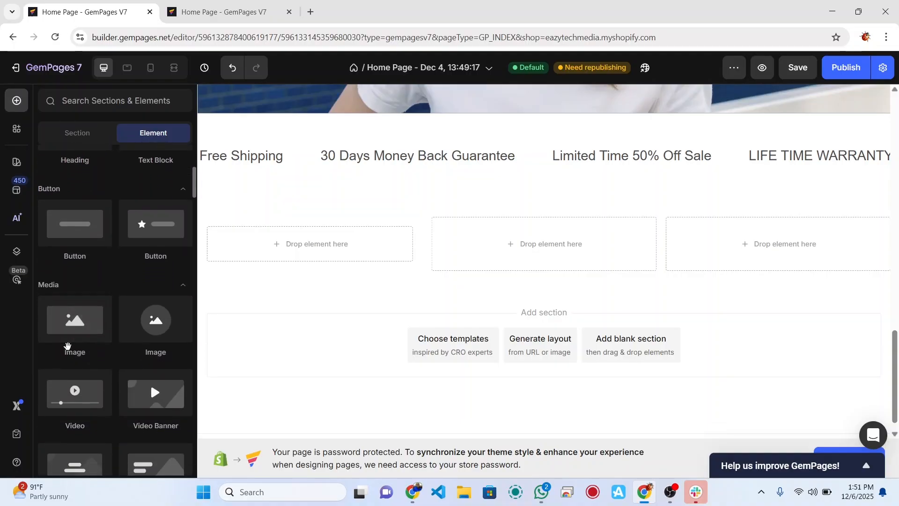
pyautogui.moveTo(68, 346); pyautogui.dragTo(291, 242)
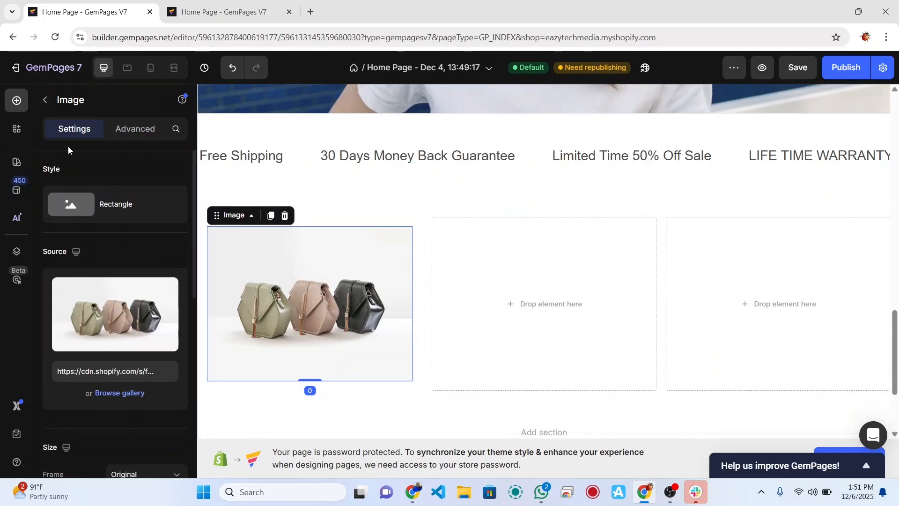
# Step: Add a placeholder Text Block under the handbag image
pyautogui.click(17, 100)
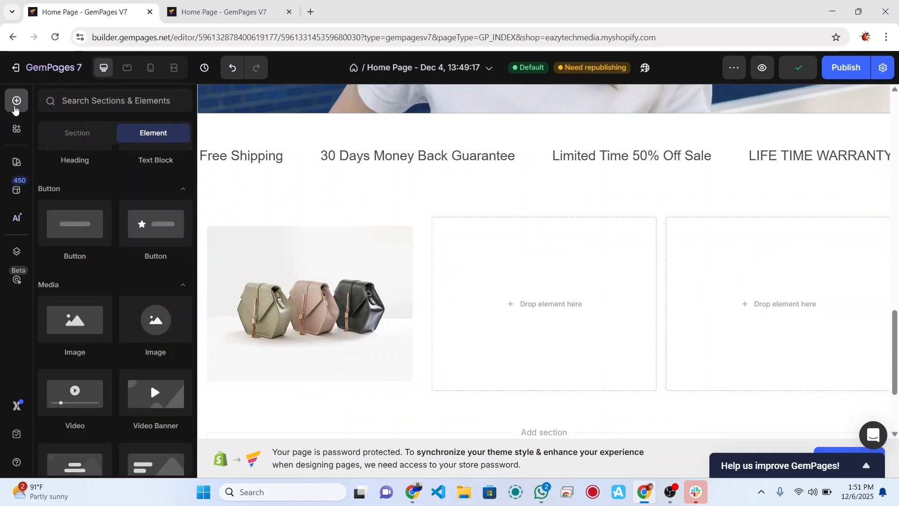
pyautogui.click(14, 104)
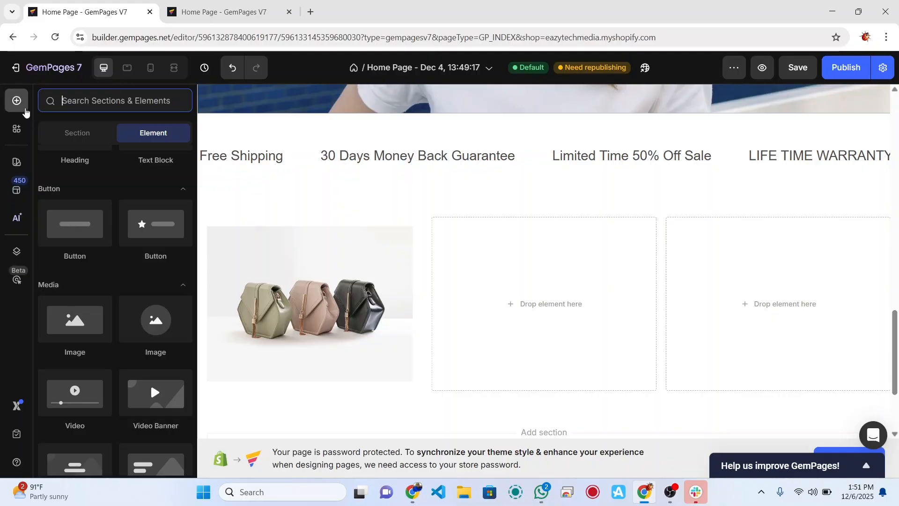
pyautogui.scroll(5, 90, 287)
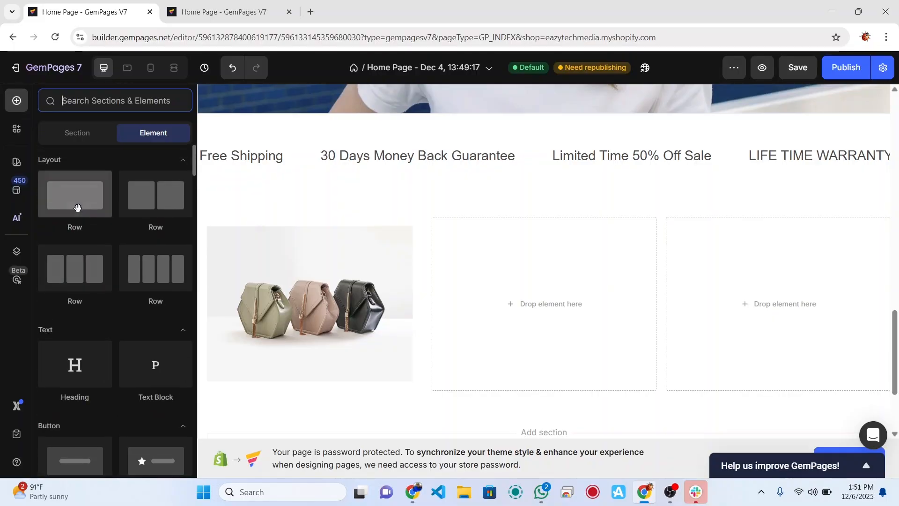
pyautogui.moveTo(75, 197); pyautogui.dragTo(305, 378)
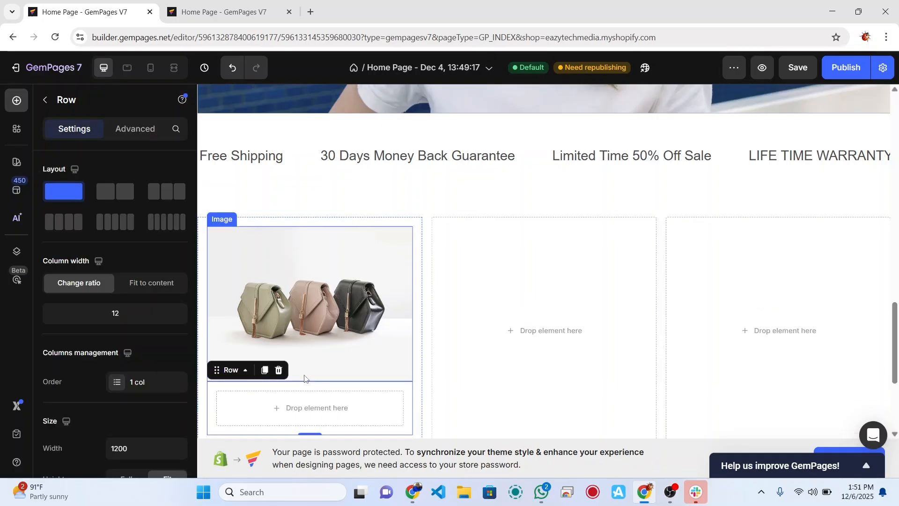
pyautogui.click(13, 103)
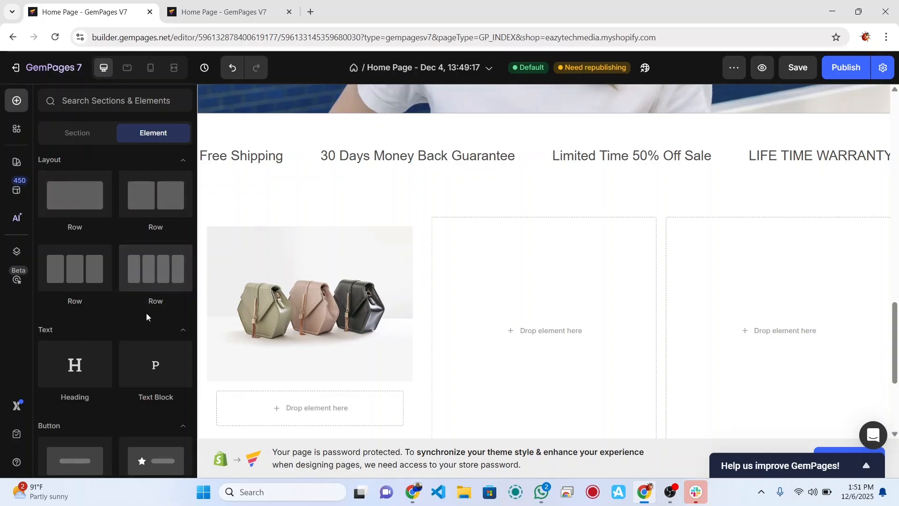
pyautogui.moveTo(156, 368); pyautogui.dragTo(293, 328)
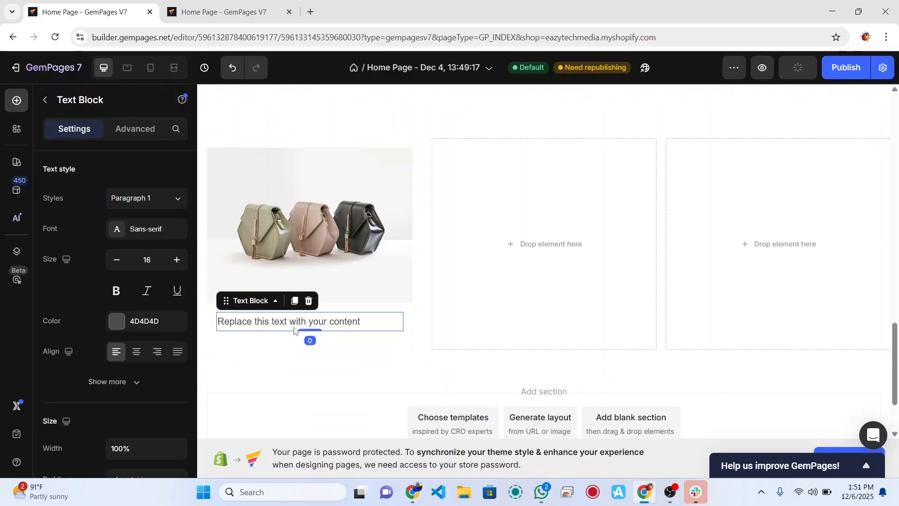
# Step: Search 'butt' and place a Button beneath the placeholder text
pyautogui.click(17, 102)
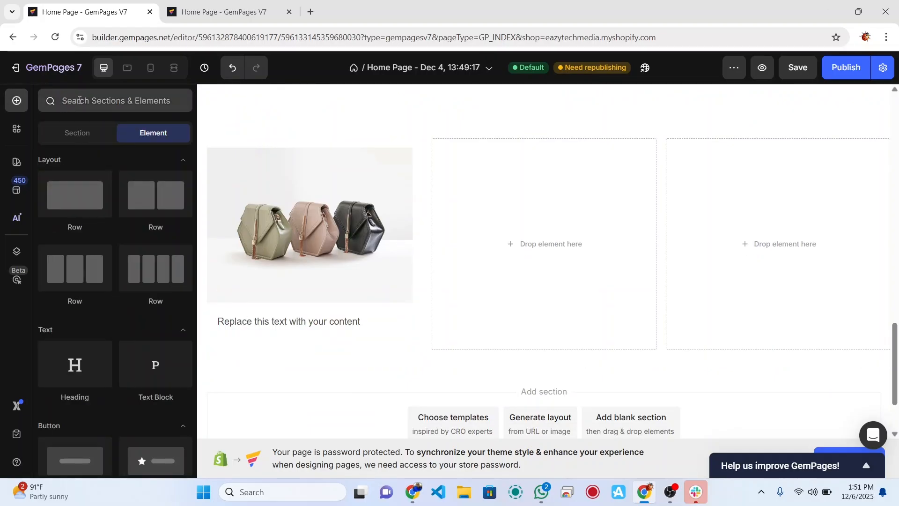
pyautogui.click(79, 100)
pyautogui.write('bu')
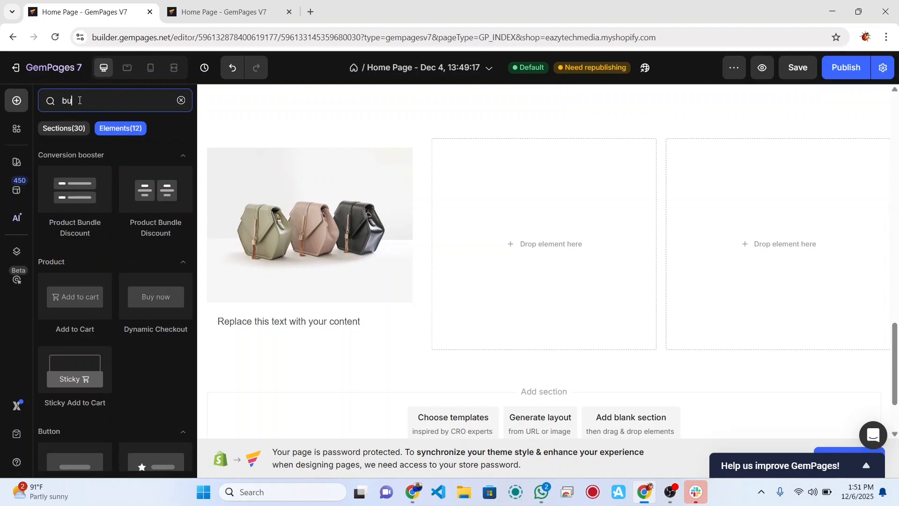
pyautogui.write('tt')
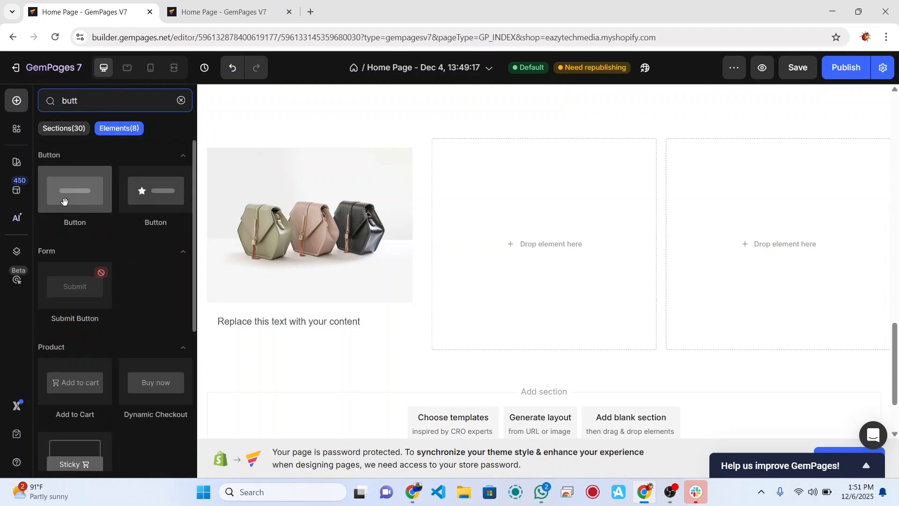
pyautogui.moveTo(64, 202); pyautogui.dragTo(272, 327)
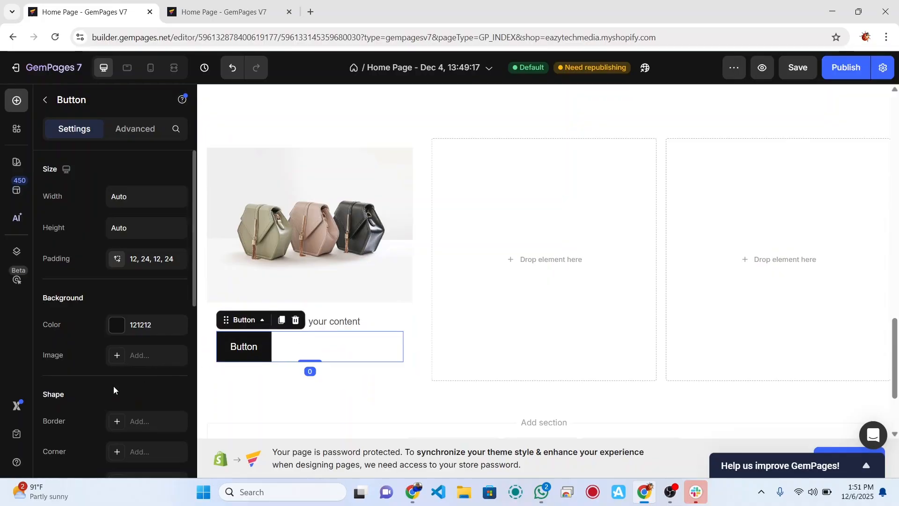
# Step: Center-align the Button and the placeholder Text Block in the first column
pyautogui.scroll(-10, 108, 383)
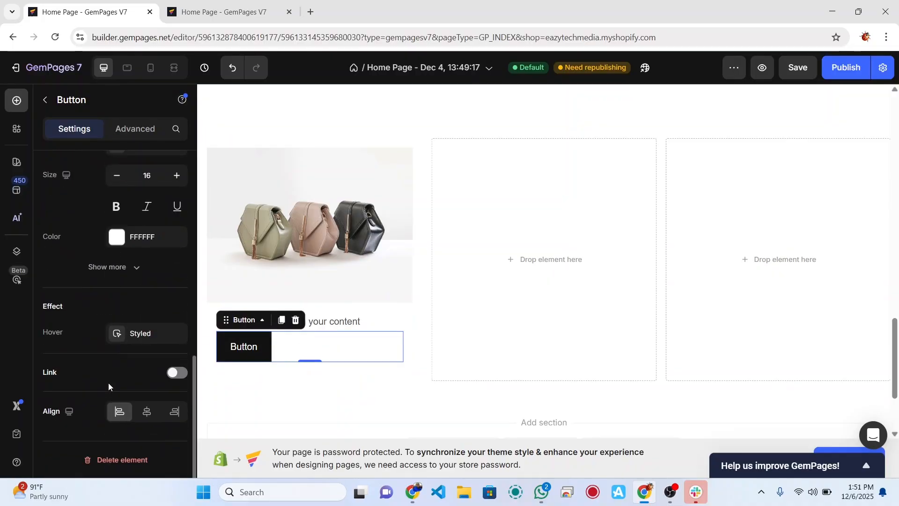
pyautogui.click(148, 412)
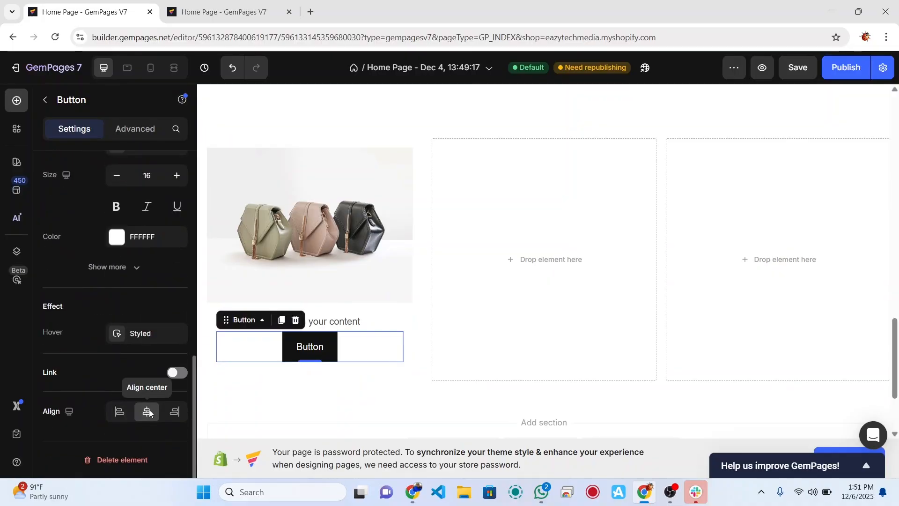
pyautogui.click(325, 327)
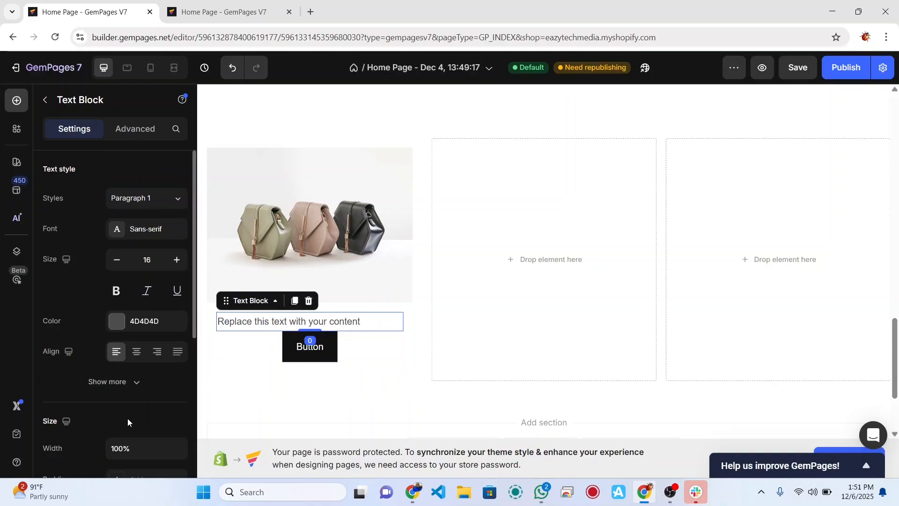
pyautogui.scroll(-5, 127, 418)
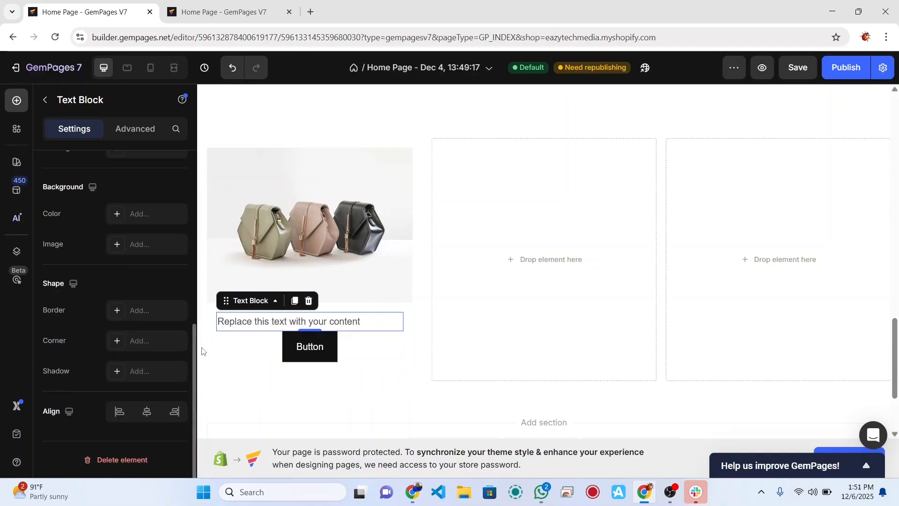
pyautogui.scroll(5, 159, 262)
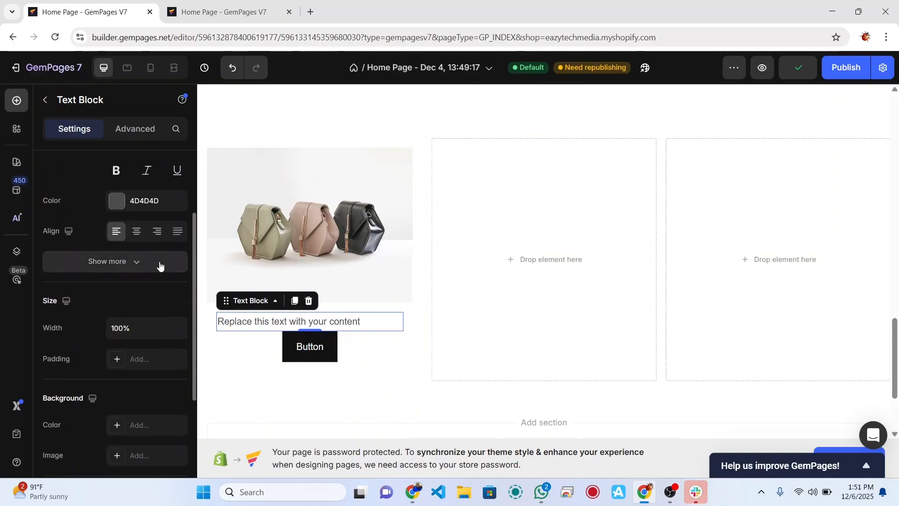
pyautogui.click(136, 234)
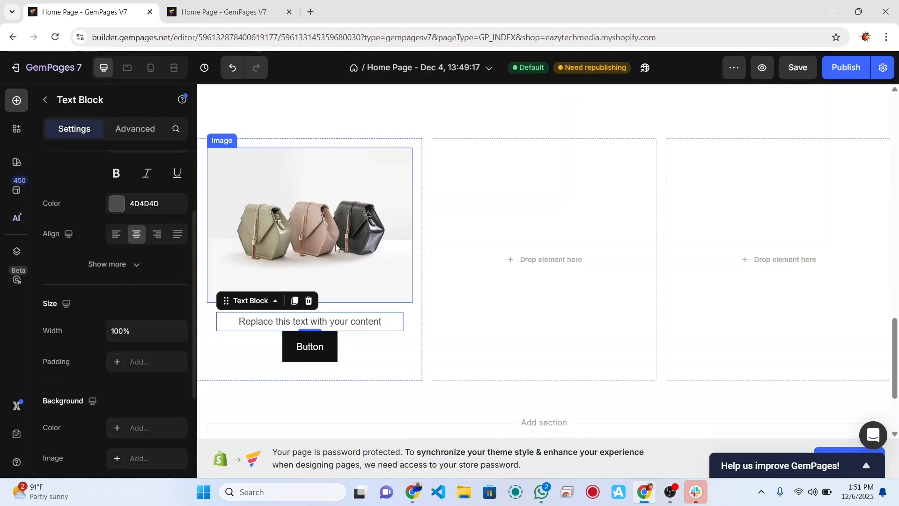
pyautogui.click(415, 154)
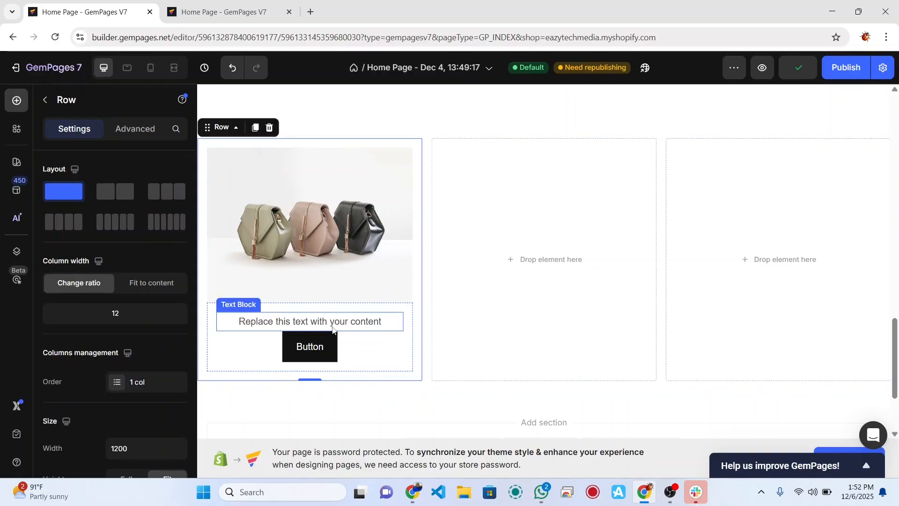
# Step: Set the inner text-and-button row's Position to Absolute, then save the page
pyautogui.click(407, 317)
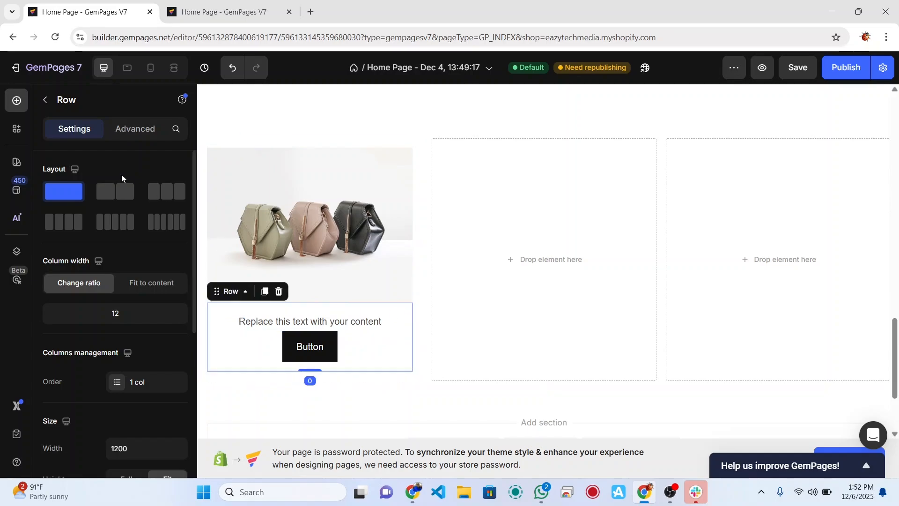
pyautogui.click(125, 137)
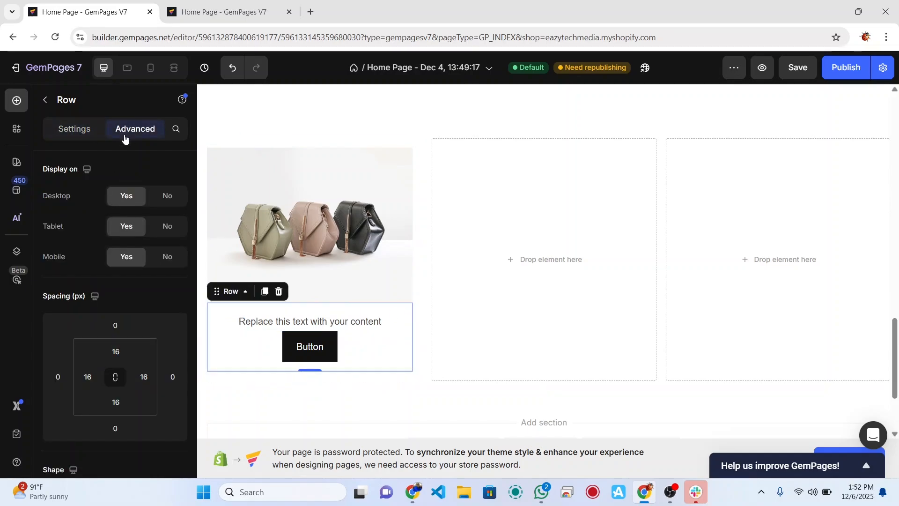
pyautogui.scroll(-4, 133, 283)
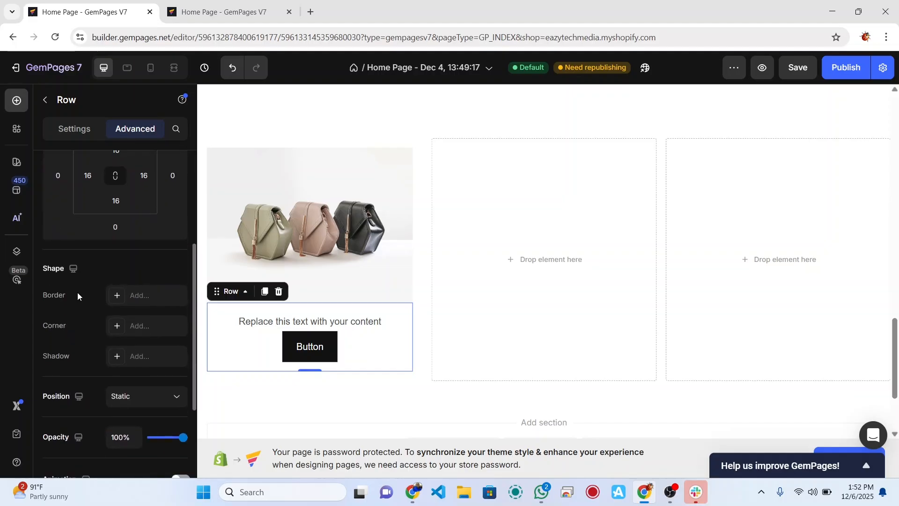
pyautogui.scroll(-3, 80, 288)
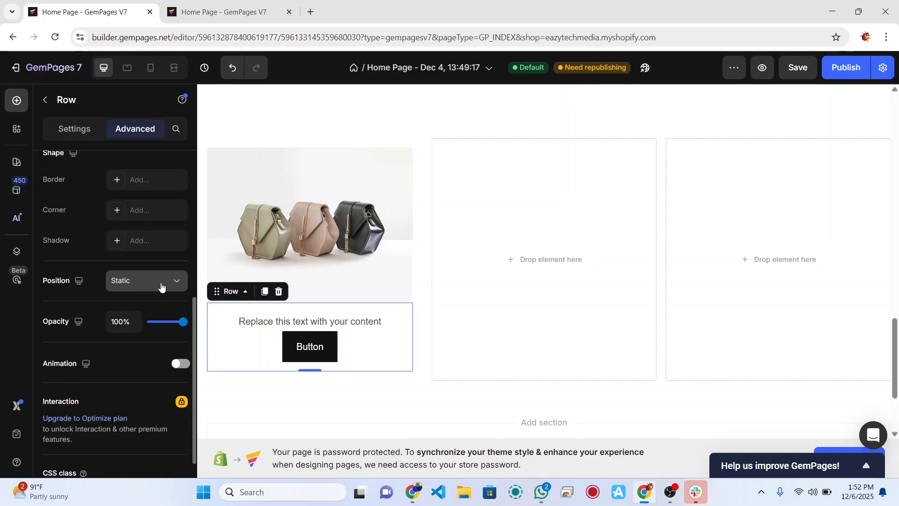
pyautogui.click(177, 287)
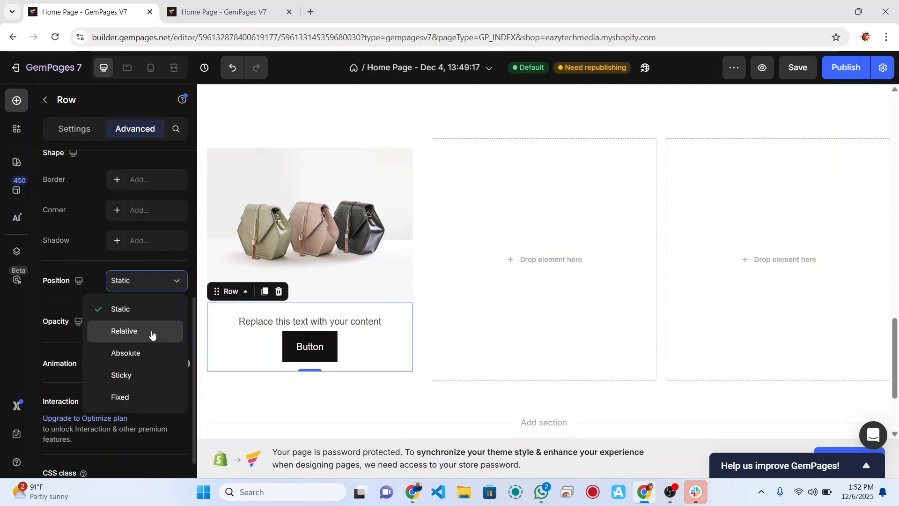
pyautogui.click(152, 353)
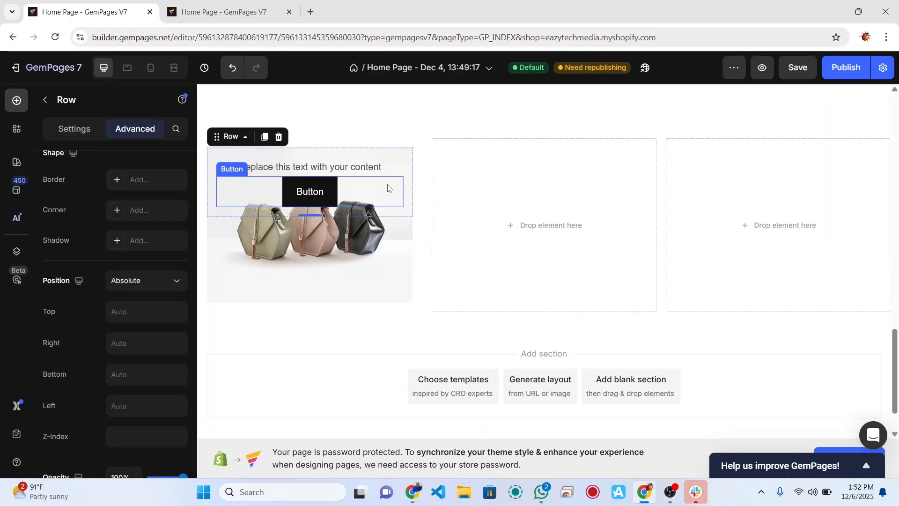
pyautogui.hotkey('ctrl', 's')
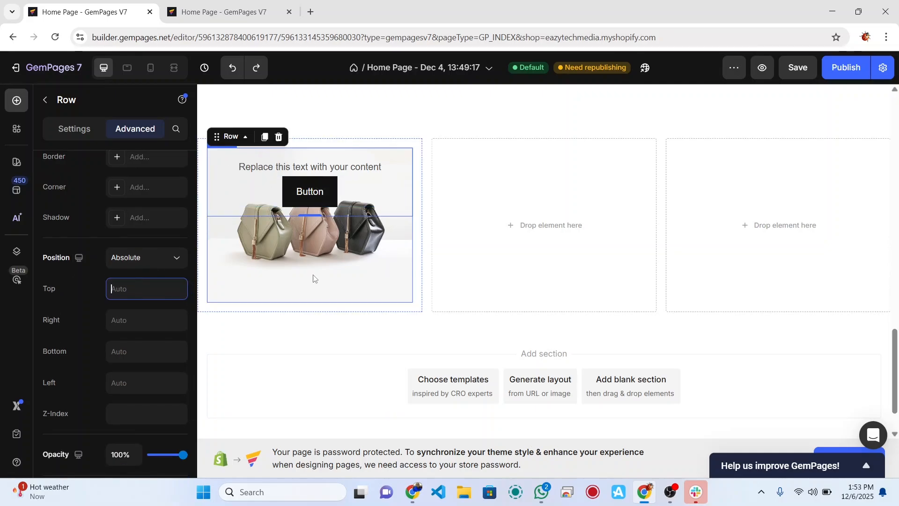
# Step: Swap the handbag image for gallery photo c5.webp and save
pyautogui.click(314, 280)
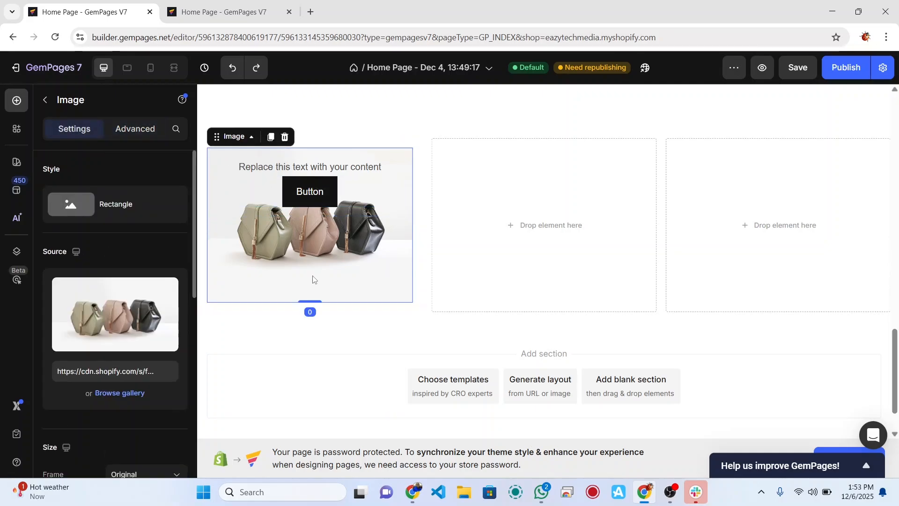
pyautogui.click(133, 393)
pyautogui.scroll(-5, 400, 297)
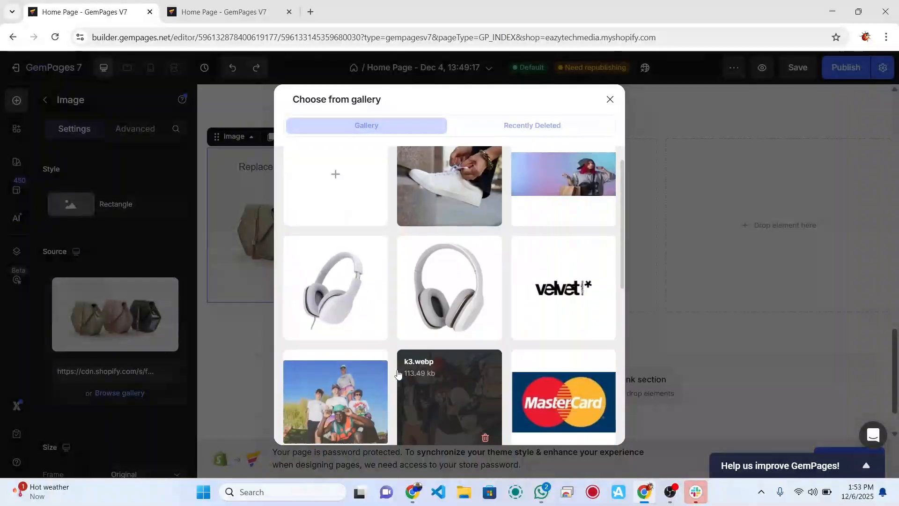
pyautogui.scroll(-10, 398, 375)
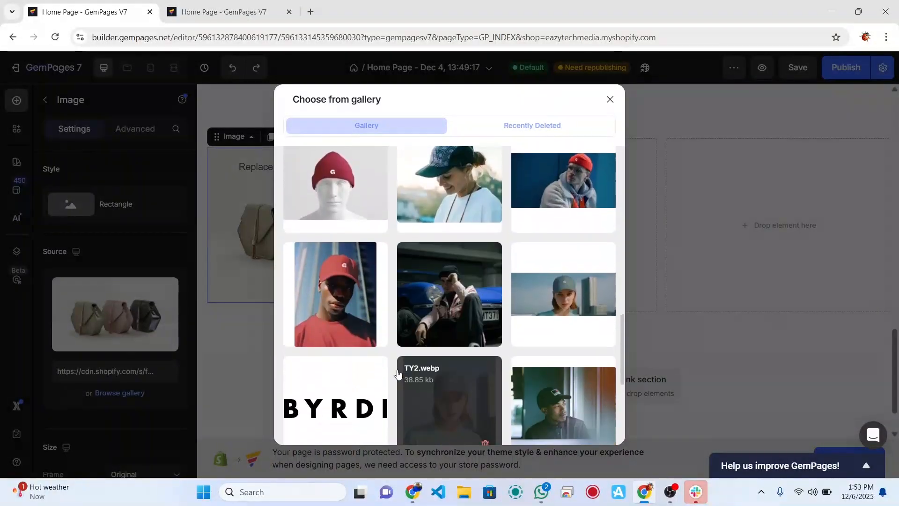
pyautogui.click(348, 300)
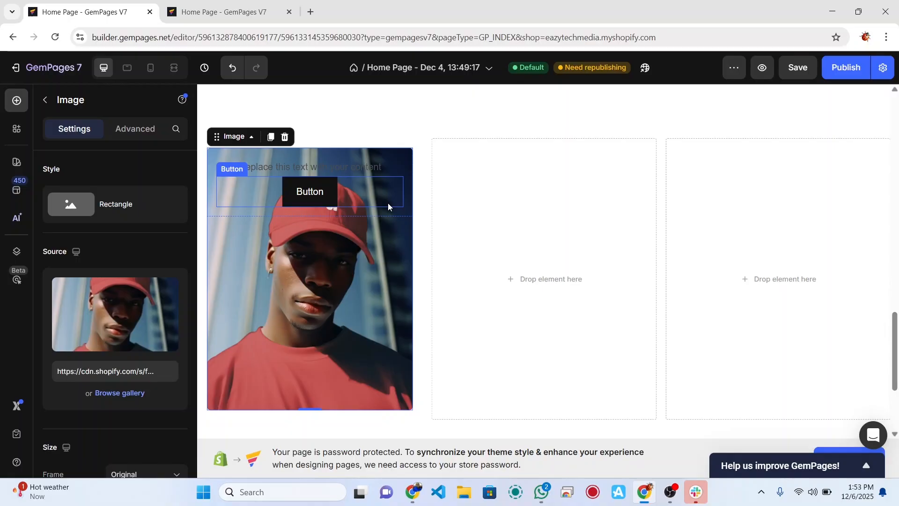
pyautogui.hotkey('ctrl', 's')
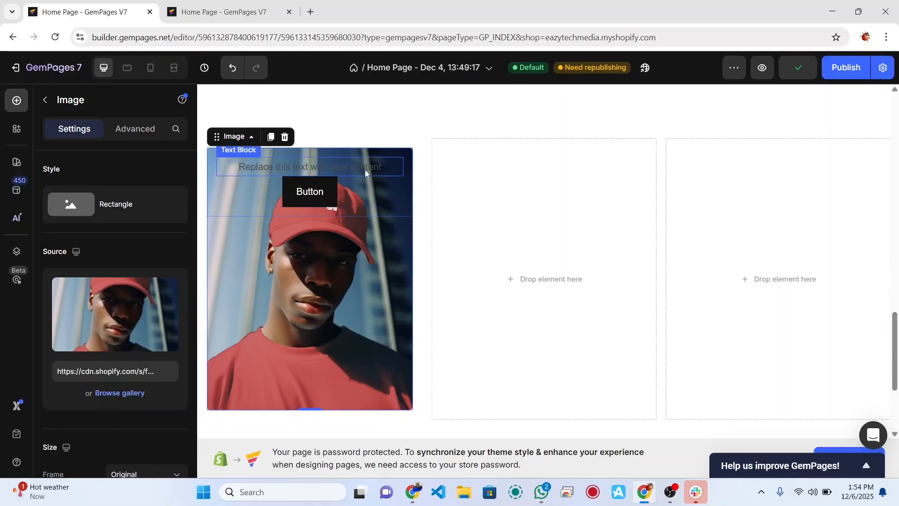
# Step: Make the overlay placeholder text block white (FFFFFF)
pyautogui.click(363, 166)
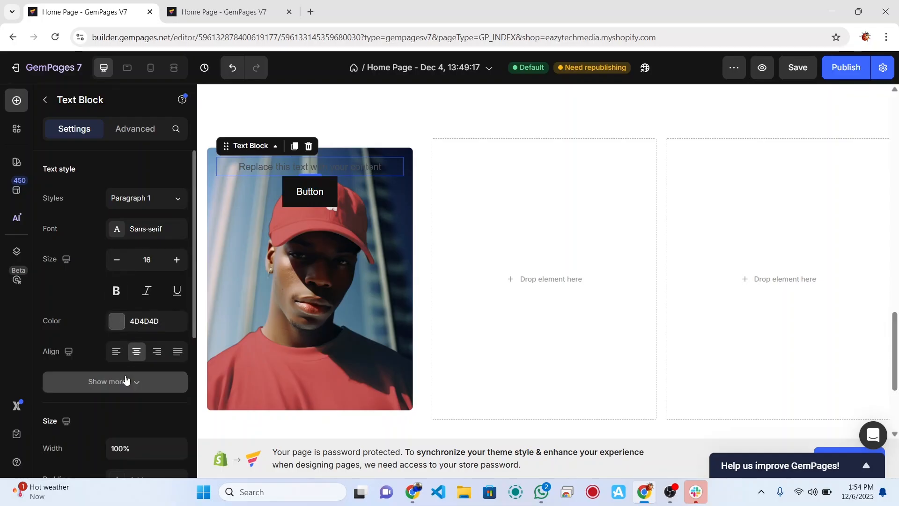
pyautogui.scroll(-3, 80, 358)
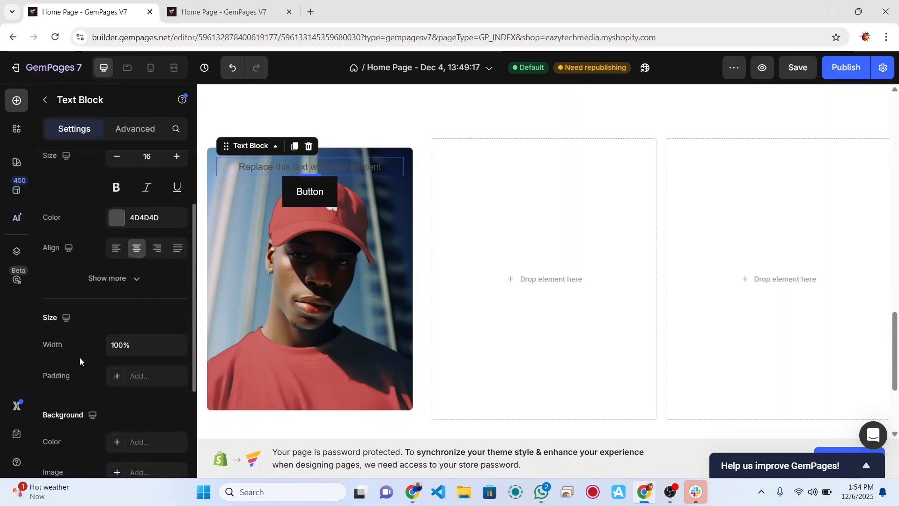
pyautogui.scroll(3, 79, 358)
pyautogui.scroll(-5, 86, 395)
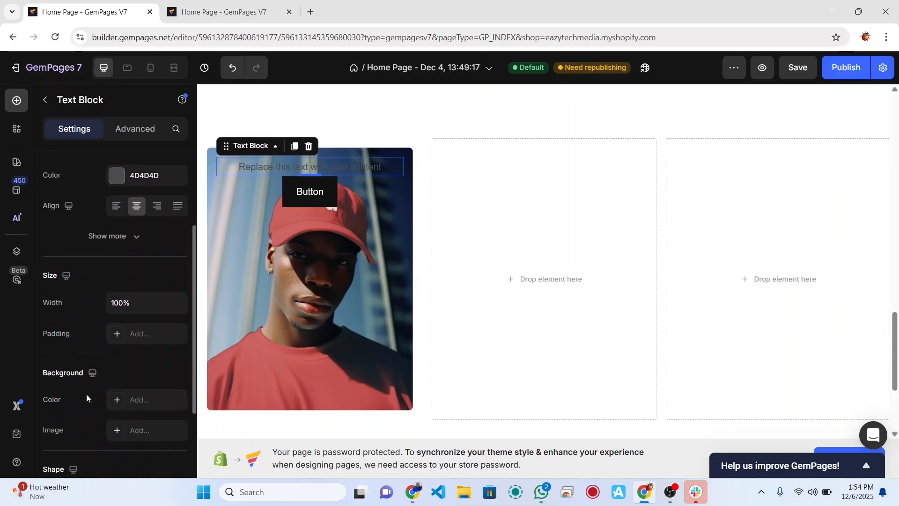
pyautogui.scroll(5, 97, 367)
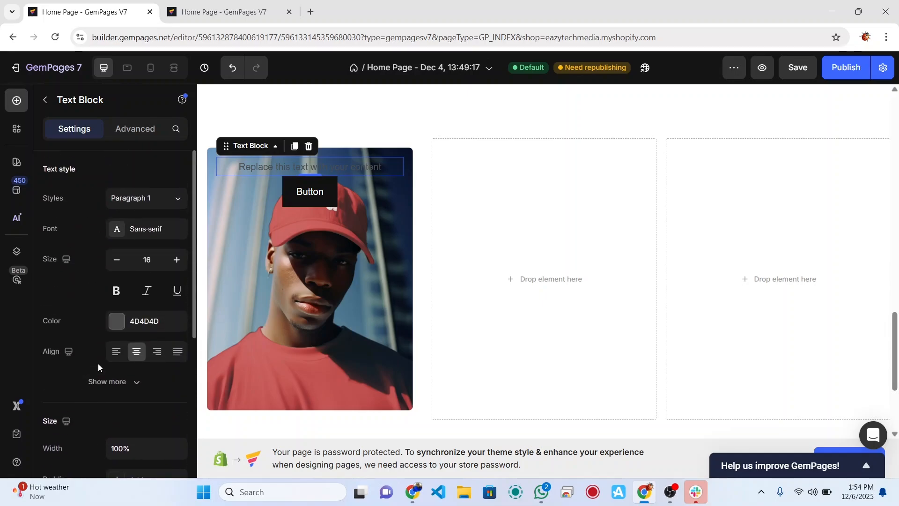
pyautogui.scroll(-1, 97, 363)
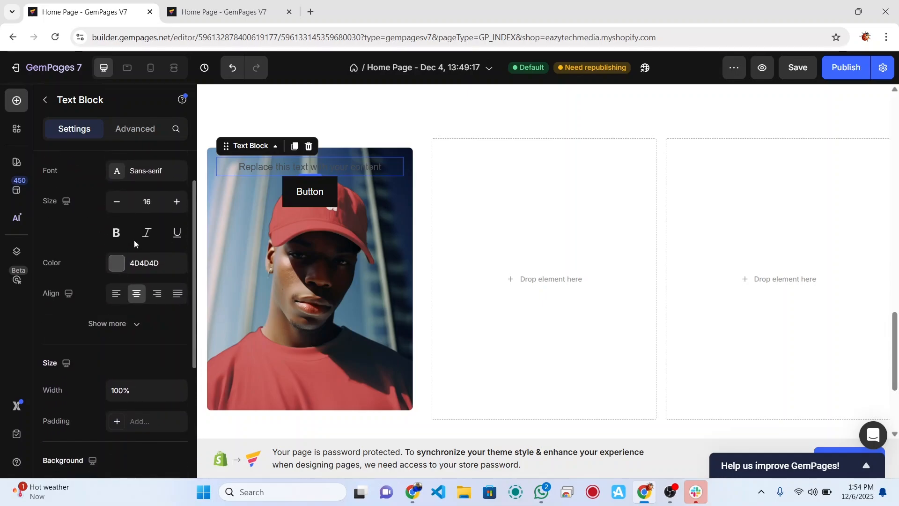
pyautogui.click(118, 264)
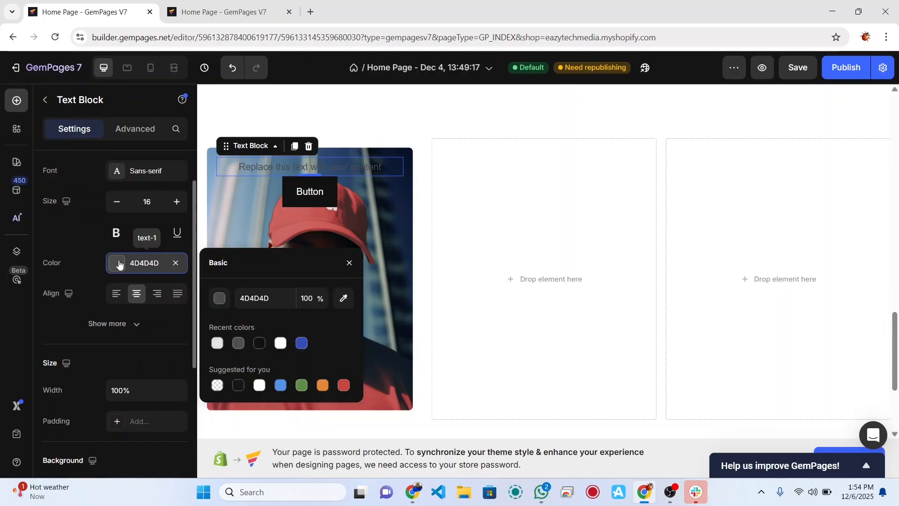
pyautogui.click(257, 391)
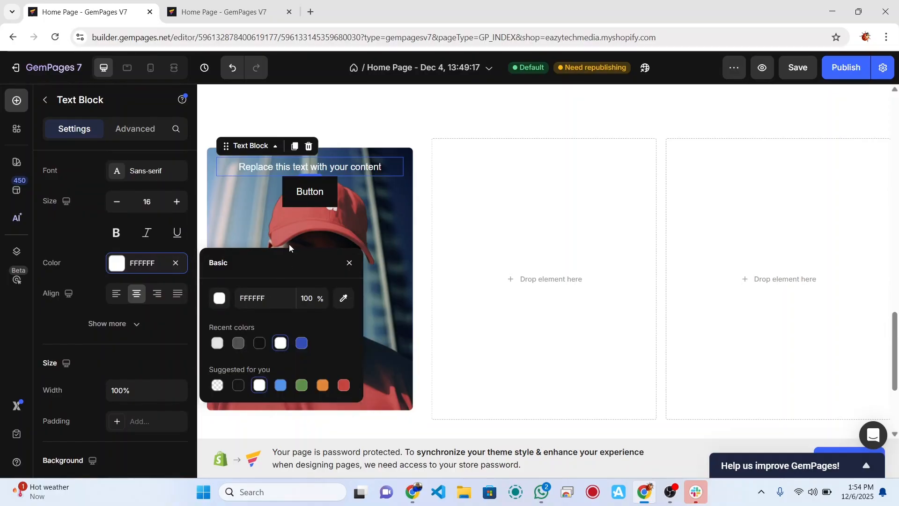
# Step: Set the overlay button's label text color to dark 121212
pyautogui.click(323, 205)
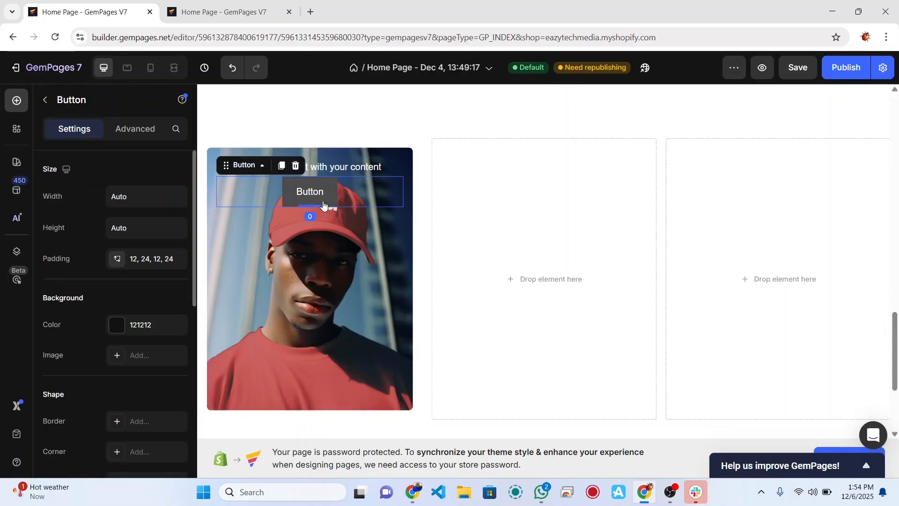
pyautogui.click(315, 197)
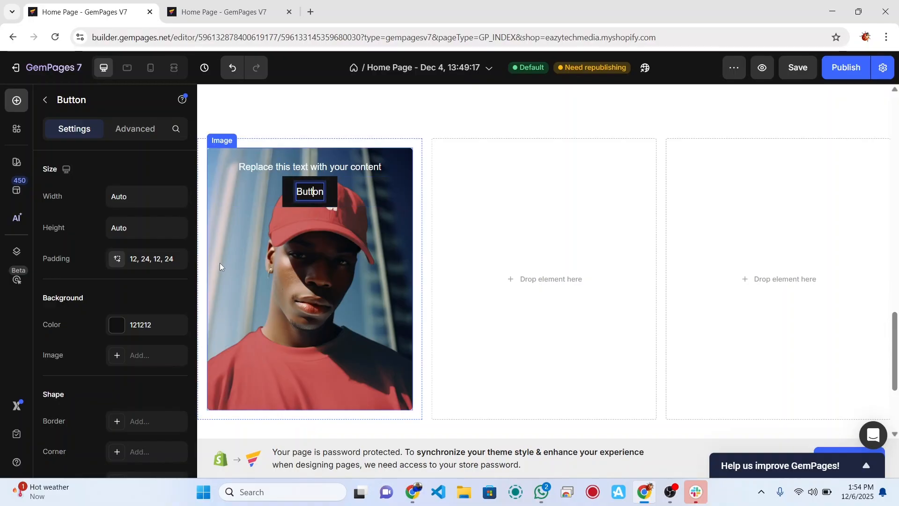
pyautogui.click(117, 323)
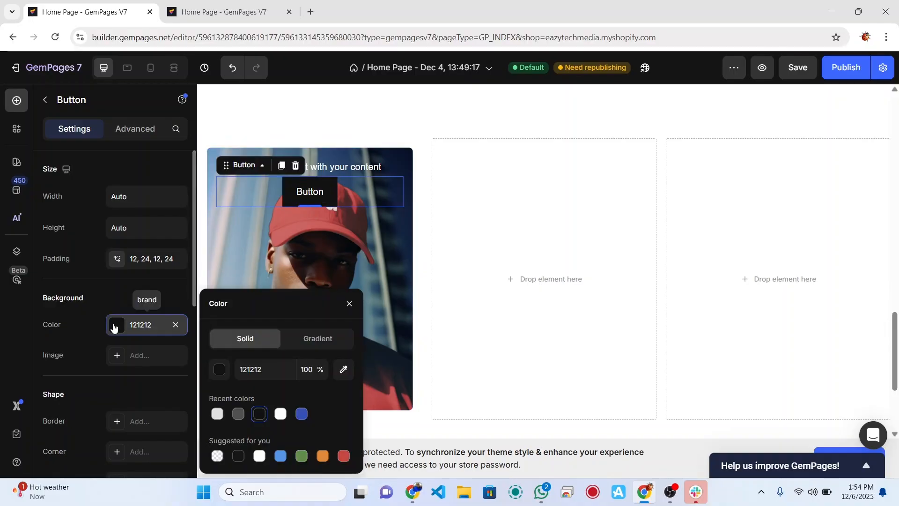
pyautogui.click(218, 372)
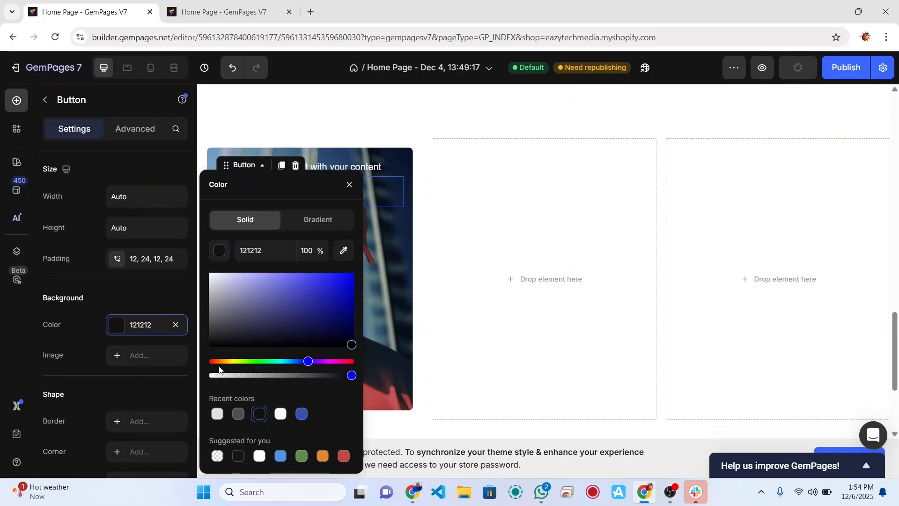
pyautogui.click(386, 205)
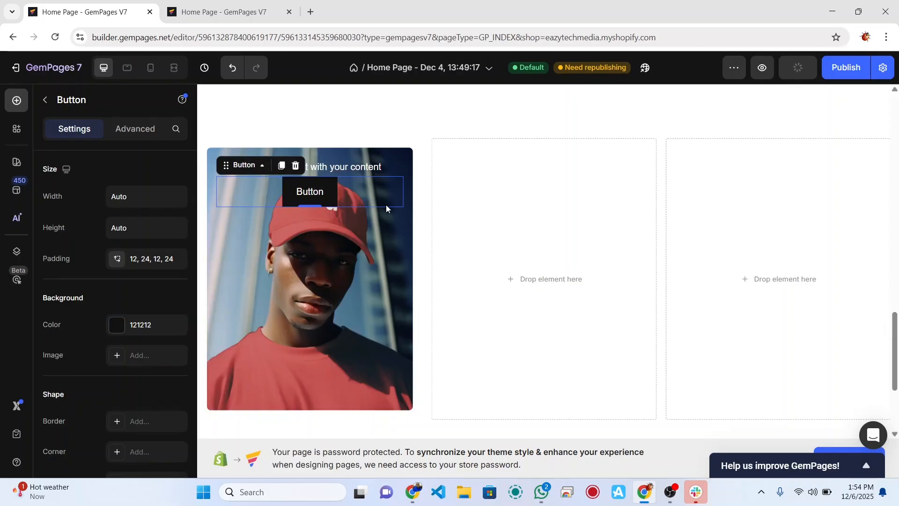
pyautogui.click(313, 194)
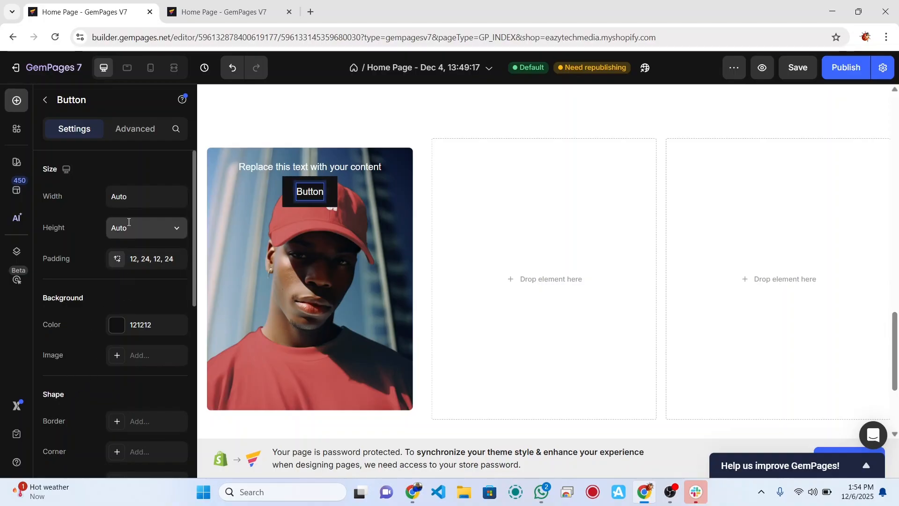
pyautogui.scroll(-6, 128, 221)
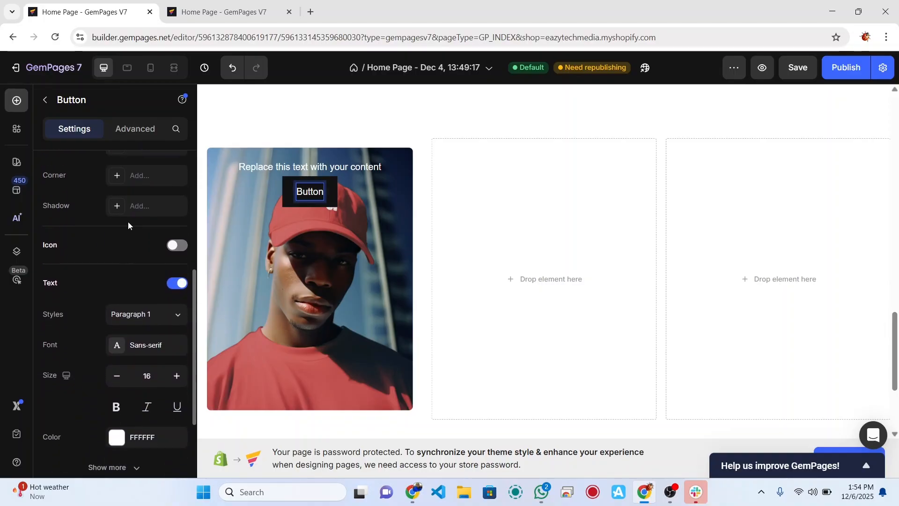
pyautogui.scroll(-3, 128, 221)
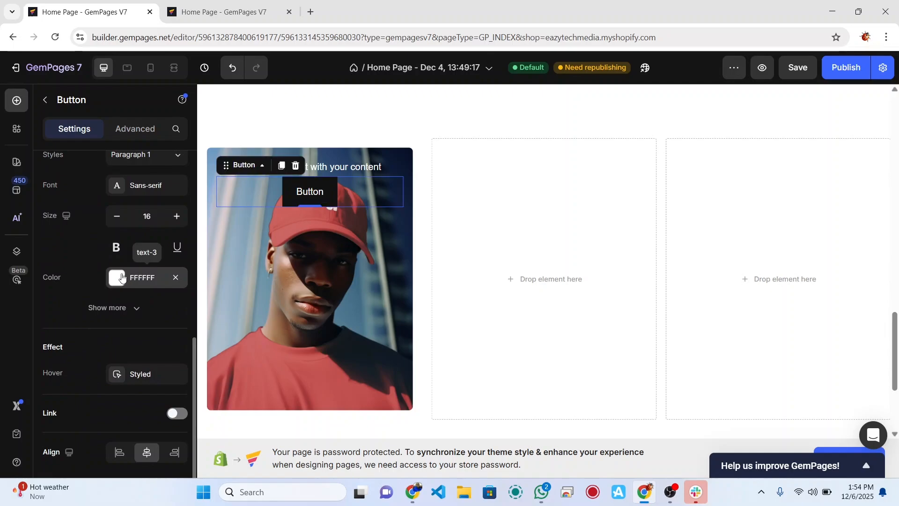
pyautogui.click(122, 278)
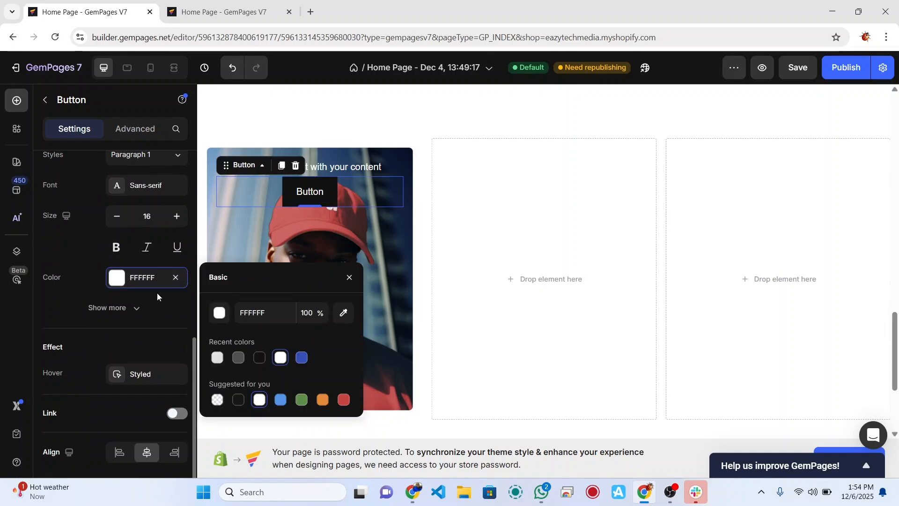
pyautogui.click(260, 360)
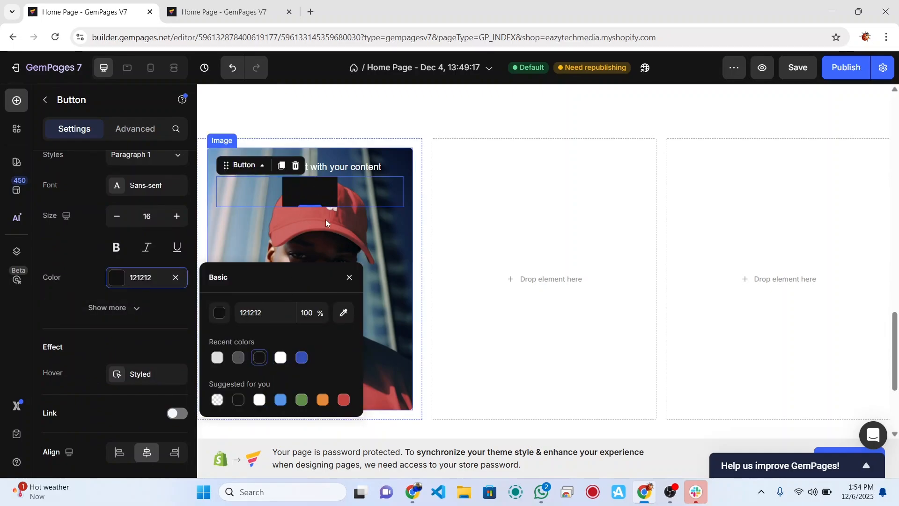
pyautogui.click(329, 205)
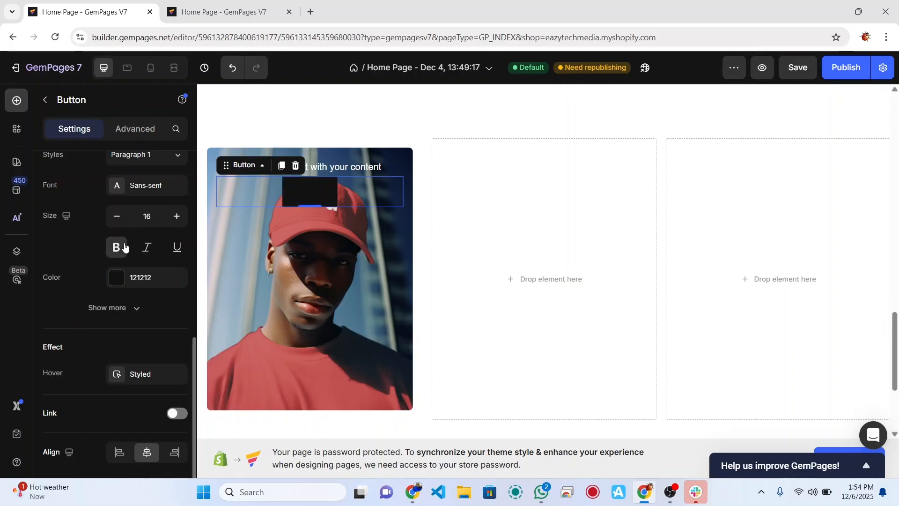
# Step: Set the overlay button's background color to white FFFFFF
pyautogui.scroll(5, 124, 242)
pyautogui.scroll(4, 124, 246)
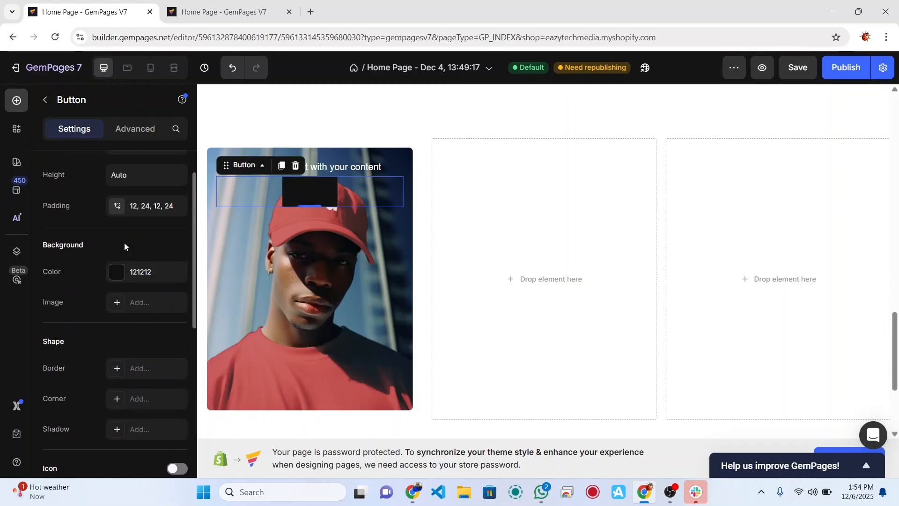
pyautogui.click(117, 271)
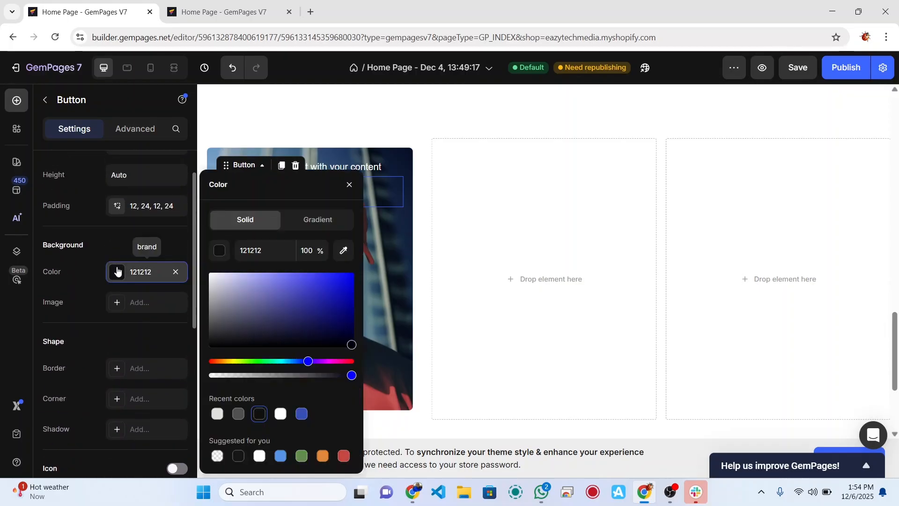
pyautogui.click(259, 456)
pyautogui.click(386, 287)
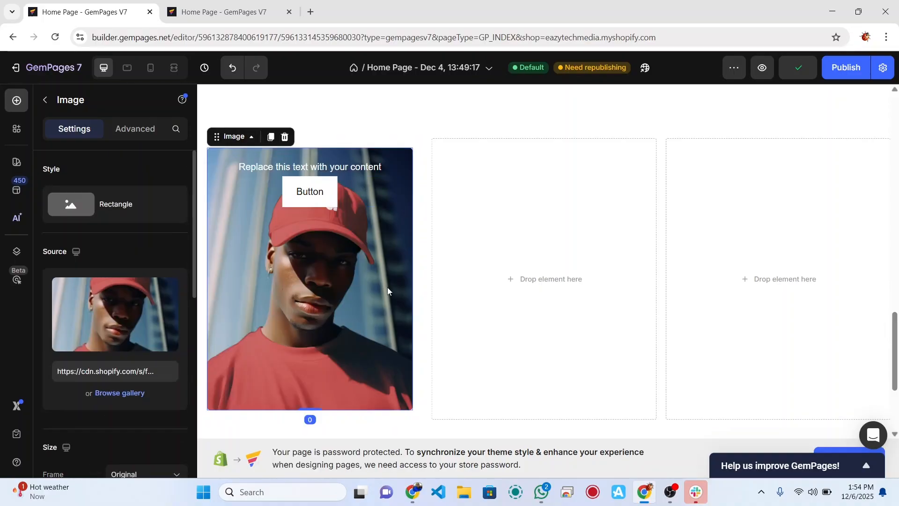
# Step: Give the overlay button round corners with radius 8
pyautogui.click(336, 187)
pyautogui.scroll(-2, 114, 384)
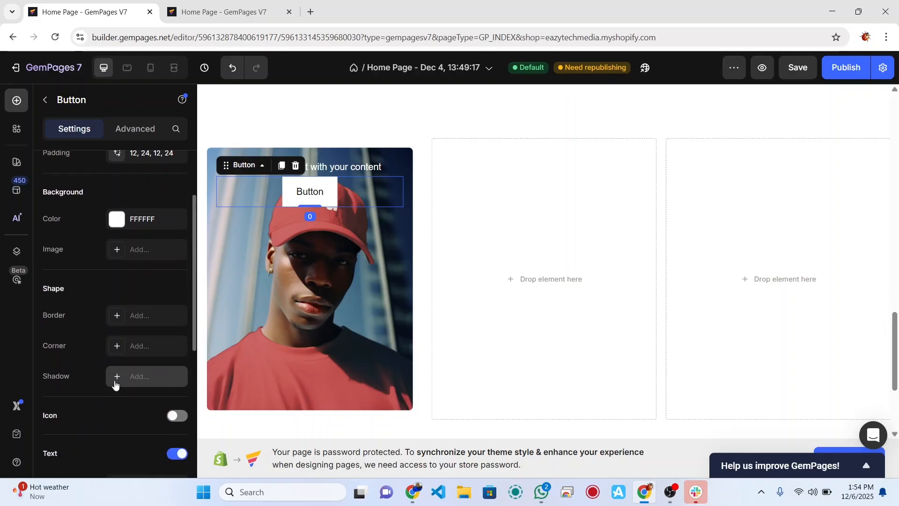
pyautogui.click(141, 348)
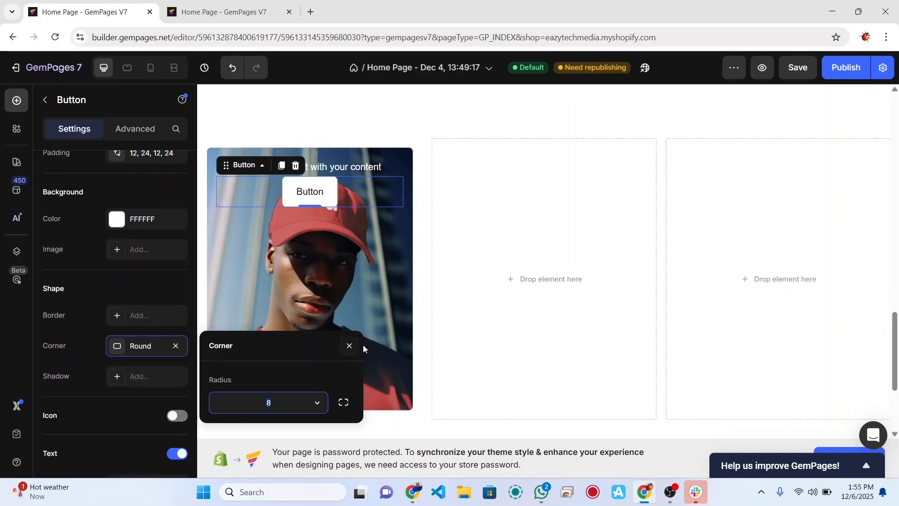
pyautogui.click(346, 257)
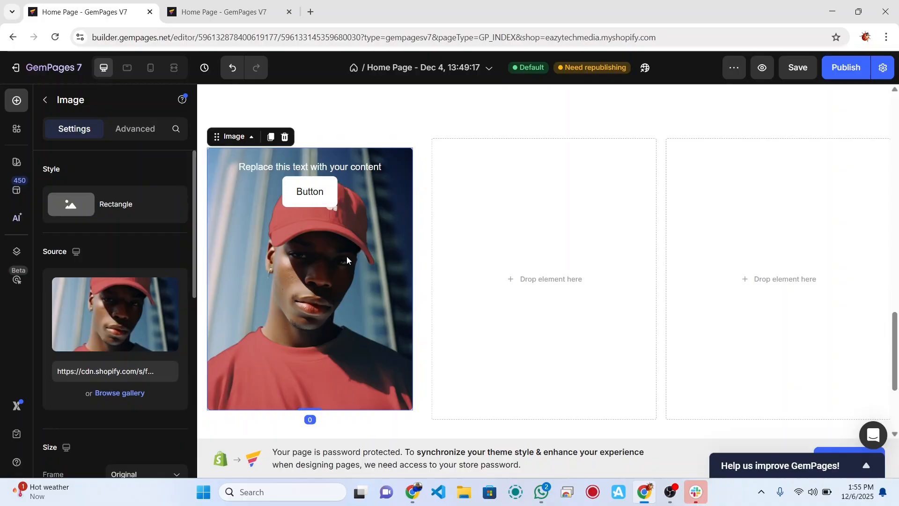
# Step: Set the button's top and bottom padding to 5
pyautogui.click(330, 202)
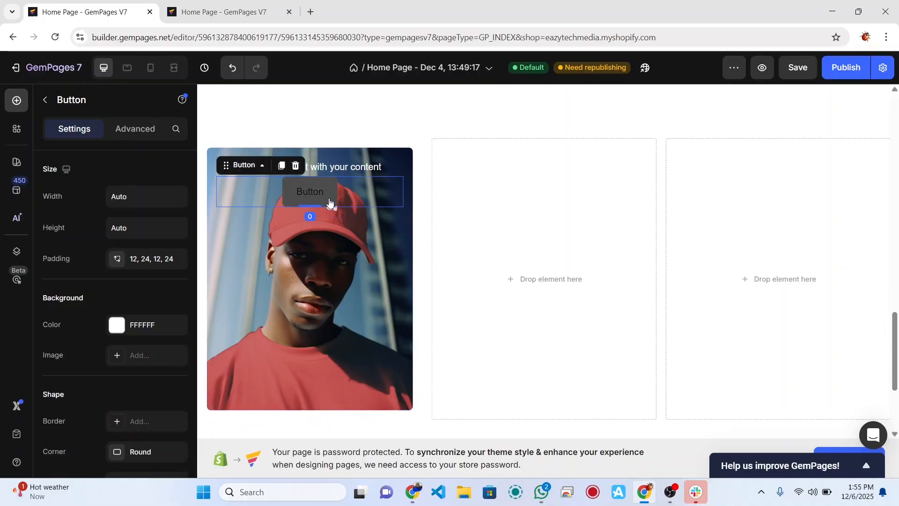
pyautogui.click(154, 261)
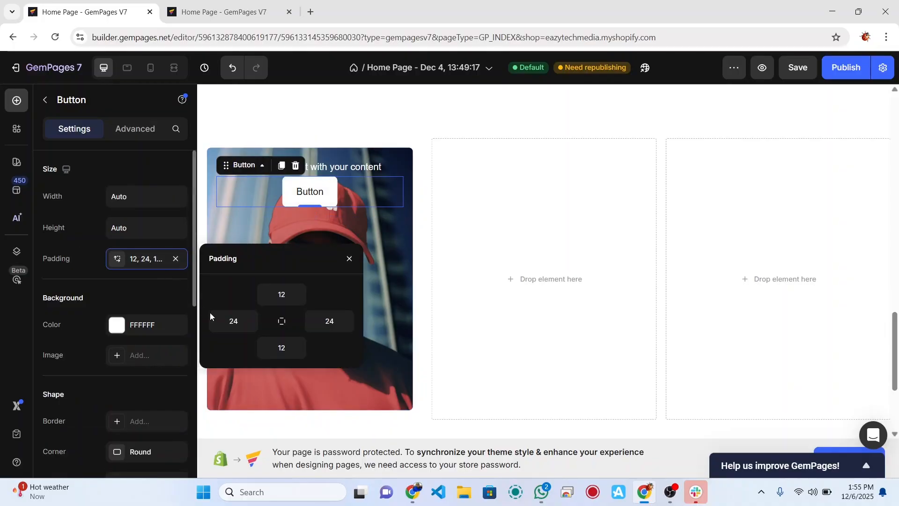
pyautogui.click(282, 344)
pyautogui.write('5')
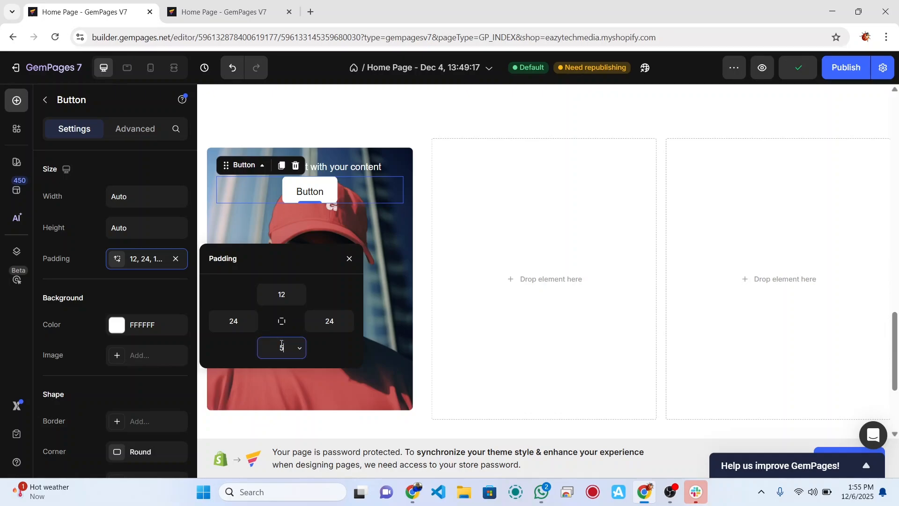
pyautogui.click(279, 289)
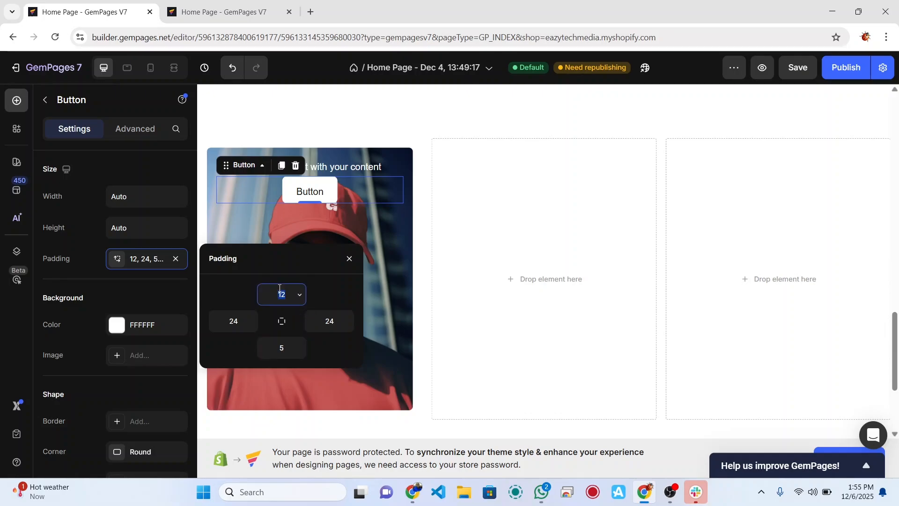
pyautogui.write('5')
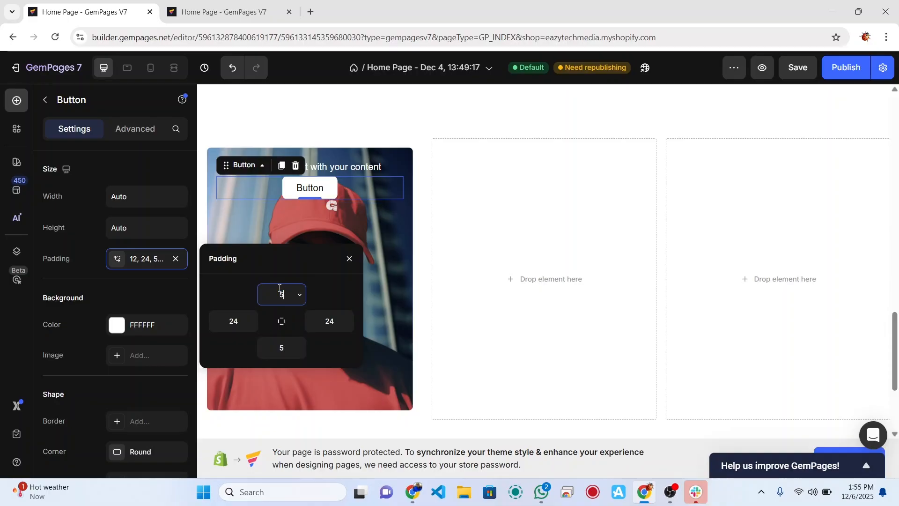
pyautogui.click(368, 252)
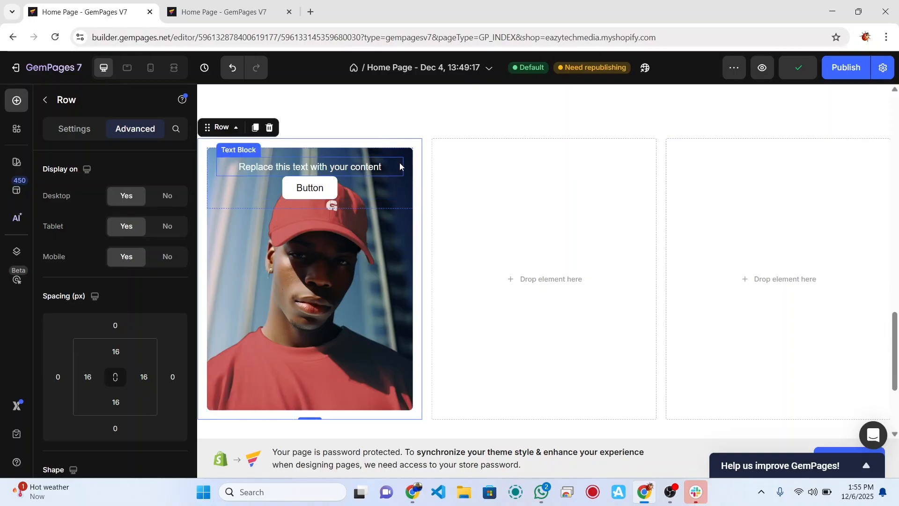
# Step: Keep the text-and-button row absolutely positioned and set its top offset to 300
pyautogui.click(401, 202)
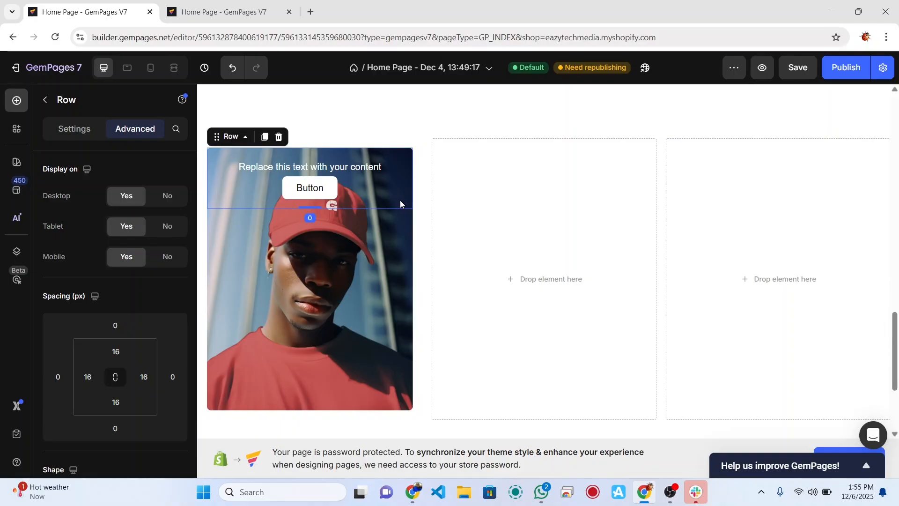
pyautogui.scroll(-5, 114, 342)
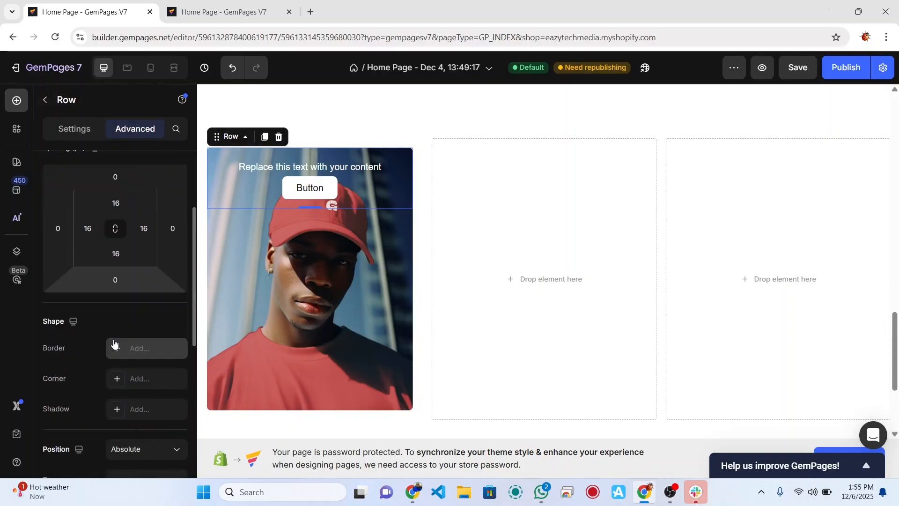
pyautogui.scroll(-1, 119, 385)
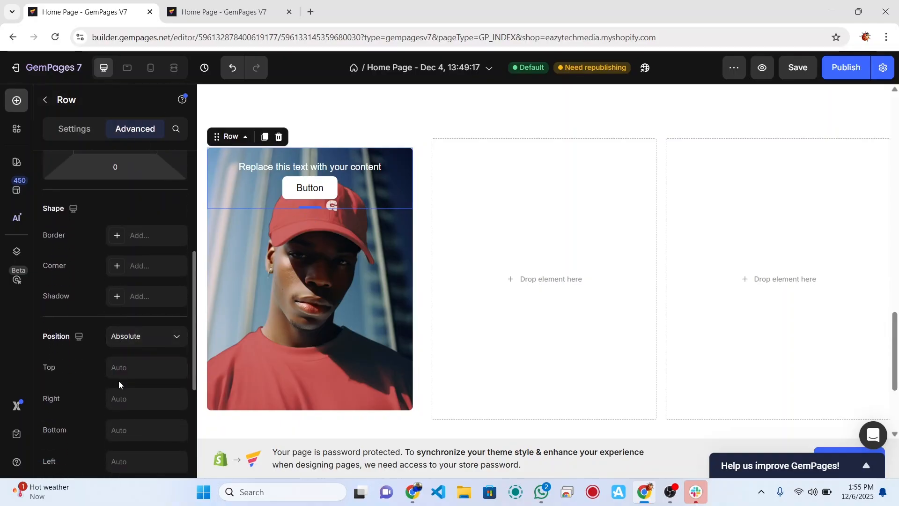
pyautogui.click(153, 337)
pyautogui.click(153, 336)
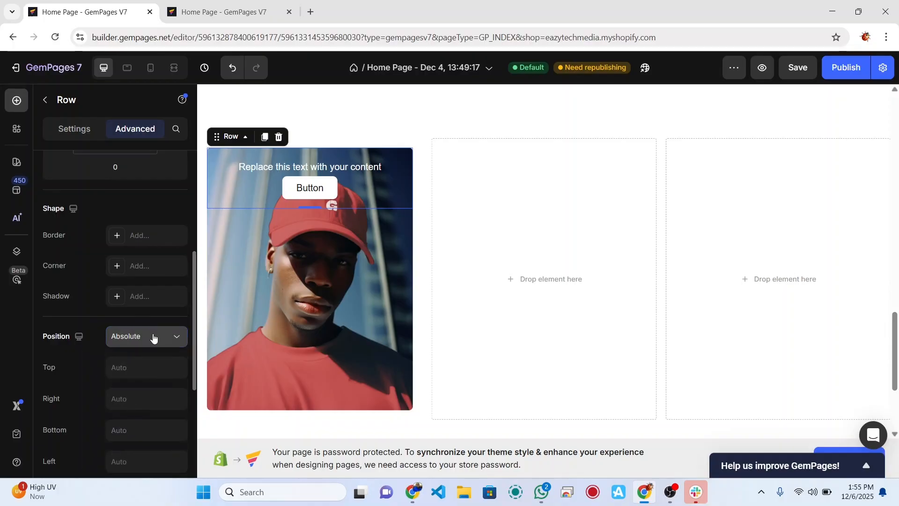
pyautogui.click(135, 368)
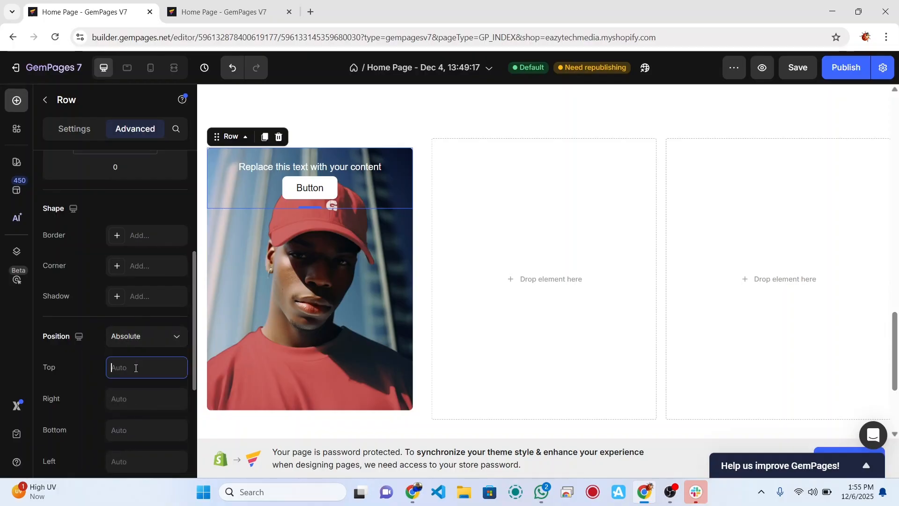
pyautogui.write('200')
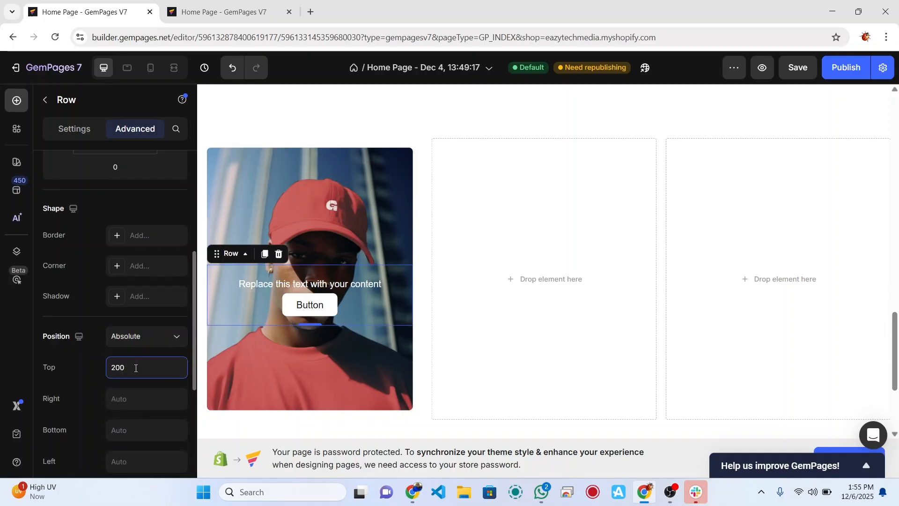
pyautogui.press('BackSpace')
pyautogui.press('BackSpace')
pyautogui.press('BackSpace')
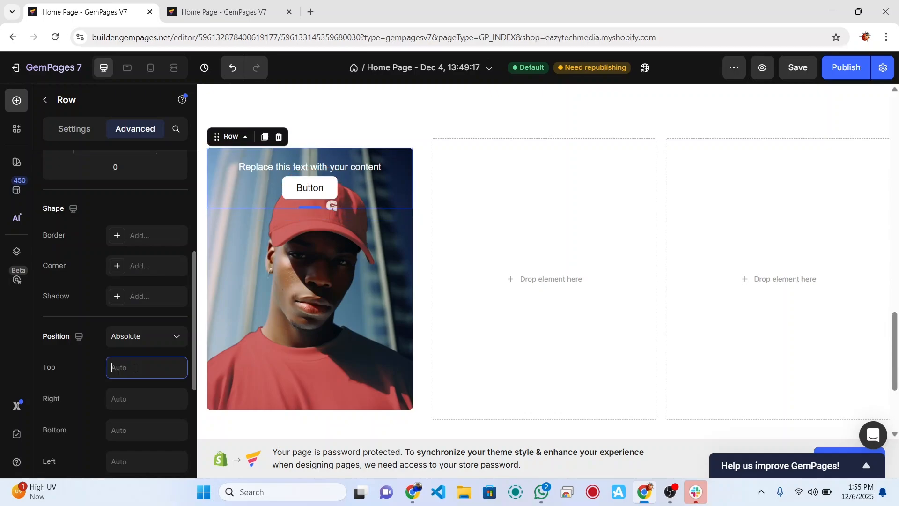
pyautogui.write('300')
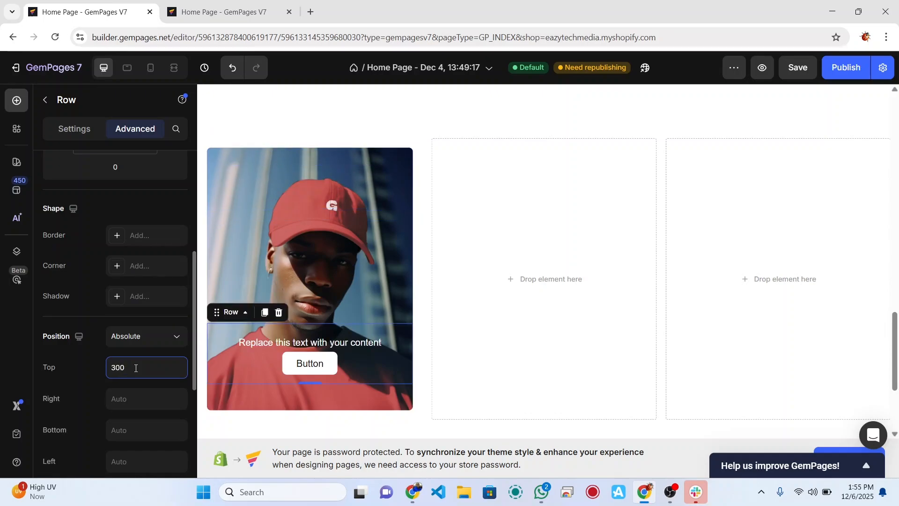
pyautogui.click(299, 343)
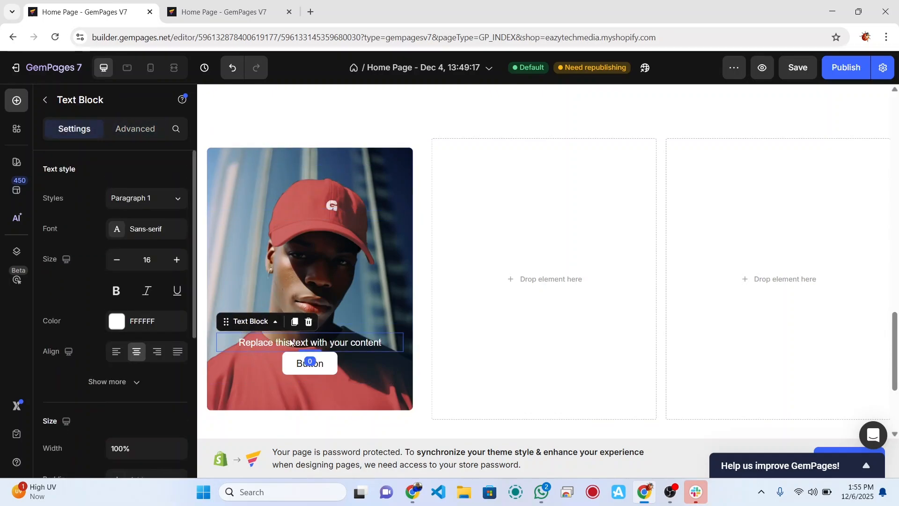
# Step: Set the overlay text size to 20 and the button width to 50%
pyautogui.doubleClick(149, 259)
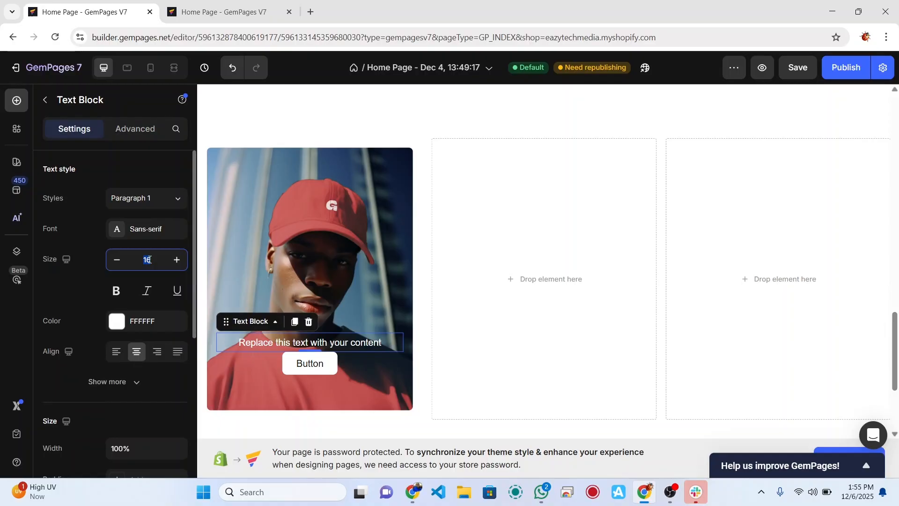
pyautogui.write('20')
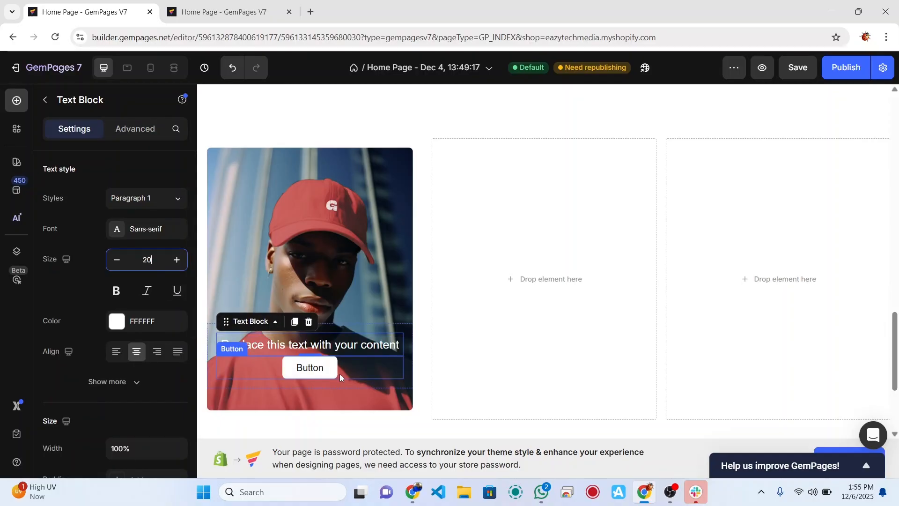
pyautogui.click(324, 371)
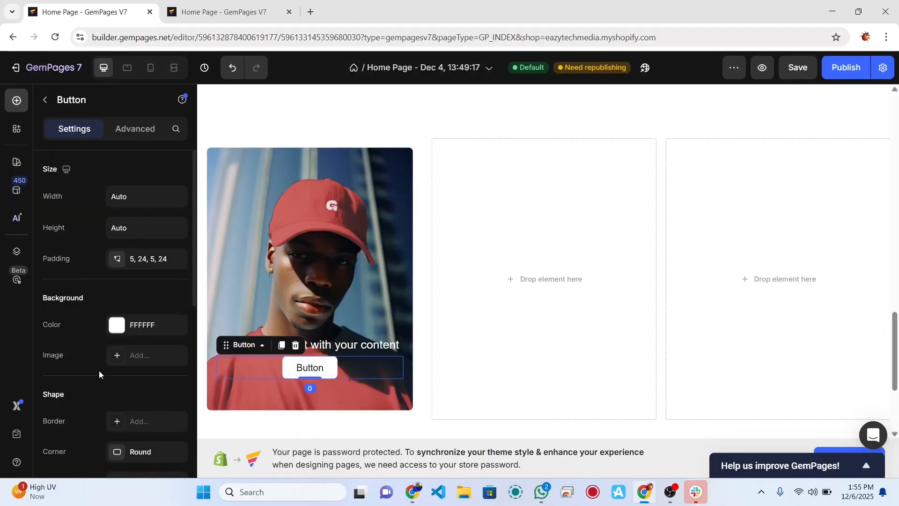
pyautogui.scroll(-1, 99, 365)
pyautogui.scroll(1, 99, 359)
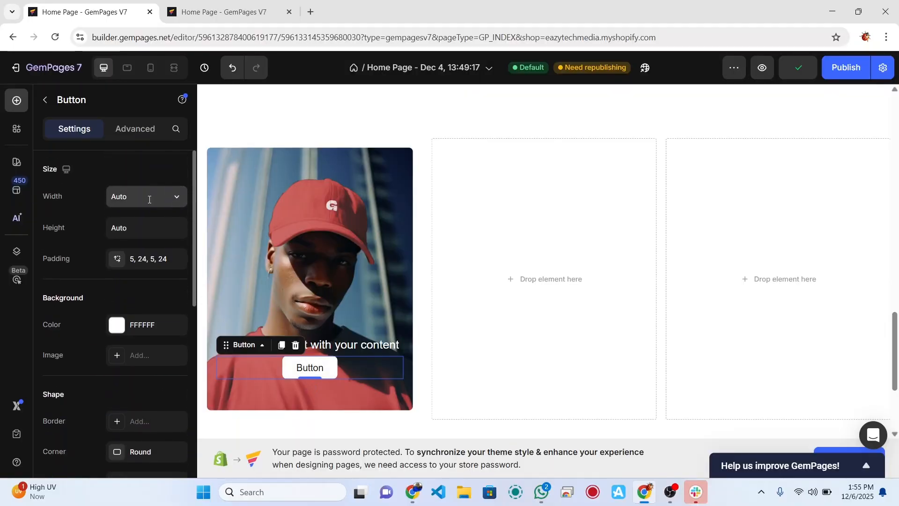
pyautogui.click(177, 201)
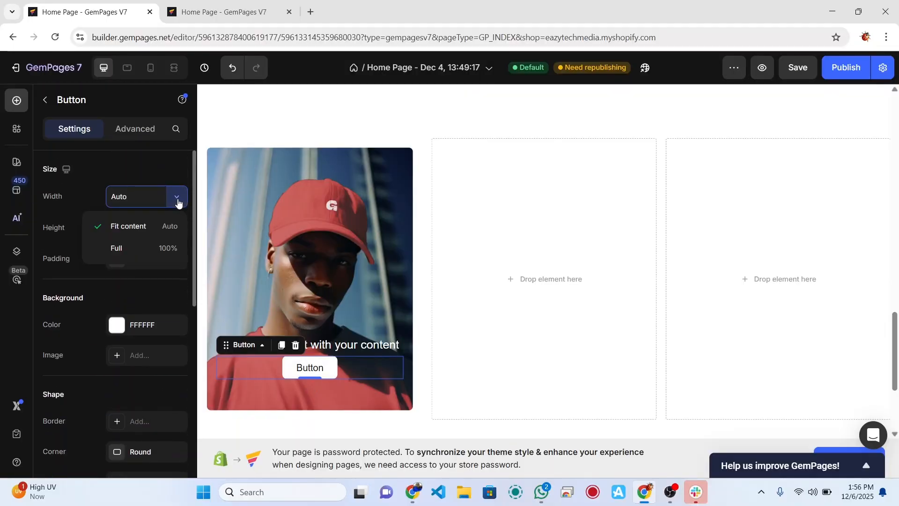
pyautogui.click(156, 252)
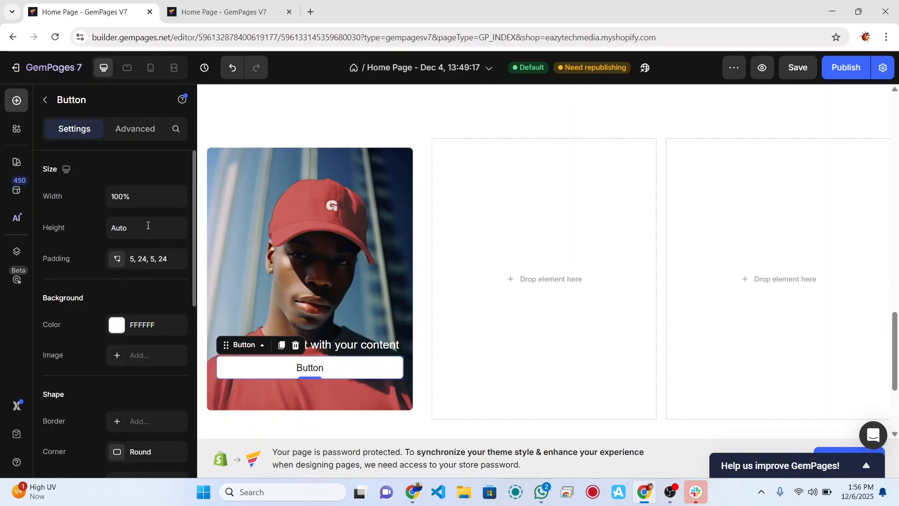
pyautogui.doubleClick(146, 202)
pyautogui.write('50')
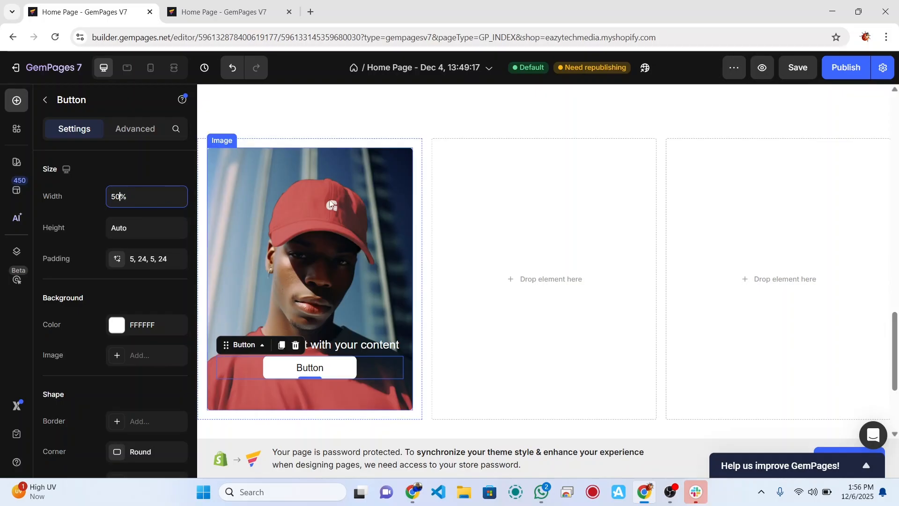
pyautogui.click(347, 225)
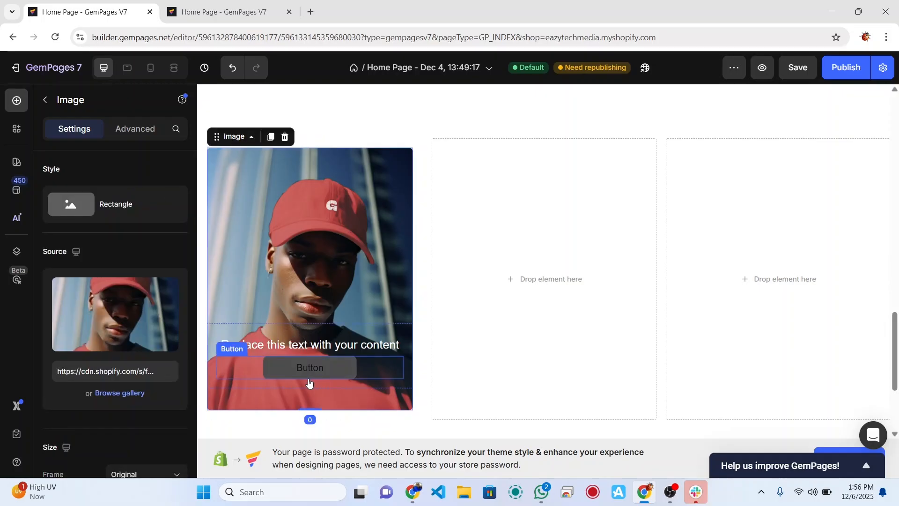
# Step: Make the overlay button's label bold
pyautogui.click(287, 364)
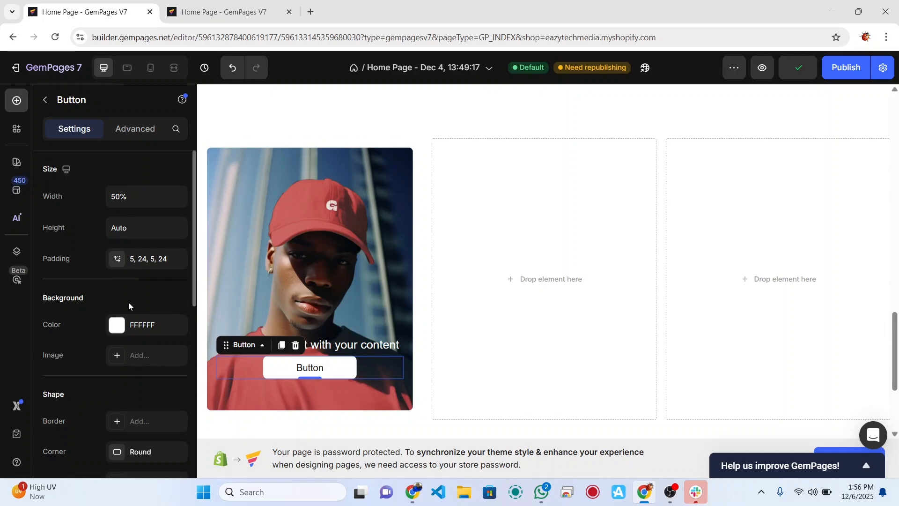
pyautogui.scroll(-2, 128, 302)
pyautogui.scroll(2, 128, 302)
pyautogui.scroll(-1, 128, 302)
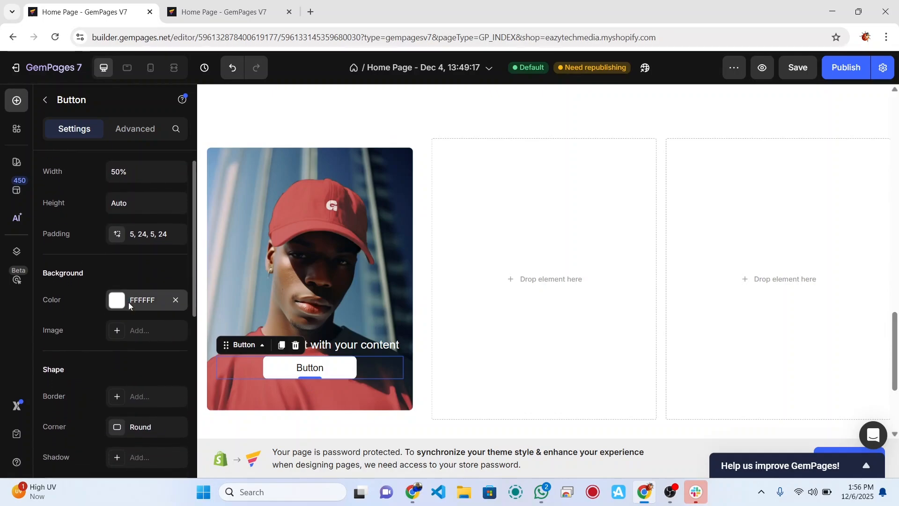
pyautogui.scroll(-5, 129, 302)
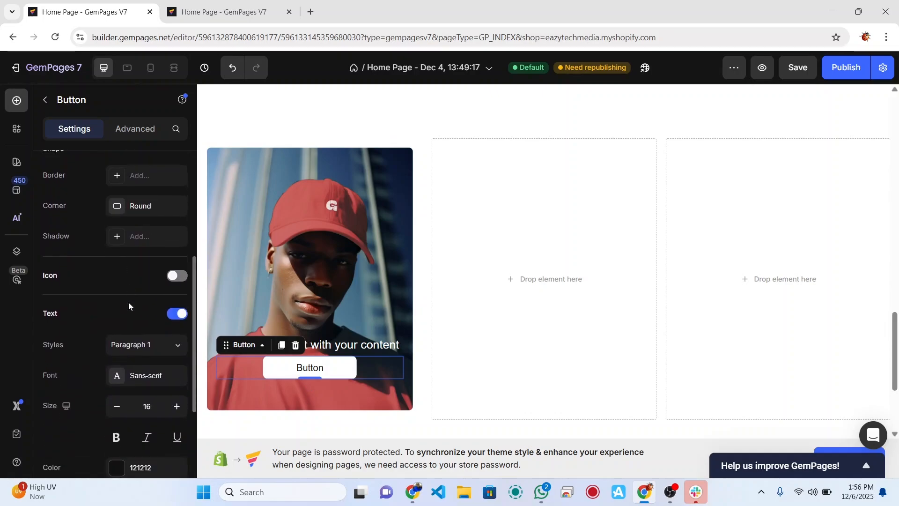
pyautogui.scroll(-4, 129, 302)
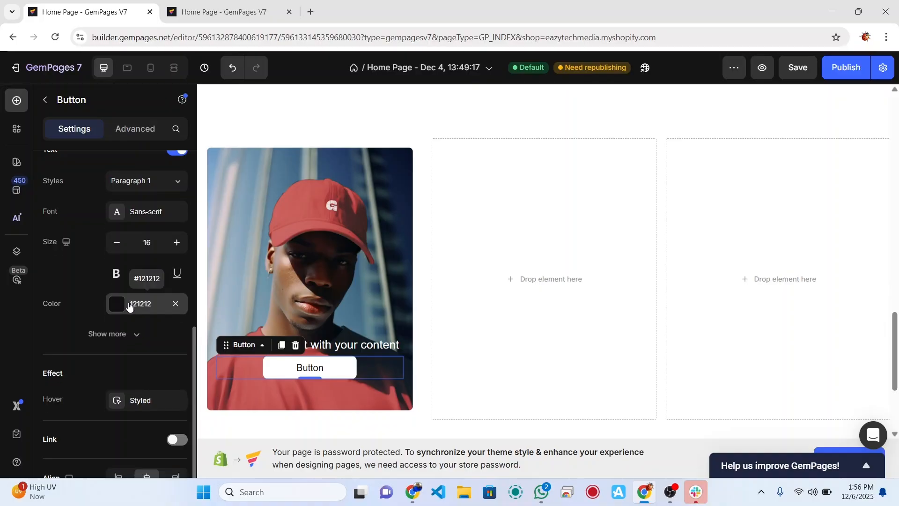
pyautogui.scroll(-1, 130, 307)
pyautogui.click(118, 253)
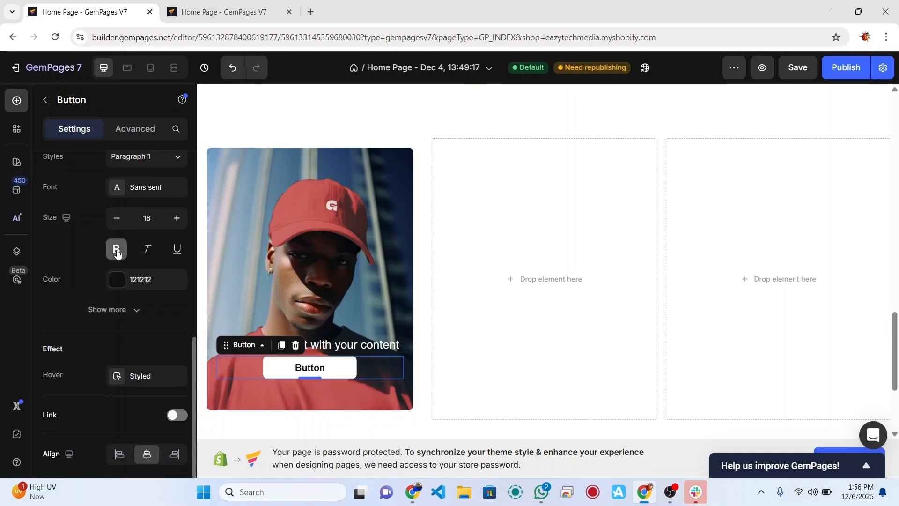
# Step: Change the button label to 'Explore More' and save the page
pyautogui.doubleClick(307, 364)
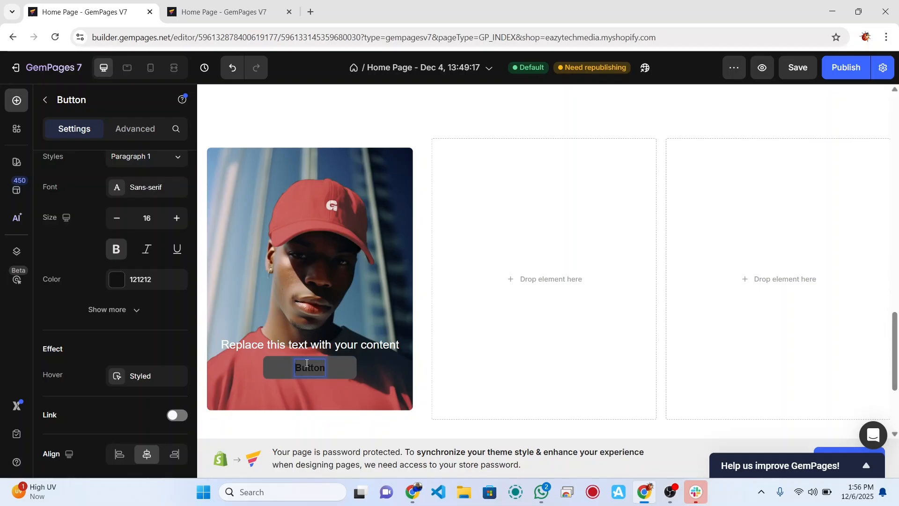
pyautogui.write('Explore ')
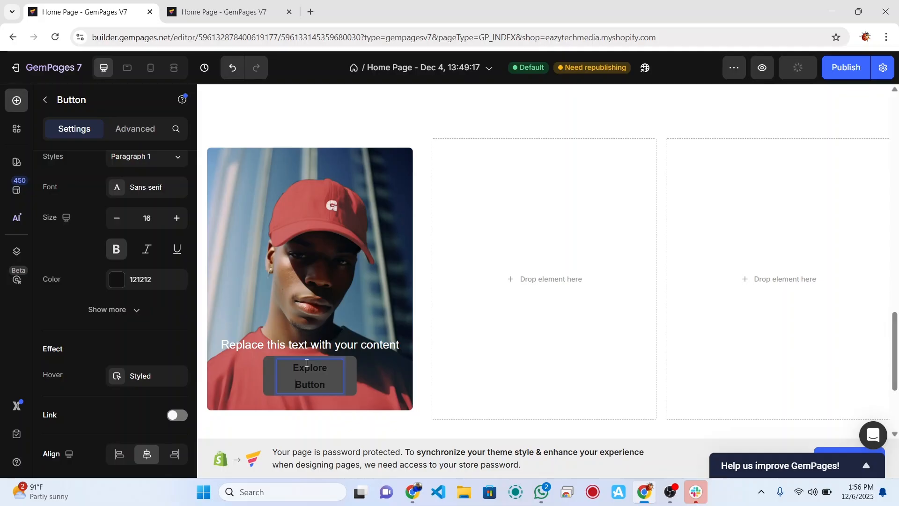
pyautogui.write('More')
pyautogui.press('Delete')
pyautogui.press('Delete')
pyautogui.press('Delete')
pyautogui.press('Delete')
pyautogui.press('Delete')
pyautogui.press('Delete')
pyautogui.click(388, 304)
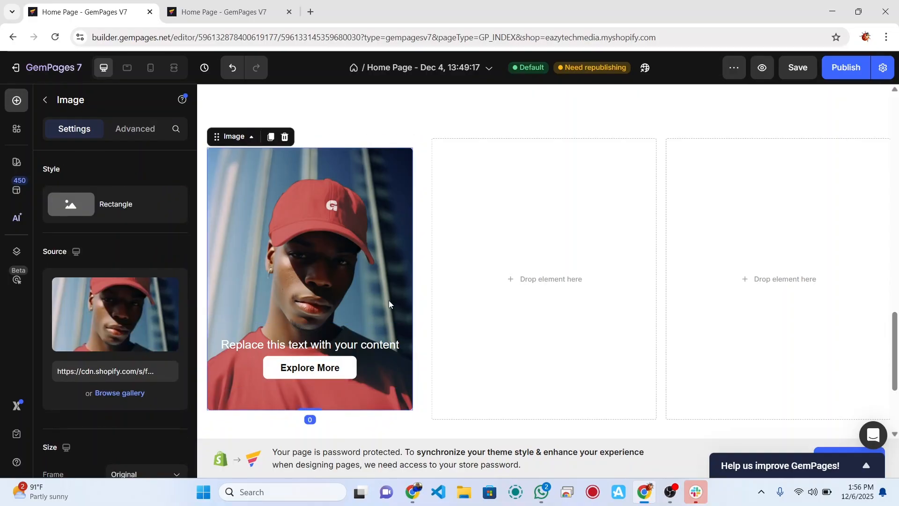
pyautogui.hotkey('ctrl', 's')
# Step: Delete the trial row and empty Section 6, then insert a row above the photo section
pyautogui.click(475, 128)
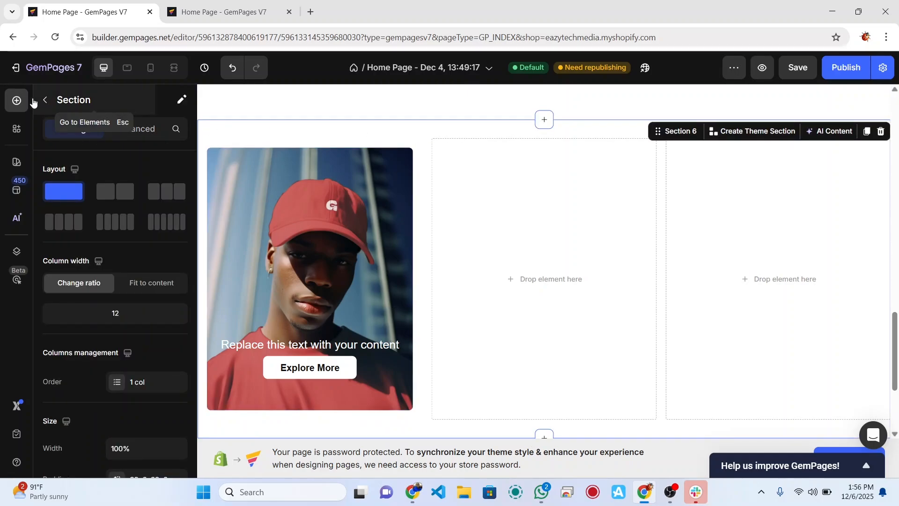
pyautogui.click(17, 101)
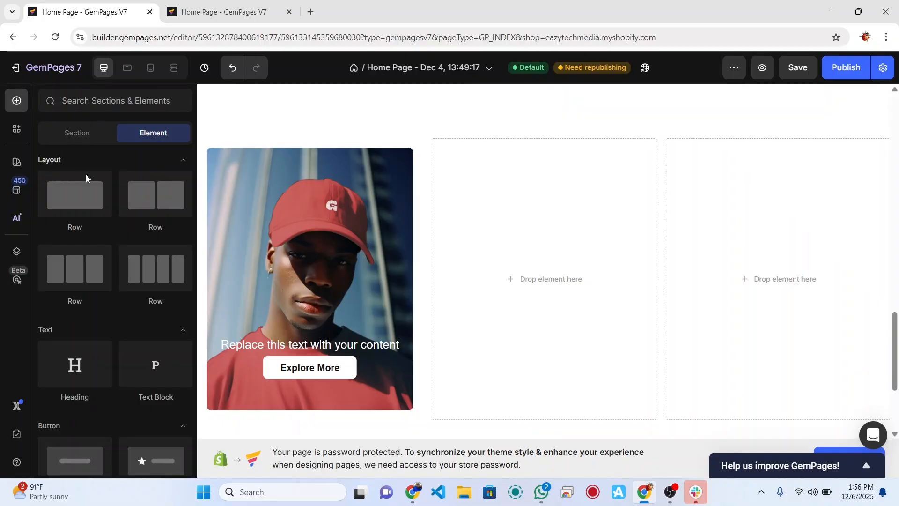
pyautogui.moveTo(75, 194); pyautogui.dragTo(501, 189)
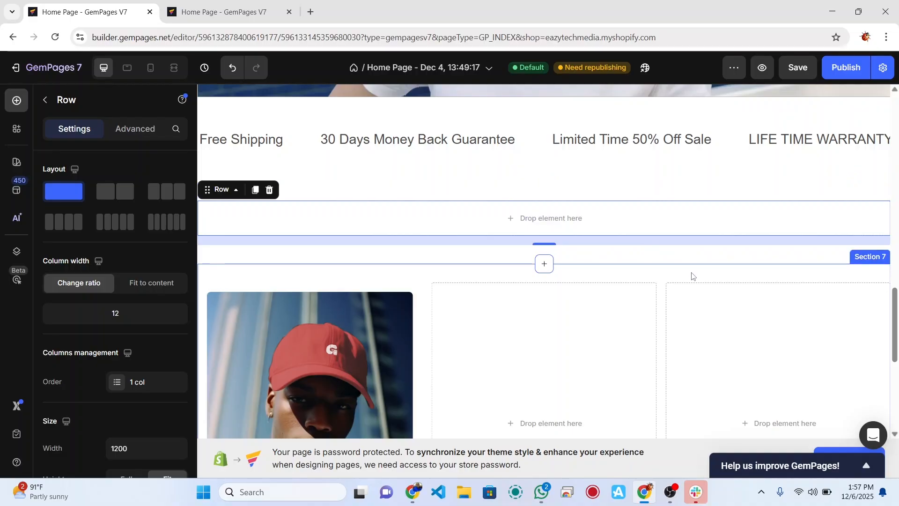
pyautogui.click(269, 190)
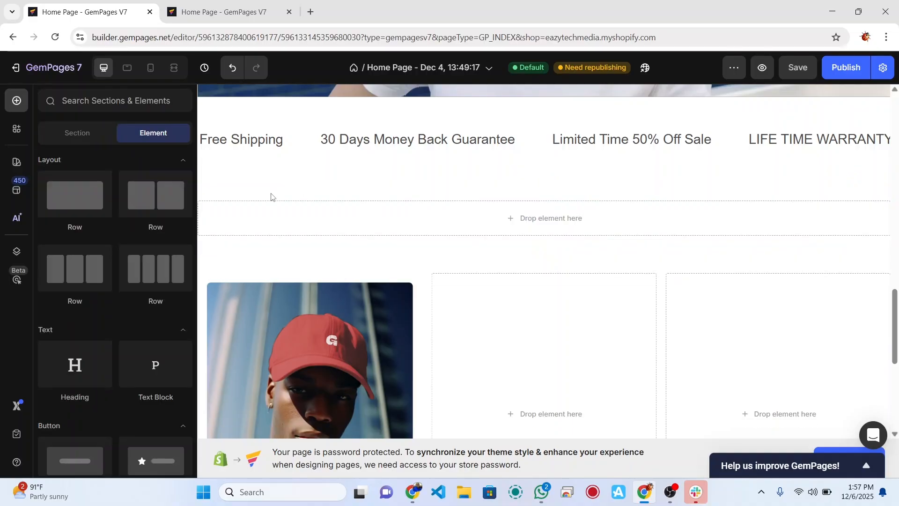
pyautogui.click(417, 227)
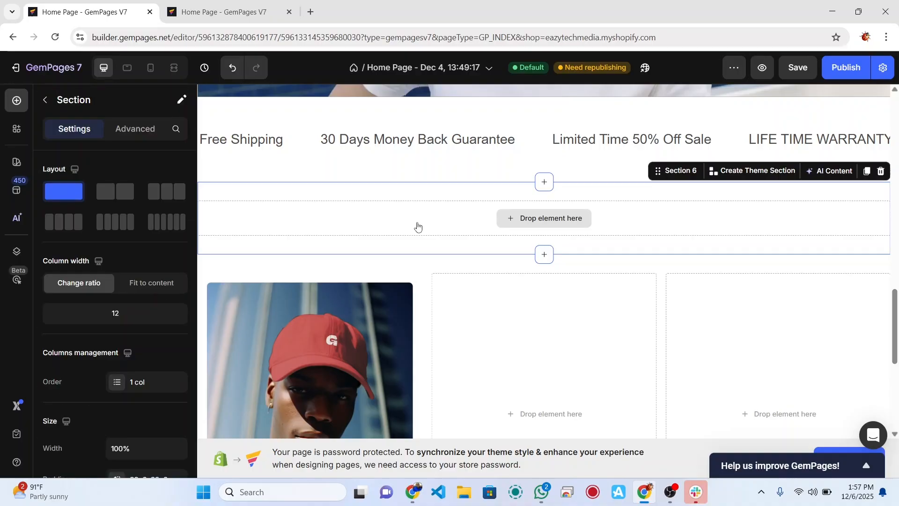
pyautogui.click(881, 171)
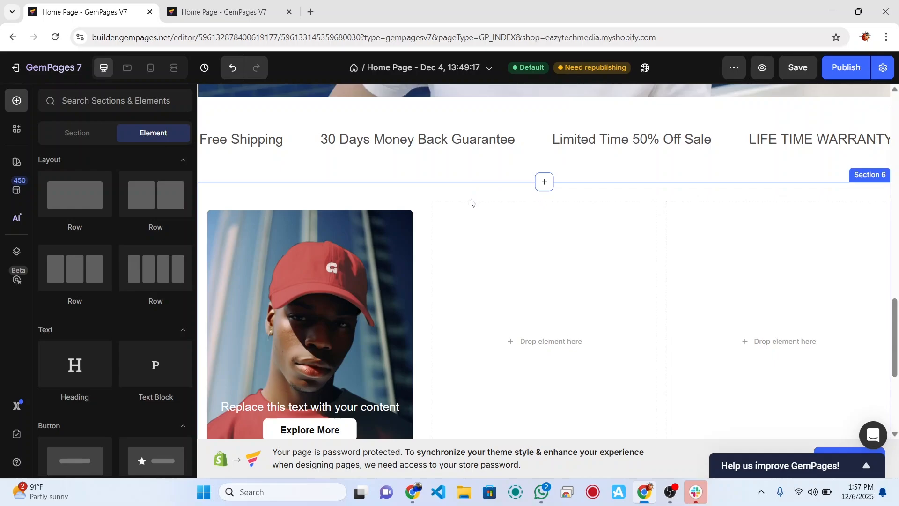
pyautogui.hotkey('ctrl', 's')
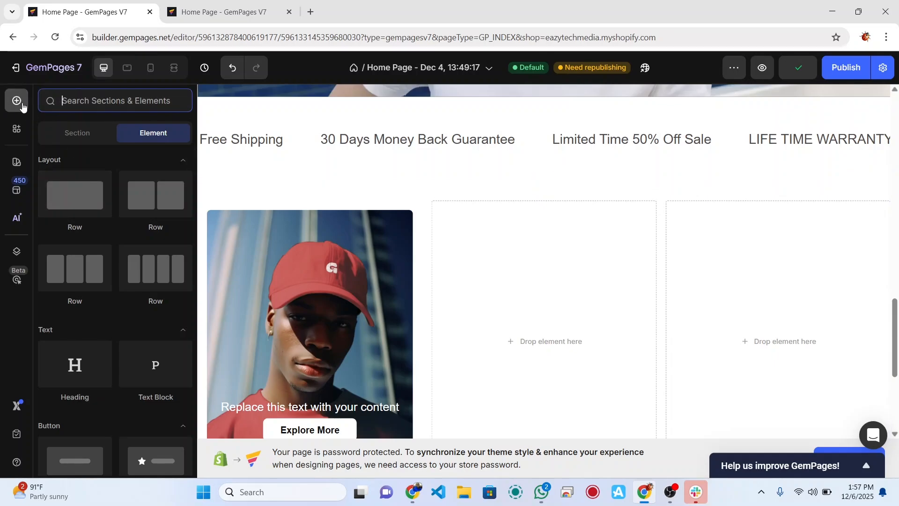
pyautogui.moveTo(75, 187); pyautogui.dragTo(464, 200)
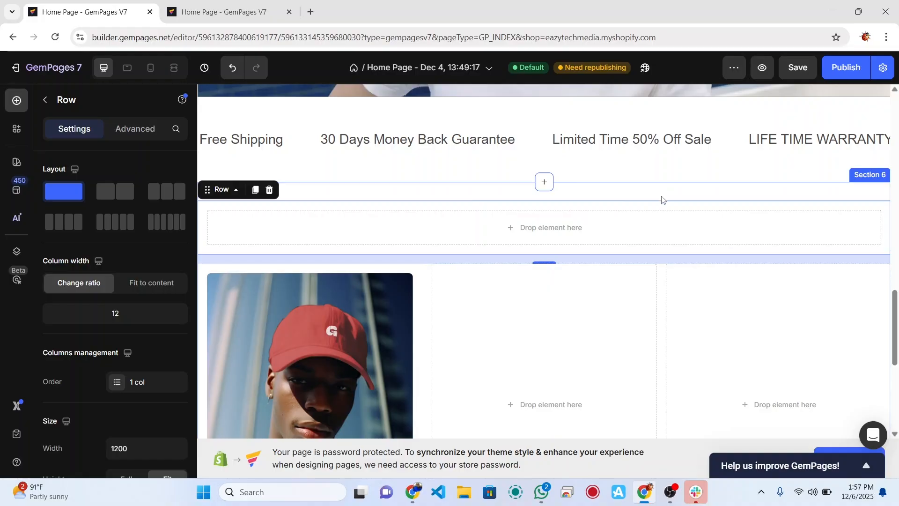
pyautogui.click(14, 102)
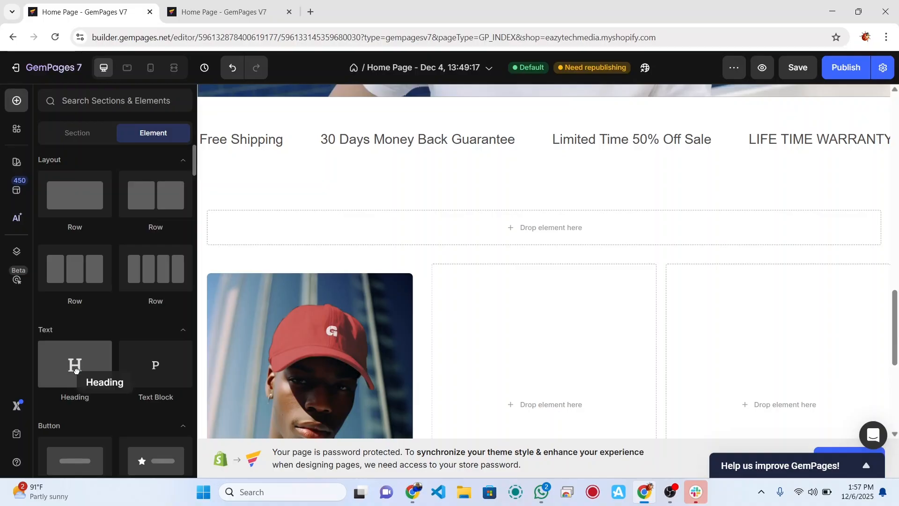
# Step: Drop a heading into the empty row, center it and retitle it 'Collections'
pyautogui.moveTo(77, 371); pyautogui.dragTo(448, 223)
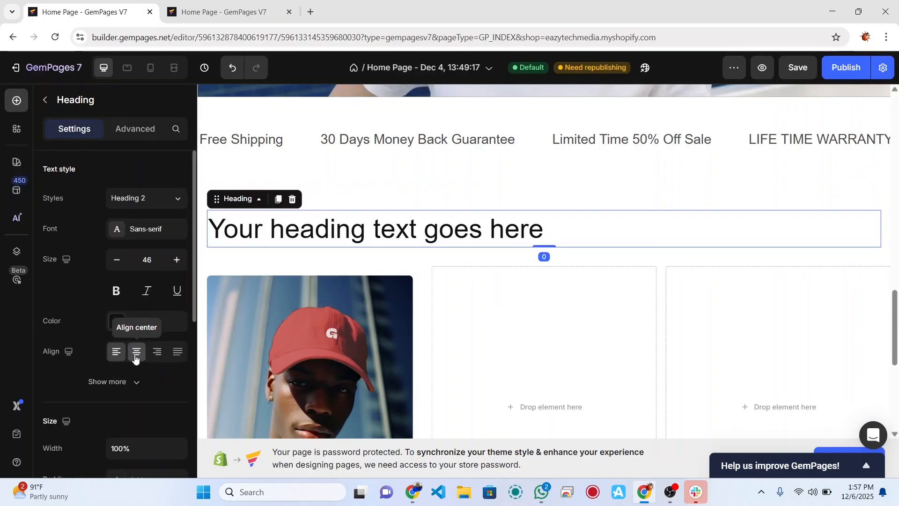
pyautogui.click(131, 351)
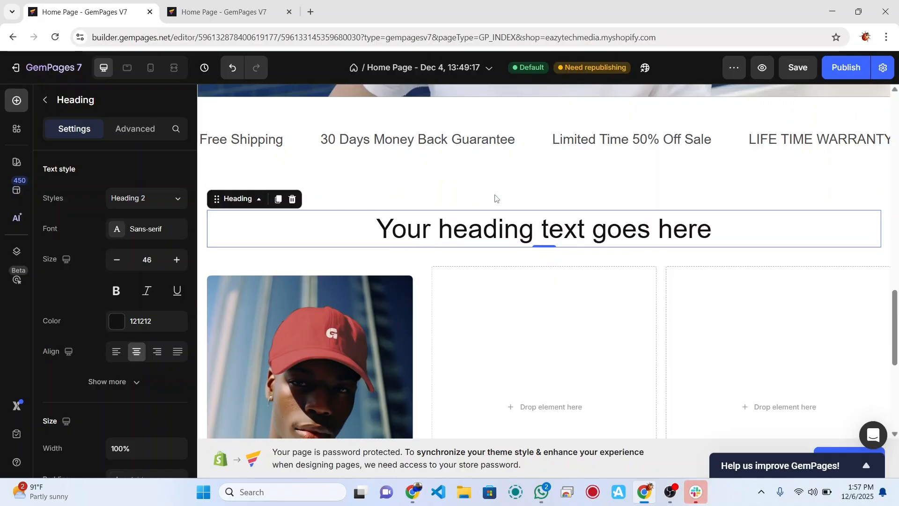
pyautogui.doubleClick(568, 233)
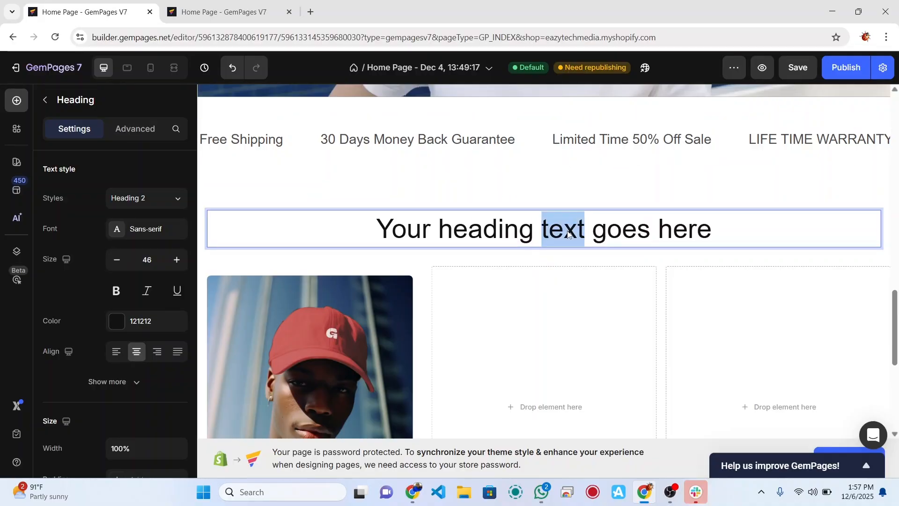
pyautogui.click(730, 242)
pyautogui.tripleClick(482, 237)
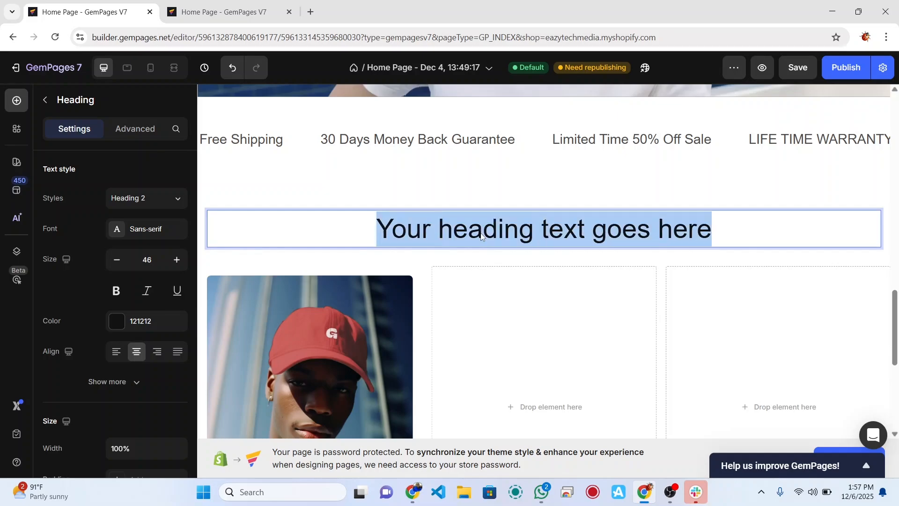
pyautogui.write('Coll')
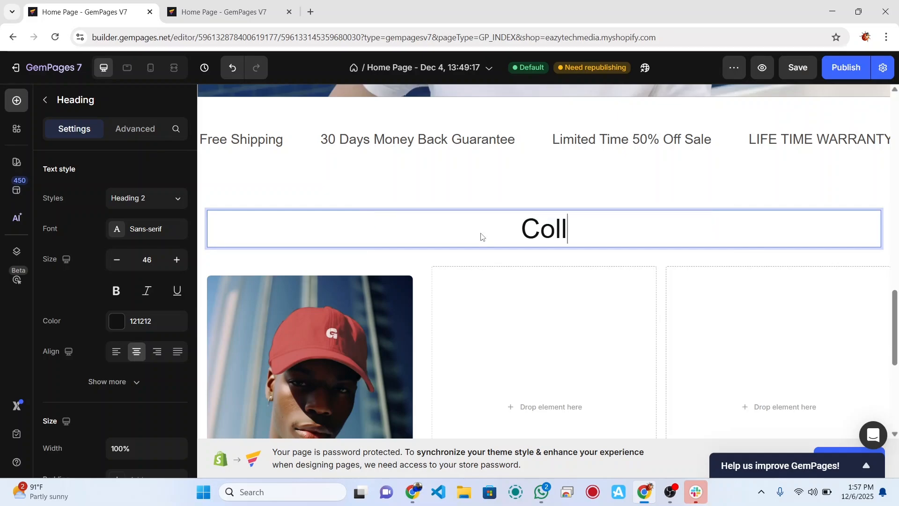
pyautogui.write('ections')
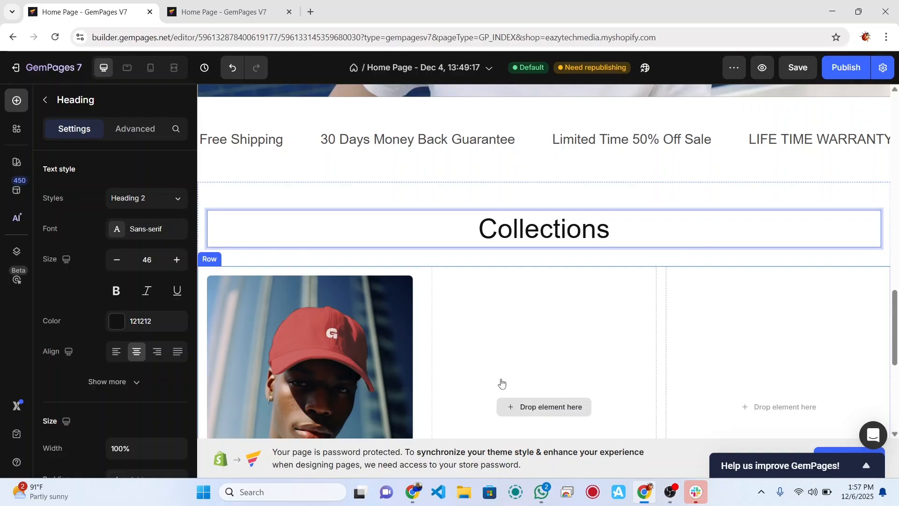
pyautogui.scroll(-4, 500, 381)
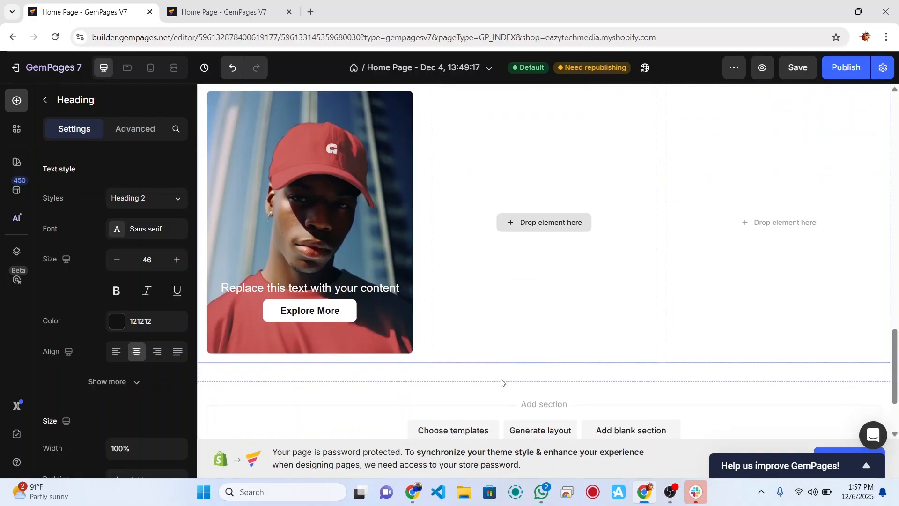
# Step: Save, then replace the red-cap card's placeholder caption with 'Face cap'
pyautogui.click(351, 291)
pyautogui.hotkey('ctrl', 's')
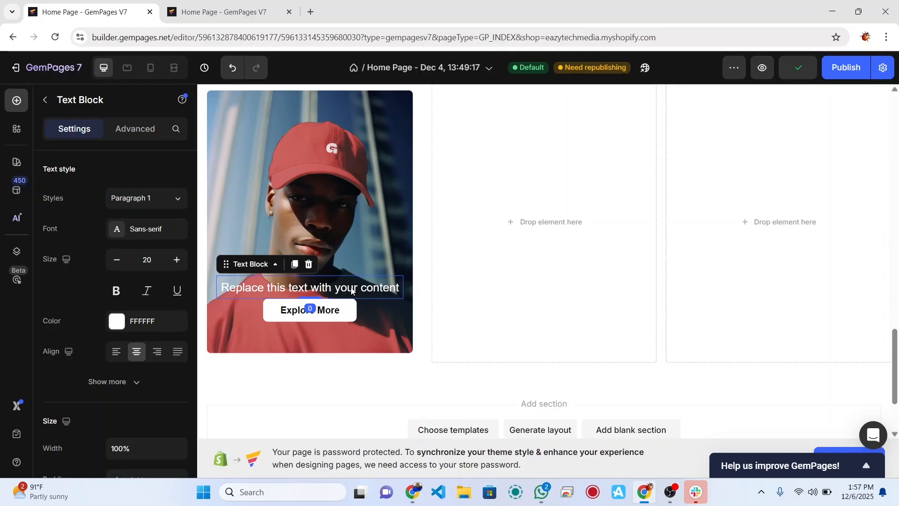
pyautogui.doubleClick(351, 291)
pyautogui.hotkey('ctrl', 'a')
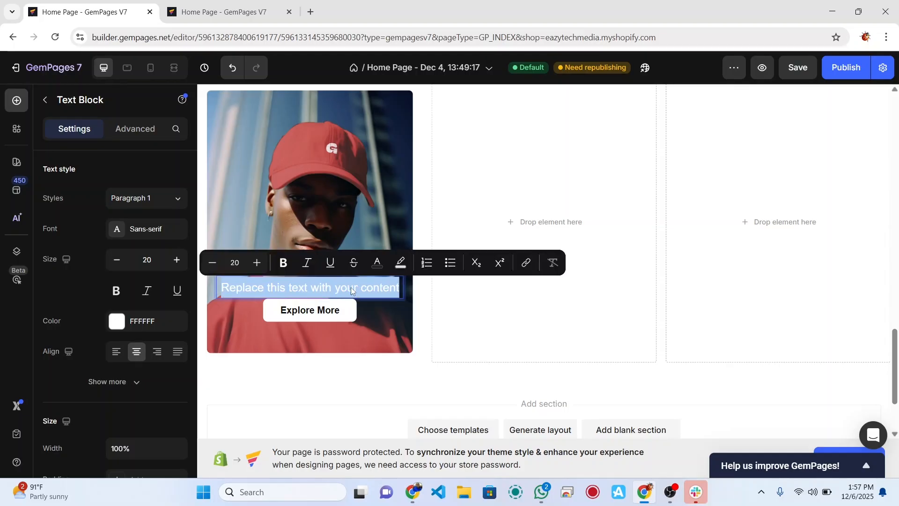
pyautogui.write('Face')
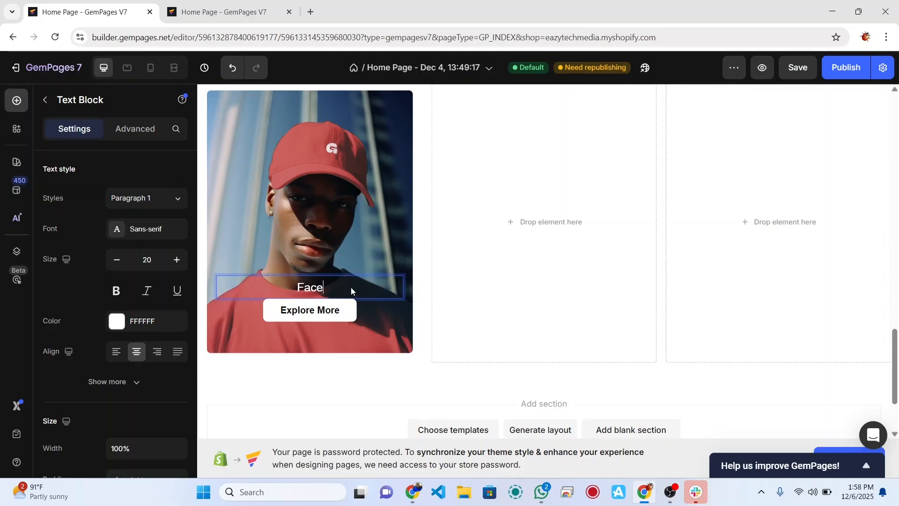
pyautogui.write(' cap')
pyautogui.click(463, 291)
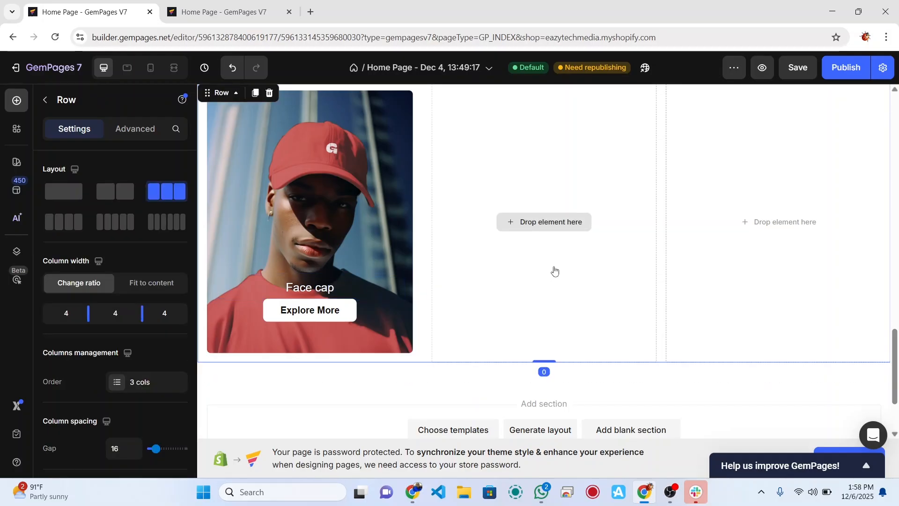
pyautogui.scroll(1, 613, 182)
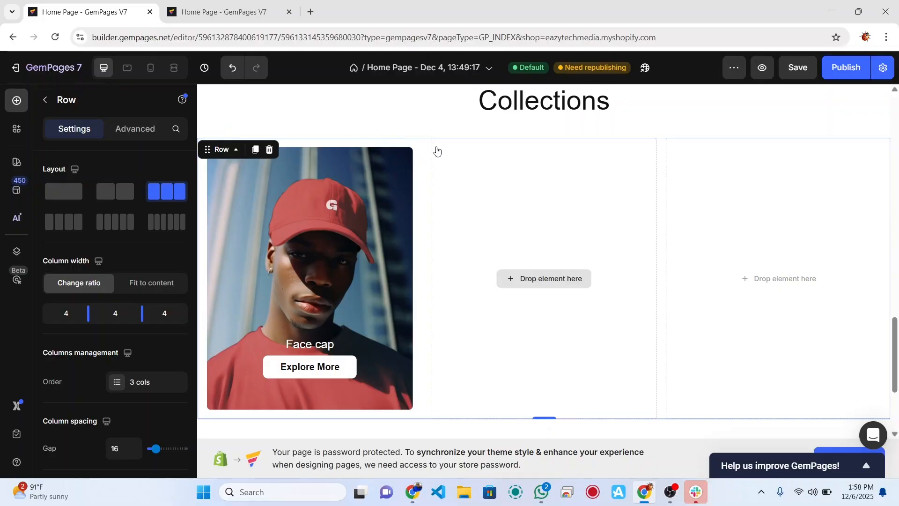
# Step: Duplicate the Face cap card into the middle column, then again into the right column
pyautogui.click(414, 148)
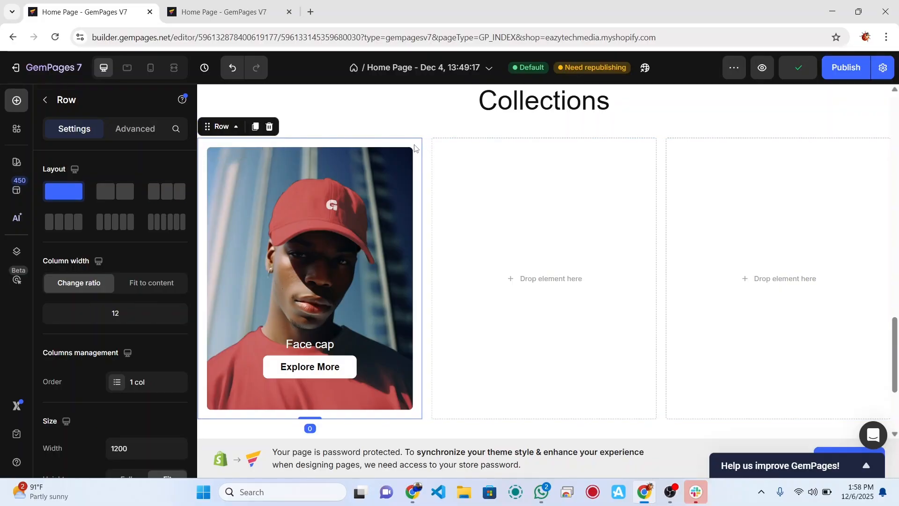
pyautogui.click(255, 127)
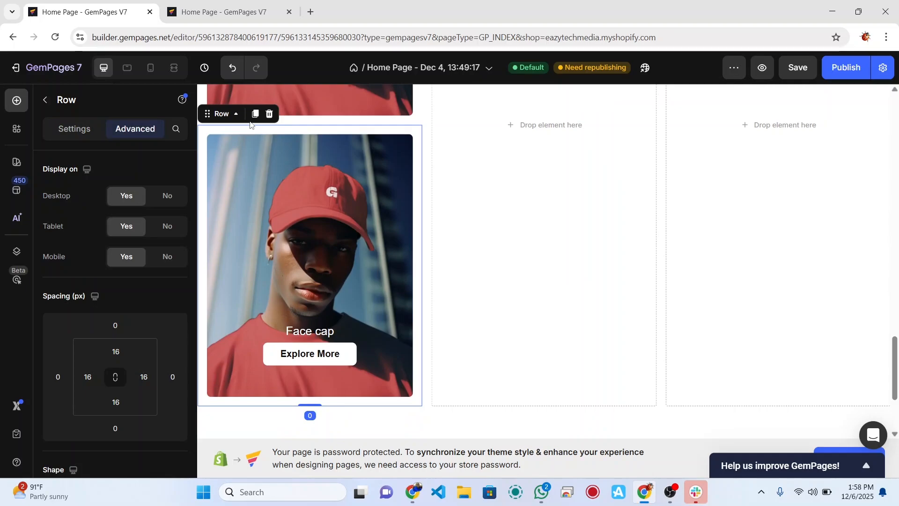
pyautogui.scroll(3, 248, 140)
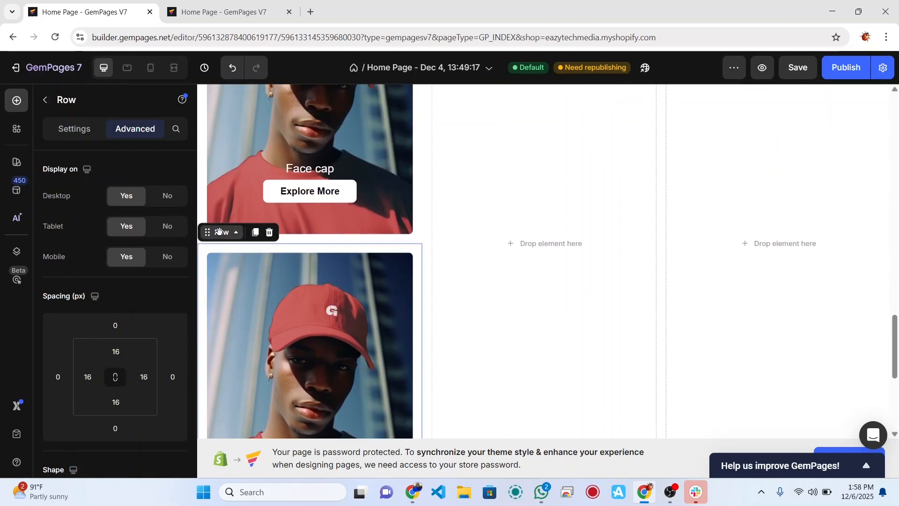
pyautogui.moveTo(218, 233); pyautogui.dragTo(474, 136)
pyautogui.scroll(4, 474, 137)
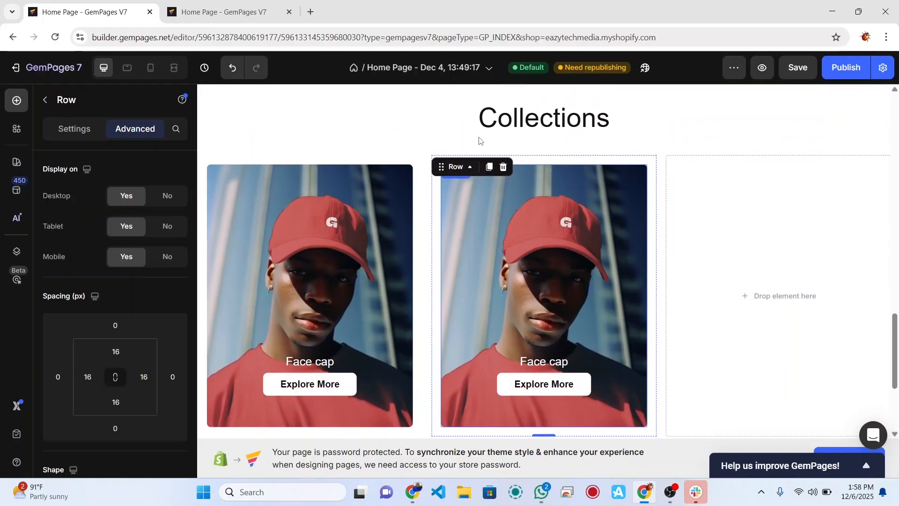
pyautogui.click(490, 168)
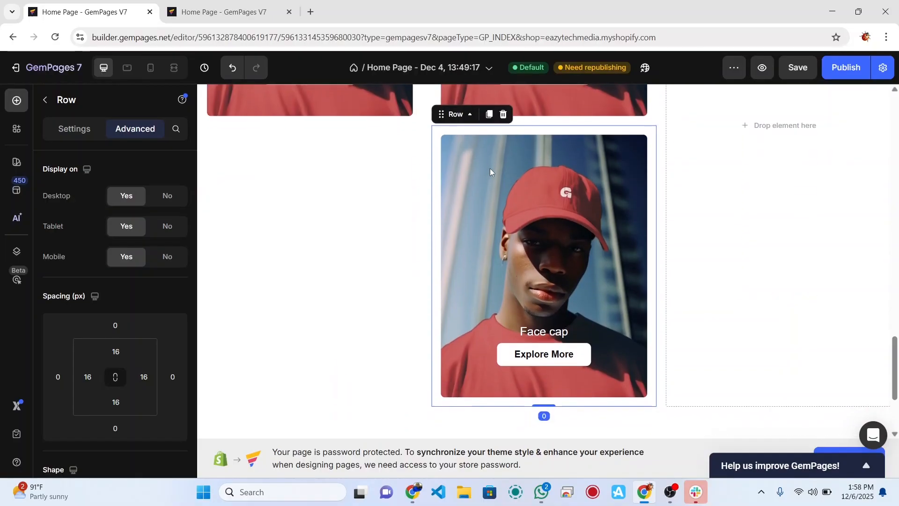
pyautogui.scroll(2, 465, 154)
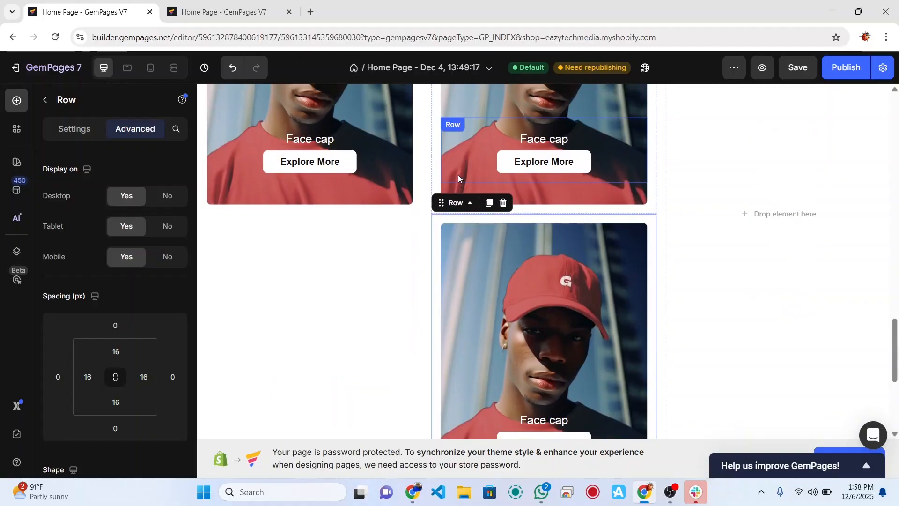
pyautogui.scroll(3, 459, 175)
pyautogui.moveTo(448, 312); pyautogui.dragTo(737, 135)
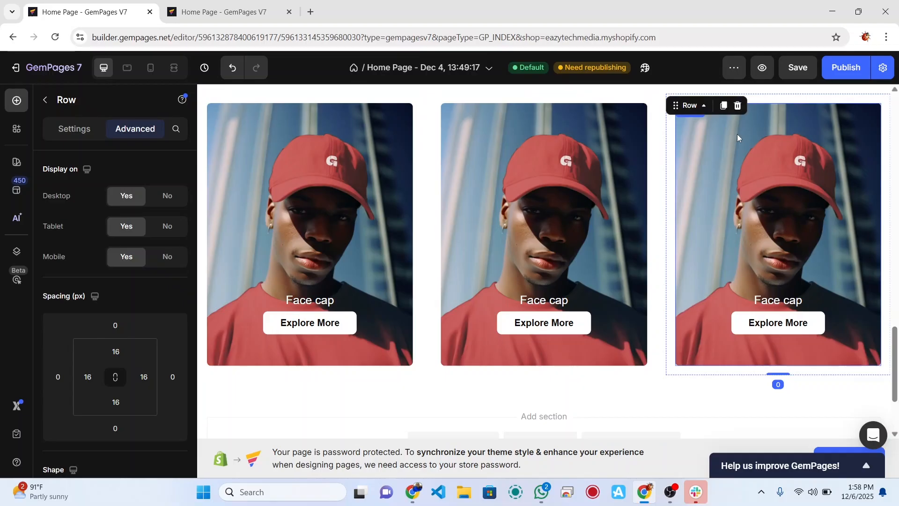
pyautogui.click(489, 240)
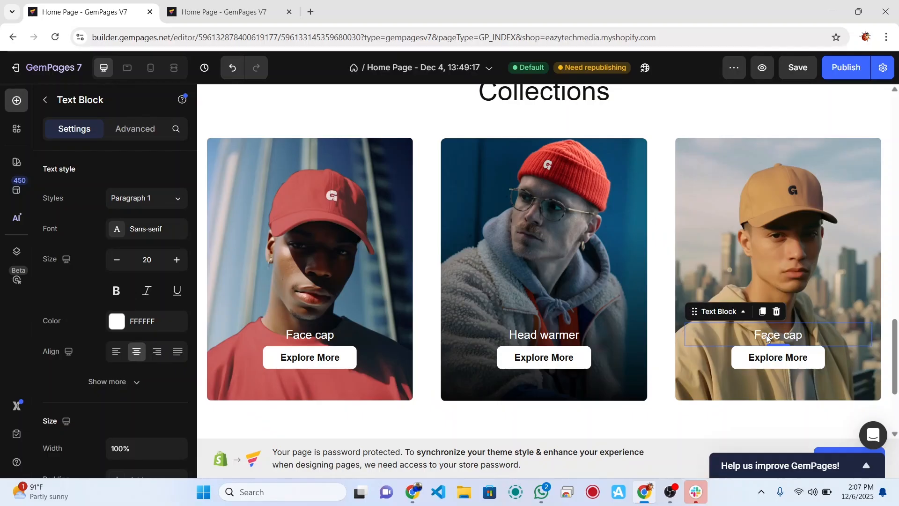
# Step: Caption the right-hand tan-cap card 'Hoodie'
pyautogui.tripleClick(767, 337)
pyautogui.write('H')
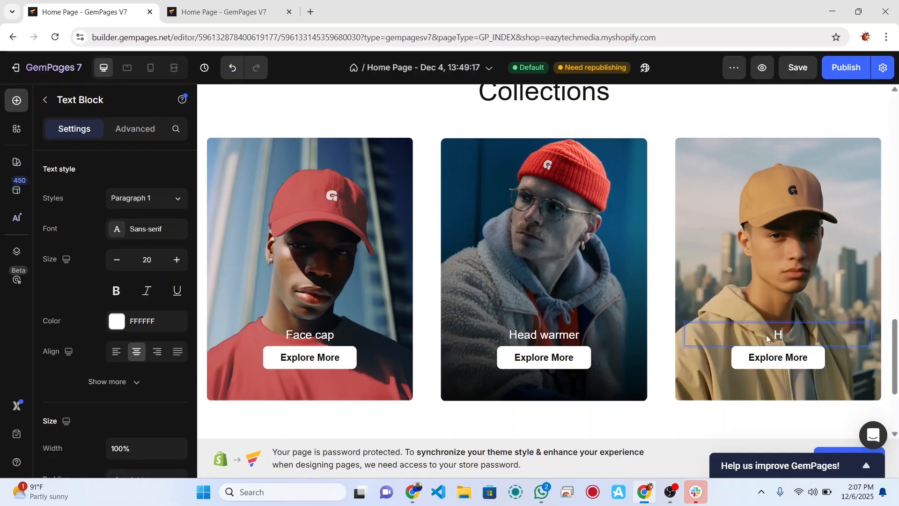
pyautogui.write('odd')
pyautogui.write('ie')
pyautogui.click(845, 289)
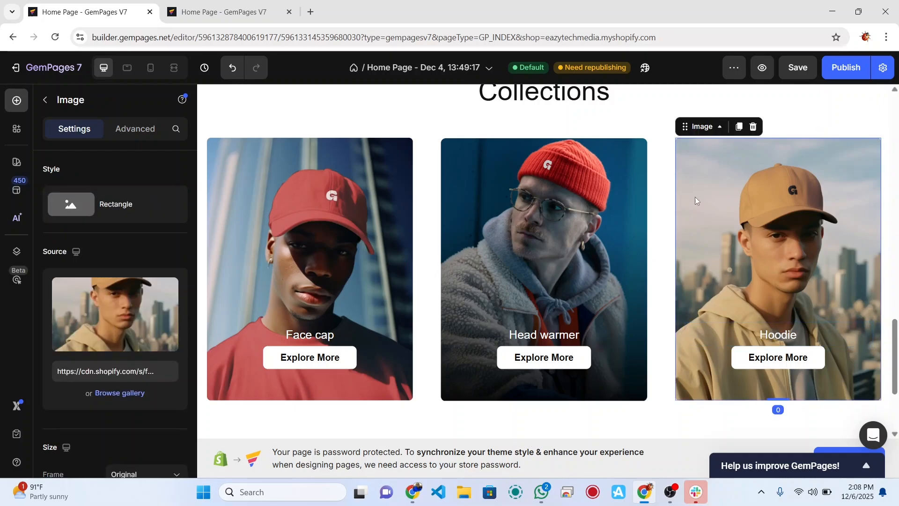
pyautogui.scroll(1, 694, 194)
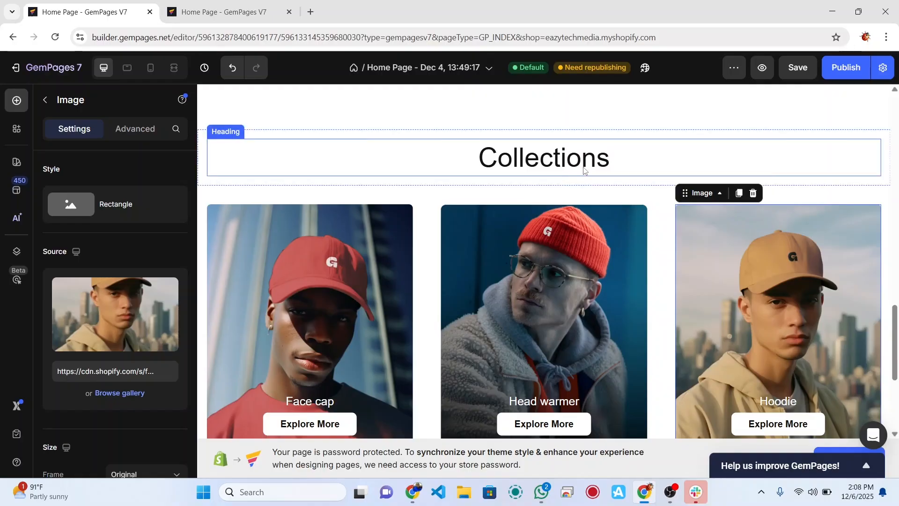
pyautogui.scroll(-2, 608, 254)
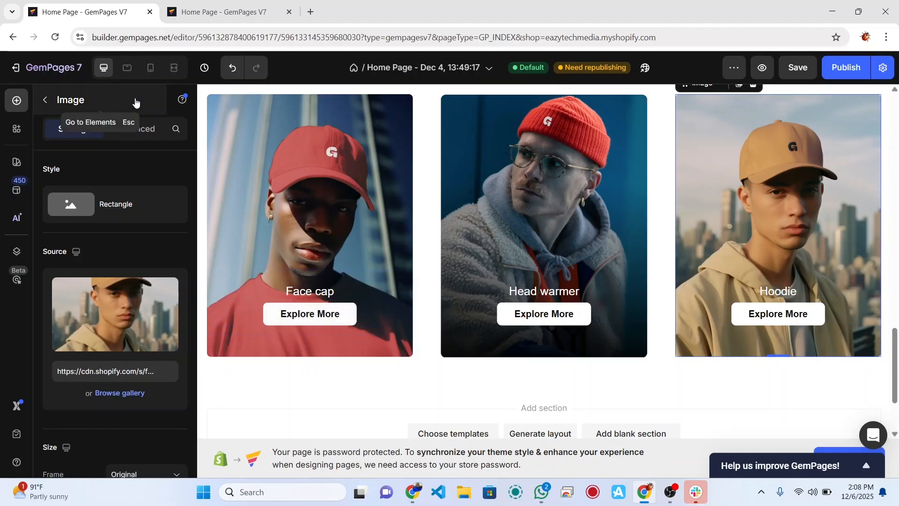
# Step: Enable a link on the Face cap card's Explore More button with After click set to Open page, no page chosen
pyautogui.click(16, 102)
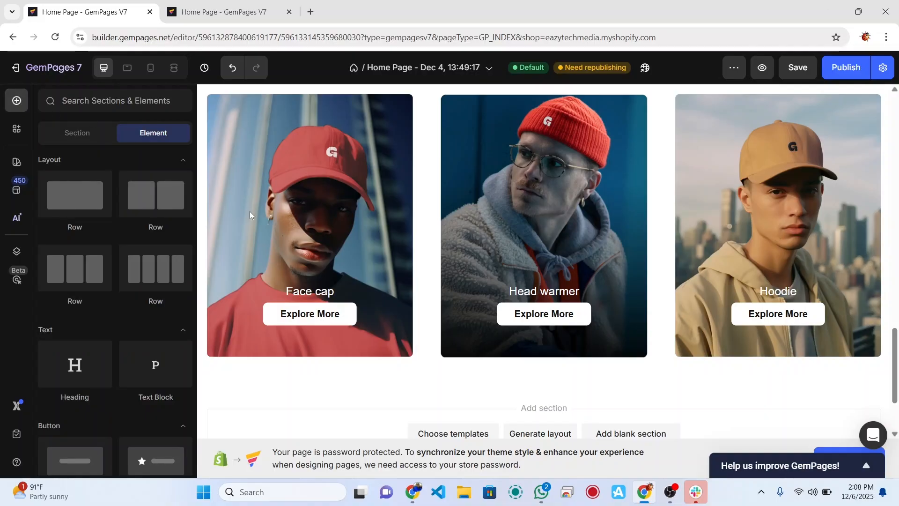
pyautogui.click(355, 319)
pyautogui.scroll(-3, 109, 422)
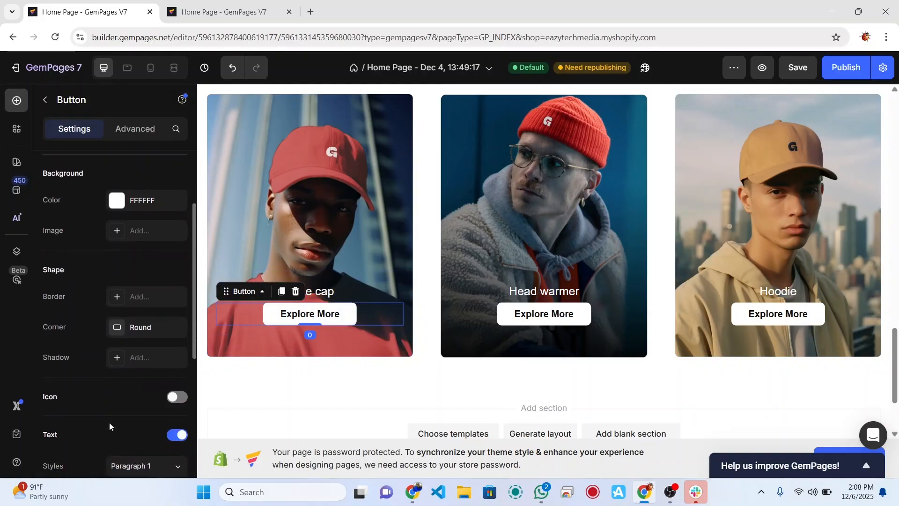
pyautogui.scroll(-2, 109, 422)
pyautogui.scroll(-3, 112, 368)
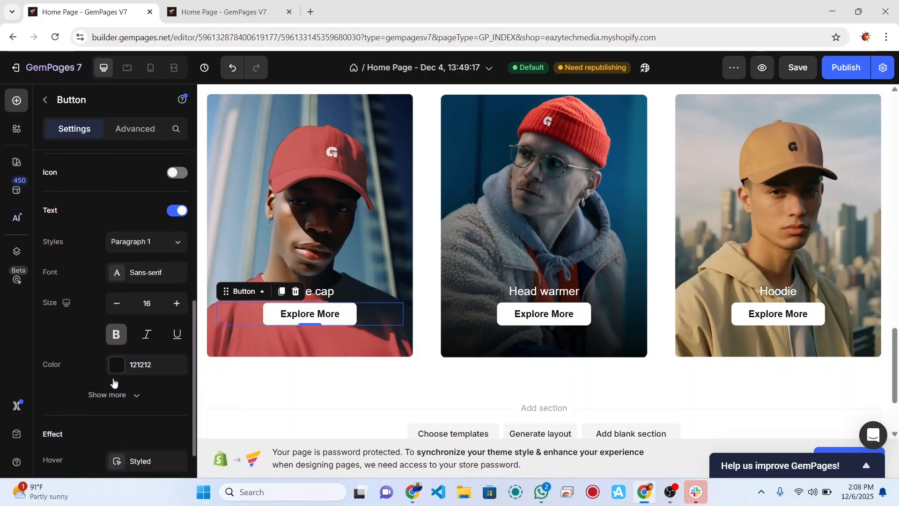
pyautogui.scroll(-3, 113, 382)
pyautogui.click(169, 373)
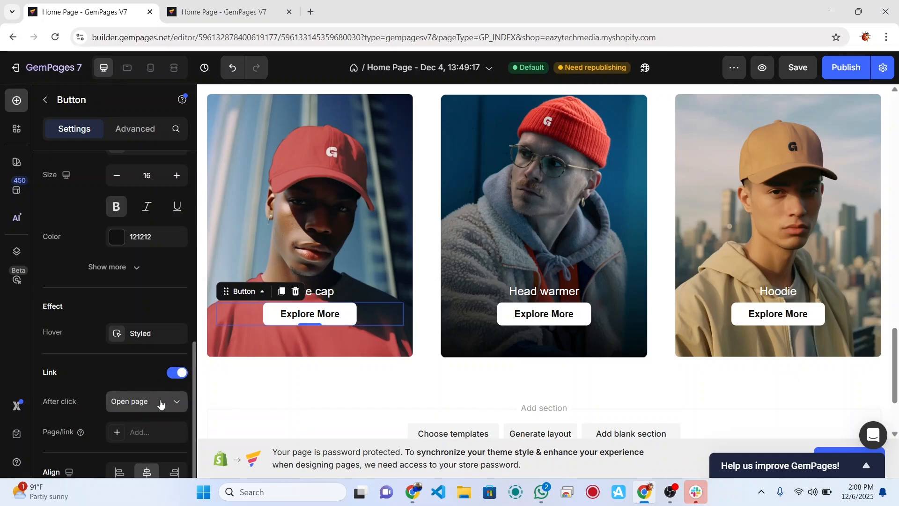
pyautogui.click(171, 402)
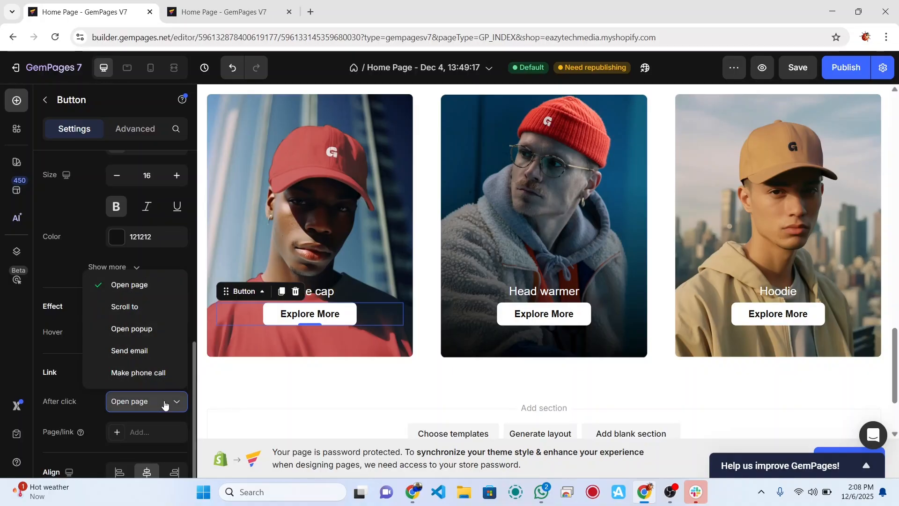
pyautogui.click(165, 405)
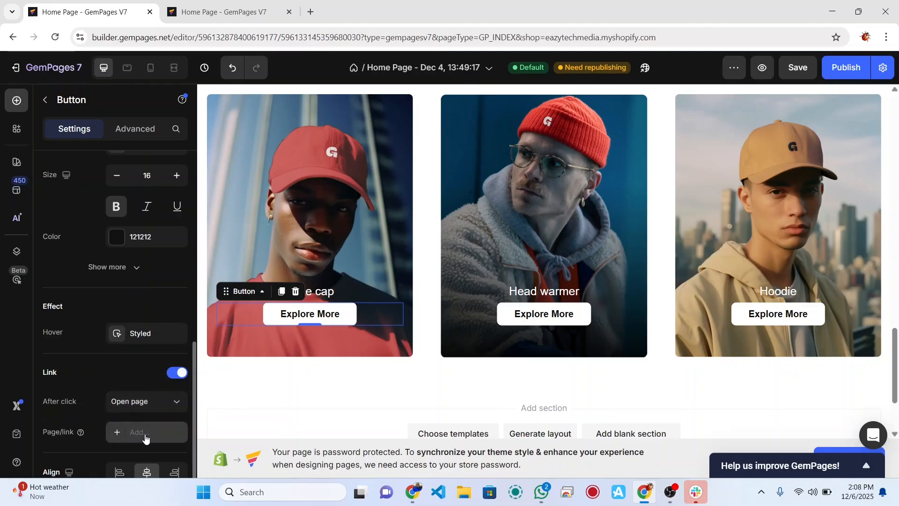
pyautogui.click(146, 432)
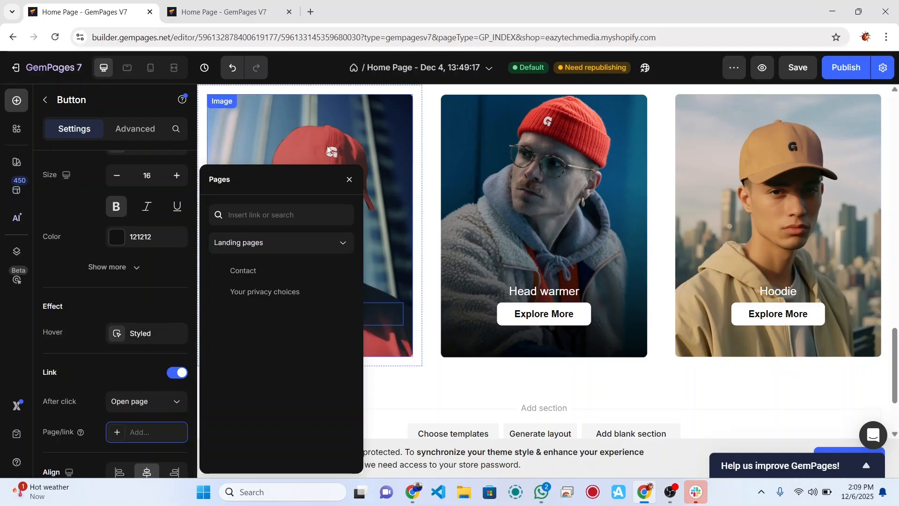
pyautogui.click(356, 171)
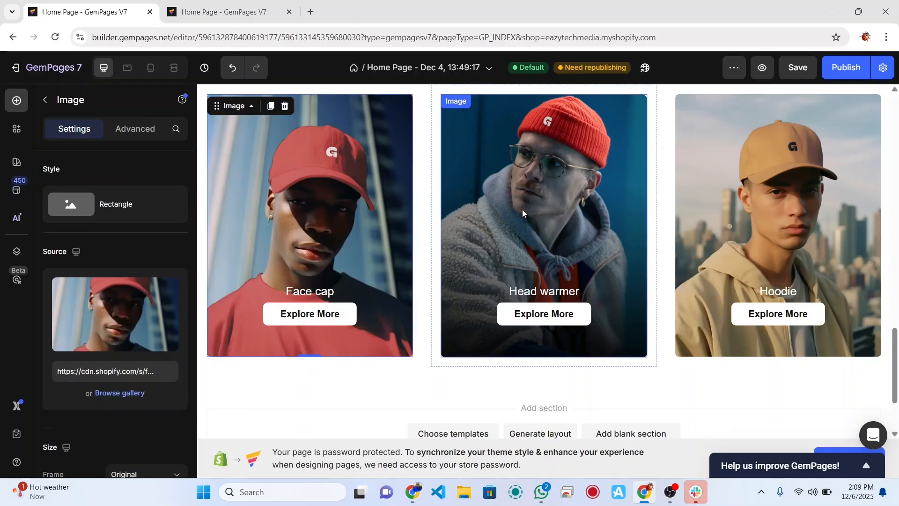
# Step: Drag the Collections heading row's bottom spacing from 16 down to 0 so the cards sit right beneath it
pyautogui.scroll(1, 532, 217)
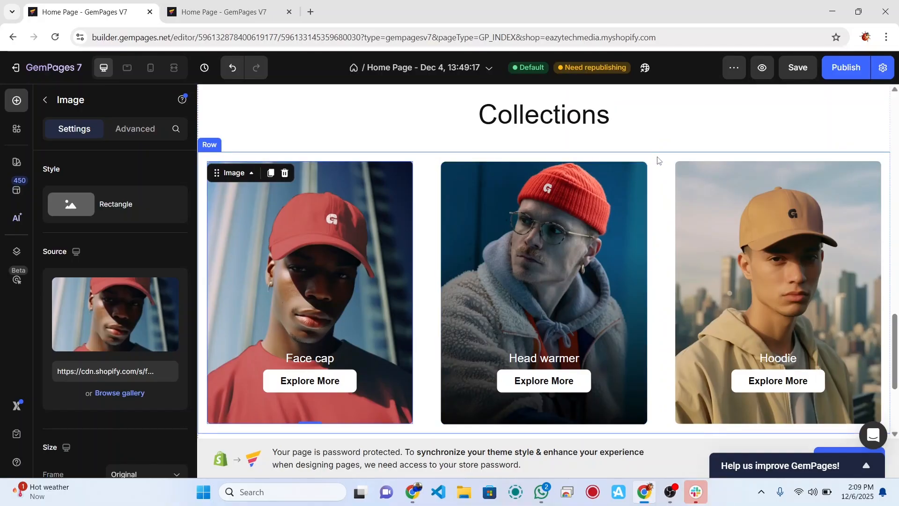
pyautogui.click(581, 111)
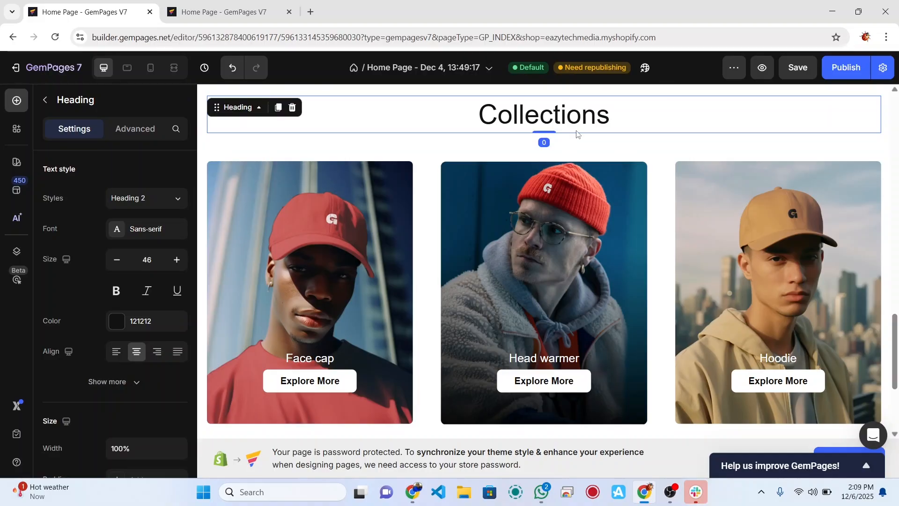
pyautogui.click(642, 143)
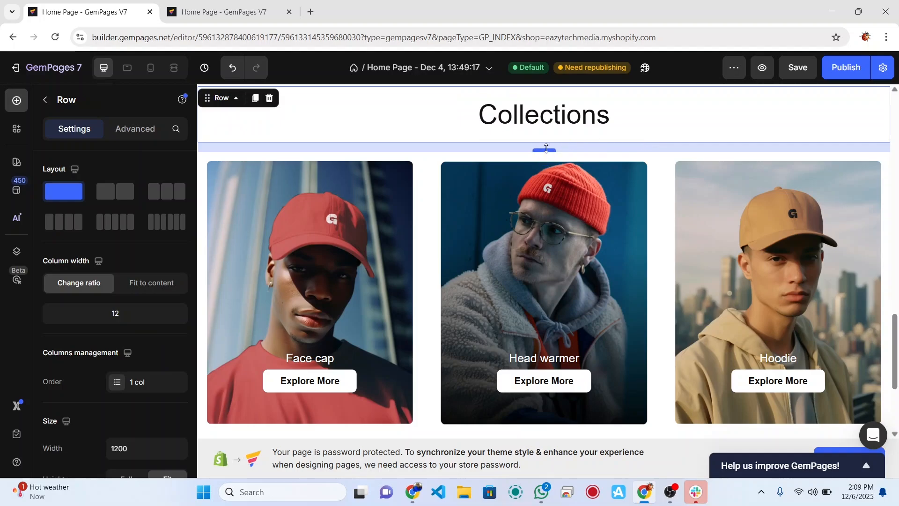
pyautogui.moveTo(550, 151); pyautogui.dragTo(546, 142)
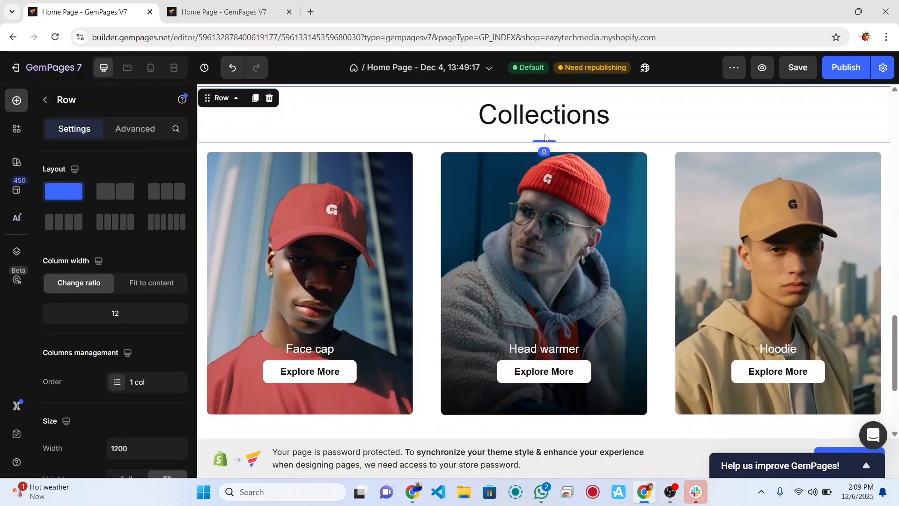
pyautogui.click(634, 117)
pyautogui.scroll(1, 741, 114)
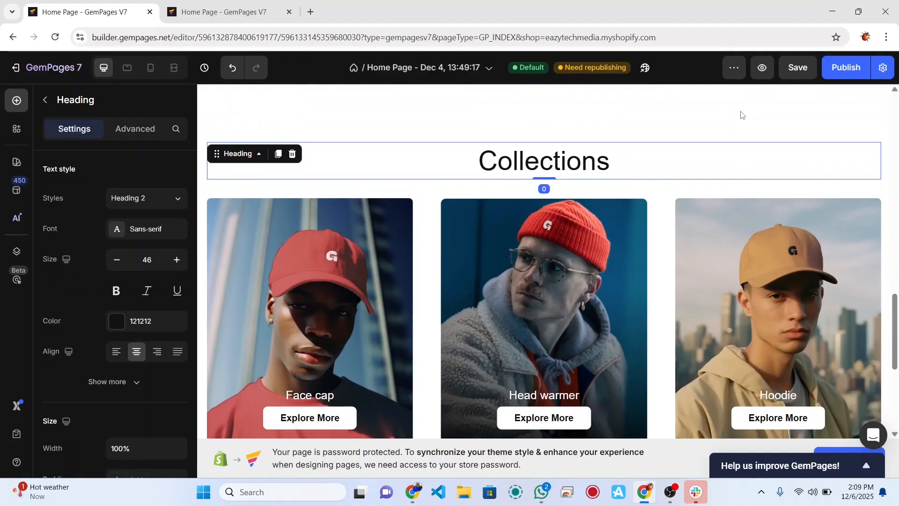
pyautogui.scroll(1, 741, 114)
pyautogui.click(580, 222)
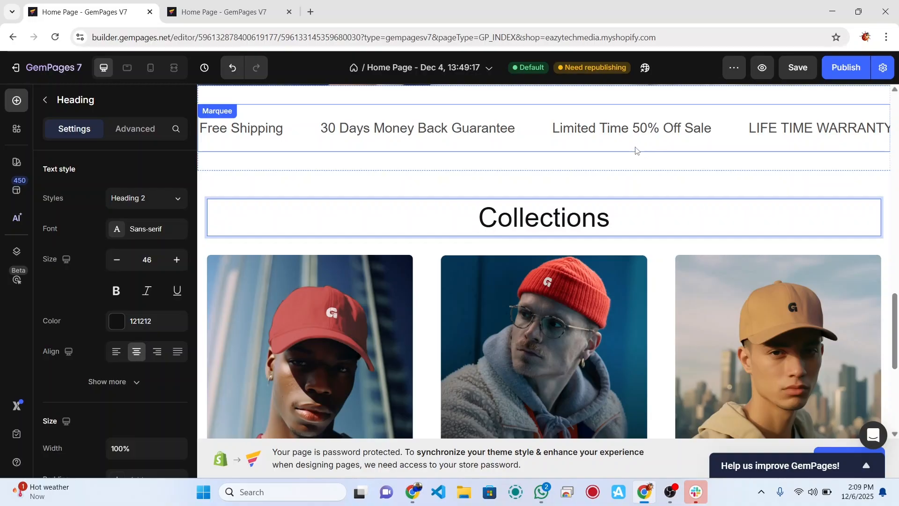
# Step: Select the Free Shipping marquee bar and bring its Background settings into view
pyautogui.click(636, 148)
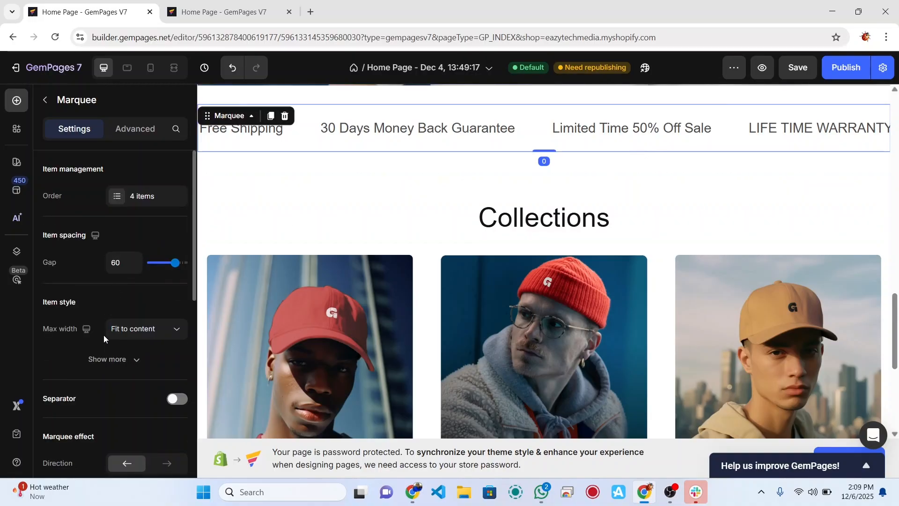
pyautogui.scroll(-1, 103, 335)
pyautogui.scroll(-1, 103, 339)
pyautogui.scroll(2, 103, 339)
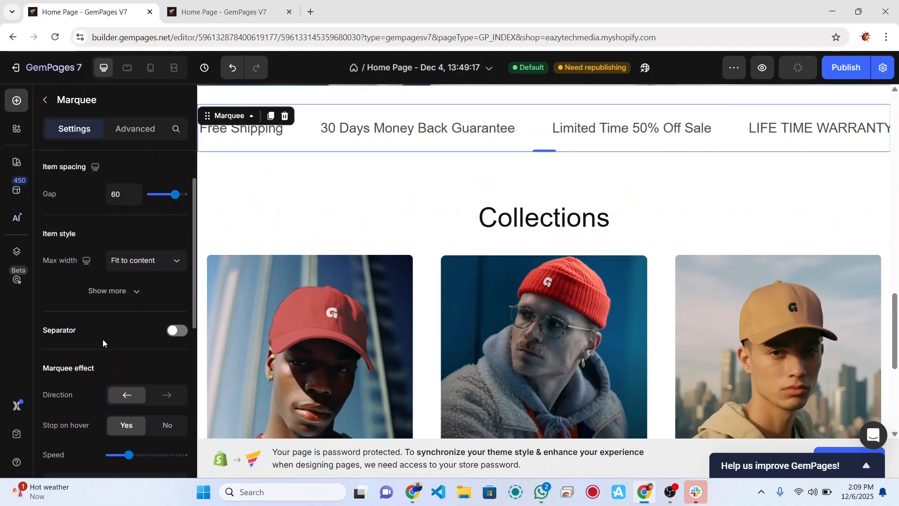
pyautogui.scroll(-3, 103, 339)
pyautogui.scroll(-7, 102, 339)
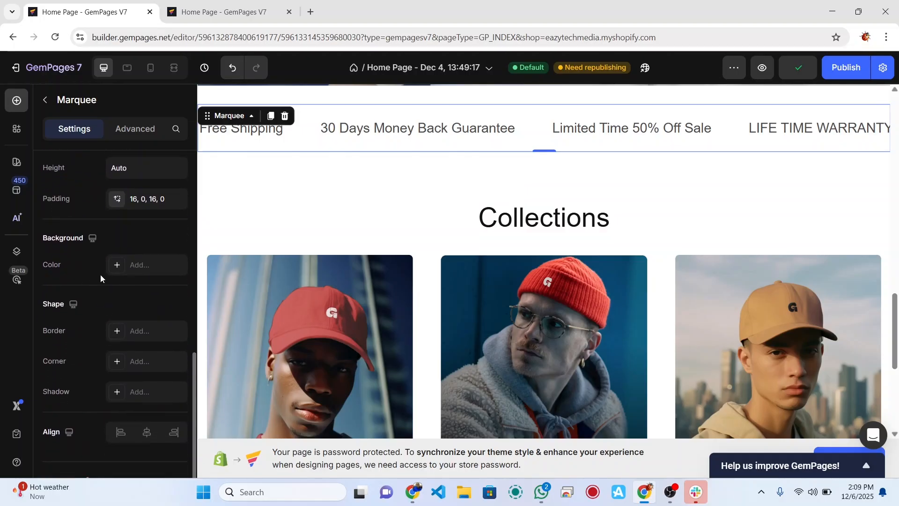
# Step: Add a background colour to the marquee and set its hex value to F2F2F2
pyautogui.click(148, 265)
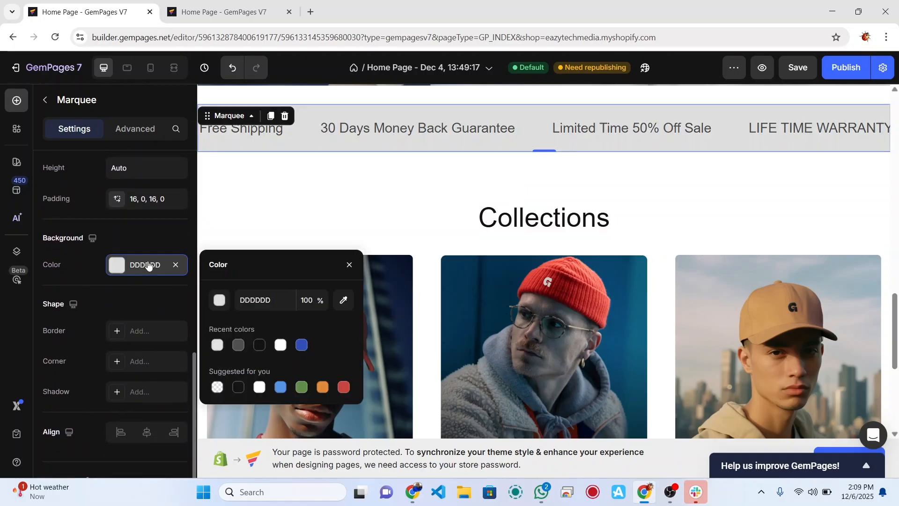
pyautogui.click(239, 345)
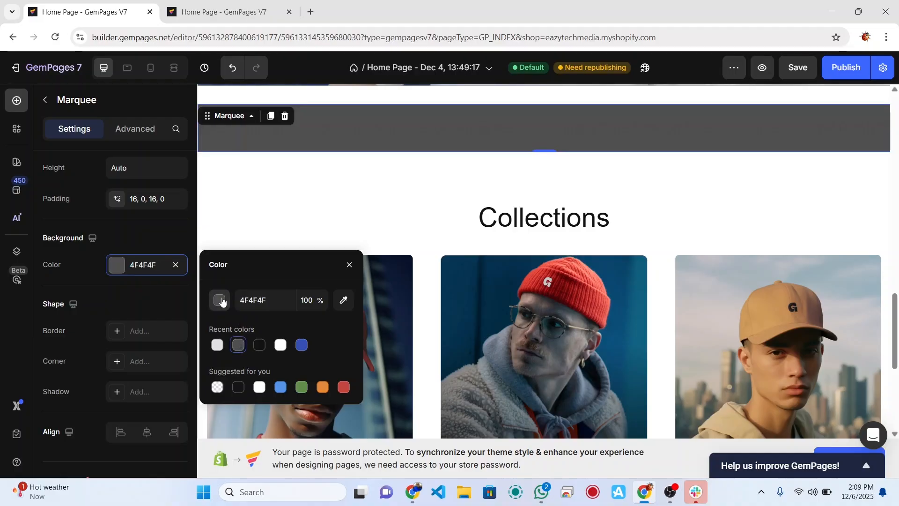
pyautogui.doubleClick(247, 302)
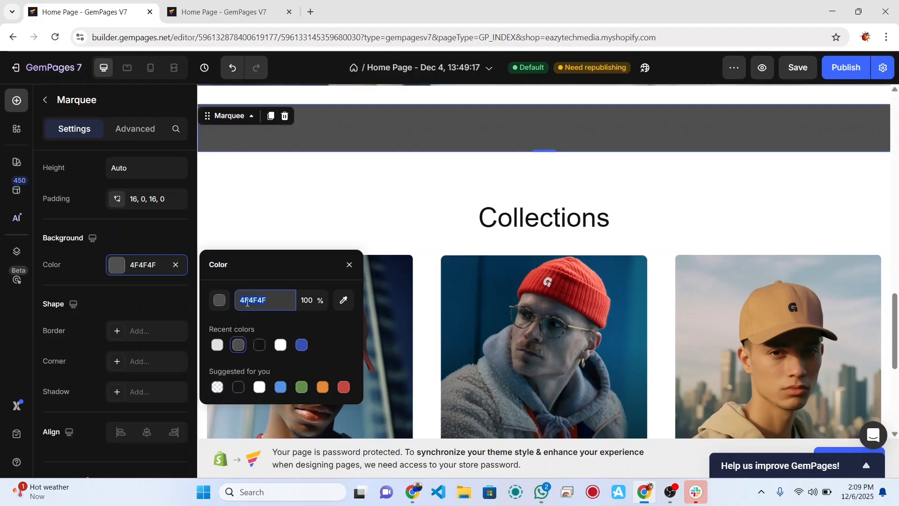
pyautogui.write('f')
pyautogui.press('BackSpace')
pyautogui.write('f2')
pyautogui.press('BackSpace')
pyautogui.press('BackSpace')
pyautogui.write('F2F')
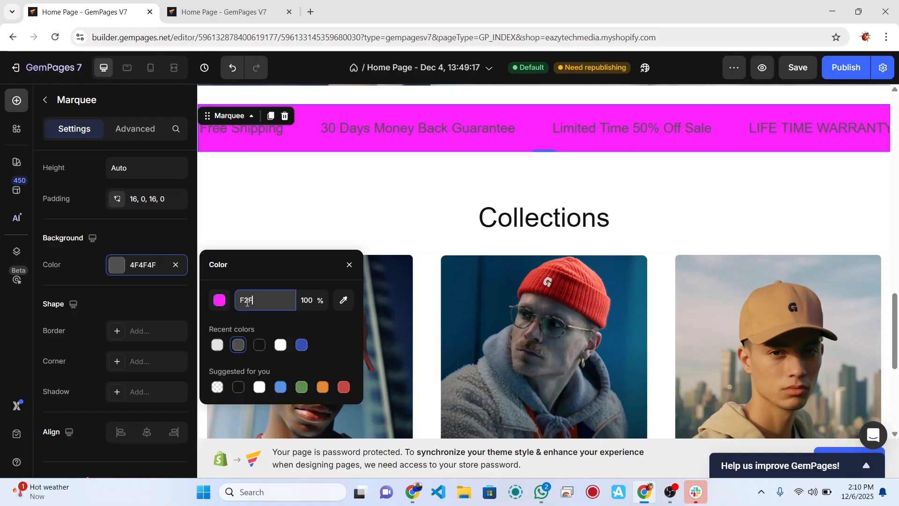
pyautogui.write('2F2')
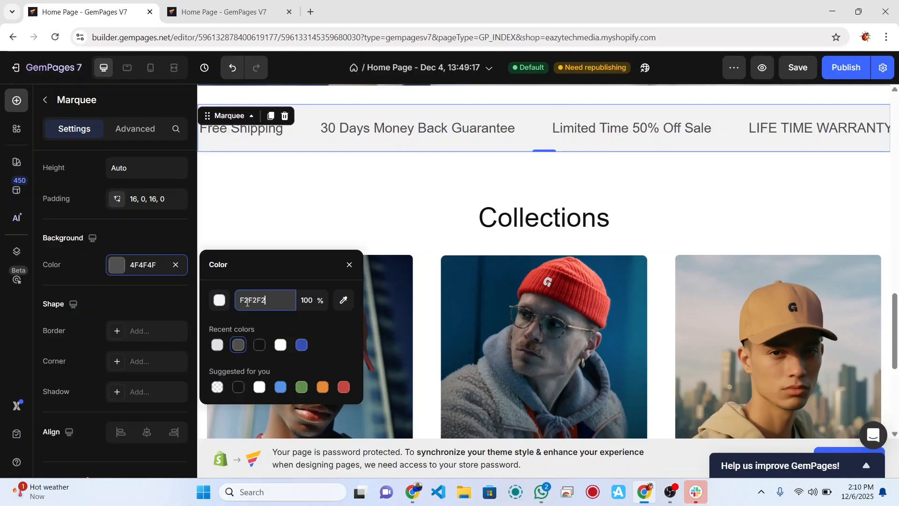
pyautogui.click(429, 190)
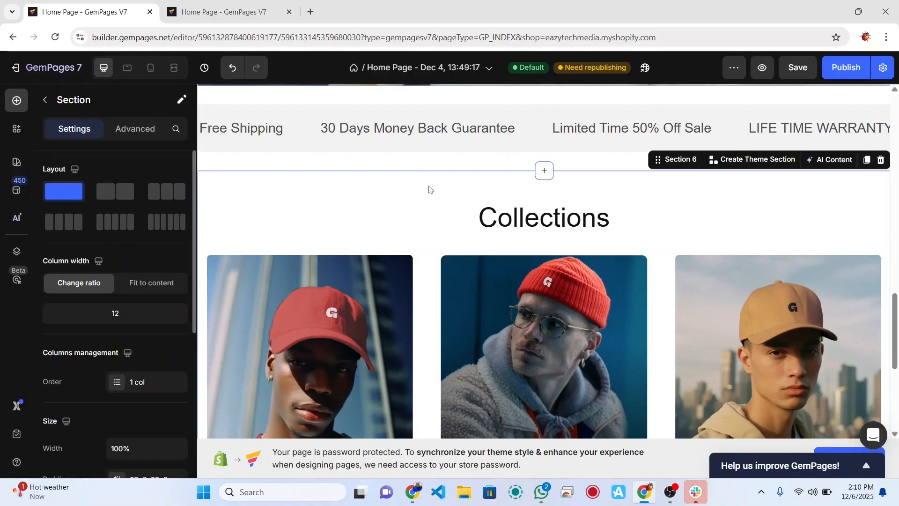
# Step: Scroll down the home page to the empty add-section area below the Face cap, Head warmer and Hoodie cards
pyautogui.scroll(-4, 406, 271)
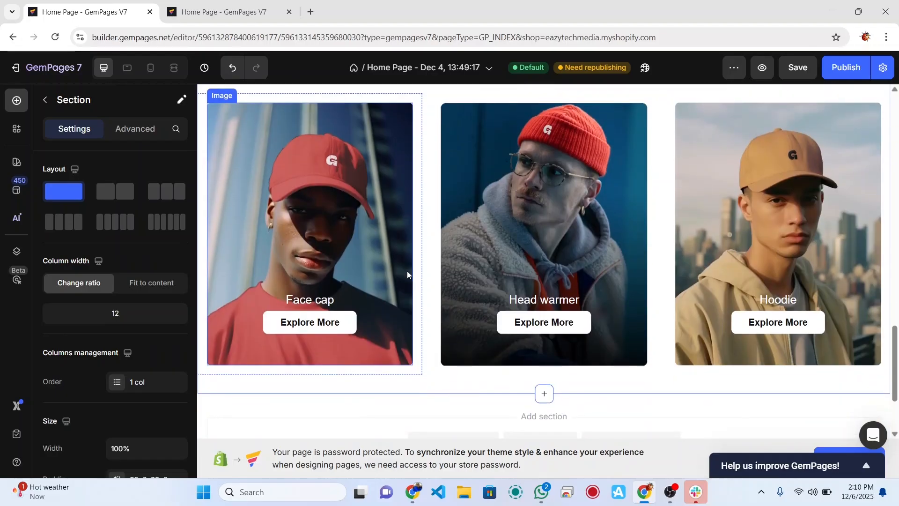
pyautogui.scroll(2, 407, 270)
pyautogui.scroll(10, 407, 273)
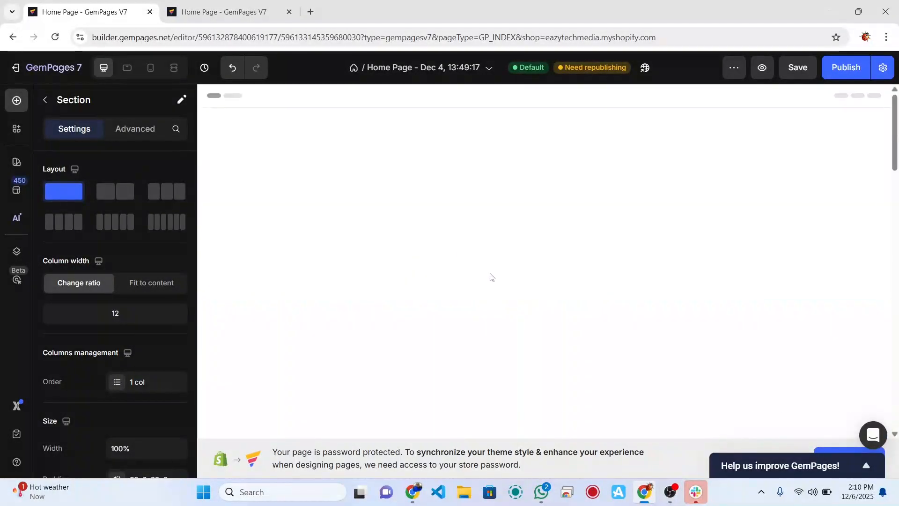
pyautogui.scroll(-2, 481, 314)
pyautogui.scroll(-1, 483, 318)
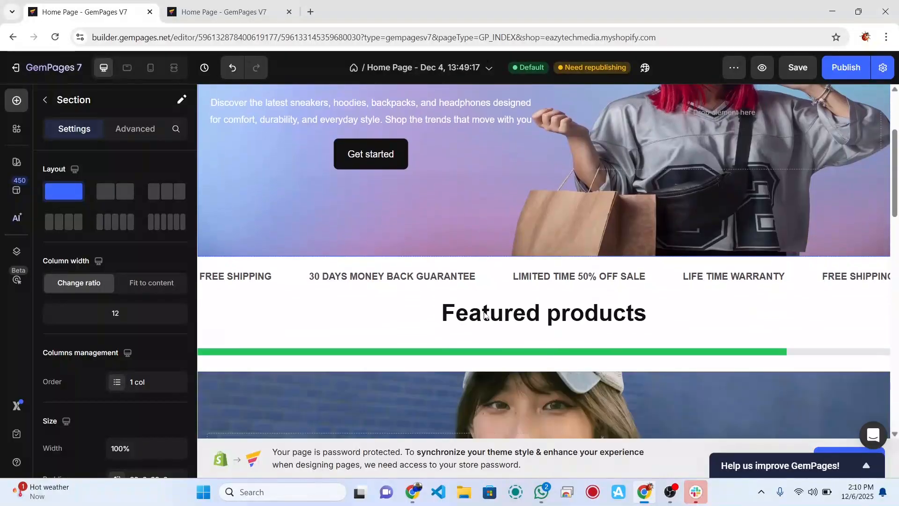
pyautogui.scroll(-3, 562, 309)
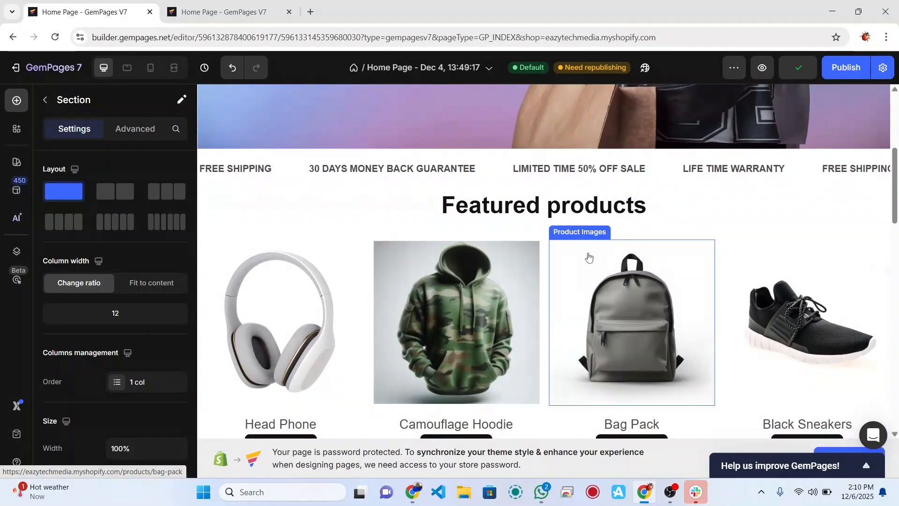
pyautogui.scroll(-3, 588, 257)
pyautogui.scroll(-6, 589, 257)
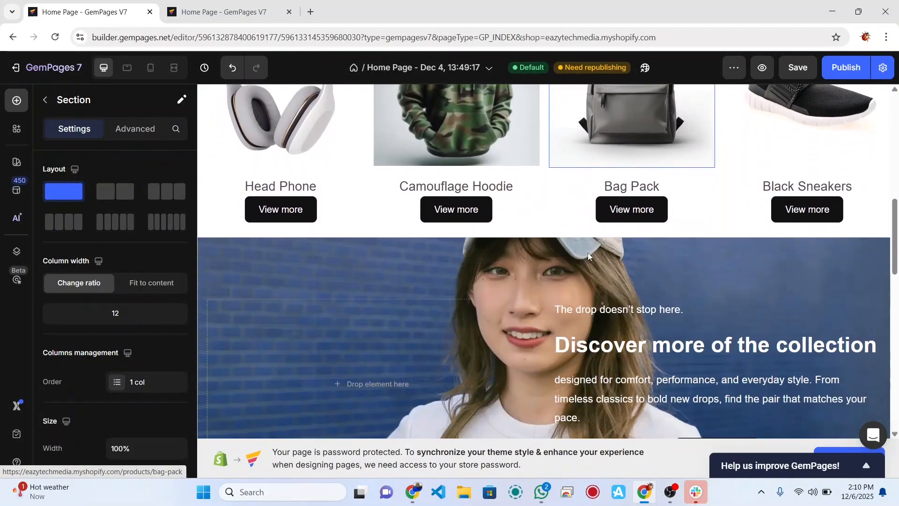
pyautogui.scroll(-1, 588, 252)
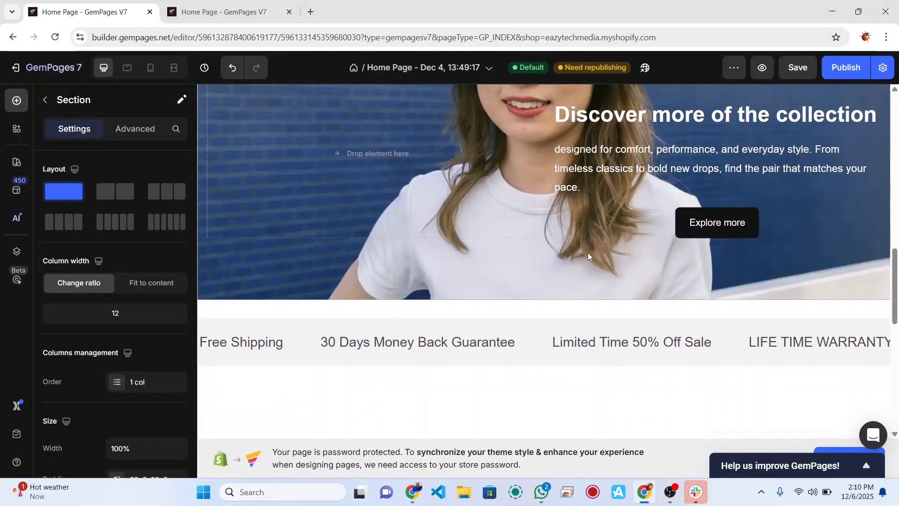
pyautogui.scroll(-5, 588, 252)
pyautogui.scroll(-3, 589, 256)
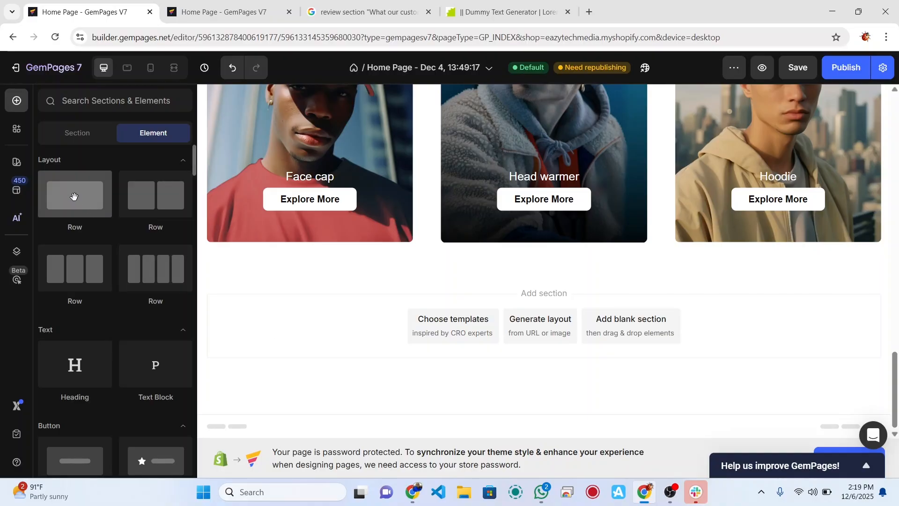
# Step: Drop a one-column row in as a new Section 7 below Collections
pyautogui.moveTo(73, 196); pyautogui.dragTo(399, 311)
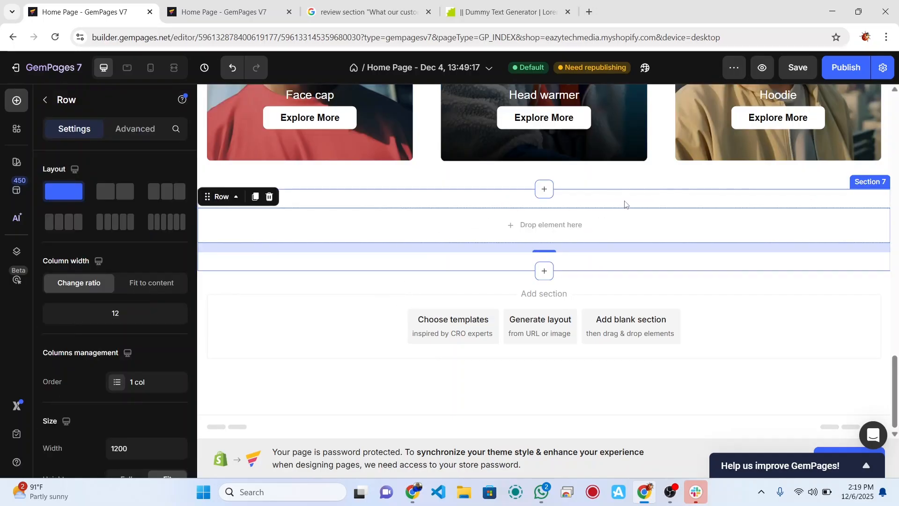
pyautogui.click(581, 206)
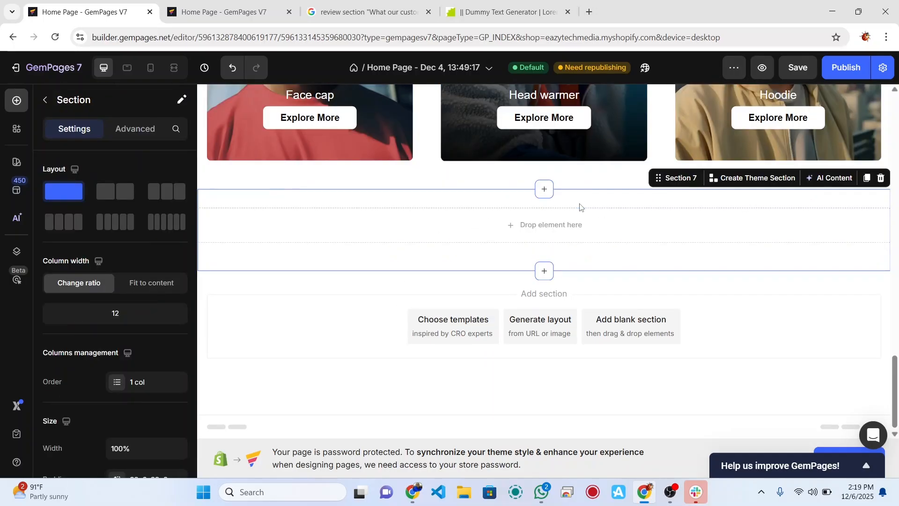
pyautogui.click(47, 100)
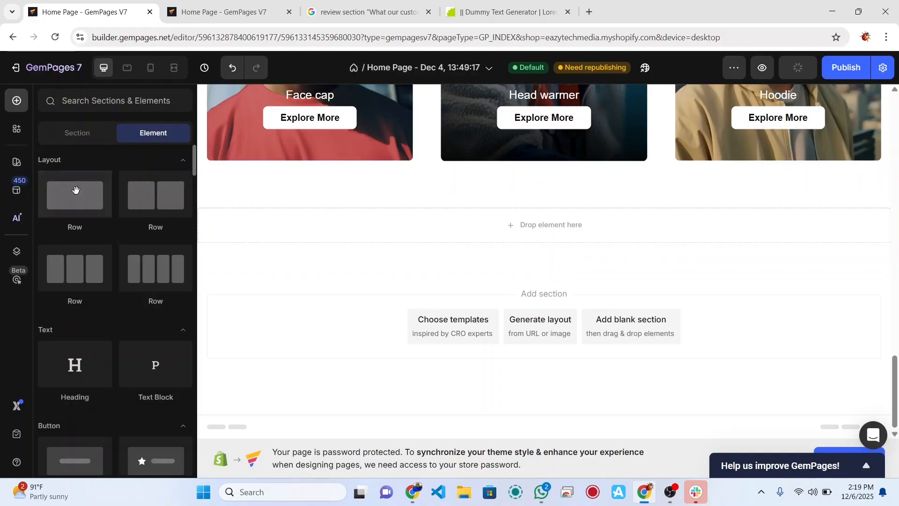
# Step: Search the library with 'darou', then swap the first carousel for the four-column carousel layout
pyautogui.click(91, 101)
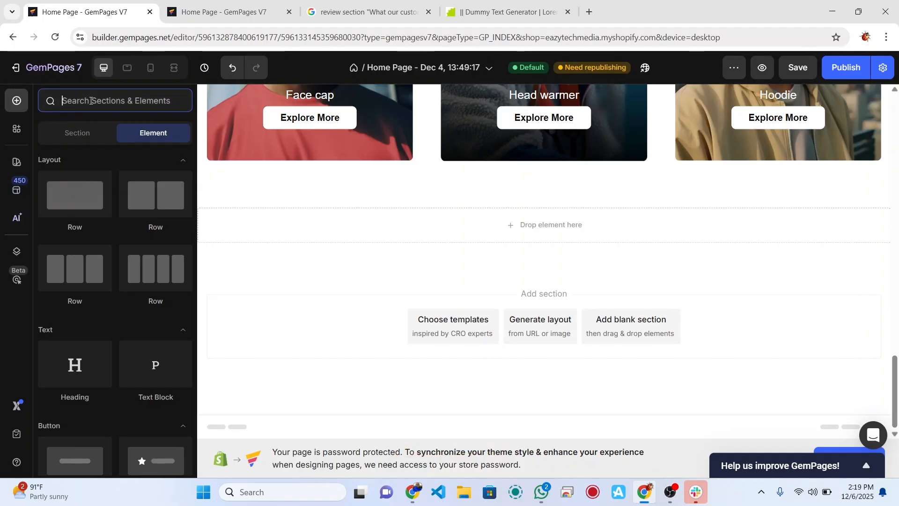
pyautogui.write('d')
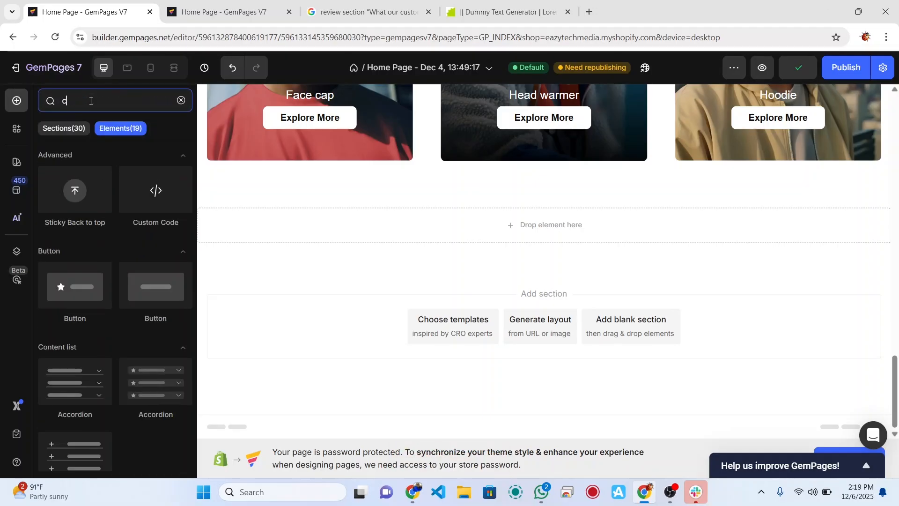
pyautogui.write('ar')
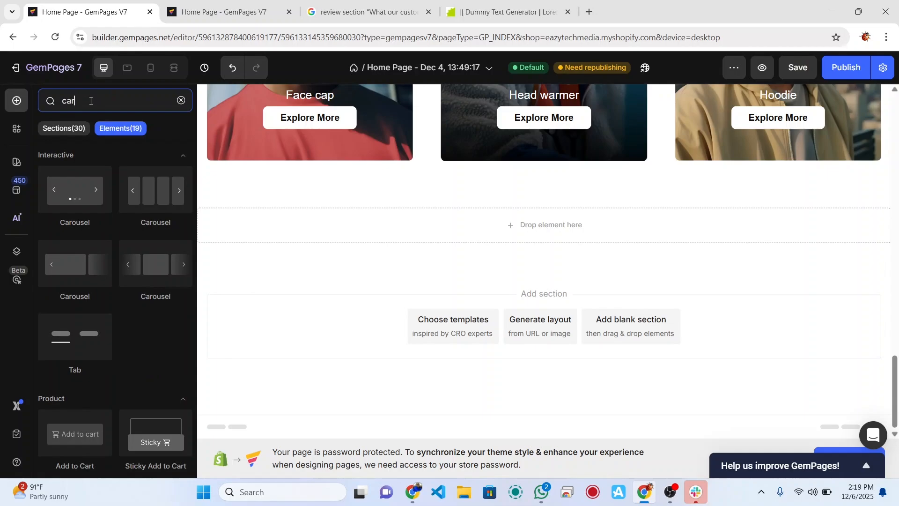
pyautogui.write('ou')
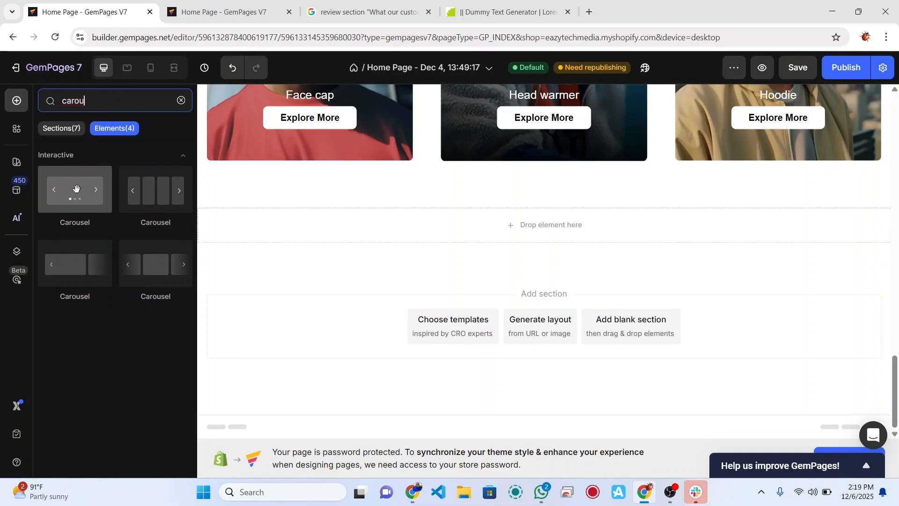
pyautogui.moveTo(74, 191); pyautogui.dragTo(314, 213)
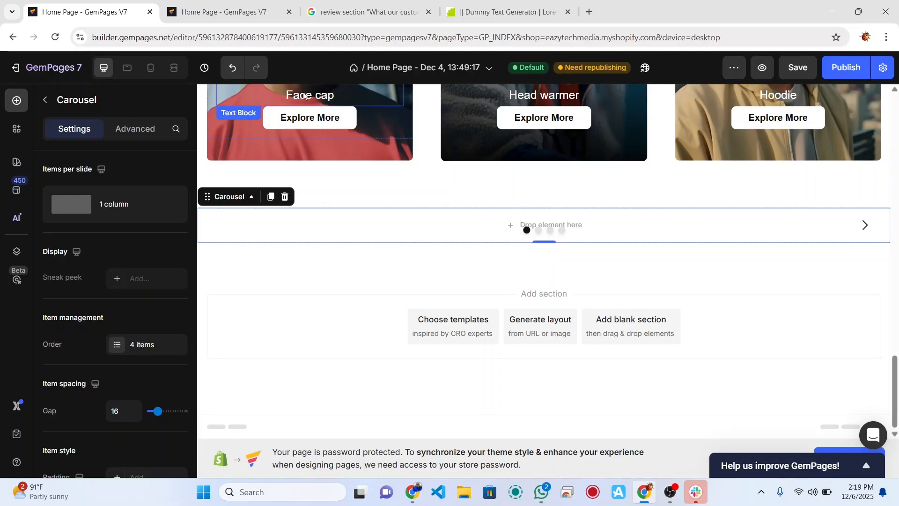
pyautogui.click(231, 66)
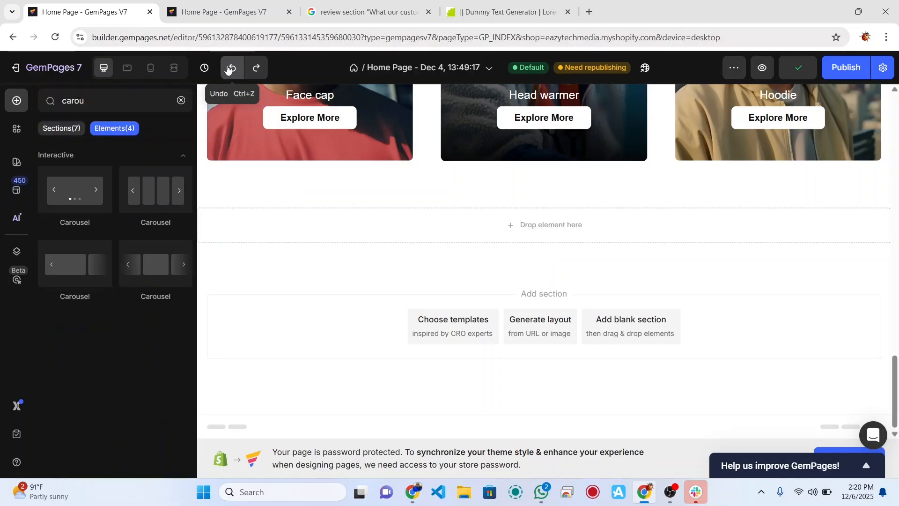
pyautogui.moveTo(152, 190); pyautogui.dragTo(303, 223)
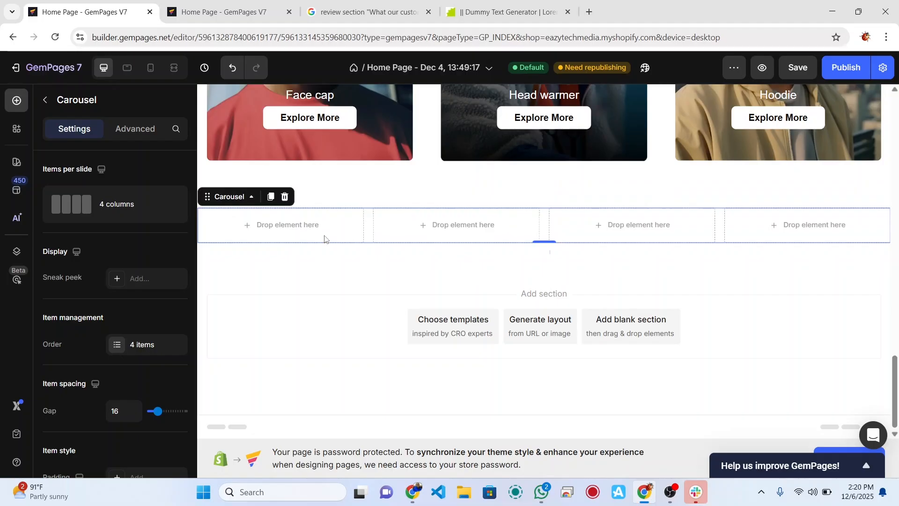
# Step: Place a one-column row in the first carousel slot and drop a circle Image element into it
pyautogui.click(19, 109)
pyautogui.moveTo(64, 199); pyautogui.dragTo(249, 219)
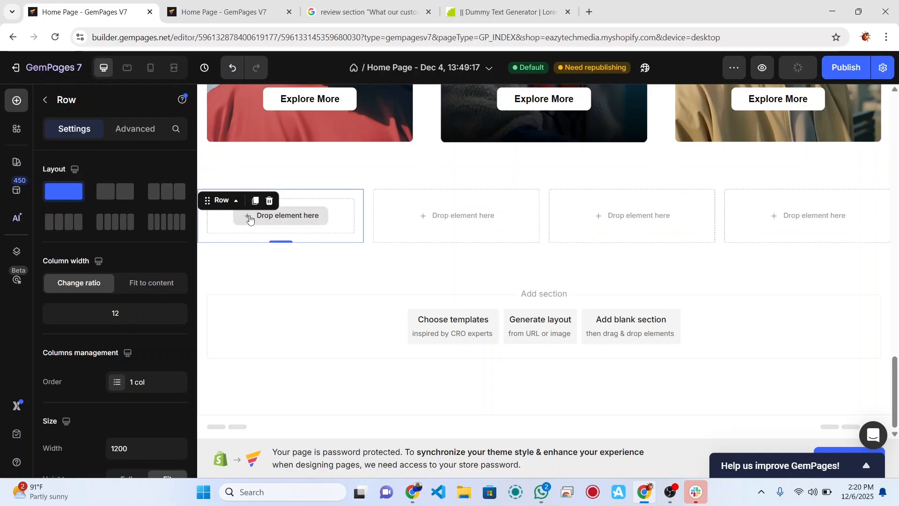
pyautogui.click(17, 100)
pyautogui.scroll(-6, 85, 256)
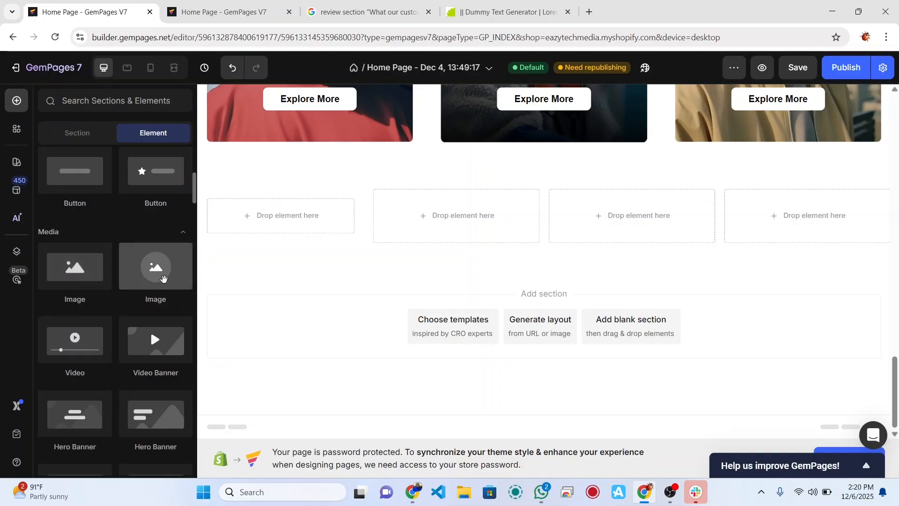
pyautogui.moveTo(164, 278); pyautogui.dragTo(257, 205)
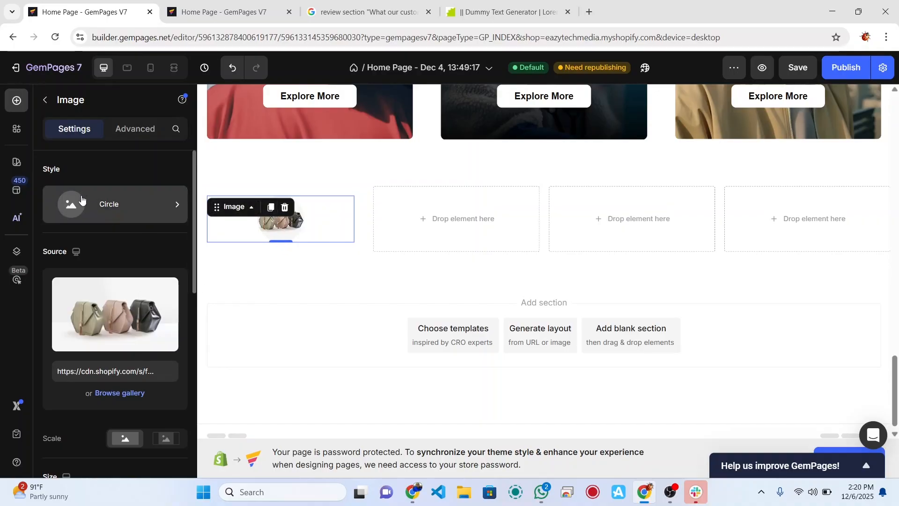
pyautogui.click(16, 102)
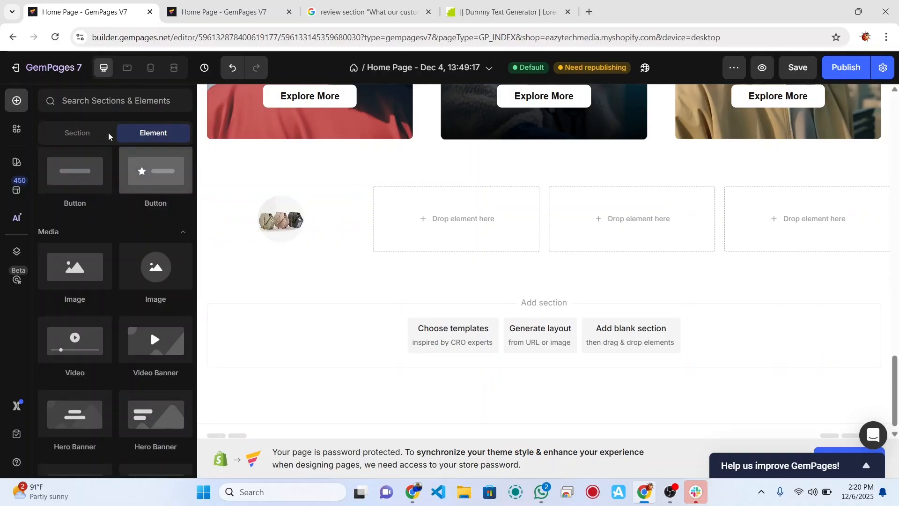
pyautogui.click(91, 100)
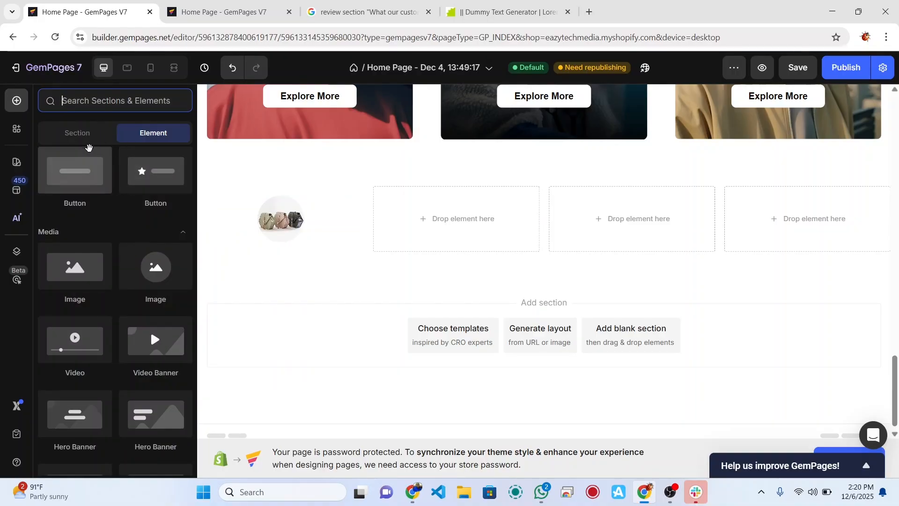
pyautogui.scroll(5, 89, 150)
pyautogui.scroll(1, 90, 154)
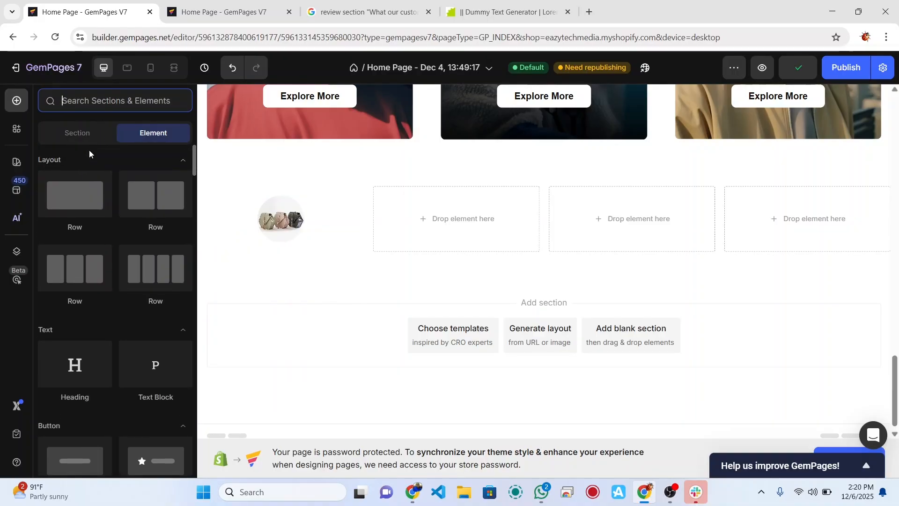
pyautogui.moveTo(75, 366); pyautogui.dragTo(290, 244)
pyautogui.doubleClick(273, 296)
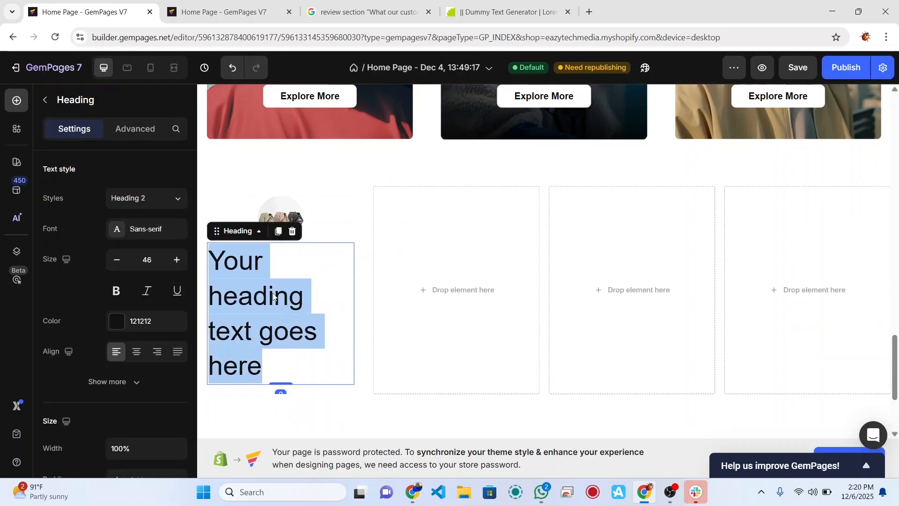
pyautogui.doubleClick(148, 259)
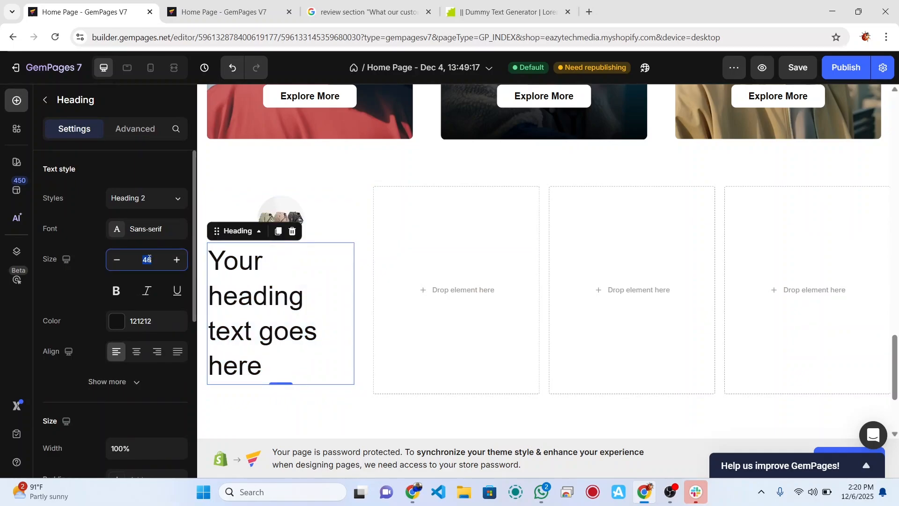
pyautogui.write('16')
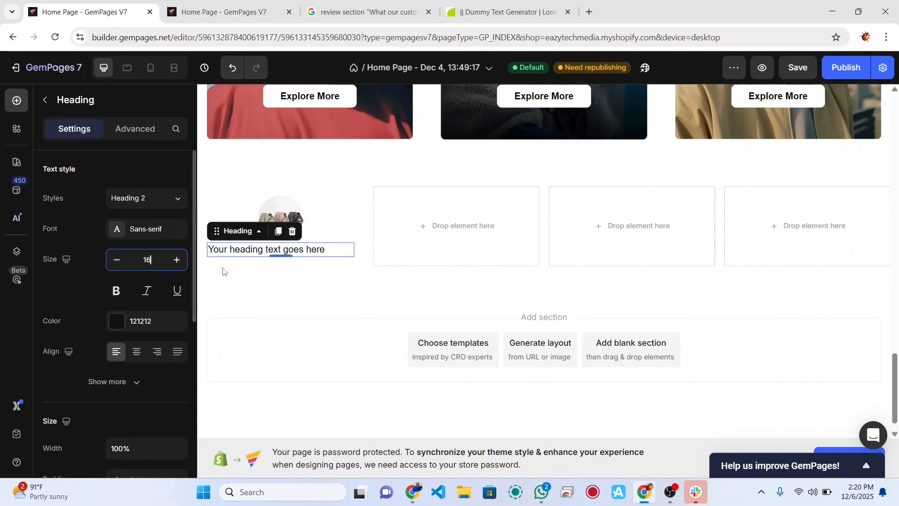
pyautogui.tripleClick(268, 251)
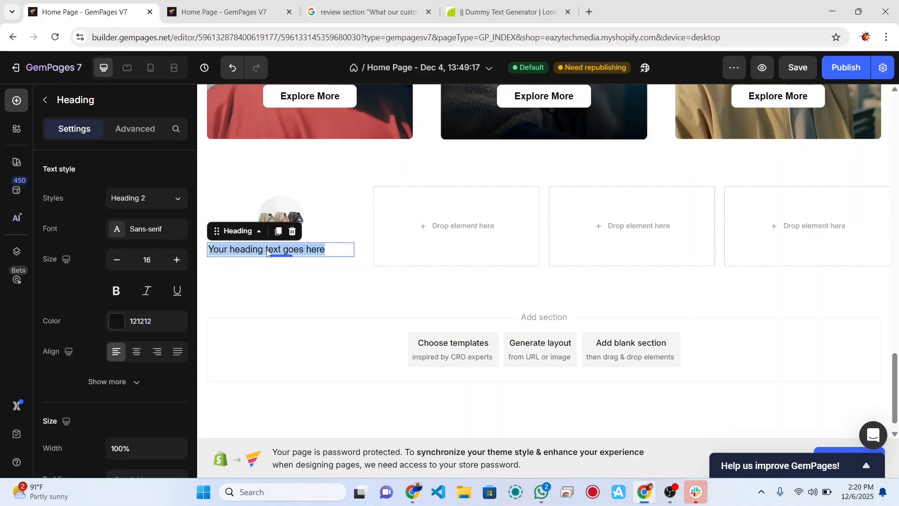
pyautogui.write('Jam')
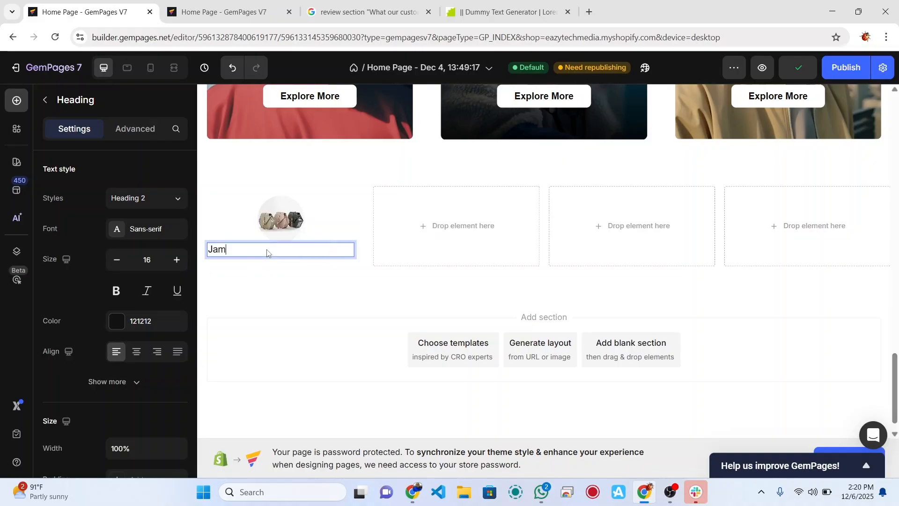
pyautogui.write('es Brooks')
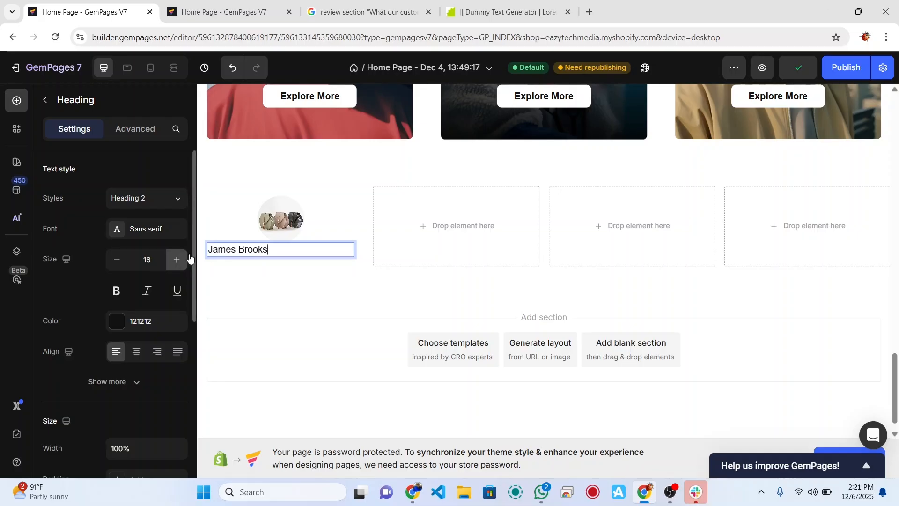
pyautogui.click(140, 353)
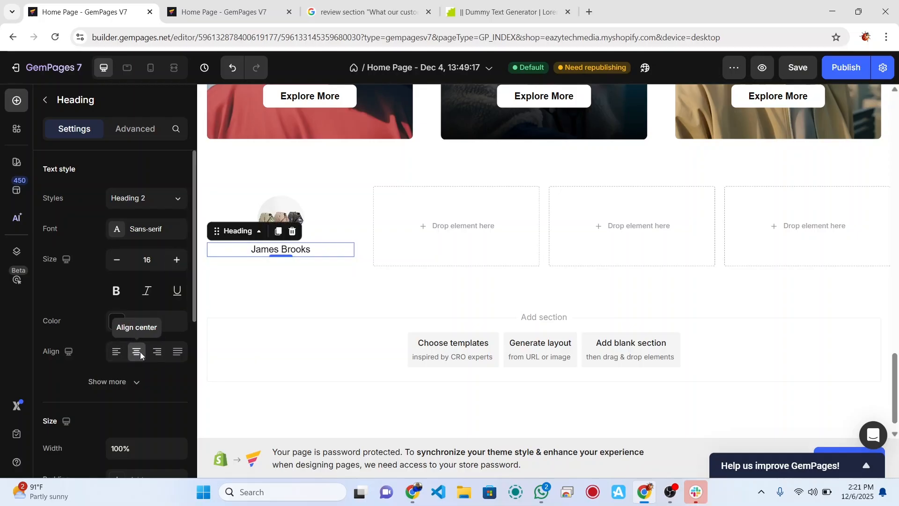
# Step: Replace the circular image with the t3.webp photo of the man in a cap
pyautogui.click(291, 214)
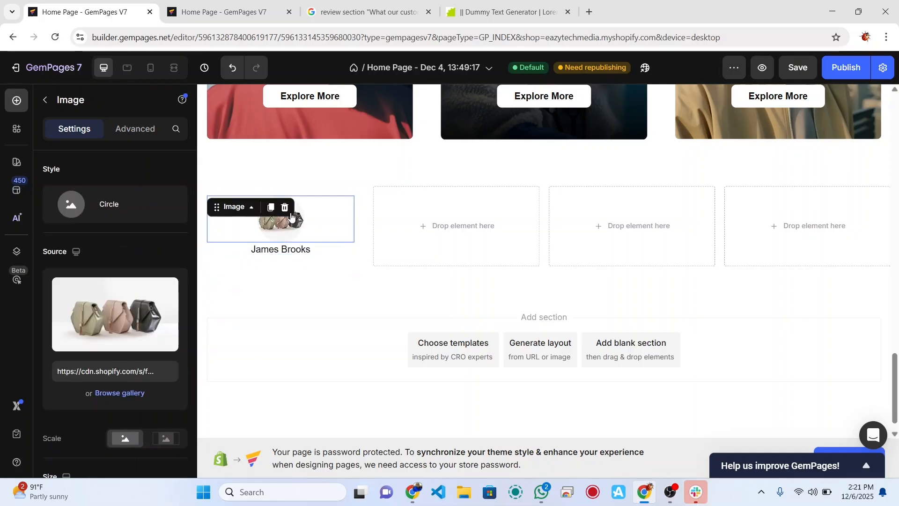
pyautogui.click(120, 393)
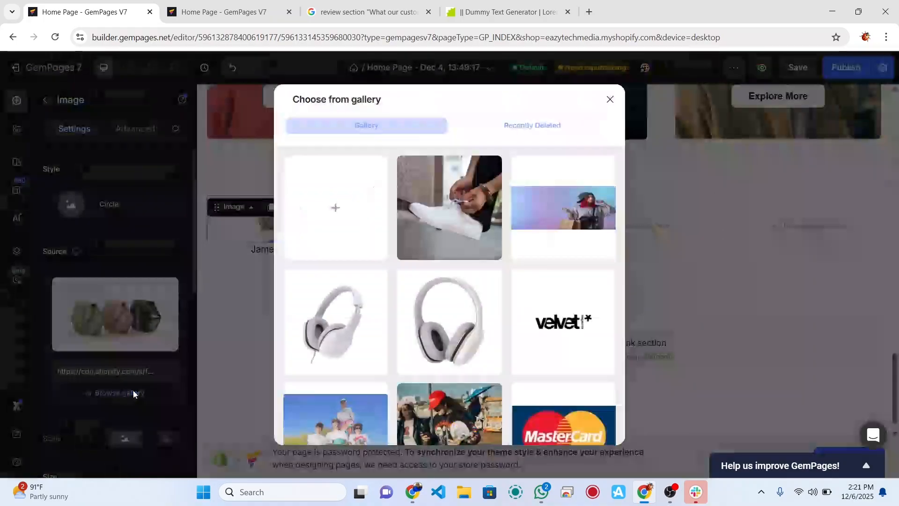
pyautogui.scroll(-5, 425, 322)
pyautogui.scroll(-5, 426, 321)
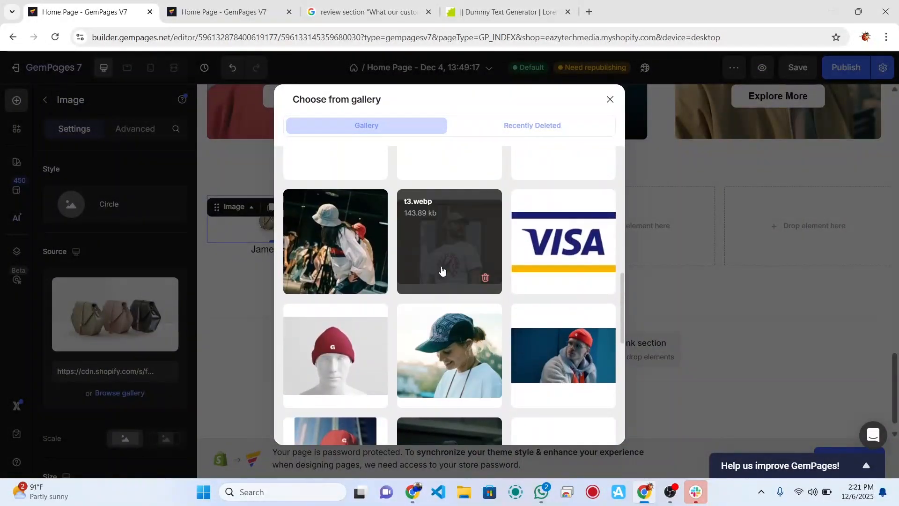
pyautogui.click(441, 271)
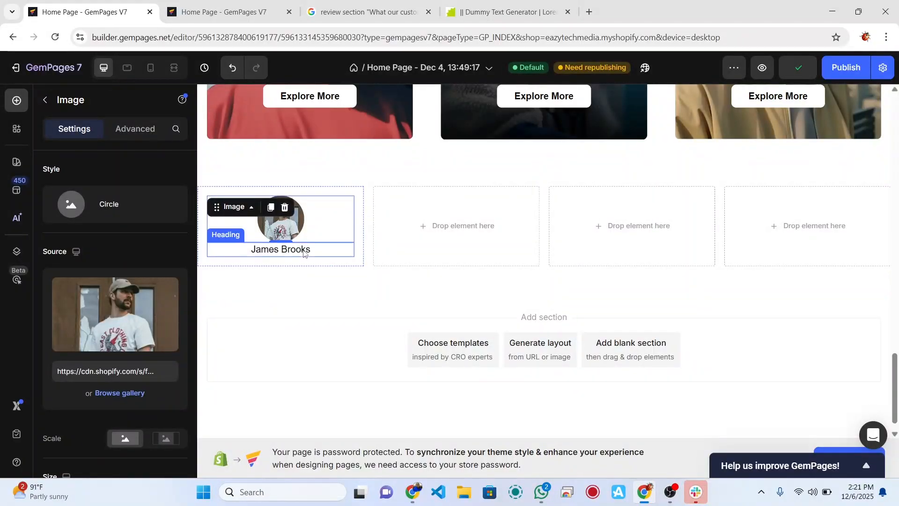
pyautogui.click(284, 251)
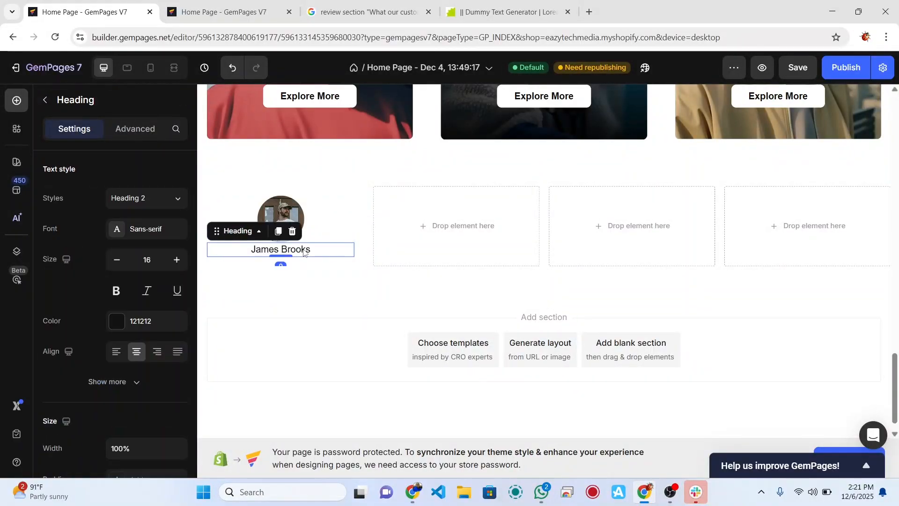
pyautogui.click(116, 291)
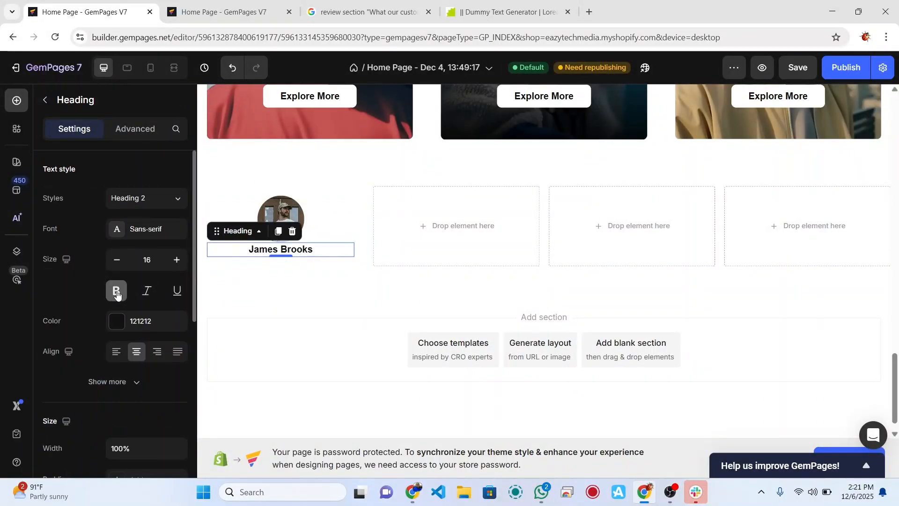
pyautogui.click(17, 101)
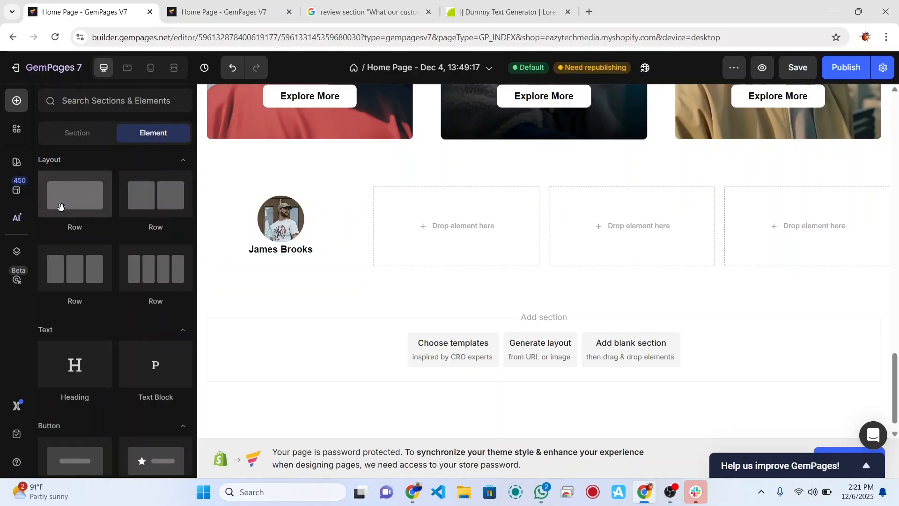
# Step: Drop a single-column Row beneath the James Brooks heading and select the outer row
pyautogui.moveTo(61, 199); pyautogui.dragTo(291, 256)
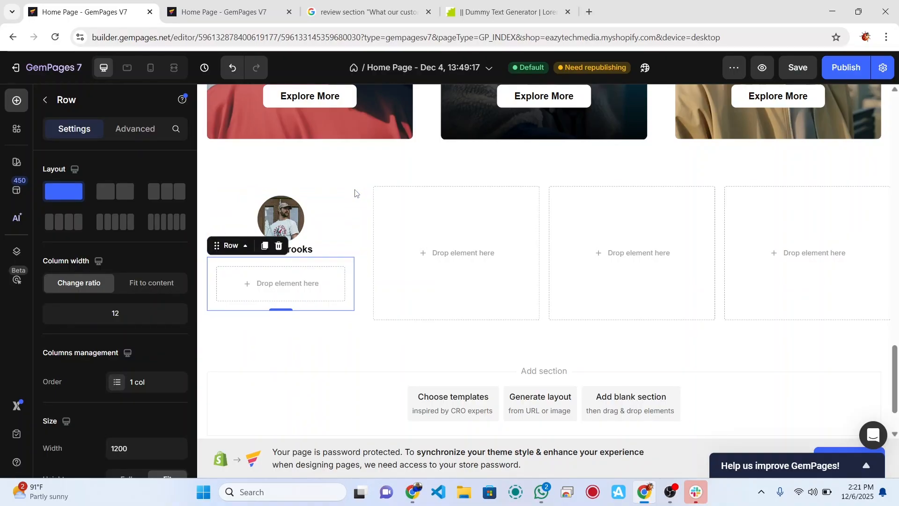
pyautogui.click(358, 247)
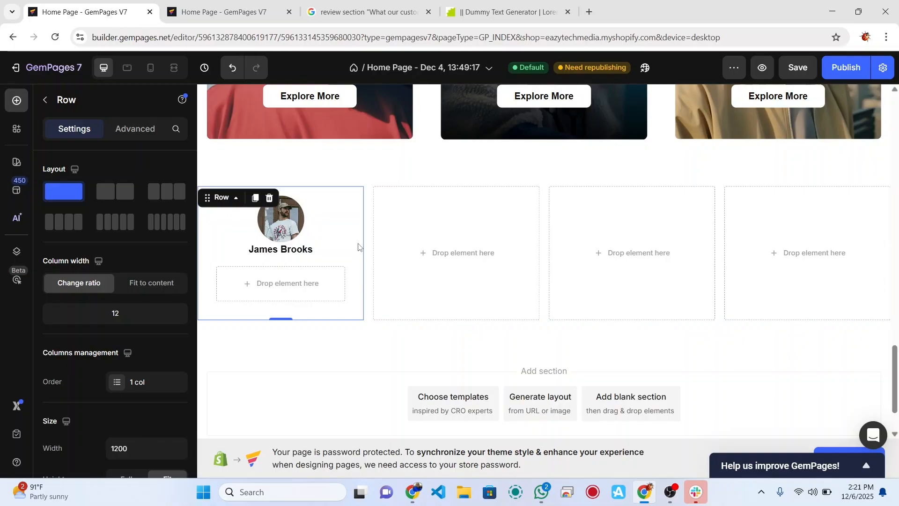
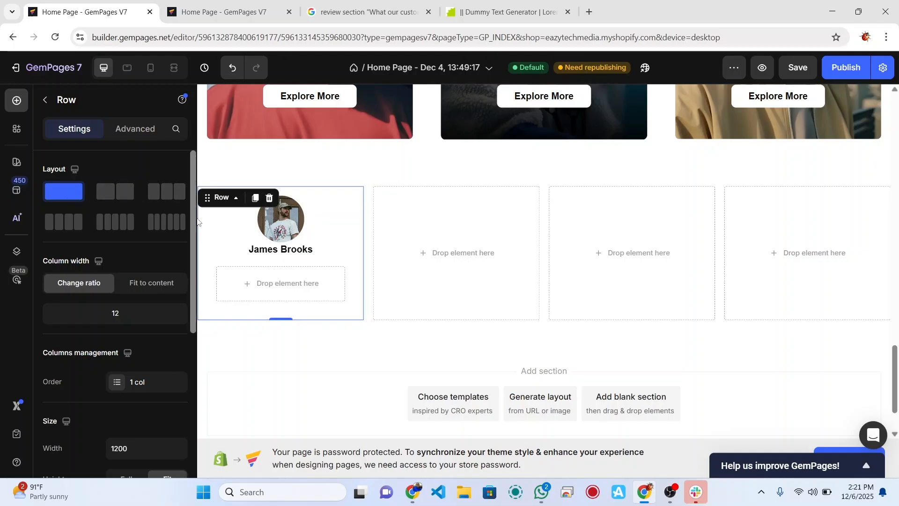
# Step: Inspect the testimonial row's layer structure, expanding the Row 1 column's children
pyautogui.rightClick(209, 200)
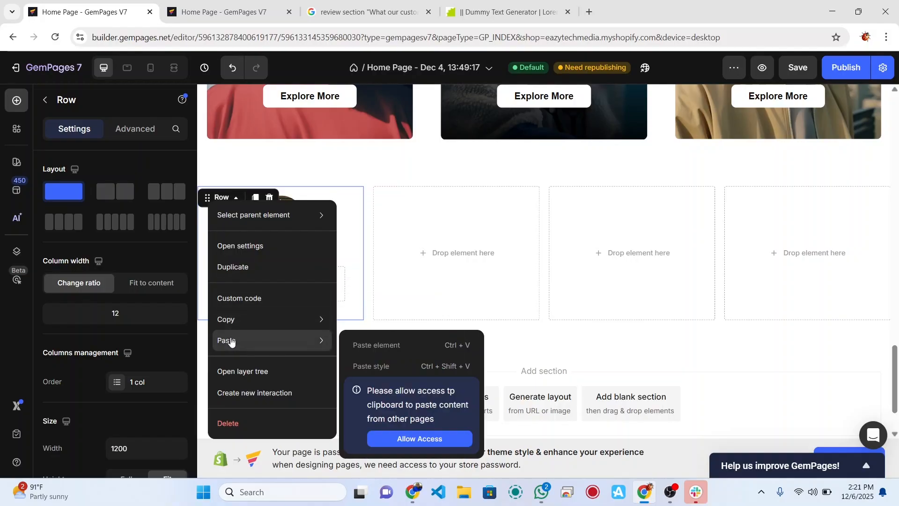
pyautogui.click(257, 373)
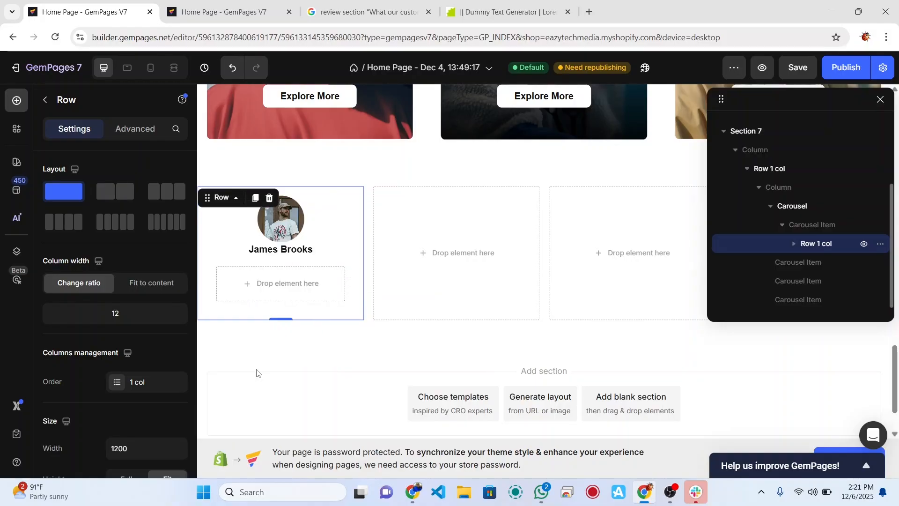
pyautogui.click(798, 244)
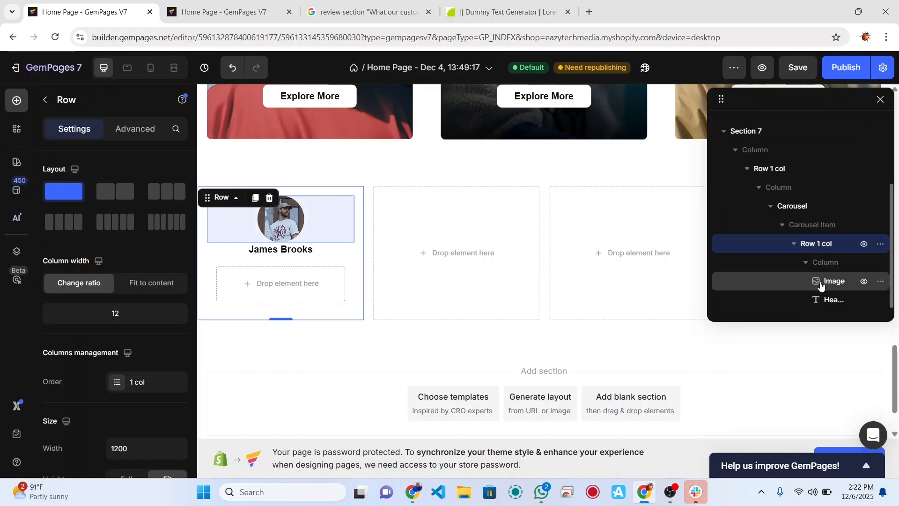
pyautogui.scroll(-1, 820, 285)
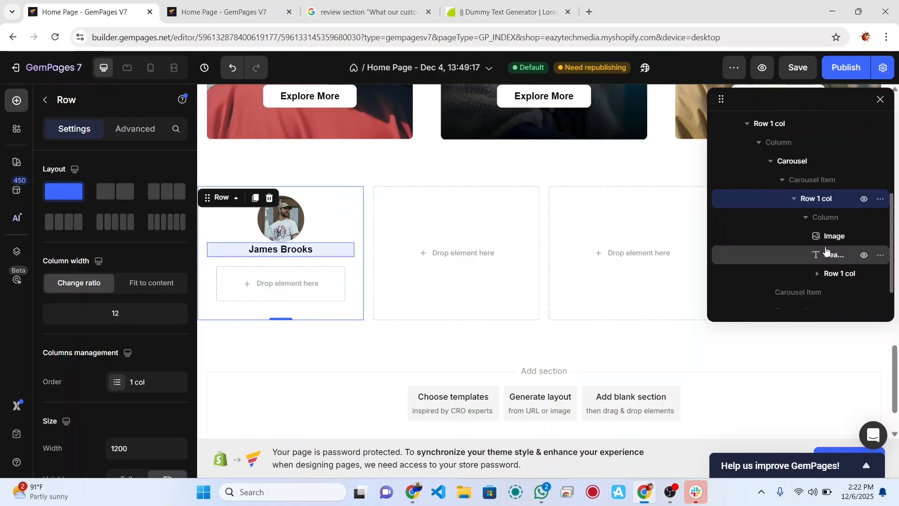
pyautogui.click(881, 99)
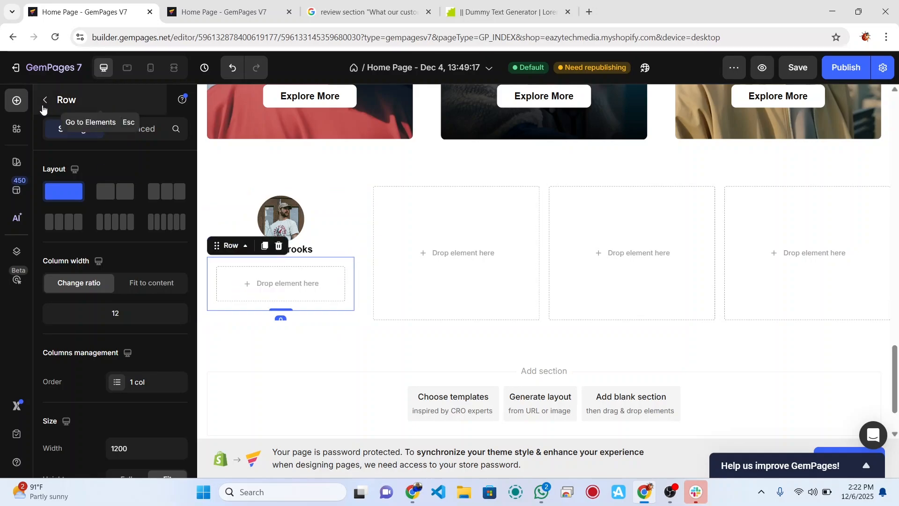
# Step: Search elements for 'icon' and place an Icon List below James Brooks, centred both ways
pyautogui.click(16, 101)
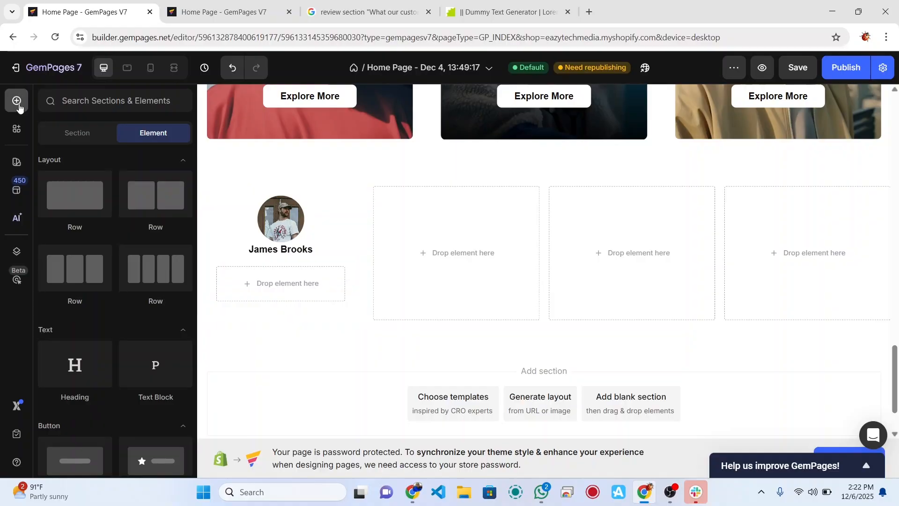
pyautogui.click(93, 102)
pyautogui.write('ic')
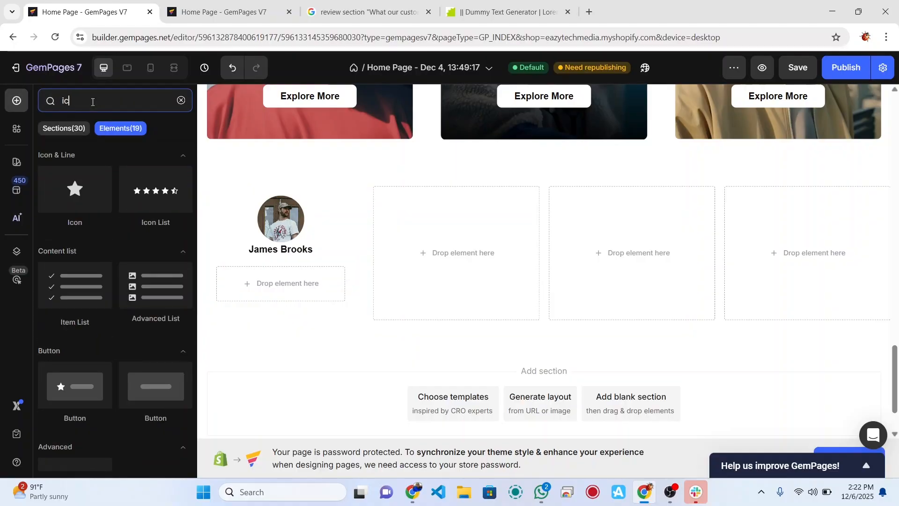
pyautogui.write('ib')
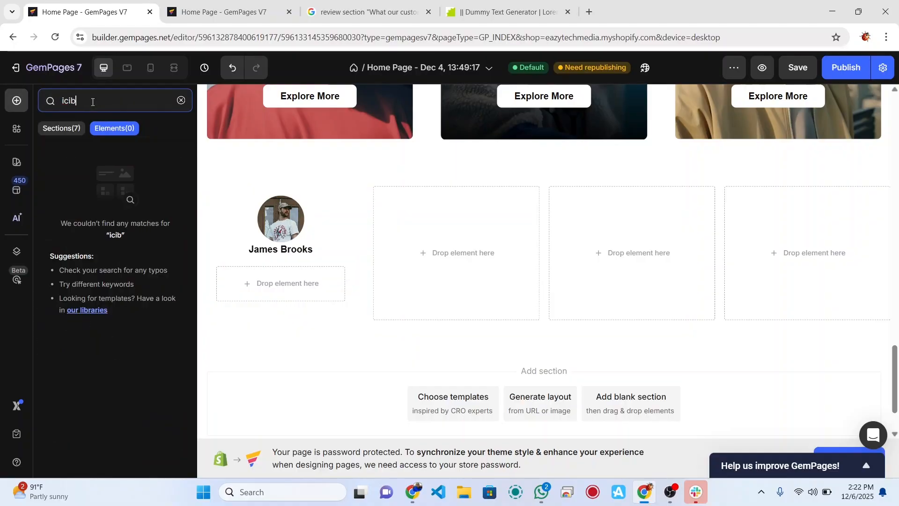
pyautogui.press('BackSpace')
pyautogui.press('BackSpace')
pyautogui.write('on')
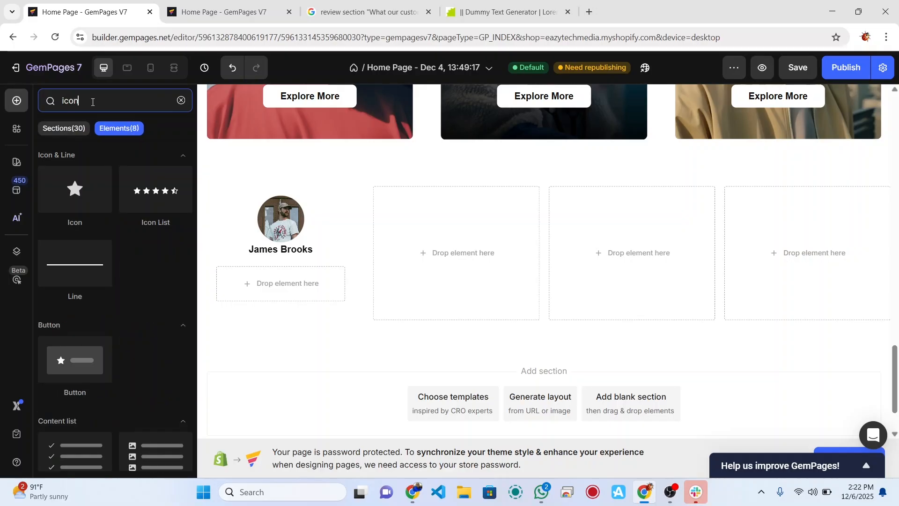
pyautogui.moveTo(146, 191); pyautogui.dragTo(276, 270)
pyautogui.scroll(-4, 117, 356)
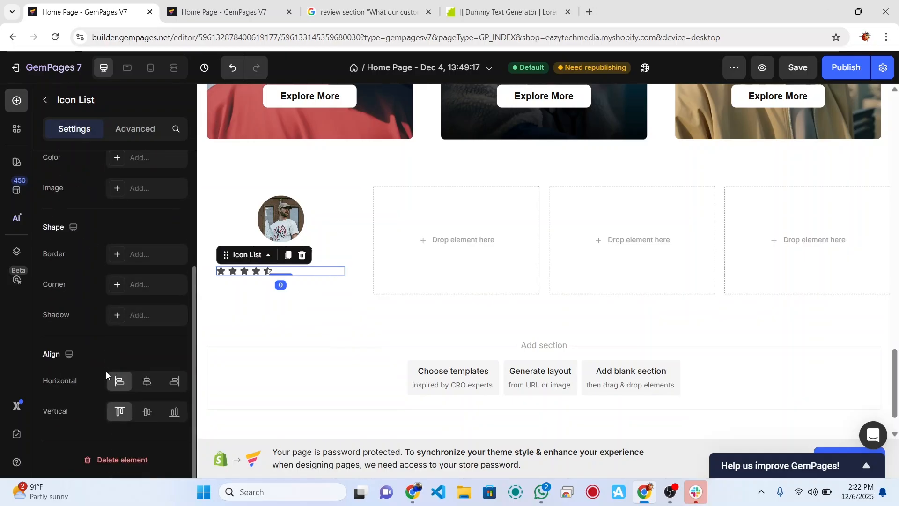
pyautogui.click(145, 411)
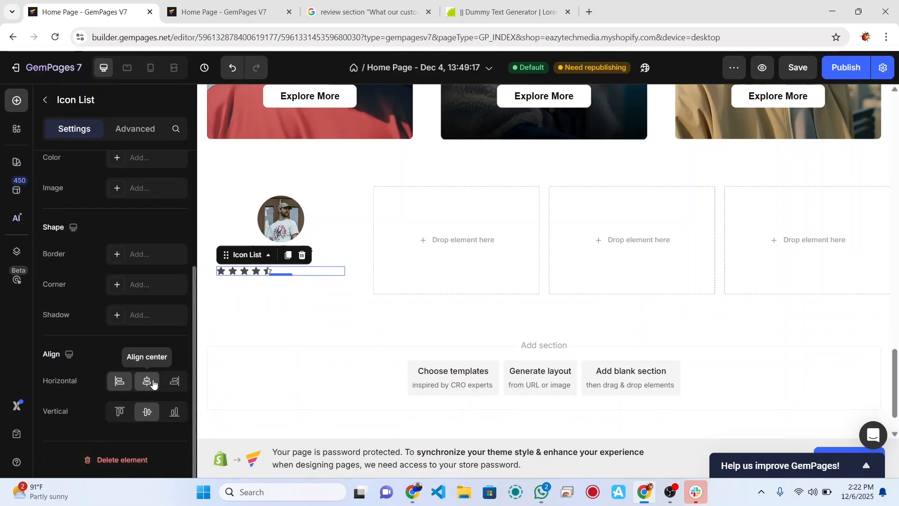
pyautogui.click(147, 383)
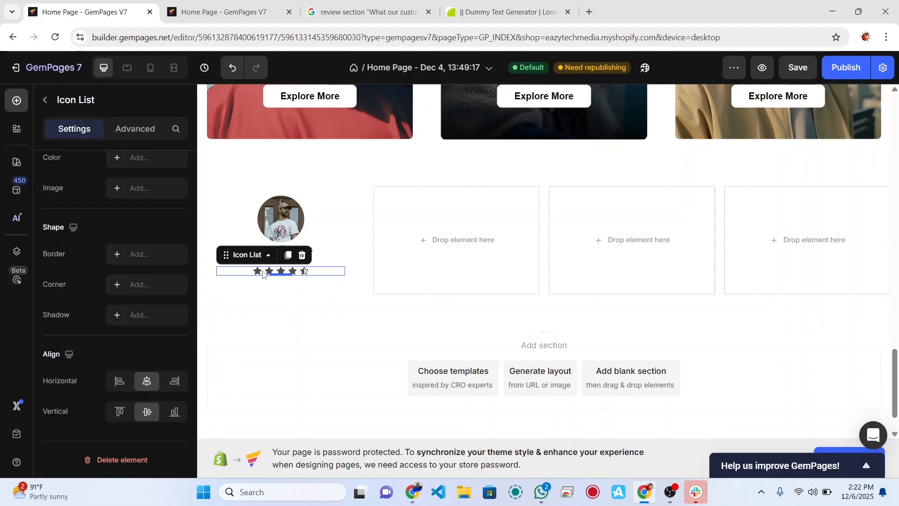
# Step: Add a Text Block beneath the stars and start editing its placeholder
pyautogui.click(16, 100)
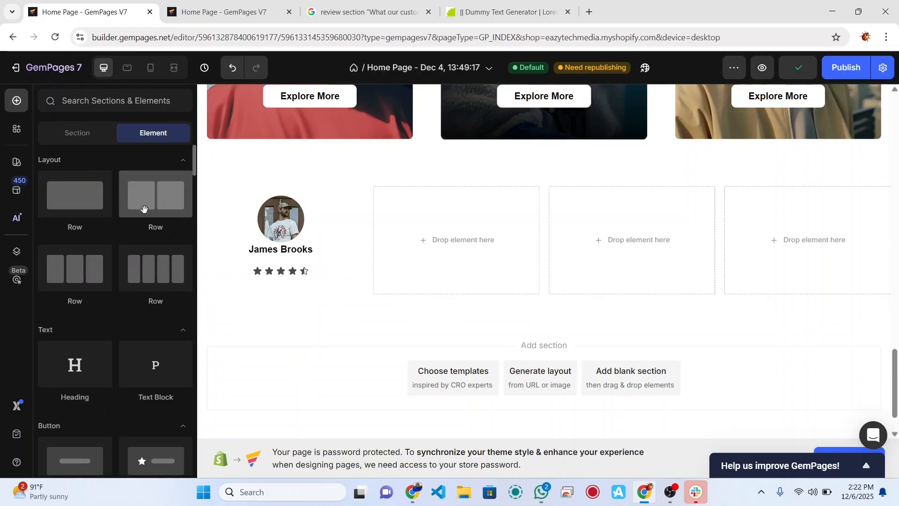
pyautogui.scroll(-1, 144, 209)
pyautogui.moveTo(156, 304); pyautogui.dragTo(297, 283)
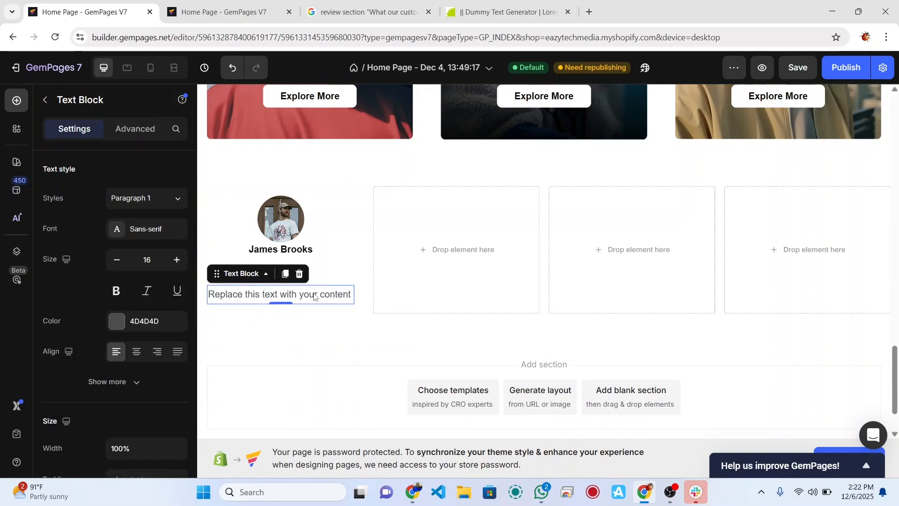
pyautogui.doubleClick(314, 295)
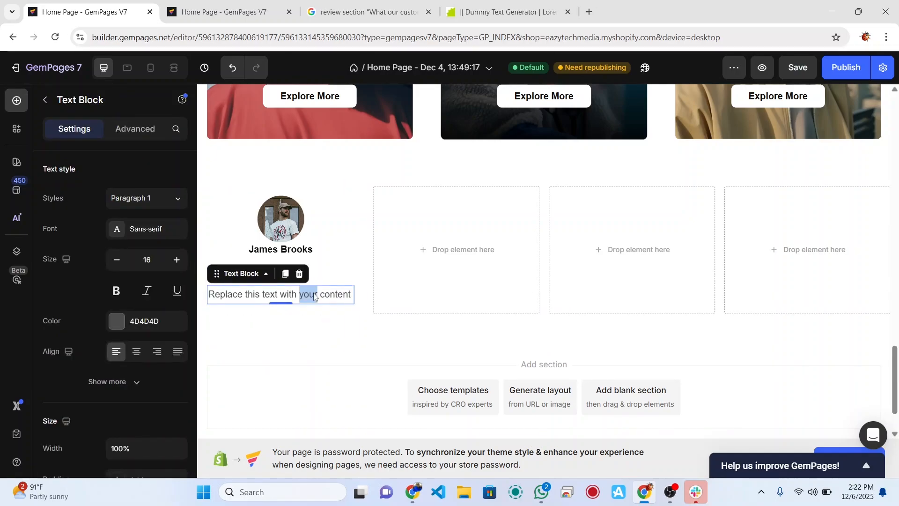
# Step: Copy the opening lorem ipsum sentences from Dummy Text Generator and return to GemPages
pyautogui.click(475, 8)
pyautogui.click(468, 161)
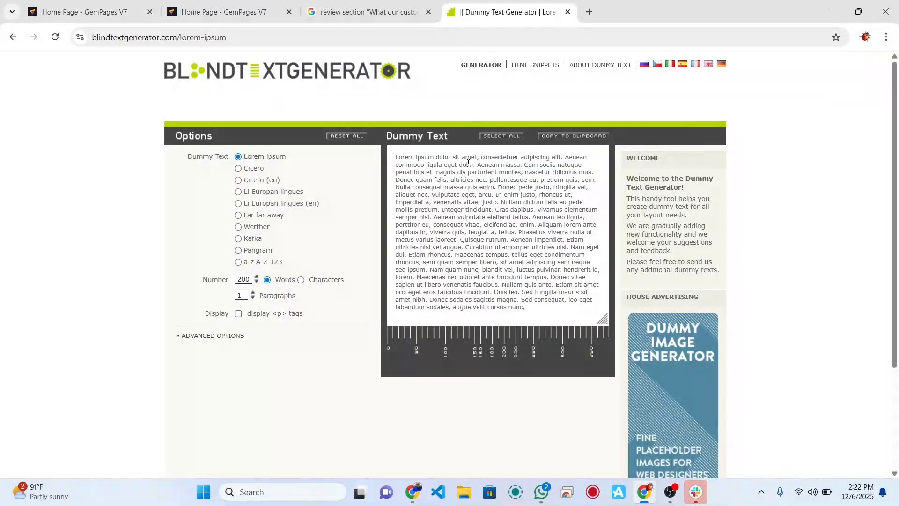
pyautogui.moveTo(396, 157); pyautogui.dragTo(521, 174)
pyautogui.hotkey('ctrl', 'c')
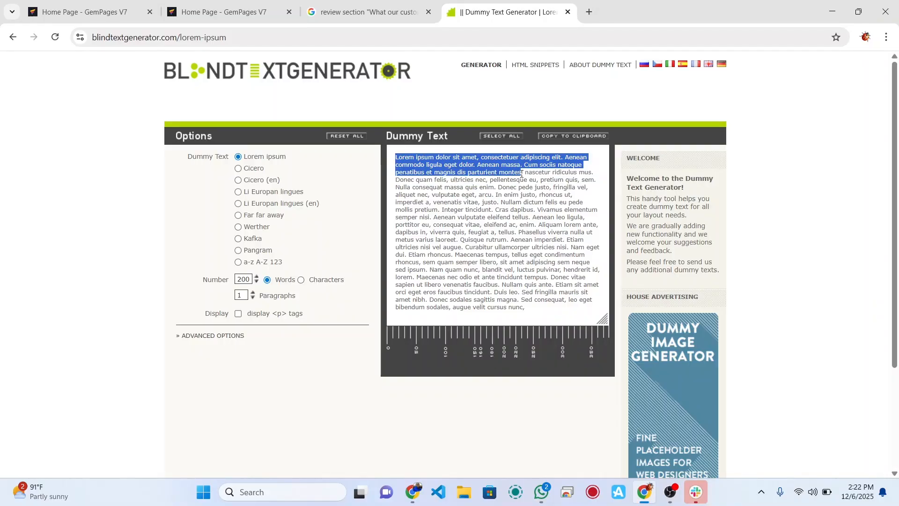
pyautogui.click(104, 13)
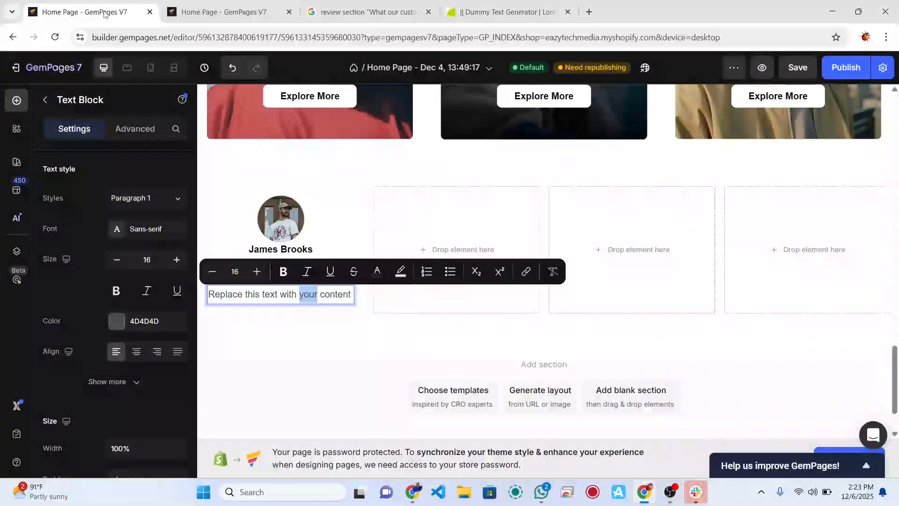
# Step: Paste the lorem ipsum over the placeholder, clear its formatting, size it 14, centre it, and save
pyautogui.tripleClick(217, 296)
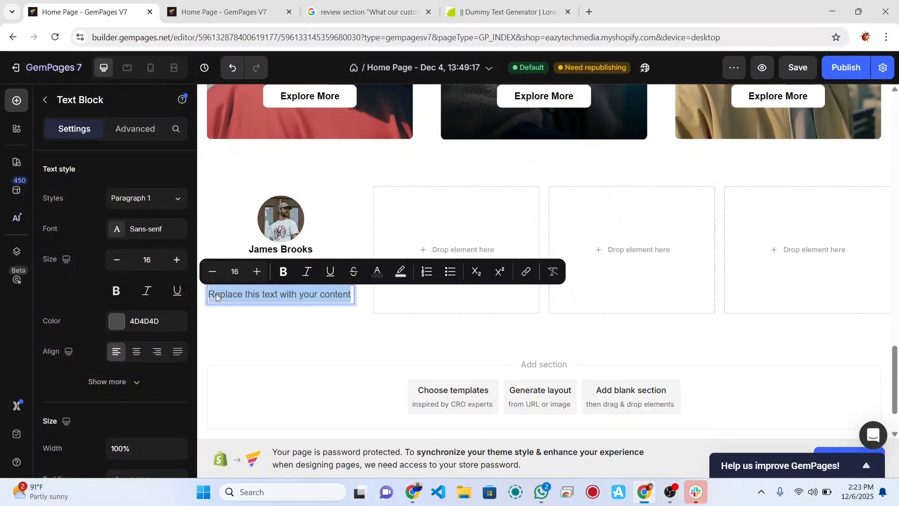
pyautogui.hotkey('ctrl', 'v')
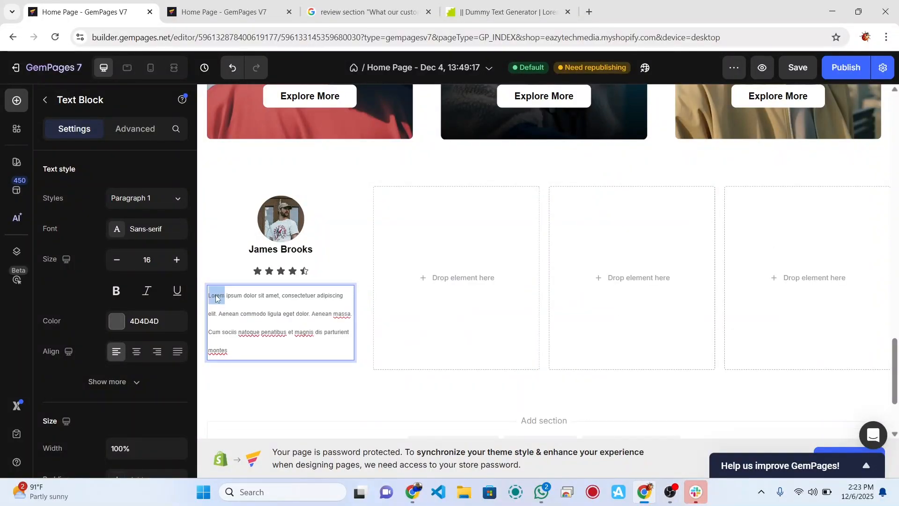
pyautogui.tripleClick(217, 296)
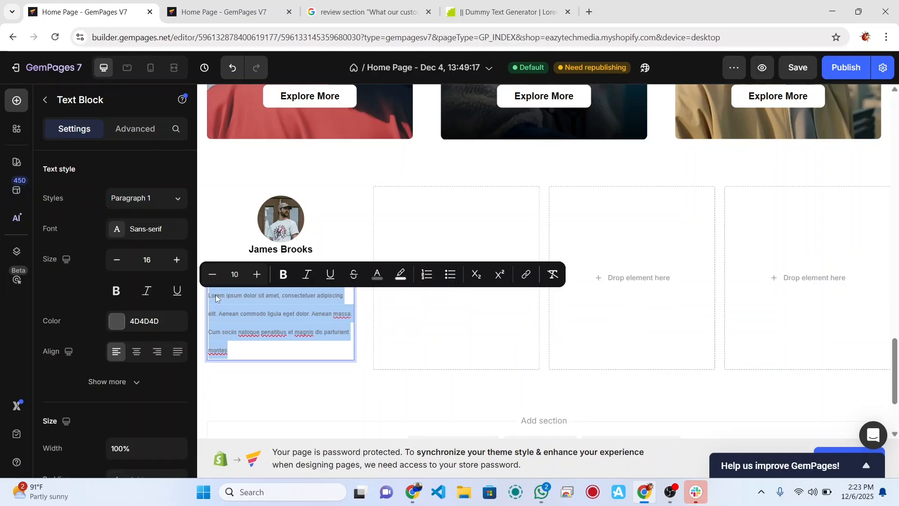
pyautogui.click(553, 275)
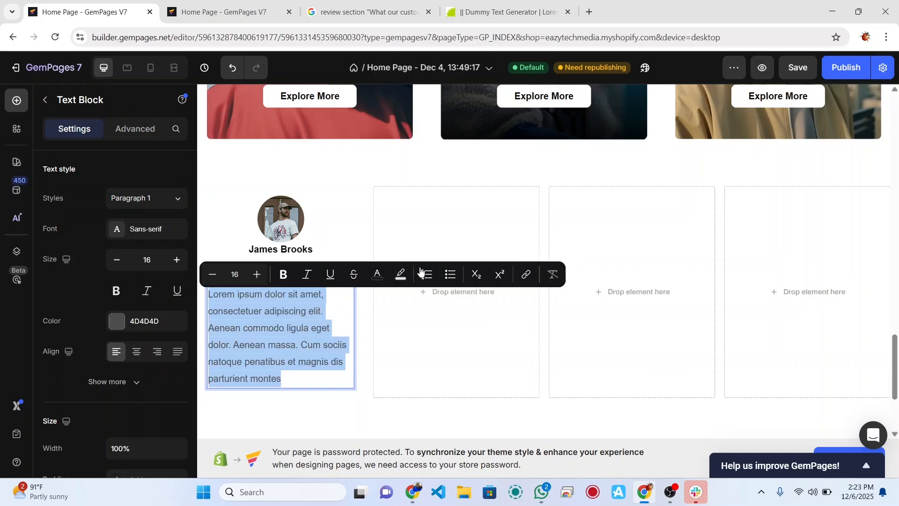
pyautogui.doubleClick(147, 260)
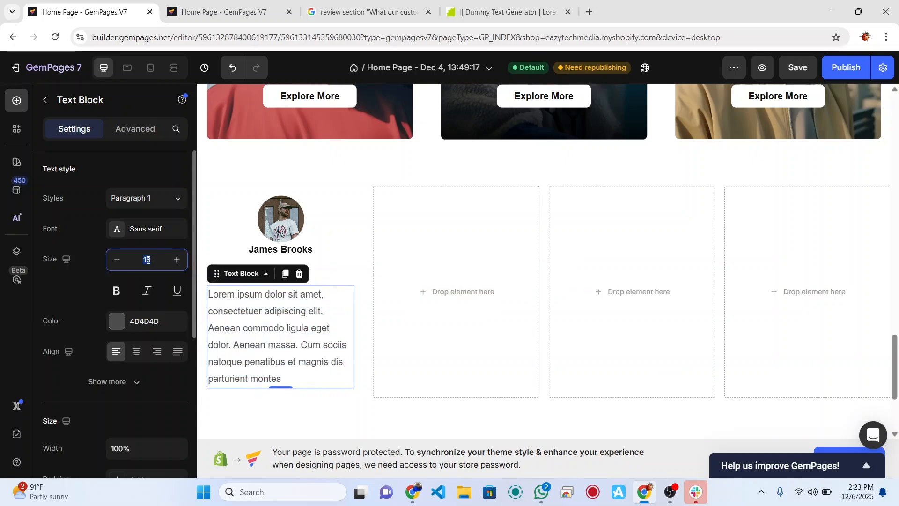
pyautogui.write('14')
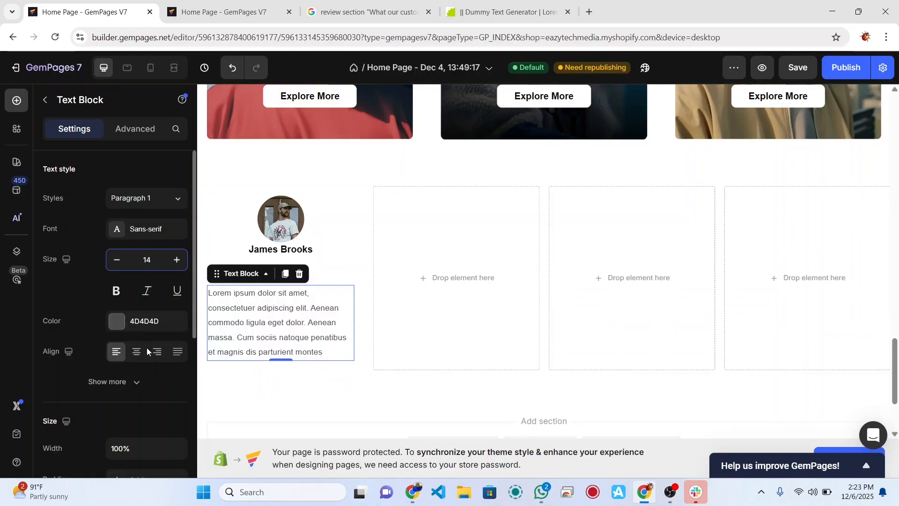
pyautogui.click(136, 352)
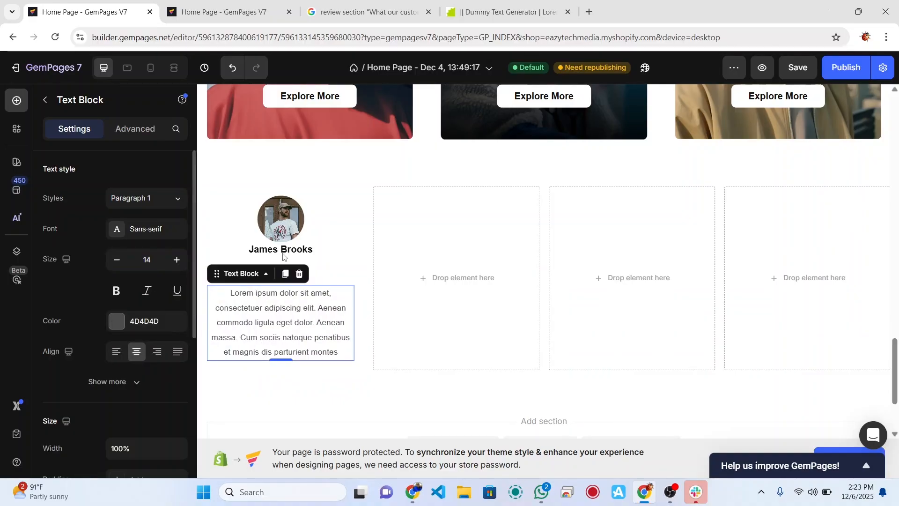
pyautogui.click(356, 207)
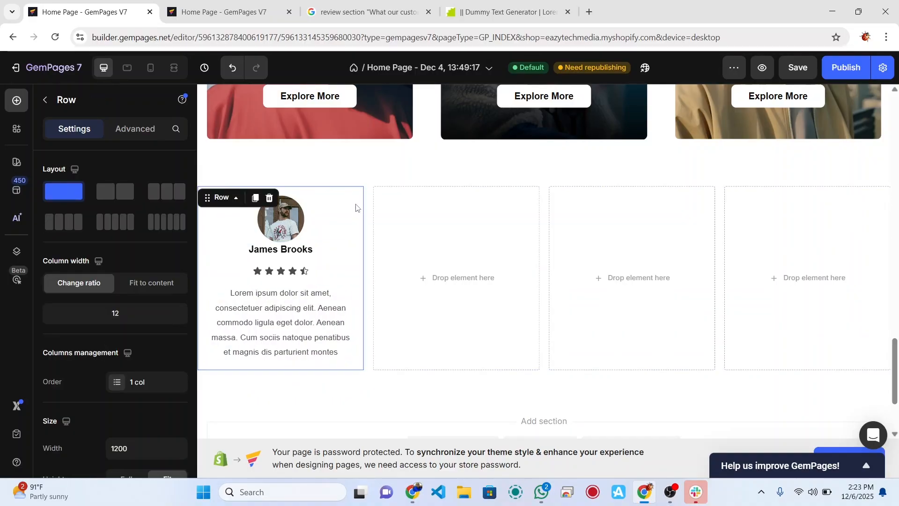
pyautogui.hotkey('ctrl', 's')
# Step: Duplicate the James Brooks testimonial row and move the copy into the second column
pyautogui.click(254, 198)
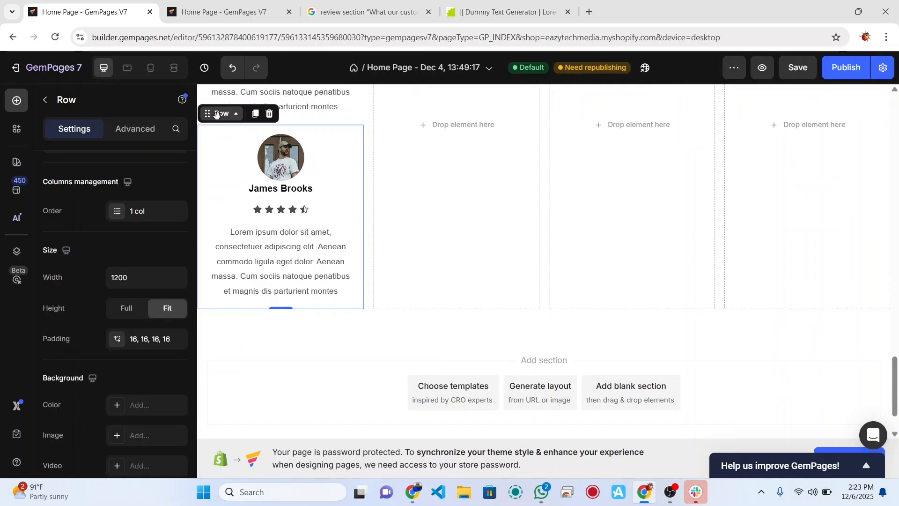
pyautogui.scroll(3, 394, 169)
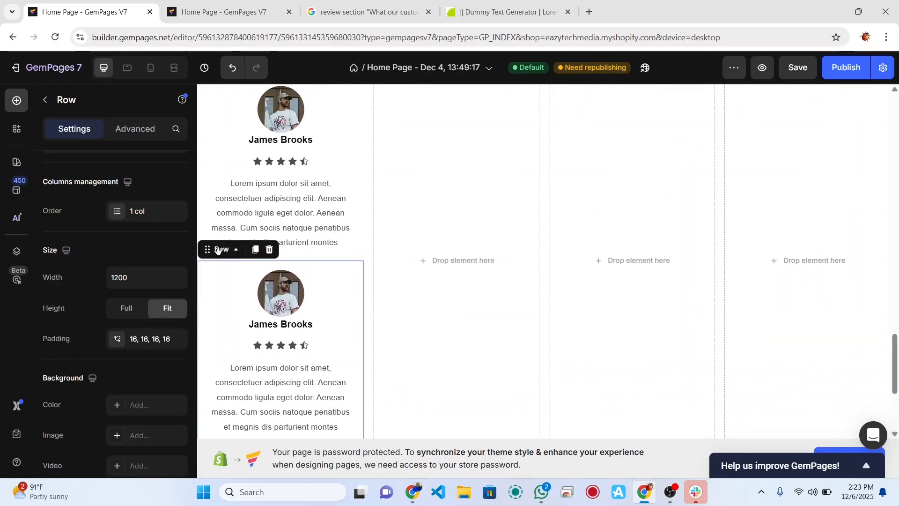
pyautogui.scroll(1, 338, 232)
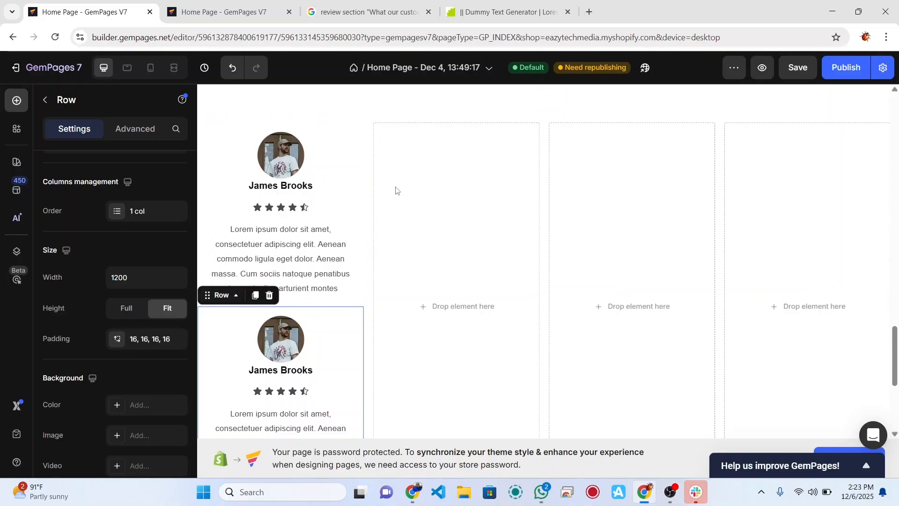
pyautogui.moveTo(222, 295); pyautogui.dragTo(442, 147)
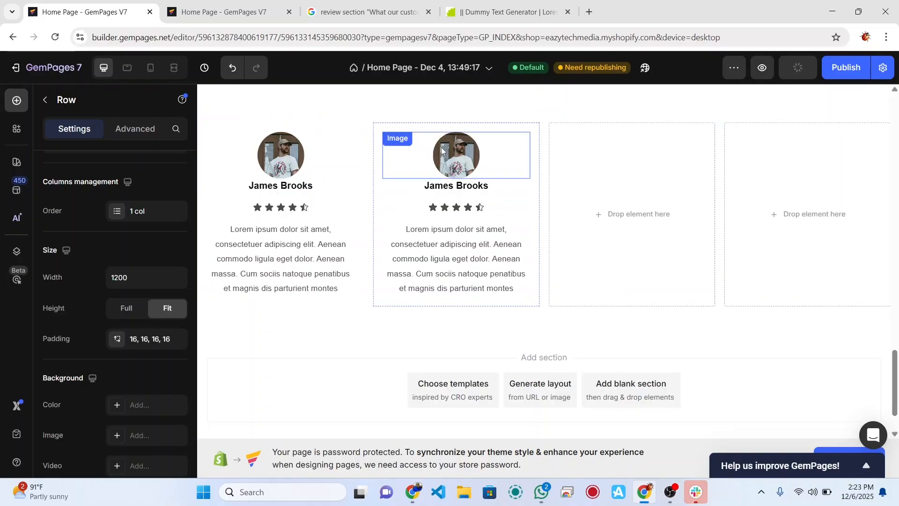
# Step: Give the second card's avatar the gallery photo of a woman in a cap
pyautogui.click(276, 171)
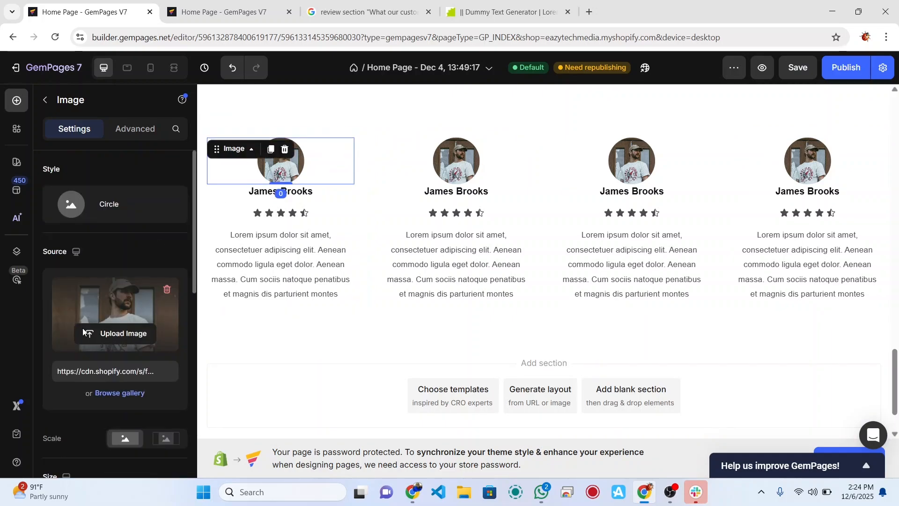
pyautogui.click(479, 173)
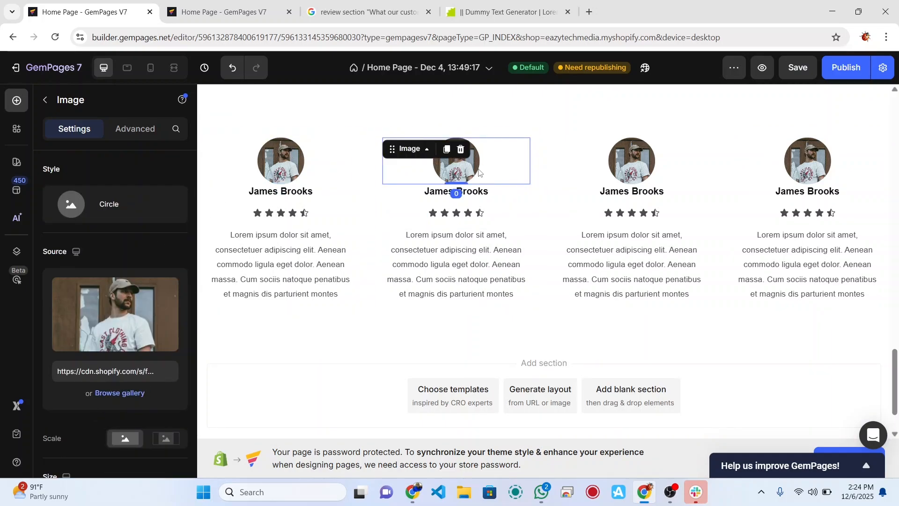
pyautogui.click(109, 393)
pyautogui.scroll(-4, 393, 327)
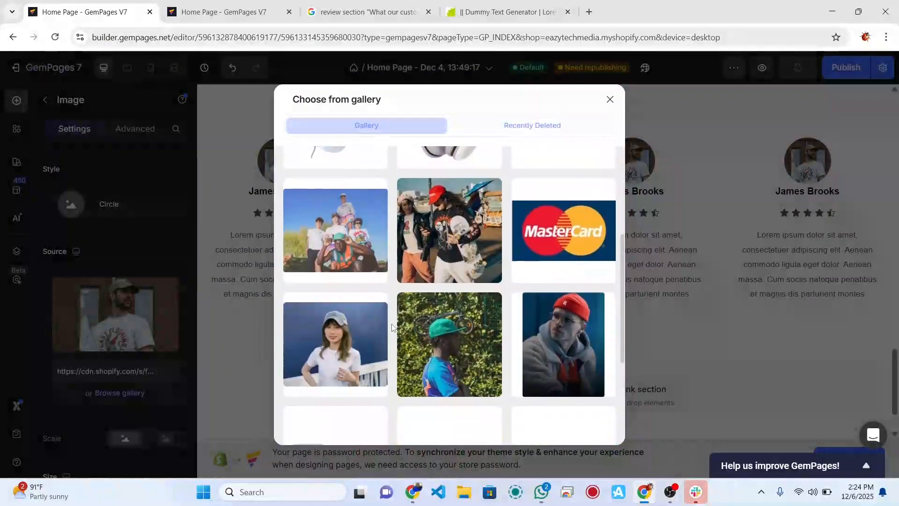
pyautogui.scroll(-6, 393, 328)
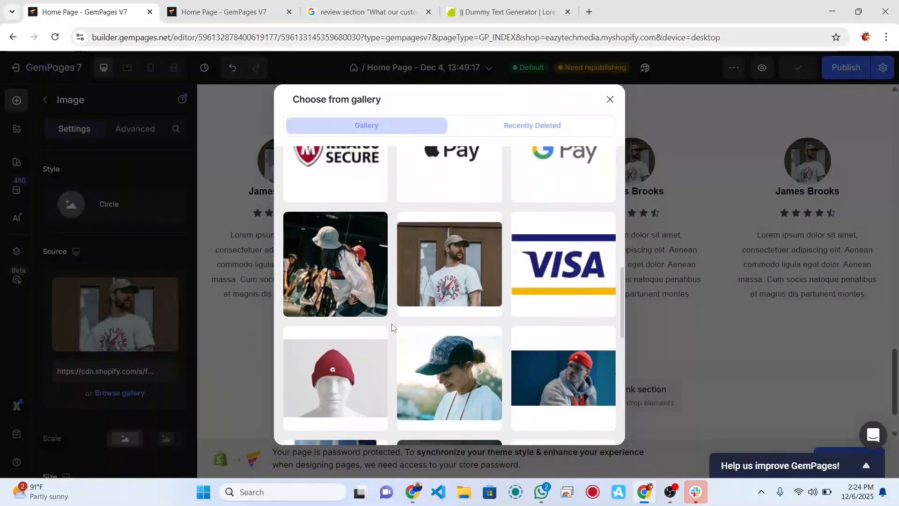
pyautogui.scroll(-5, 392, 324)
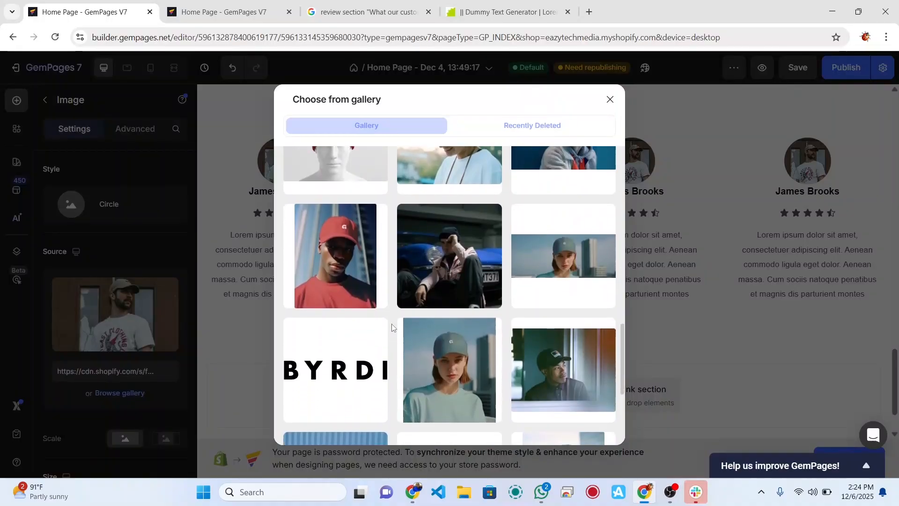
pyautogui.click(453, 373)
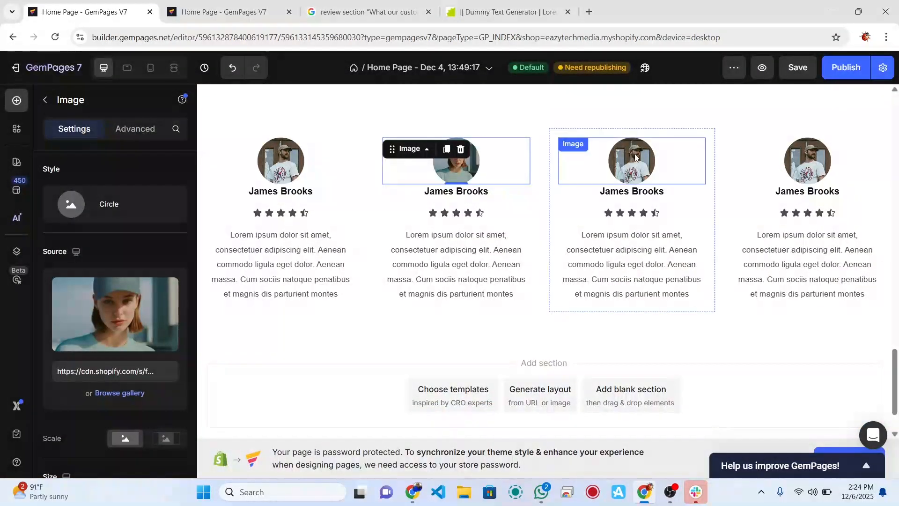
# Step: Give the third card's avatar the gallery photo of a man in a tan cap
pyautogui.click(636, 158)
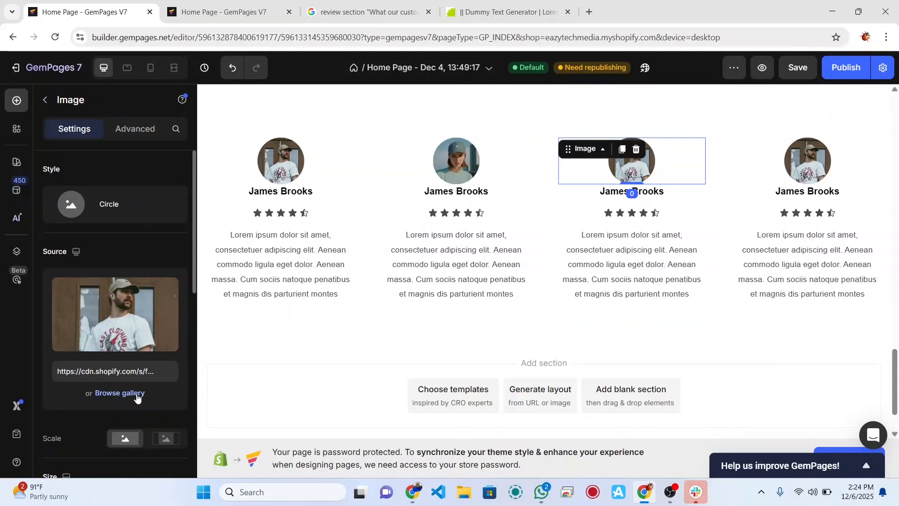
pyautogui.click(120, 393)
pyautogui.scroll(-5, 478, 365)
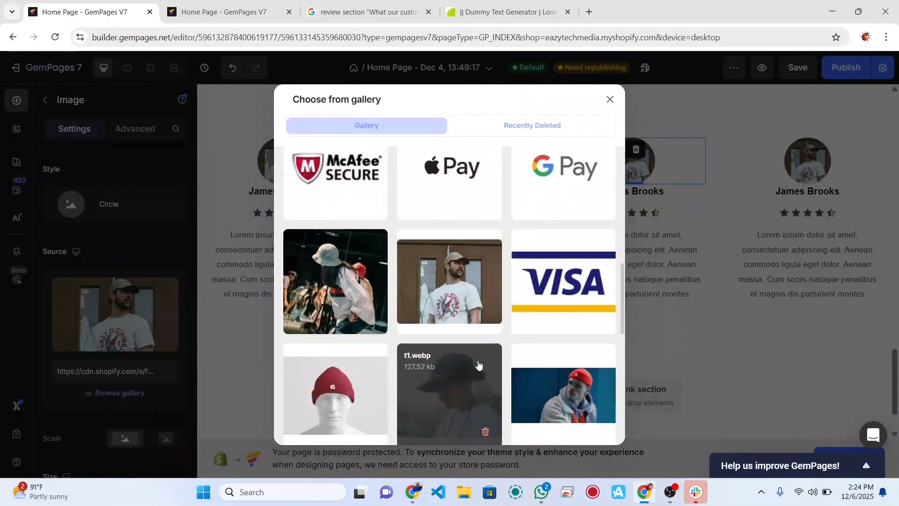
pyautogui.scroll(-6, 479, 365)
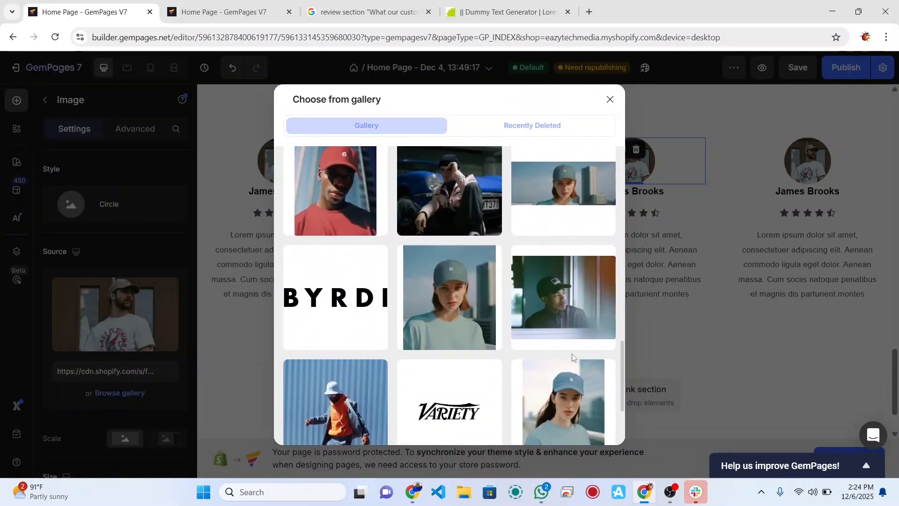
pyautogui.scroll(-5, 510, 399)
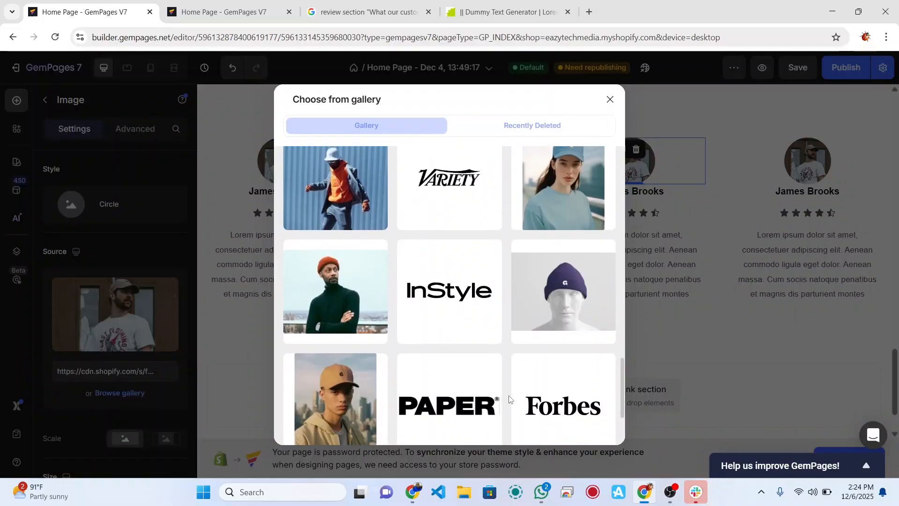
pyautogui.scroll(-3, 510, 399)
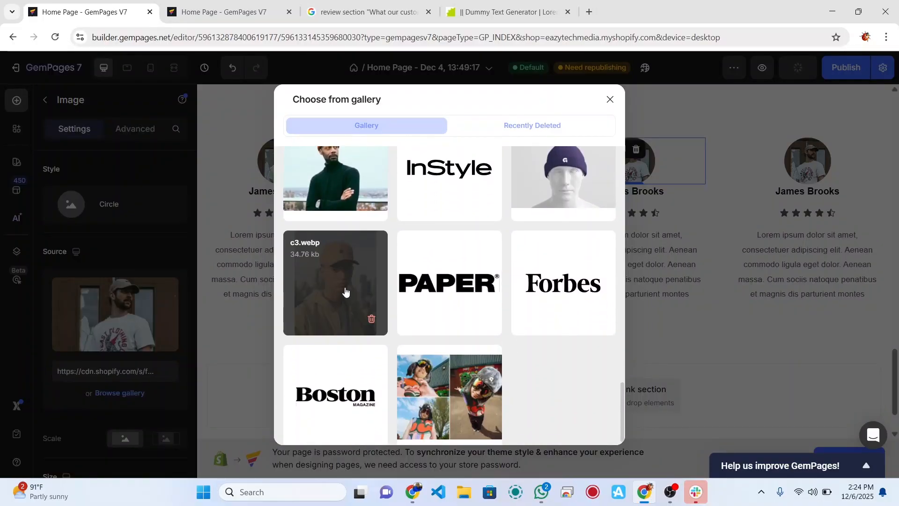
pyautogui.click(345, 292)
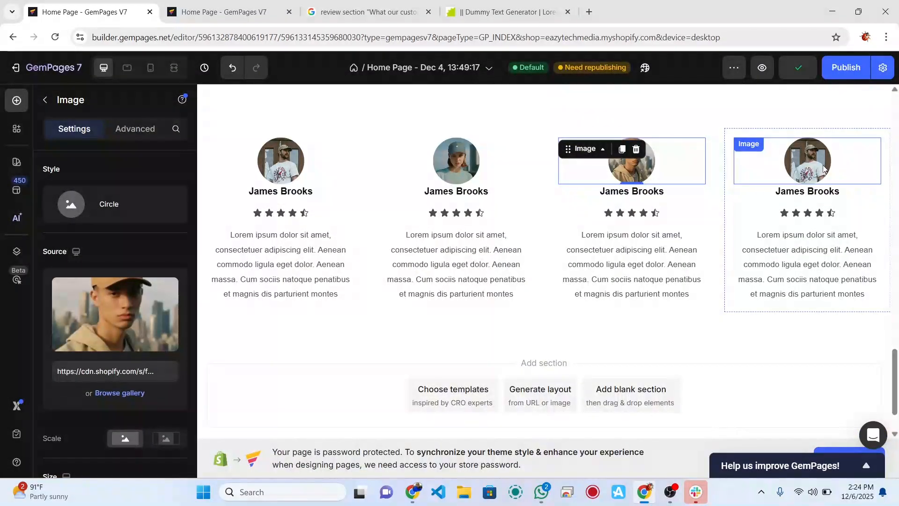
# Step: Give the fourth card's avatar the smiling woman photo from the gallery
pyautogui.click(824, 169)
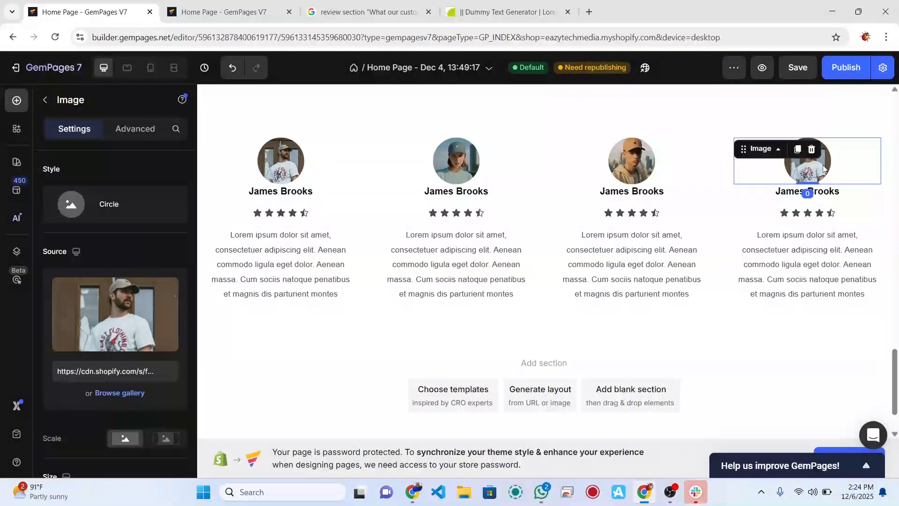
pyautogui.click(134, 393)
pyautogui.scroll(-5, 450, 319)
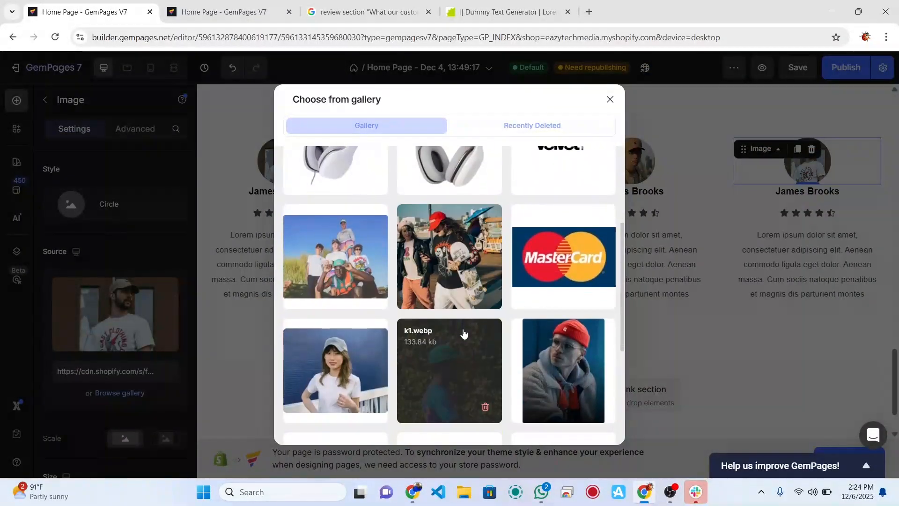
pyautogui.click(358, 299)
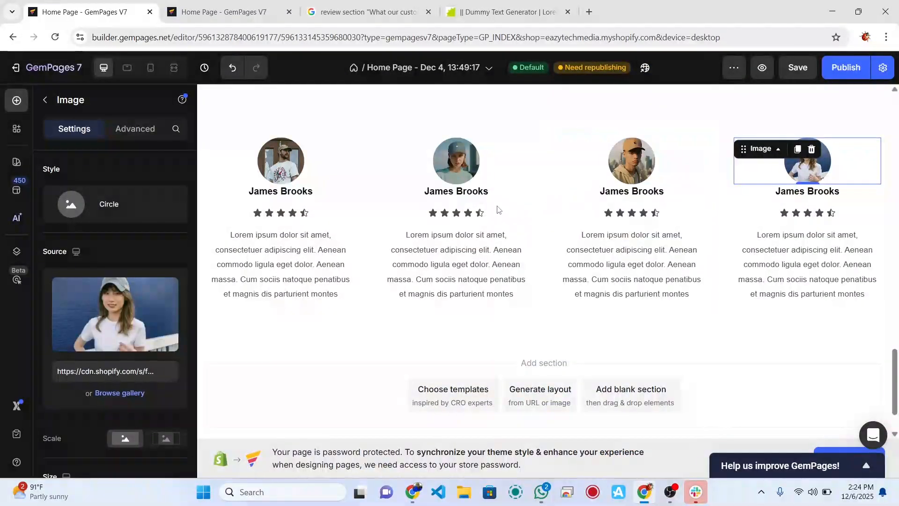
# Step: Correct the fourth reviewer heading to read 'Esther Brown', then select James Brooks's half star
pyautogui.doubleClick(473, 196)
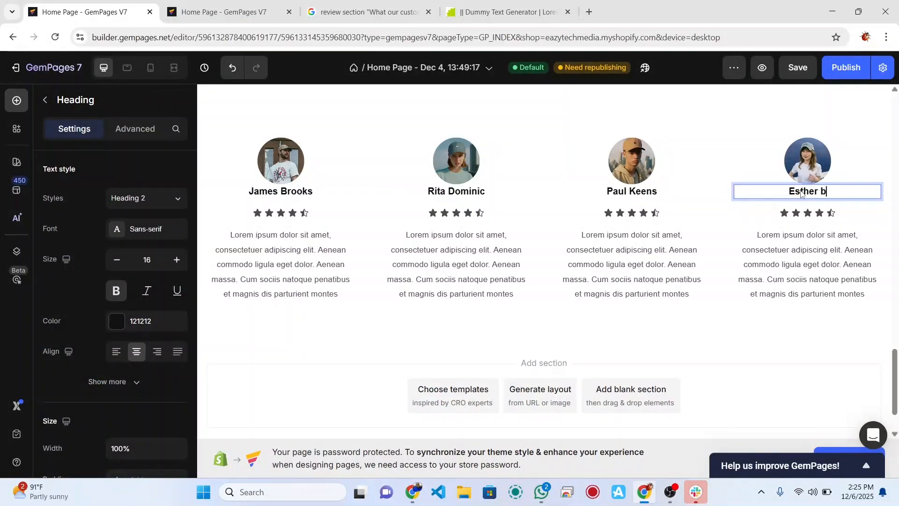
pyautogui.press('BackSpace')
pyautogui.write('Brown')
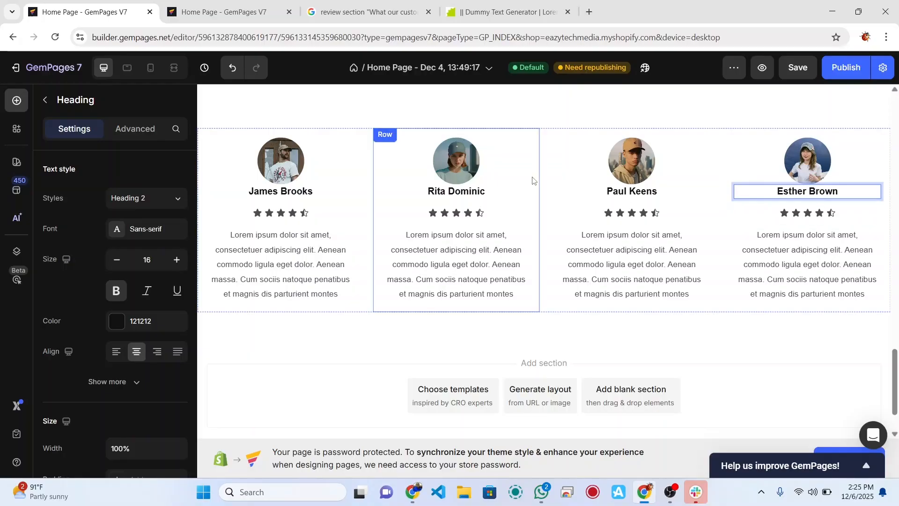
pyautogui.click(307, 216)
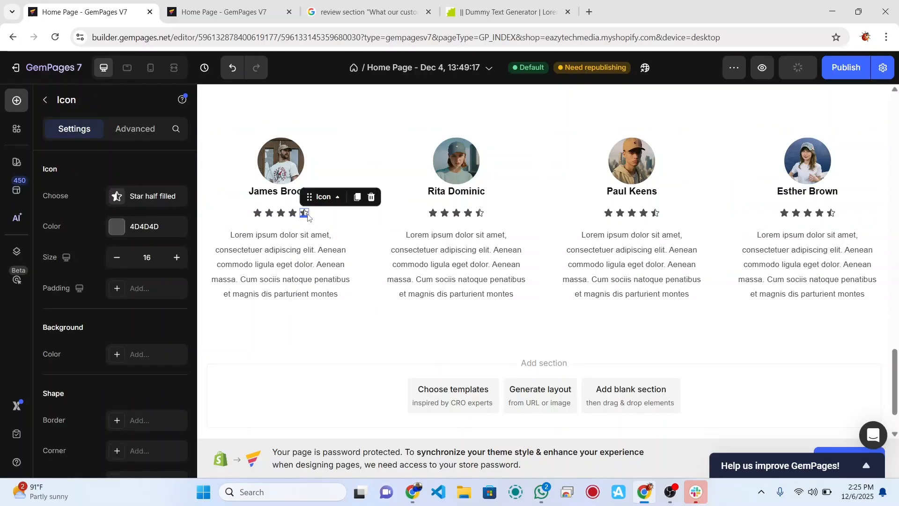
pyautogui.click(117, 234)
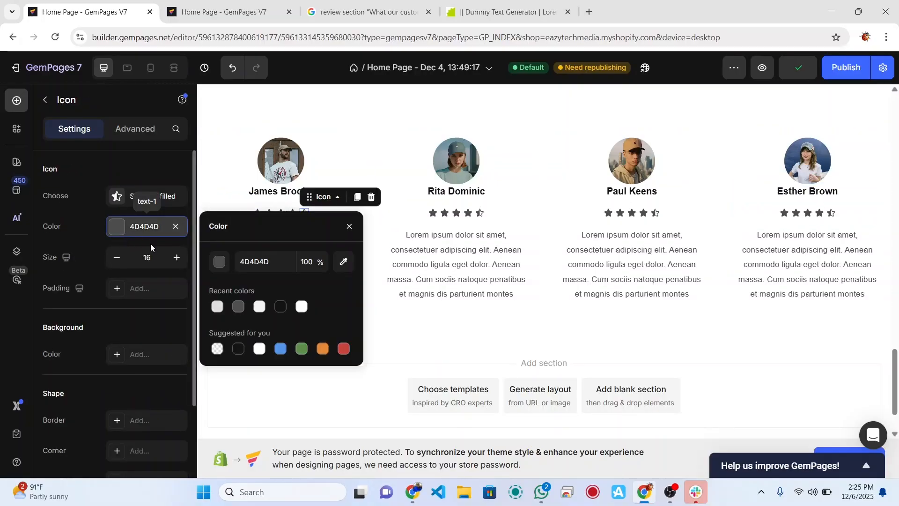
pyautogui.click(323, 350)
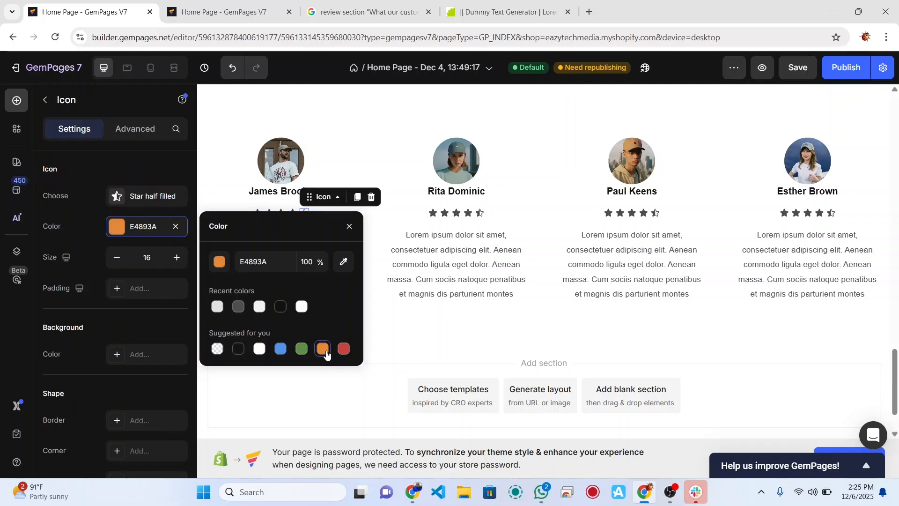
pyautogui.click(381, 237)
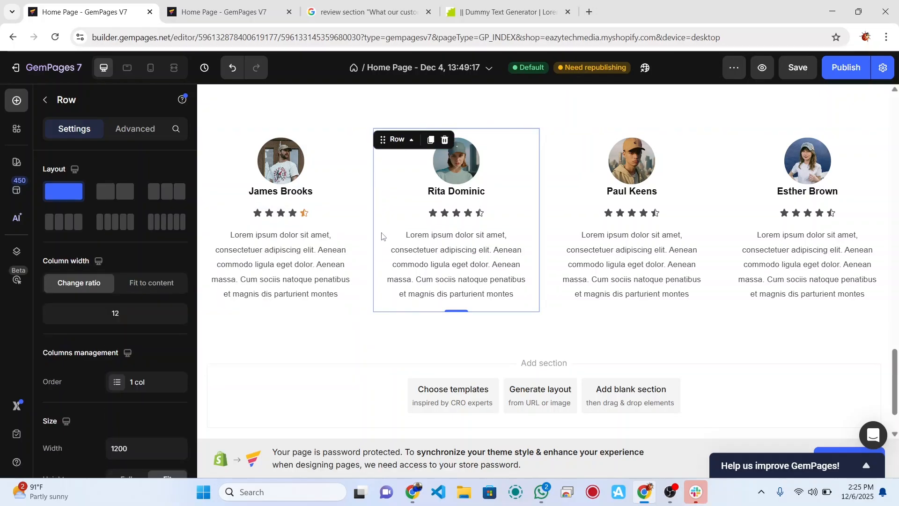
# Step: Save the page and switch the editor to the mobile preview
pyautogui.click(292, 215)
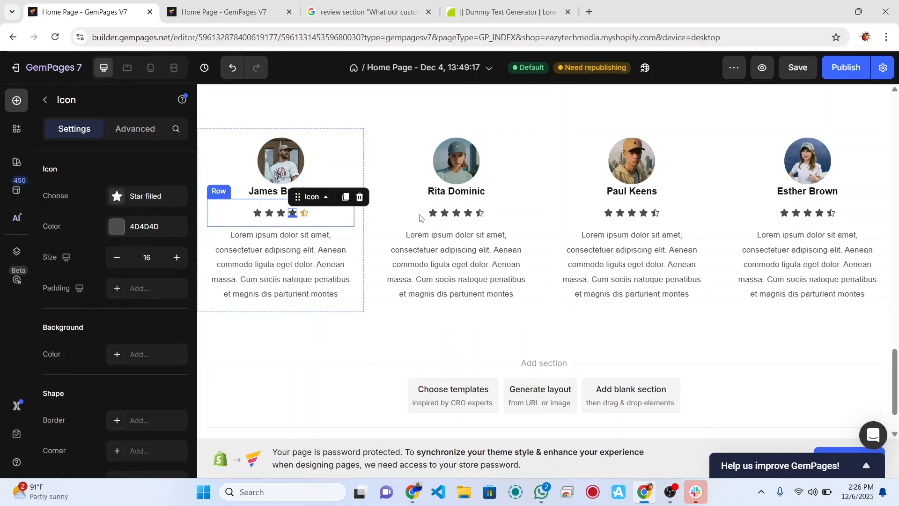
pyautogui.hotkey('ctrl', 's')
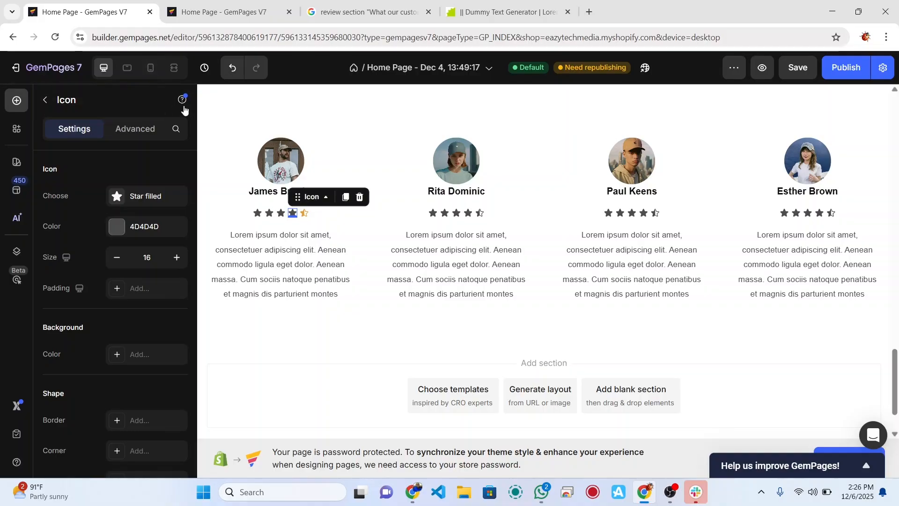
pyautogui.click(150, 70)
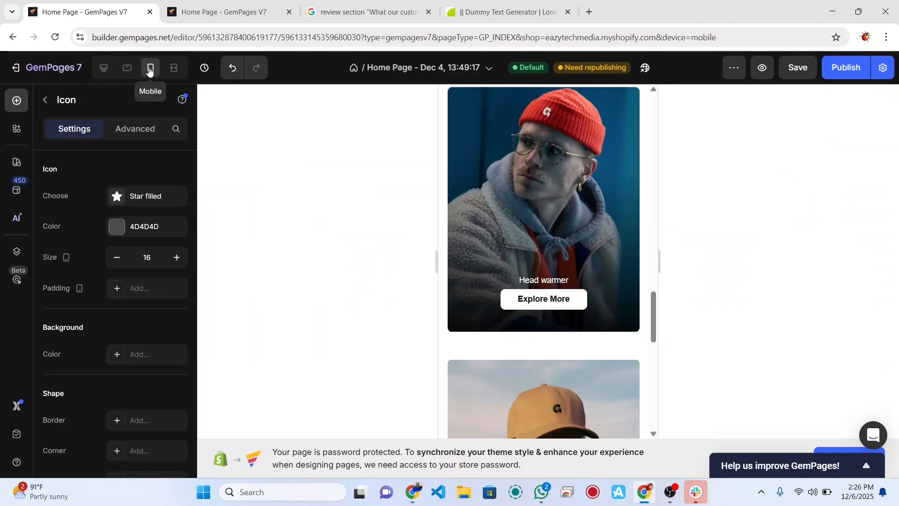
pyautogui.scroll(-4, 525, 309)
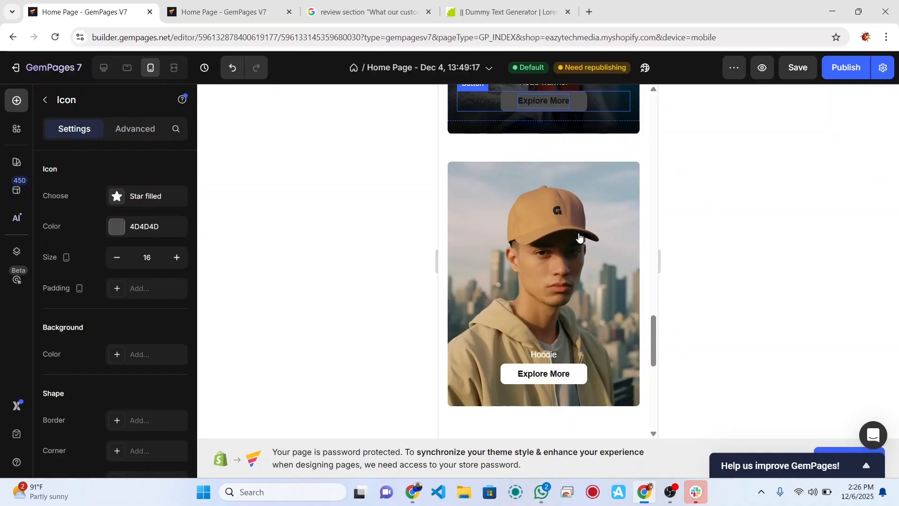
pyautogui.scroll(1, 581, 281)
pyautogui.scroll(-2, 582, 324)
pyautogui.scroll(-3, 583, 326)
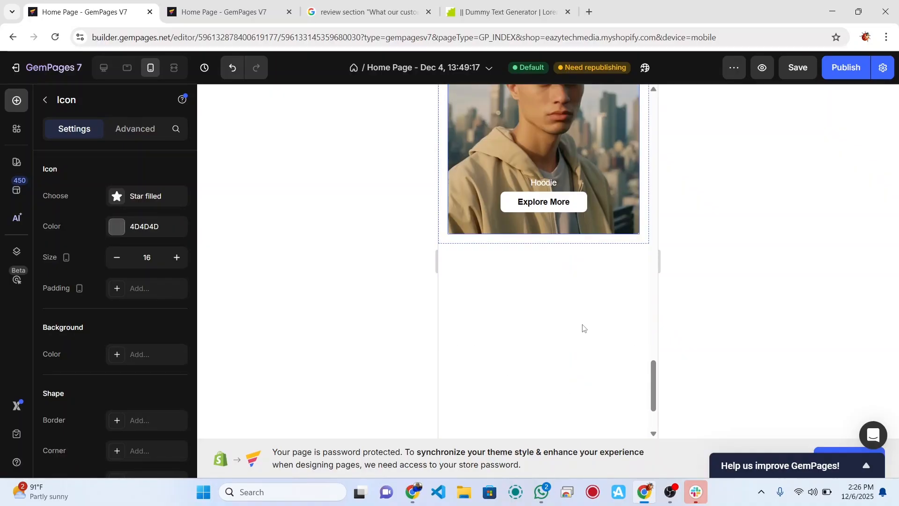
pyautogui.scroll(-2, 583, 328)
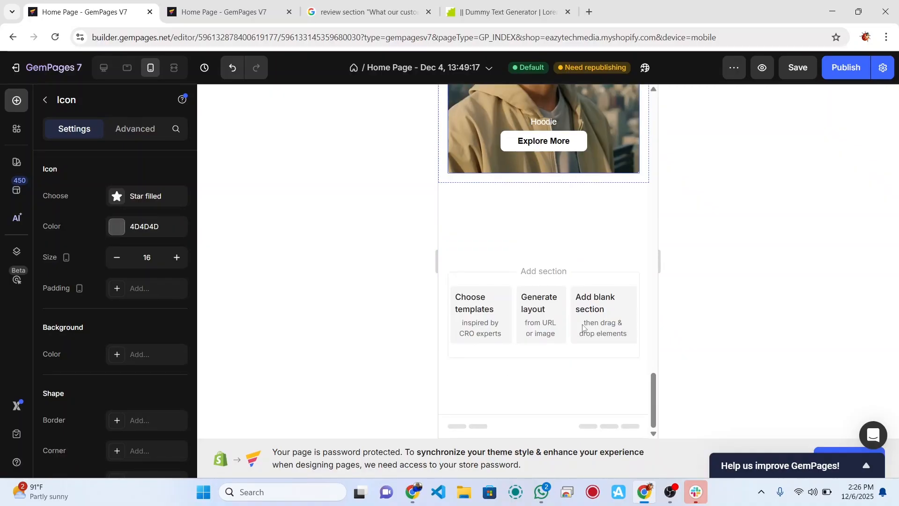
pyautogui.scroll(-1, 584, 328)
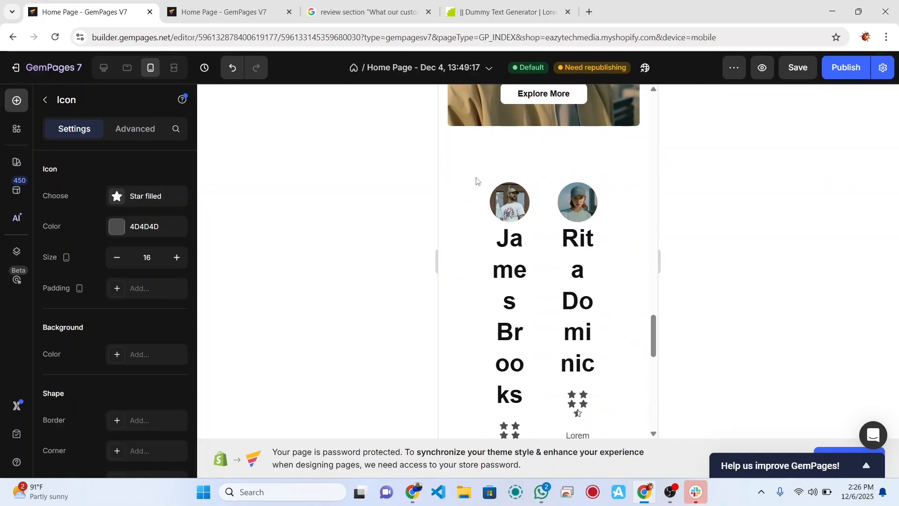
pyautogui.click(459, 167)
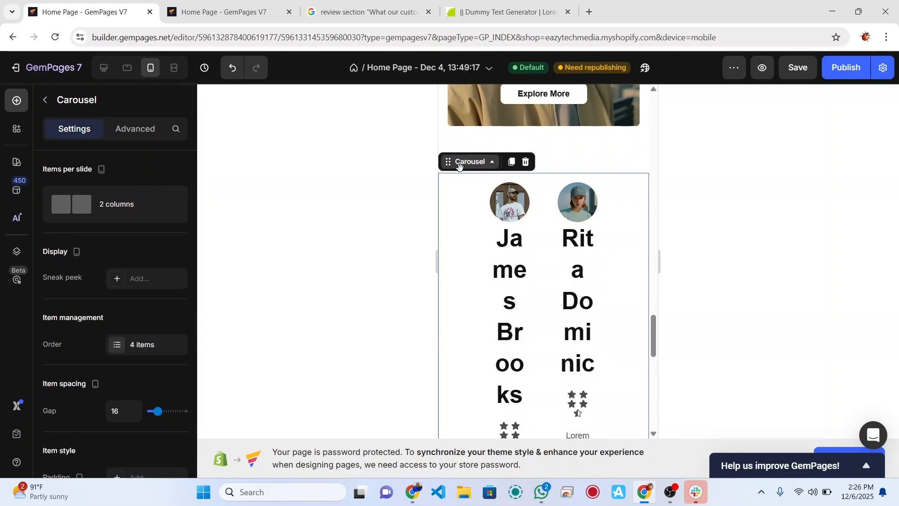
pyautogui.click(153, 204)
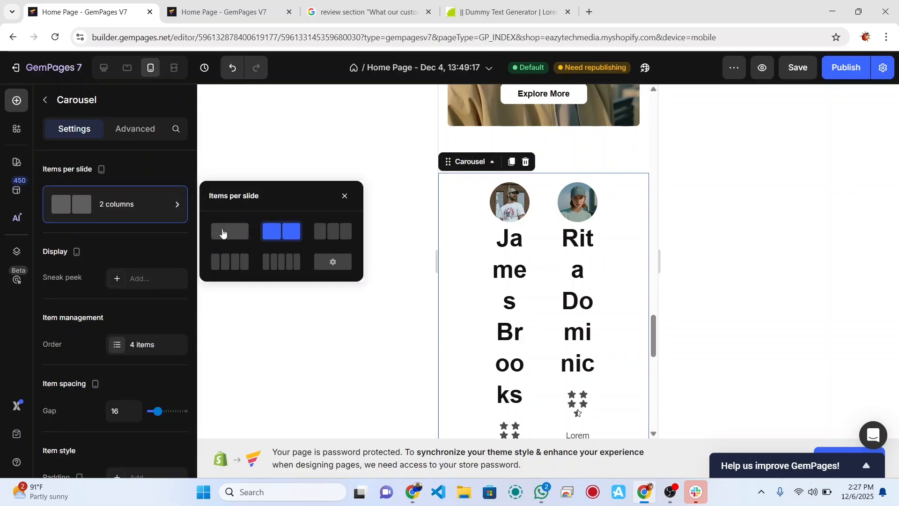
pyautogui.click(223, 234)
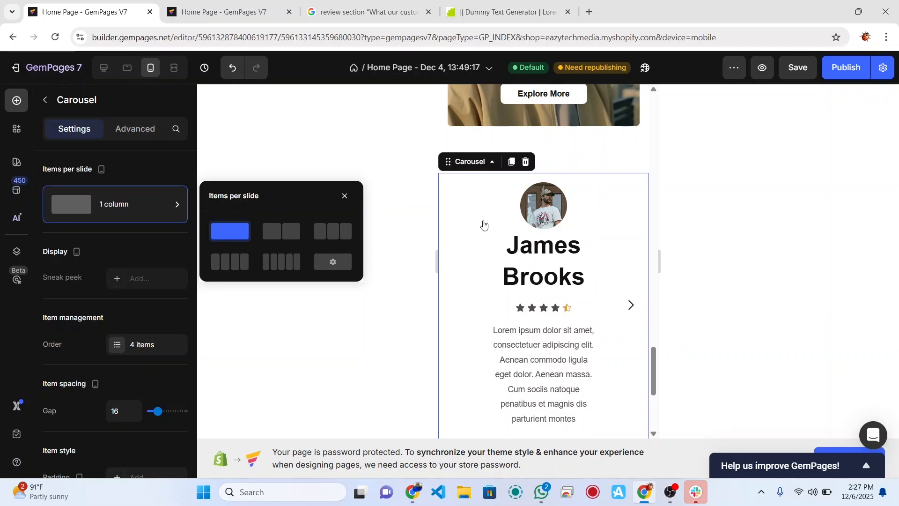
pyautogui.scroll(-3, 534, 323)
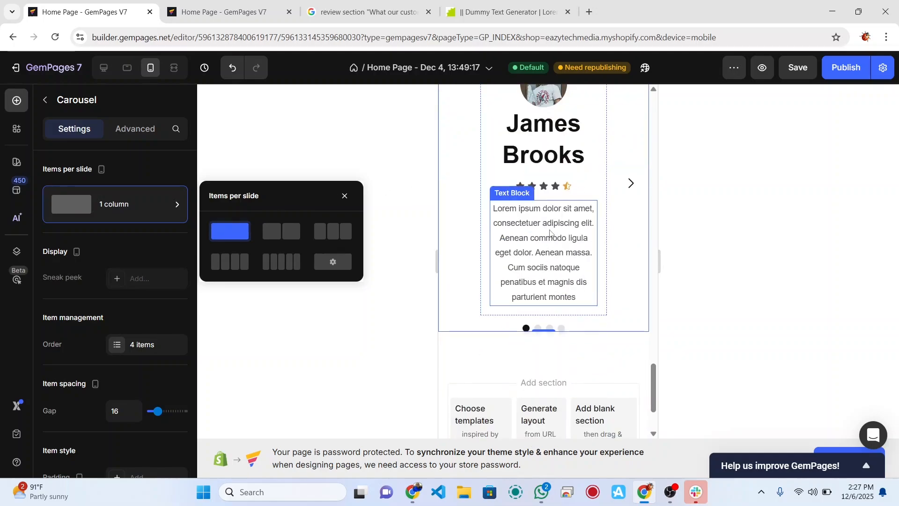
pyautogui.scroll(2, 533, 323)
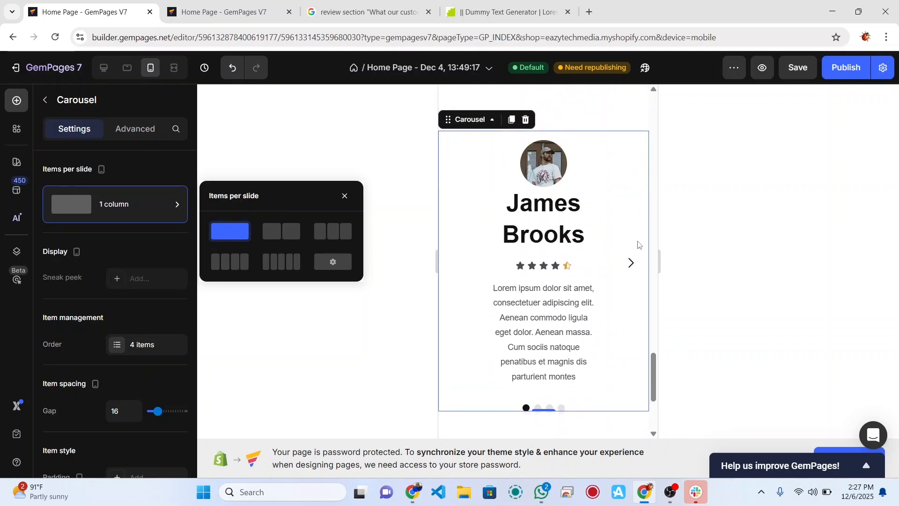
pyautogui.click(632, 265)
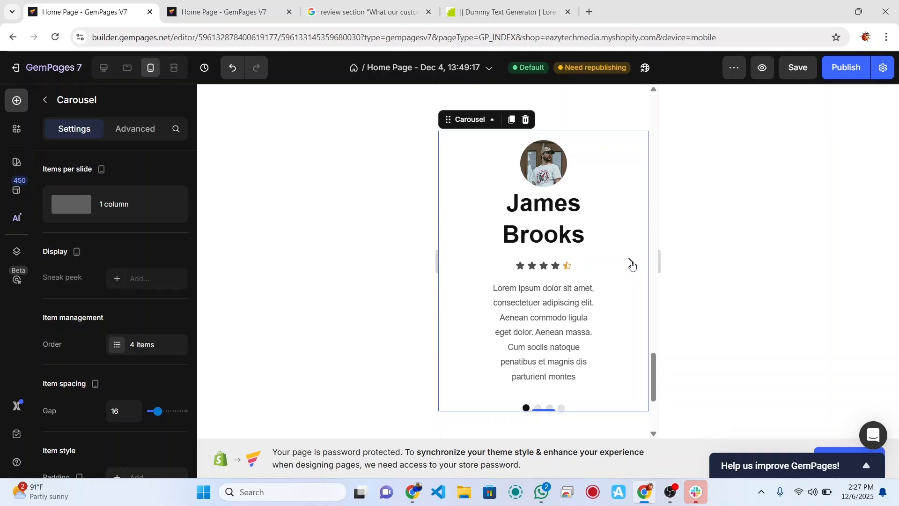
pyautogui.click(540, 411)
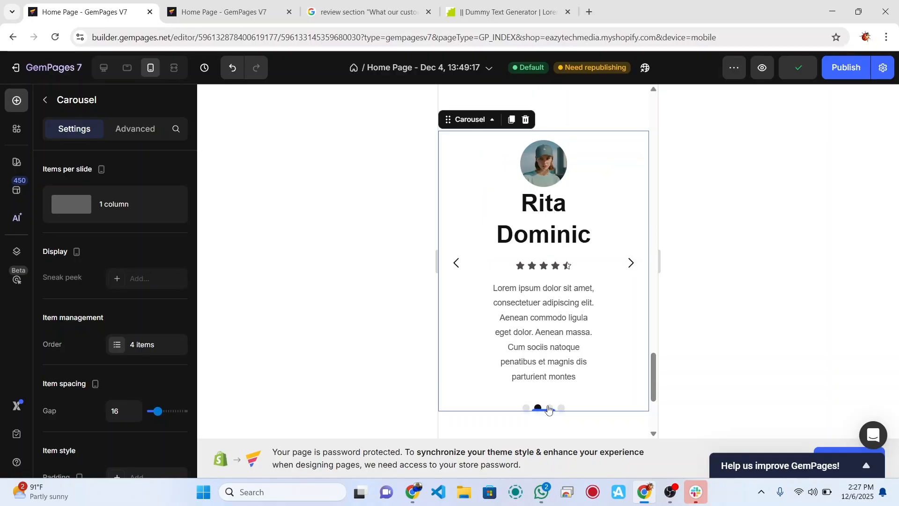
pyautogui.click(549, 409)
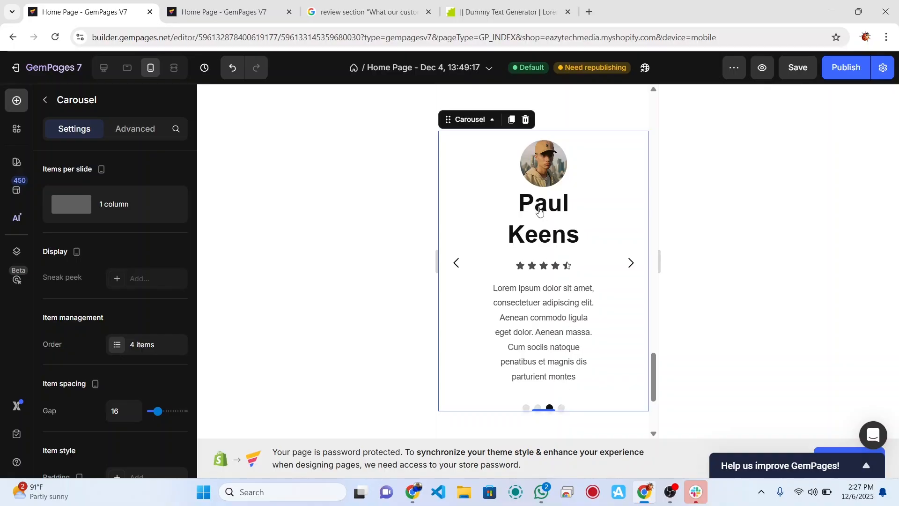
pyautogui.click(525, 408)
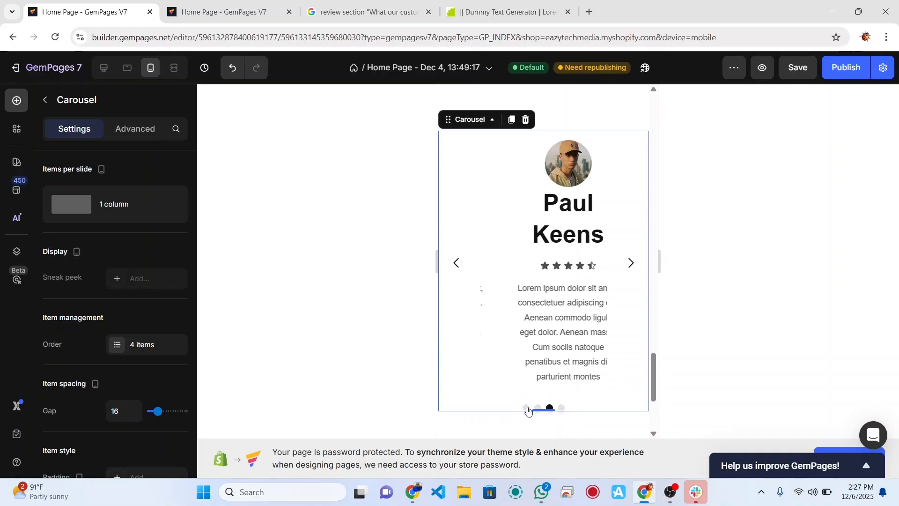
# Step: On mobile, set the reviewer name heading to size 18 and the review text to 13
pyautogui.click(527, 218)
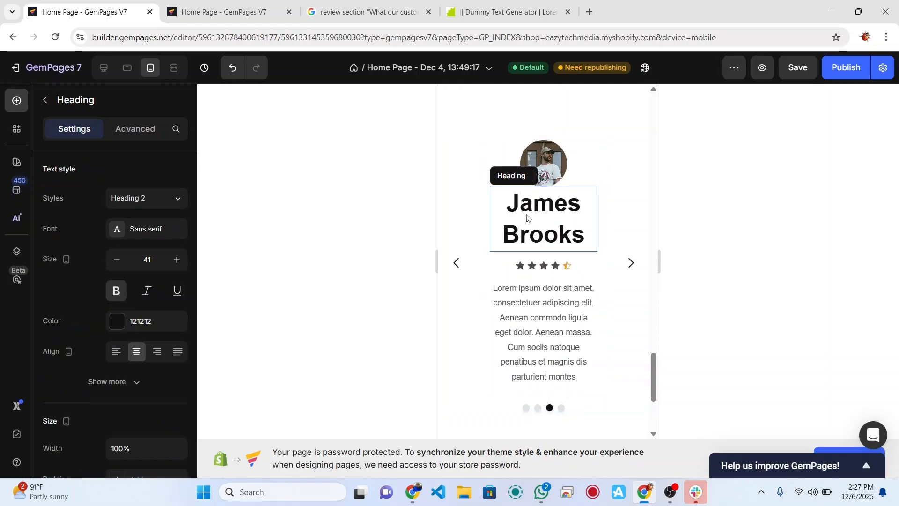
pyautogui.doubleClick(147, 259)
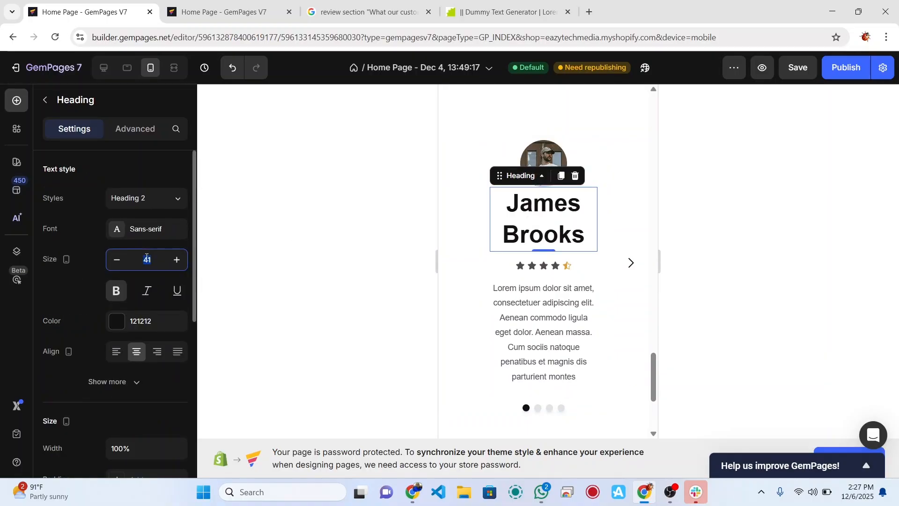
pyautogui.write('18')
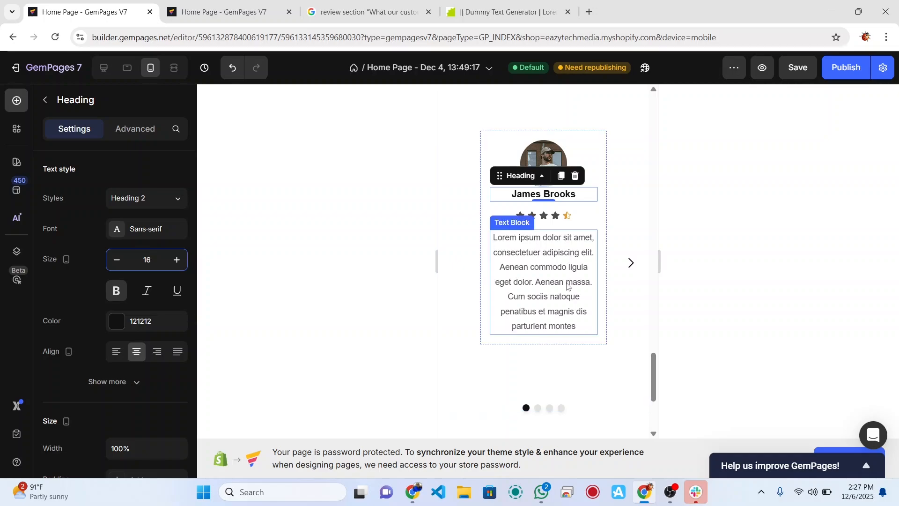
pyautogui.click(567, 286)
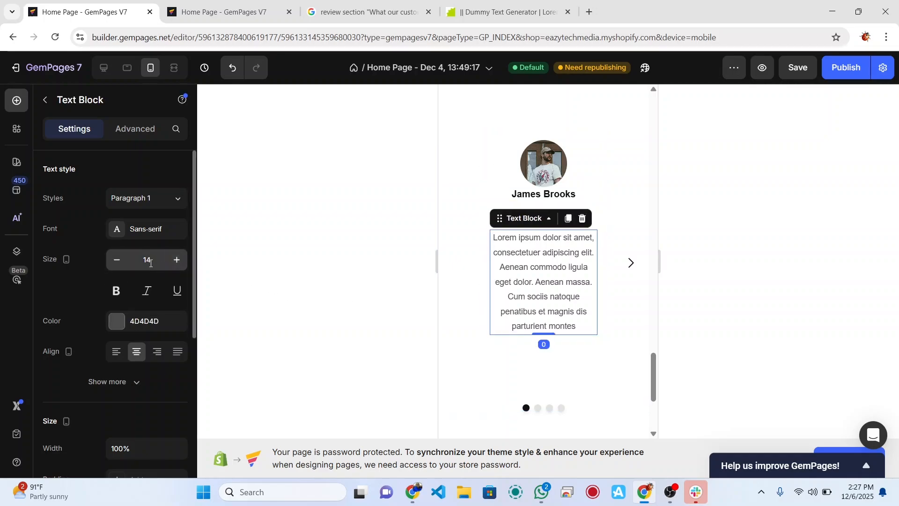
pyautogui.doubleClick(147, 260)
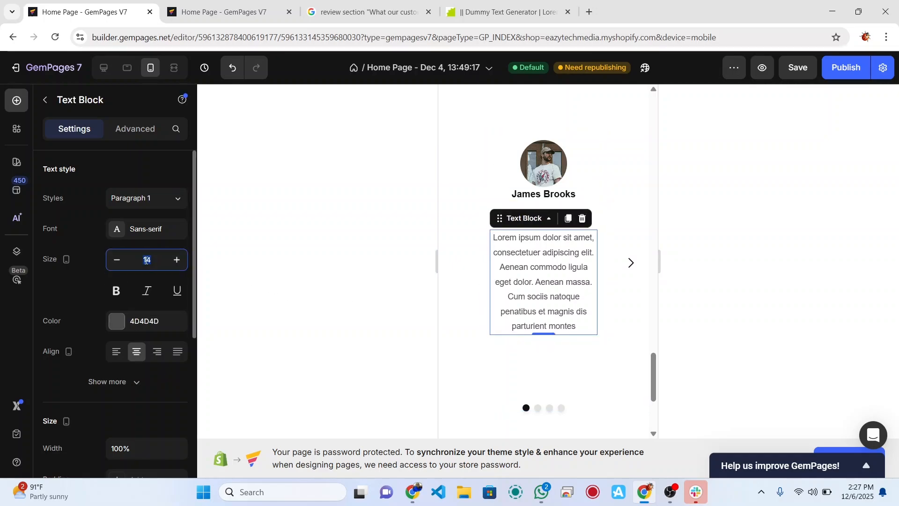
pyautogui.write('13')
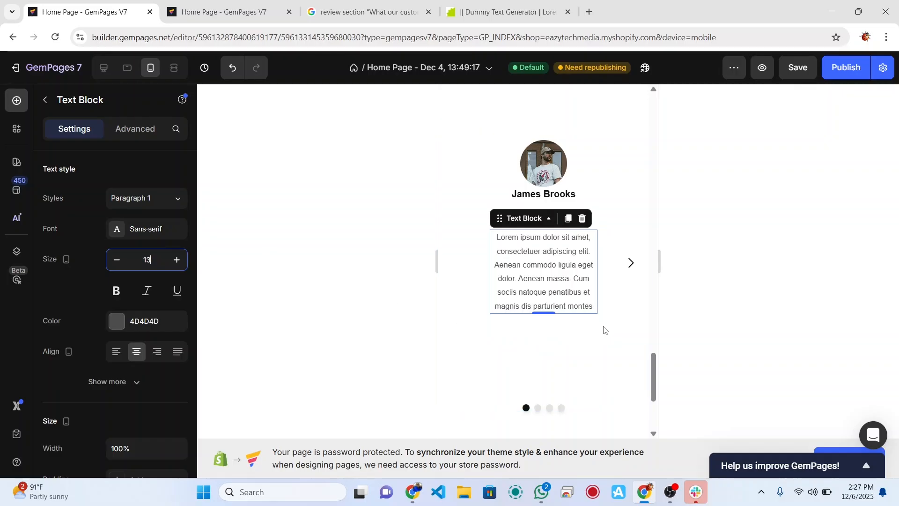
# Step: Advance the carousel to the Rita Dominic slide, then return to the desktop preview
pyautogui.click(633, 323)
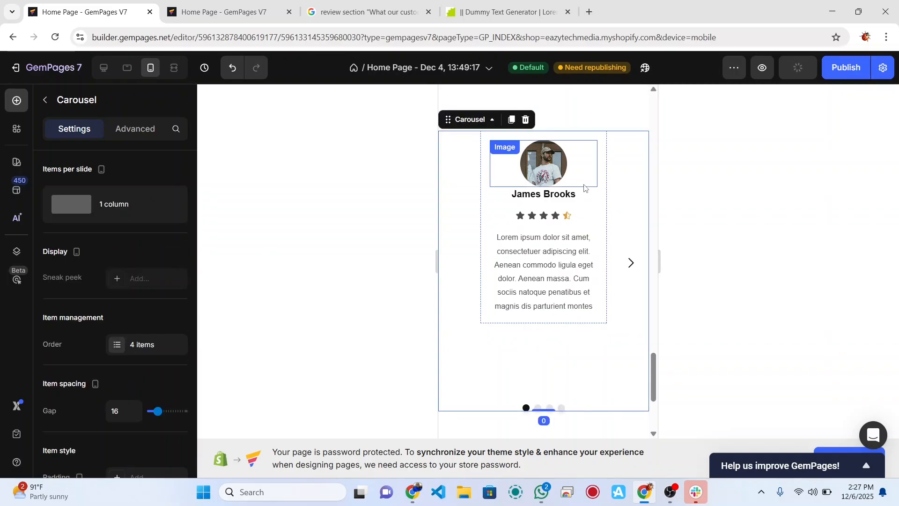
pyautogui.click(551, 175)
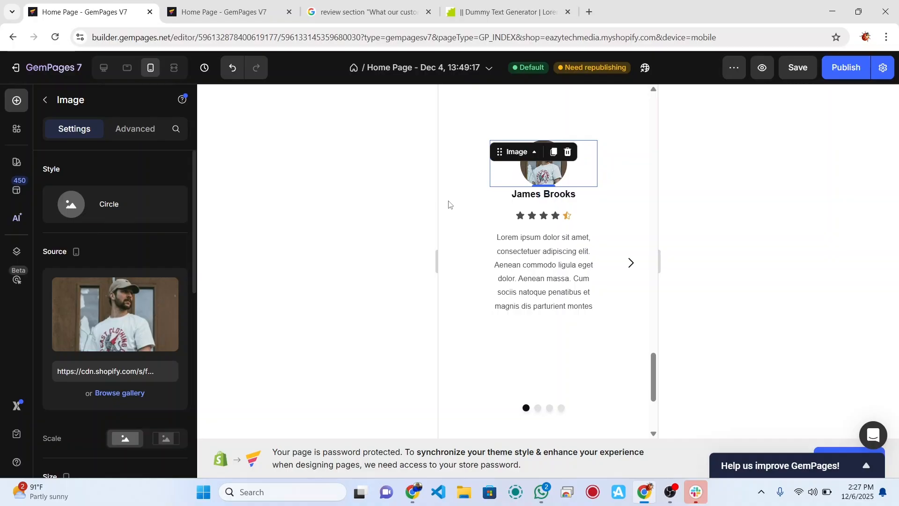
pyautogui.click(631, 270)
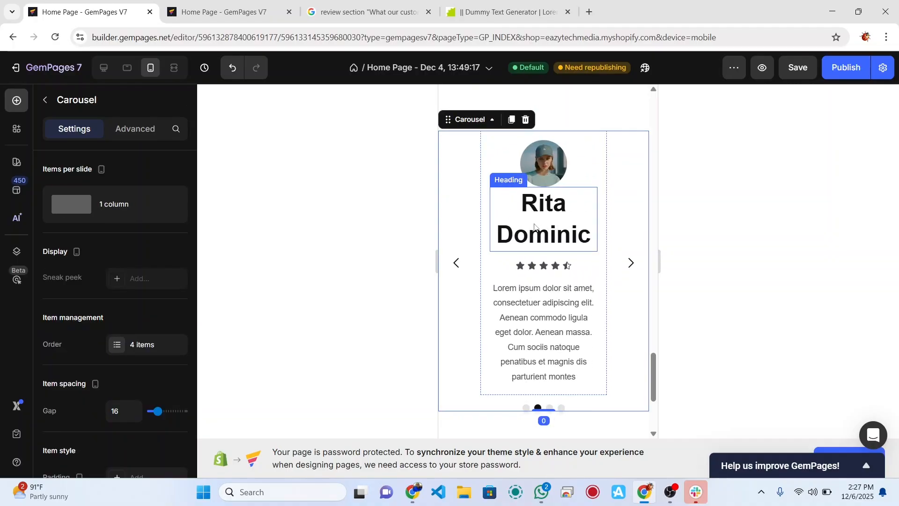
pyautogui.click(101, 67)
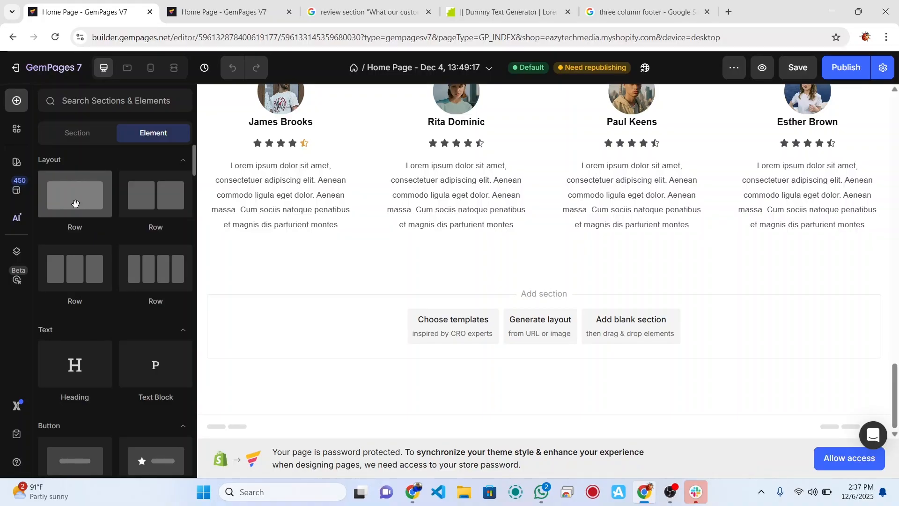
# Step: Drop a 3-column Row under the testimonials with a placeholder Heading in its first column
pyautogui.moveTo(75, 203); pyautogui.dragTo(371, 286)
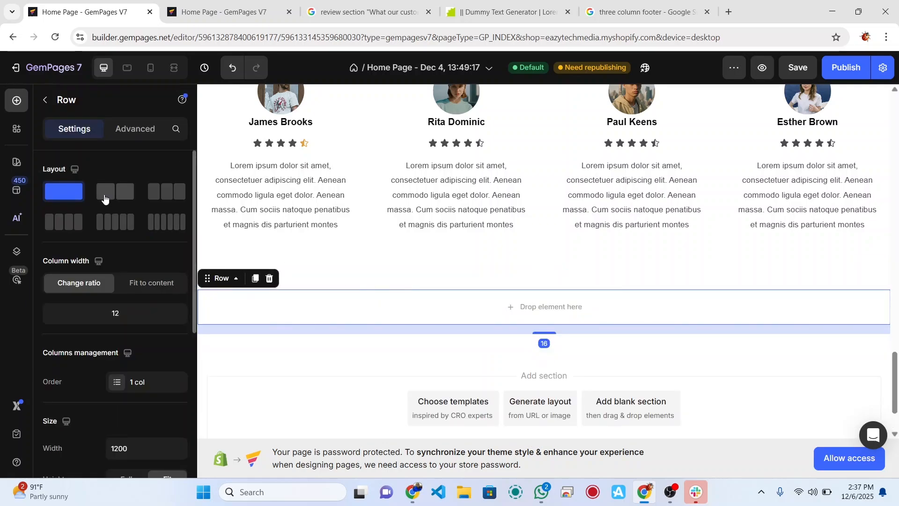
pyautogui.click(11, 101)
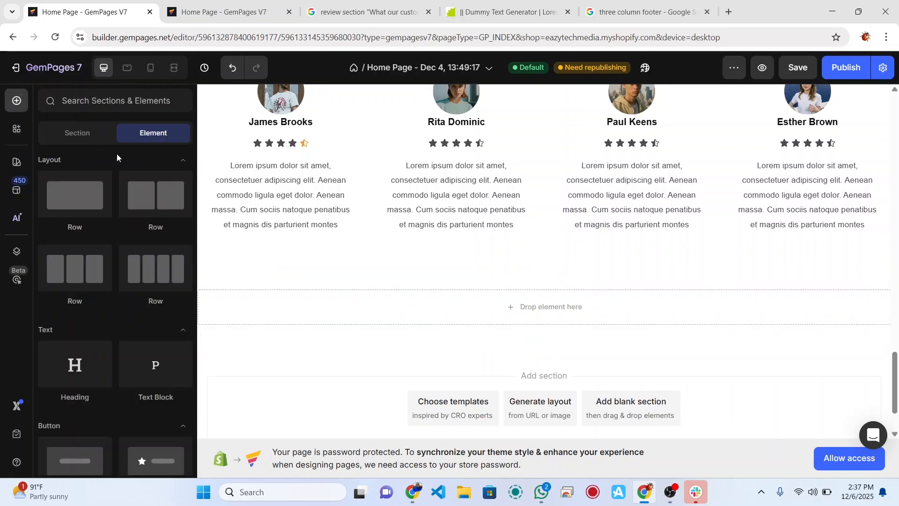
pyautogui.moveTo(81, 275); pyautogui.dragTo(388, 308)
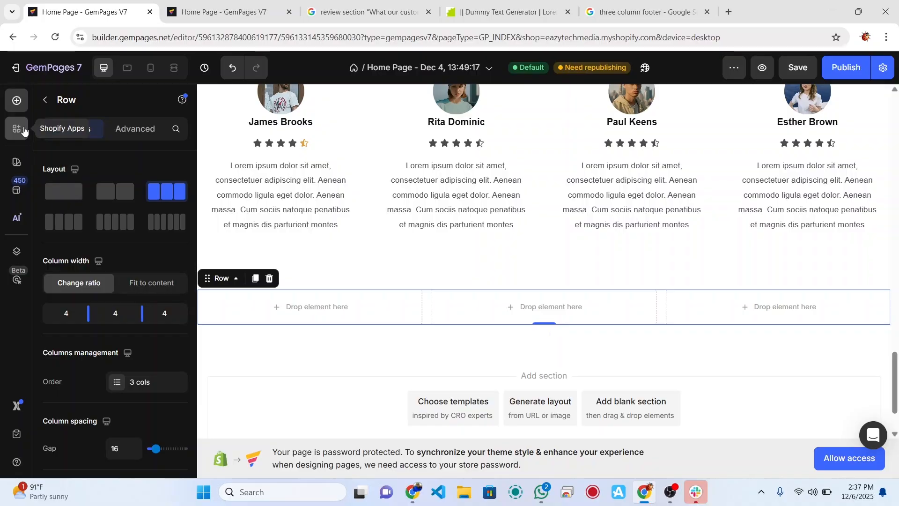
pyautogui.click(18, 107)
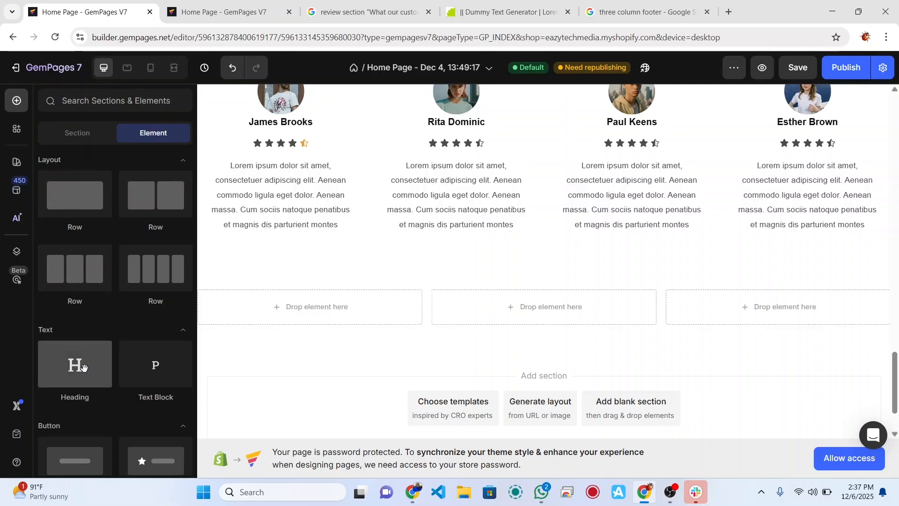
pyautogui.moveTo(82, 366); pyautogui.dragTo(317, 303)
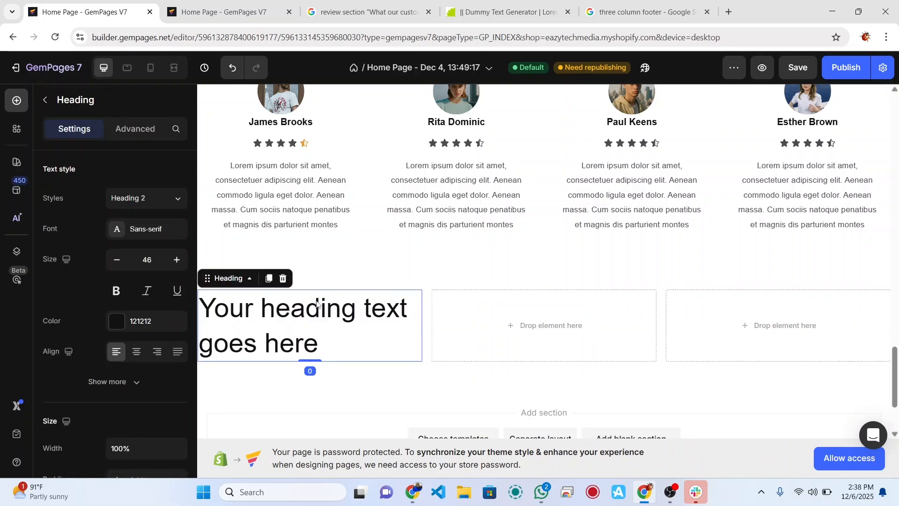
# Step: Make the first footer column's heading size 18 and bold
pyautogui.doubleClick(147, 261)
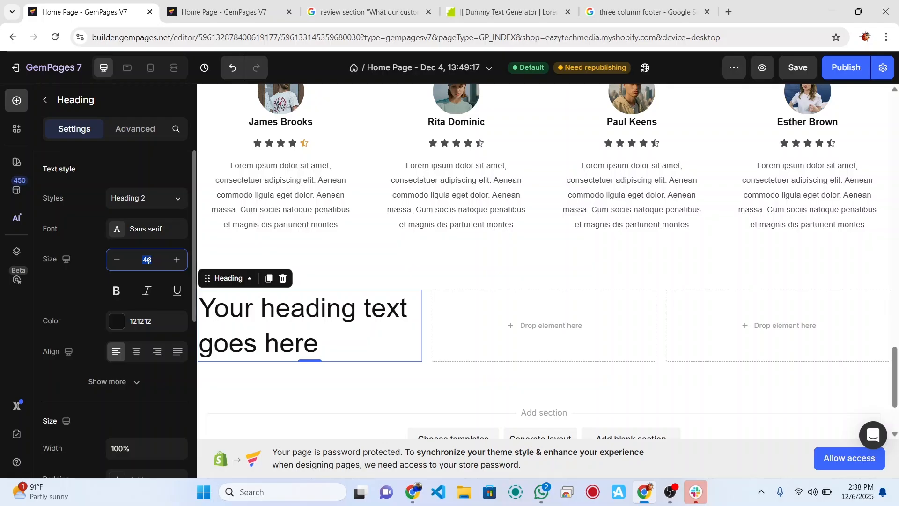
pyautogui.write('18')
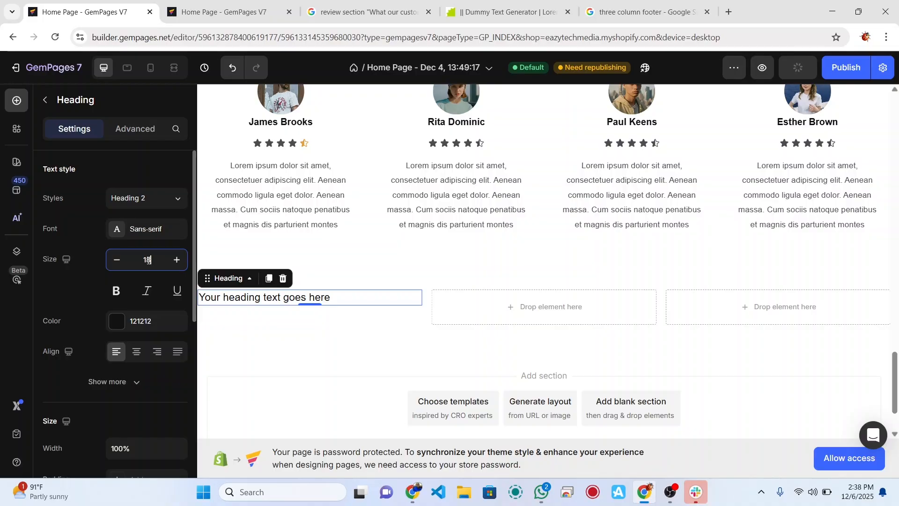
pyautogui.click(115, 298)
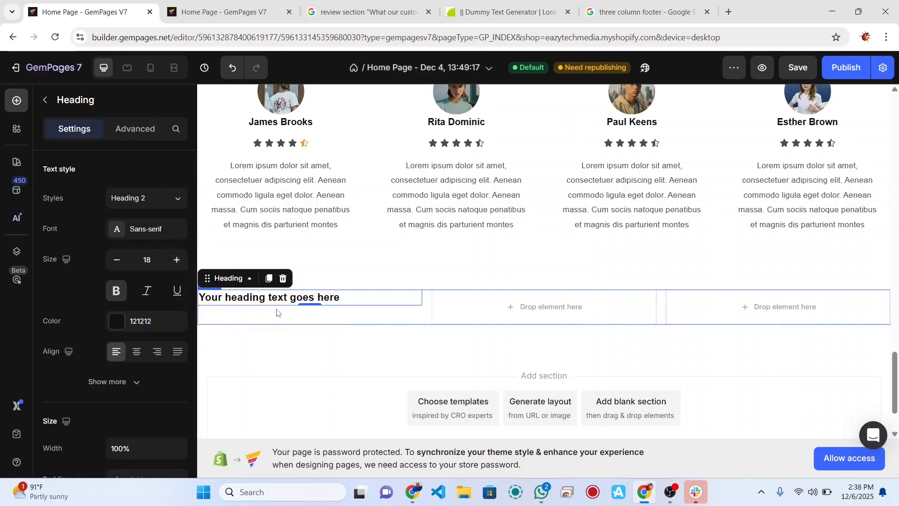
# Step: Add a Text Block beneath the footer heading and go to the dummy text generator
pyautogui.click(19, 106)
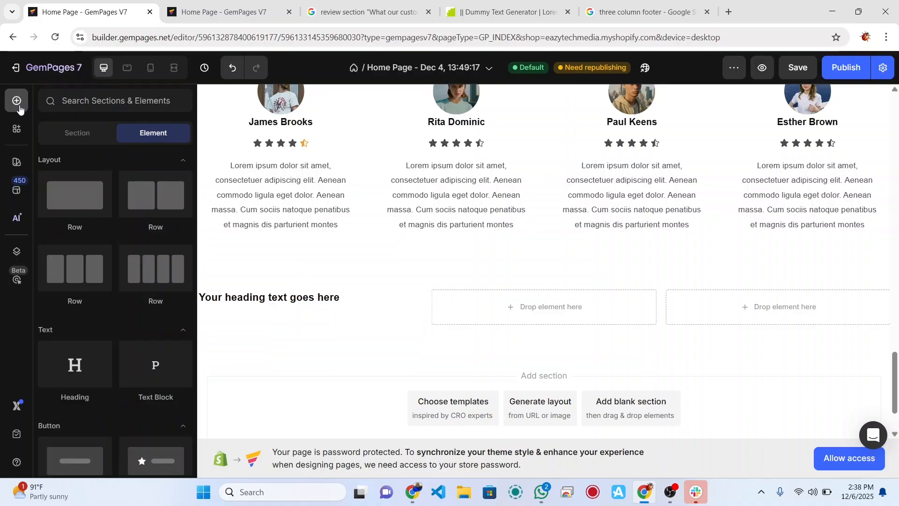
pyautogui.moveTo(155, 363); pyautogui.dragTo(314, 302)
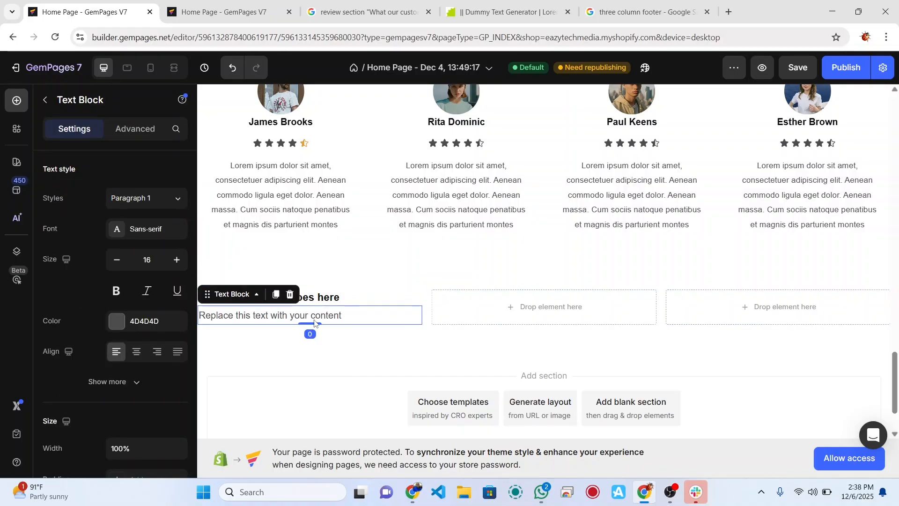
pyautogui.click(493, 13)
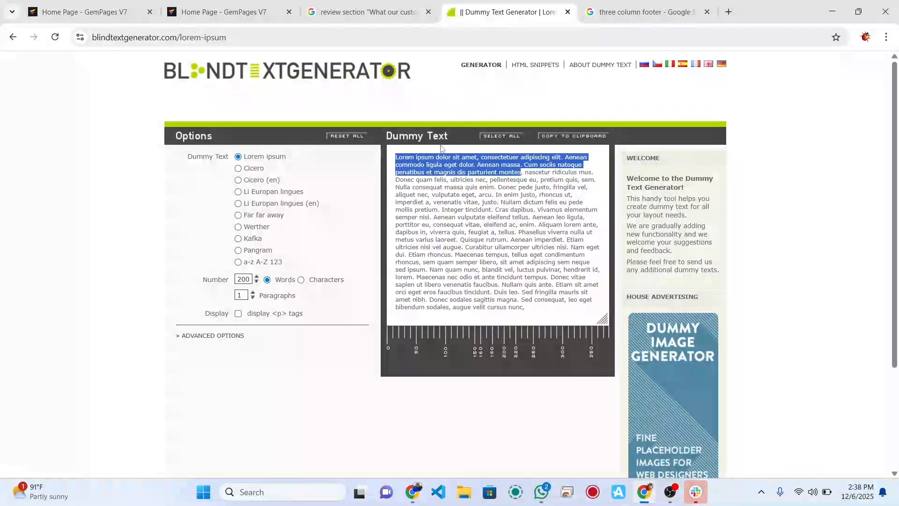
# Step: Select the dummy text from 'Lorem' through 'Nulla consequat massa' in the generator
pyautogui.click(400, 157)
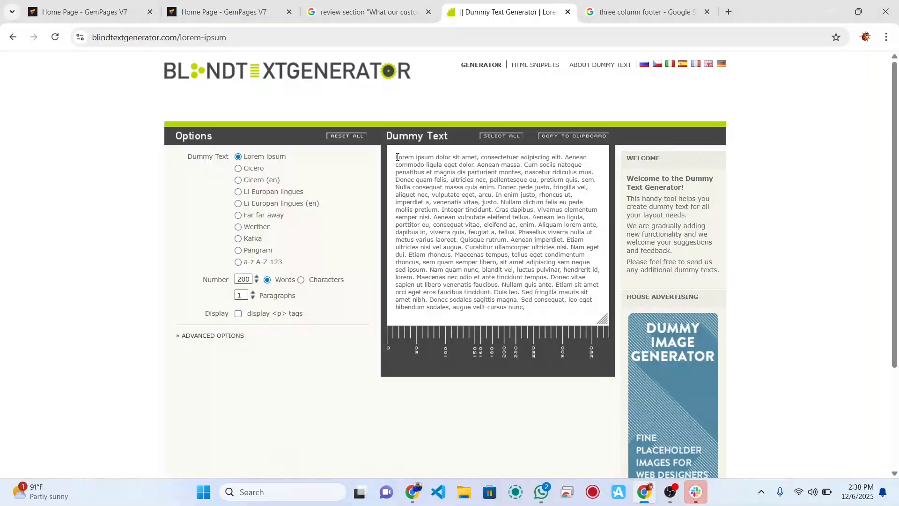
pyautogui.moveTo(397, 158); pyautogui.dragTo(465, 189)
pyautogui.hotkey('ctrl', 'c')
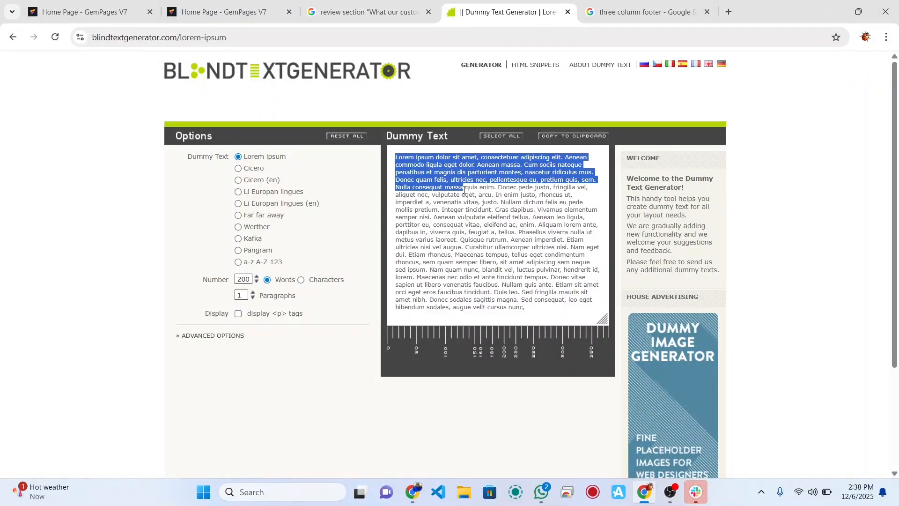
# Step: Replace the first column's placeholder paragraph with the copied lorem ipsum text
pyautogui.hotkey('ctrl', '1')
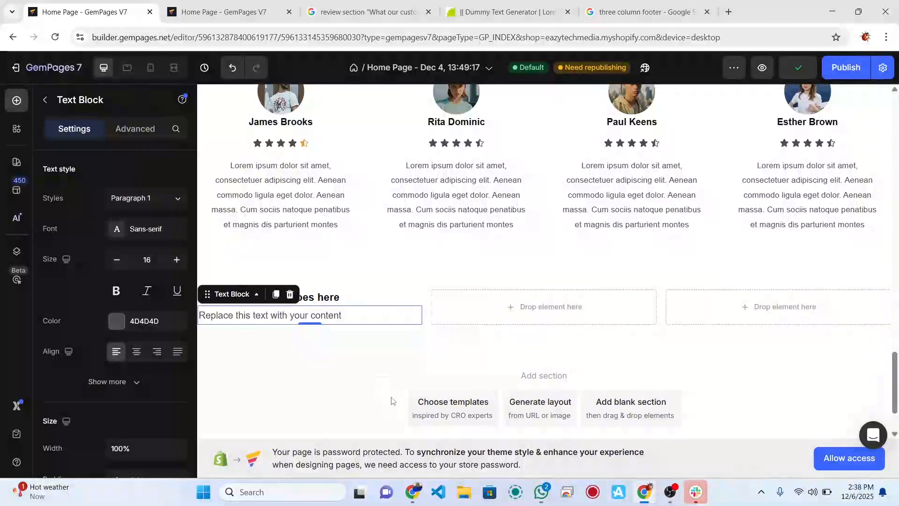
pyautogui.doubleClick(301, 316)
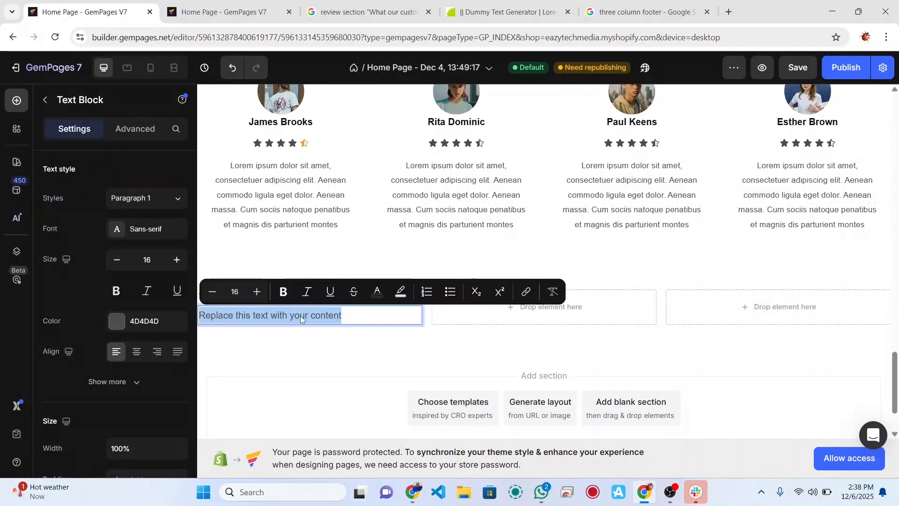
pyautogui.hotkey('ctrl', 'v')
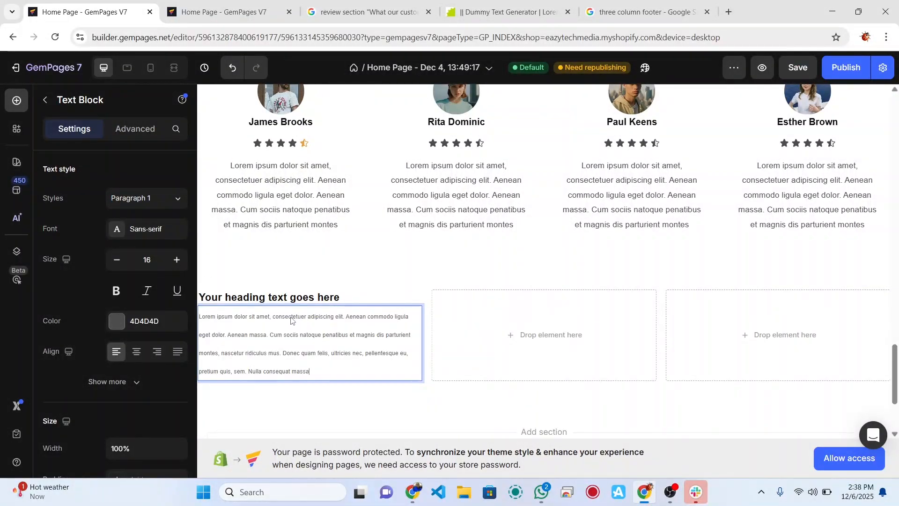
# Step: Clear the pasted paragraph's formatting and set its font size to 13
pyautogui.doubleClick(290, 317)
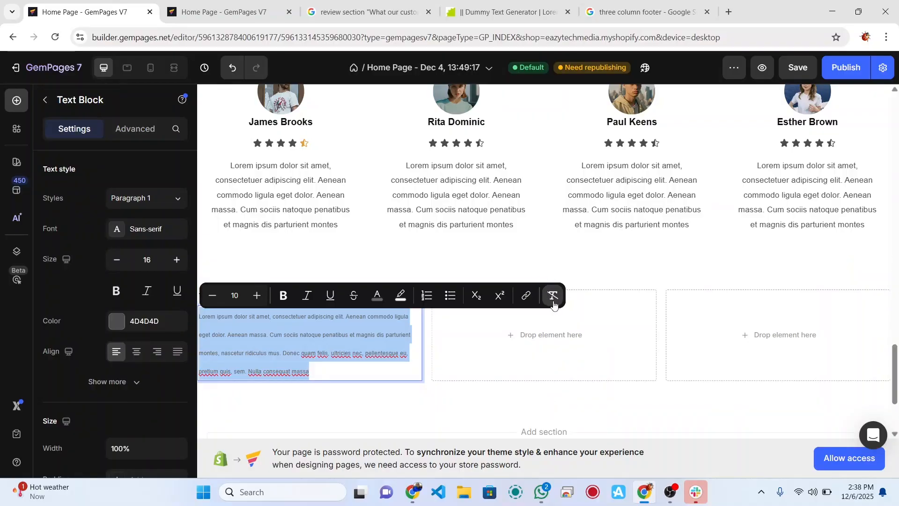
pyautogui.click(553, 295)
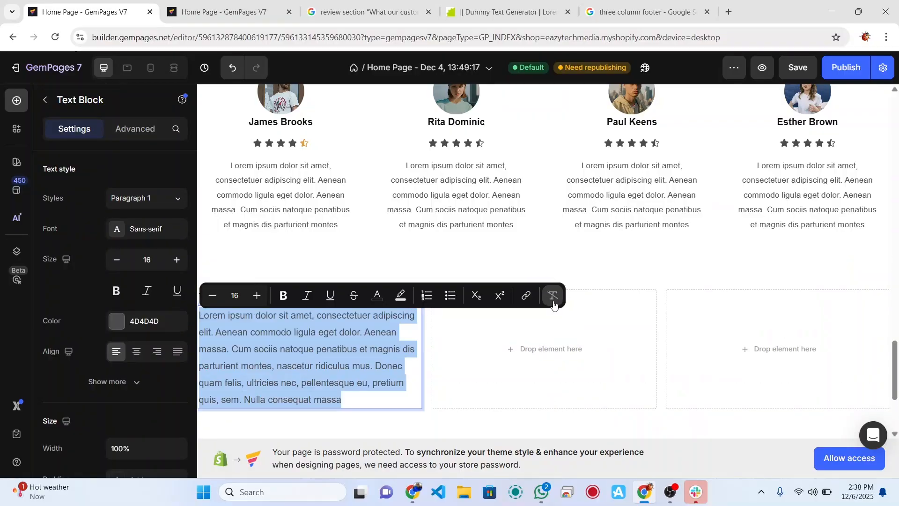
pyautogui.click(148, 263)
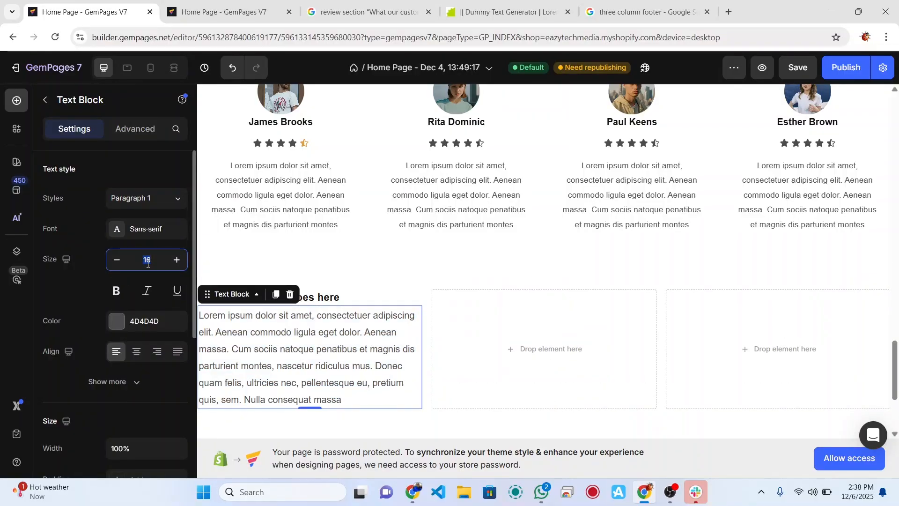
pyautogui.write('13')
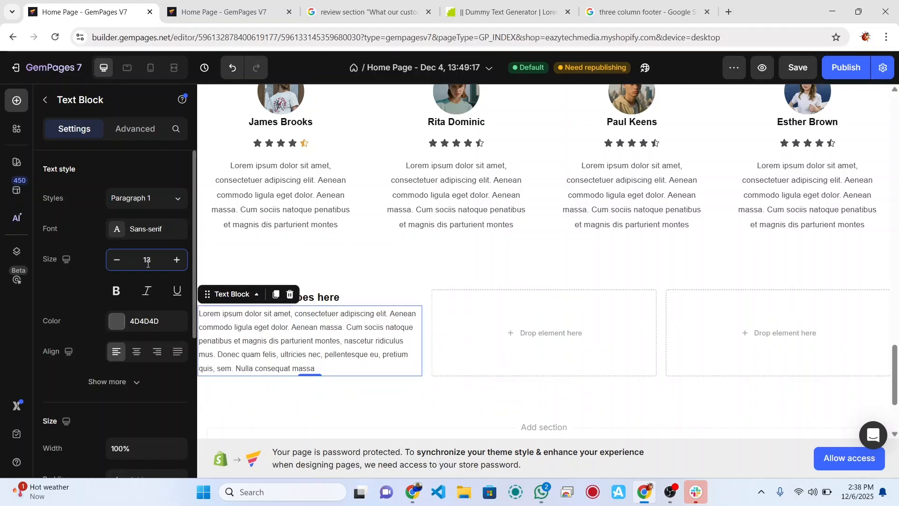
# Step: Change the first column's heading text to 'About Us' and save the page
pyautogui.click(371, 398)
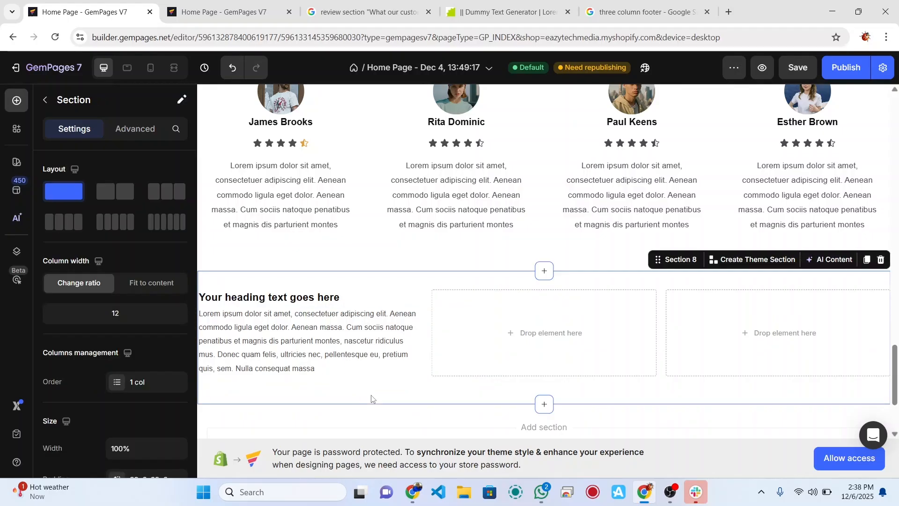
pyautogui.tripleClick(316, 296)
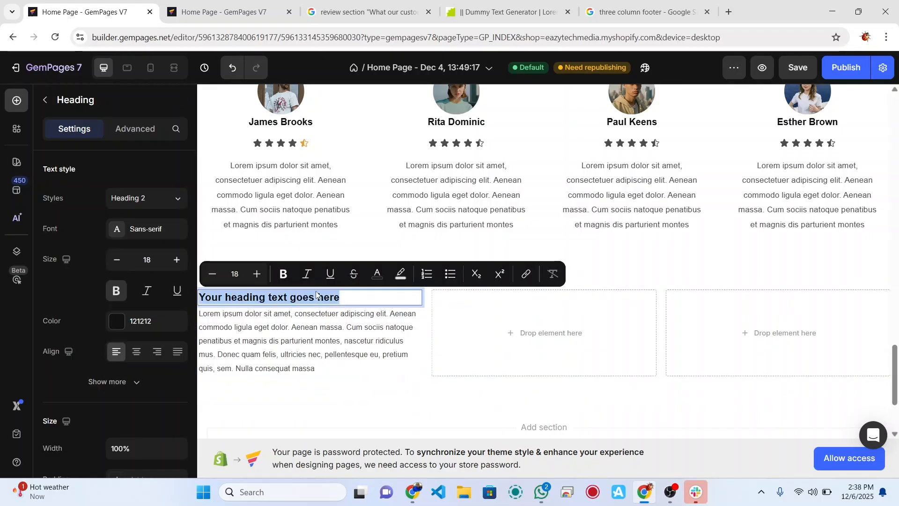
pyautogui.write('About Us')
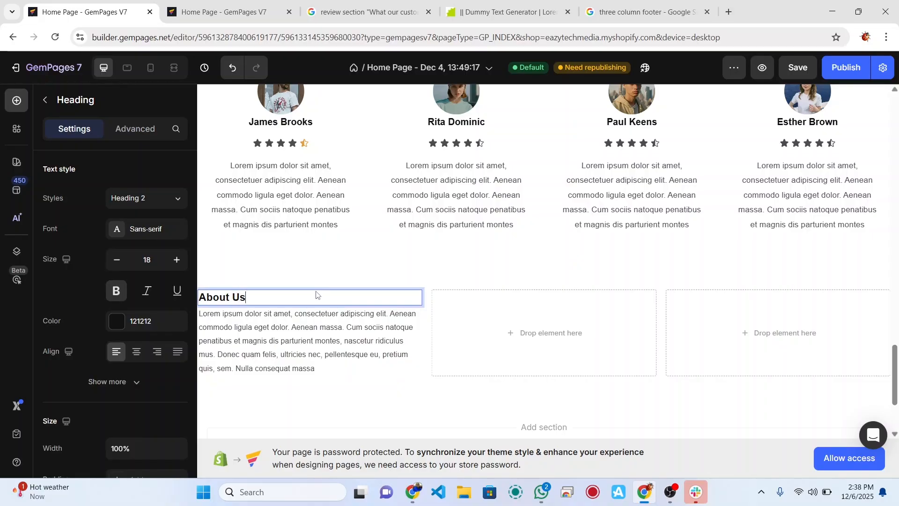
pyautogui.hotkey('ctrl', 's')
pyautogui.click(408, 382)
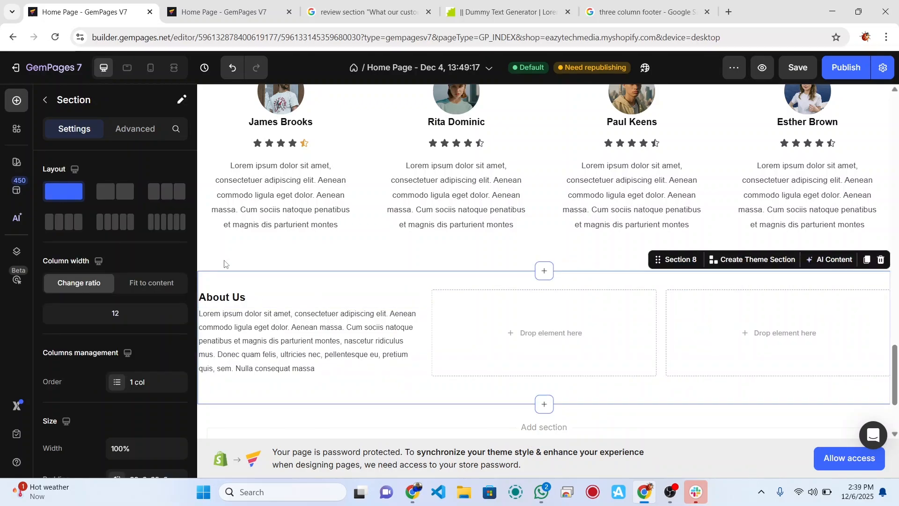
# Step: Set Section 8's left and right Spacing padding to 32 px in the Advanced settings
pyautogui.click(16, 101)
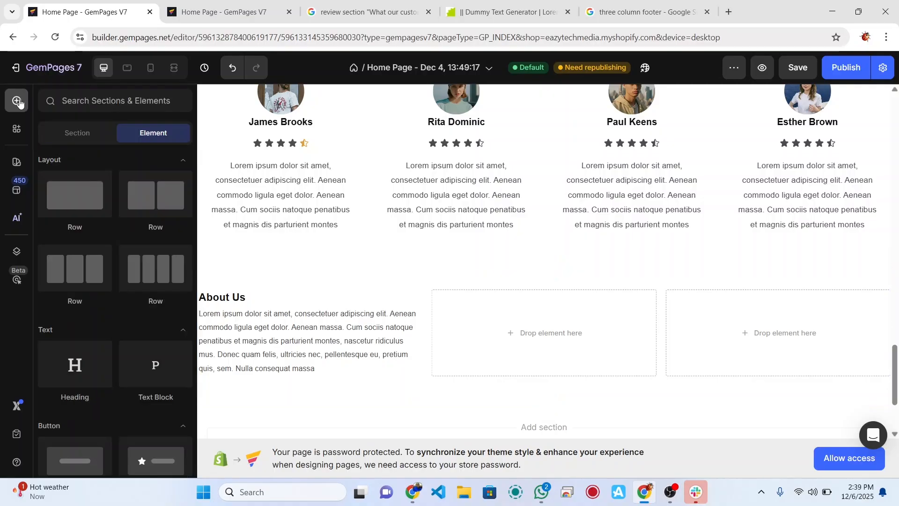
pyautogui.click(422, 384)
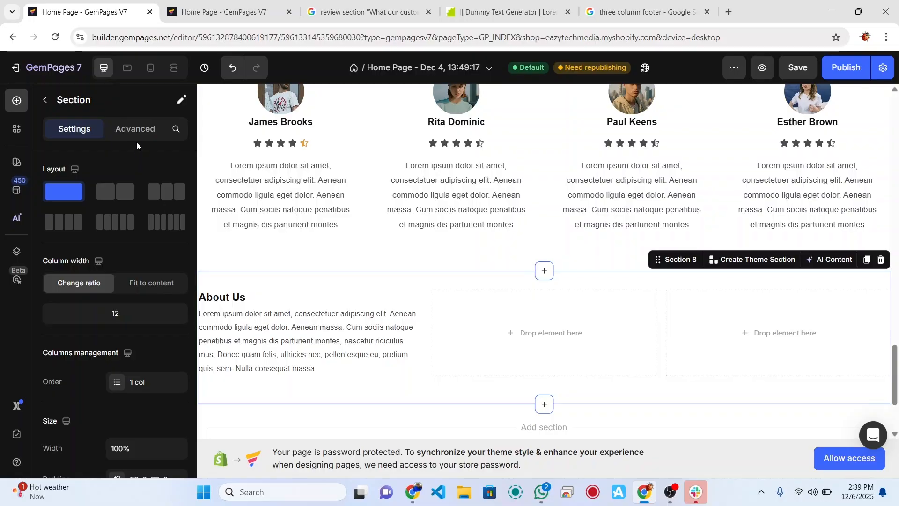
pyautogui.click(136, 130)
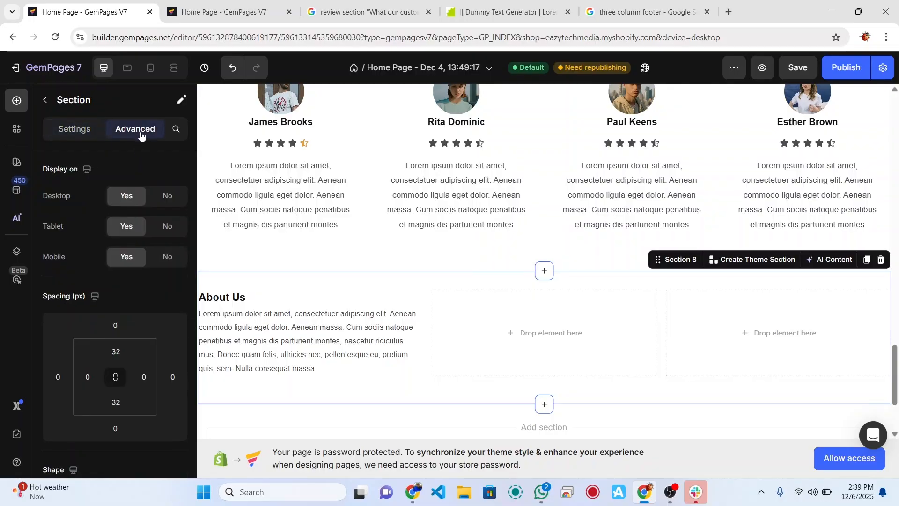
pyautogui.click(89, 380)
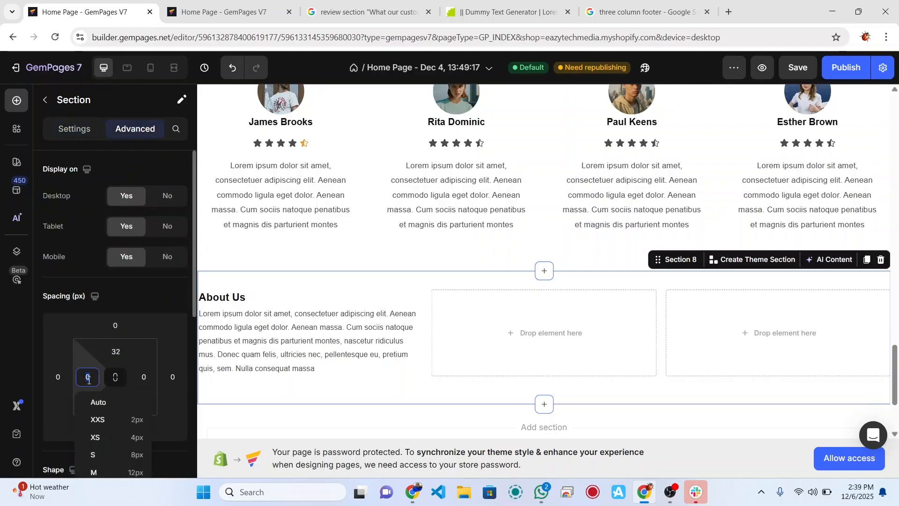
pyautogui.write('3')
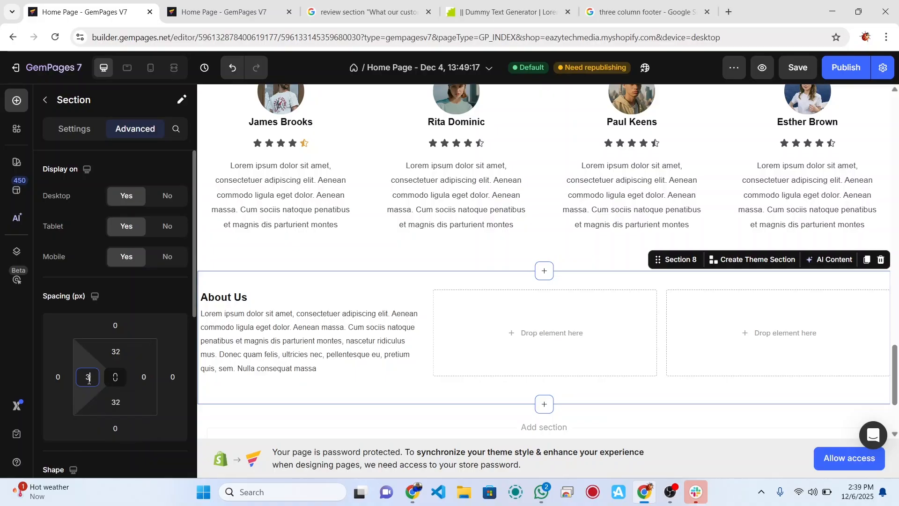
pyautogui.write('2')
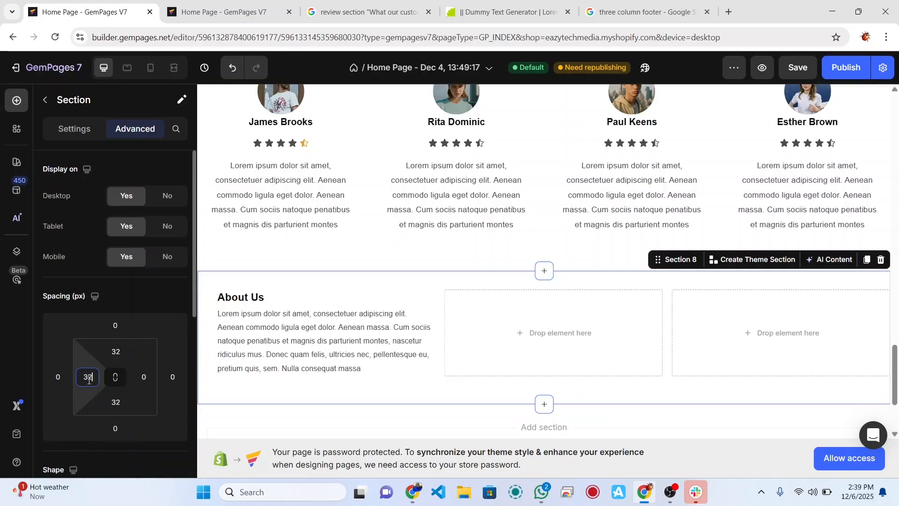
pyautogui.click(143, 378)
pyautogui.write('32')
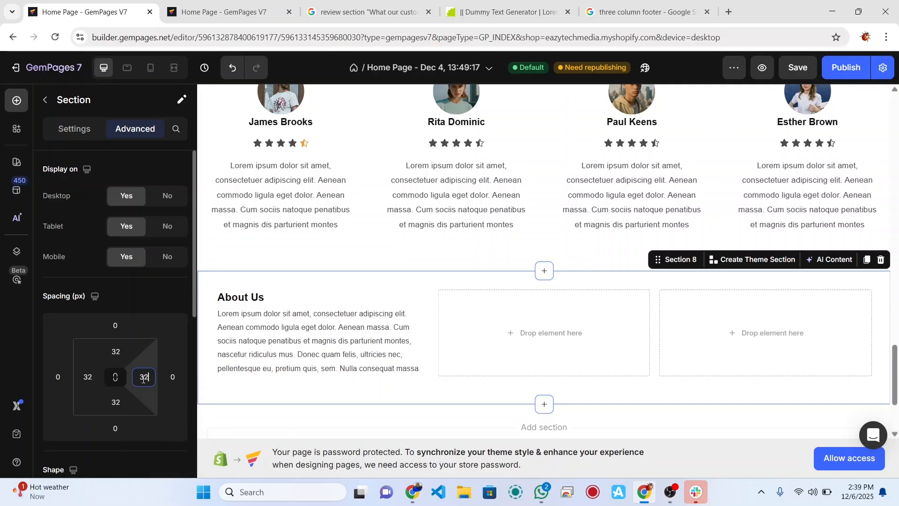
pyautogui.click(365, 402)
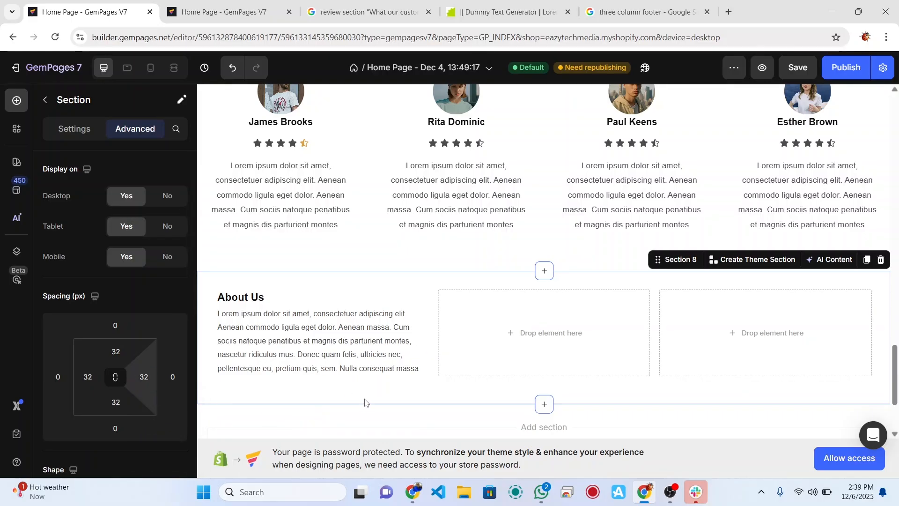
pyautogui.click(478, 306)
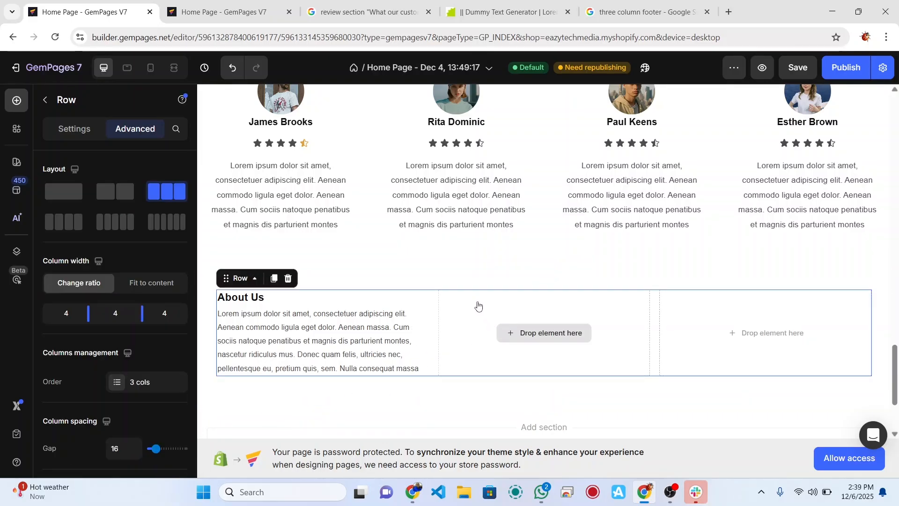
pyautogui.click(665, 401)
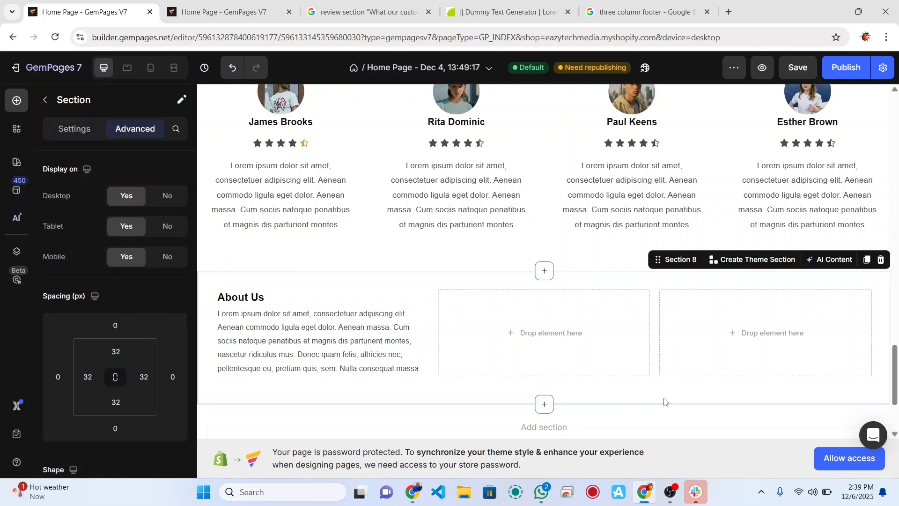
pyautogui.click(489, 312)
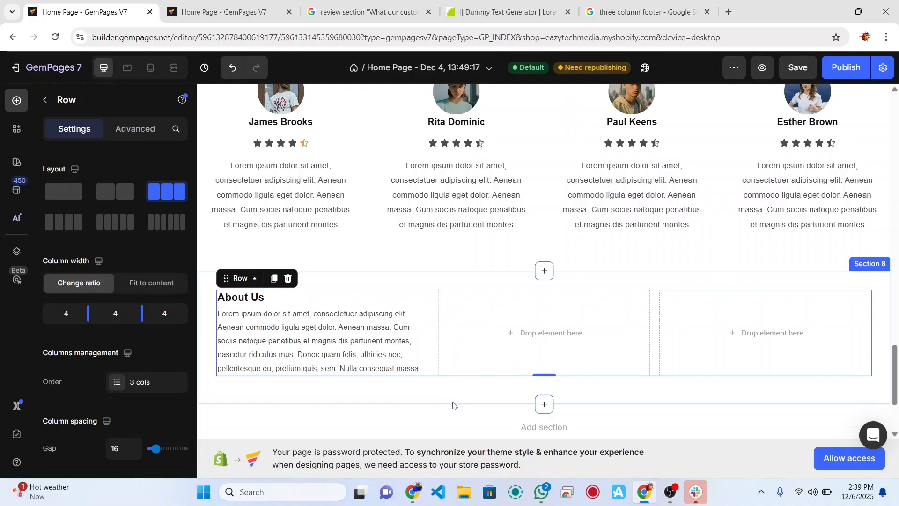
# Step: Place a new Heading element in the empty middle footer column
pyautogui.click(552, 341)
pyautogui.click(552, 341)
pyautogui.click(551, 341)
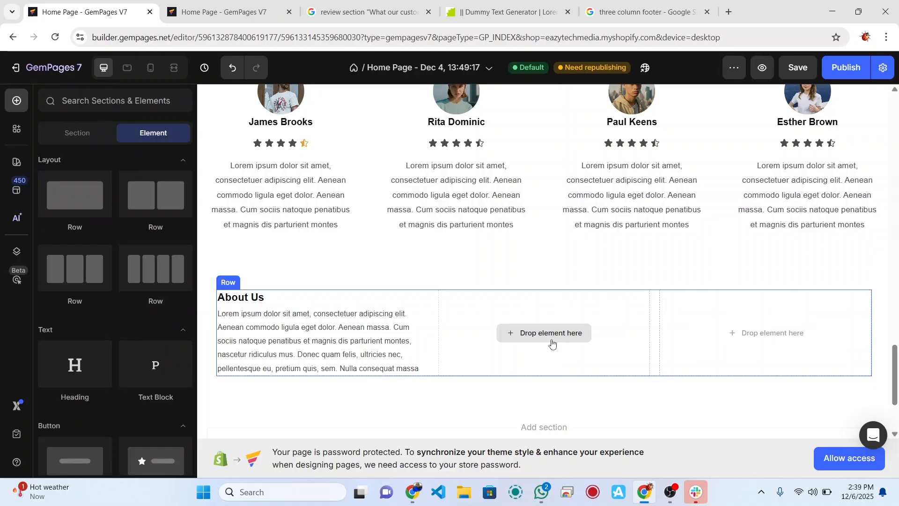
pyautogui.click(552, 341)
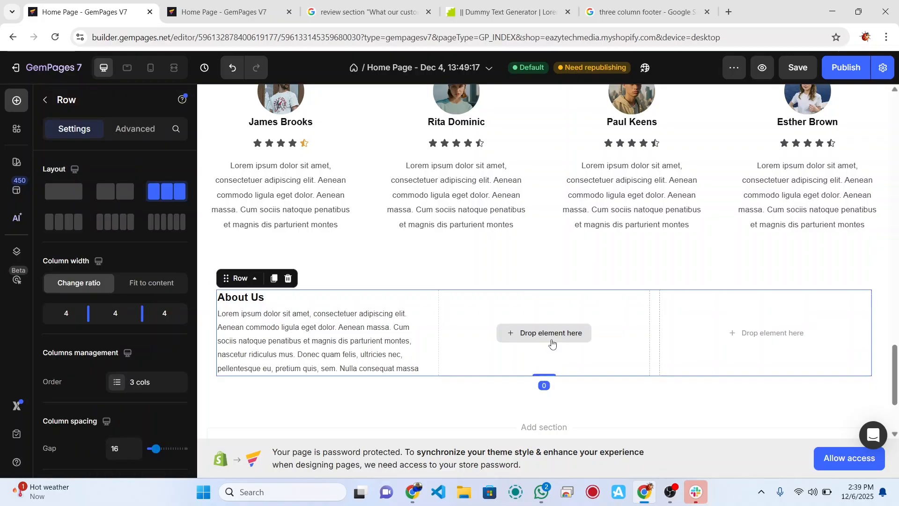
pyautogui.click(16, 102)
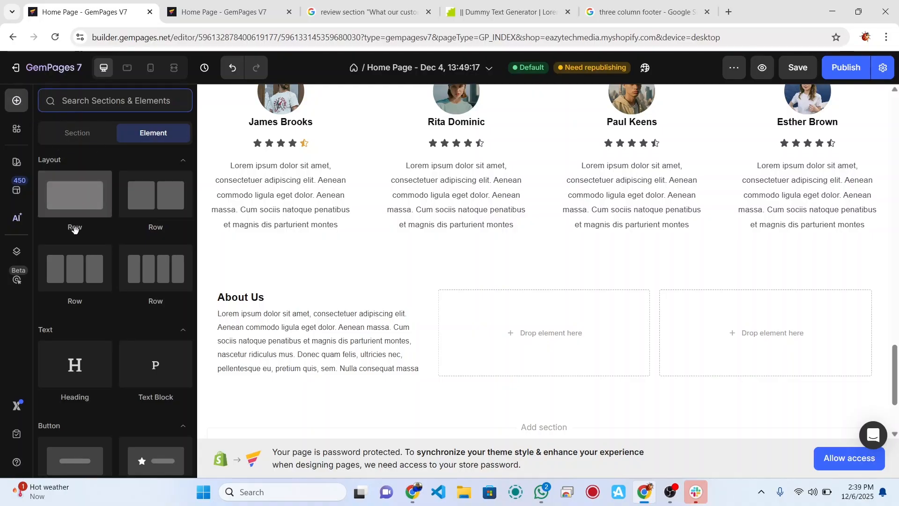
pyautogui.moveTo(91, 368); pyautogui.dragTo(484, 297)
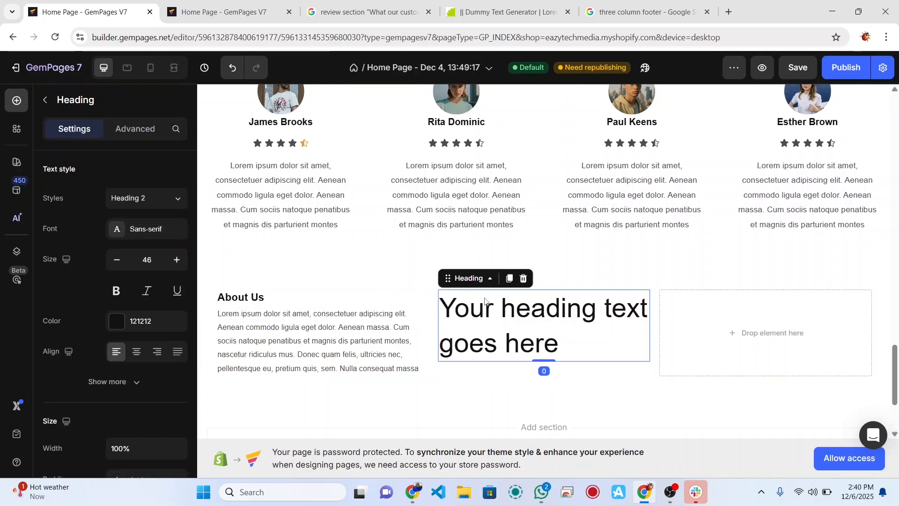
# Step: Set the middle-column heading's font size to 18
pyautogui.click(264, 299)
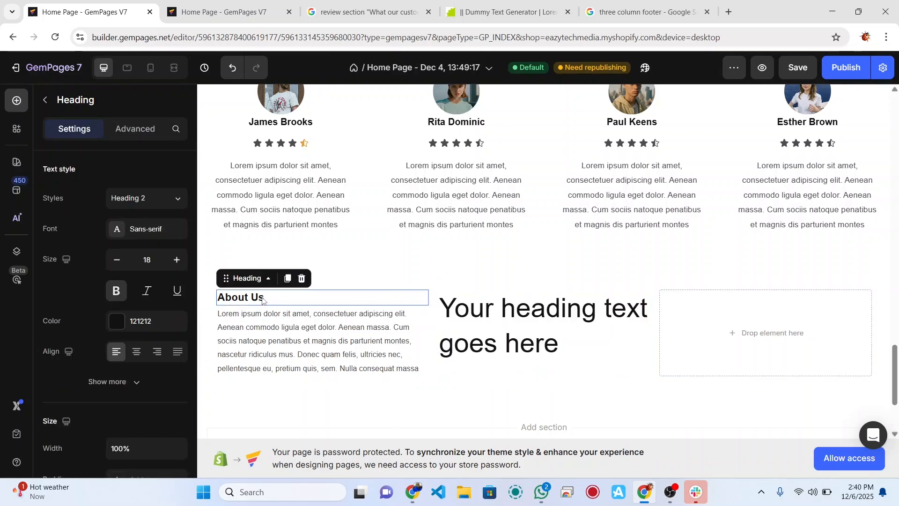
pyautogui.doubleClick(578, 318)
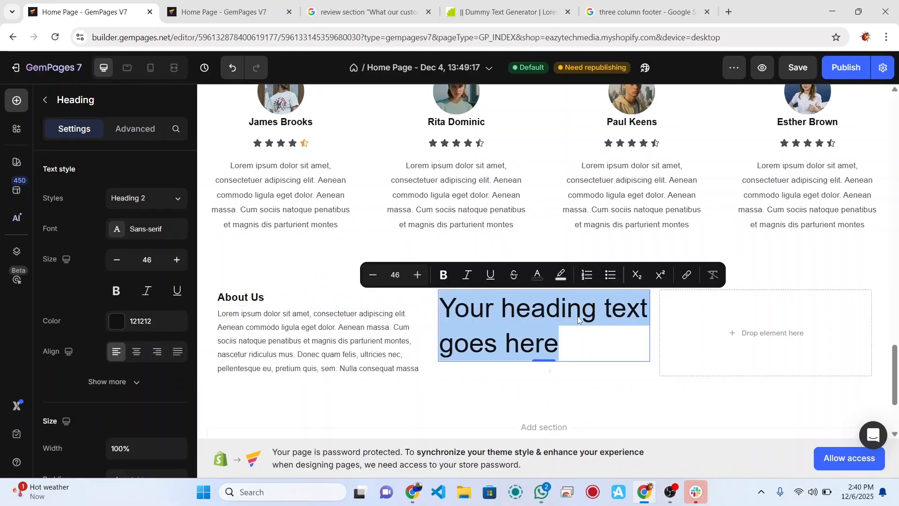
pyautogui.press('Escape')
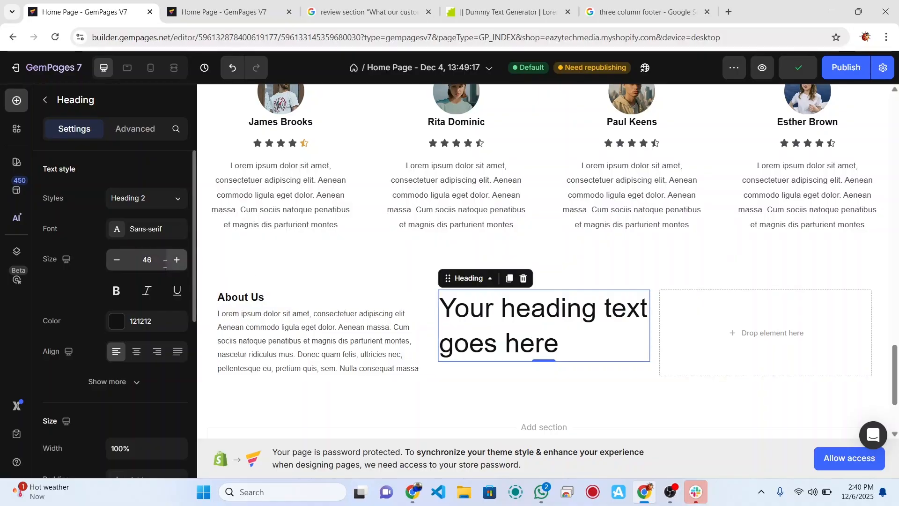
pyautogui.doubleClick(151, 260)
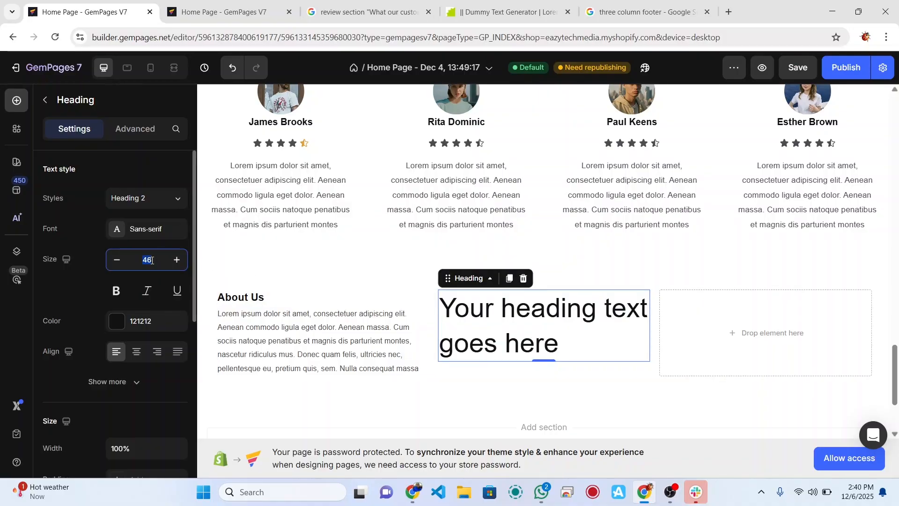
pyautogui.write('18')
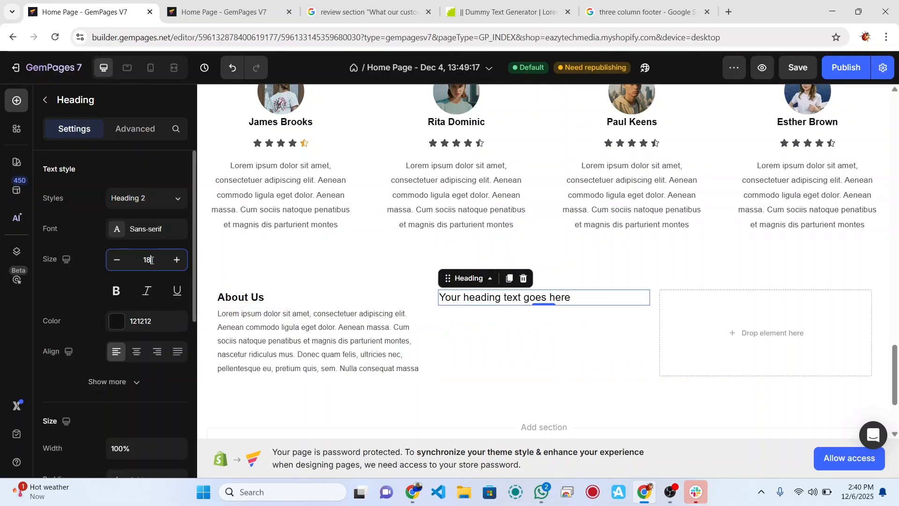
# Step: Retitle the heading 'Quick links' and apply the Aa capitalize transform
pyautogui.tripleClick(473, 297)
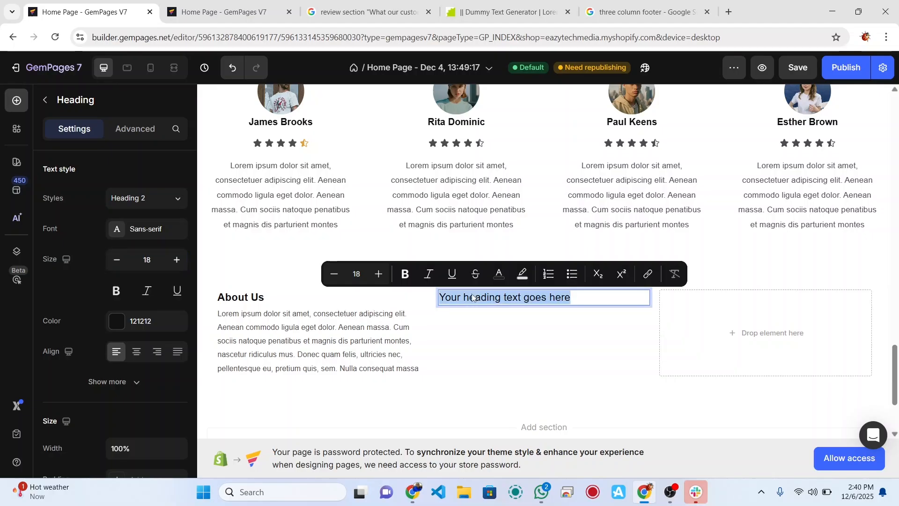
pyautogui.write('Qu')
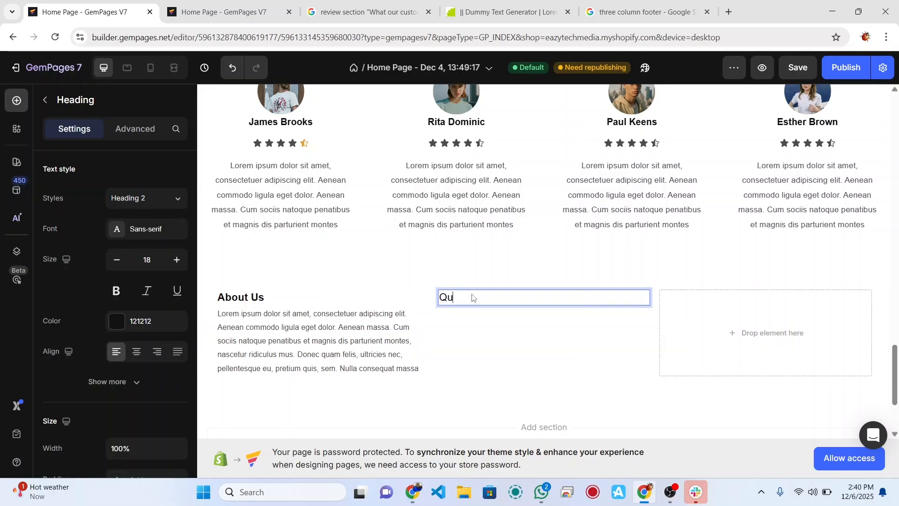
pyautogui.write('ick links')
pyautogui.click(146, 384)
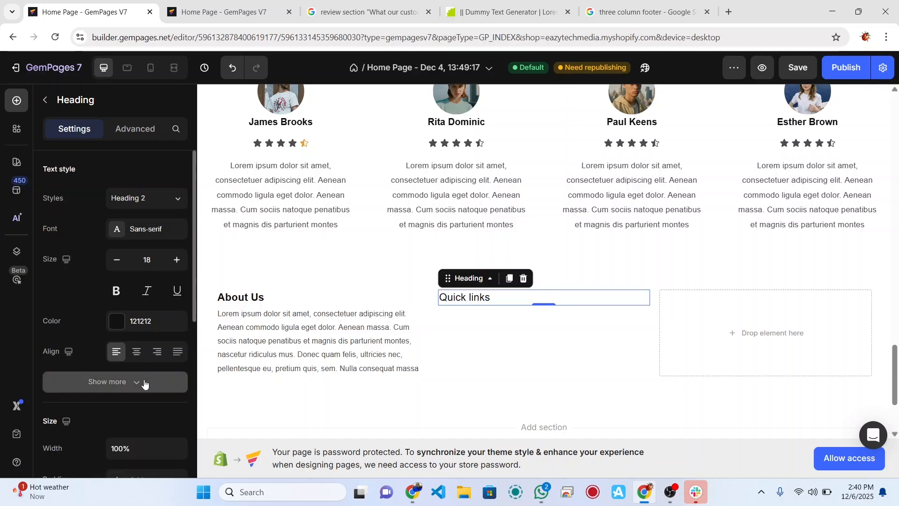
pyautogui.scroll(-2, 146, 406)
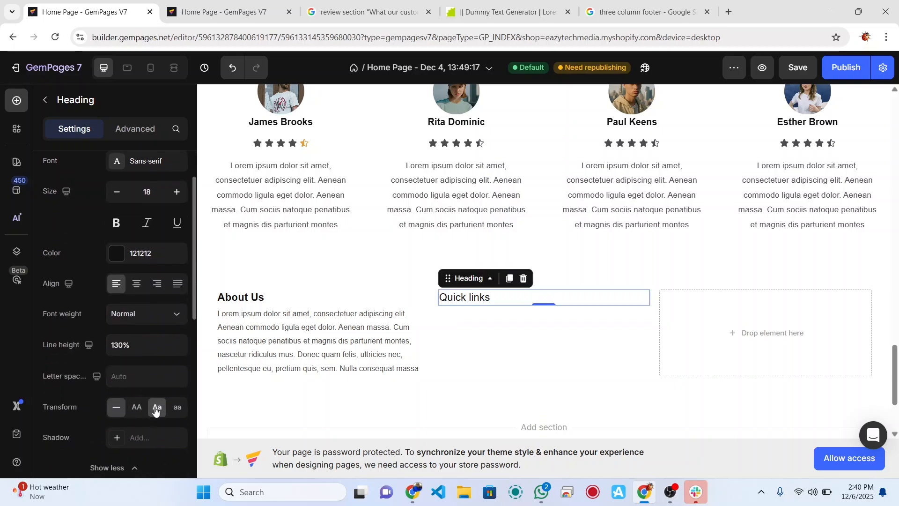
pyautogui.click(158, 409)
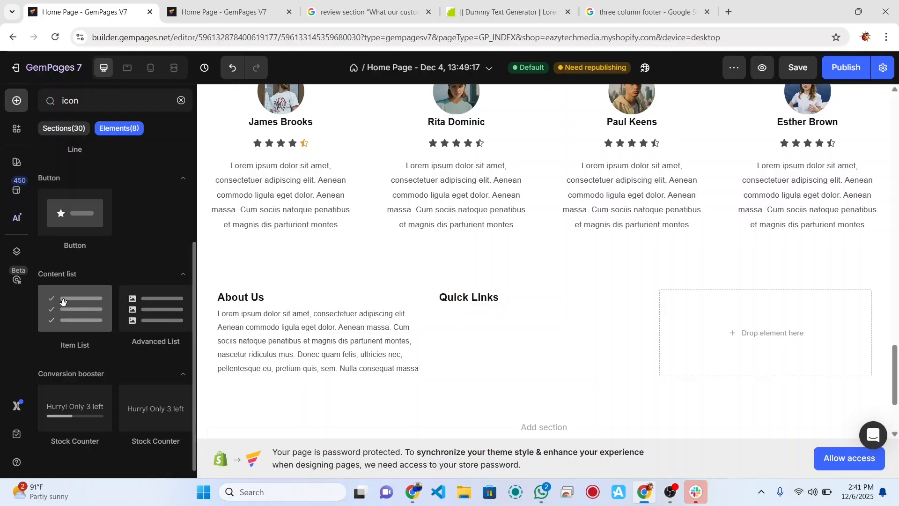
# Step: Add an Item List under the Quick Links heading and save the page
pyautogui.moveTo(63, 301); pyautogui.dragTo(471, 323)
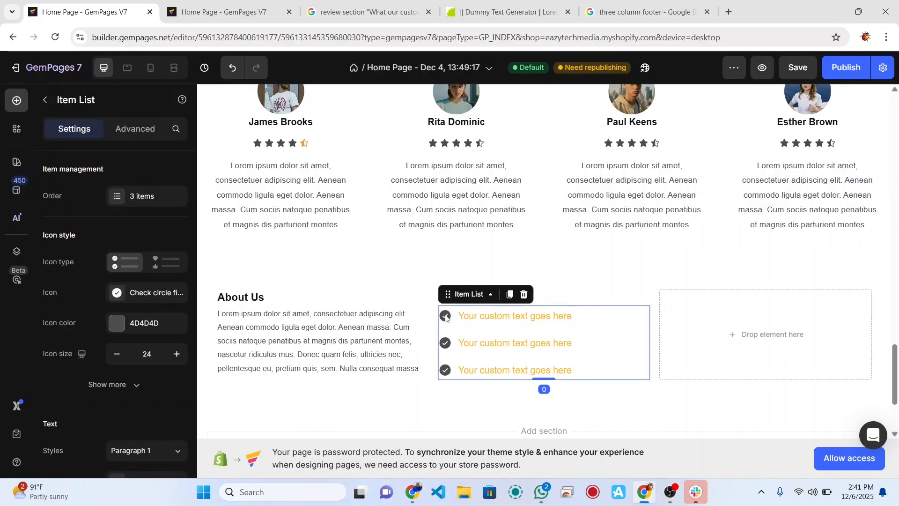
pyautogui.hotkey('ctrl', 's')
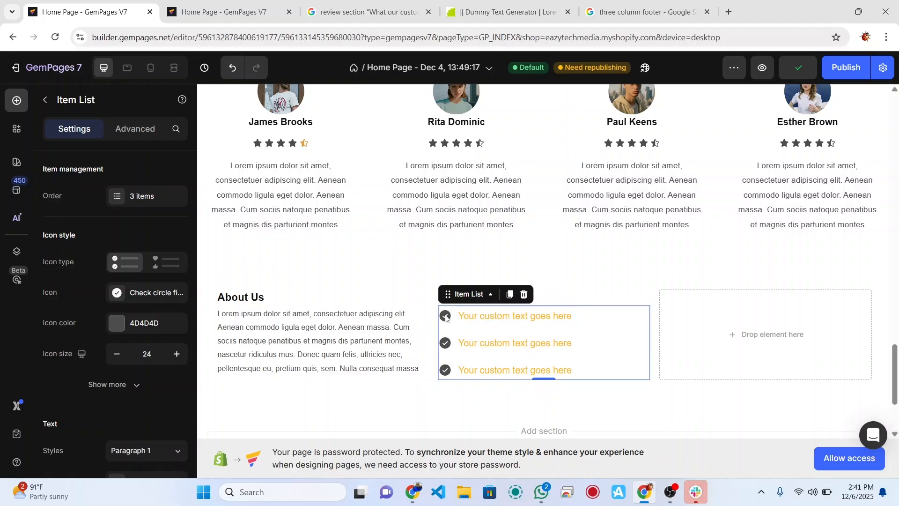
pyautogui.click(496, 319)
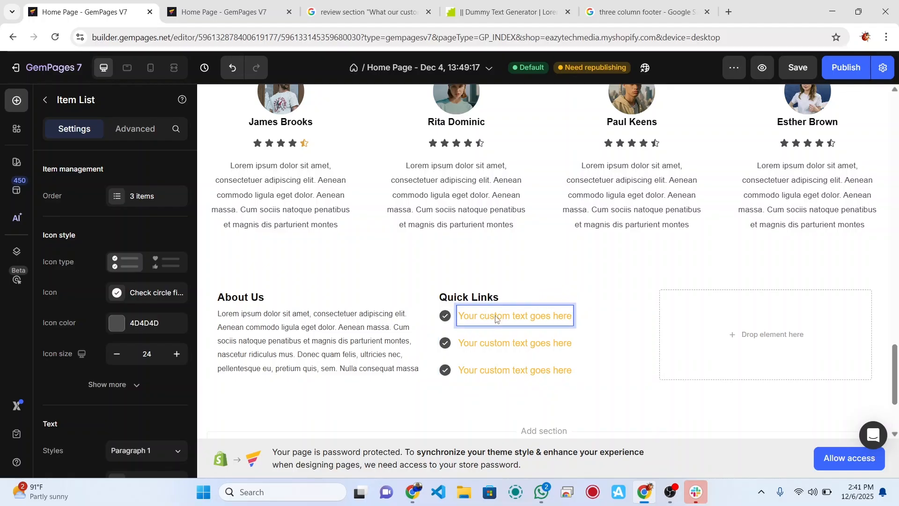
pyautogui.click(561, 349)
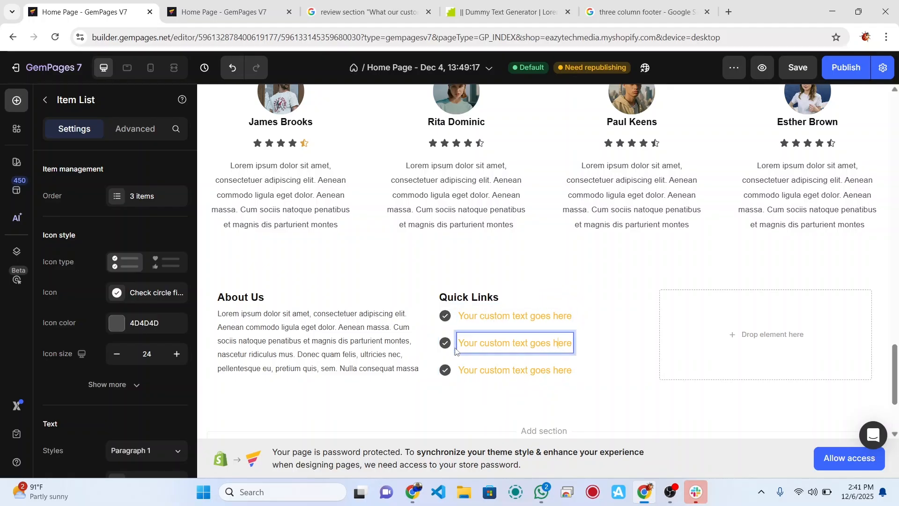
pyautogui.click(448, 320)
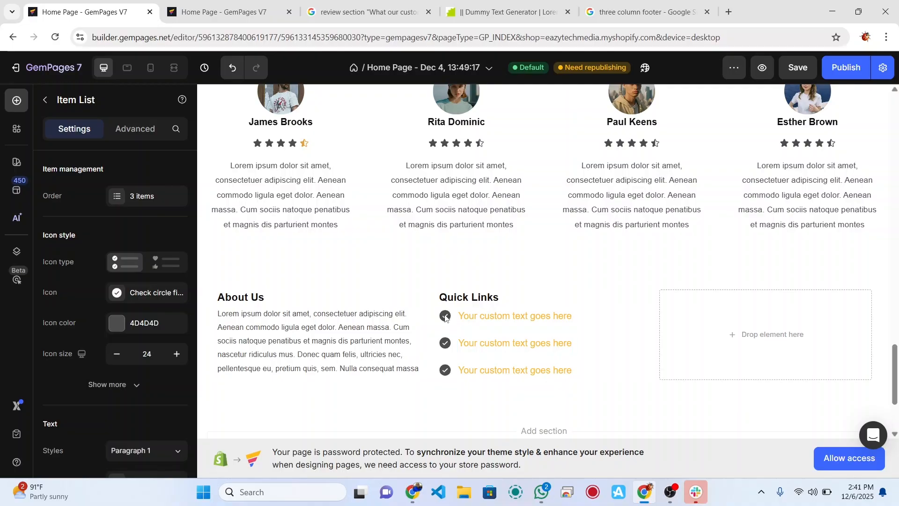
pyautogui.click(473, 317)
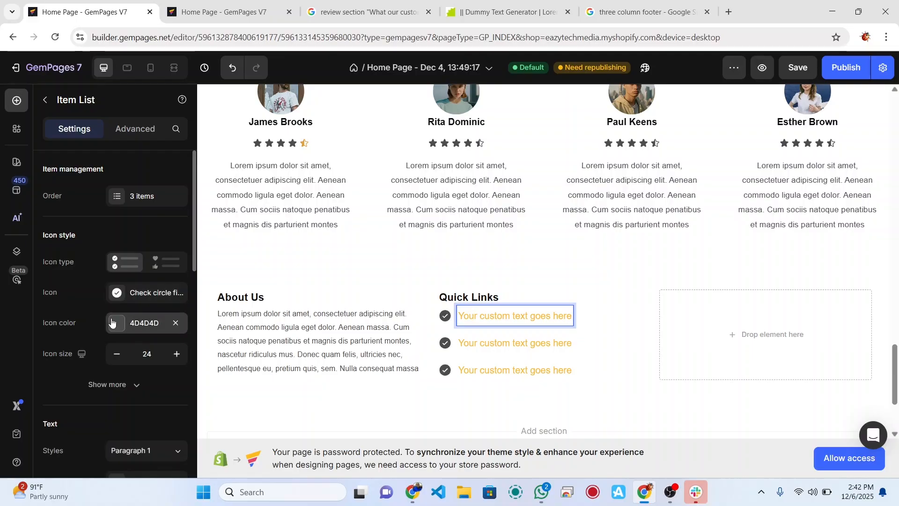
# Step: Change the list text colour from FEB91C to 242424
pyautogui.scroll(-2, 113, 323)
pyautogui.scroll(-3, 113, 321)
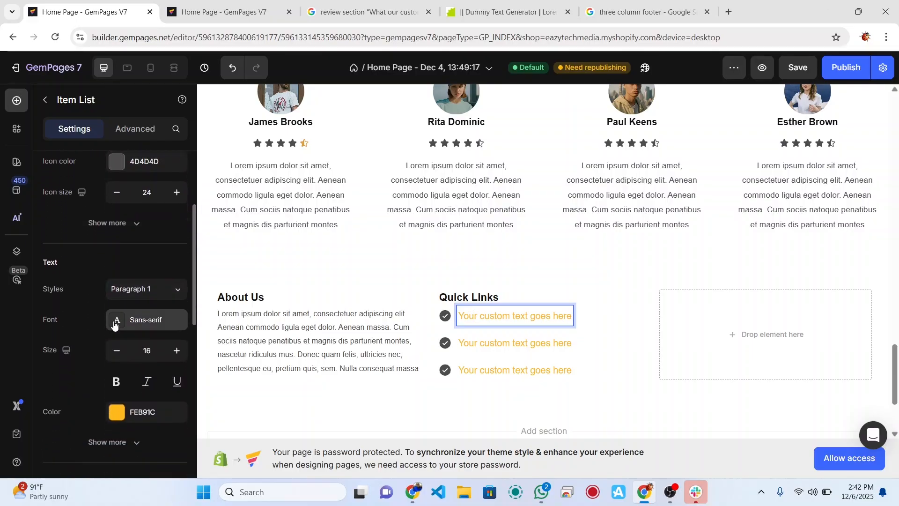
pyautogui.click(118, 345)
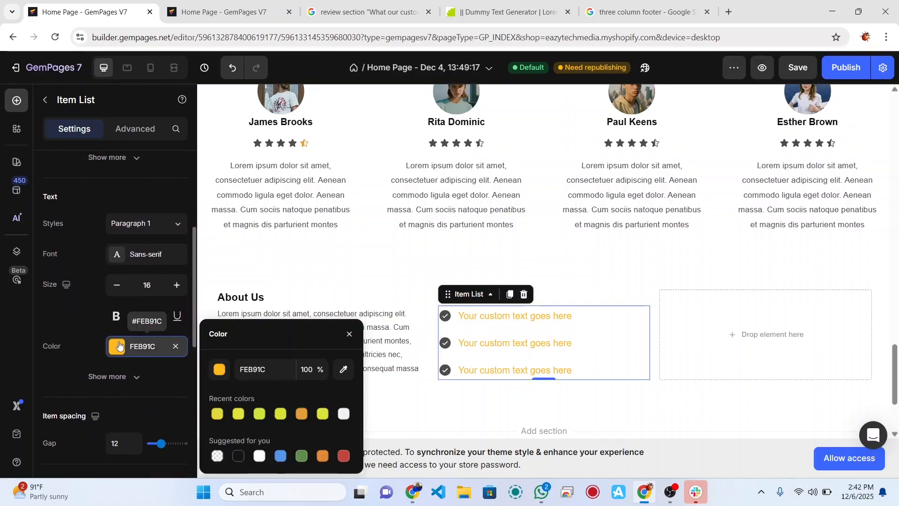
pyautogui.doubleClick(263, 369)
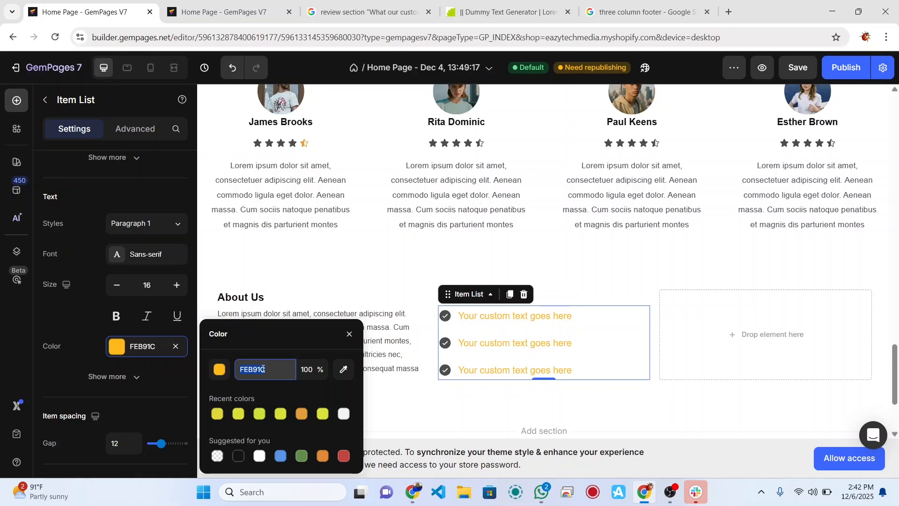
pyautogui.write('242424')
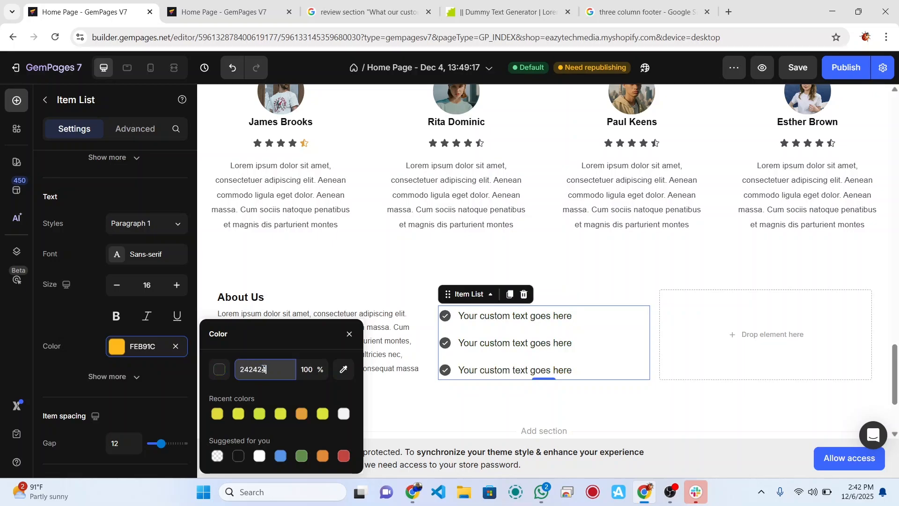
pyautogui.click(612, 332)
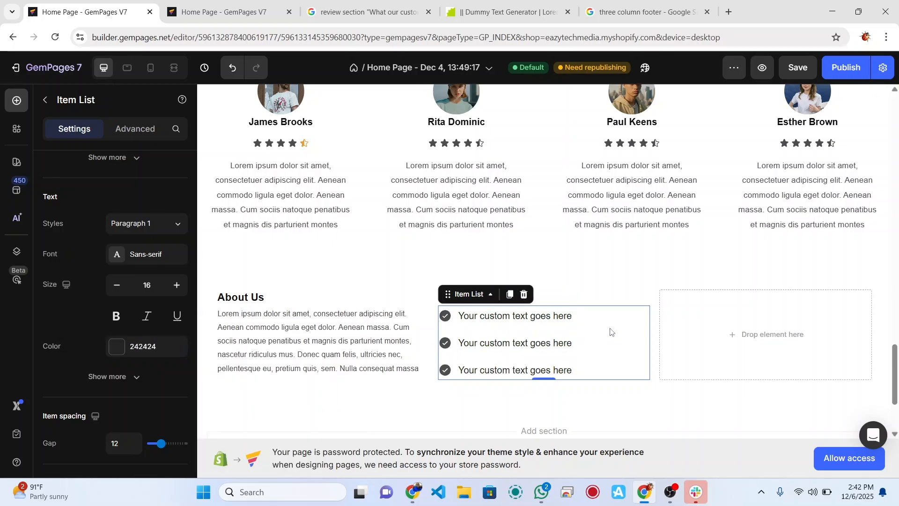
pyautogui.scroll(5, 165, 266)
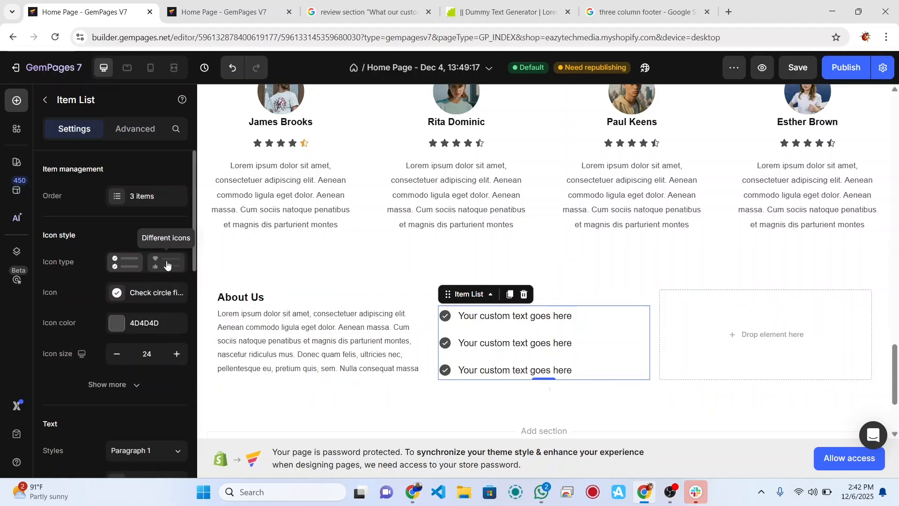
# Step: Switch the list's Icon type to Different icons and drag the Item spacing gap from 12 to 0
pyautogui.click(165, 265)
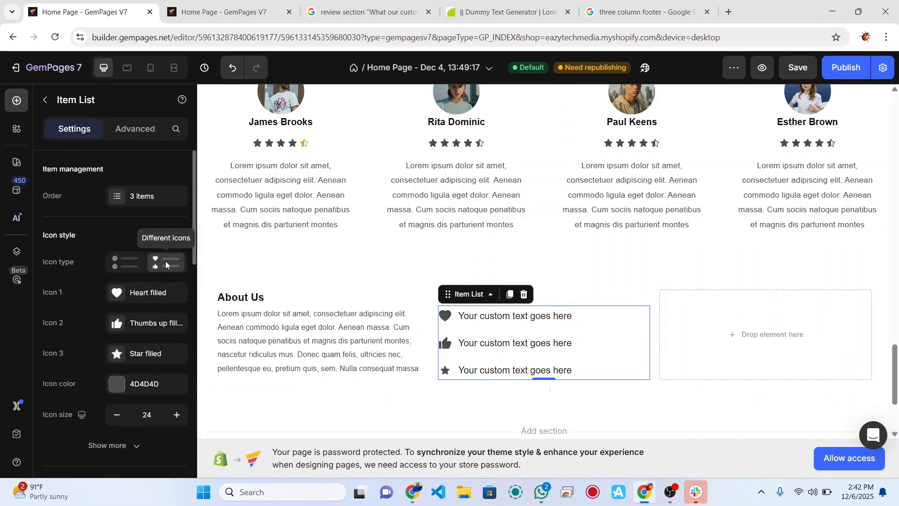
pyautogui.scroll(-5, 131, 390)
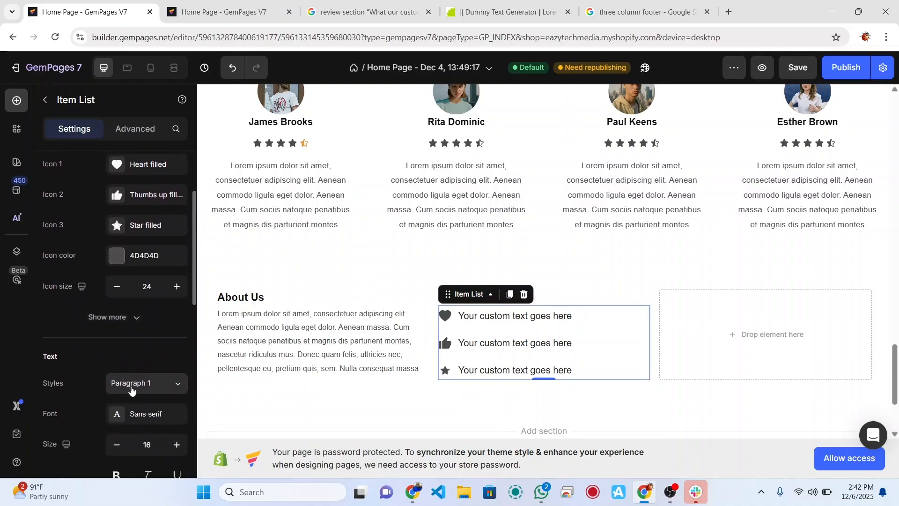
pyautogui.scroll(-4, 131, 390)
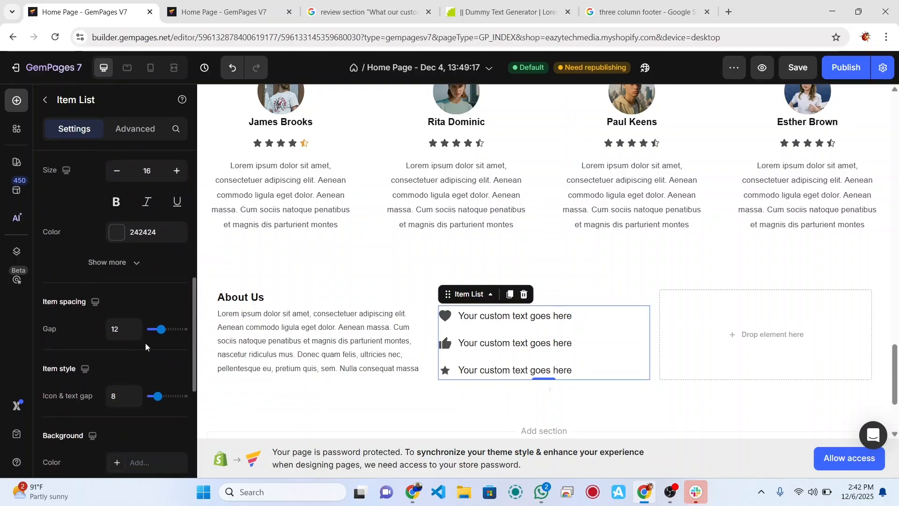
pyautogui.moveTo(160, 336); pyautogui.dragTo(152, 332)
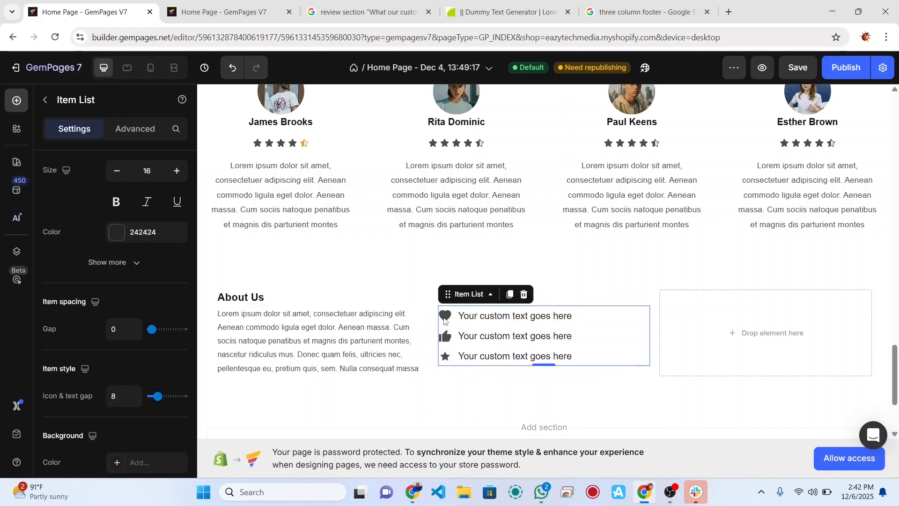
pyautogui.scroll(4, 120, 234)
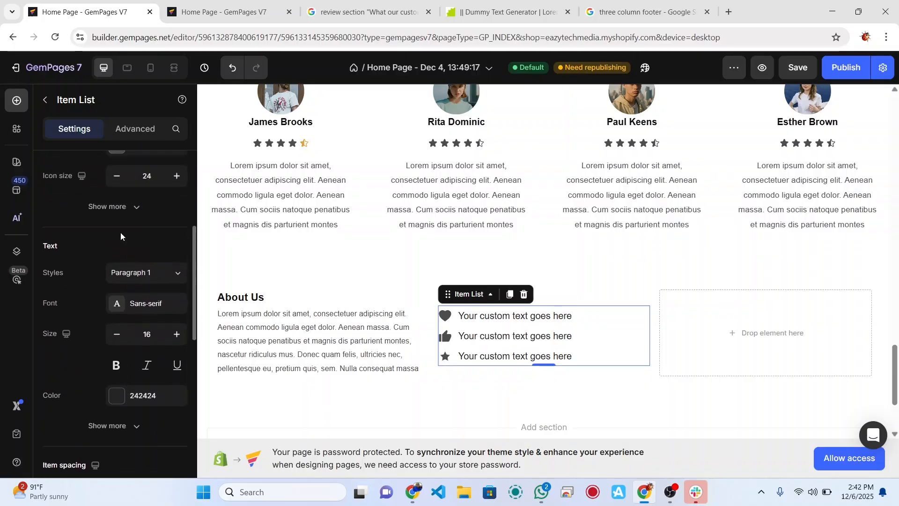
pyautogui.scroll(3, 120, 237)
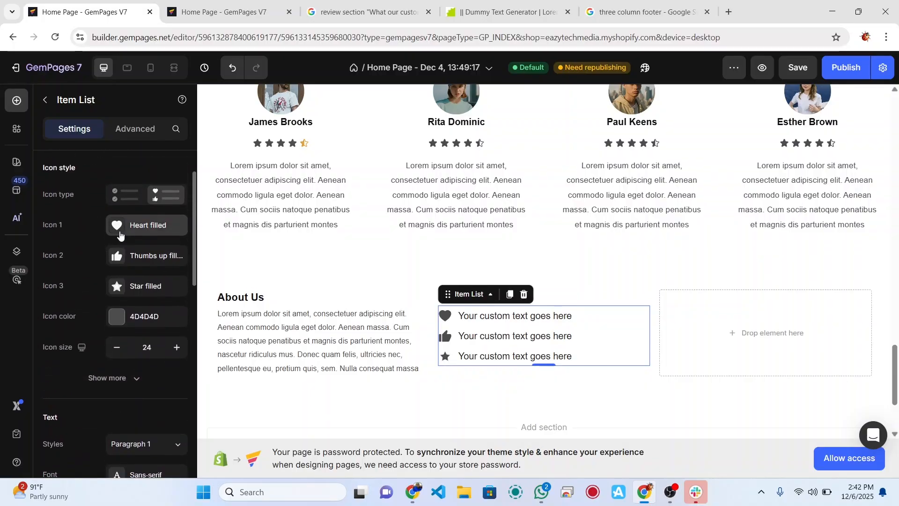
# Step: Change the first Quick Links item's icon to the Facebook logo
pyautogui.click(120, 234)
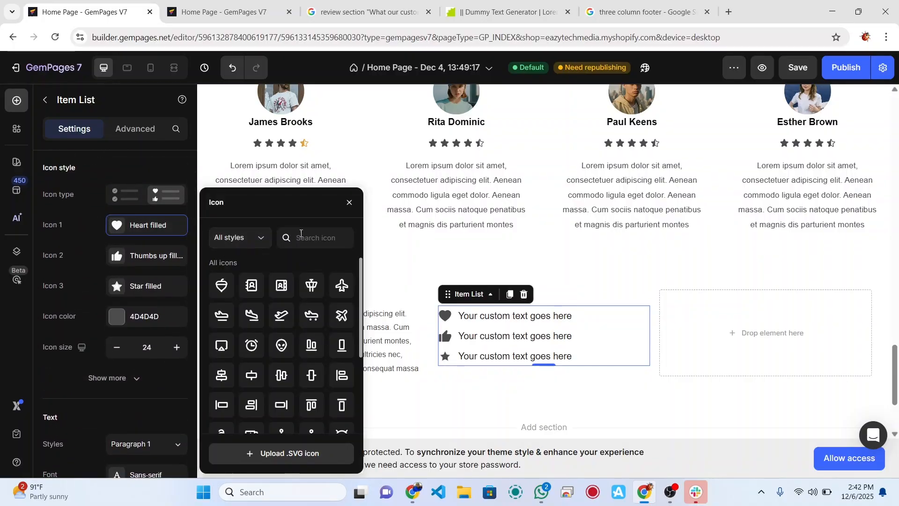
pyautogui.click(301, 237)
pyautogui.write('fac')
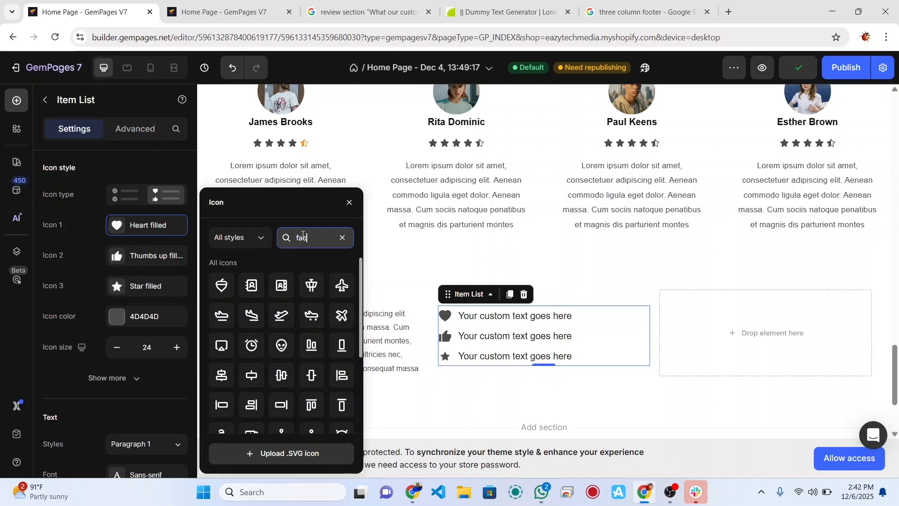
pyautogui.write('eb')
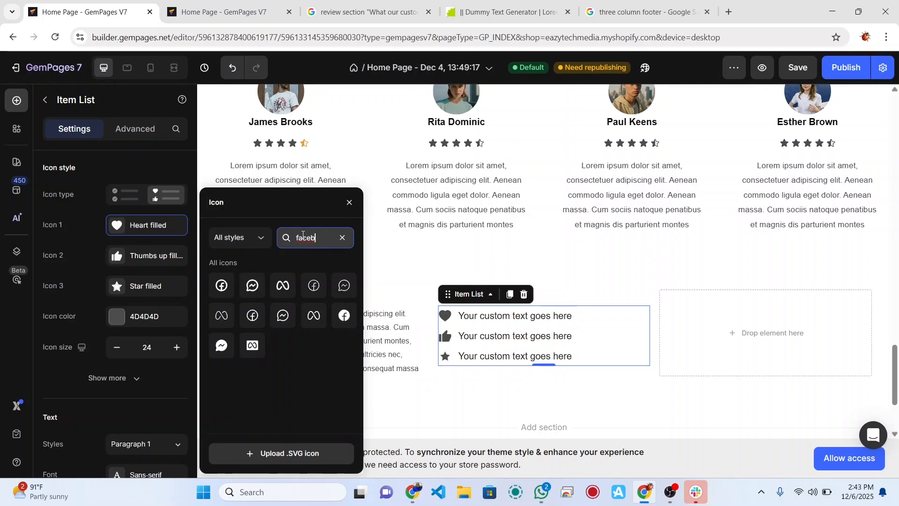
pyautogui.click(347, 319)
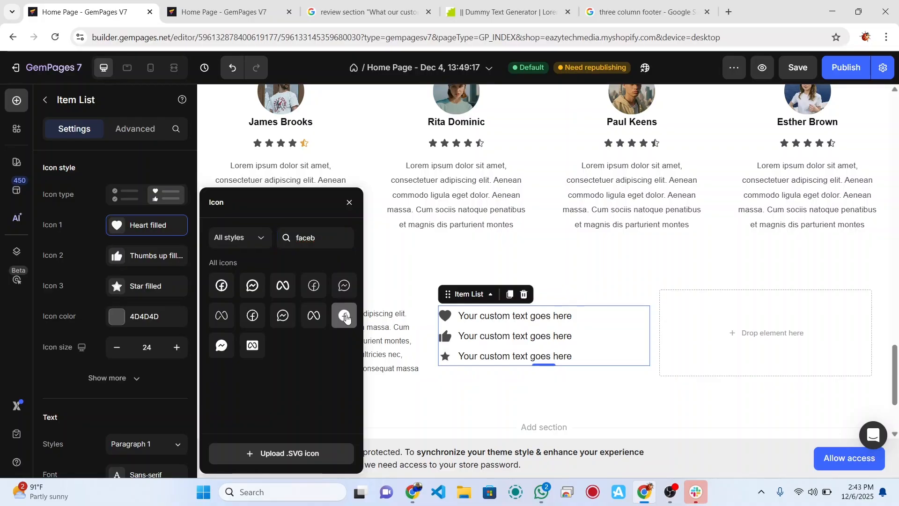
pyautogui.click(447, 336)
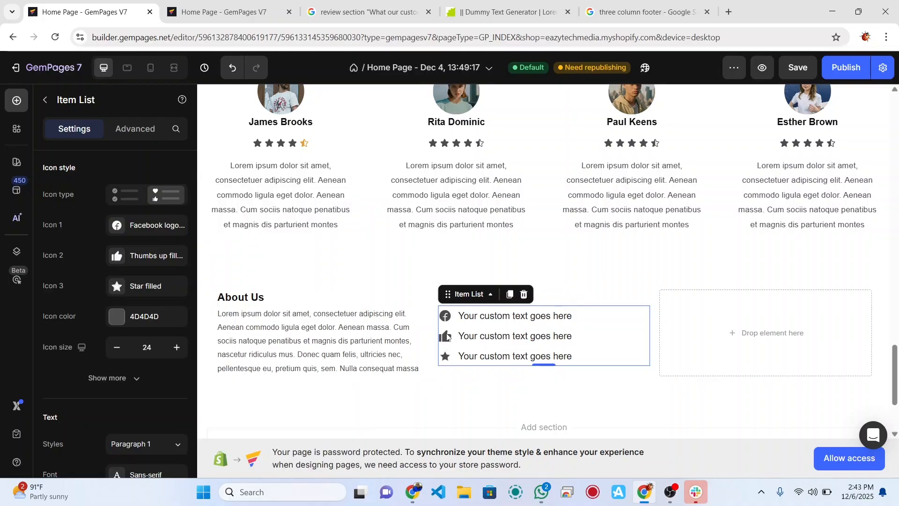
# Step: Change the second item's icon to the YouTube logo
pyautogui.click(121, 260)
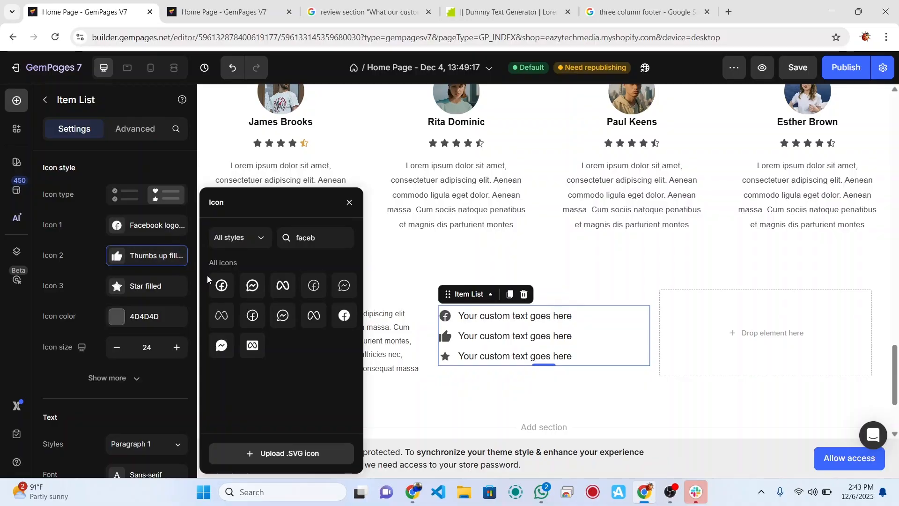
pyautogui.click(305, 239)
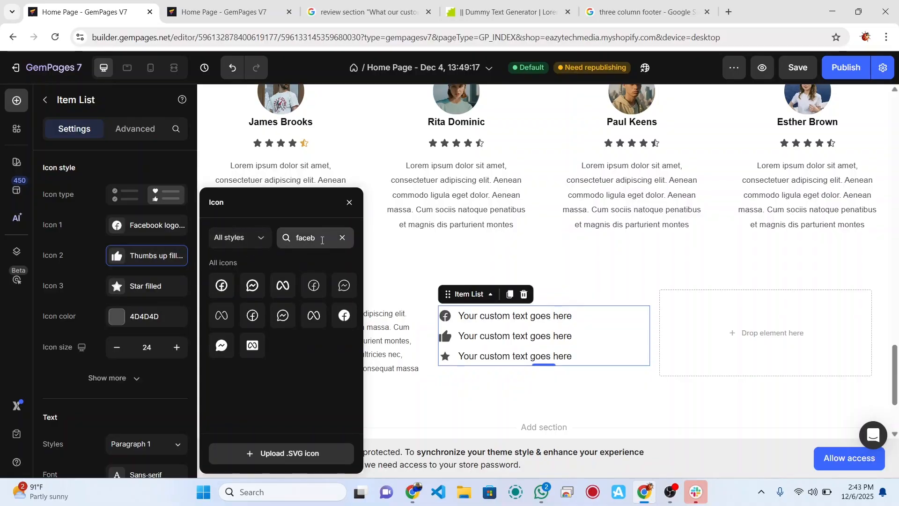
pyautogui.doubleClick(322, 241)
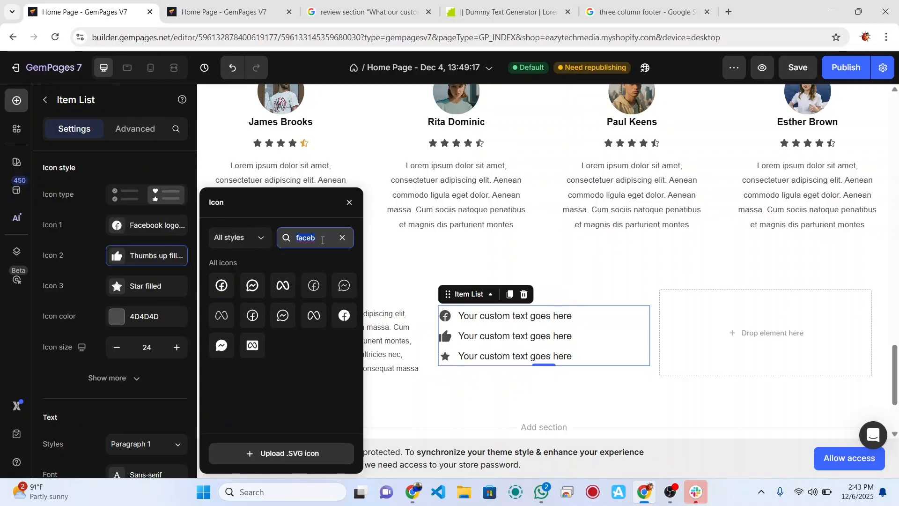
pyautogui.write('You')
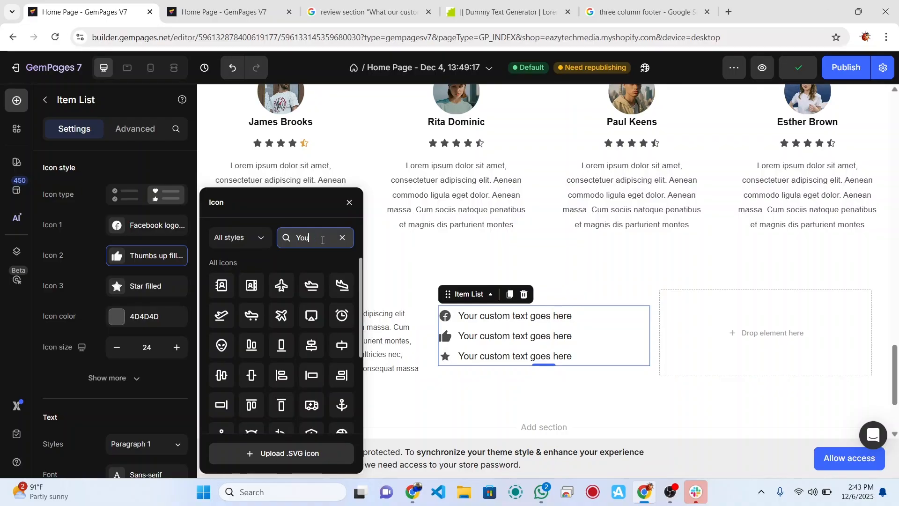
pyautogui.write('tub')
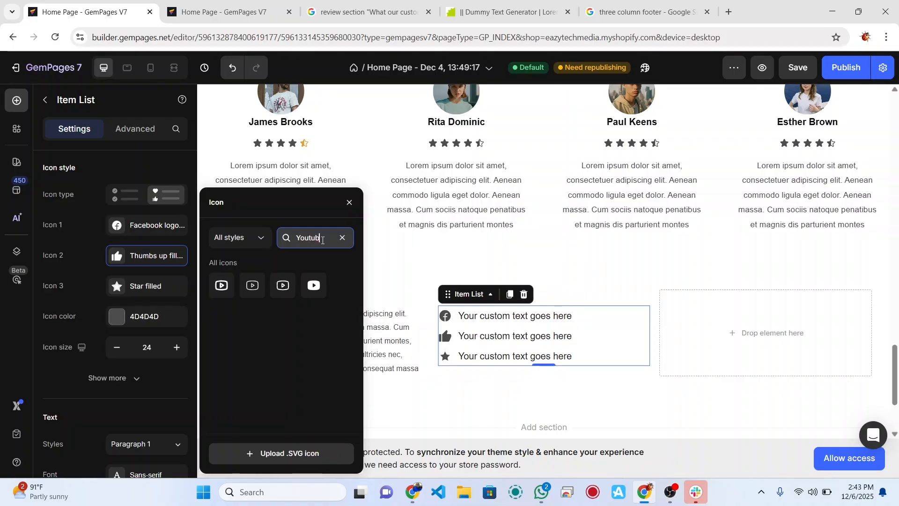
pyautogui.write('e')
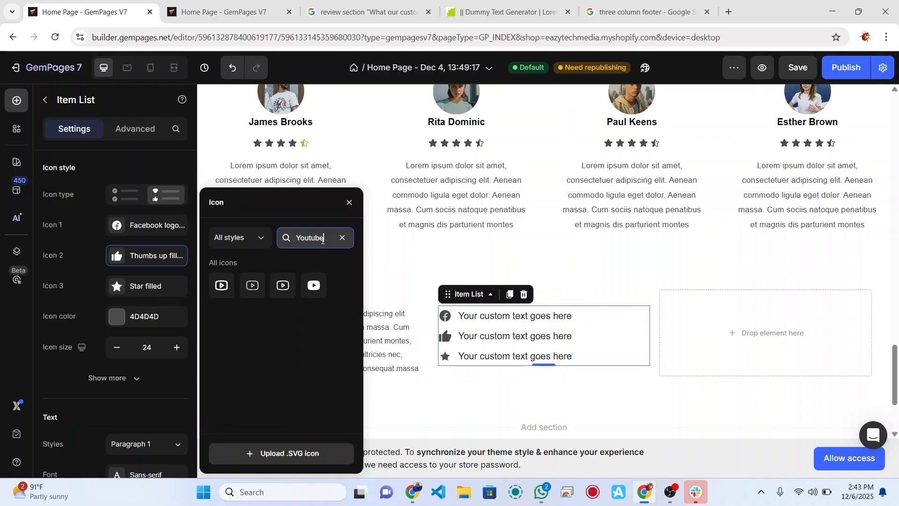
pyautogui.click(314, 287)
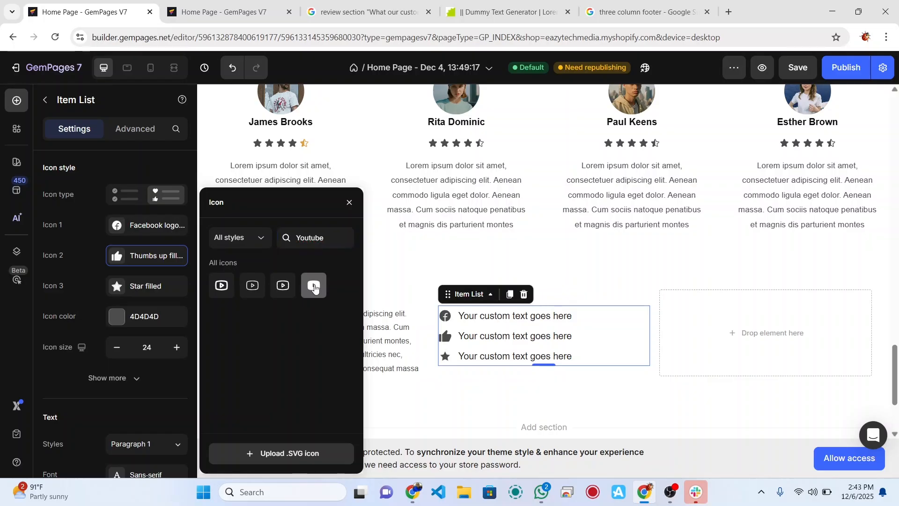
pyautogui.click(445, 359)
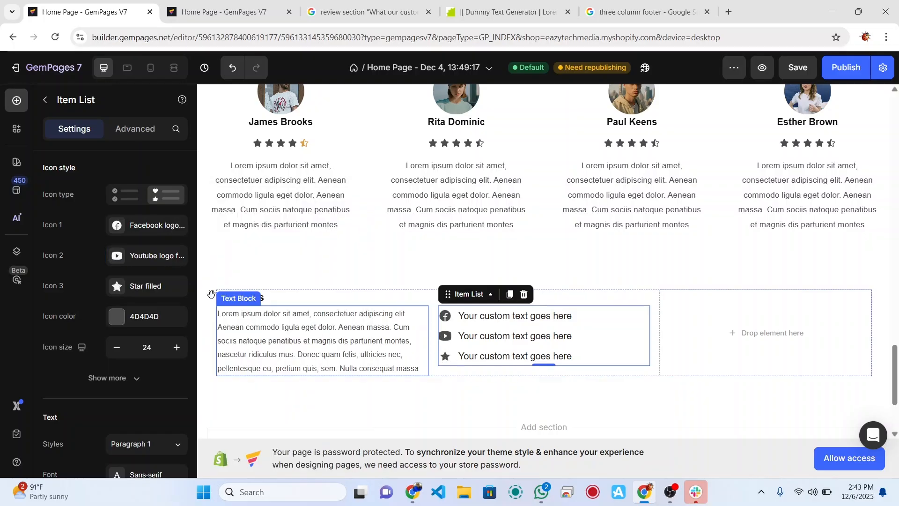
# Step: Change the third item's icon to the Instagram logo
pyautogui.click(117, 287)
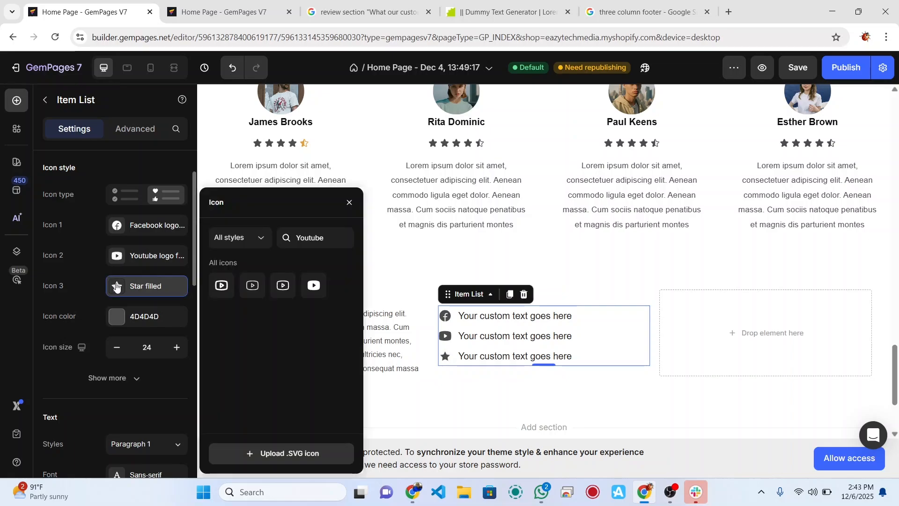
pyautogui.doubleClick(312, 237)
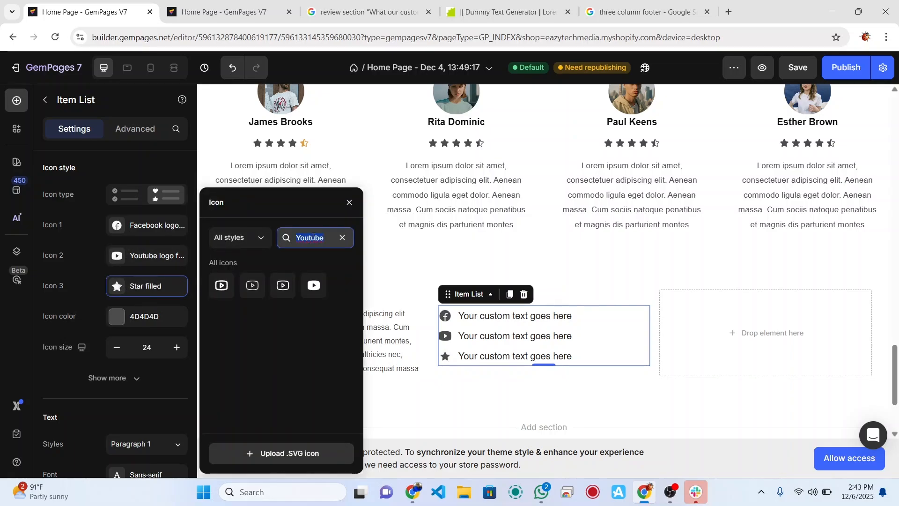
pyautogui.press('BackSpace')
pyautogui.write('In')
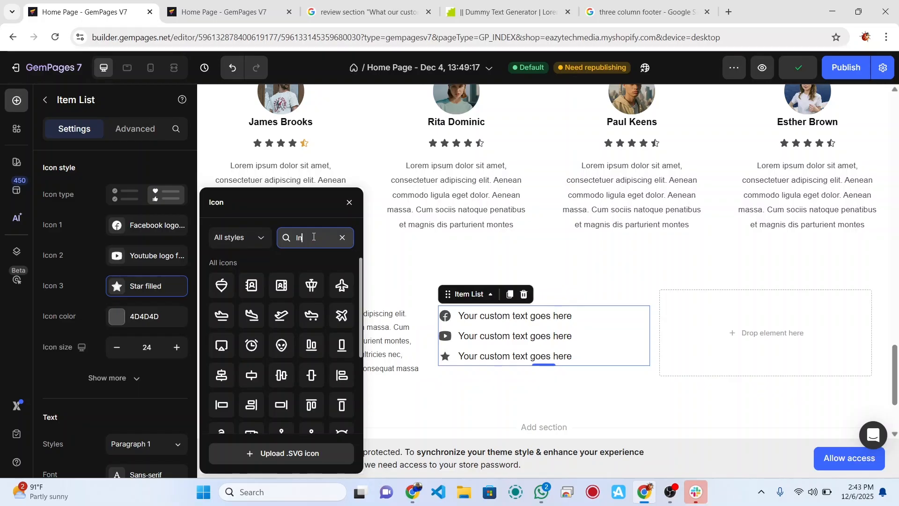
pyautogui.write('sta')
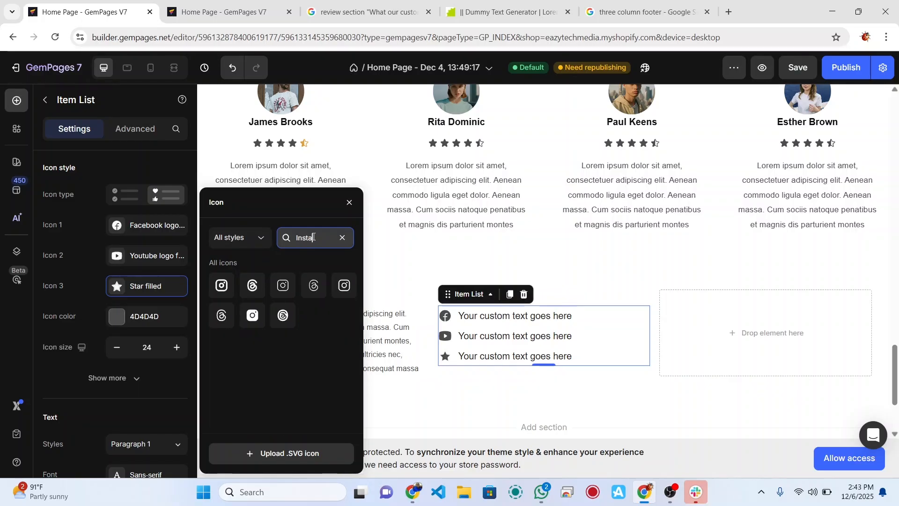
pyautogui.click(258, 315)
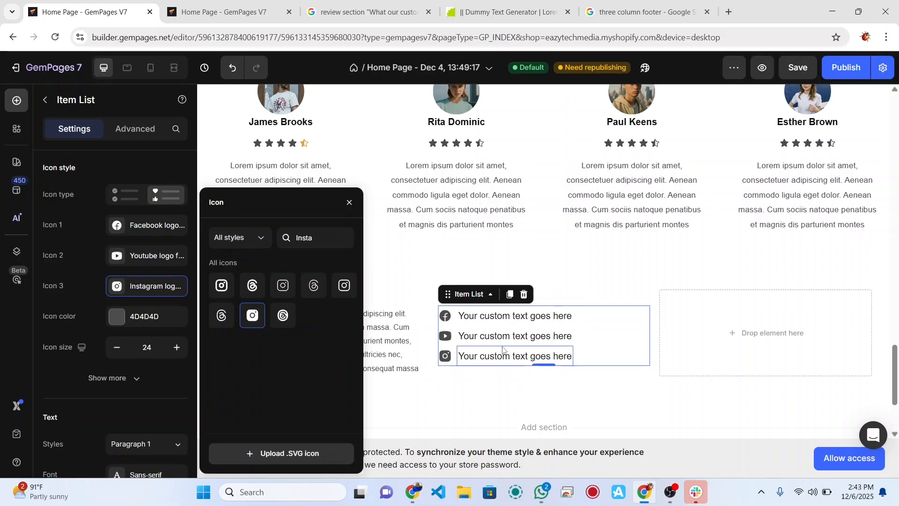
pyautogui.click(558, 360)
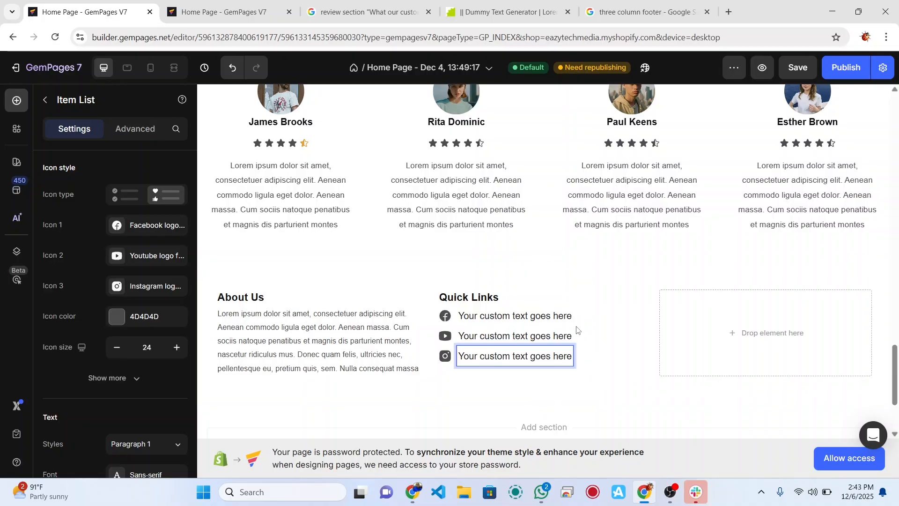
# Step: Duplicate the third Quick Links item to create a fourth item
pyautogui.click(585, 363)
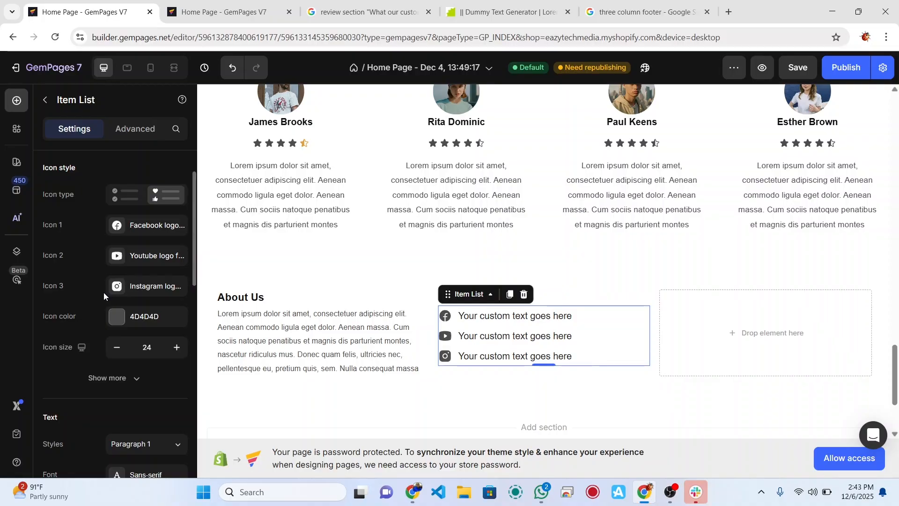
pyautogui.click(181, 291)
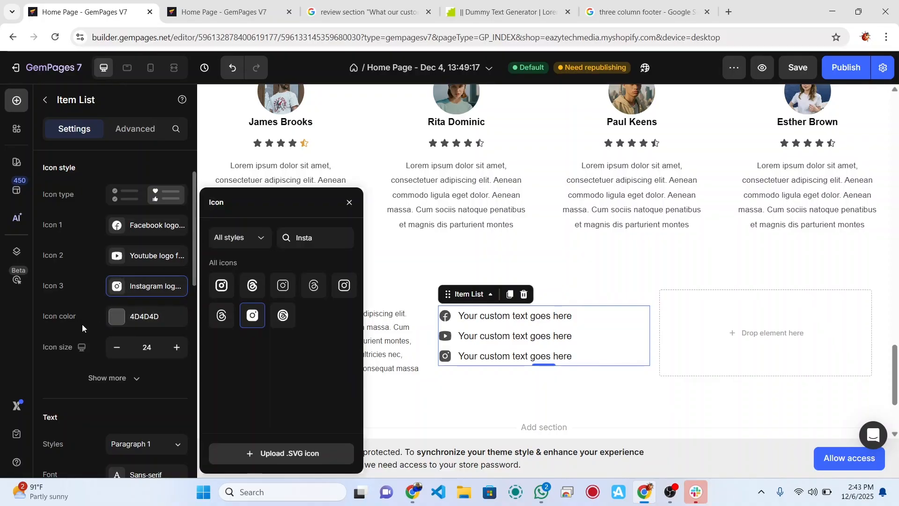
pyautogui.scroll(-1, 82, 372)
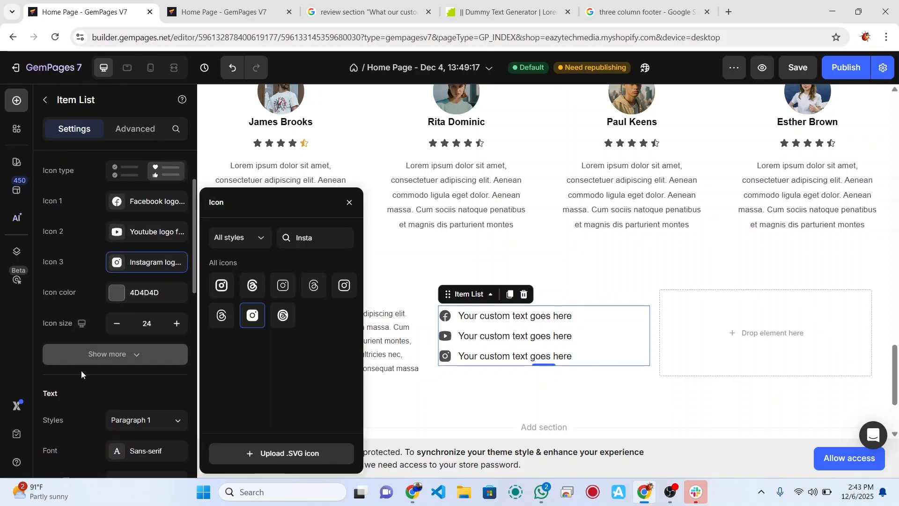
pyautogui.click(135, 347)
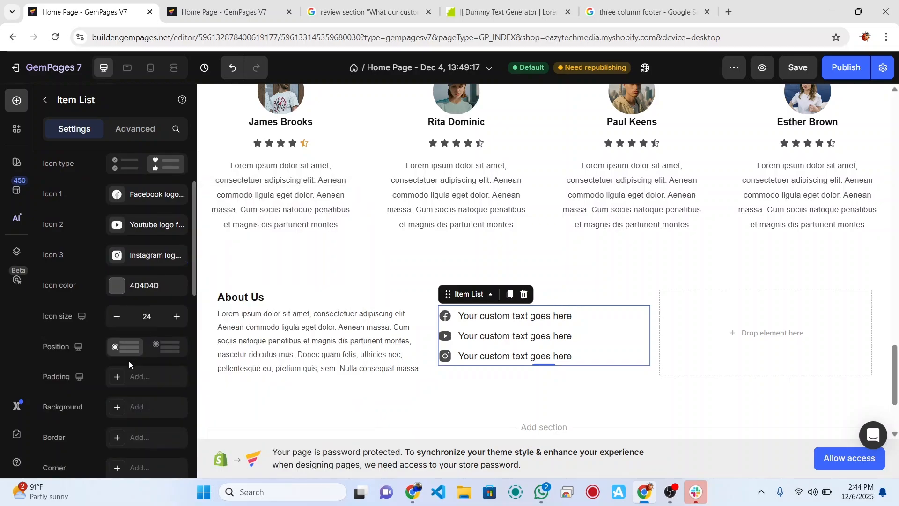
pyautogui.scroll(4, 125, 375)
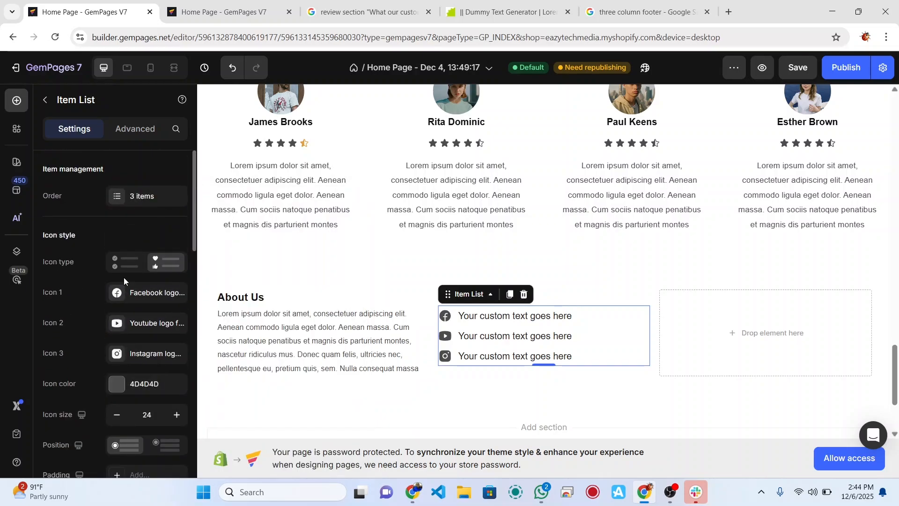
pyautogui.click(115, 195)
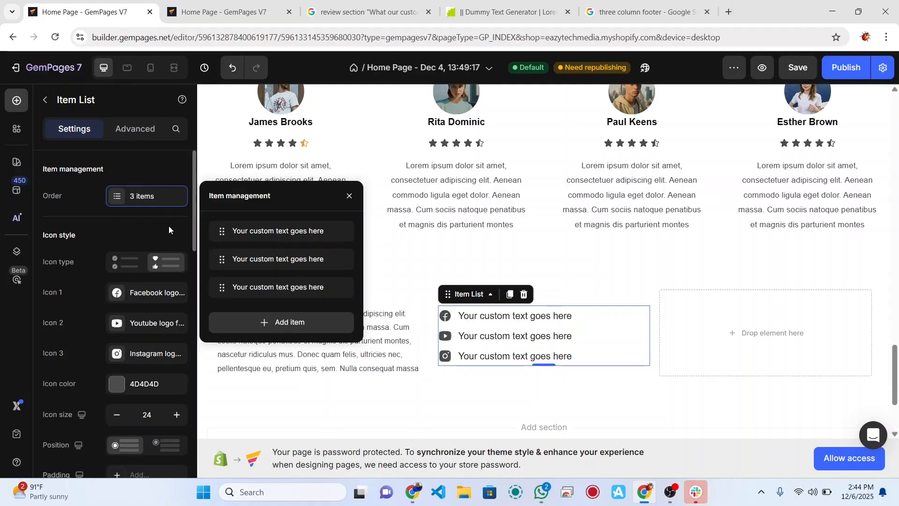
pyautogui.moveTo(324, 289)
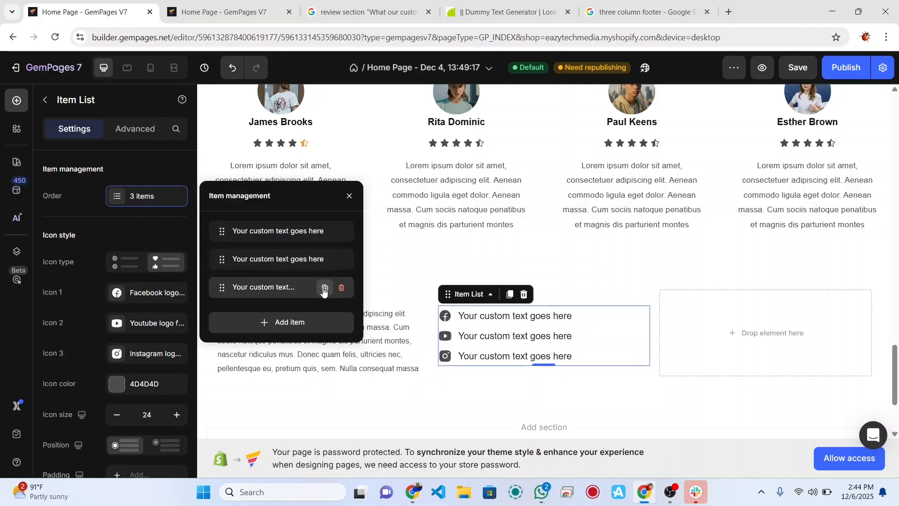
pyautogui.click(325, 289)
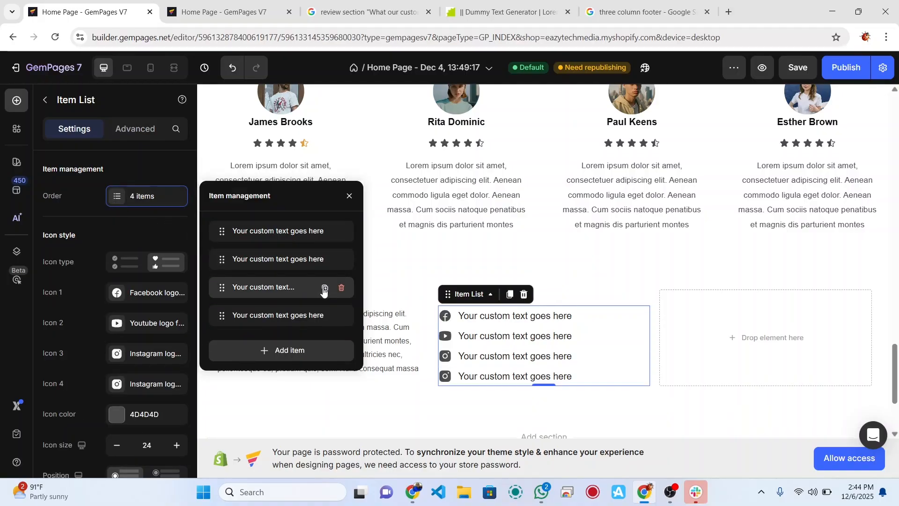
pyautogui.click(632, 283)
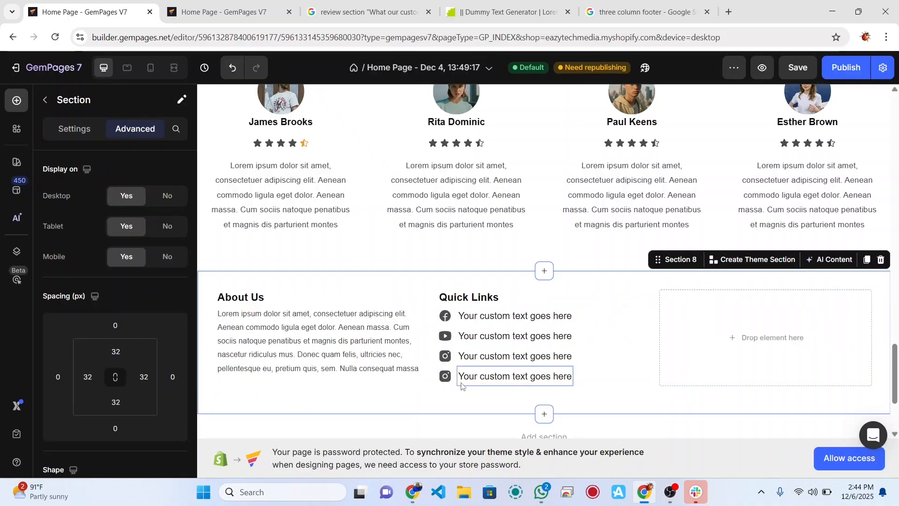
pyautogui.click(447, 379)
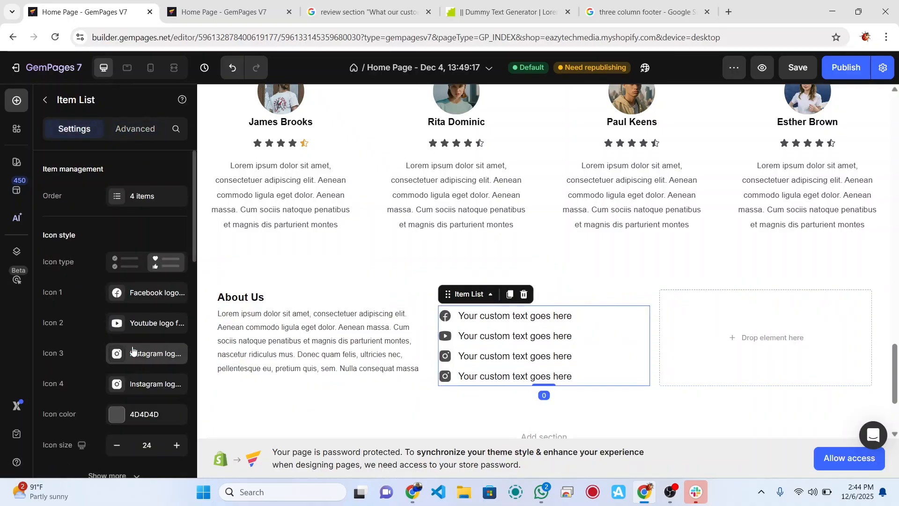
# Step: Set the fourth item's icon to the Twitter bird logo
pyautogui.click(117, 384)
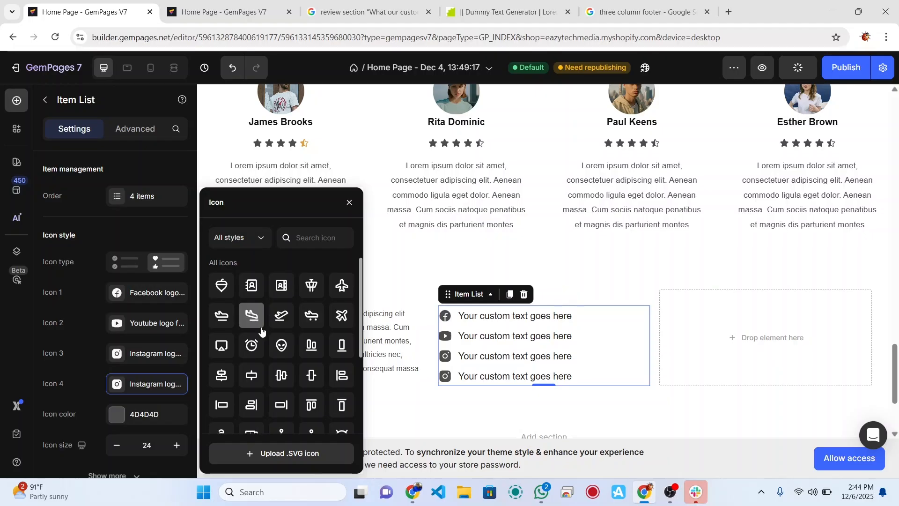
pyautogui.scroll(-3, 269, 348)
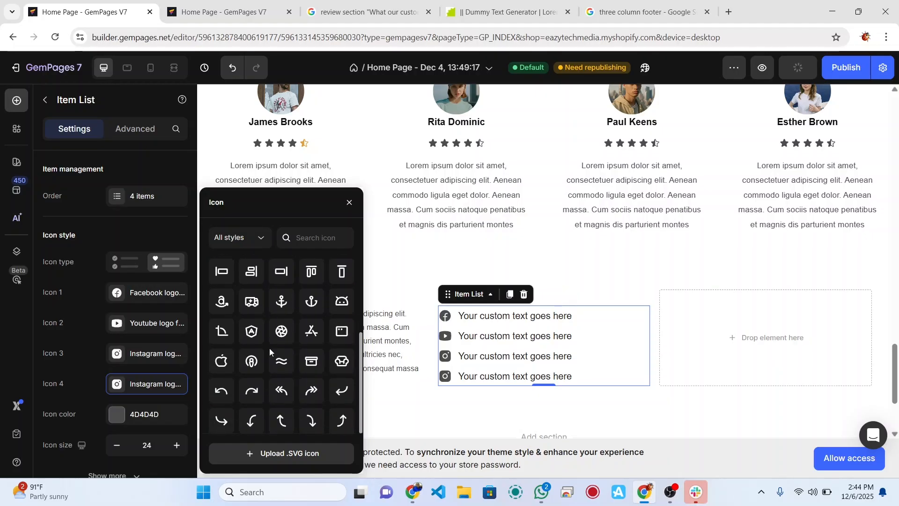
pyautogui.click(302, 240)
pyautogui.write('Tw')
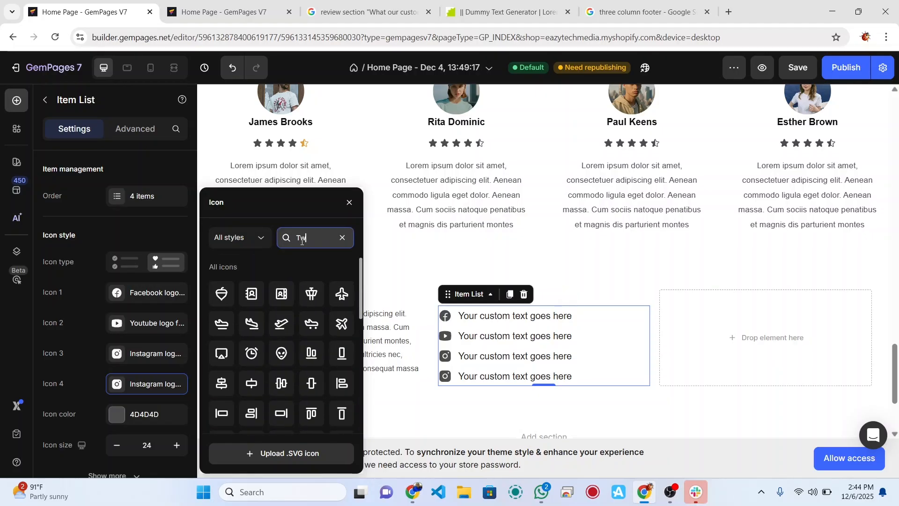
pyautogui.write('itt')
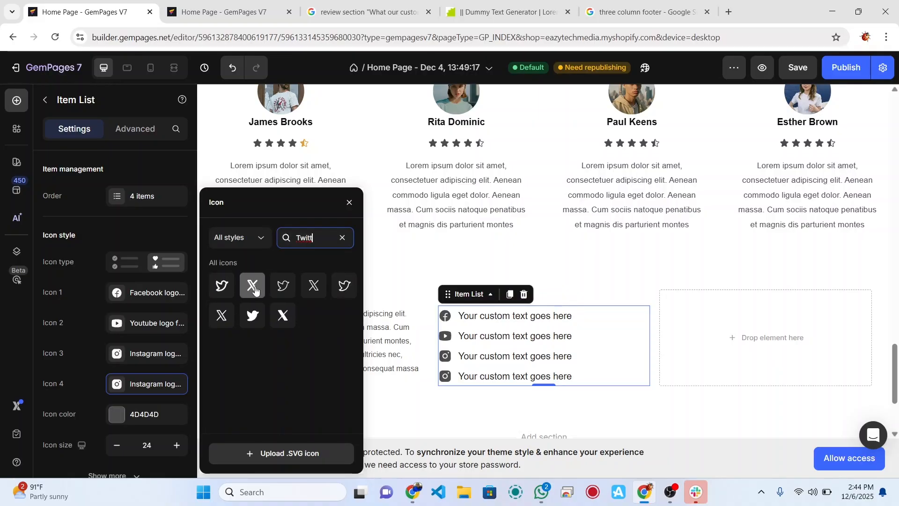
pyautogui.click(256, 317)
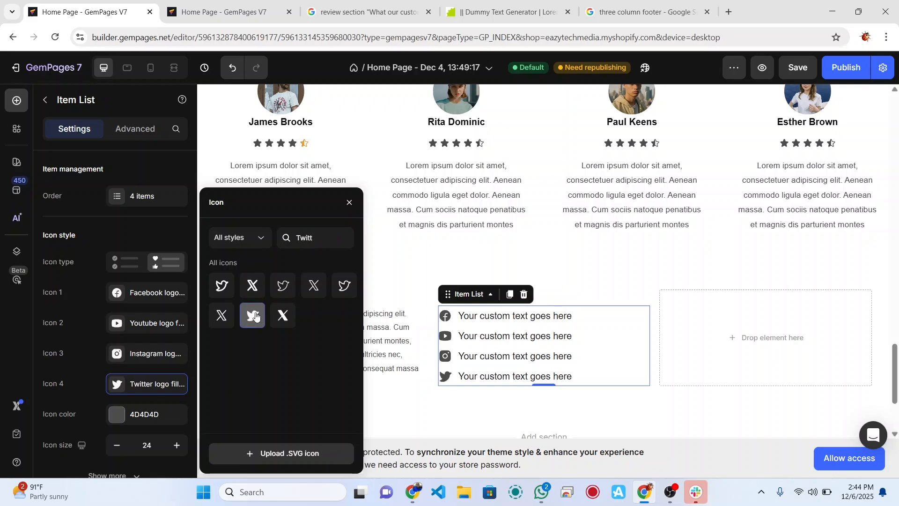
pyautogui.click(622, 285)
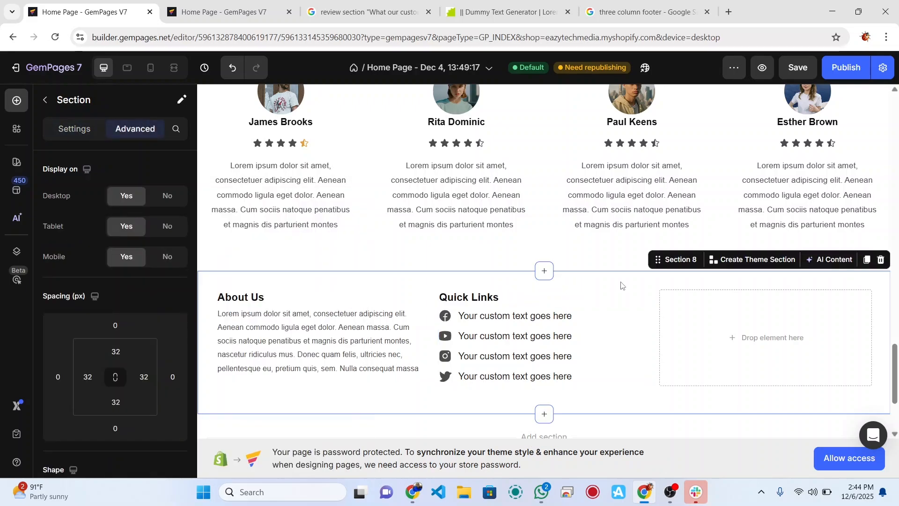
pyautogui.click(707, 310)
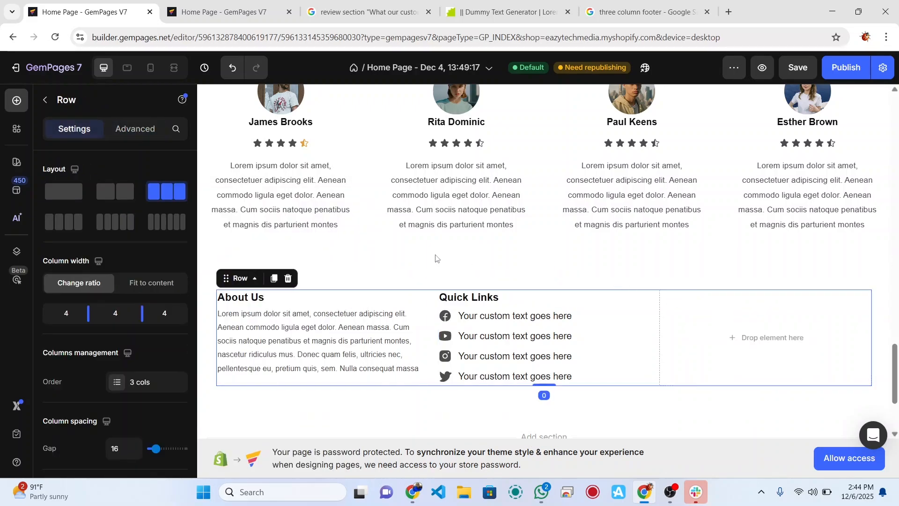
# Step: Drop a Heading element into the footer's empty third column
pyautogui.click(16, 103)
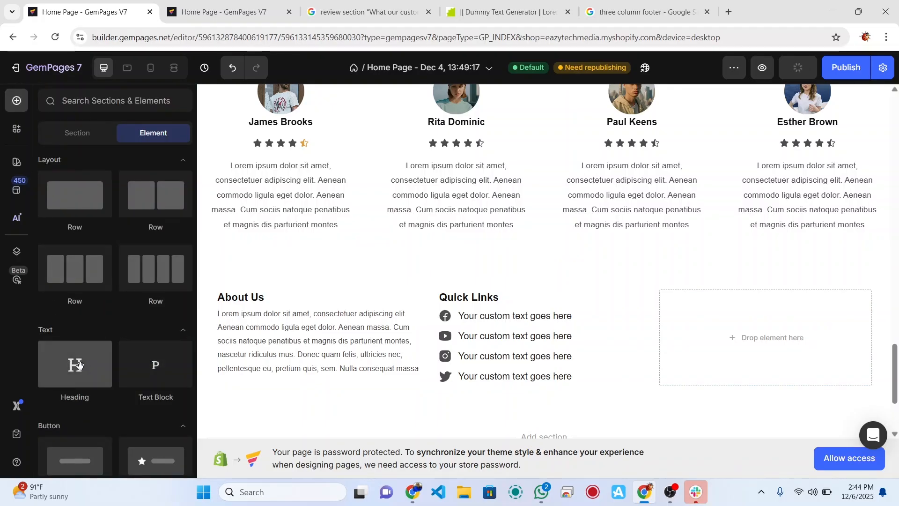
pyautogui.moveTo(85, 361); pyautogui.dragTo(738, 301)
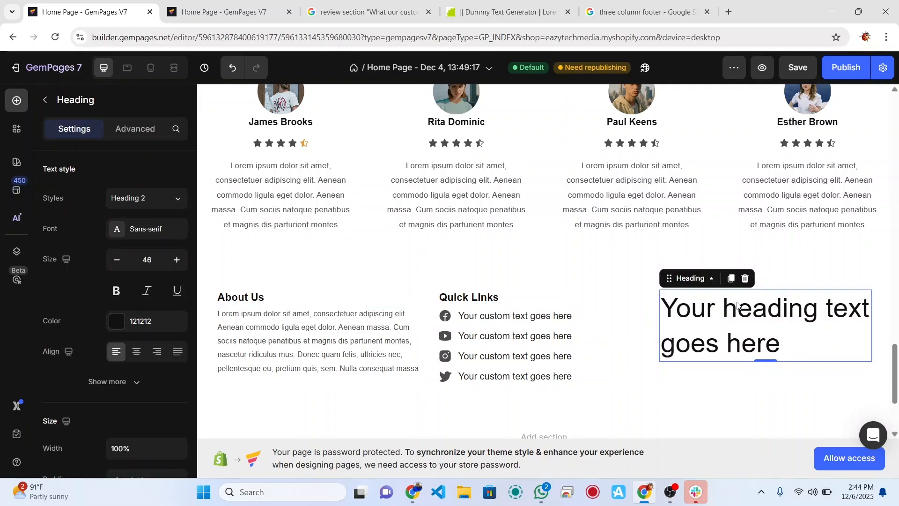
pyautogui.doubleClick(738, 305)
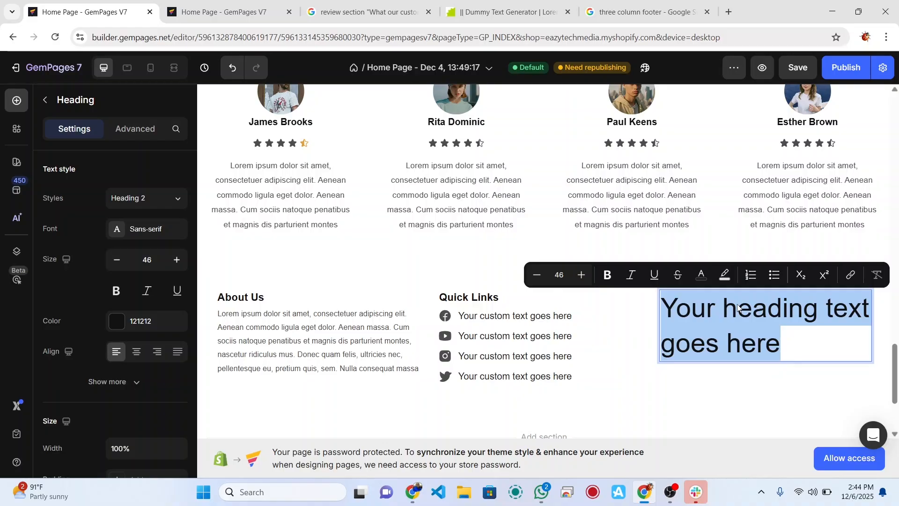
pyautogui.click(739, 308)
# Step: Make the third-column heading bold, size 18, reading 'Contact us'
pyautogui.doubleClick(146, 259)
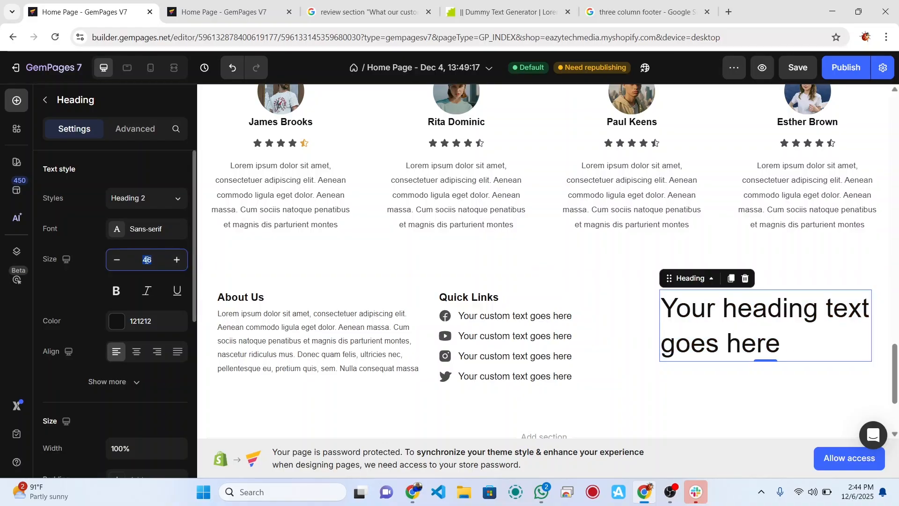
pyautogui.write('18')
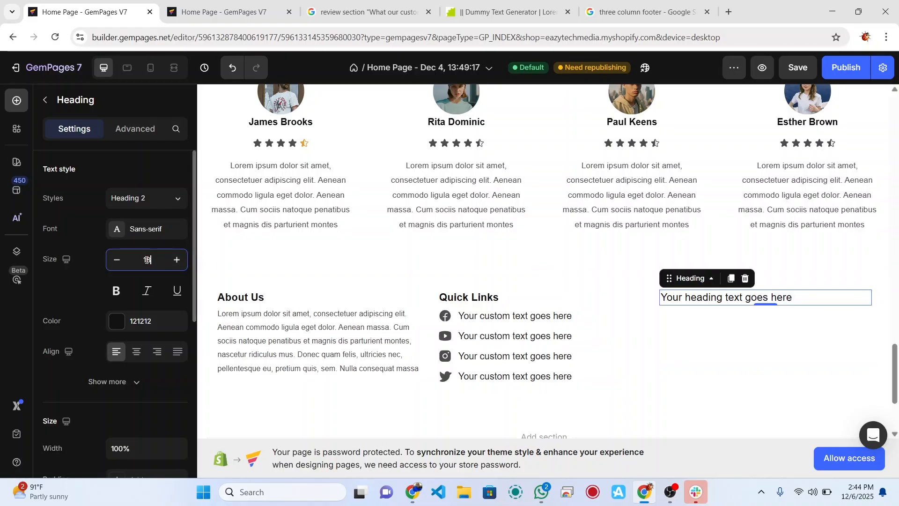
pyautogui.click(117, 292)
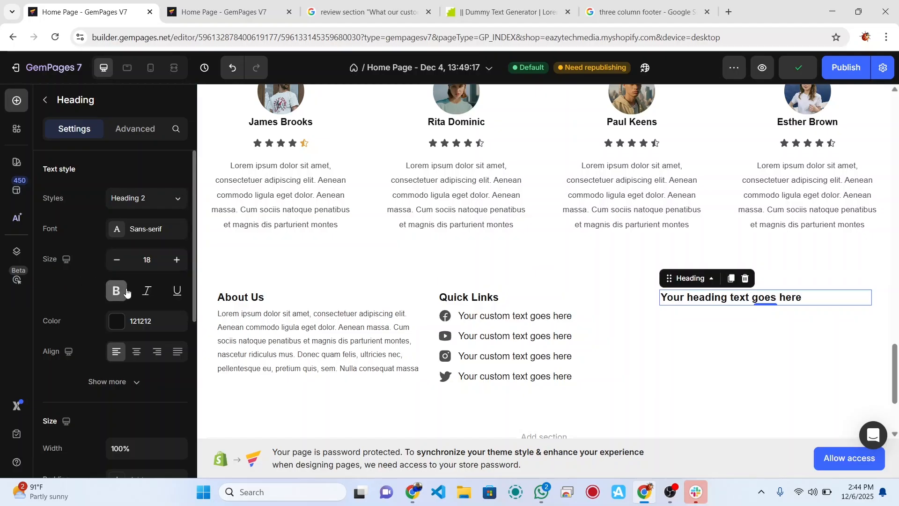
pyautogui.doubleClick(689, 301)
pyautogui.write('Contact us')
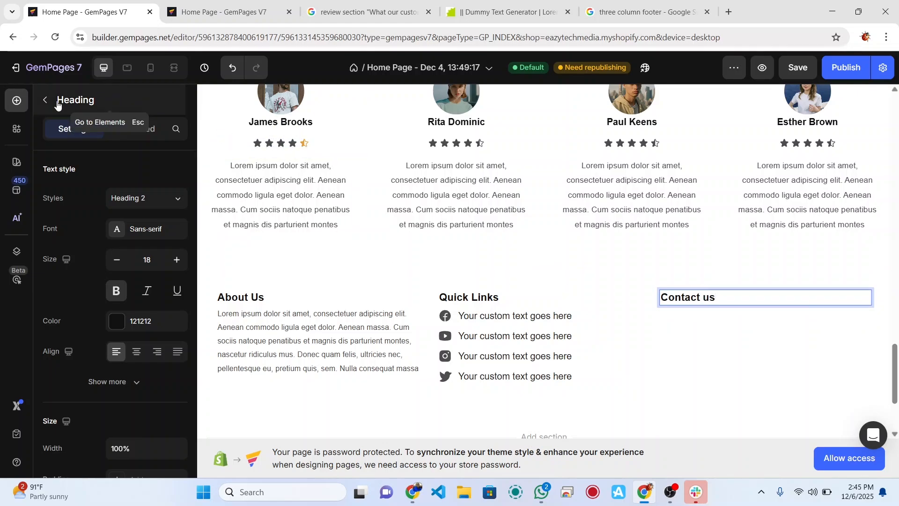
pyautogui.click(10, 105)
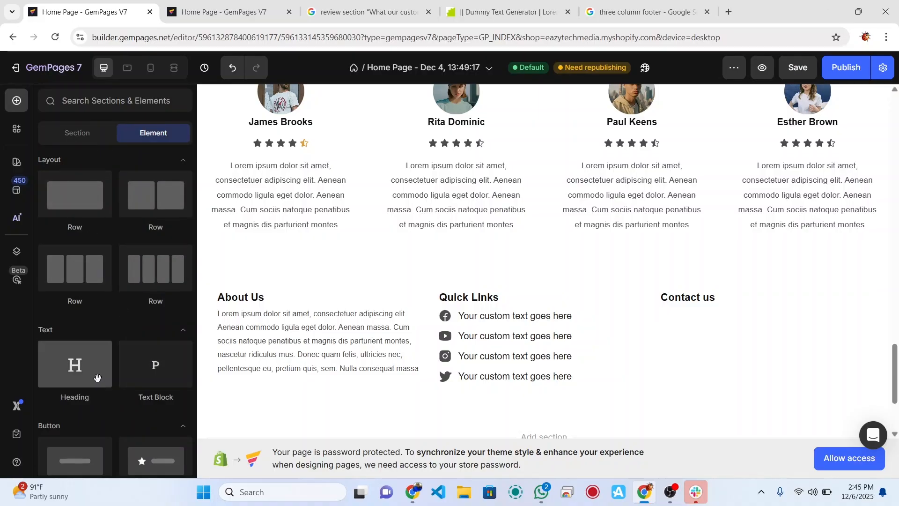
# Step: Add a text block under the Contact us heading, then delete its placeholder text
pyautogui.moveTo(150, 361); pyautogui.dragTo(719, 315)
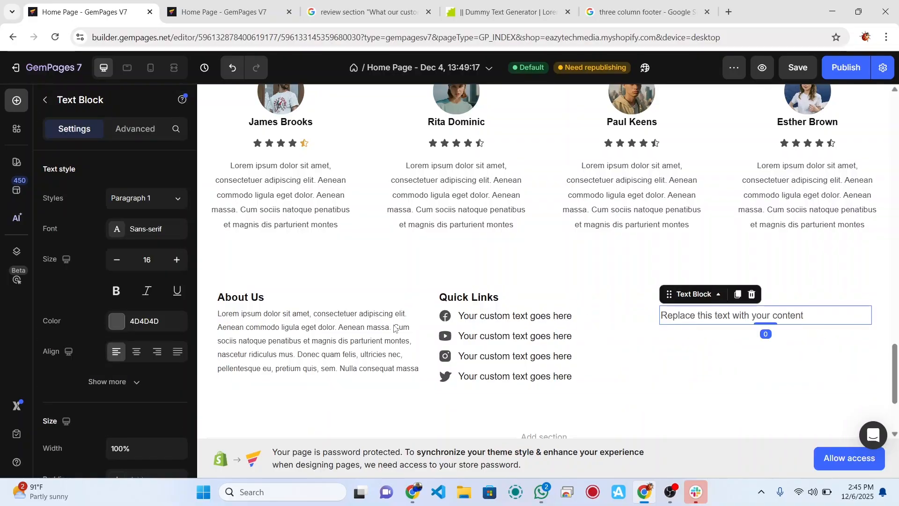
pyautogui.click(311, 327)
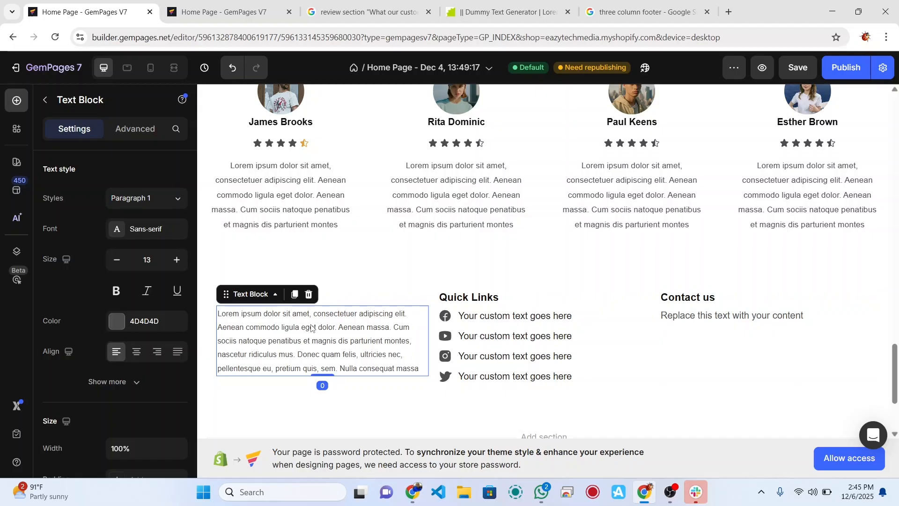
pyautogui.click(695, 316)
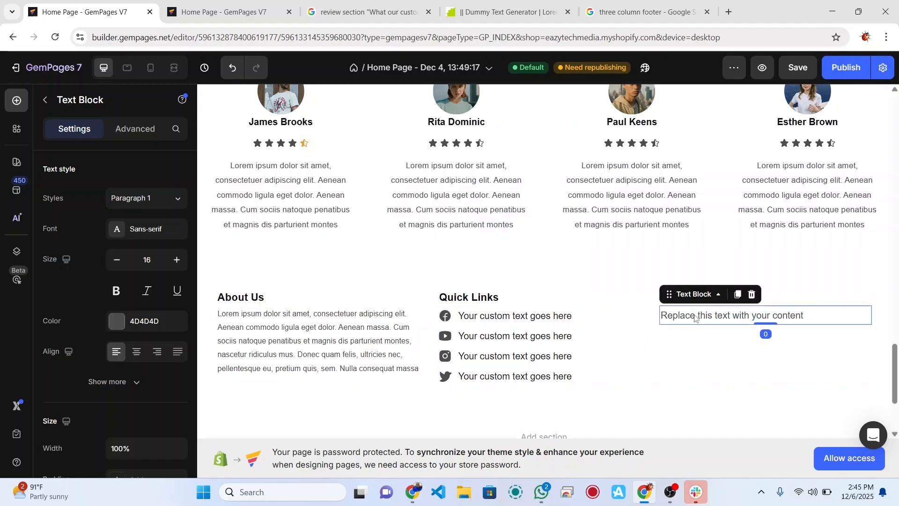
pyautogui.click(752, 294)
# Step: Duplicate the About Us lorem ipsum paragraph and move the copy into the Contact us column
pyautogui.click(348, 341)
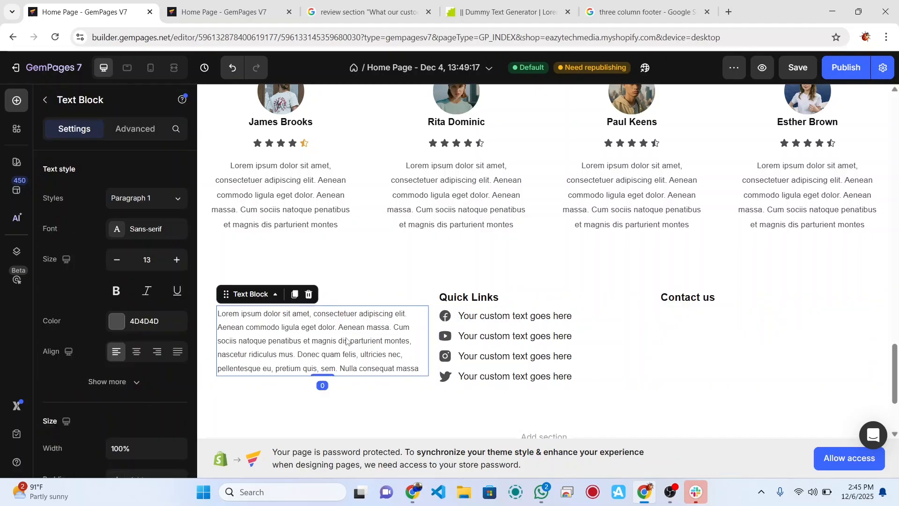
pyautogui.click(295, 294)
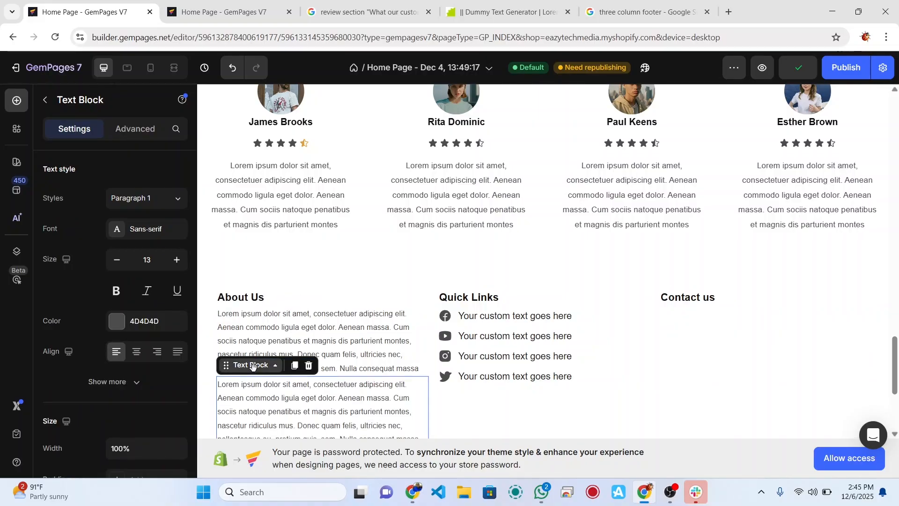
pyautogui.moveTo(398, 349); pyautogui.dragTo(696, 322)
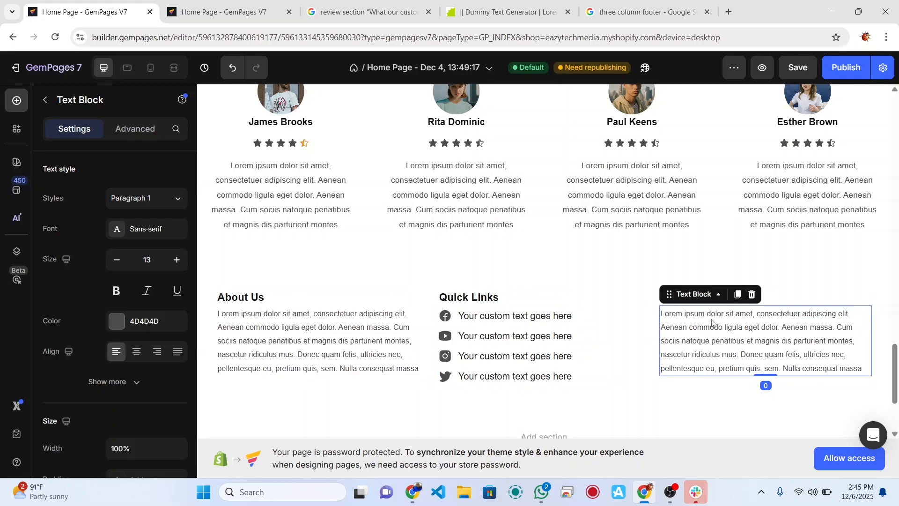
pyautogui.click(650, 394)
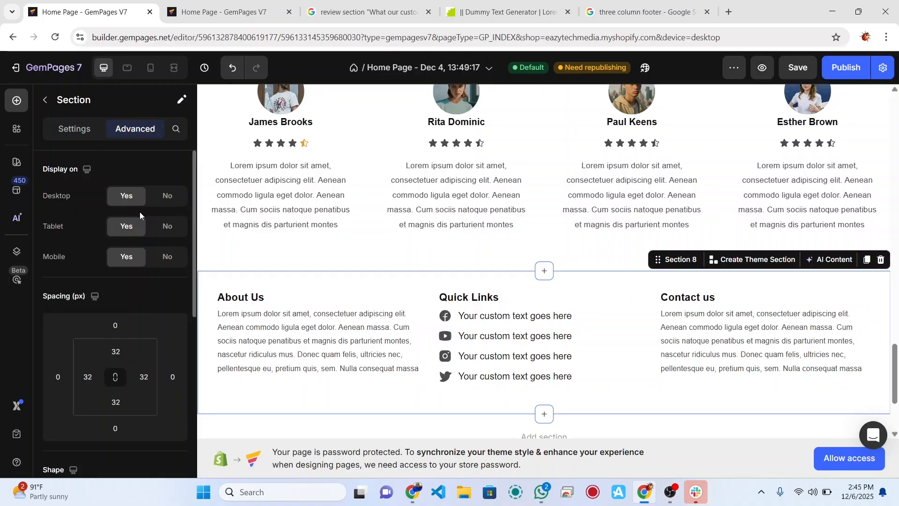
# Step: Give the footer section a dark 242424 background colour
pyautogui.click(66, 129)
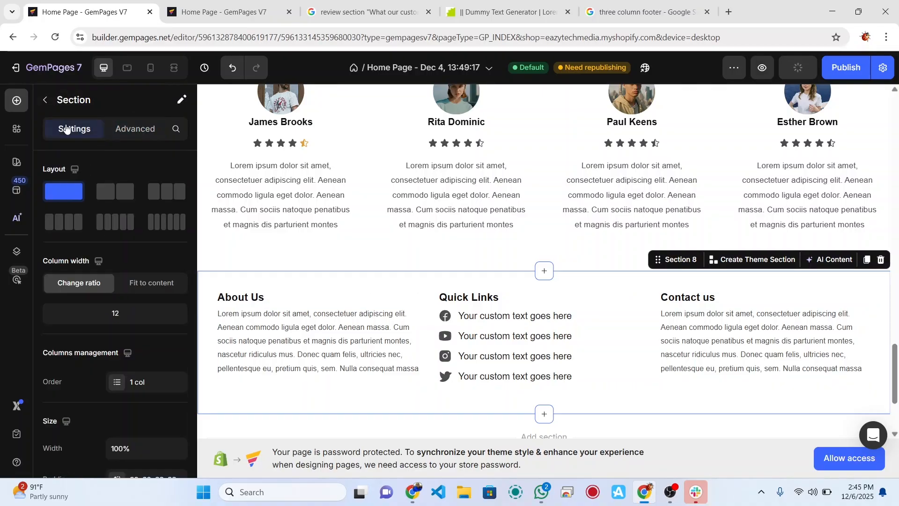
pyautogui.scroll(-5, 130, 300)
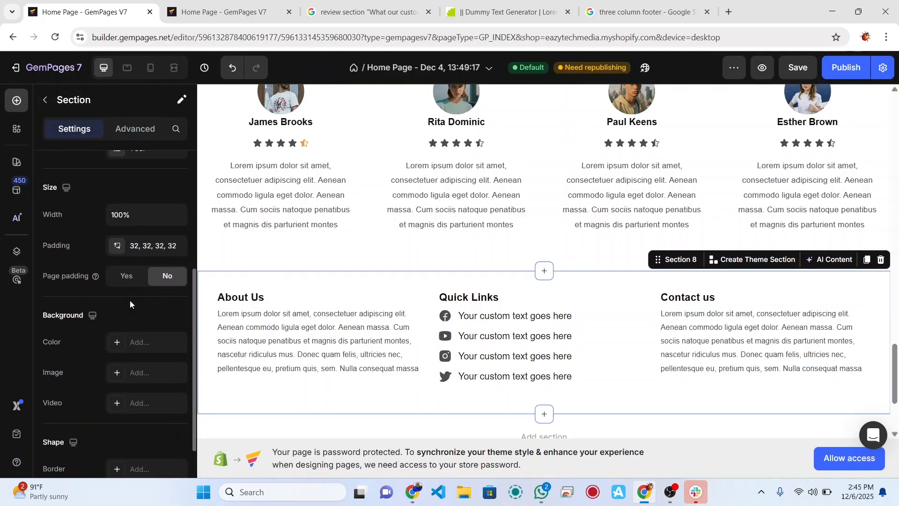
pyautogui.click(139, 343)
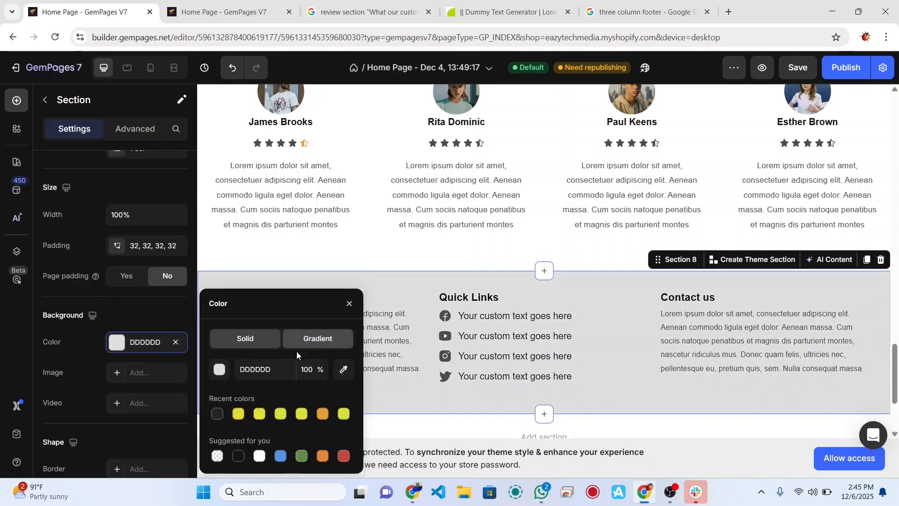
pyautogui.click(217, 417)
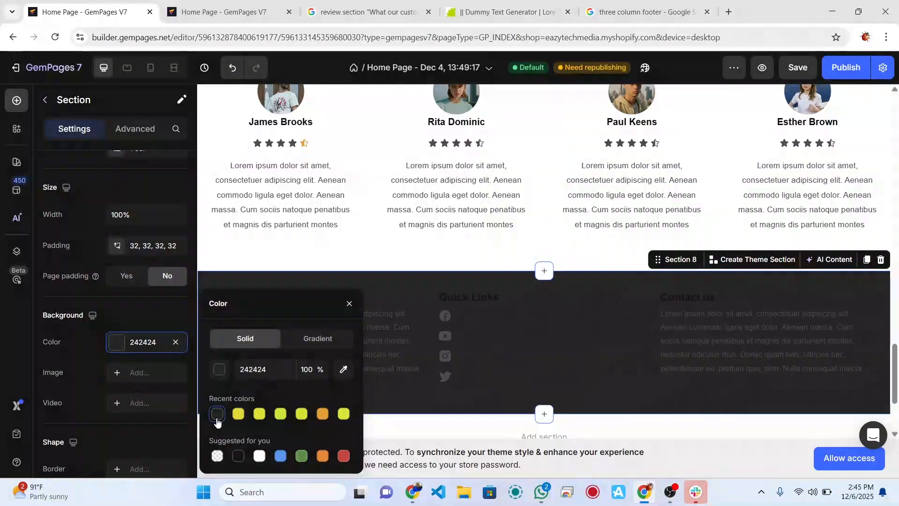
pyautogui.click(436, 261)
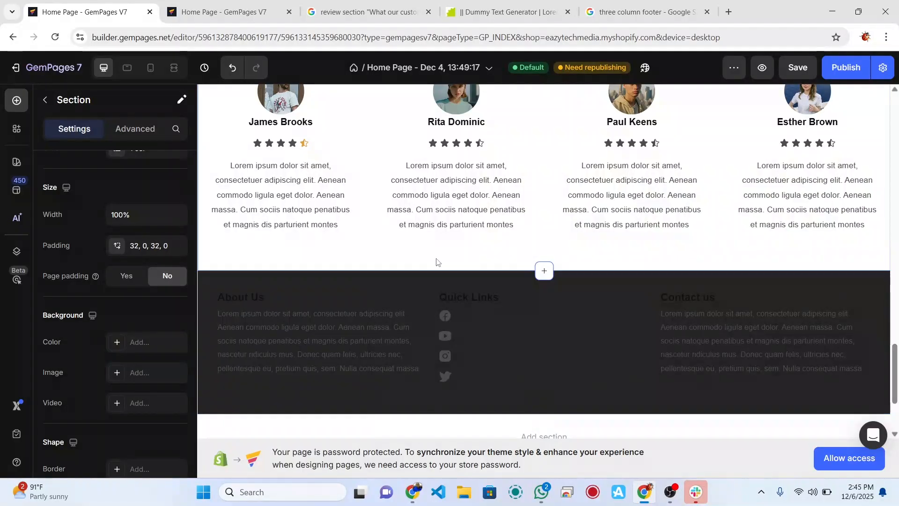
# Step: Make the About Us paragraph, About Us heading and Quick Links heading white (FFFFFF)
pyautogui.click(366, 351)
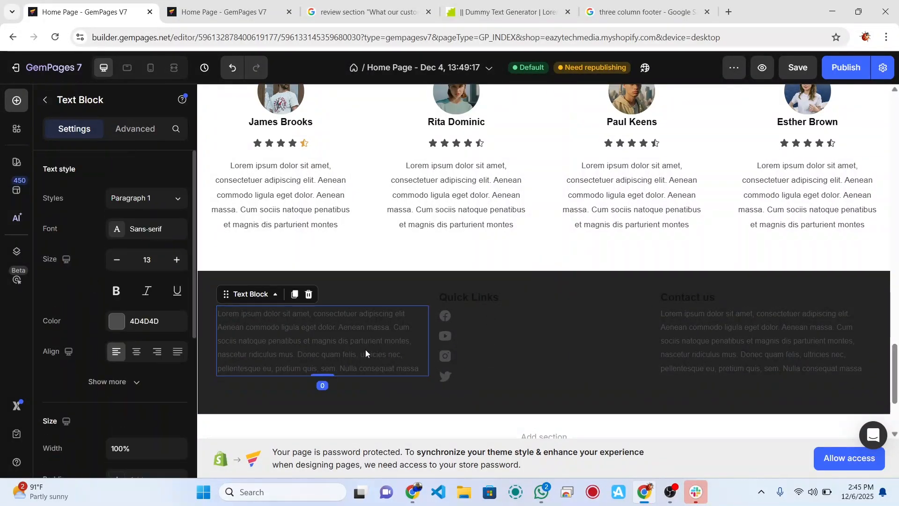
pyautogui.click(116, 324)
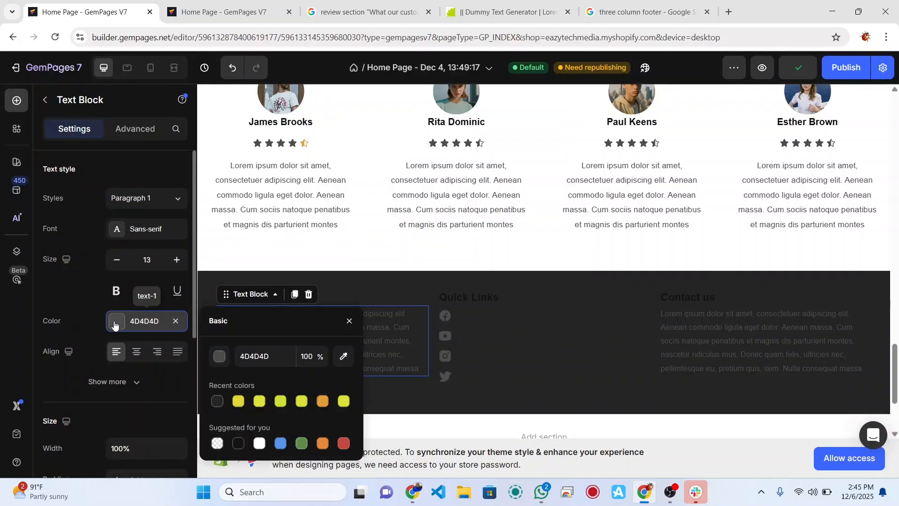
pyautogui.click(260, 443)
pyautogui.click(411, 398)
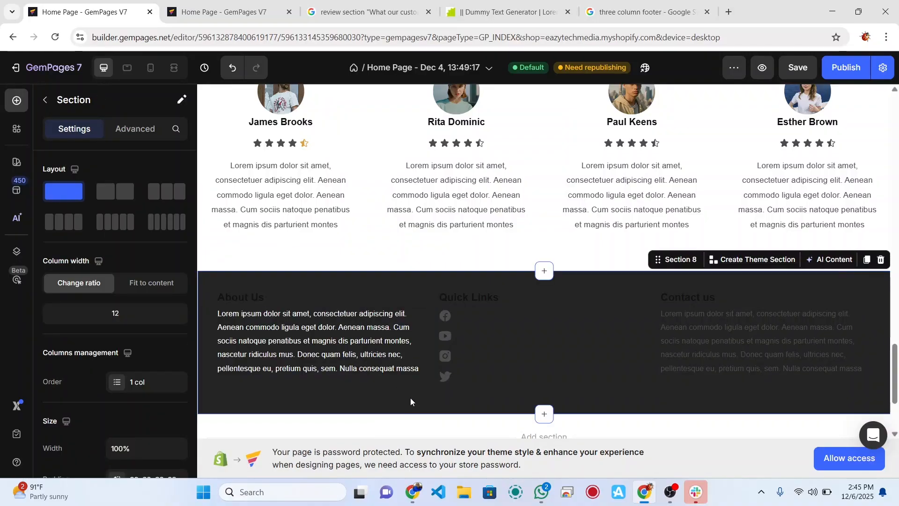
pyautogui.click(255, 295)
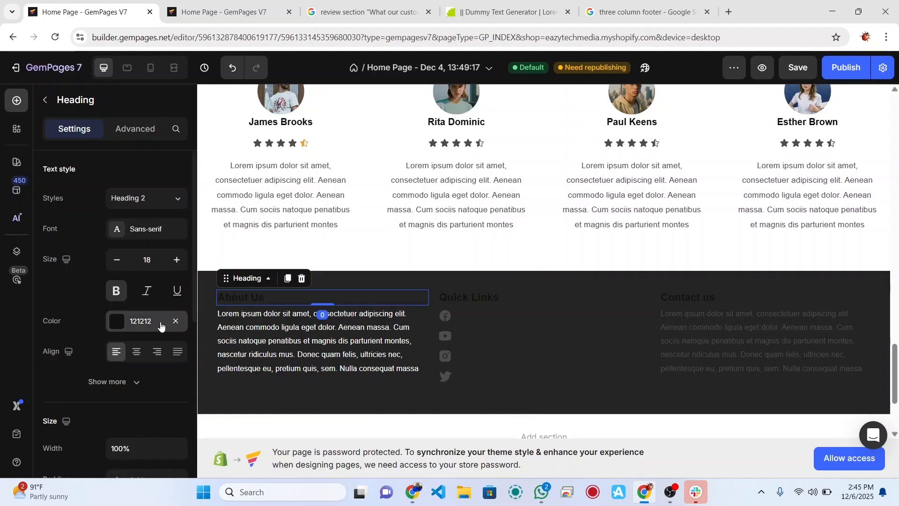
pyautogui.click(117, 323)
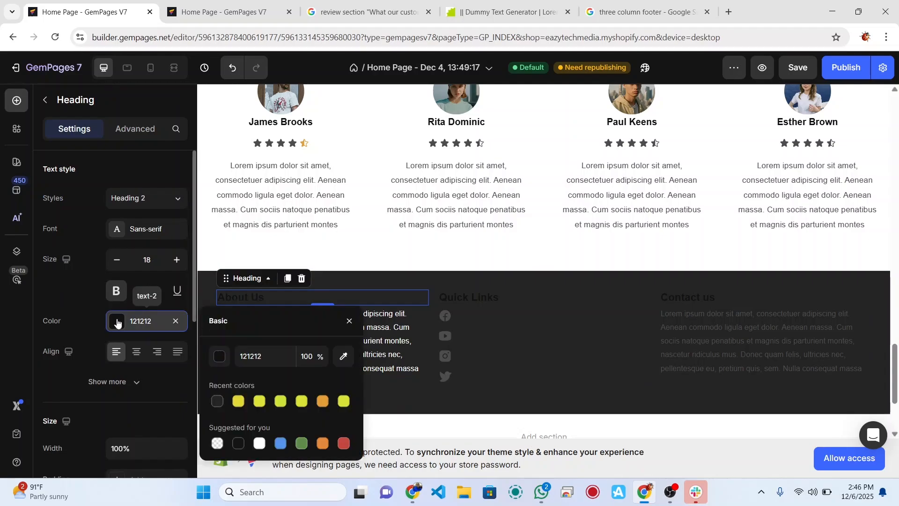
pyautogui.click(260, 444)
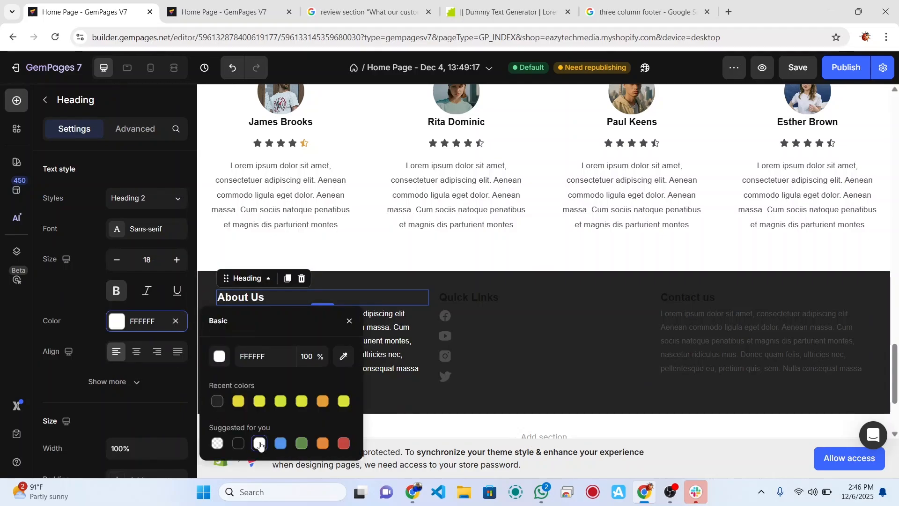
pyautogui.click(488, 299)
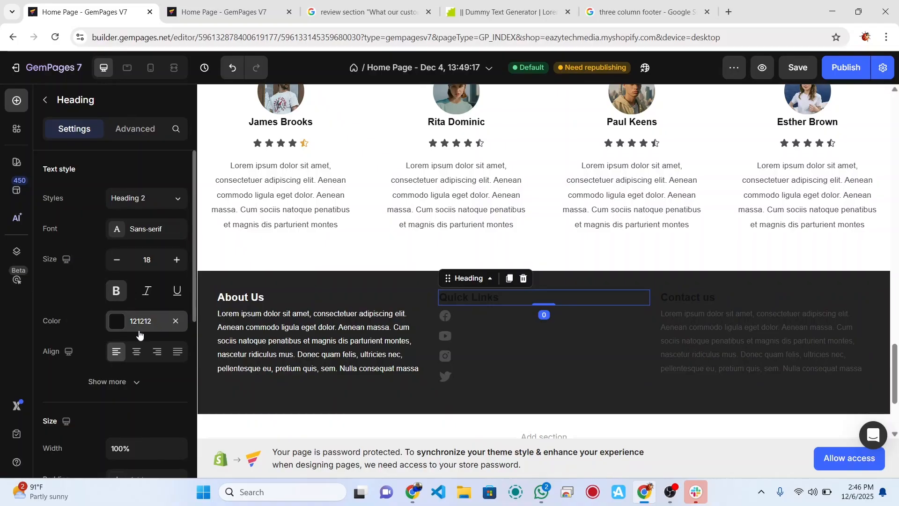
pyautogui.click(118, 322)
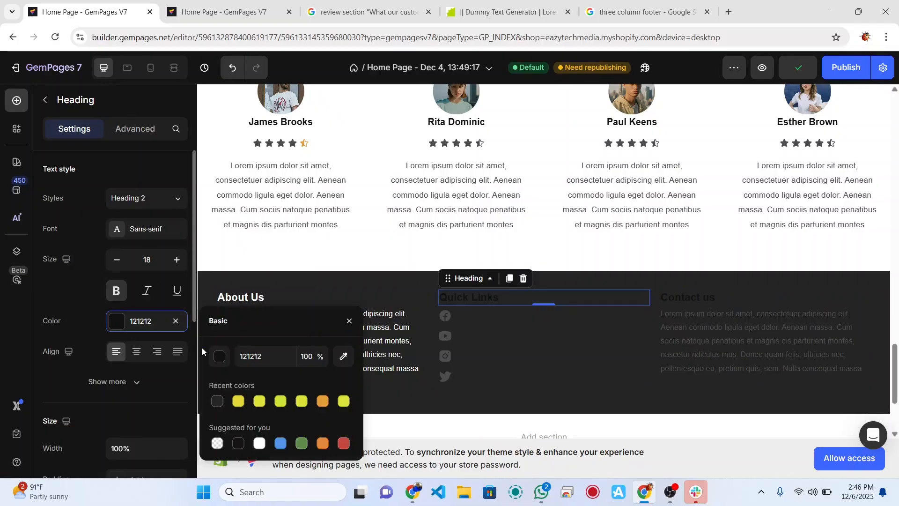
pyautogui.click(260, 443)
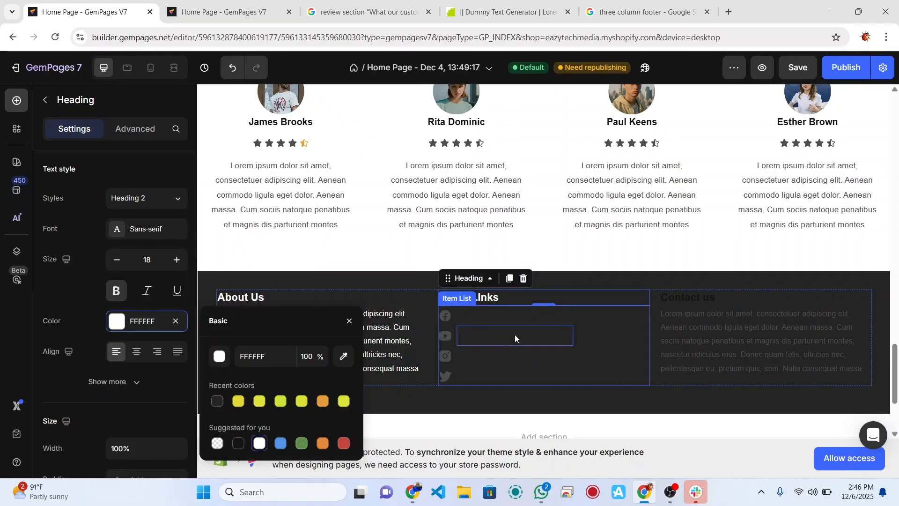
pyautogui.click(600, 338)
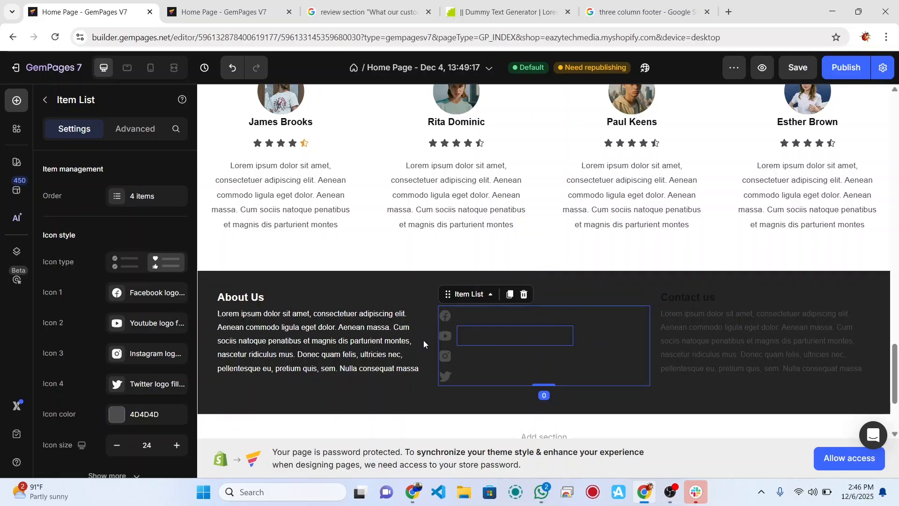
# Step: Turn the Quick Links list icons white (FFFFFF)
pyautogui.scroll(-1, 95, 271)
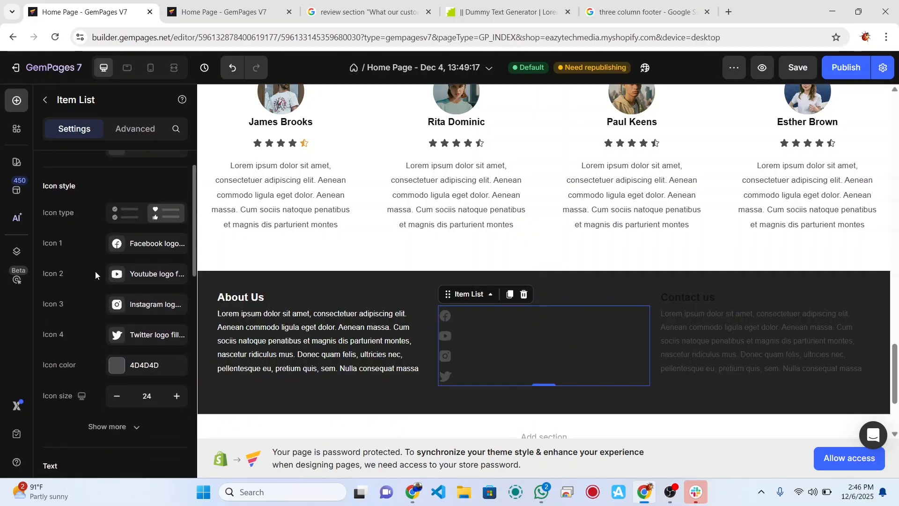
pyautogui.click(117, 364)
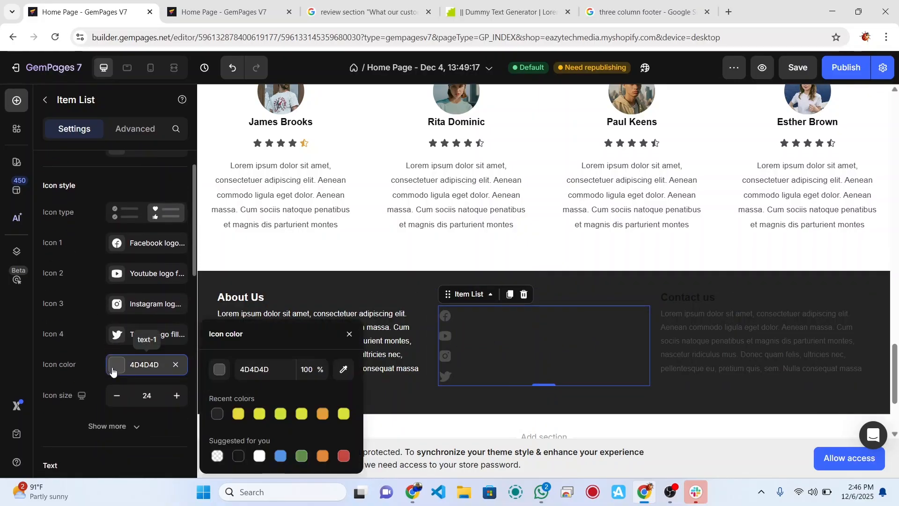
pyautogui.click(260, 456)
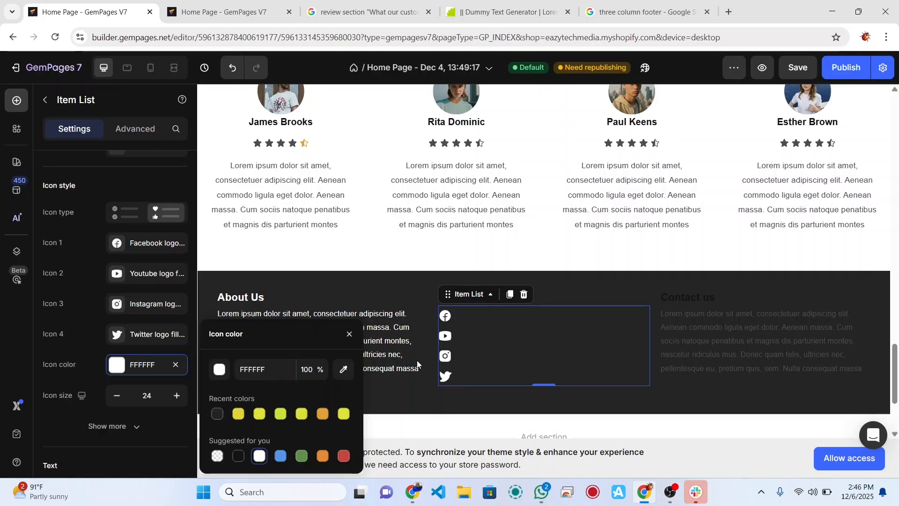
pyautogui.click(545, 318)
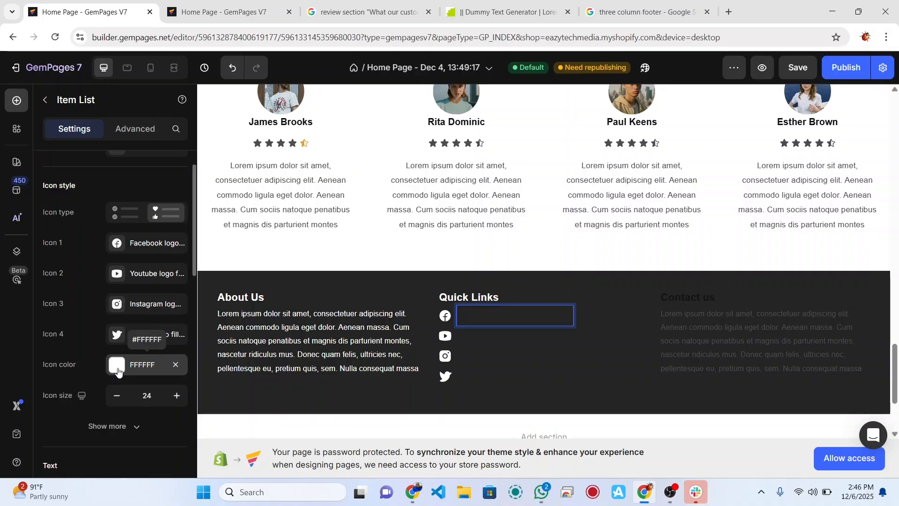
# Step: Make the Quick Links item text white and reduce its size from 16 to 14
pyautogui.scroll(-4, 117, 367)
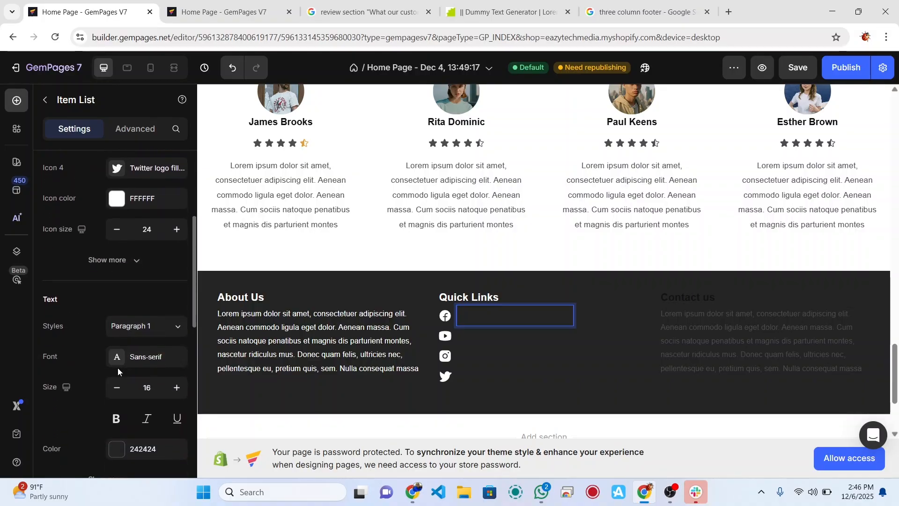
pyautogui.scroll(-2, 129, 398)
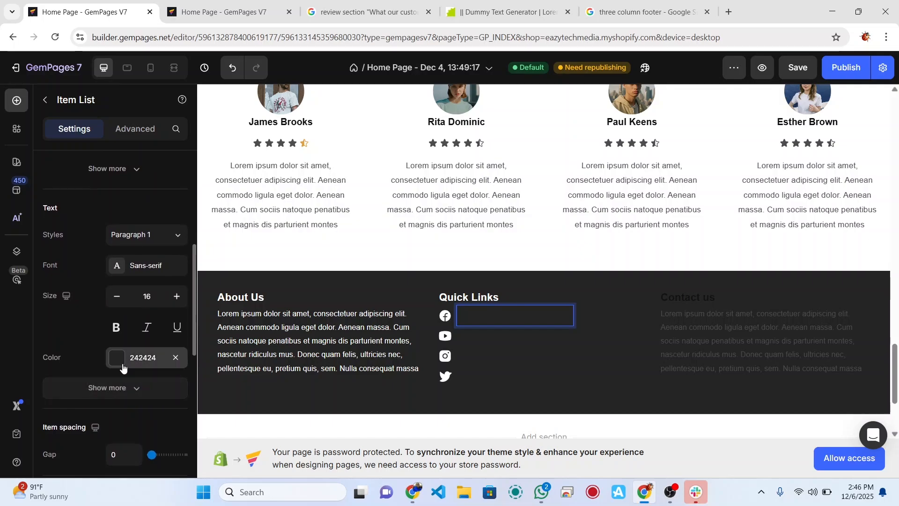
pyautogui.click(120, 363)
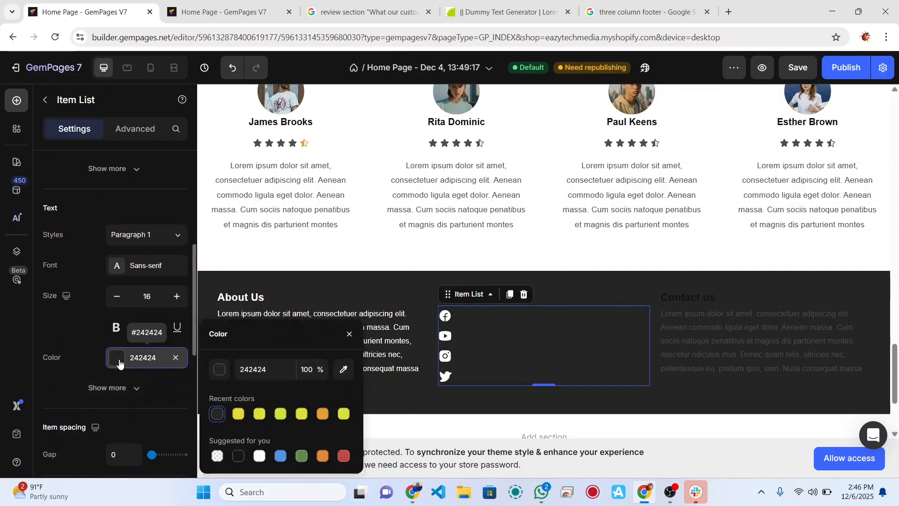
pyautogui.click(260, 456)
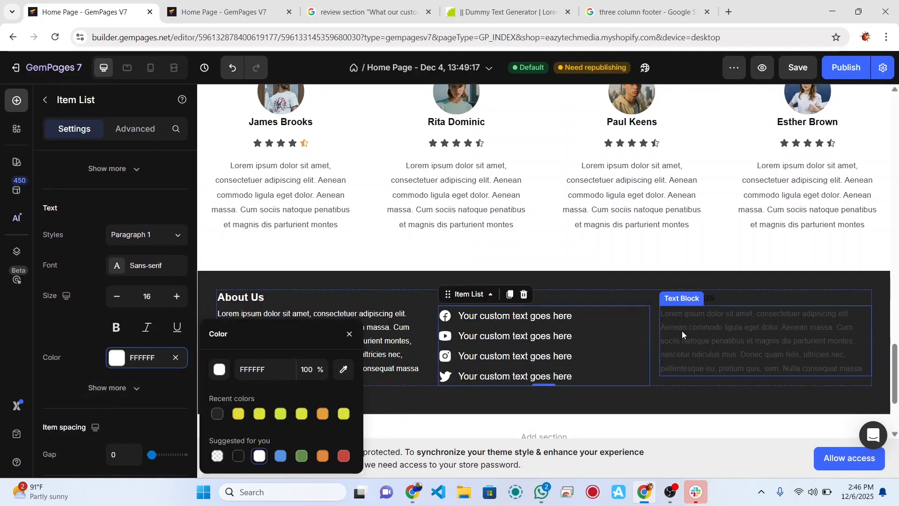
pyautogui.click(117, 301)
pyautogui.click(118, 302)
pyautogui.click(117, 302)
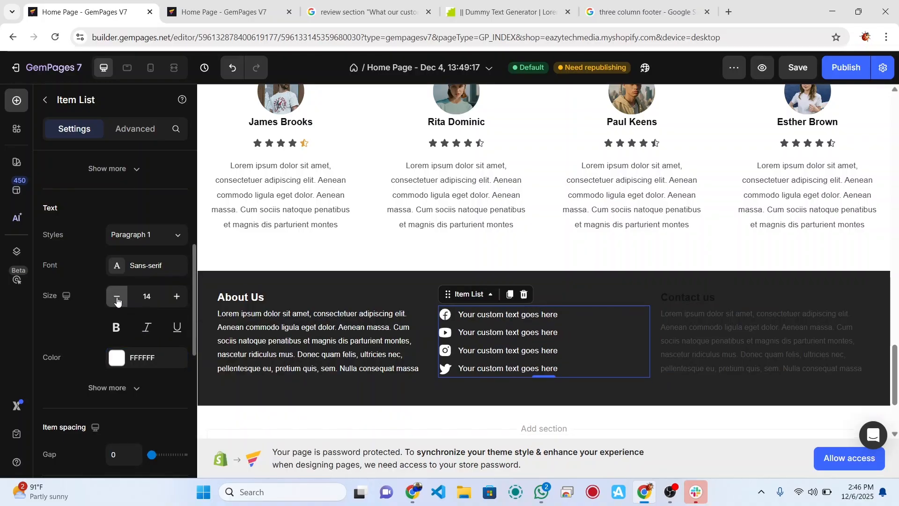
pyautogui.click(742, 303)
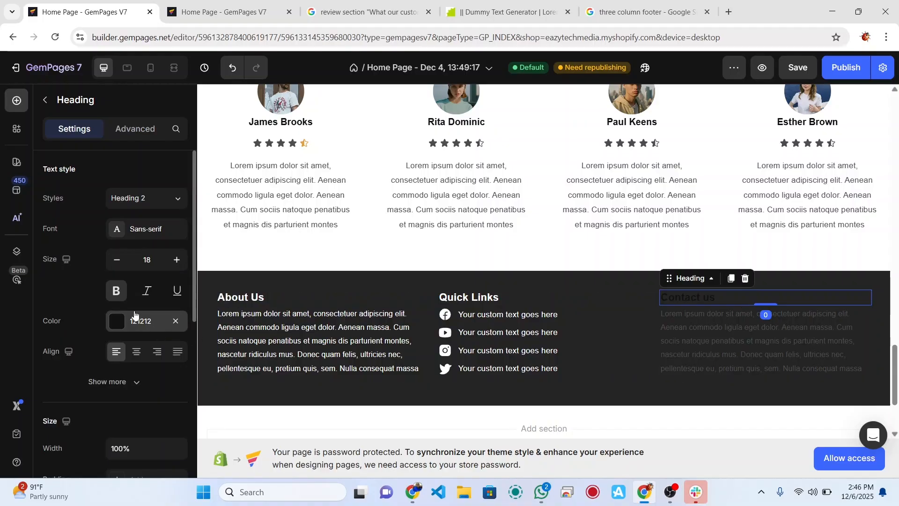
# Step: Make the Contact us heading and paragraph white, then save the page
pyautogui.click(116, 322)
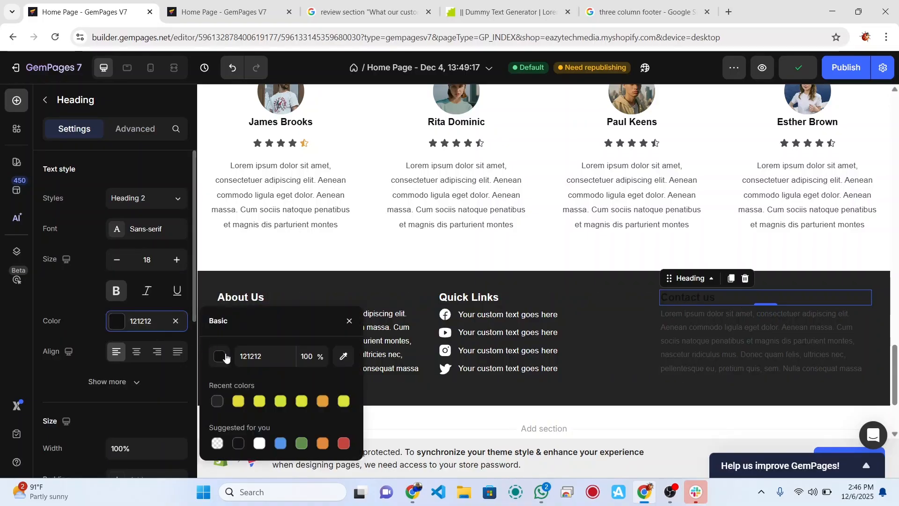
pyautogui.click(259, 443)
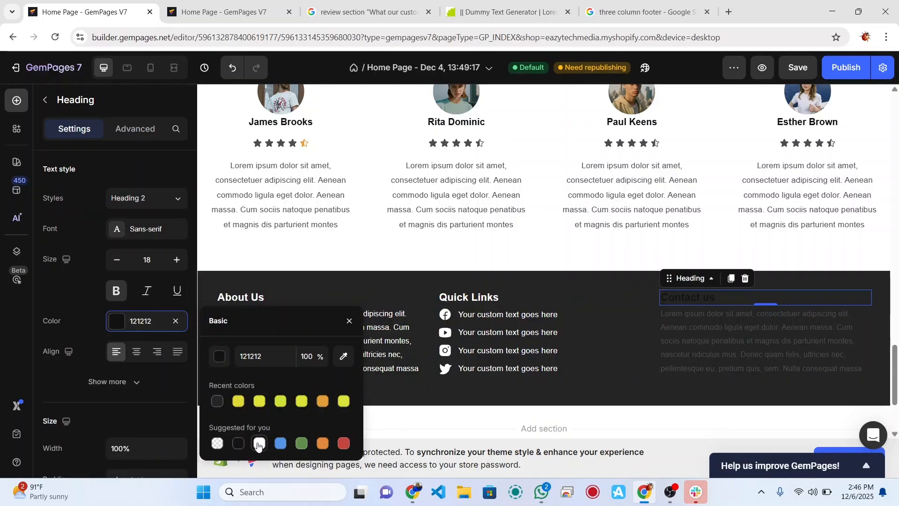
pyautogui.click(719, 347)
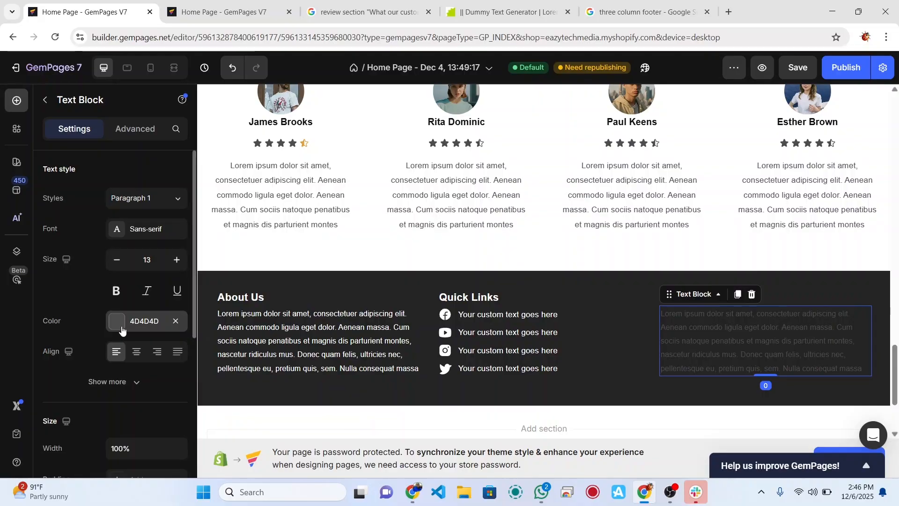
pyautogui.click(141, 330)
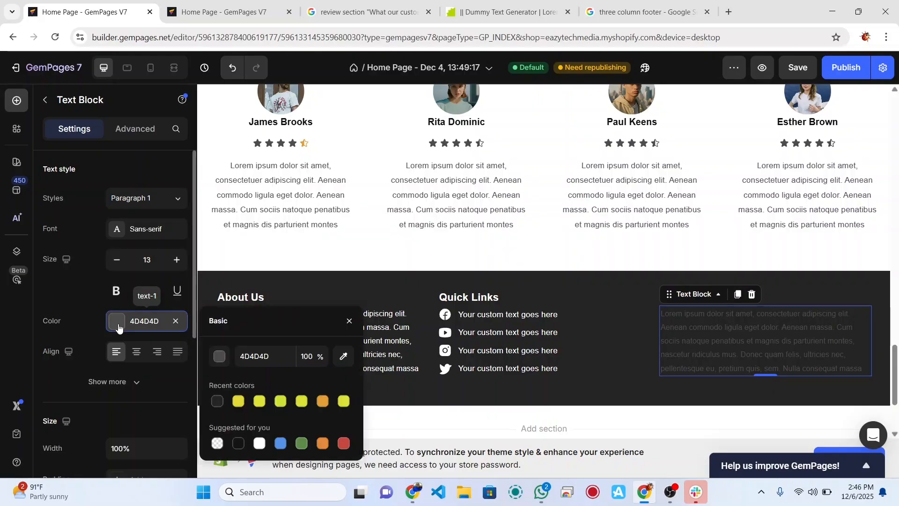
pyautogui.click(258, 444)
pyautogui.click(557, 247)
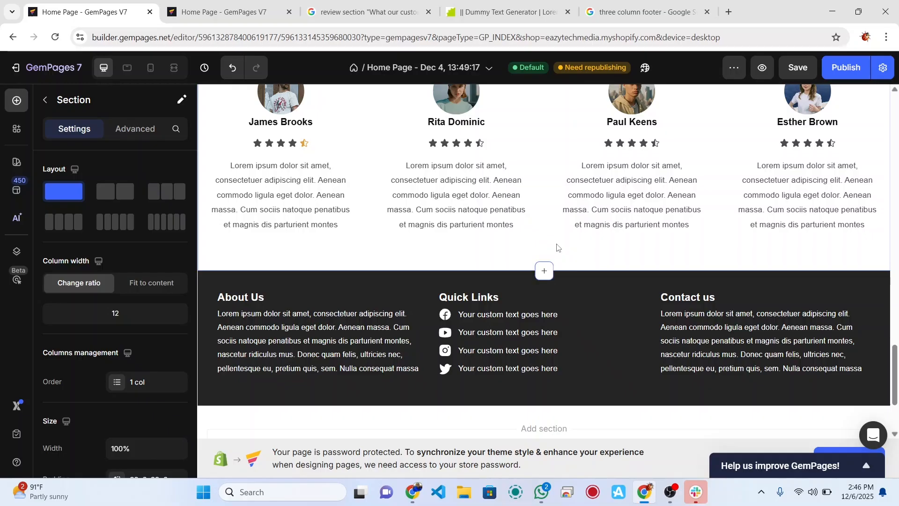
pyautogui.hotkey('ctrl', 's')
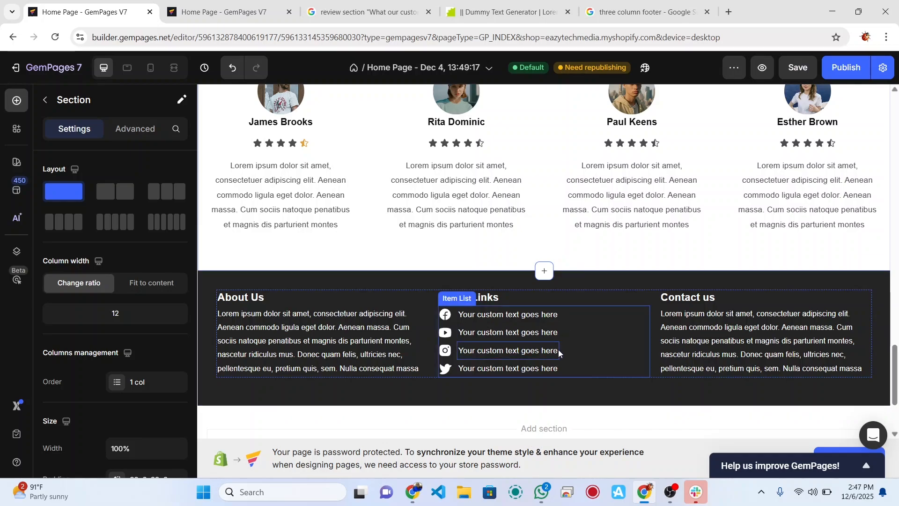
pyautogui.moveTo(630, 390)
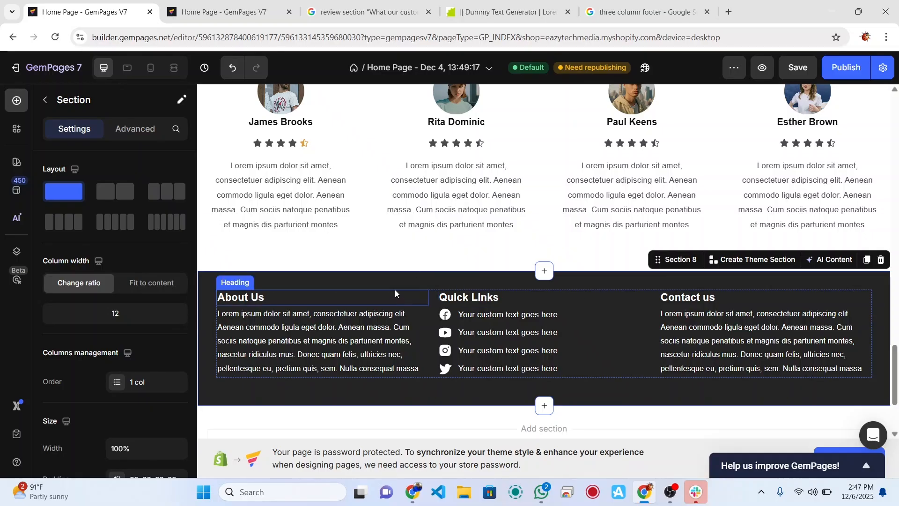
# Step: Set the footer row's column widths to a 3/6/3 ratio
pyautogui.click(432, 295)
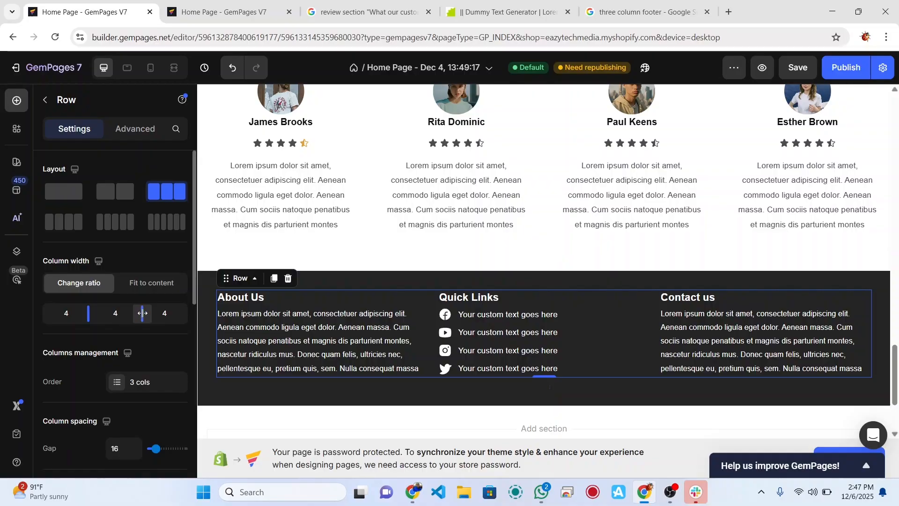
pyautogui.moveTo(142, 313); pyautogui.dragTo(152, 315)
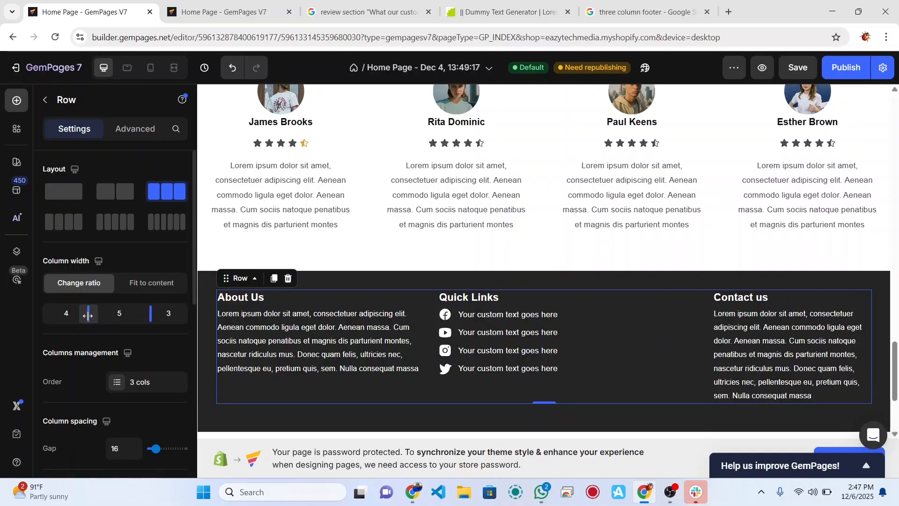
pyautogui.moveTo(88, 313); pyautogui.dragTo(80, 317)
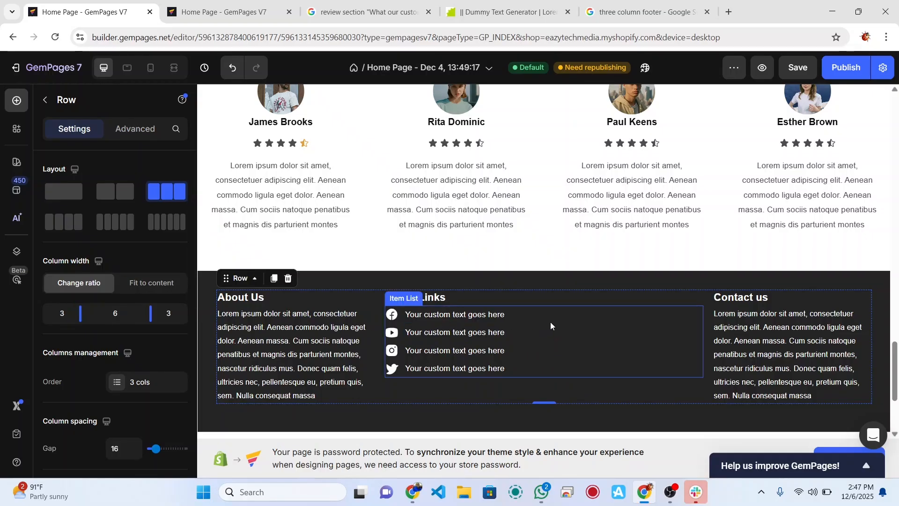
# Step: Centre the Quick Links heading and its icon list within the middle column
pyautogui.click(500, 299)
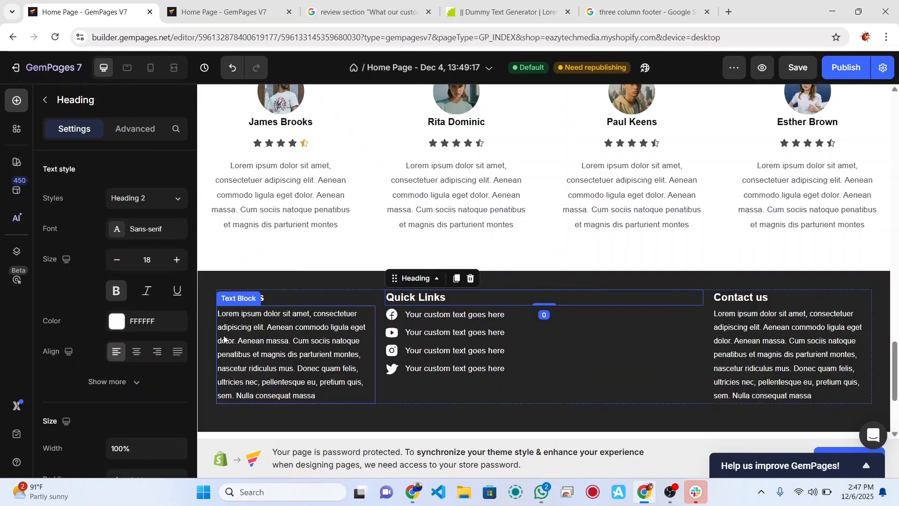
pyautogui.click(136, 351)
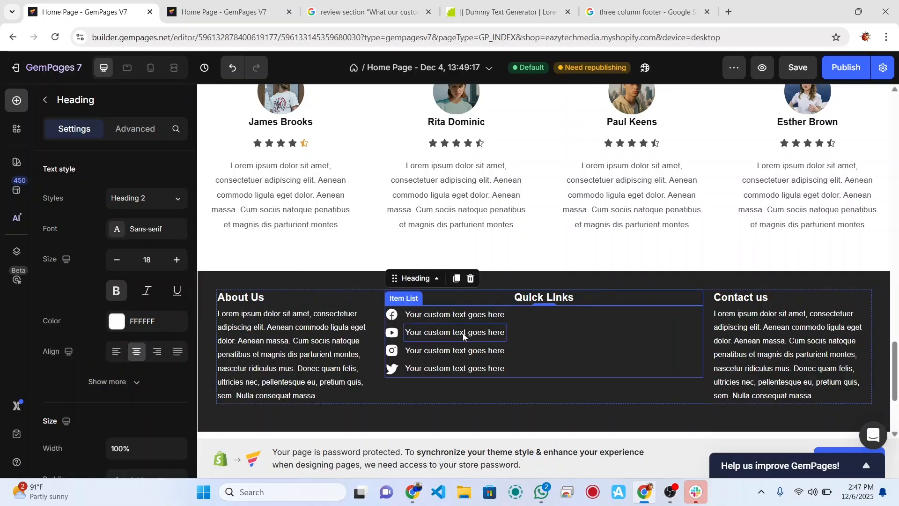
pyautogui.click(527, 368)
pyautogui.scroll(-5, 123, 400)
pyautogui.scroll(-8, 122, 400)
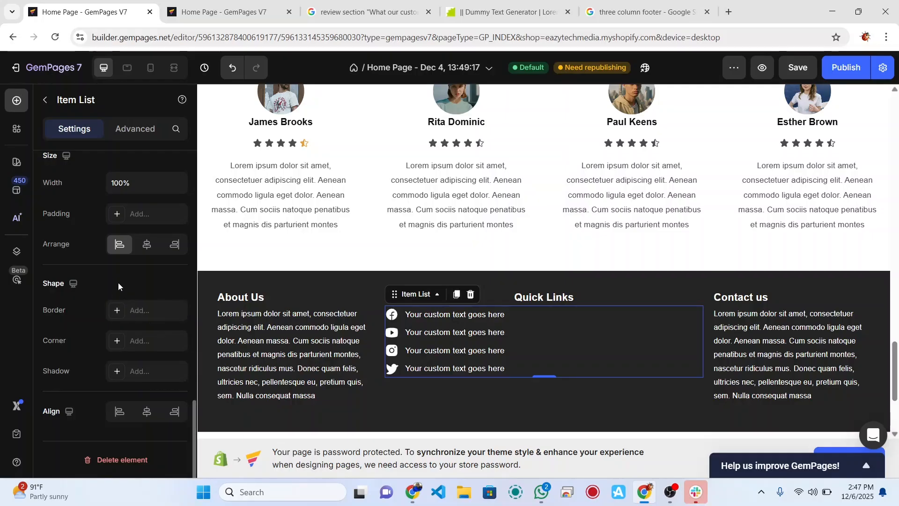
pyautogui.click(146, 245)
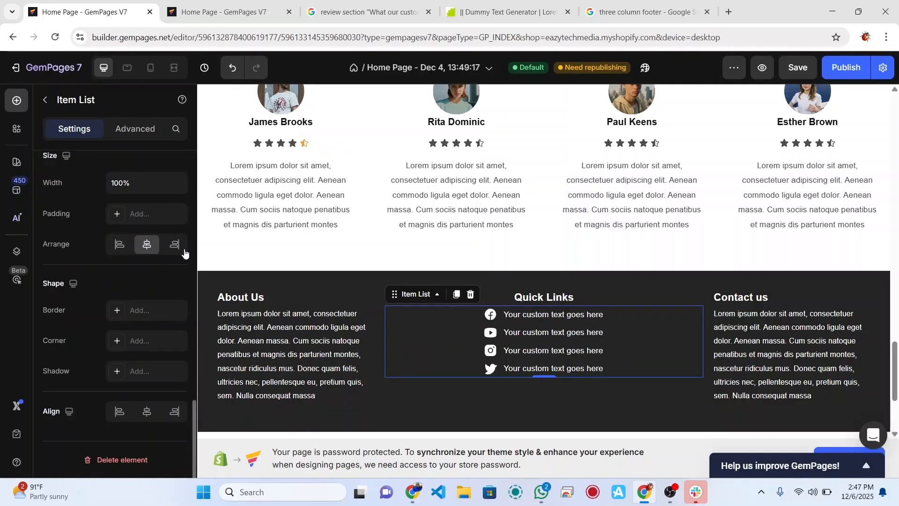
pyautogui.click(597, 263)
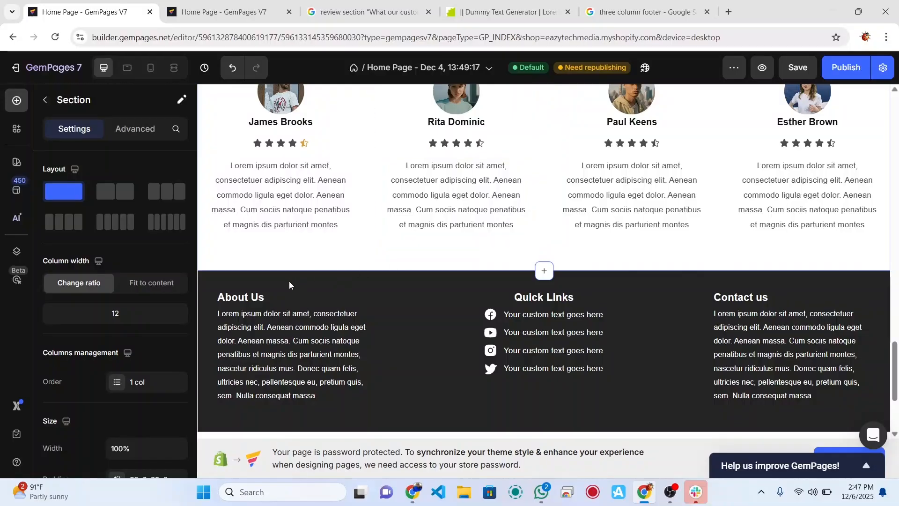
pyautogui.click(549, 299)
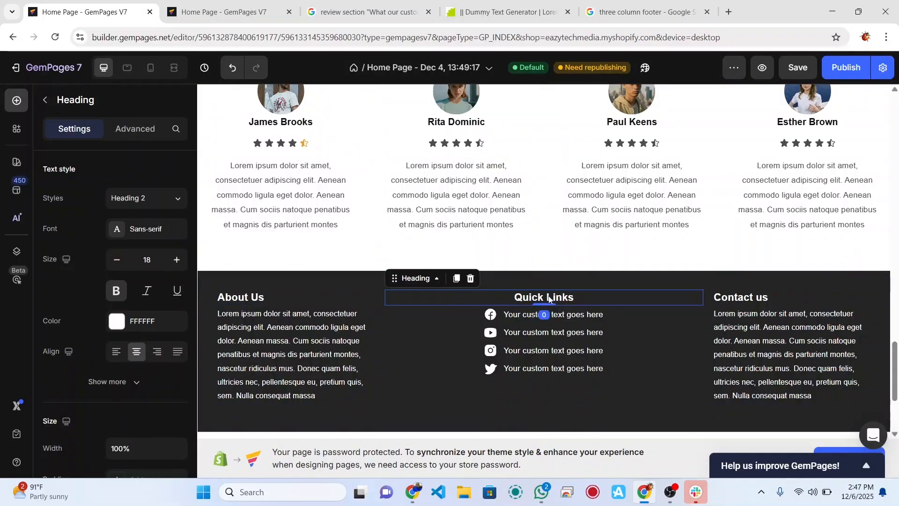
pyautogui.click(118, 354)
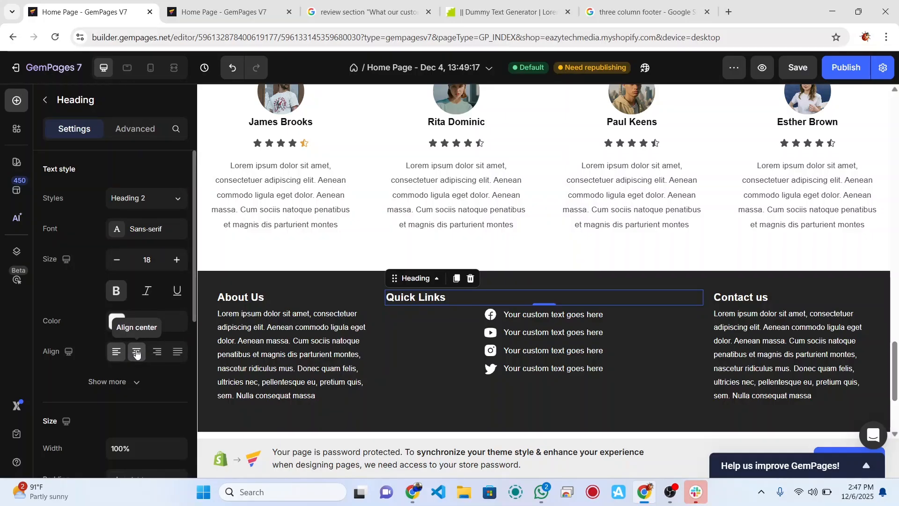
pyautogui.click(137, 354)
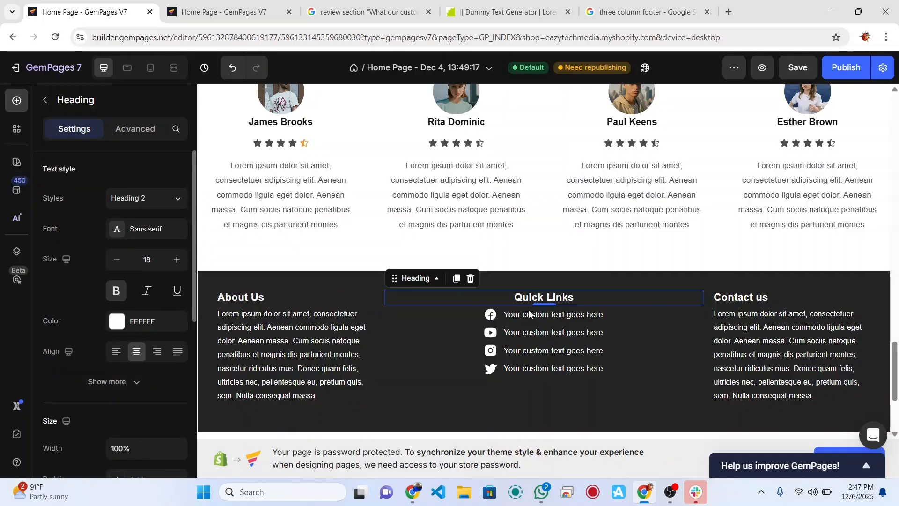
# Step: Save the page and switch the editor to the mobile layout
pyautogui.click(620, 405)
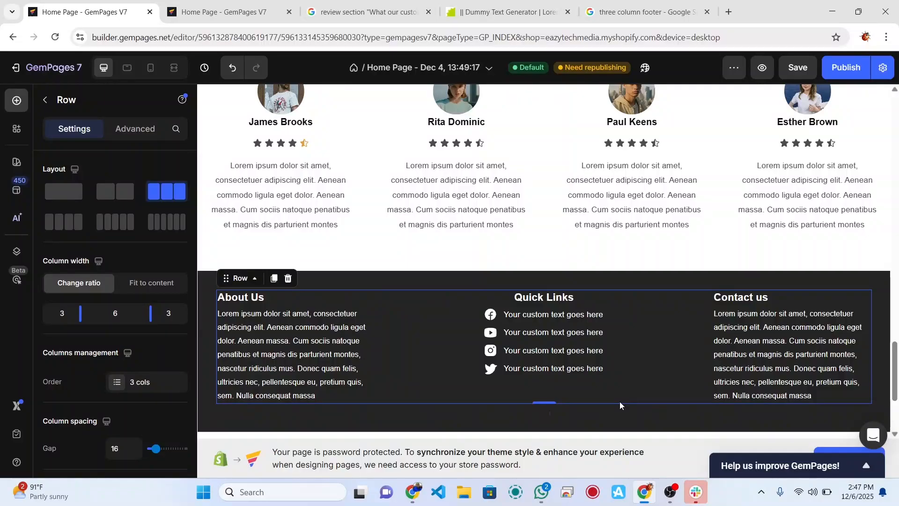
pyautogui.hotkey('ctrl', 's')
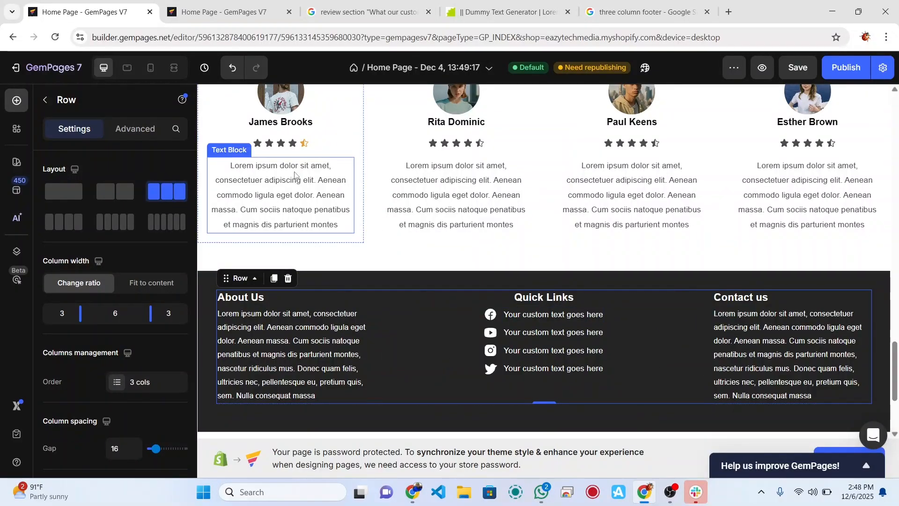
pyautogui.click(151, 69)
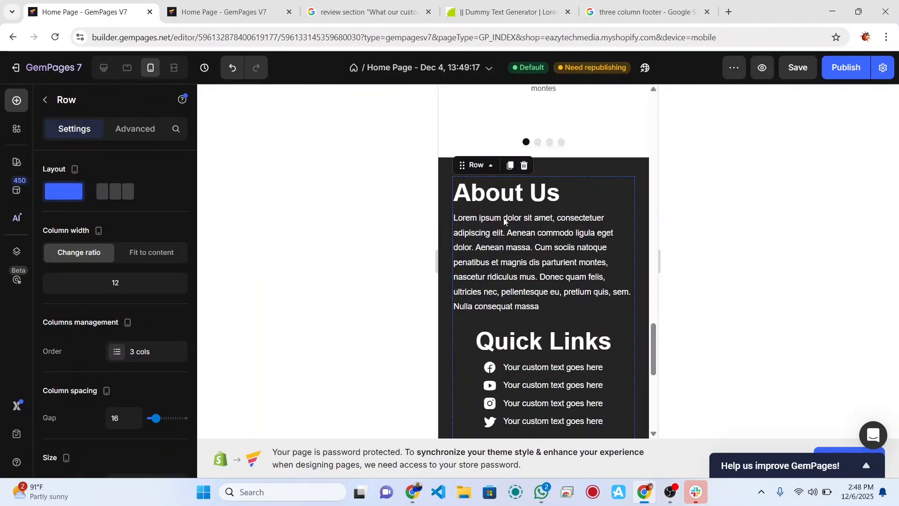
# Step: Set the mobile About Us heading size to 16, restoring its text after an accidental deletion
pyautogui.click(515, 177)
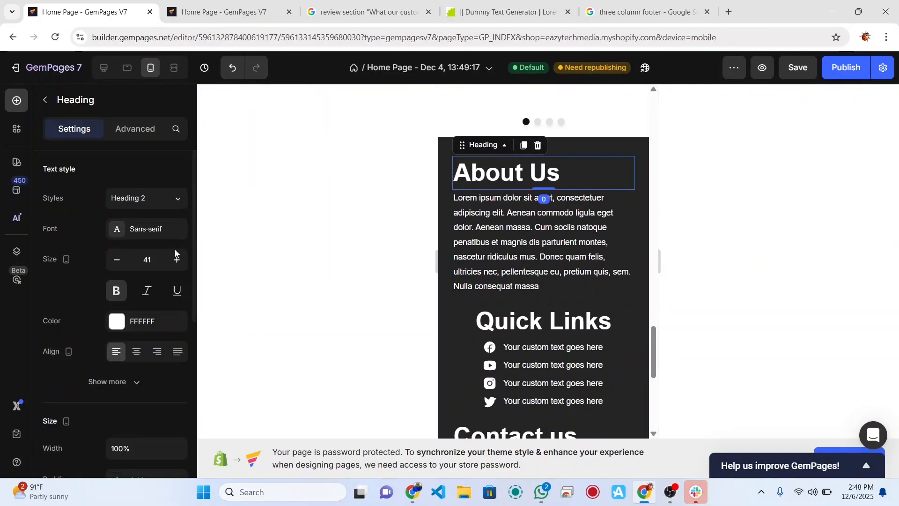
pyautogui.doubleClick(148, 259)
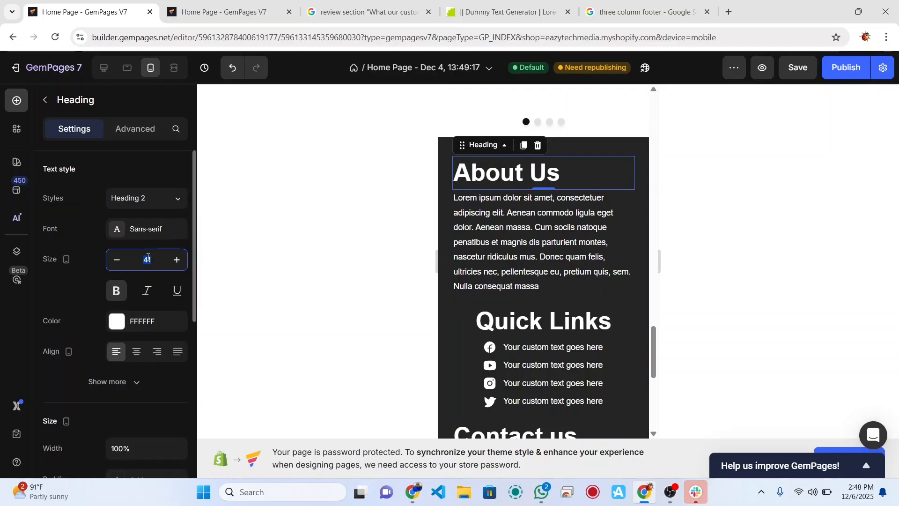
pyautogui.write('16')
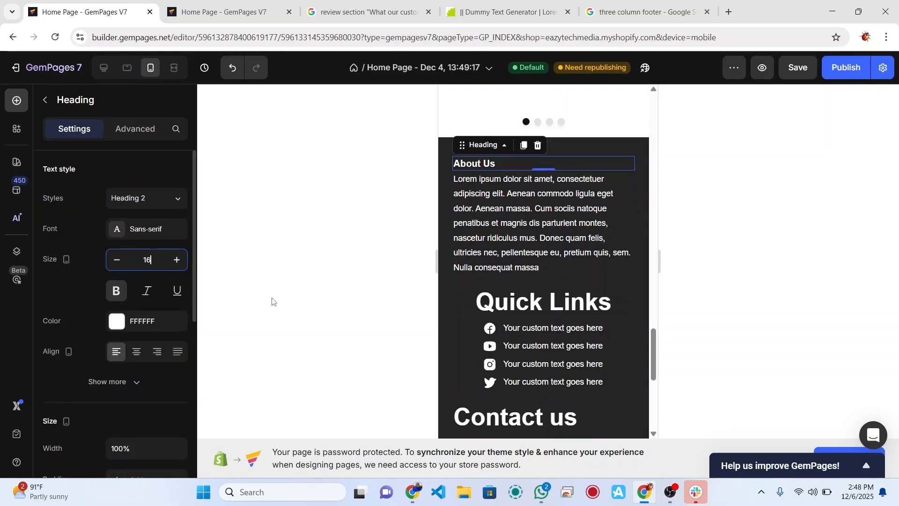
pyautogui.click(506, 165)
pyautogui.hotkey('ctrl', 'a')
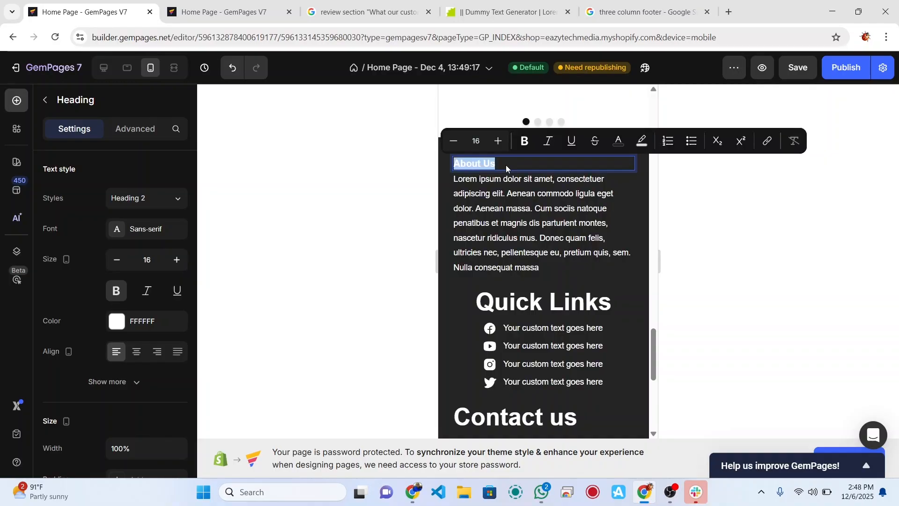
pyautogui.press('BackSpace')
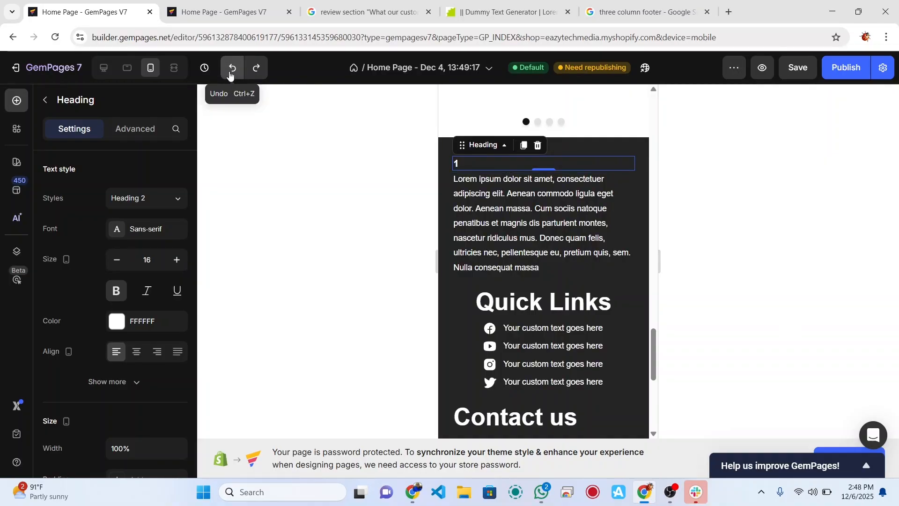
pyautogui.click(230, 71)
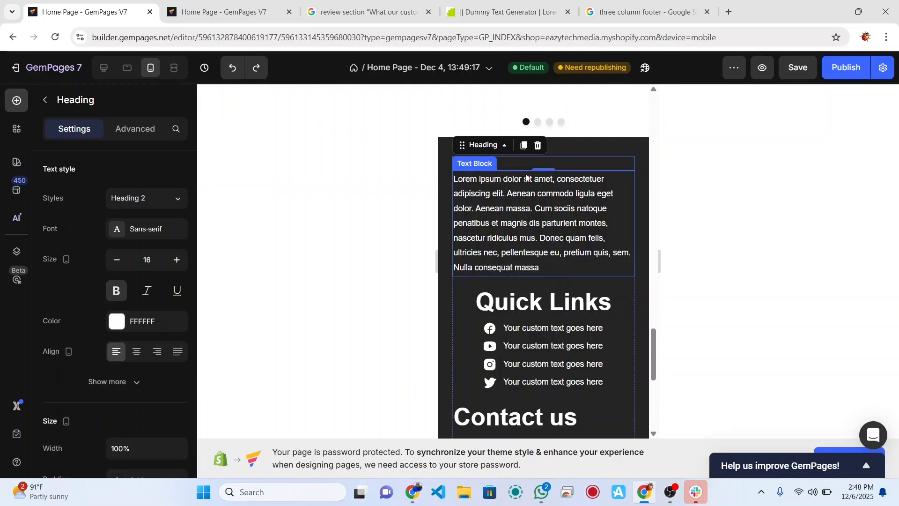
# Step: Set the About Us paragraph text size to 12 on mobile
pyautogui.click(509, 184)
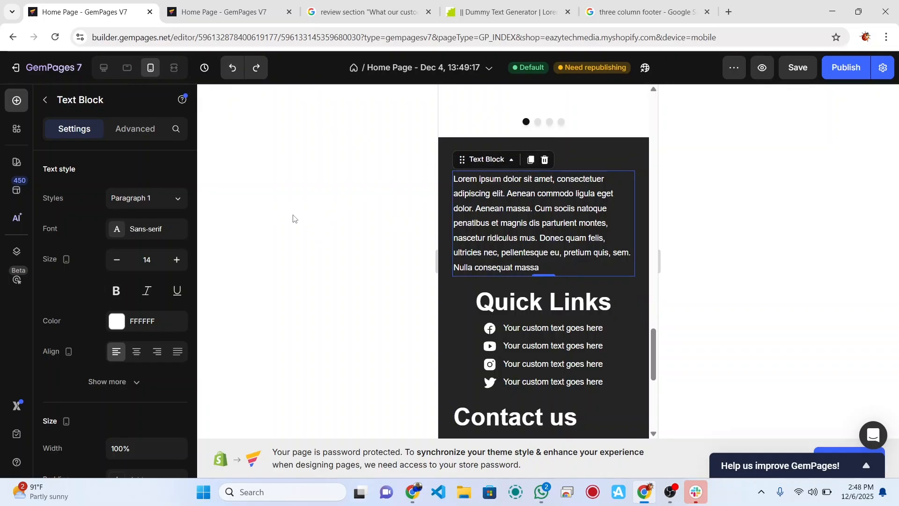
pyautogui.doubleClick(146, 258)
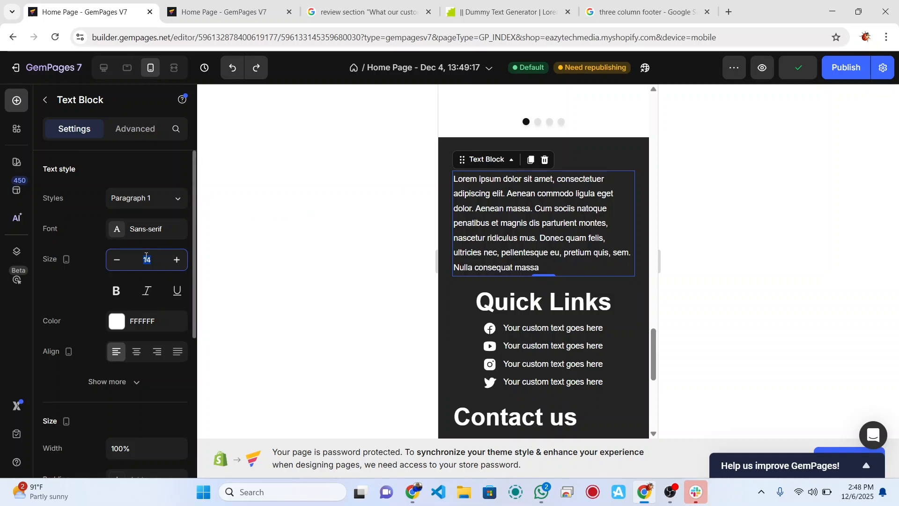
pyautogui.write('12')
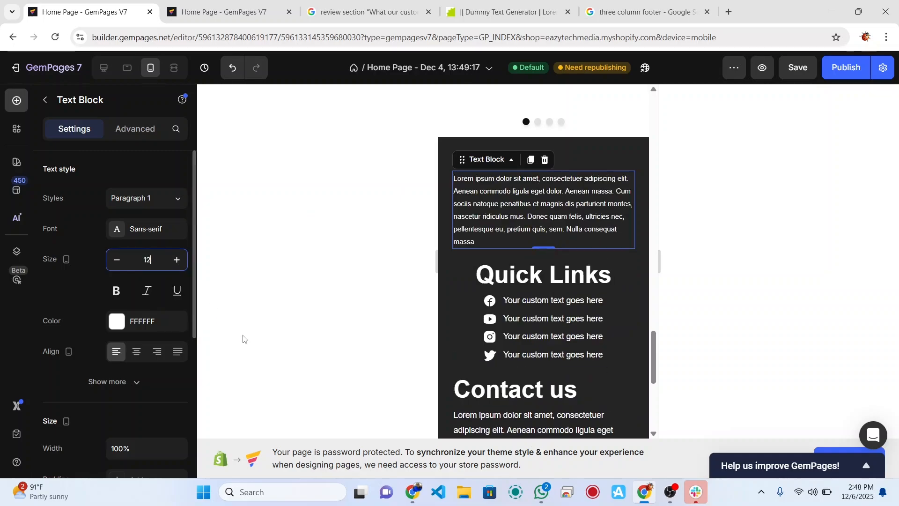
pyautogui.click(519, 281)
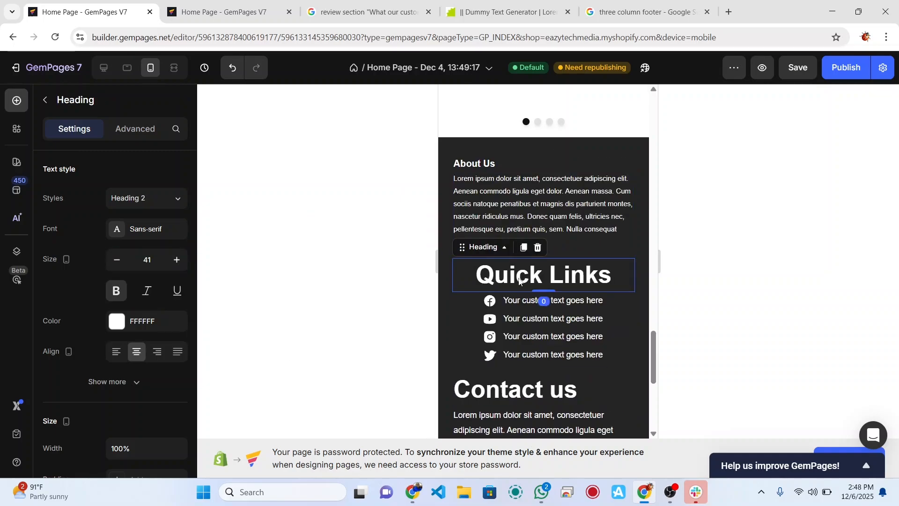
# Step: Set the Quick Links heading size to 18 and shrink the list icons from 24 to 18
pyautogui.doubleClick(149, 258)
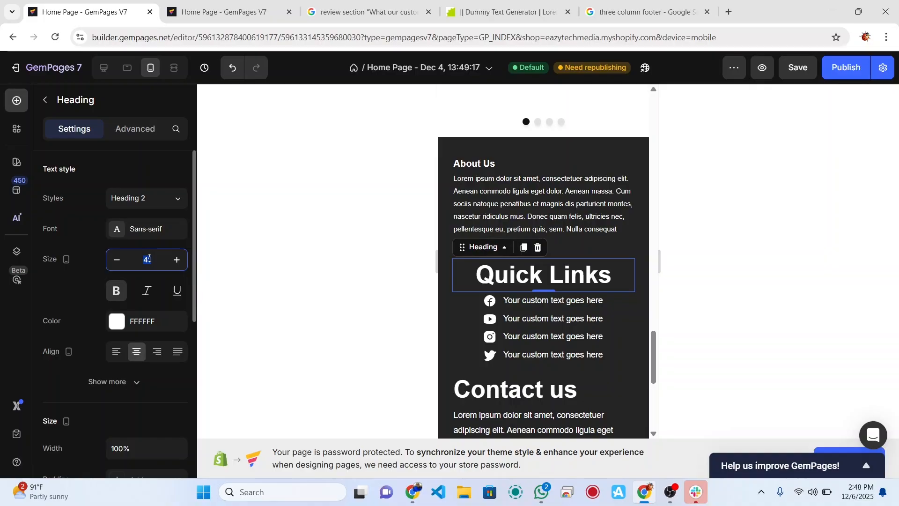
pyautogui.write('18')
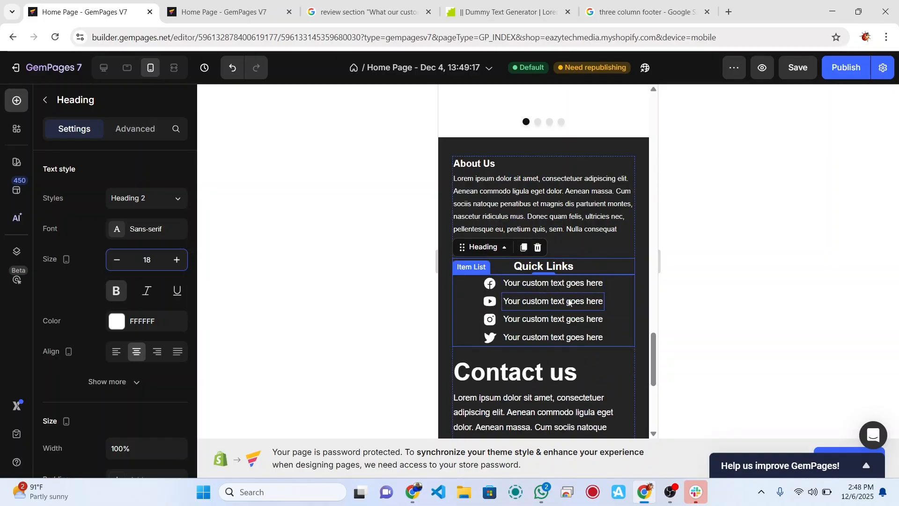
pyautogui.click(582, 328)
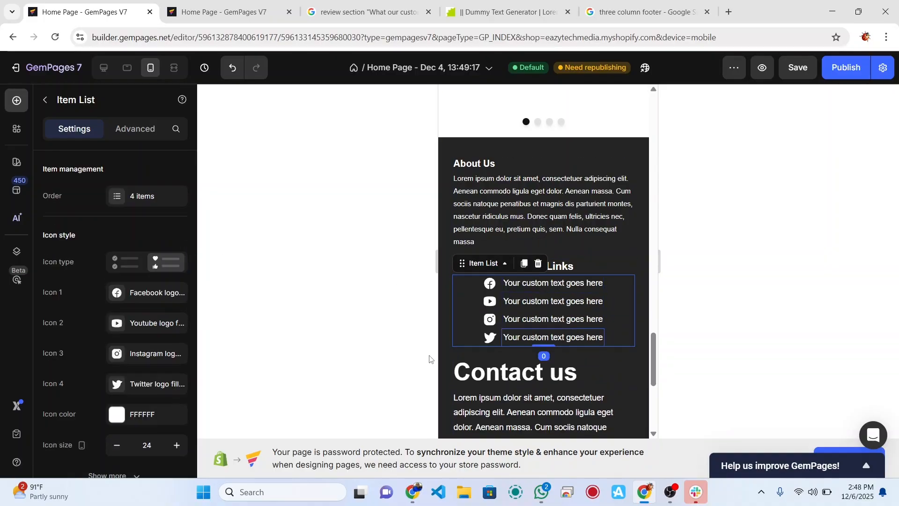
pyautogui.scroll(-1, 132, 424)
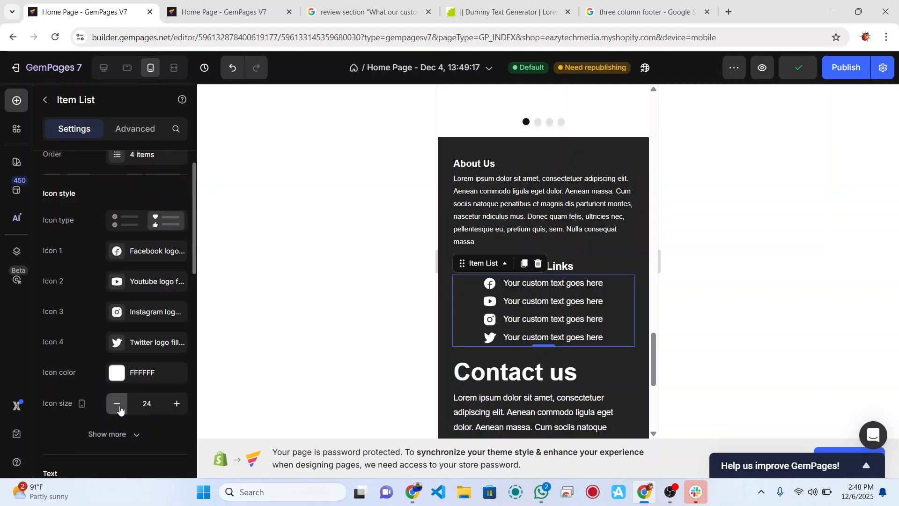
pyautogui.click(120, 410)
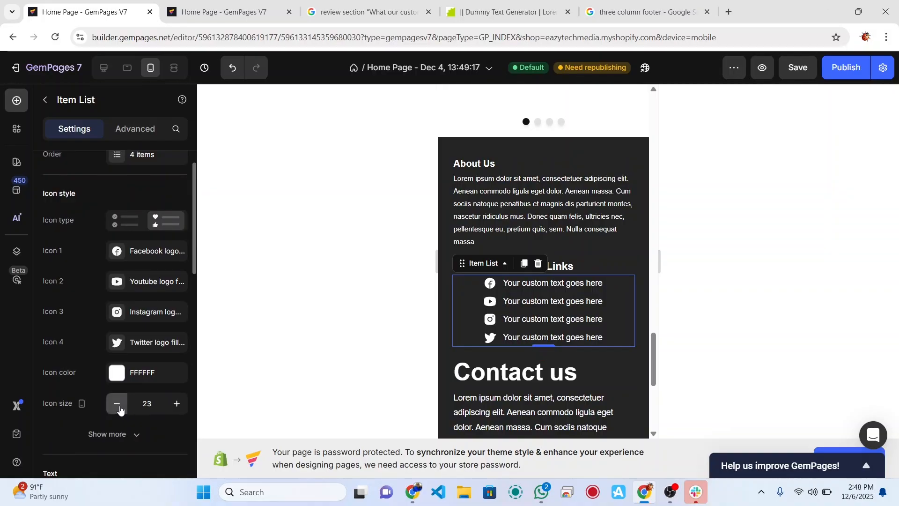
pyautogui.click(120, 410)
pyautogui.click(120, 410)
pyautogui.click(120, 410)
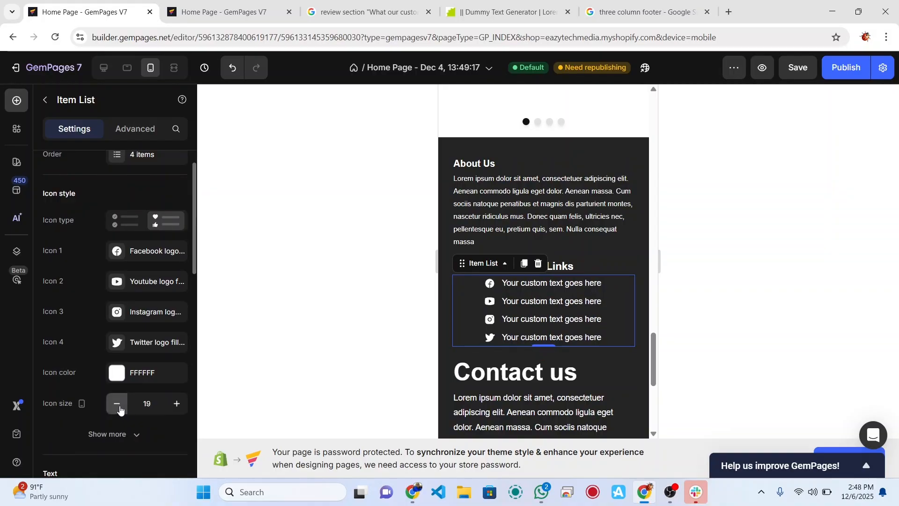
pyautogui.click(119, 410)
pyautogui.click(120, 409)
# Step: Set the Quick Links item text size to 13 and save the page
pyautogui.scroll(-3, 120, 415)
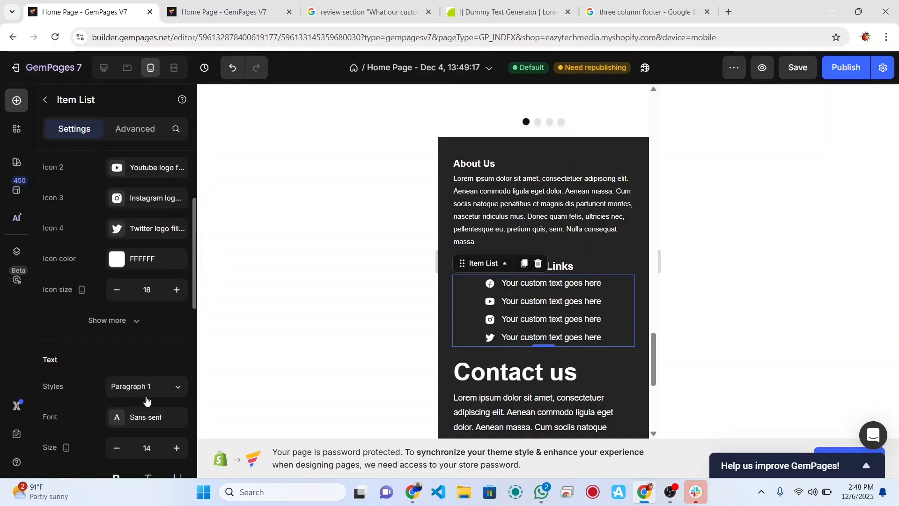
pyautogui.click(150, 452)
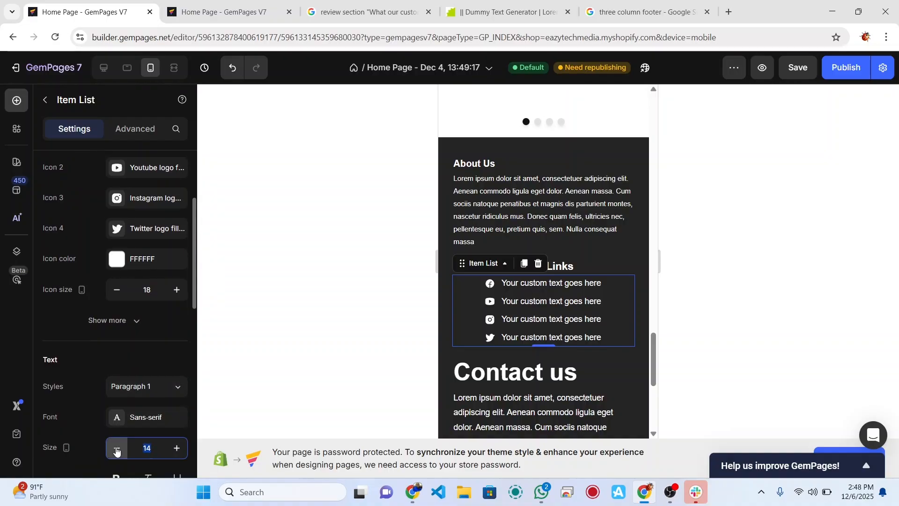
pyautogui.click(117, 449)
pyautogui.click(117, 449)
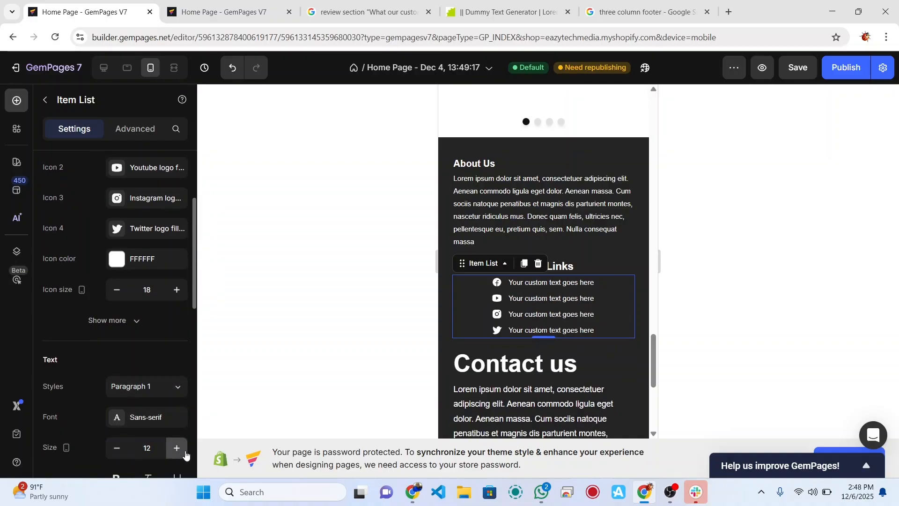
pyautogui.click(176, 448)
pyautogui.hotkey('ctrl', 's')
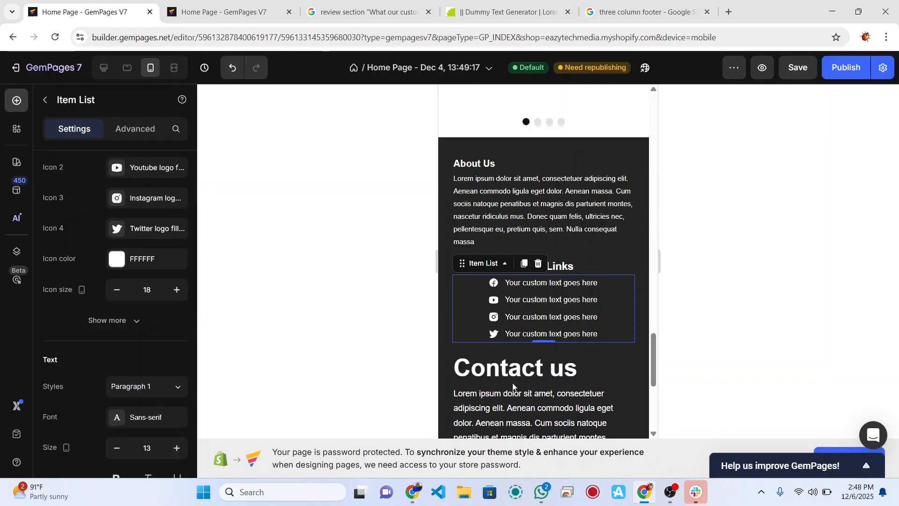
pyautogui.click(471, 372)
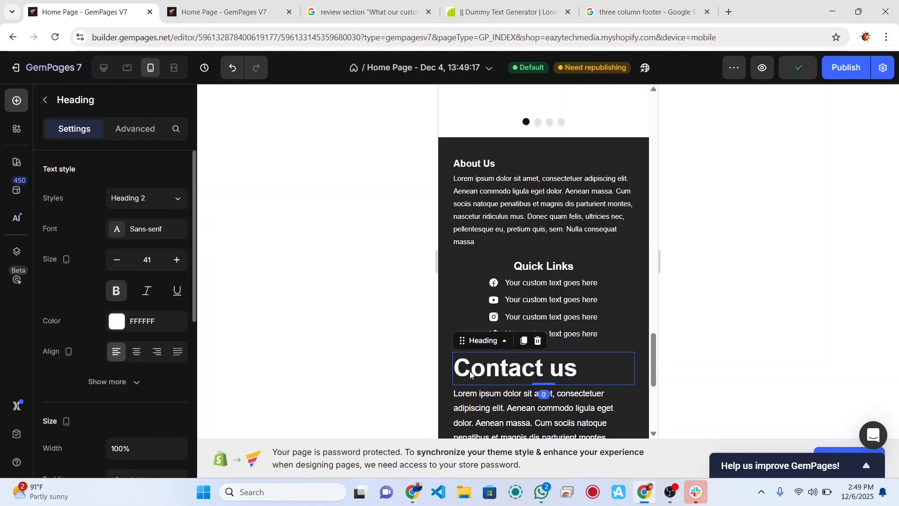
# Step: Set the Contact us heading to size 18 and its paragraph to size 12, then save
pyautogui.doubleClick(148, 261)
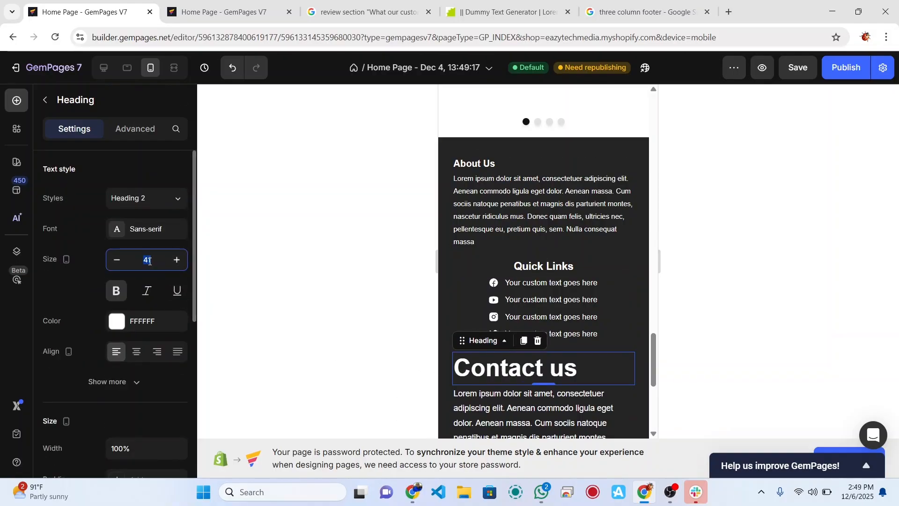
pyautogui.write('18')
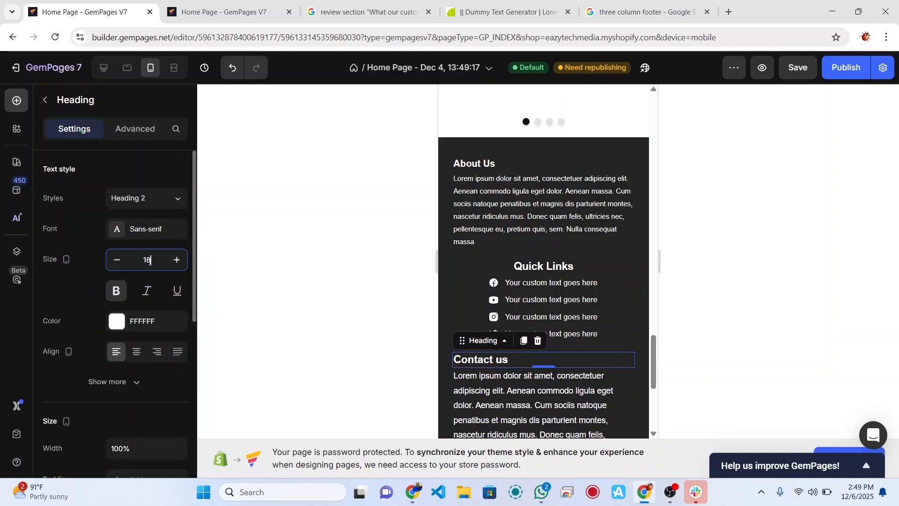
pyautogui.click(532, 408)
pyautogui.doubleClick(150, 259)
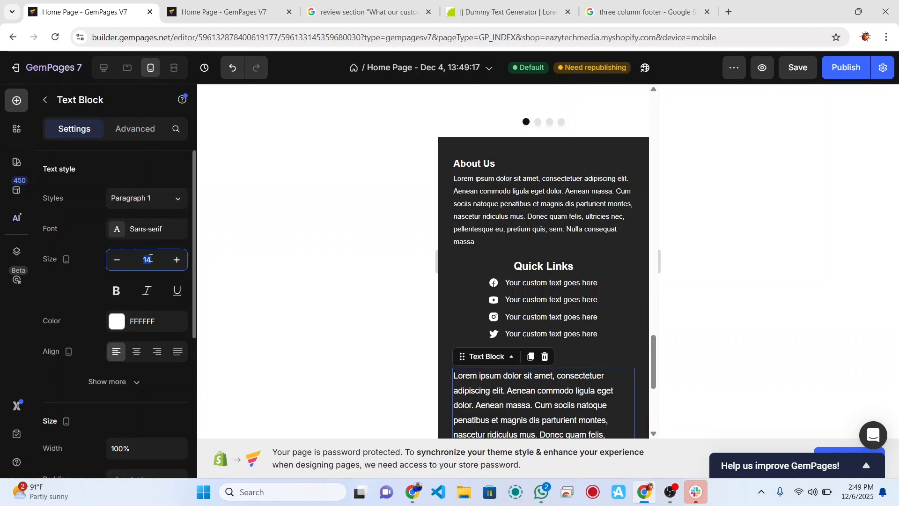
pyautogui.write('12')
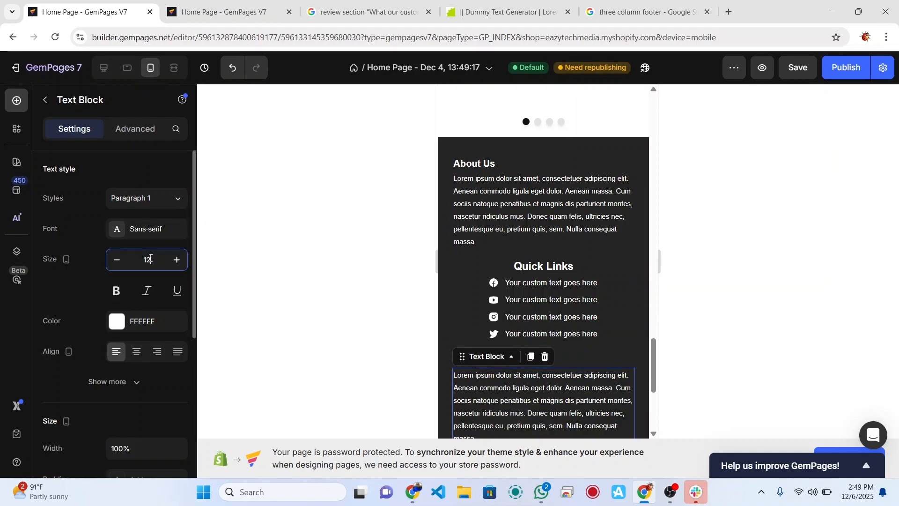
pyautogui.scroll(-4, 557, 333)
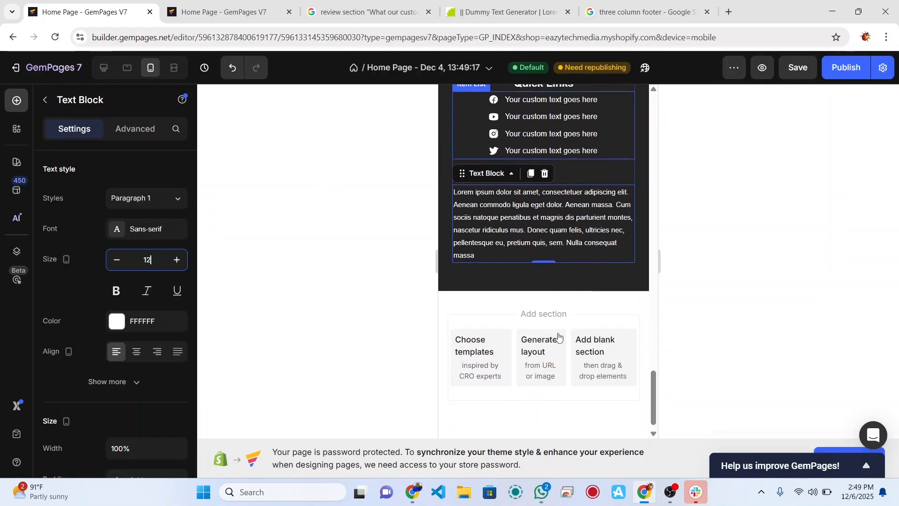
pyautogui.scroll(3, 558, 227)
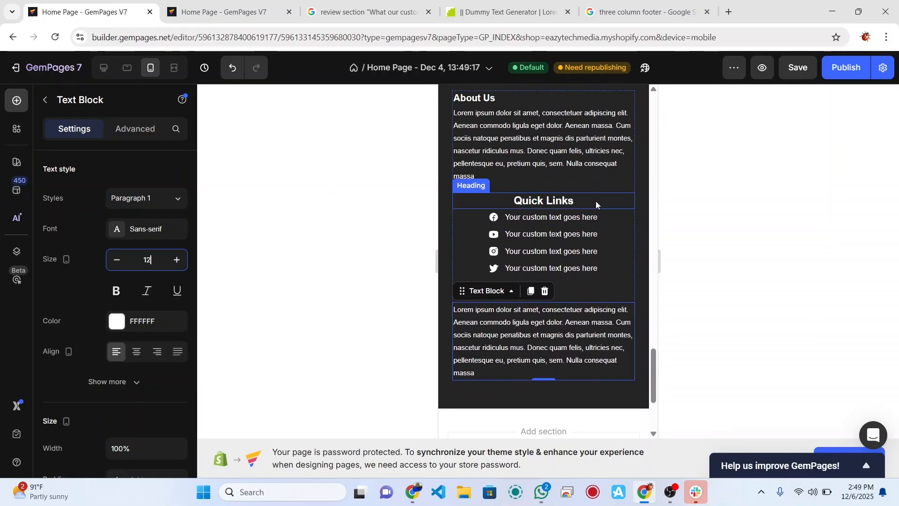
pyautogui.hotkey('ctrl', 's')
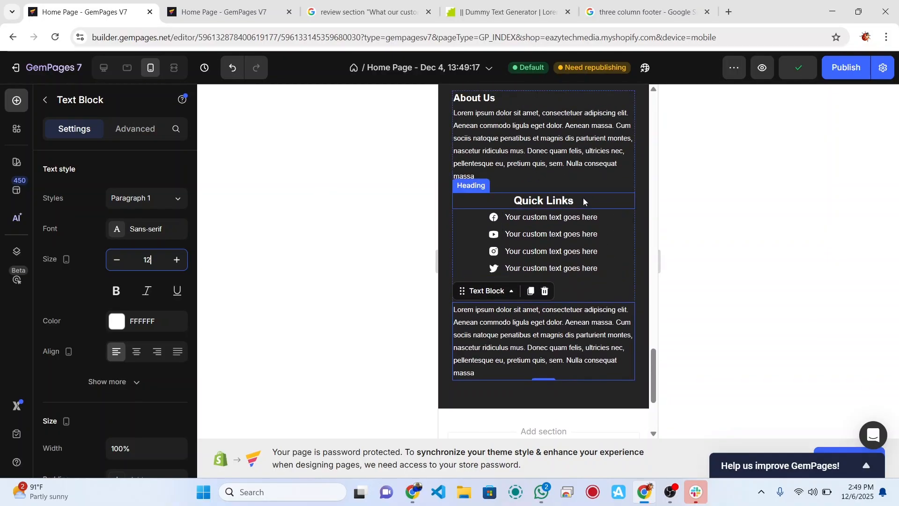
# Step: Left-align the Quick Links heading and its icon list items on mobile
pyautogui.click(583, 198)
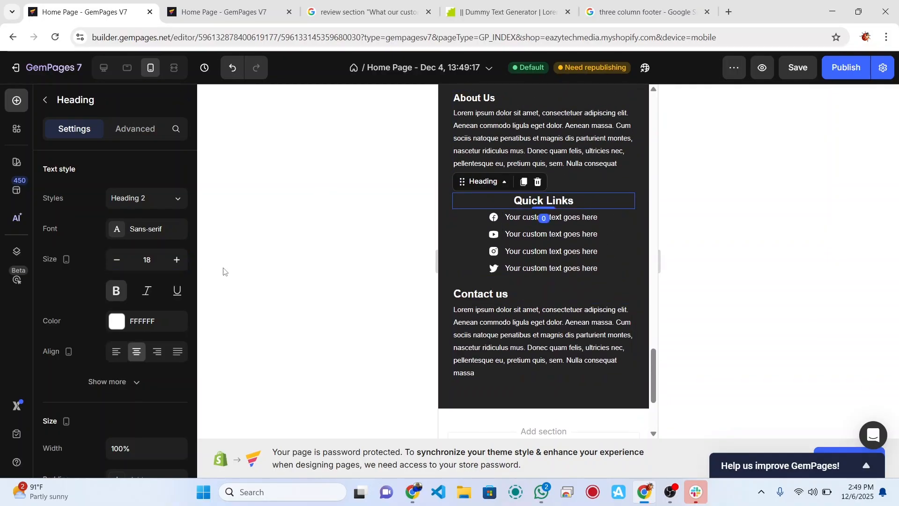
pyautogui.click(118, 352)
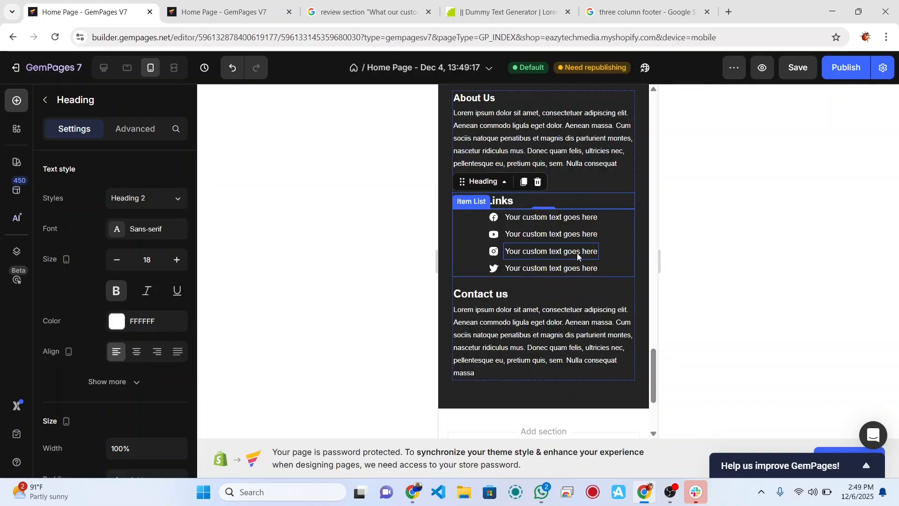
pyautogui.click(617, 268)
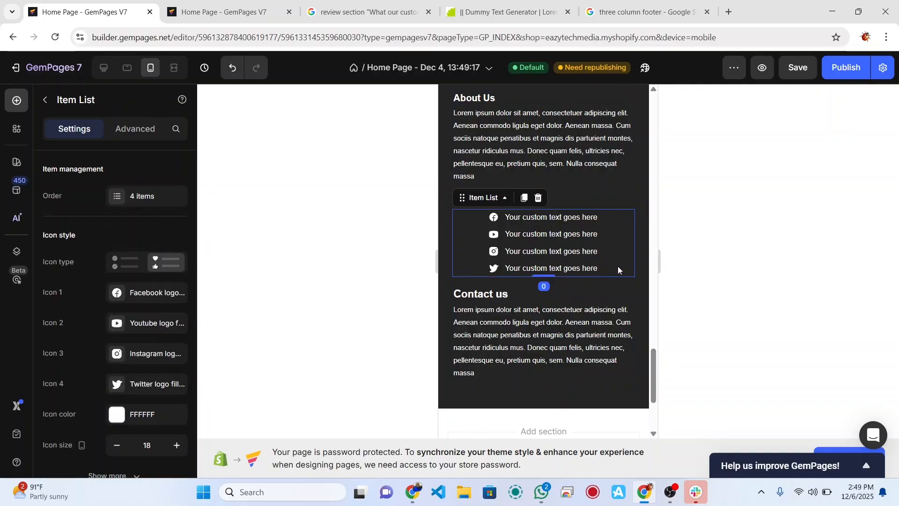
pyautogui.scroll(-5, 137, 336)
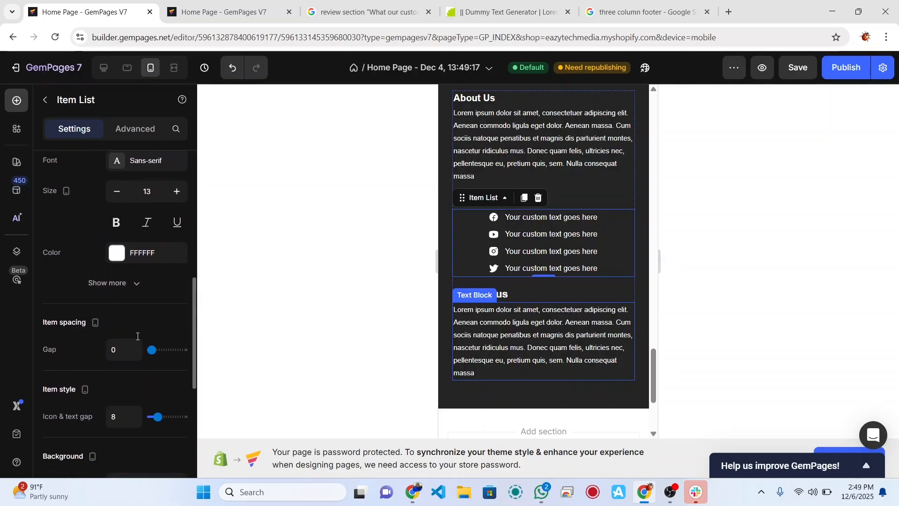
pyautogui.scroll(-5, 138, 336)
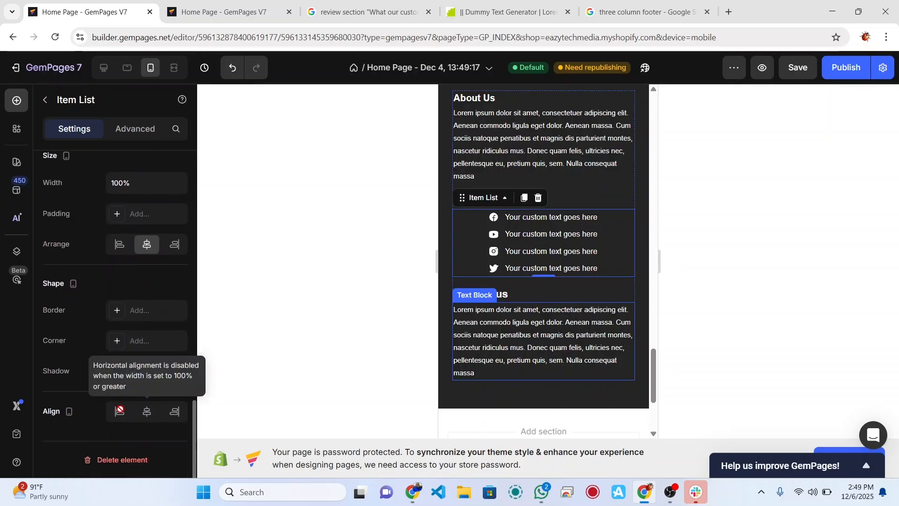
pyautogui.click(122, 243)
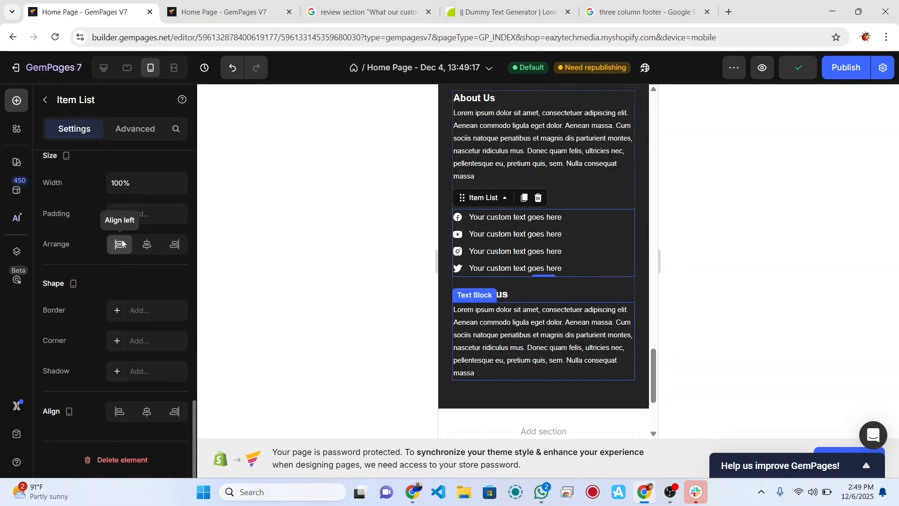
# Step: Set the Featured products heading size to 25 for mobile
pyautogui.click(642, 173)
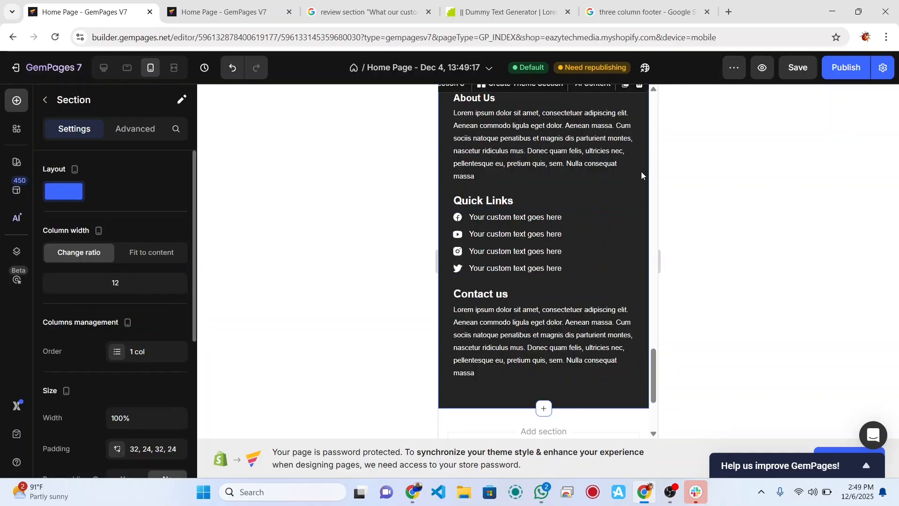
pyautogui.scroll(2, 642, 175)
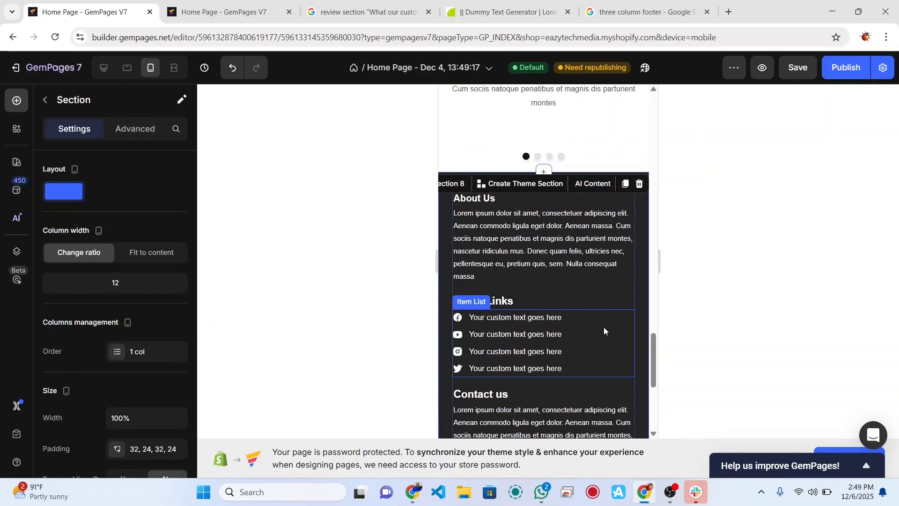
pyautogui.scroll(4, 603, 327)
pyautogui.scroll(10, 604, 330)
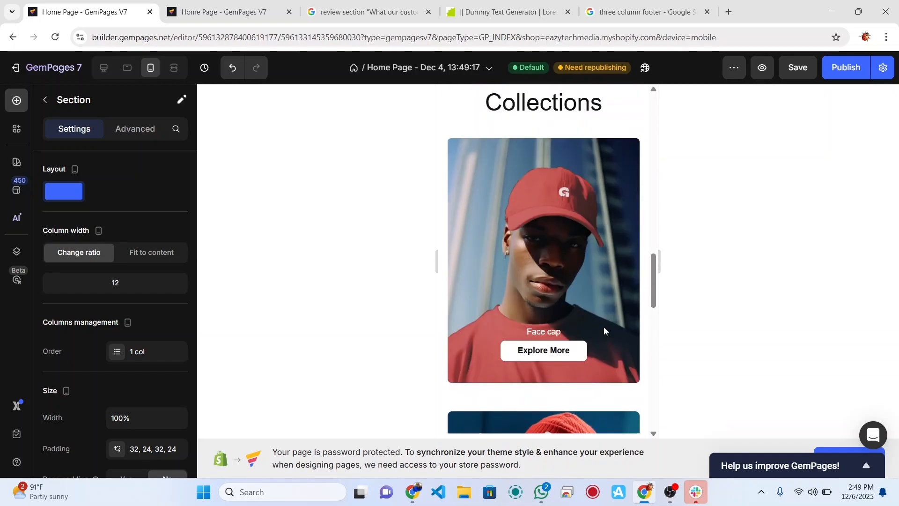
pyautogui.scroll(6, 604, 331)
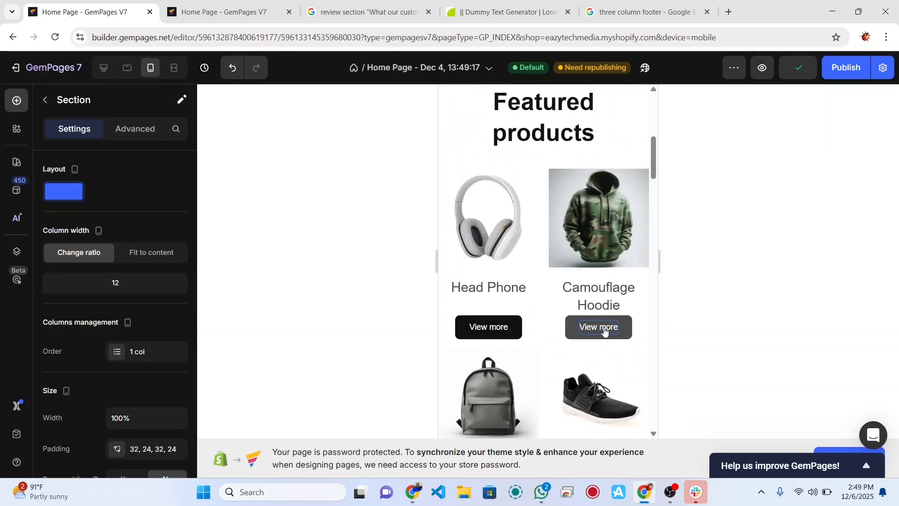
pyautogui.scroll(2, 604, 331)
pyautogui.click(546, 245)
pyautogui.scroll(-1, 572, 214)
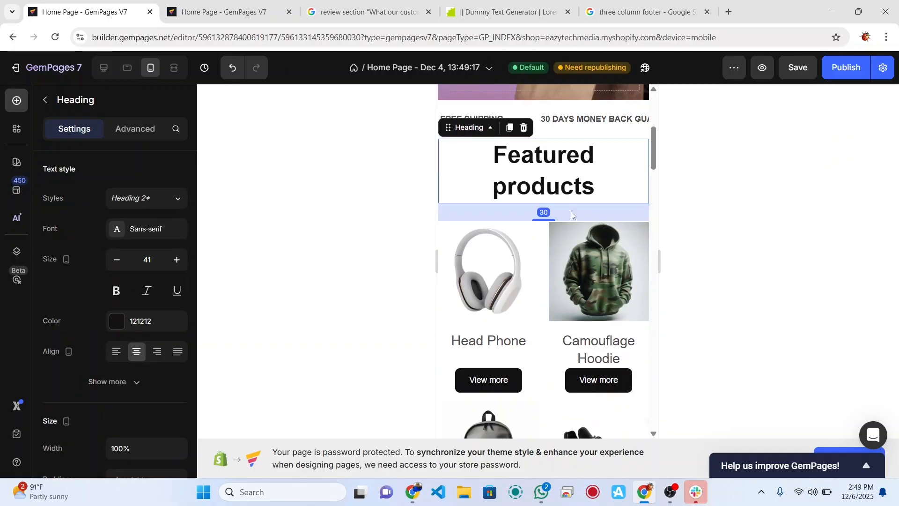
pyautogui.doubleClick(150, 258)
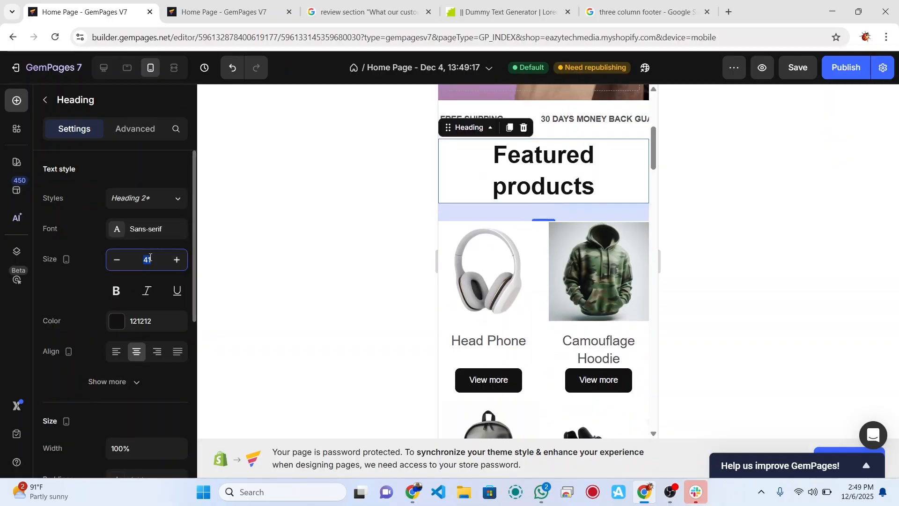
pyautogui.write('25')
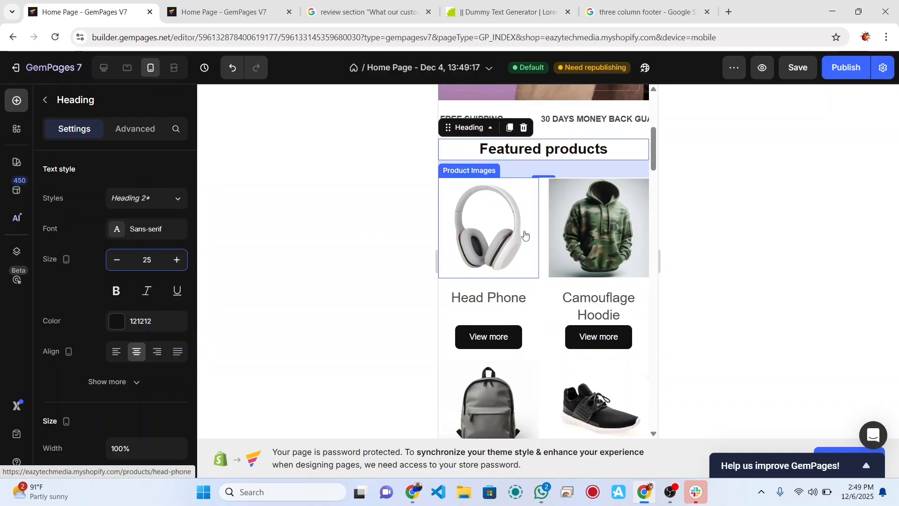
# Step: Reduce the top hero heading size from 41 to 25 and save the page
pyautogui.scroll(2, 529, 286)
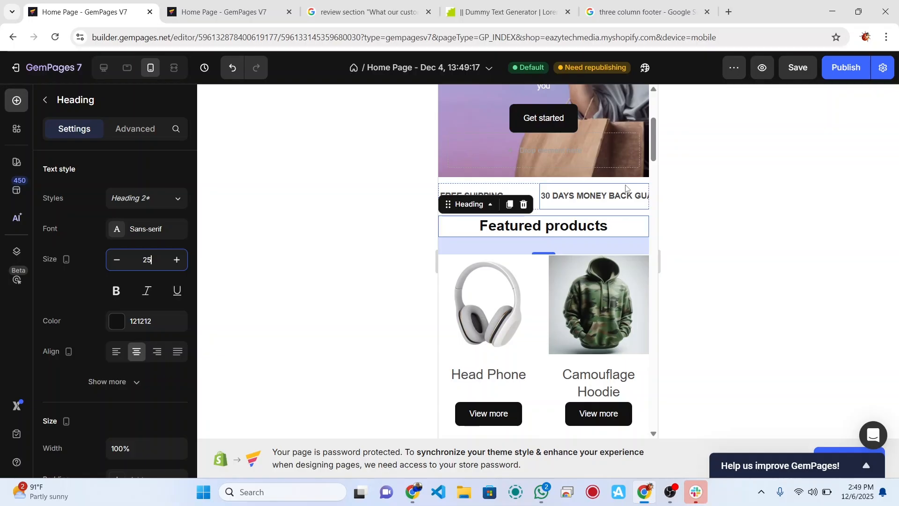
pyautogui.scroll(4, 625, 185)
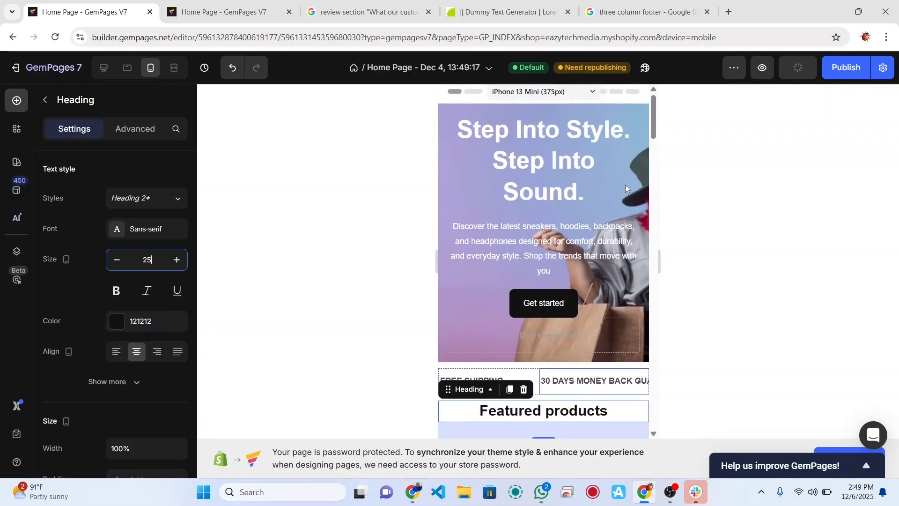
pyautogui.click(562, 164)
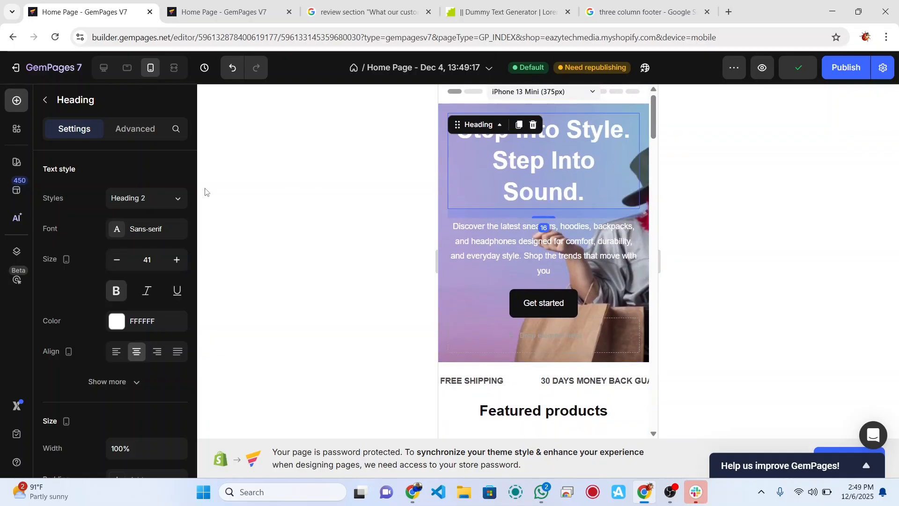
pyautogui.click(152, 258)
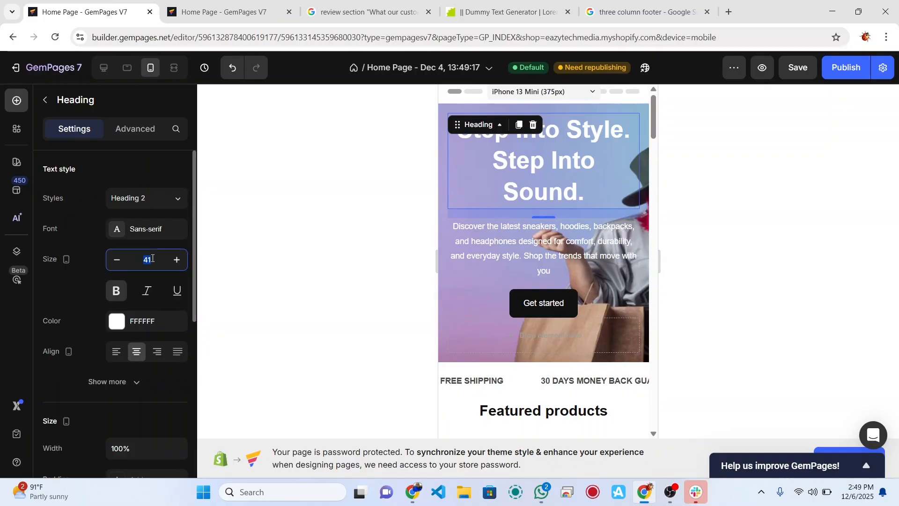
pyautogui.write('25')
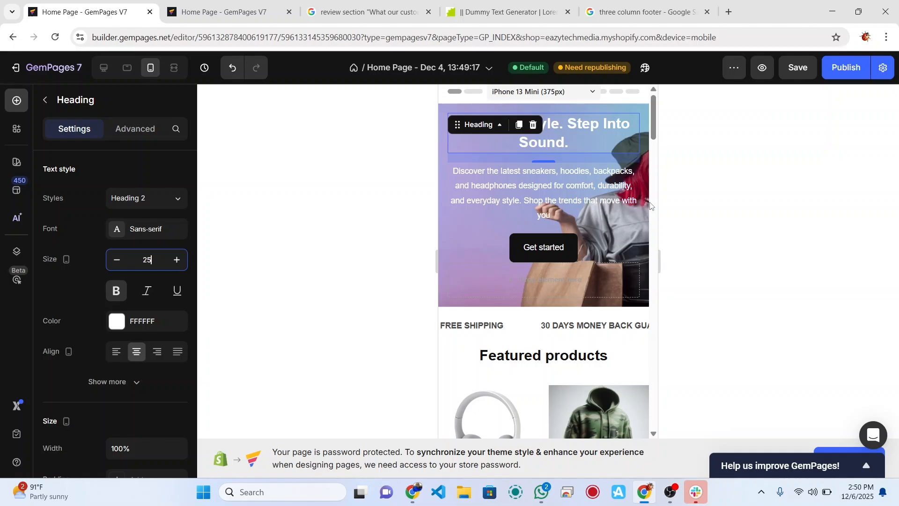
pyautogui.hotkey('ctrl', 's')
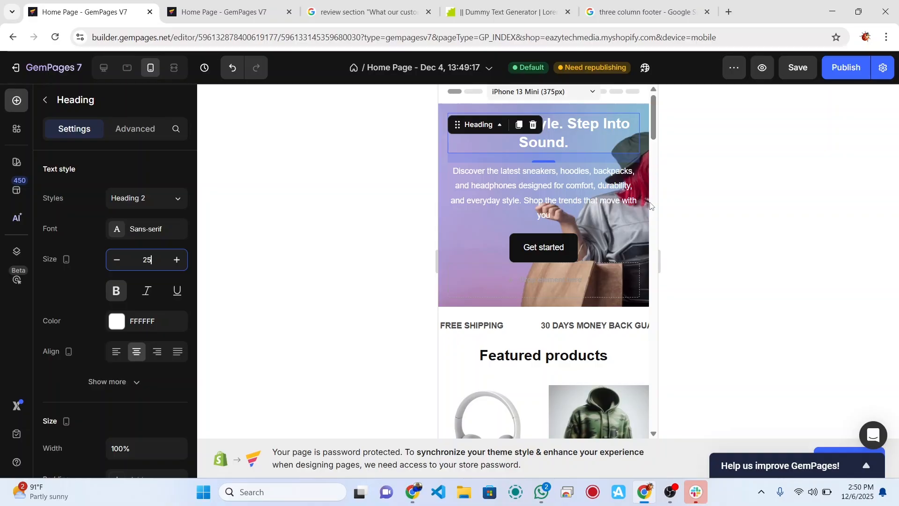
# Step: Change the mobile 'Discover more of the collection' heading size to 27 so it fits on two lines
pyautogui.scroll(-5, 524, 230)
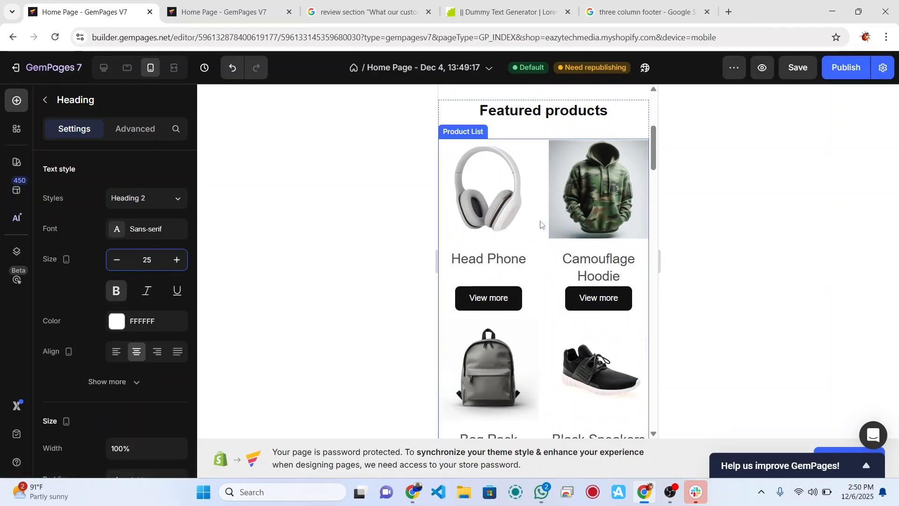
pyautogui.scroll(-7, 540, 224)
pyautogui.scroll(-3, 540, 224)
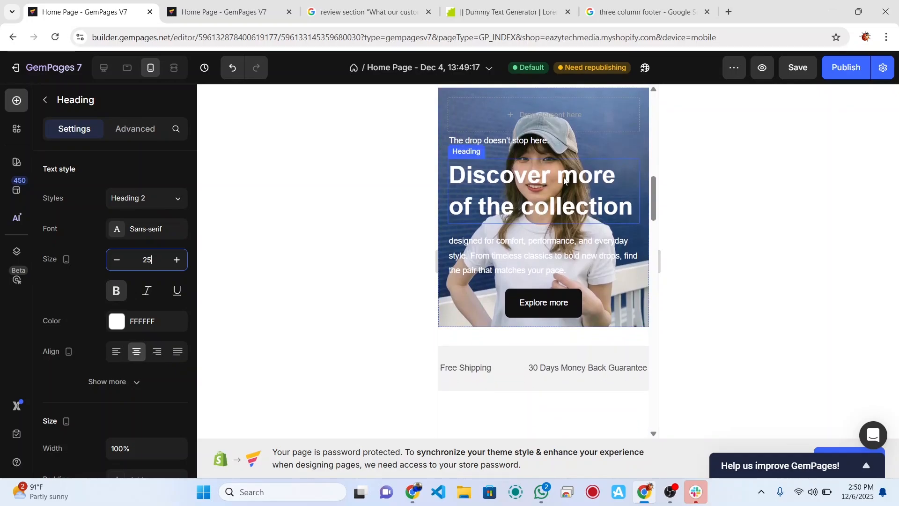
pyautogui.click(565, 181)
pyautogui.doubleClick(148, 260)
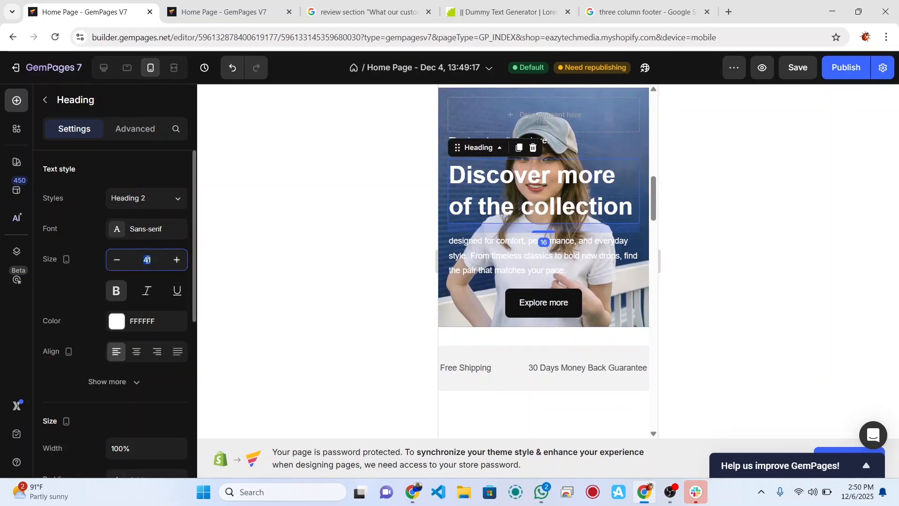
pyautogui.write('27')
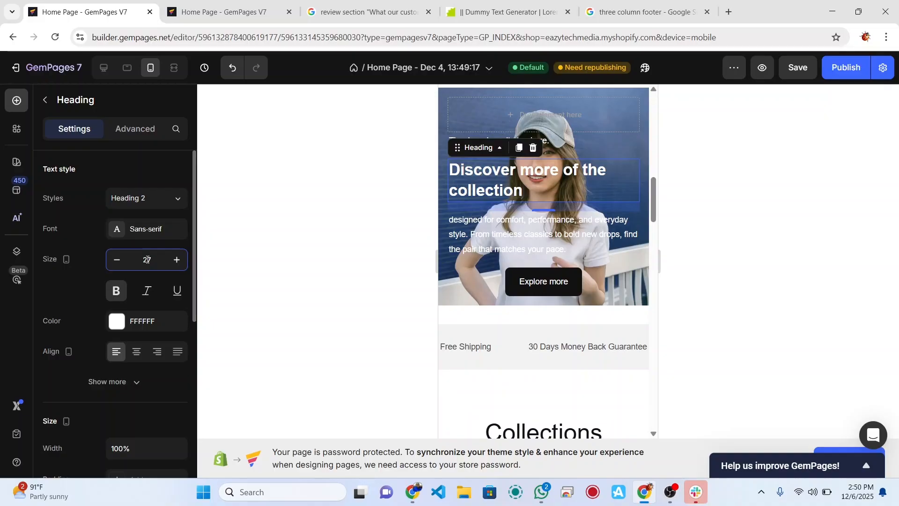
# Step: Scroll down through the whole mobile home page and back up to review the resized headings
pyautogui.scroll(-1, 546, 277)
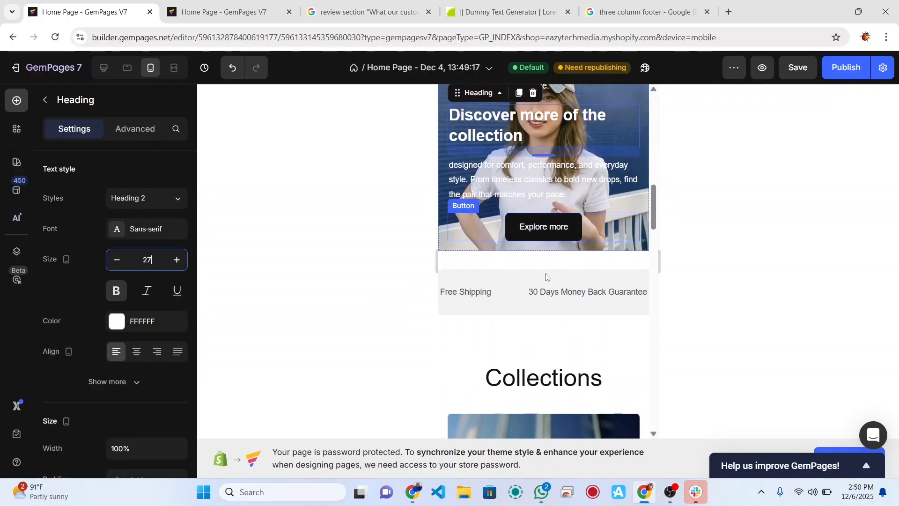
pyautogui.scroll(-1, 547, 277)
pyautogui.scroll(-1, 588, 281)
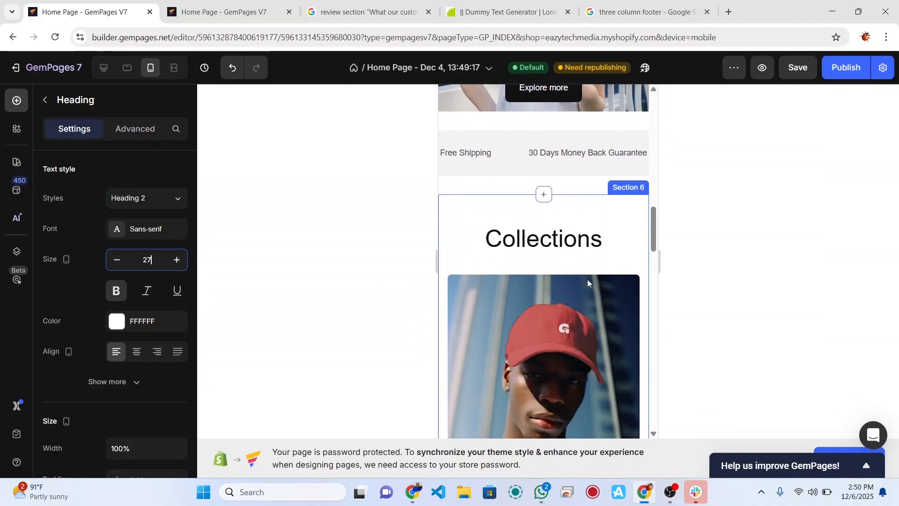
pyautogui.scroll(-9, 588, 280)
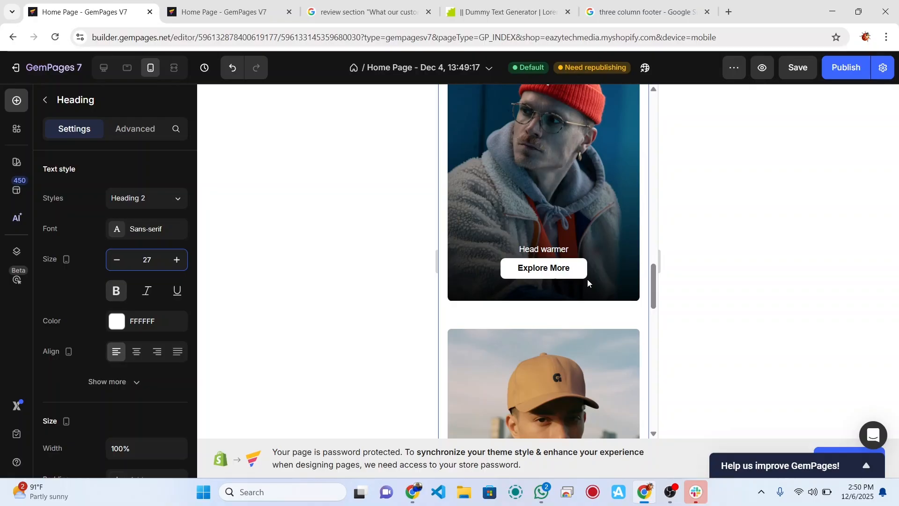
pyautogui.scroll(-2, 587, 280)
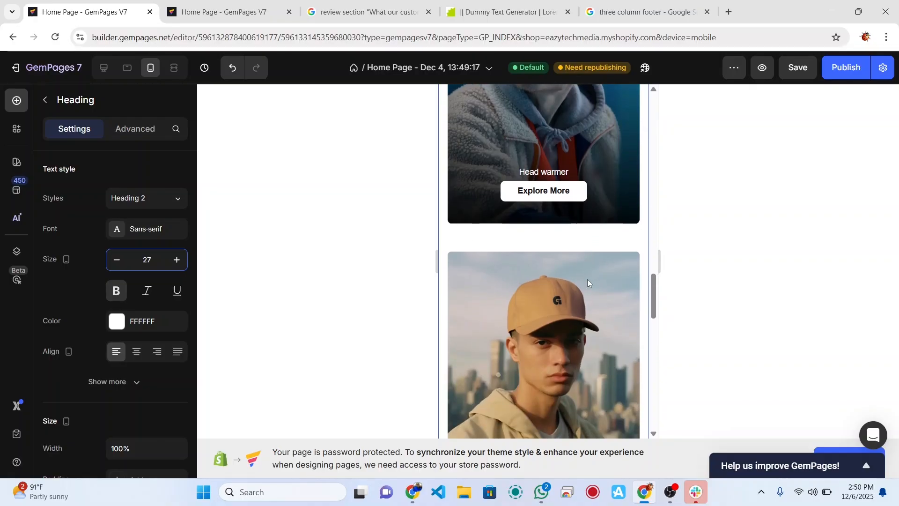
pyautogui.scroll(-10, 588, 280)
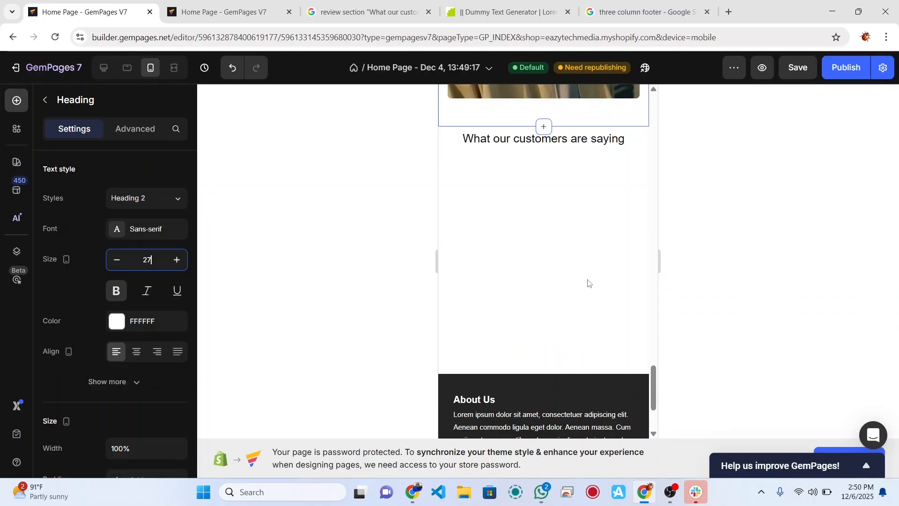
pyautogui.scroll(-8, 604, 389)
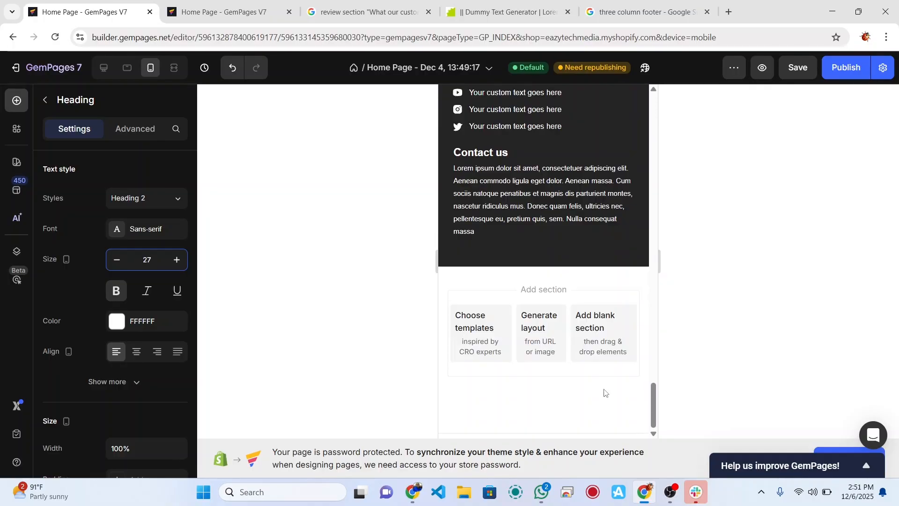
pyautogui.scroll(6, 576, 175)
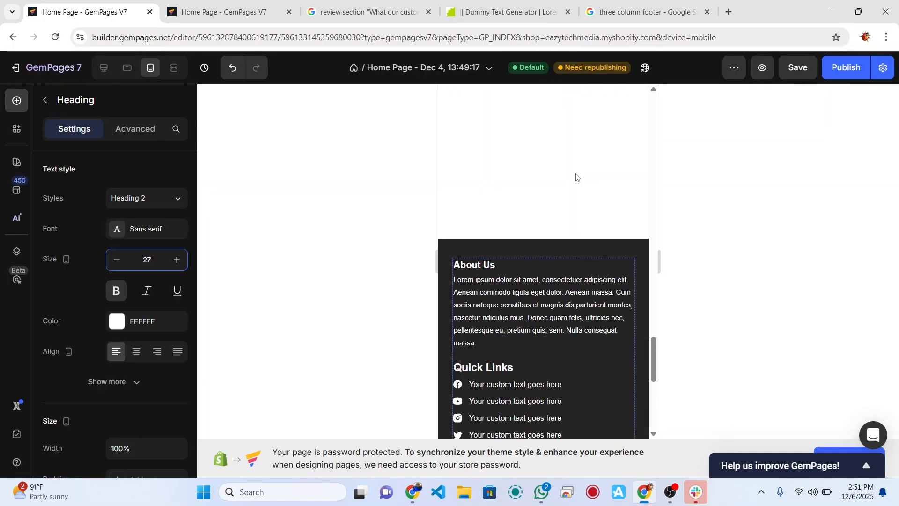
pyautogui.scroll(3, 576, 176)
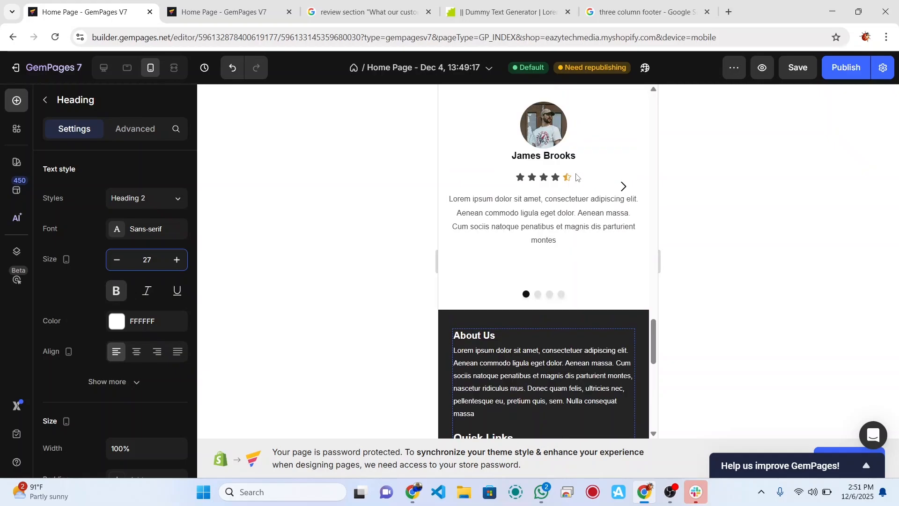
pyautogui.scroll(8, 580, 160)
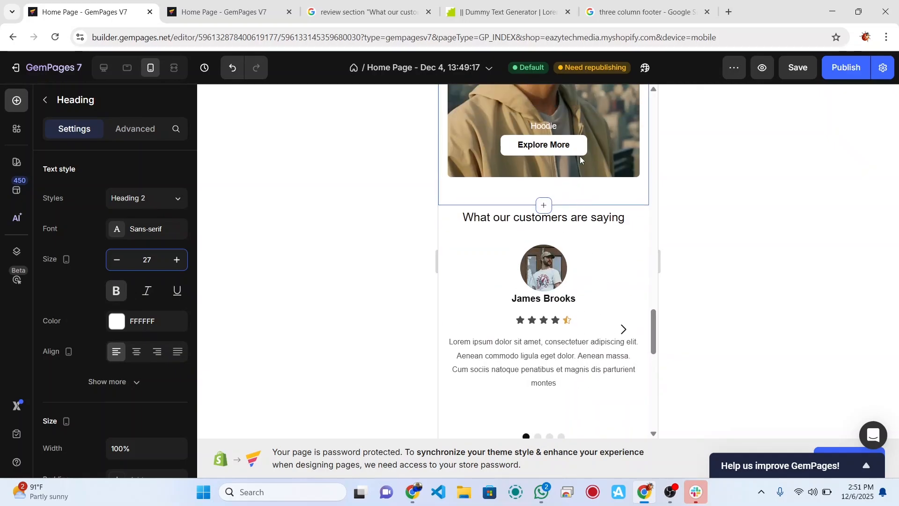
pyautogui.scroll(6, 580, 156)
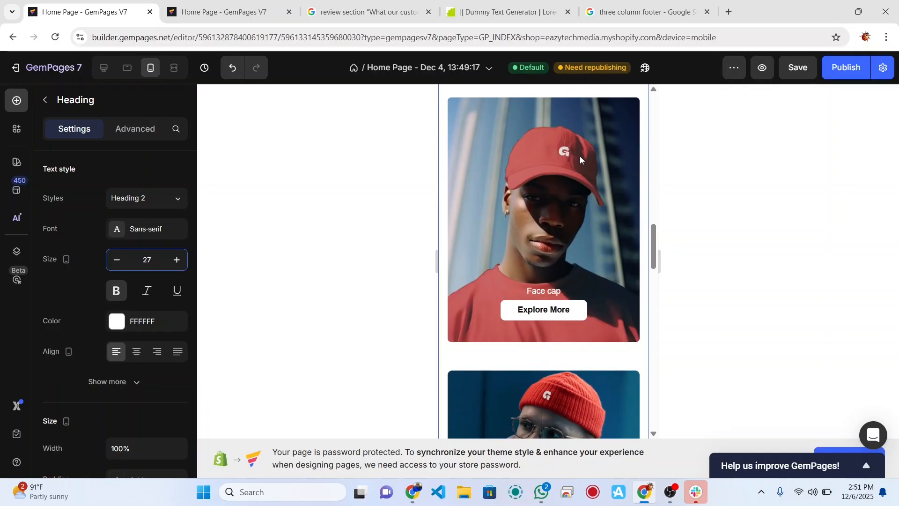
pyautogui.scroll(5, 579, 156)
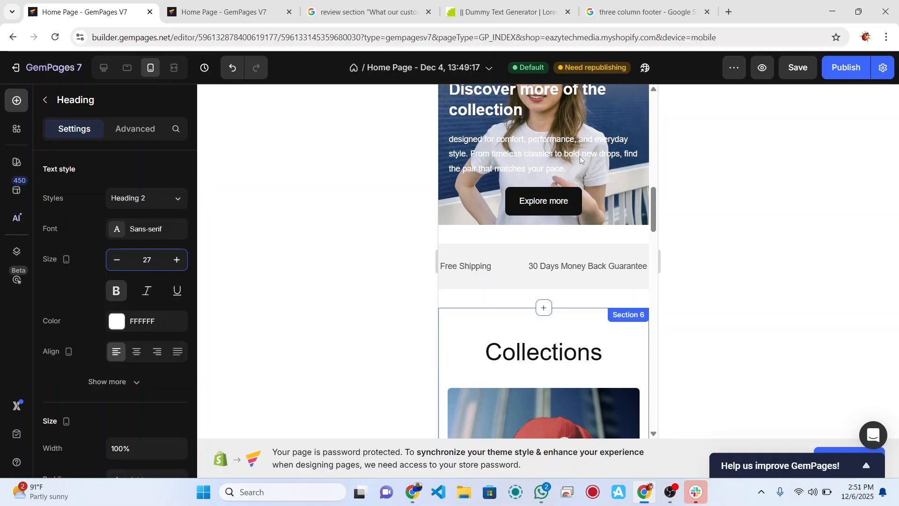
pyautogui.scroll(5, 580, 159)
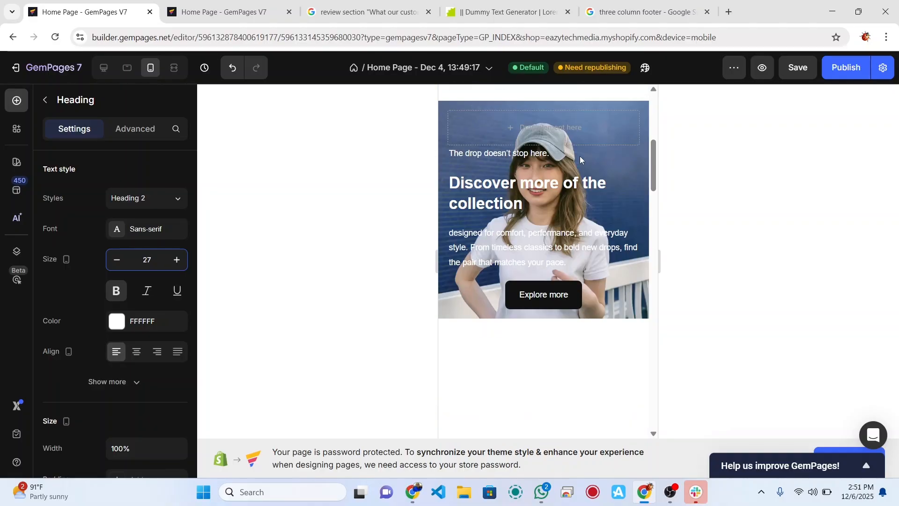
pyautogui.scroll(5, 580, 160)
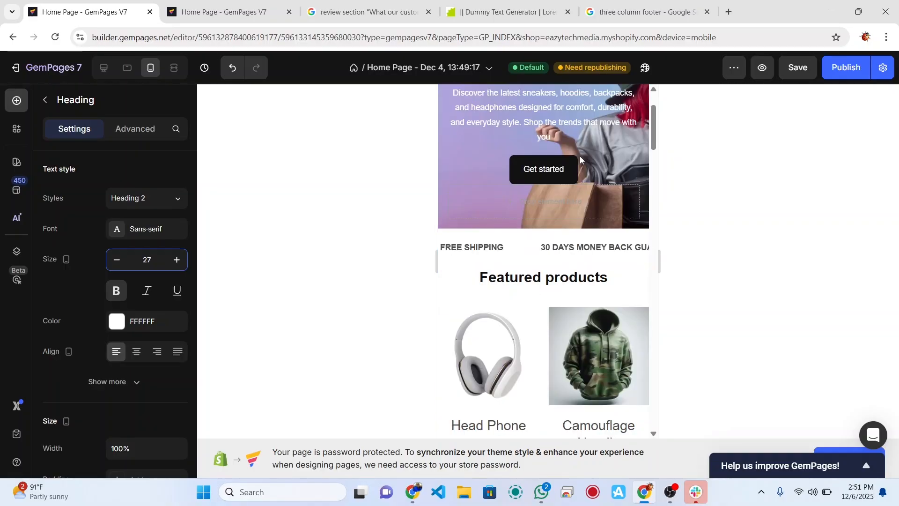
pyautogui.scroll(3, 580, 156)
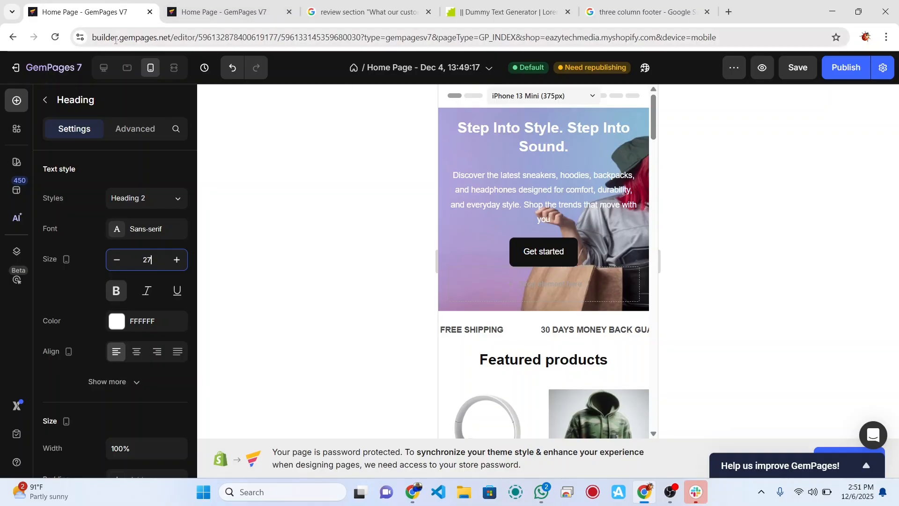
# Step: Switch the editor to the desktop layout and scroll down through the page
pyautogui.click(102, 67)
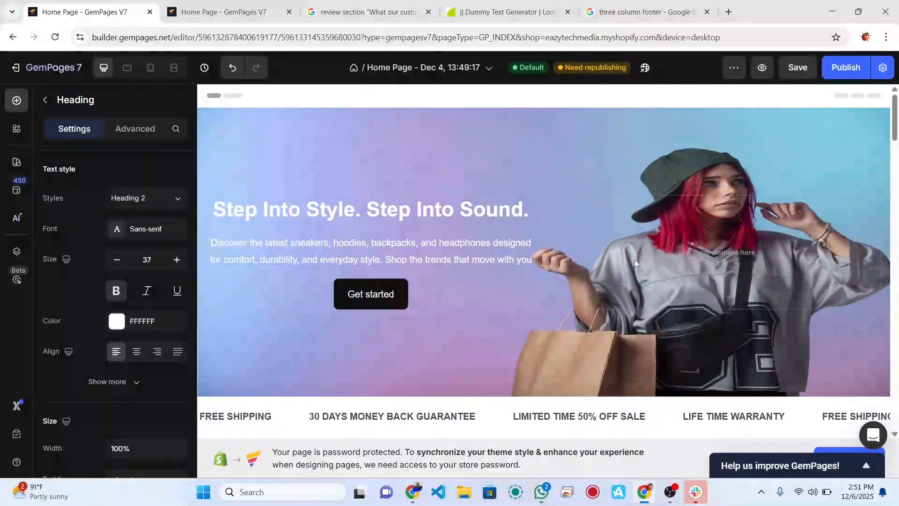
pyautogui.scroll(-5, 634, 260)
pyautogui.scroll(-15, 636, 265)
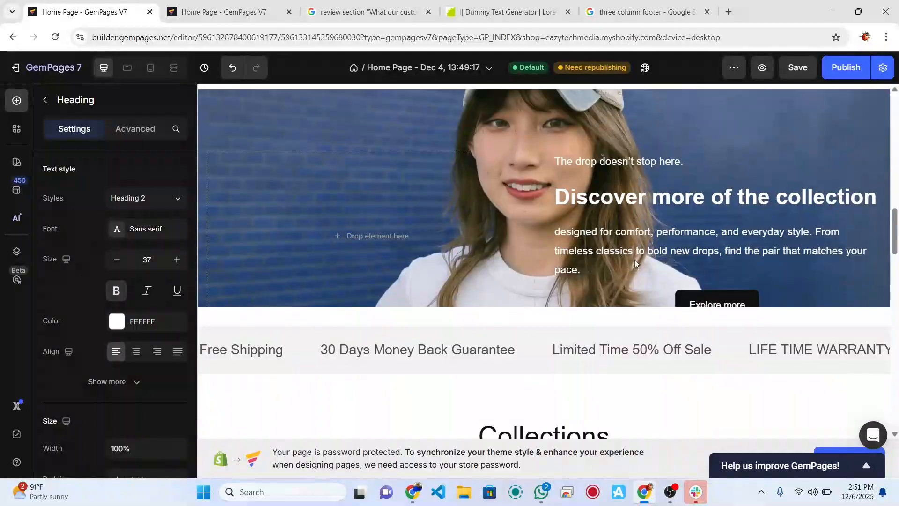
pyautogui.scroll(-5, 636, 264)
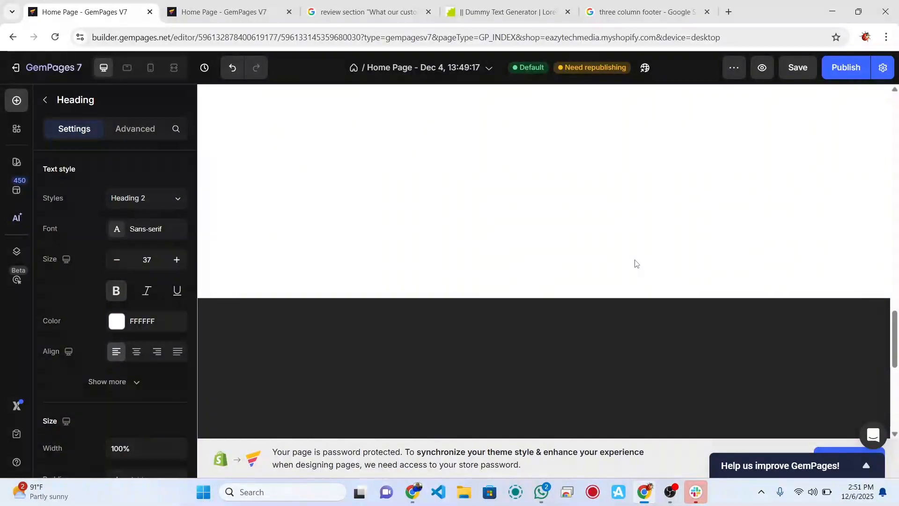